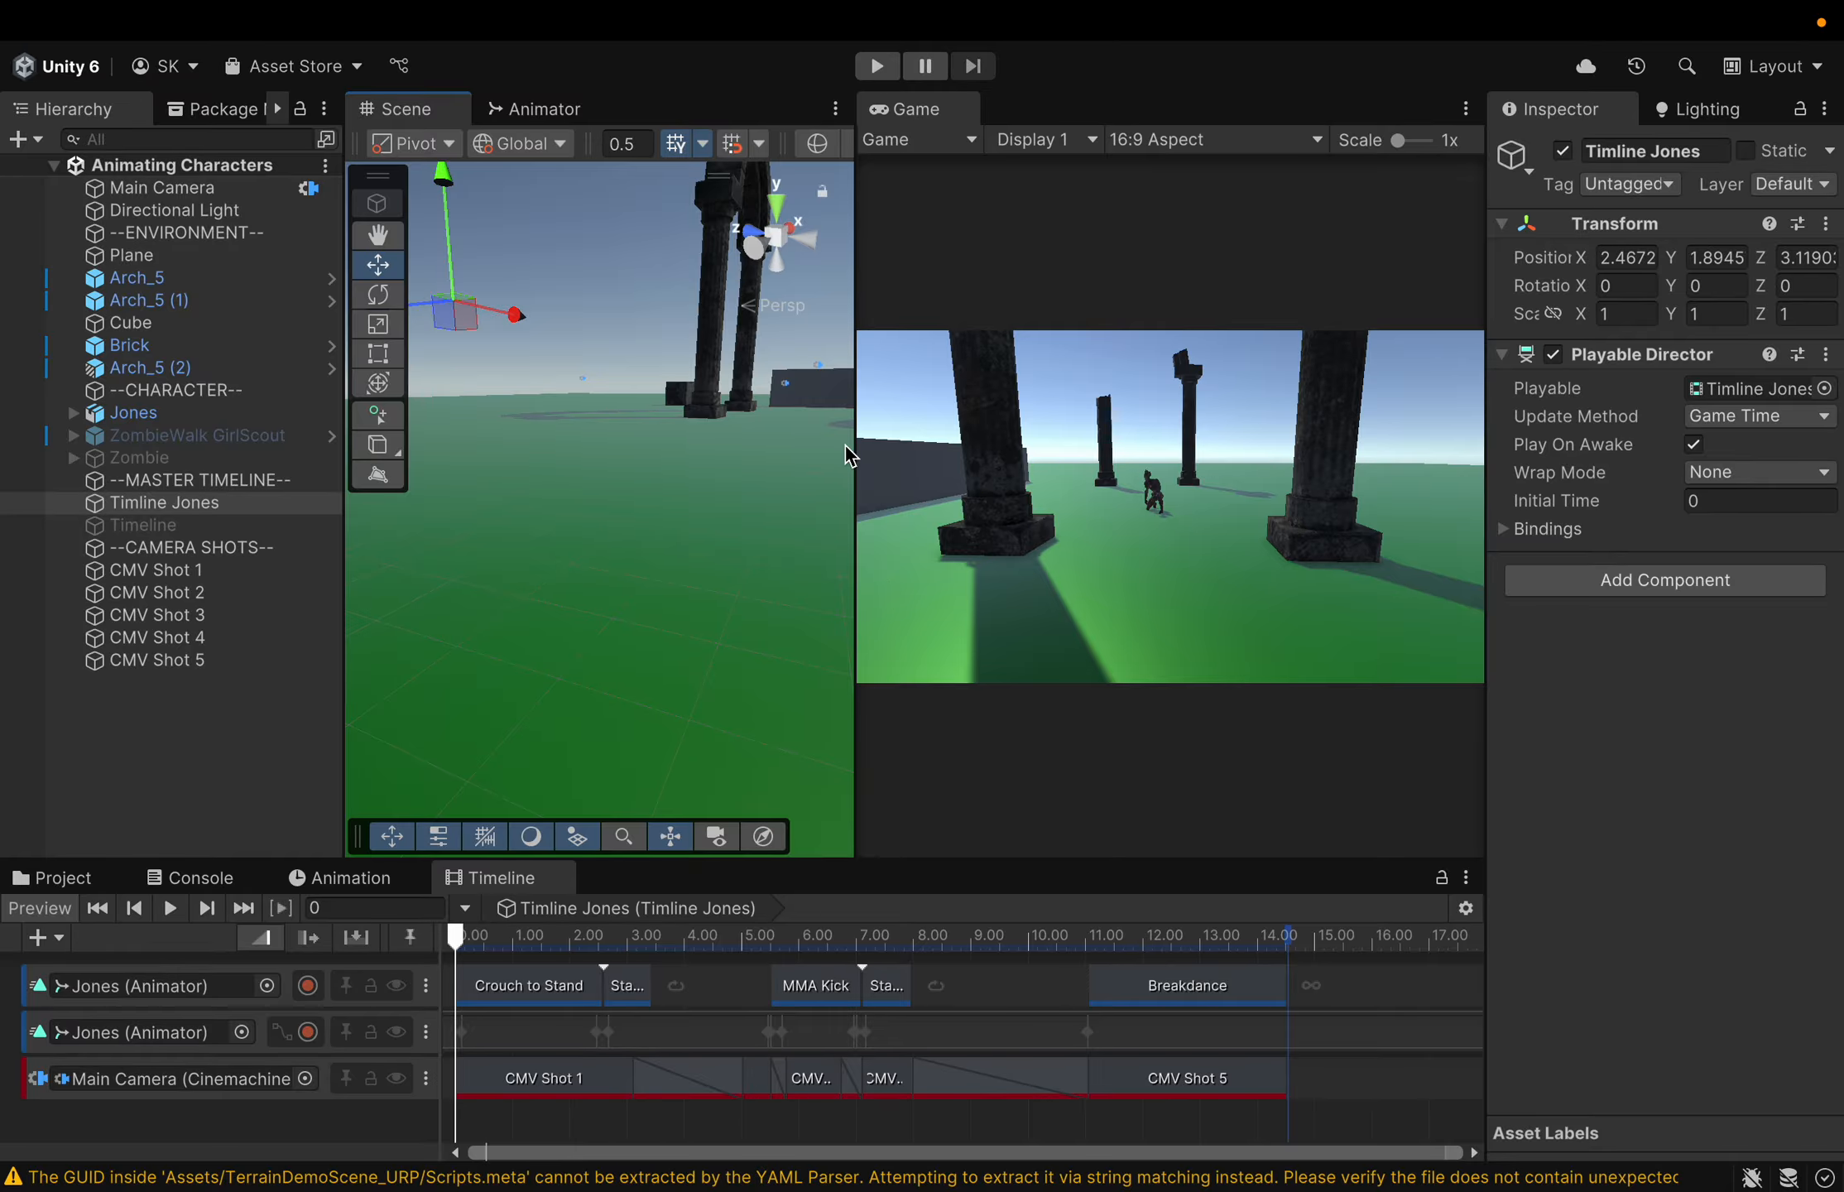
Enlarge the Game view and run the scene to watch the Jones sequence, ending play mode when done
{"action": "left_click_drag", "start_coordinate": [858, 447], "coordinate": [466, 513]}
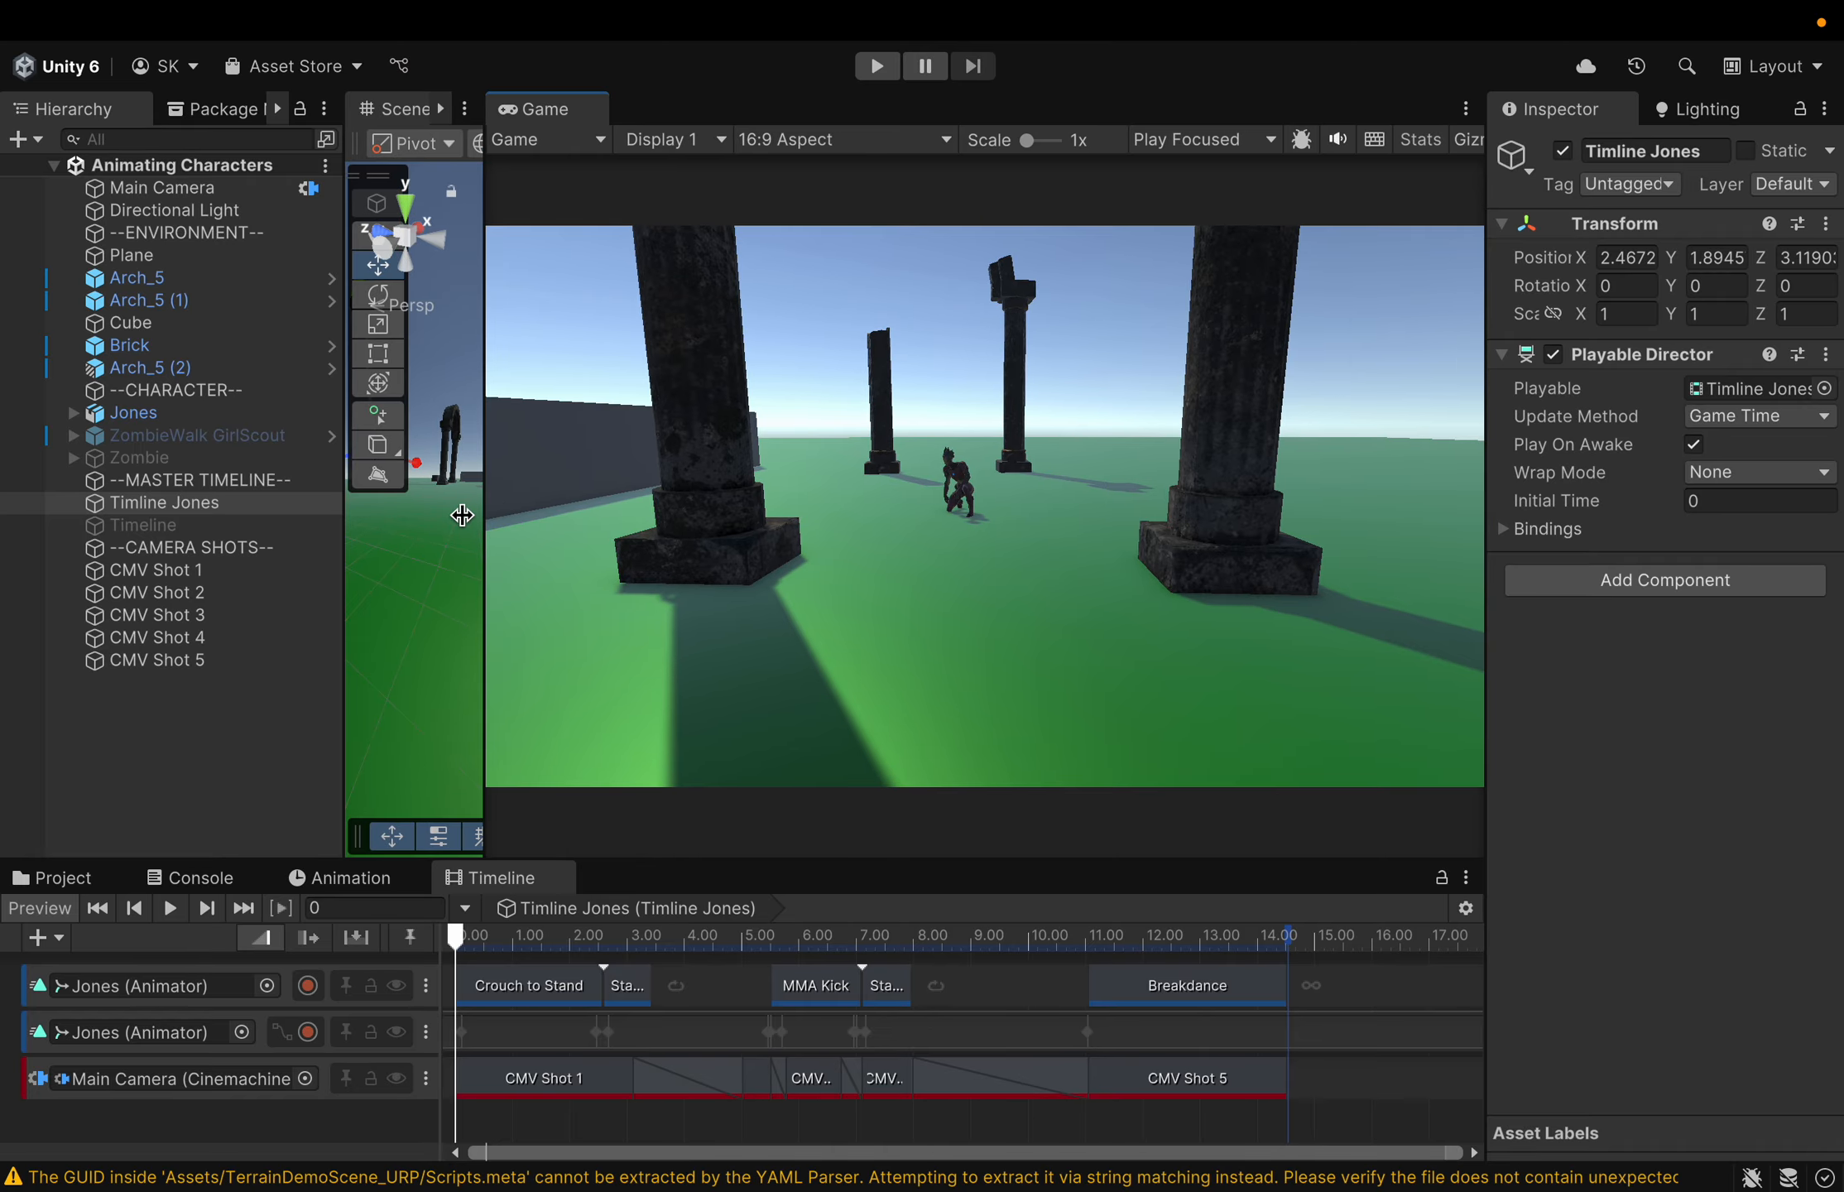
{"action": "left_click", "coordinate": [875, 67]}
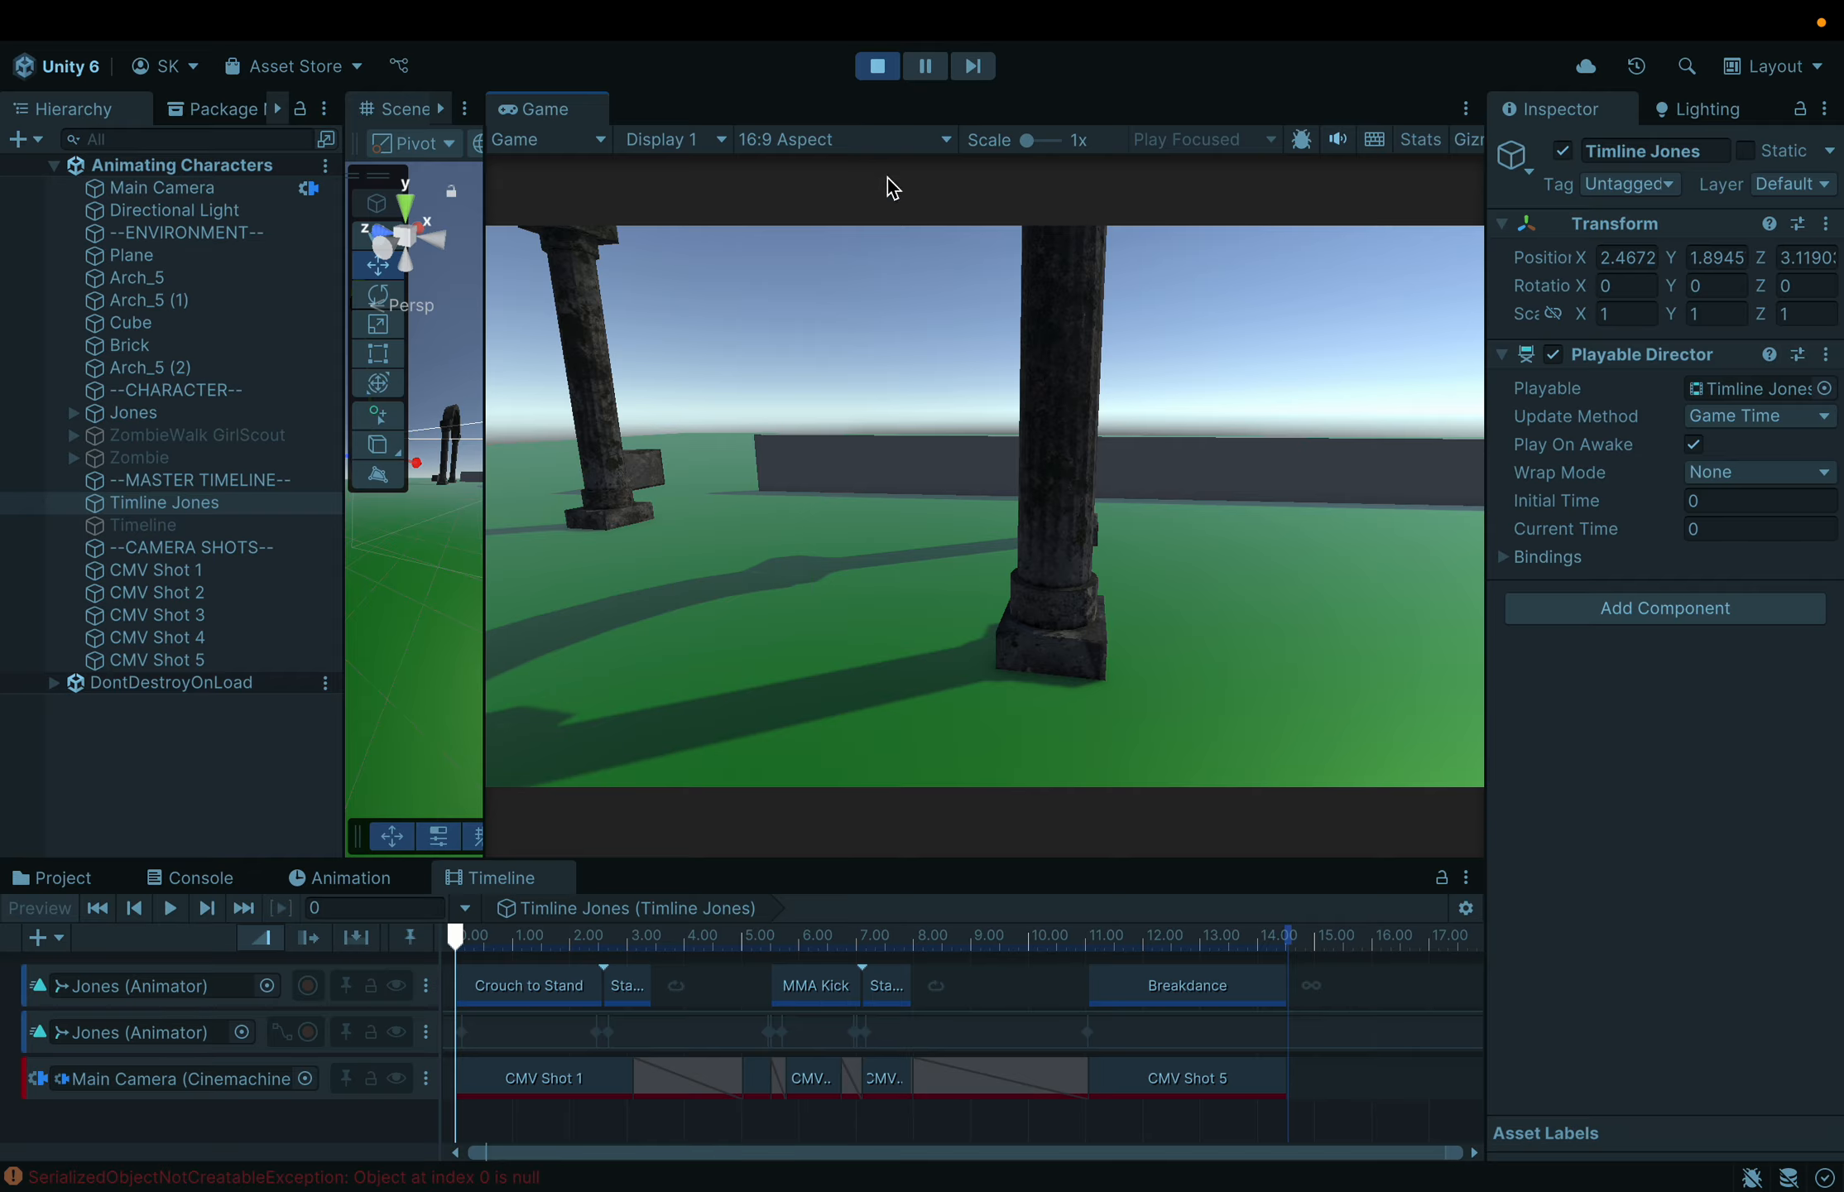
{"action": "left_click", "coordinate": [882, 73]}
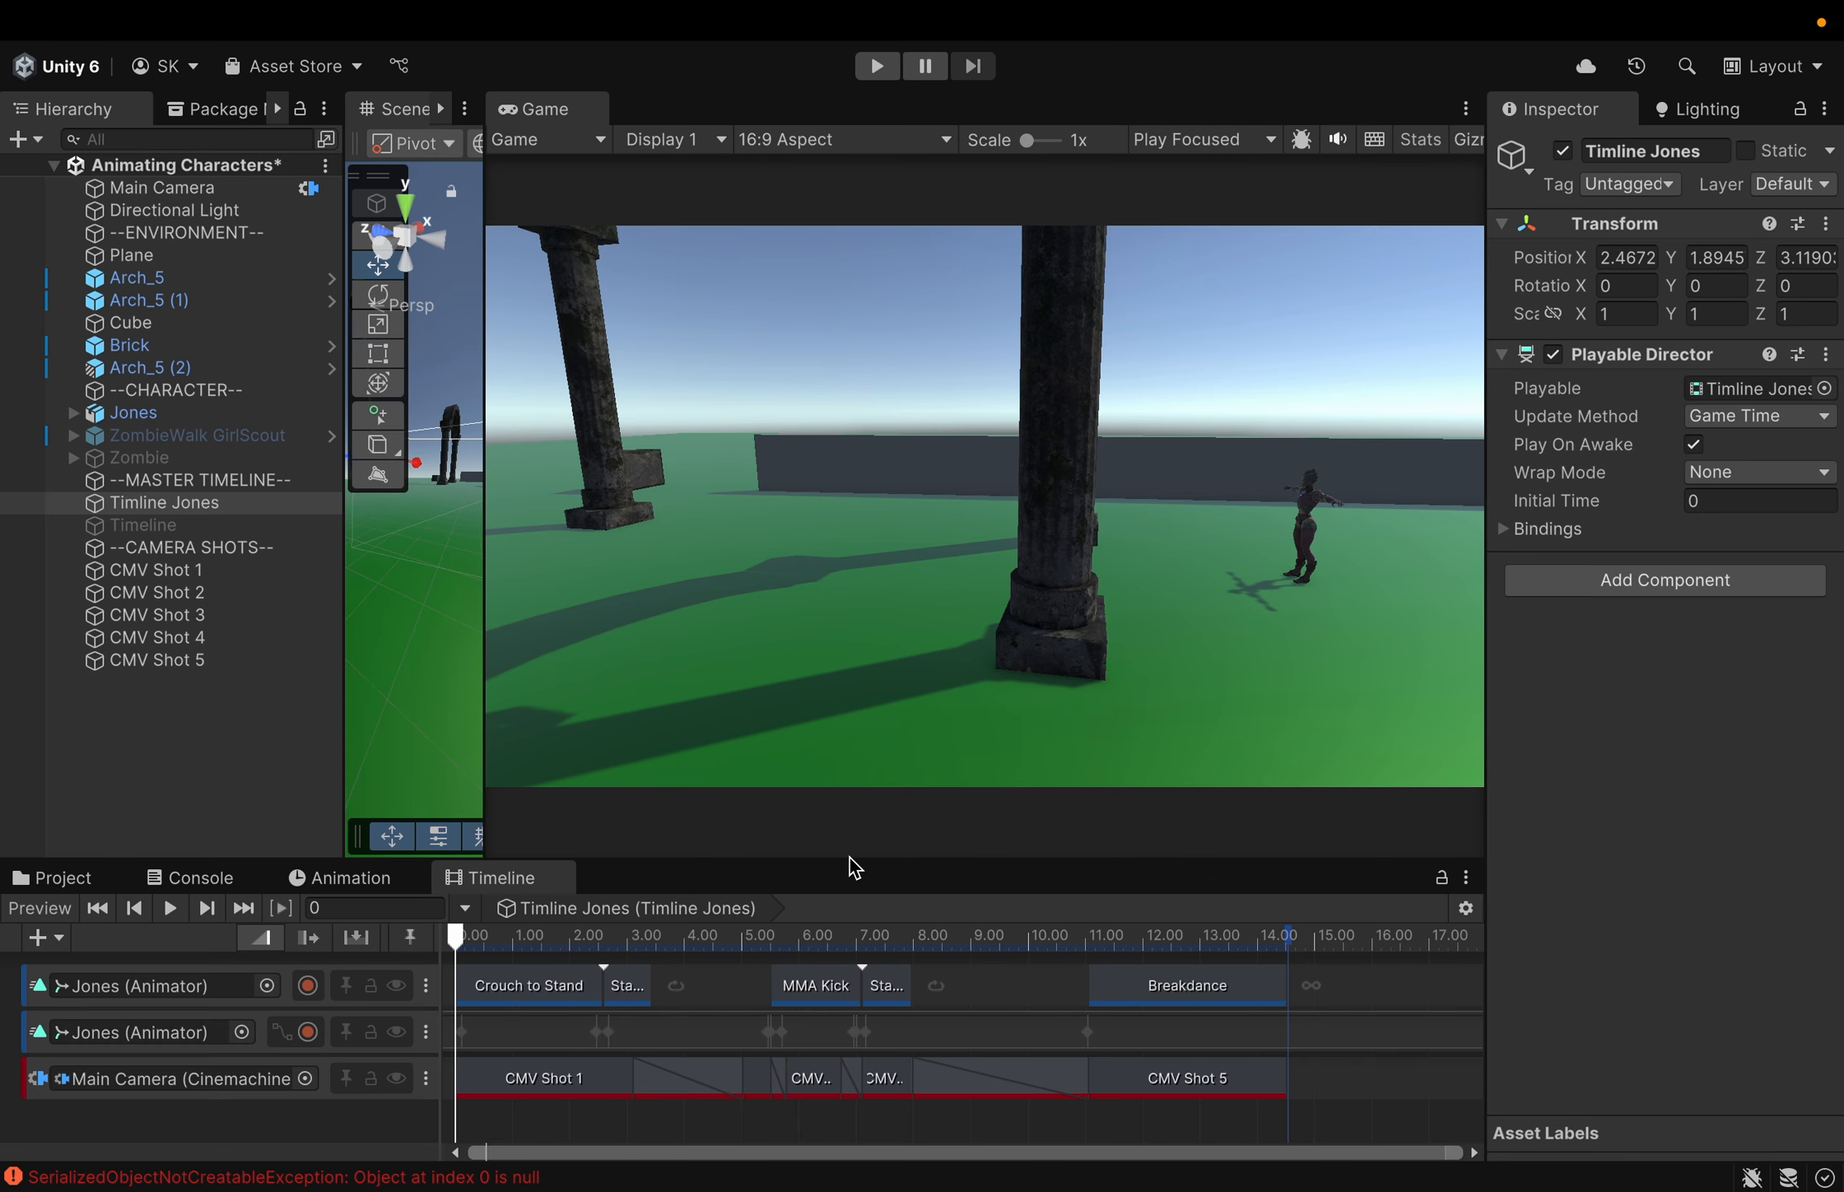
Give the Timeline more room and mute both Jones animation tracks at the start of the sequence
{"action": "left_click_drag", "start_coordinate": [851, 859], "coordinate": [851, 592]}
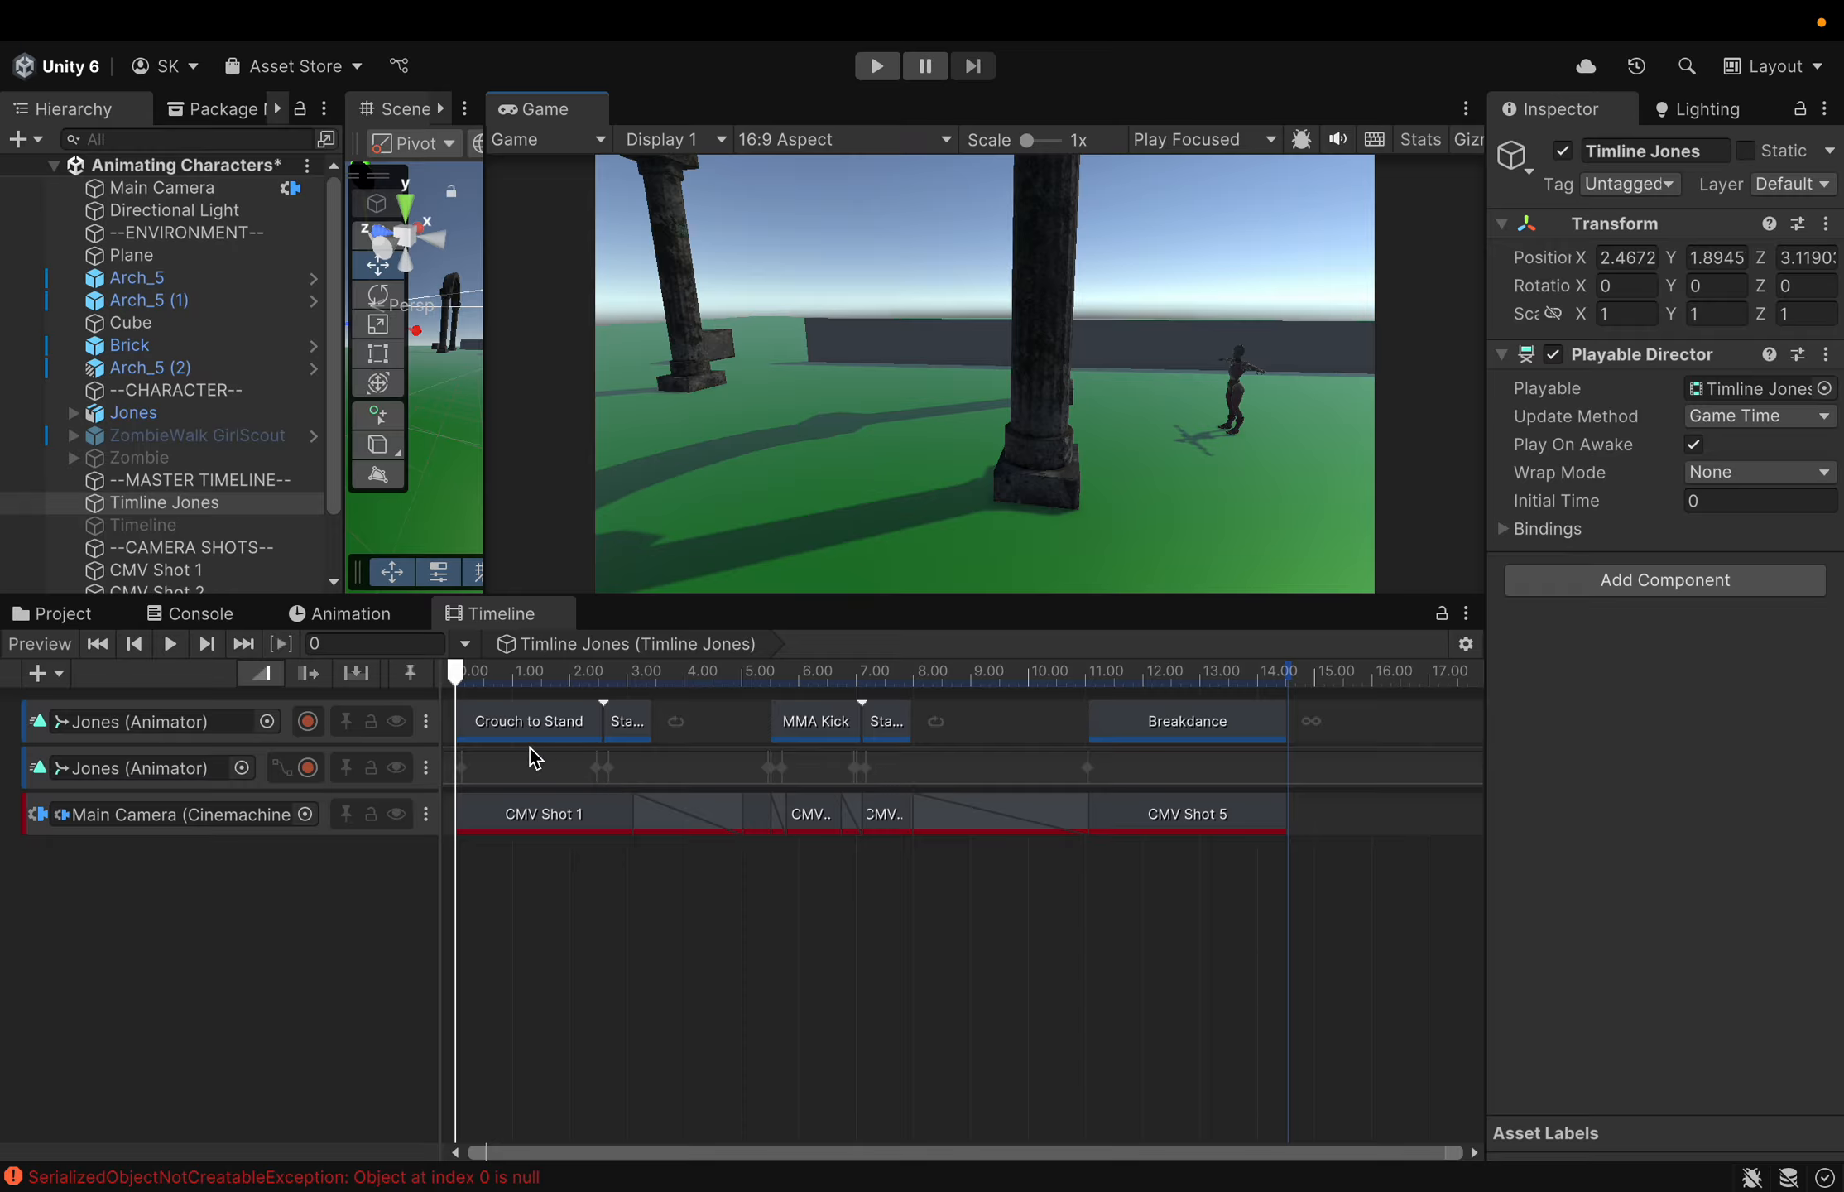
{"action": "left_click", "coordinate": [425, 723]}
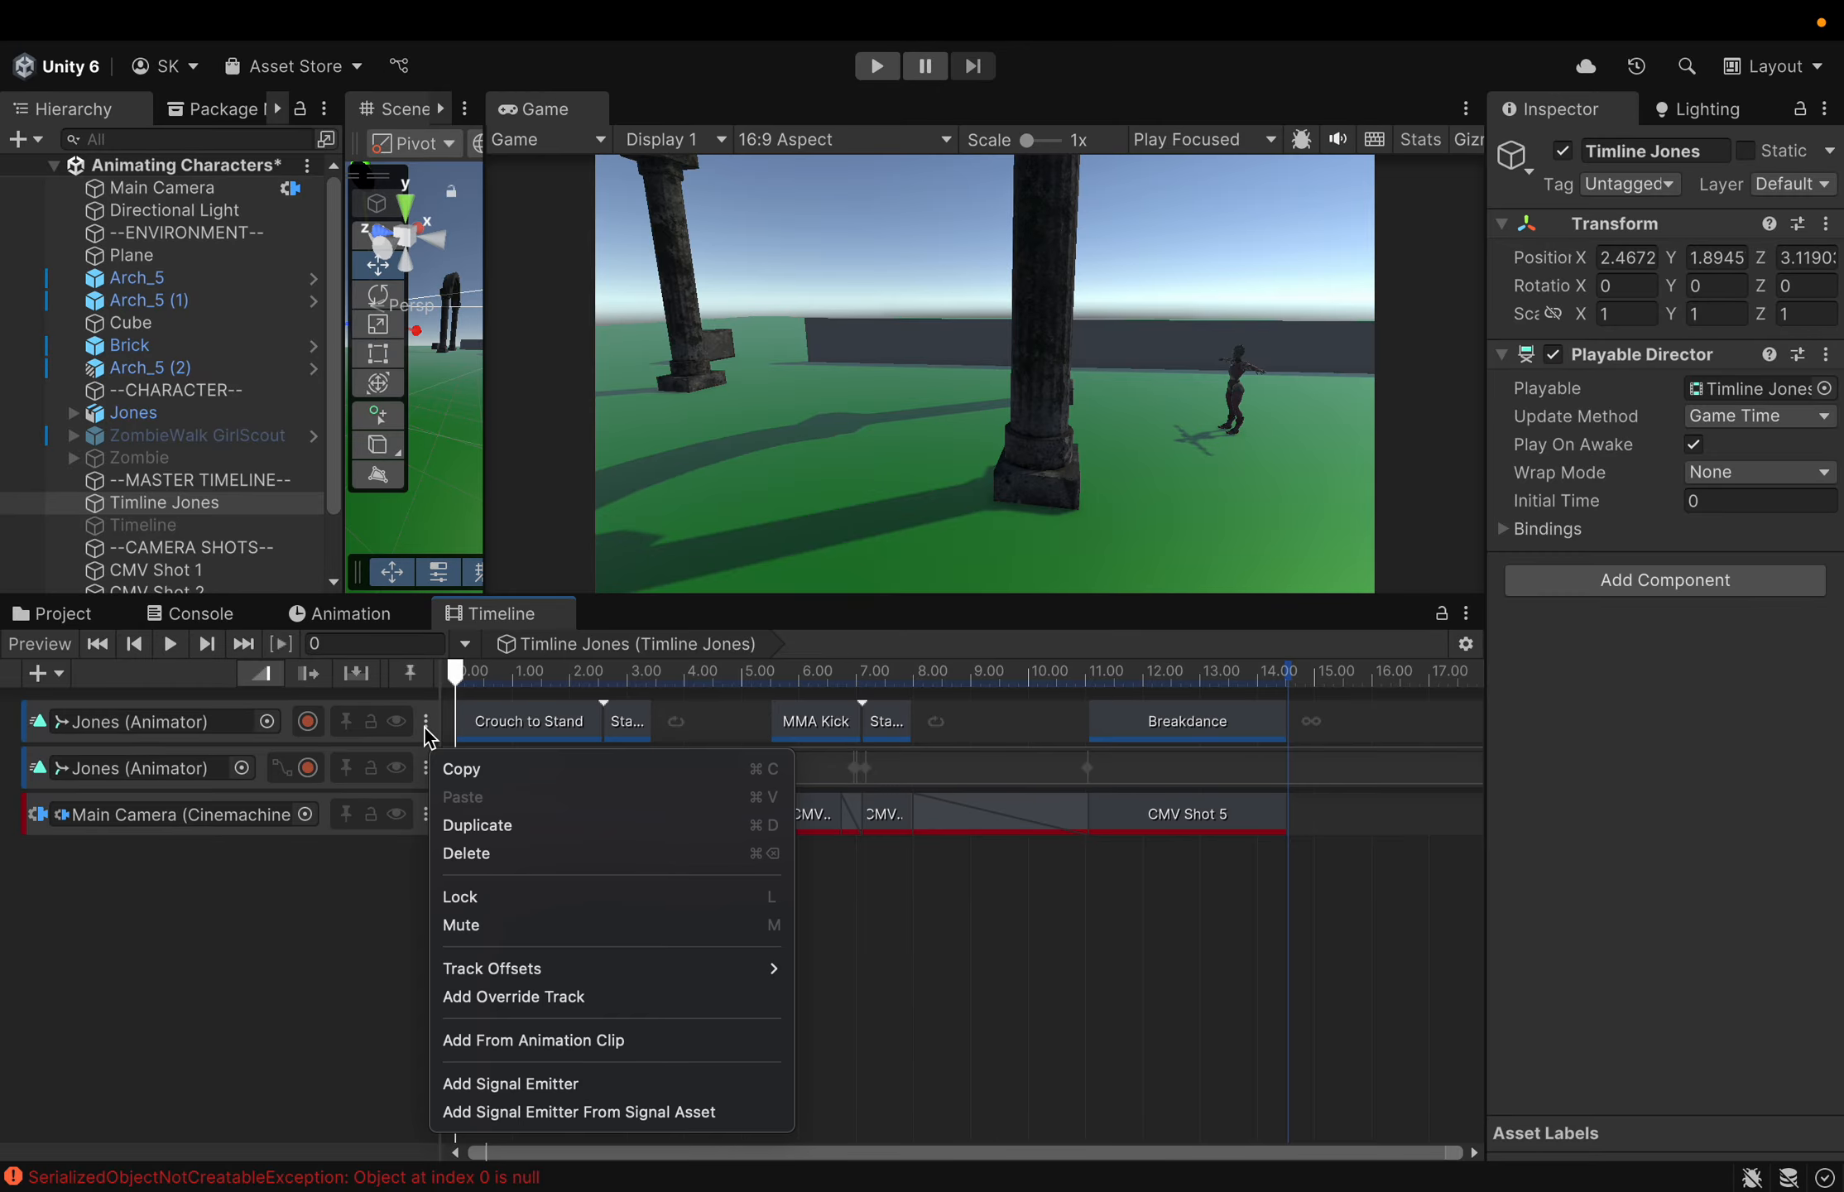
{"action": "left_click", "coordinate": [456, 925]}
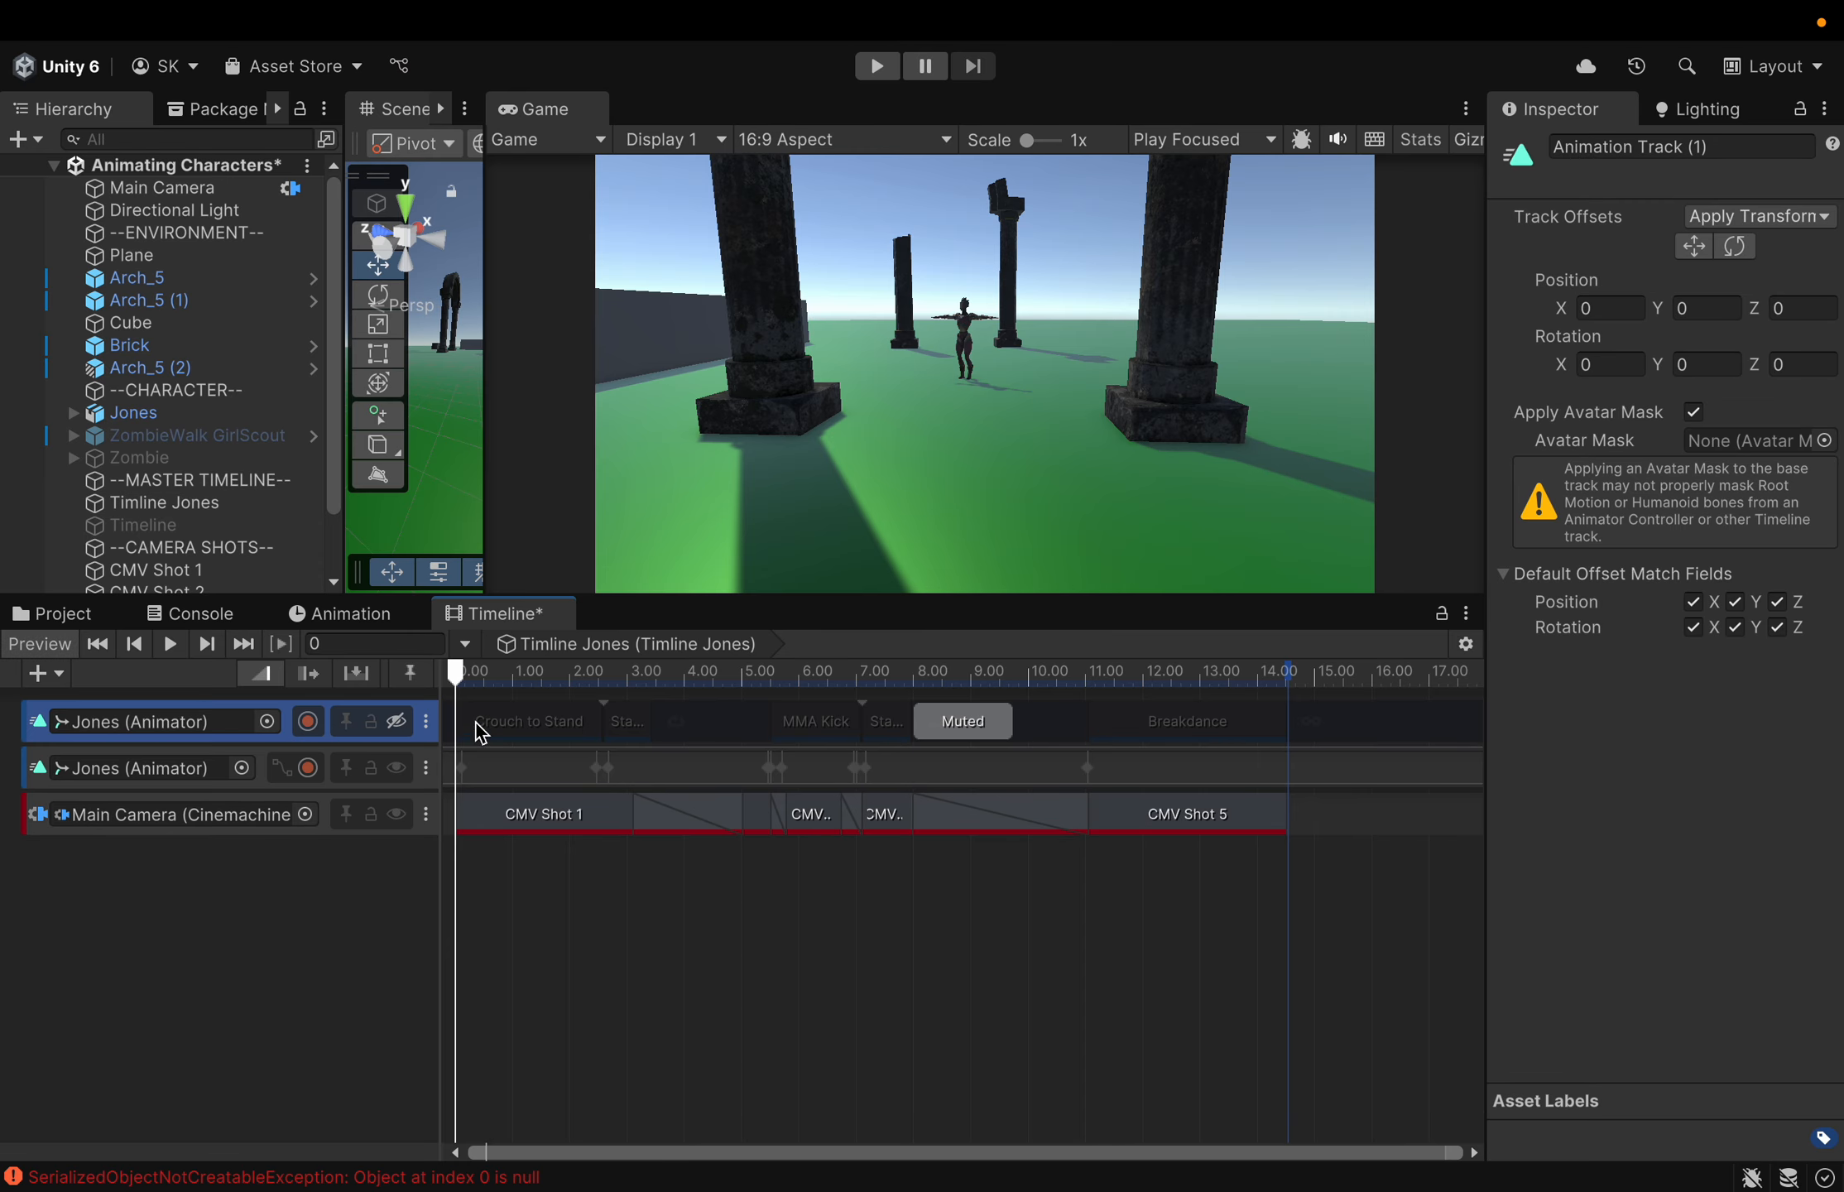
{"action": "left_click_drag", "start_coordinate": [457, 681], "coordinate": [444, 747]}
{"action": "left_click", "coordinate": [425, 768]}
{"action": "left_click", "coordinate": [453, 895]}
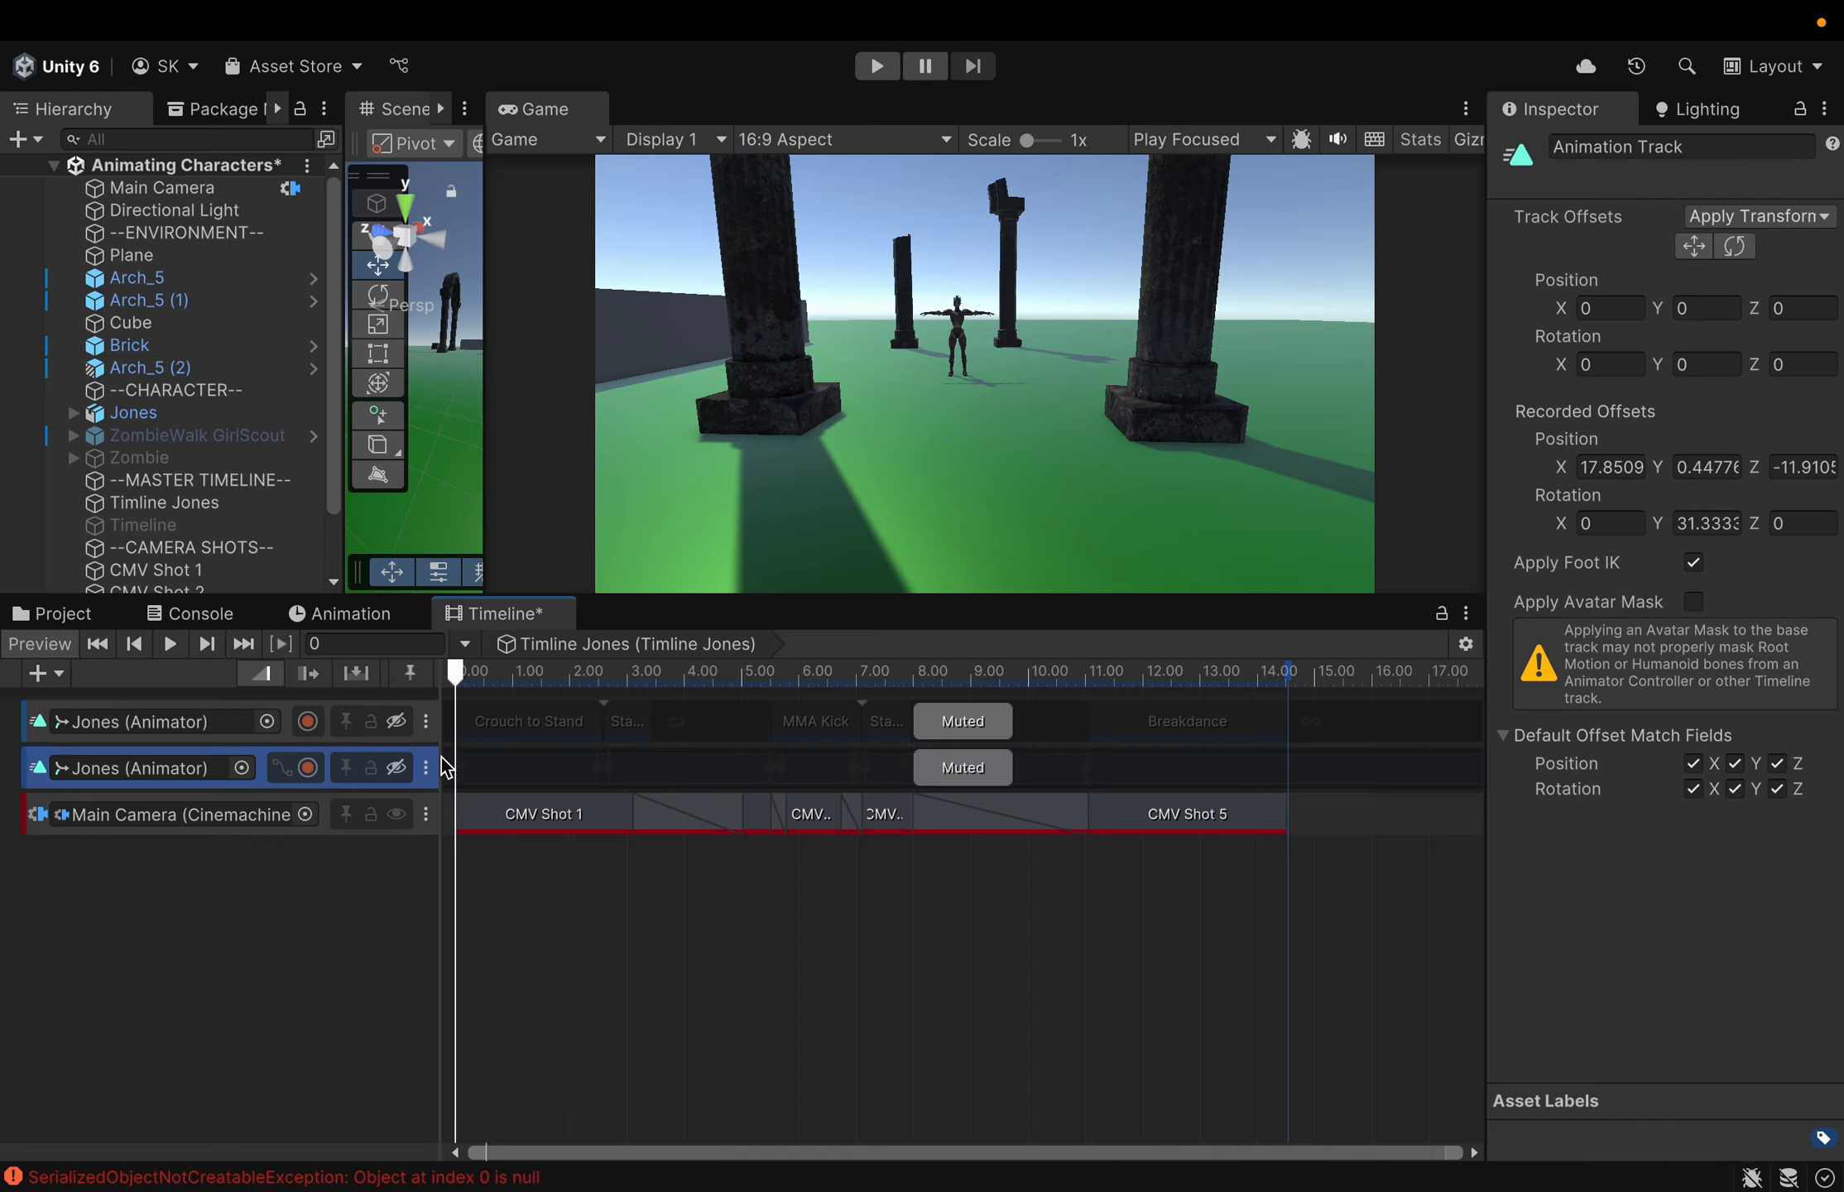
Unmute the upper Jones track that holds the Crouch to Stand, MMA Kick and Breakdance clips
{"action": "left_click", "coordinate": [433, 737]}
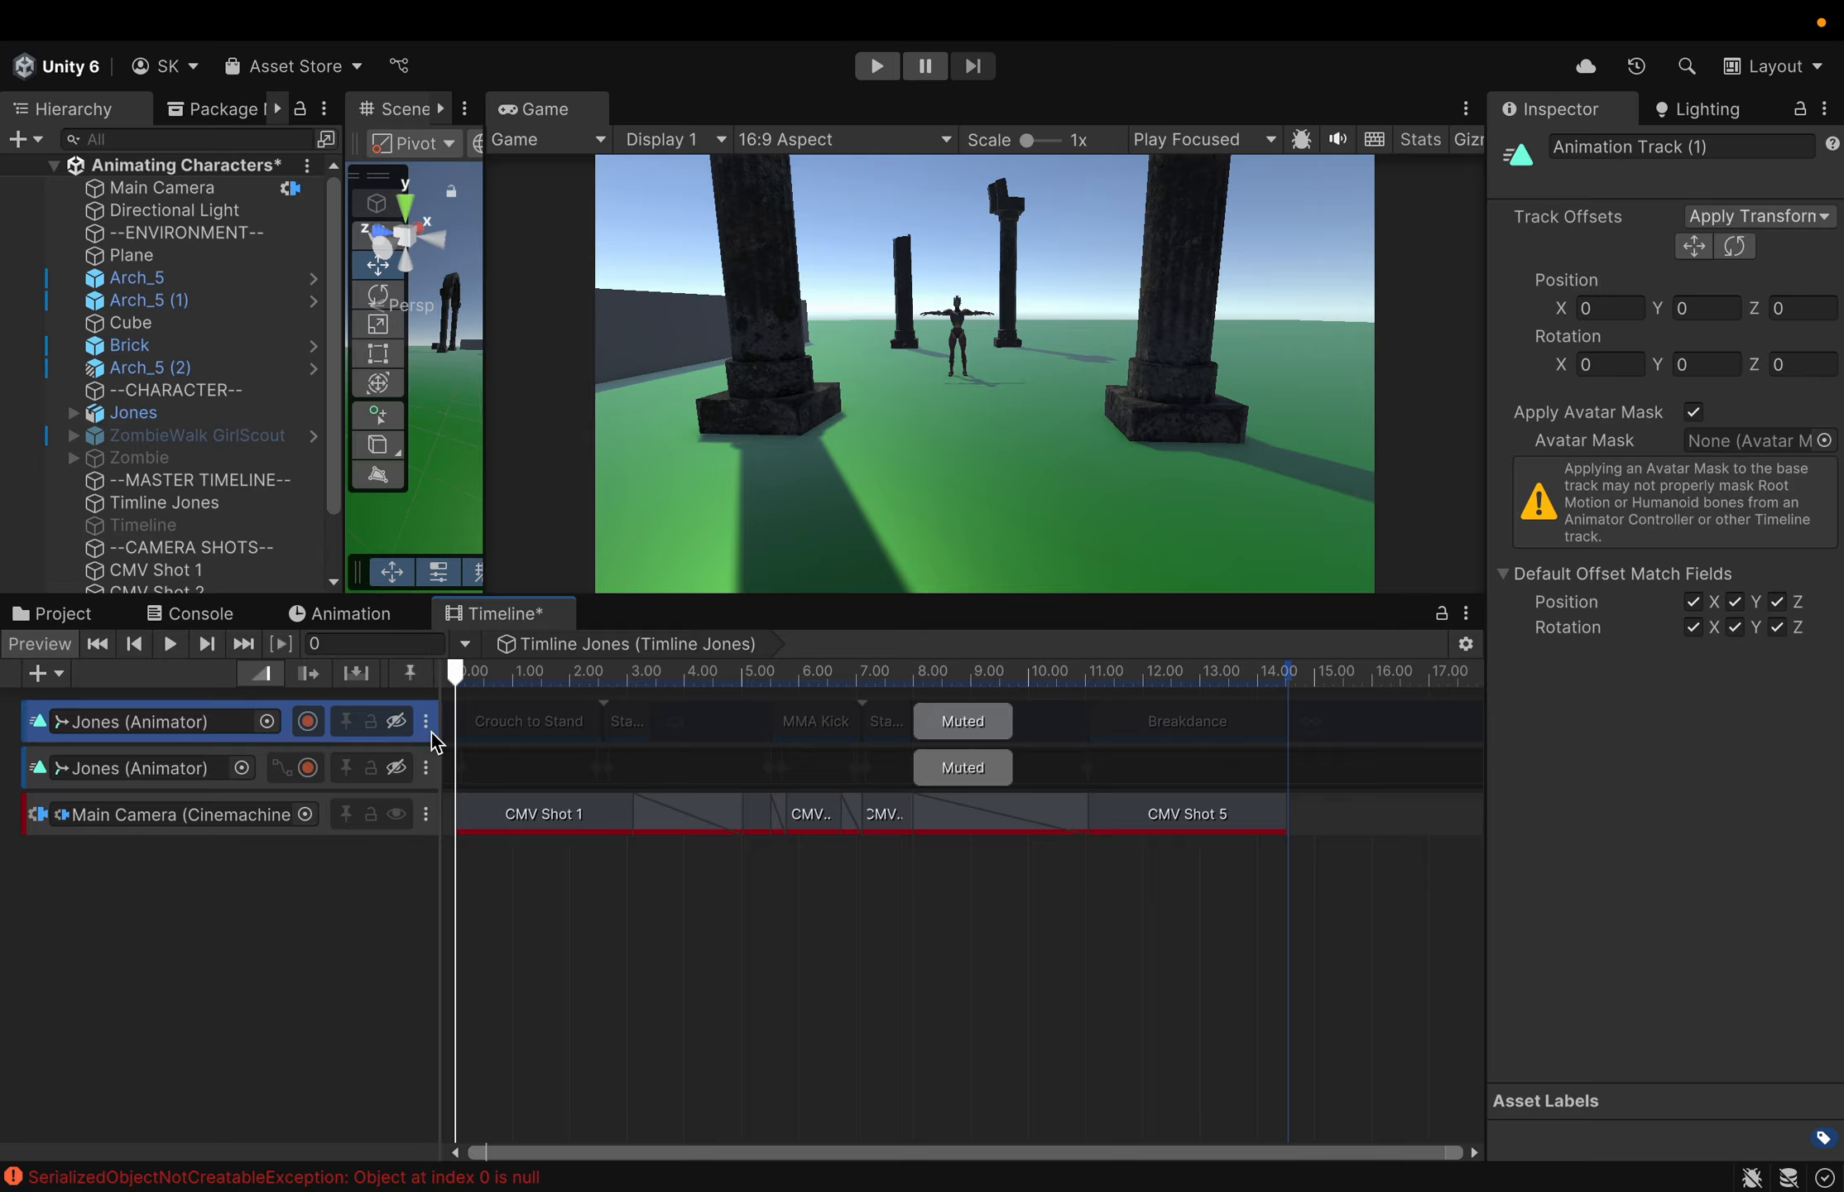
{"action": "left_click", "coordinate": [428, 730]}
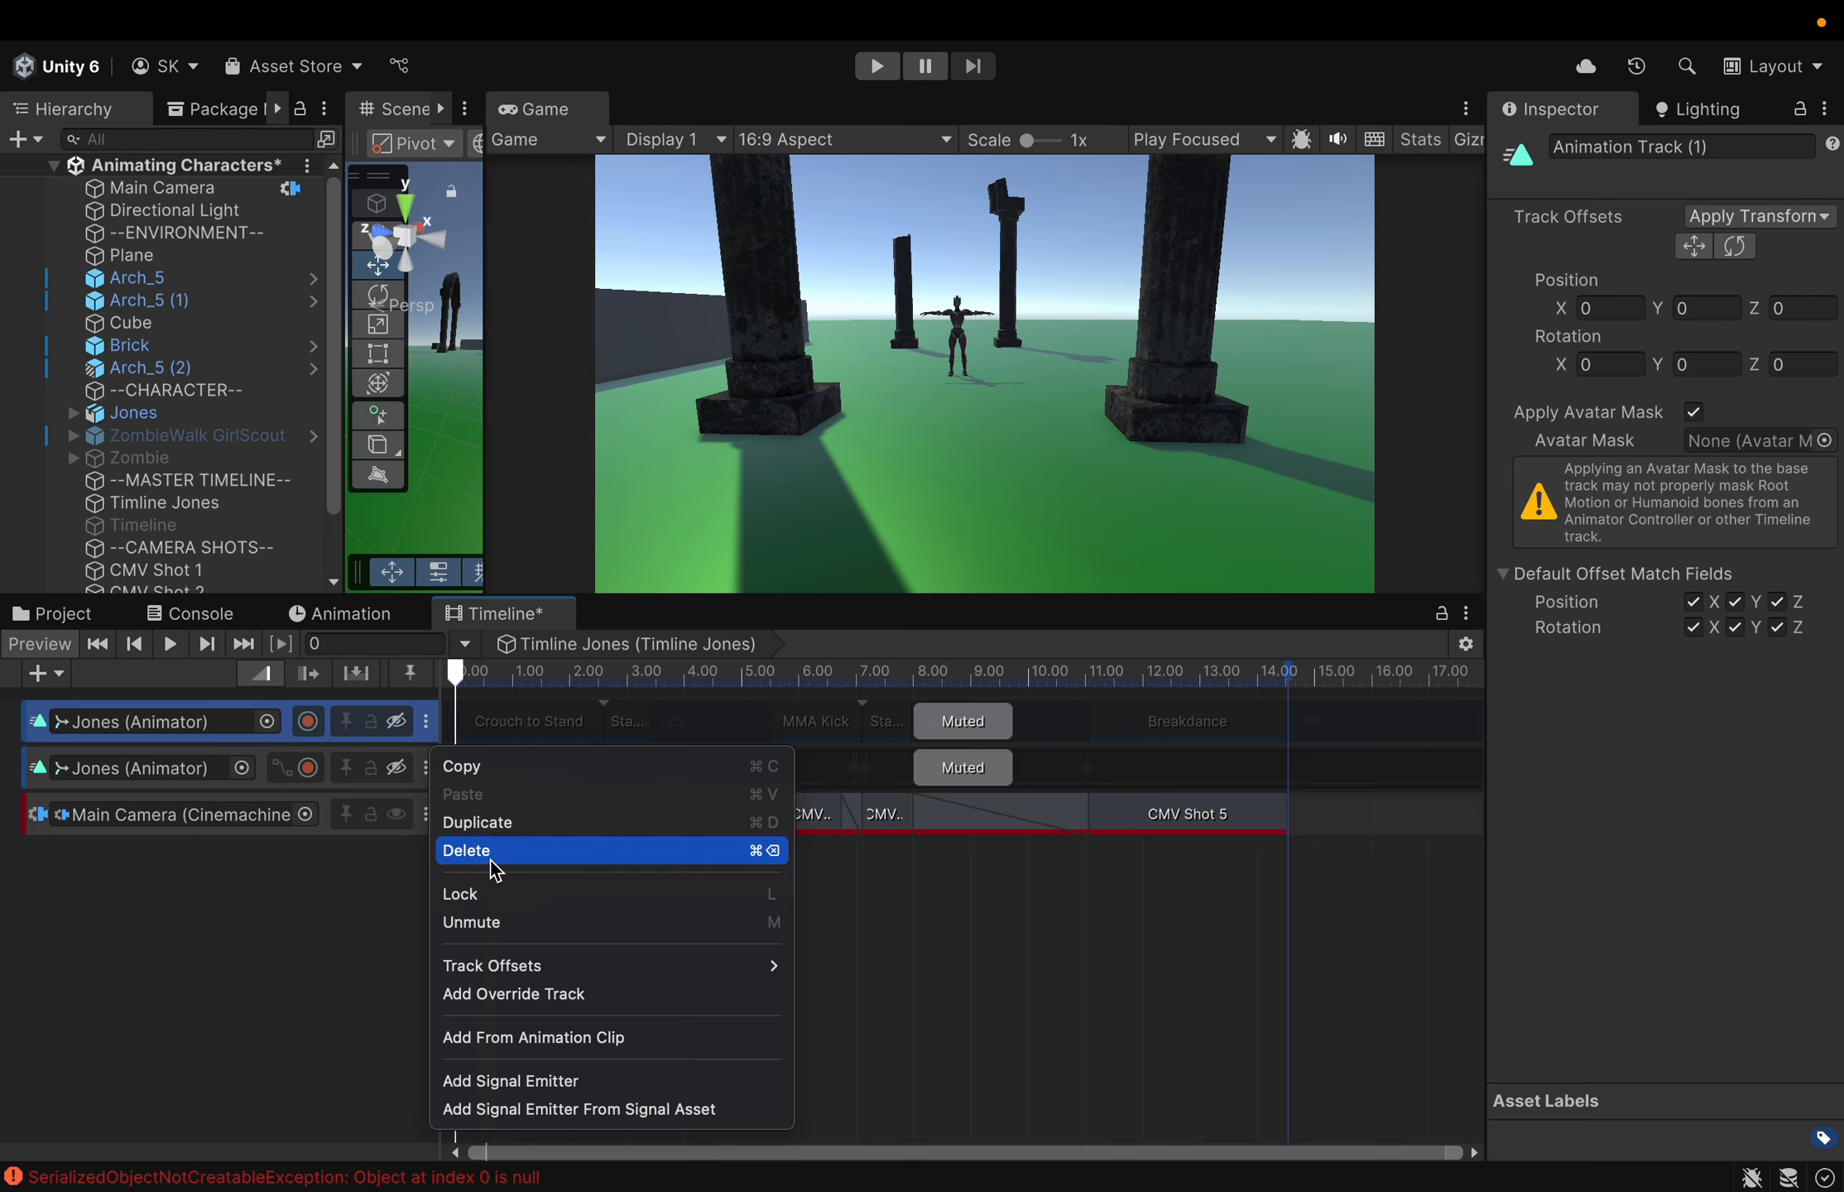
{"action": "left_click", "coordinate": [466, 925]}
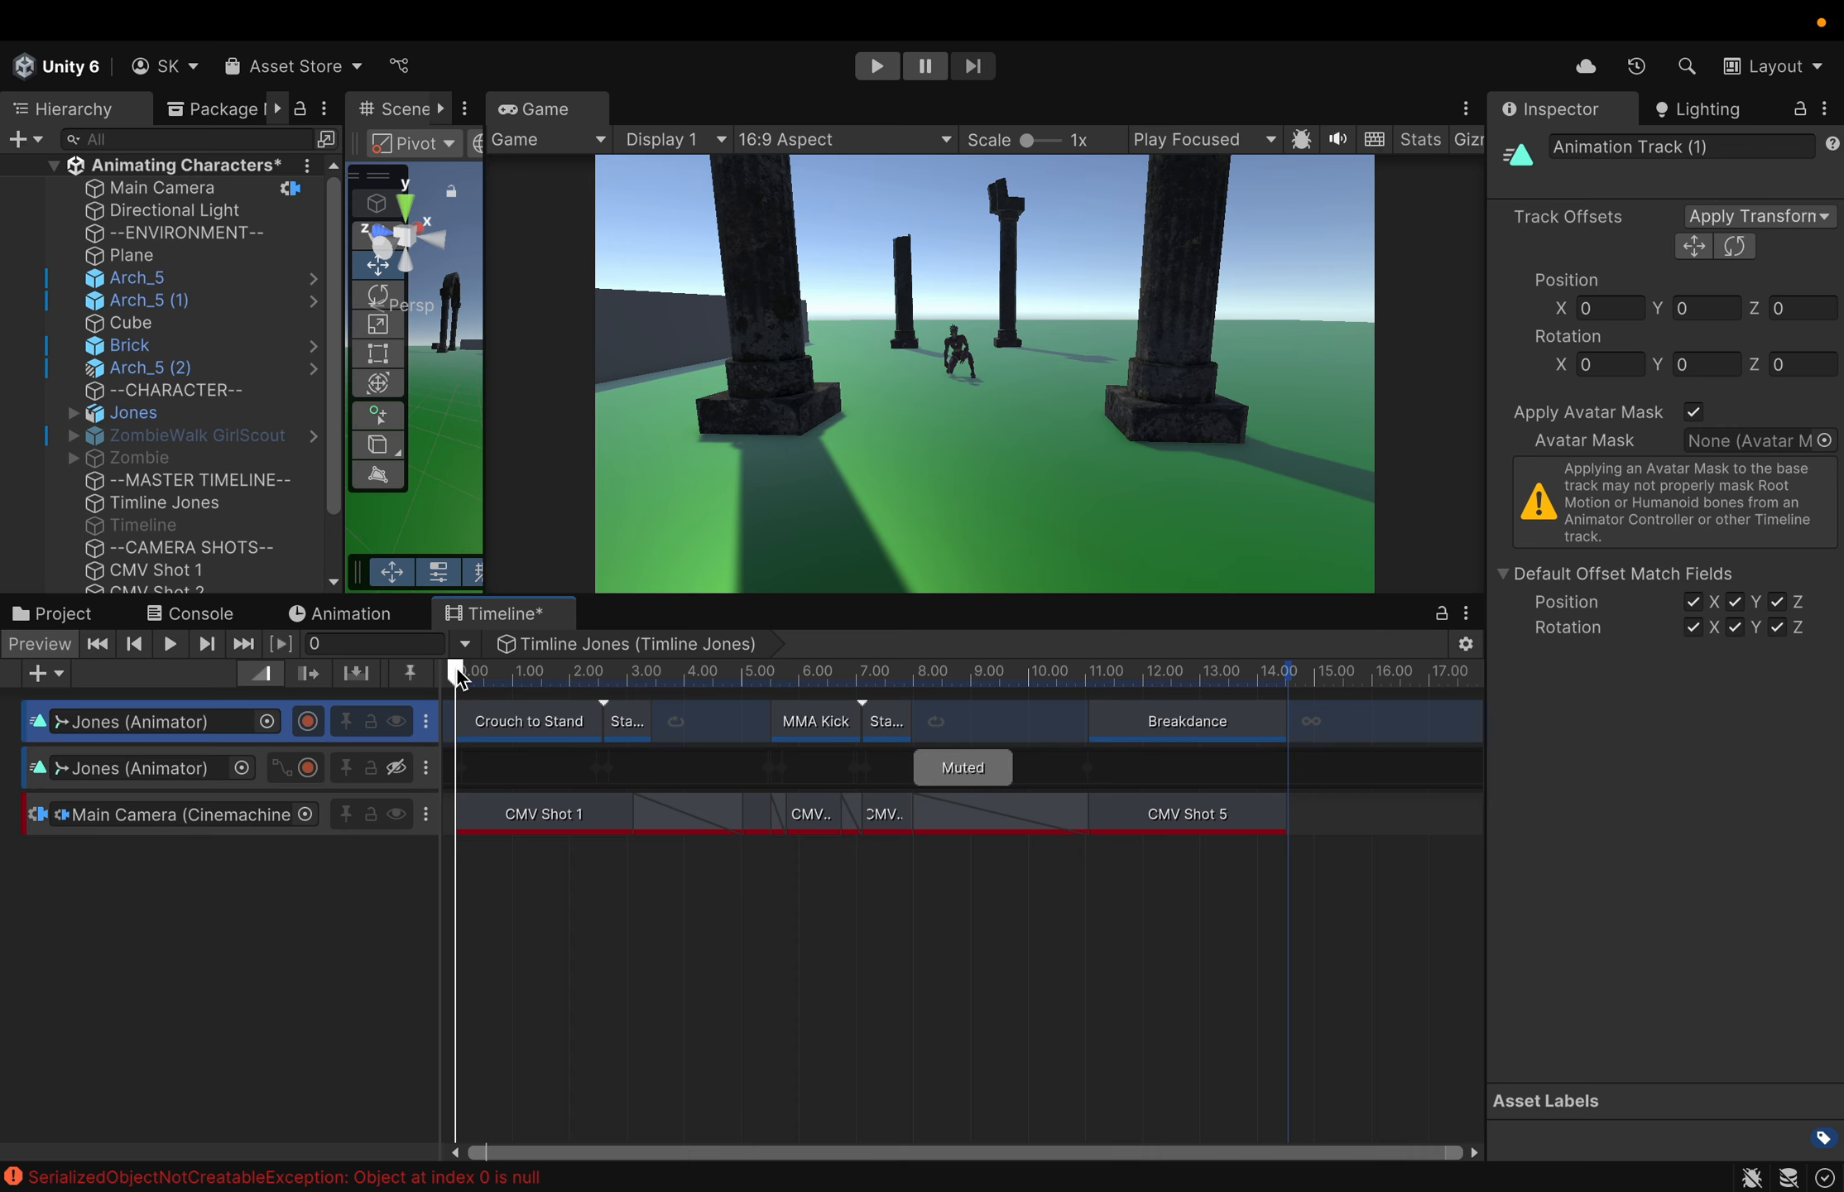
Scrub the timeline to 3.2 seconds and examine Jones's clip motion in an enlarged Scene view
{"action": "left_click_drag", "start_coordinate": [457, 669], "coordinate": [613, 669]}
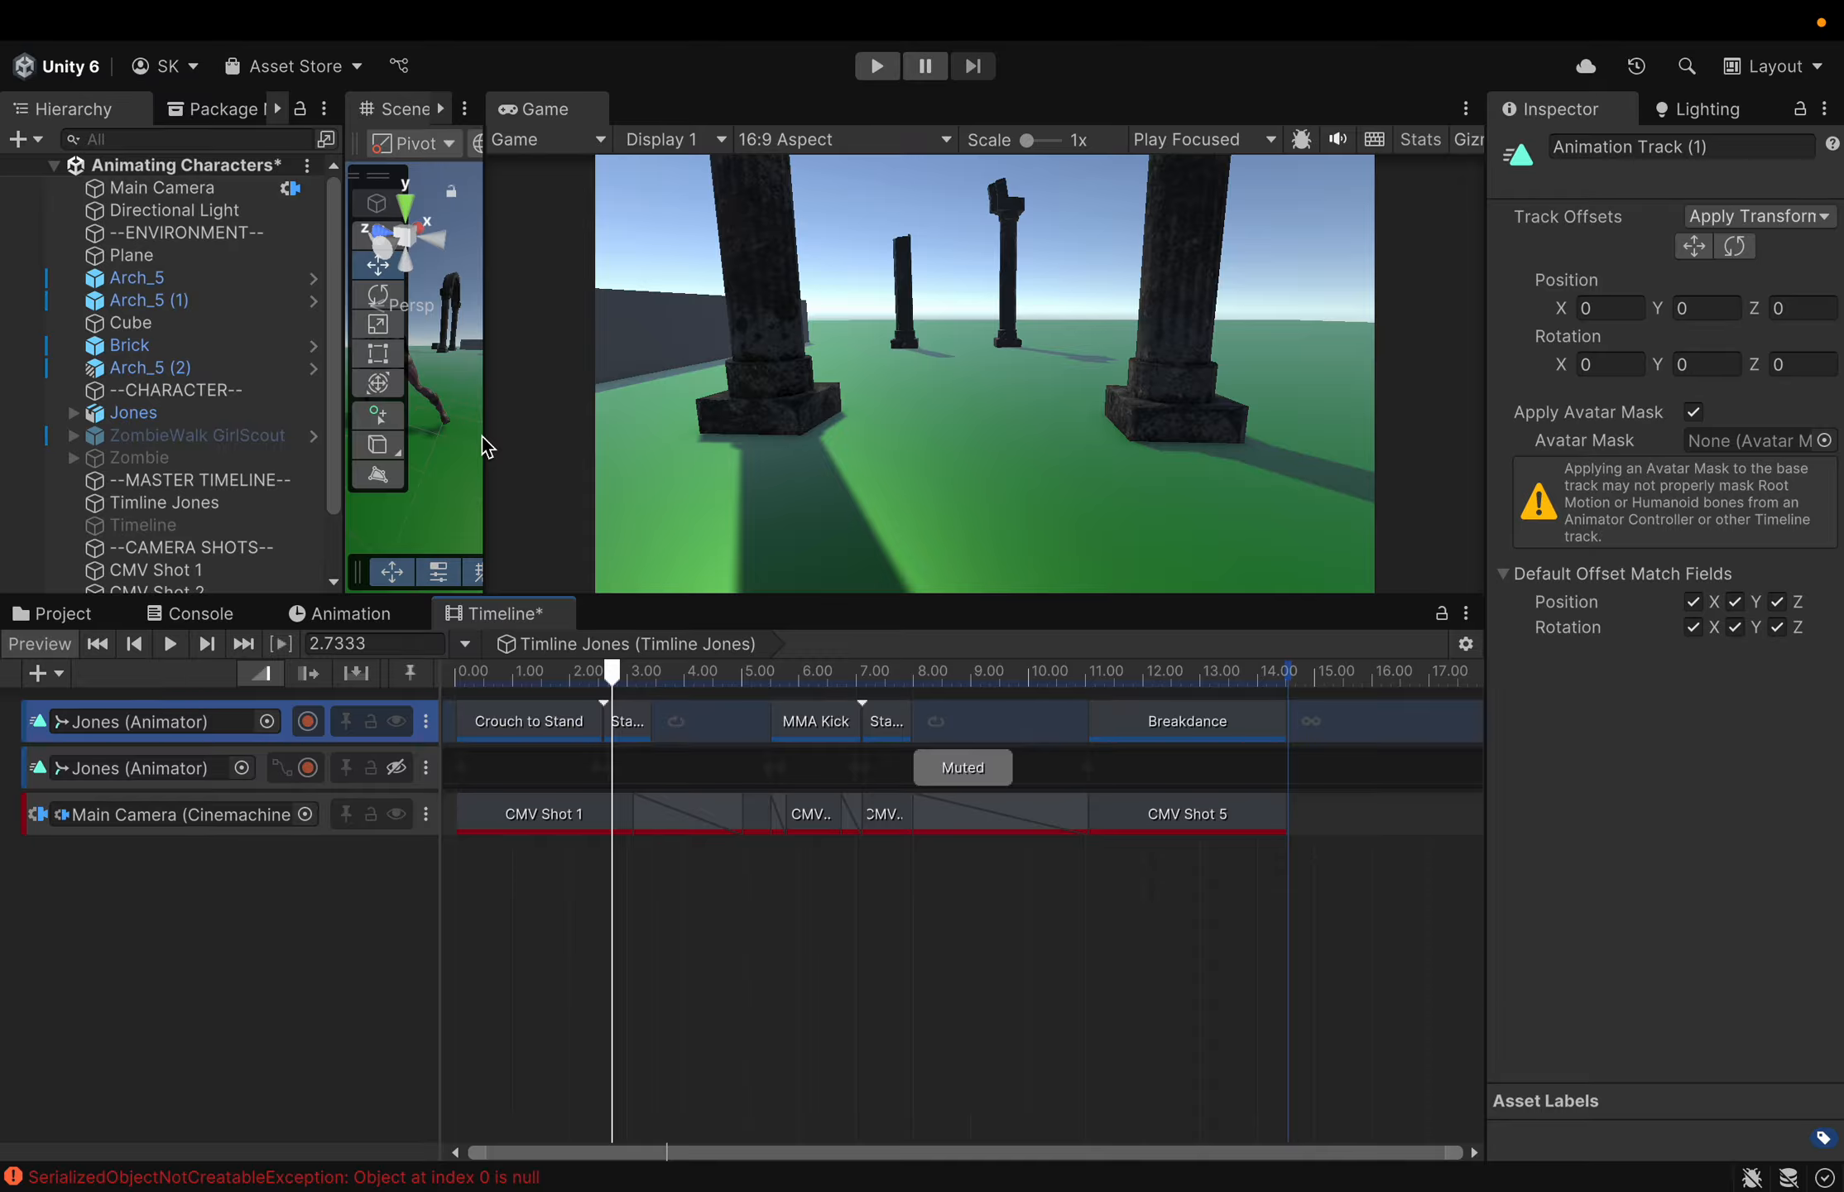
{"action": "left_click_drag", "start_coordinate": [483, 439], "coordinate": [1056, 512]}
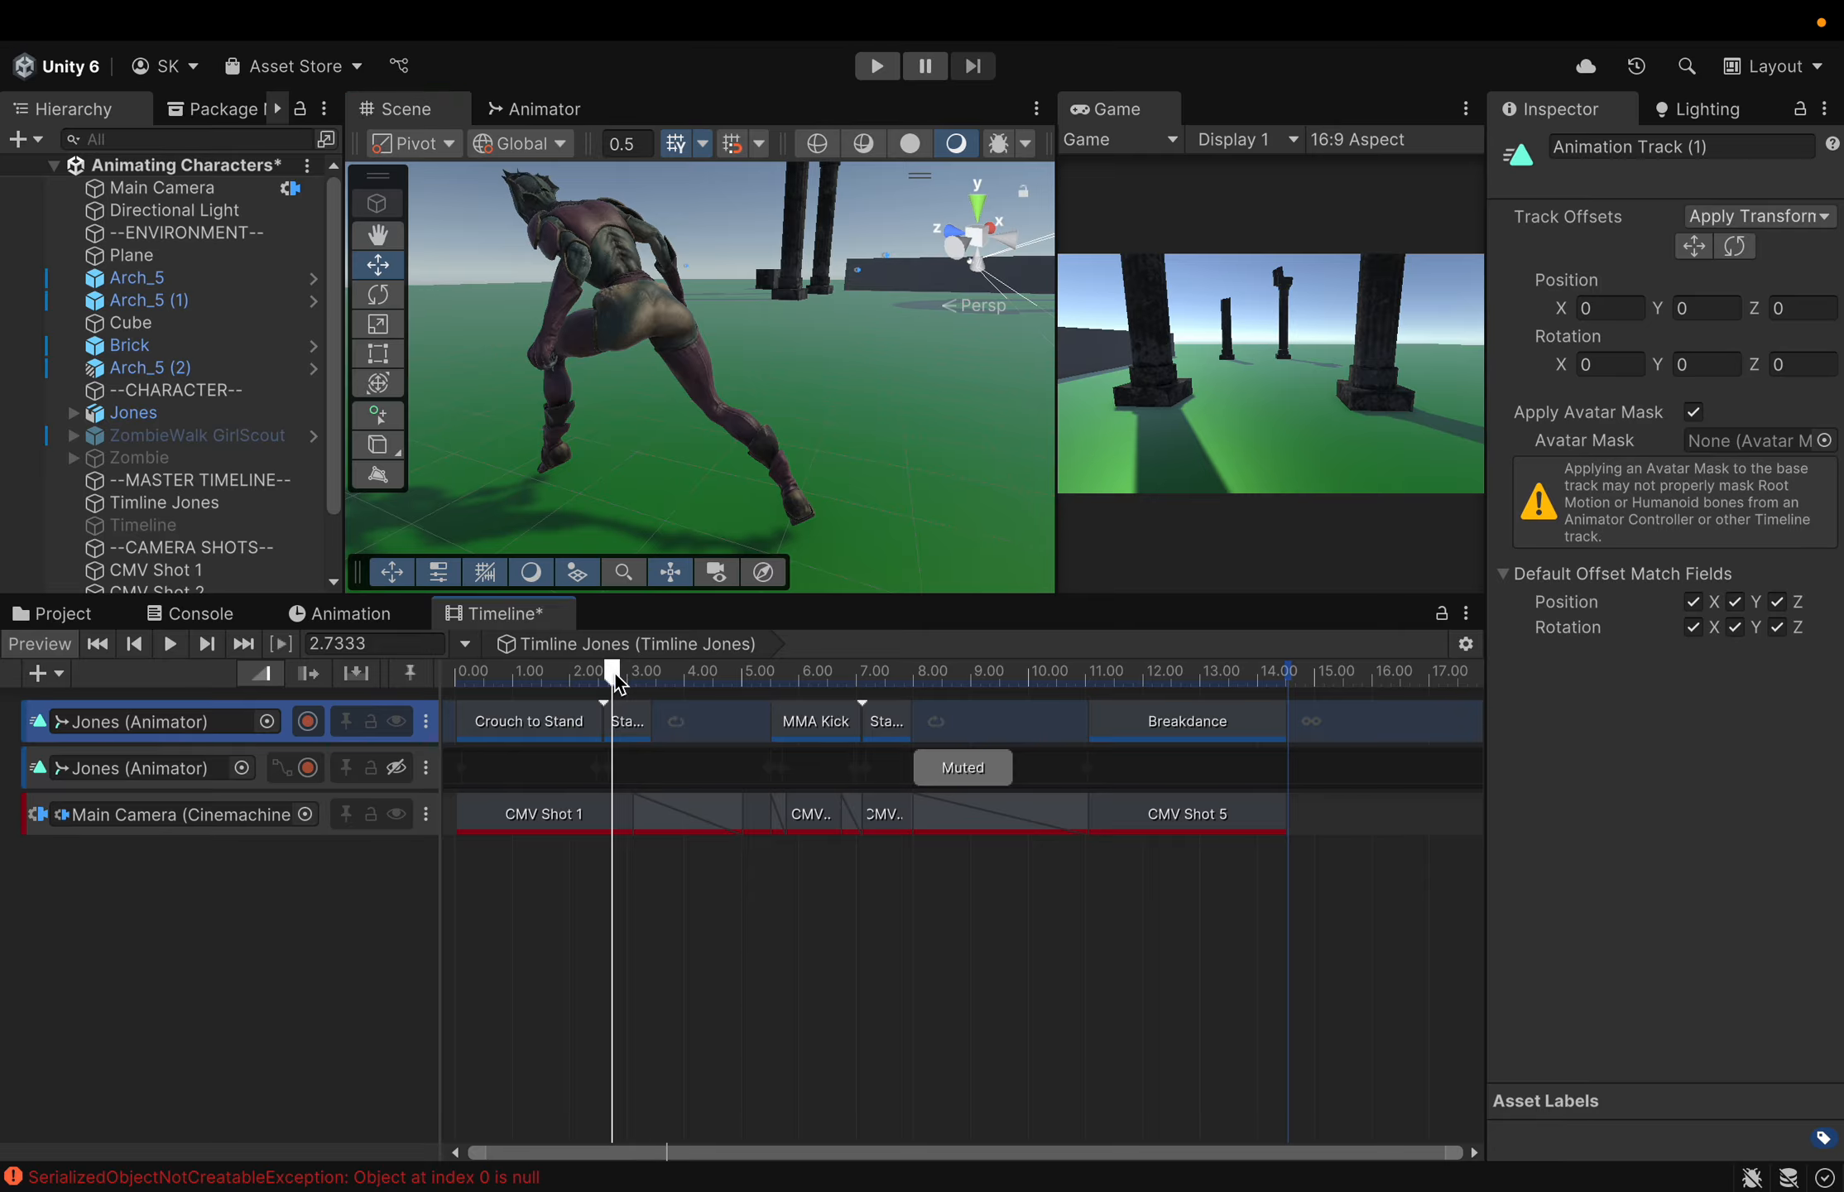
{"action": "left_click_drag", "start_coordinate": [614, 670], "coordinate": [639, 671]}
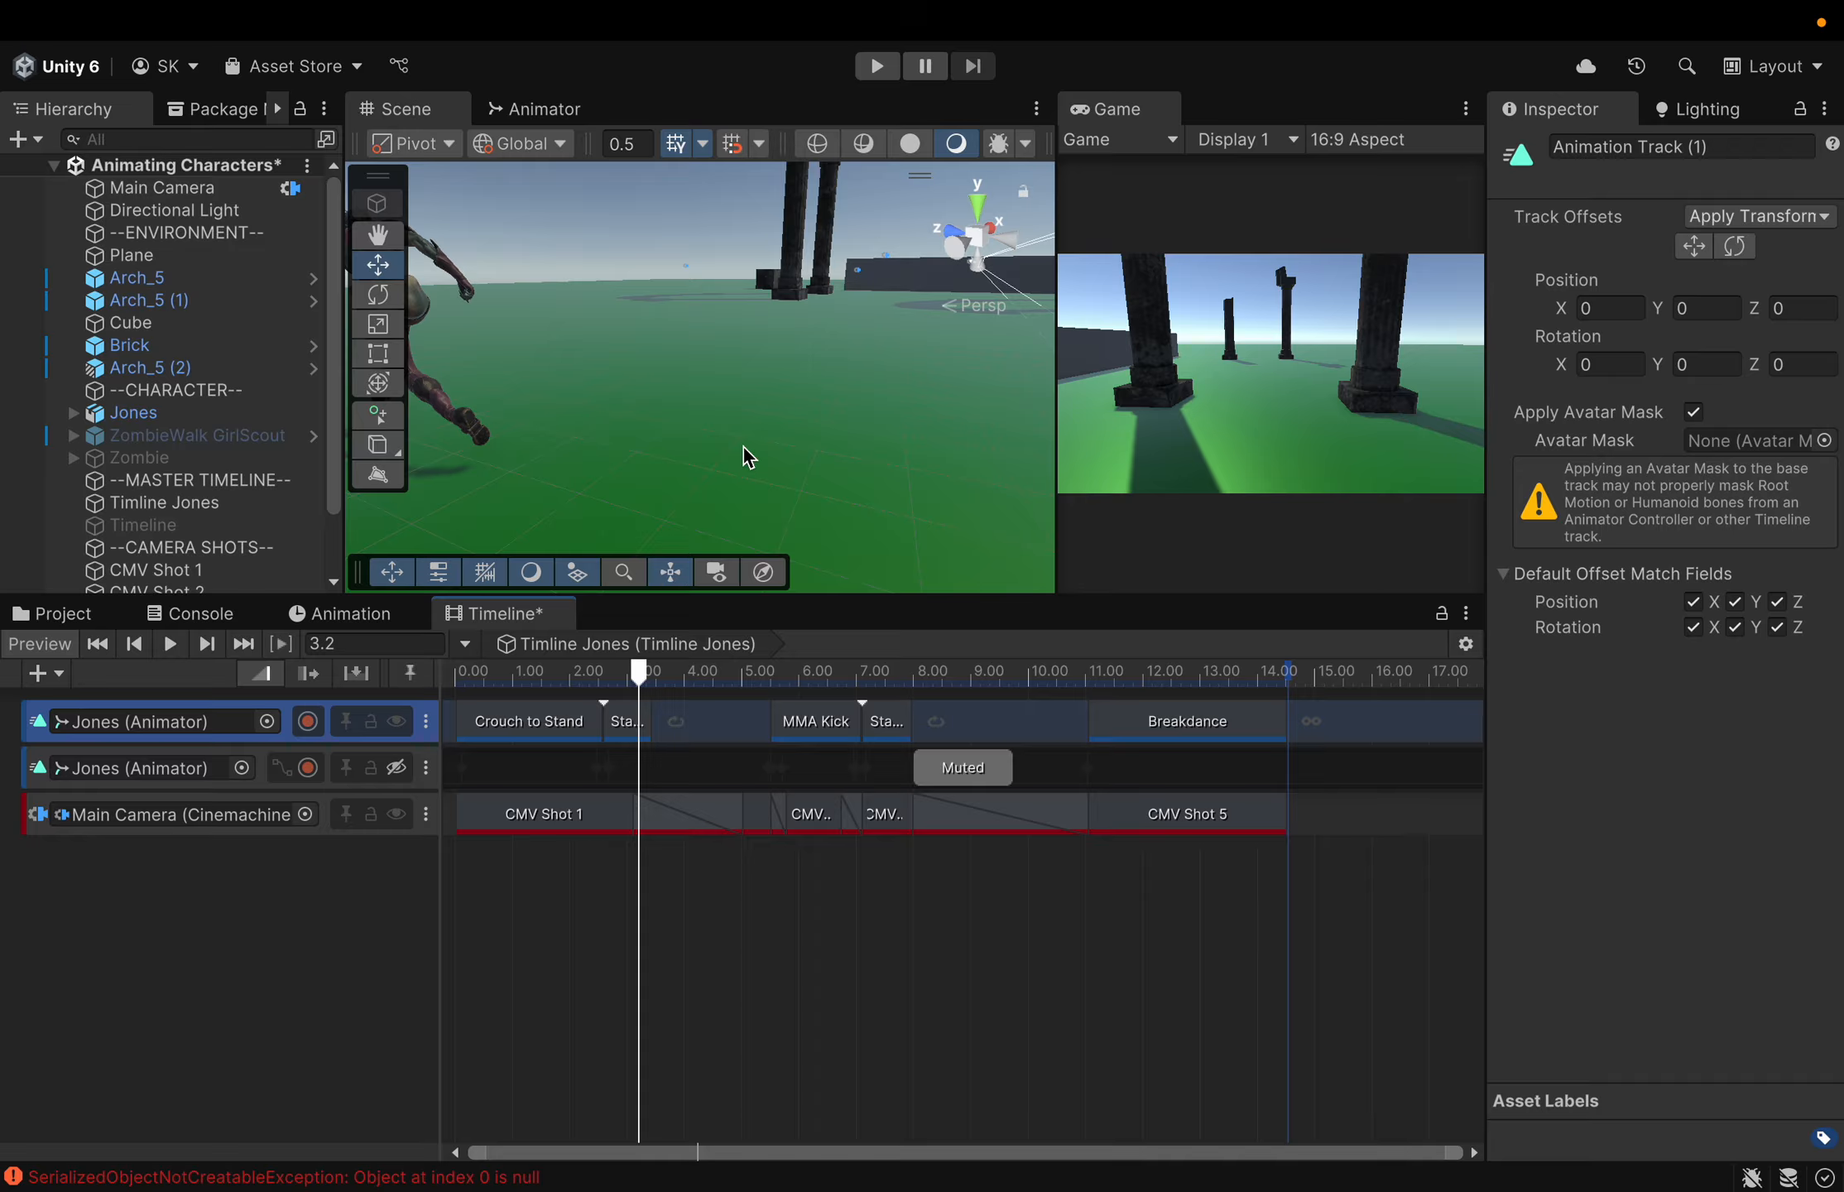
{"action": "middle_click_drag", "start_coordinate": [744, 447], "coordinate": [952, 430]}
{"action": "right_click_drag", "start_coordinate": [864, 454], "coordinate": [627, 515]}
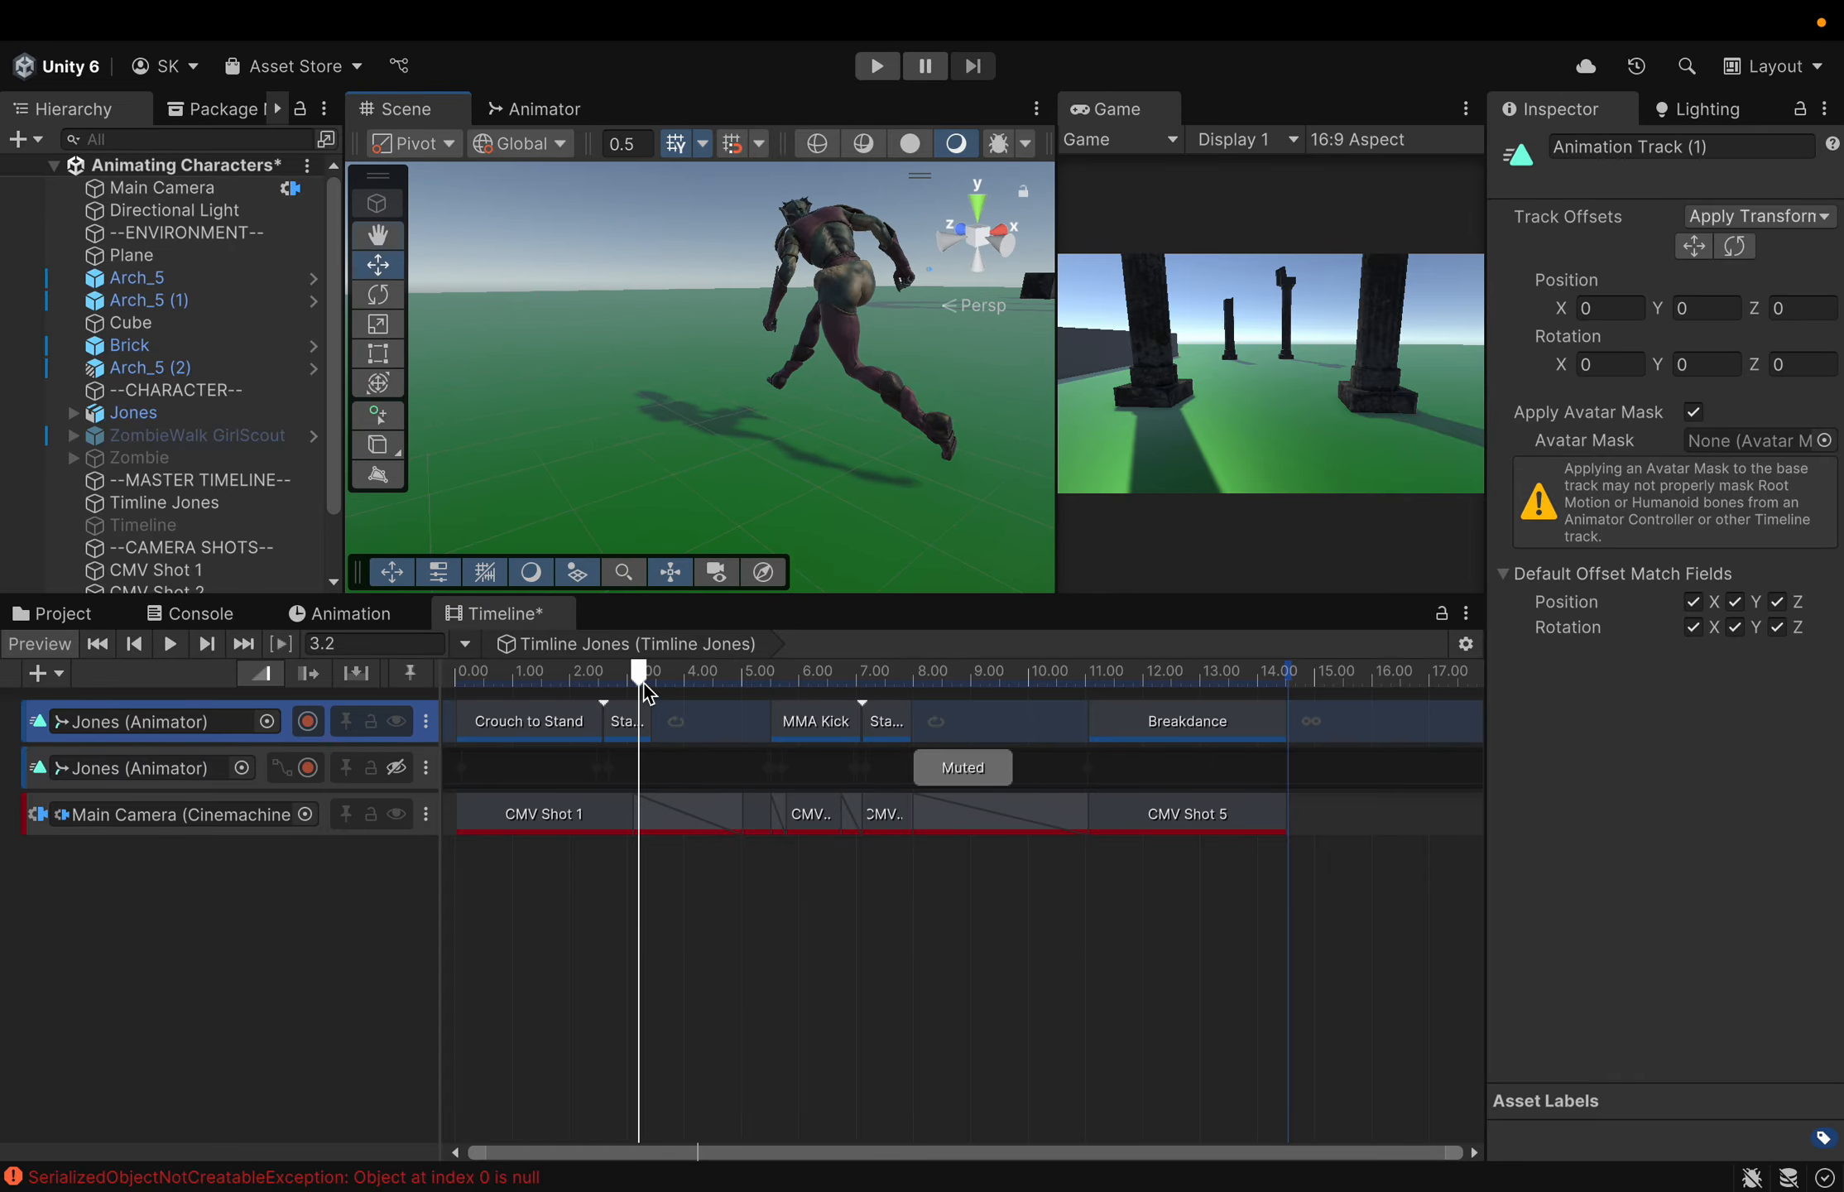
Scrub the timeline through 11.95 to 12.95 seconds and examine Jones's position in the Scene view during the Breakdance clip
{"action": "left_click_drag", "start_coordinate": [639, 671], "coordinate": [1140, 689]}
{"action": "middle_click_drag", "start_coordinate": [926, 539], "coordinate": [834, 486]}
{"action": "right_click_drag", "start_coordinate": [836, 486], "coordinate": [1210, 431]}
{"action": "right_click_drag", "start_coordinate": [561, 451], "coordinate": [969, 466]}
{"action": "right_click_drag", "start_coordinate": [708, 469], "coordinate": [749, 229]}
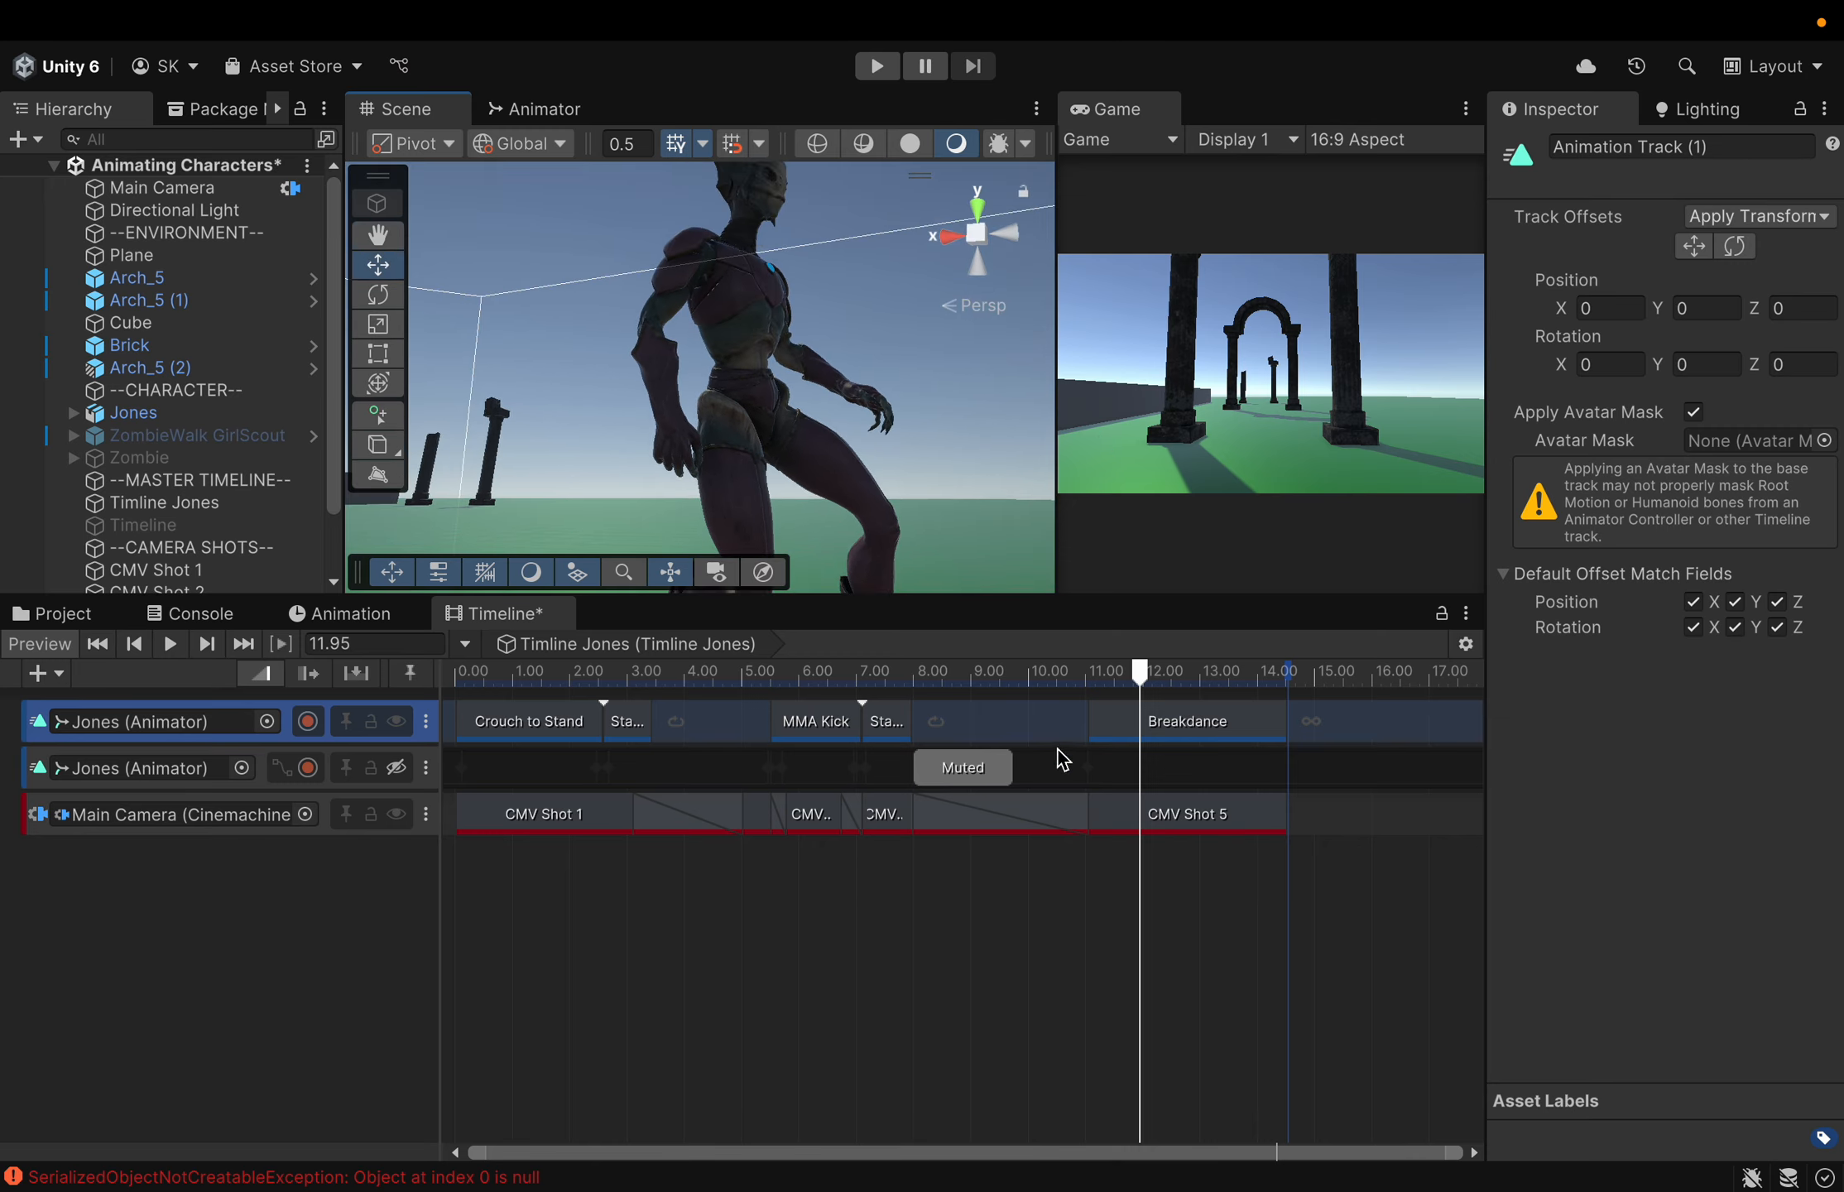
{"action": "left_click_drag", "start_coordinate": [1136, 672], "coordinate": [1166, 671]}
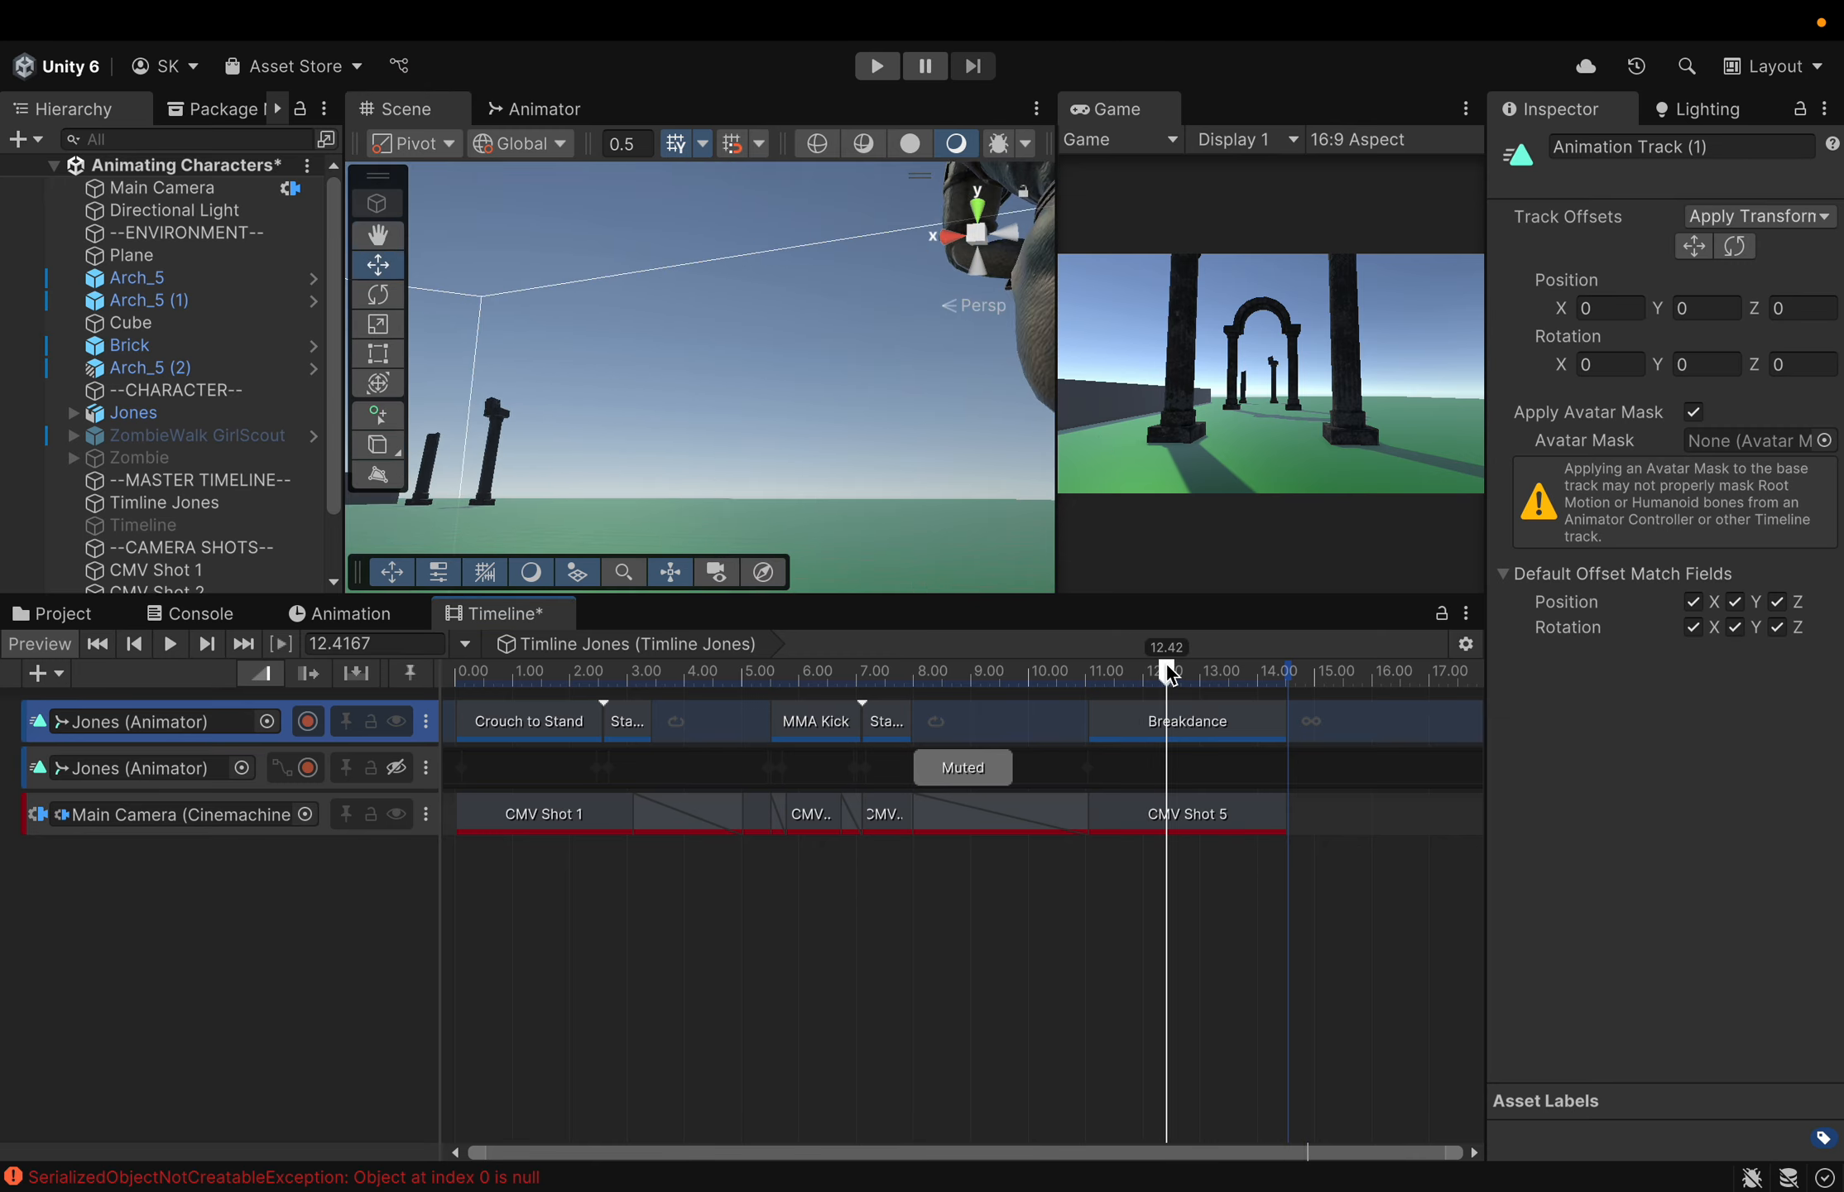
{"action": "scroll", "coordinate": [857, 470], "scroll_direction": "down", "scroll_amount": 5}
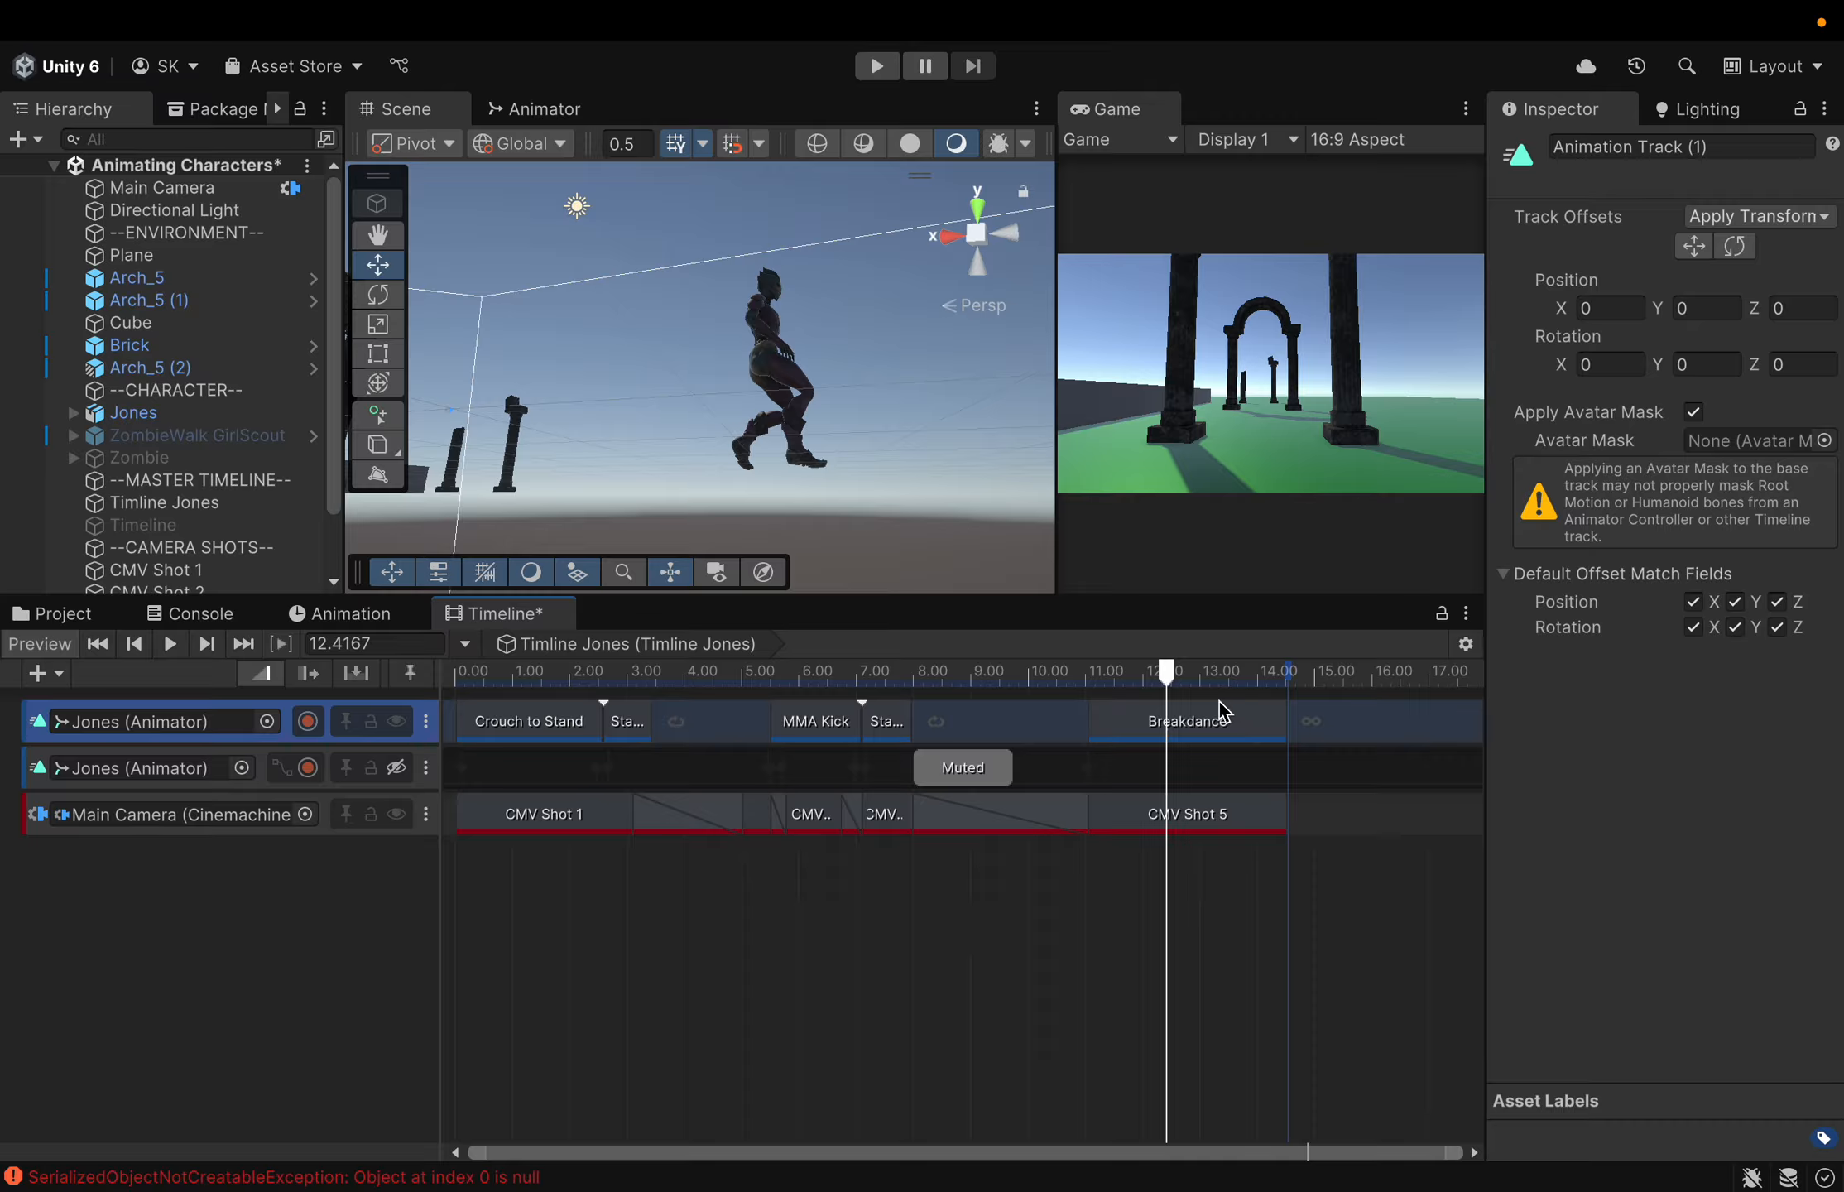
{"action": "left_click_drag", "start_coordinate": [1164, 671], "coordinate": [1197, 696]}
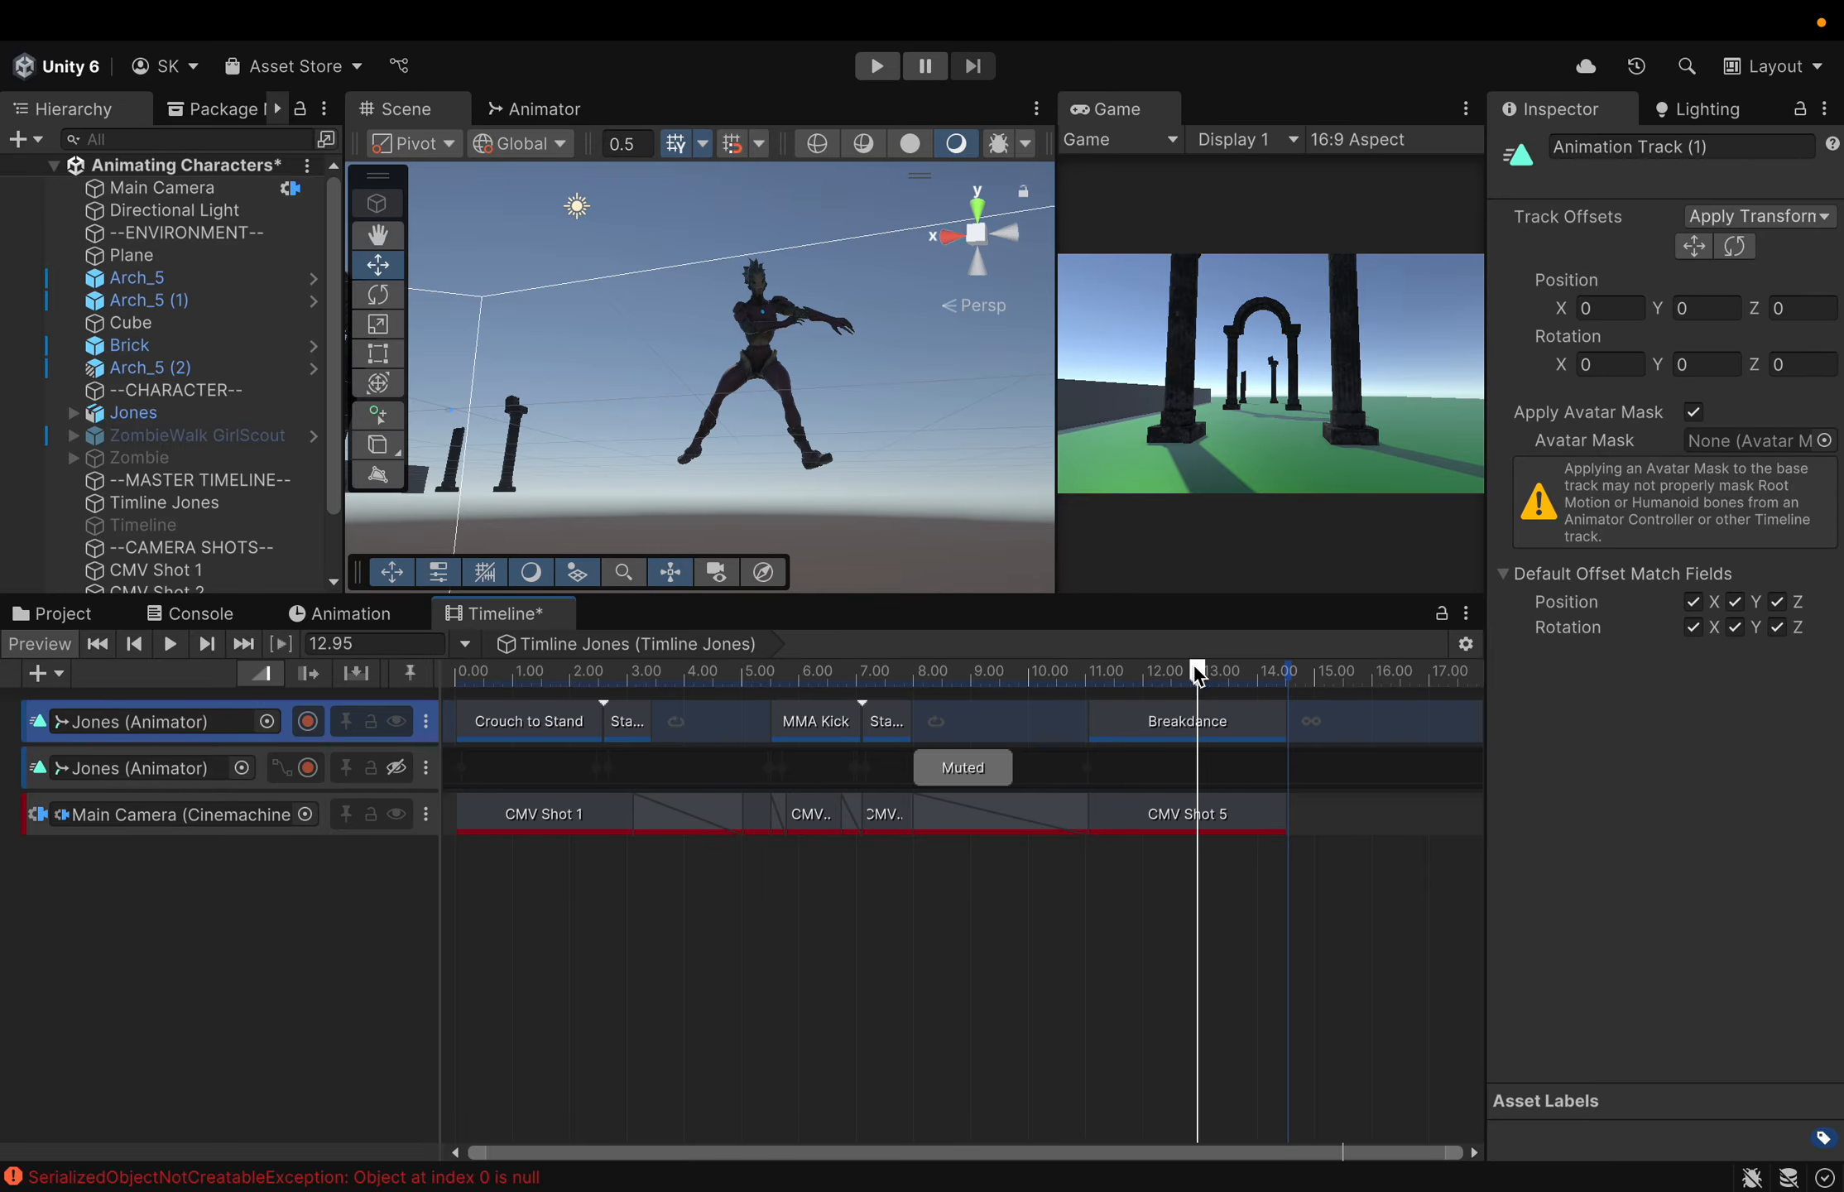
Return the playhead to 0 and unmute the Jones track that holds the recorded position keyframes
{"action": "left_click_drag", "start_coordinate": [1193, 665], "coordinate": [445, 726]}
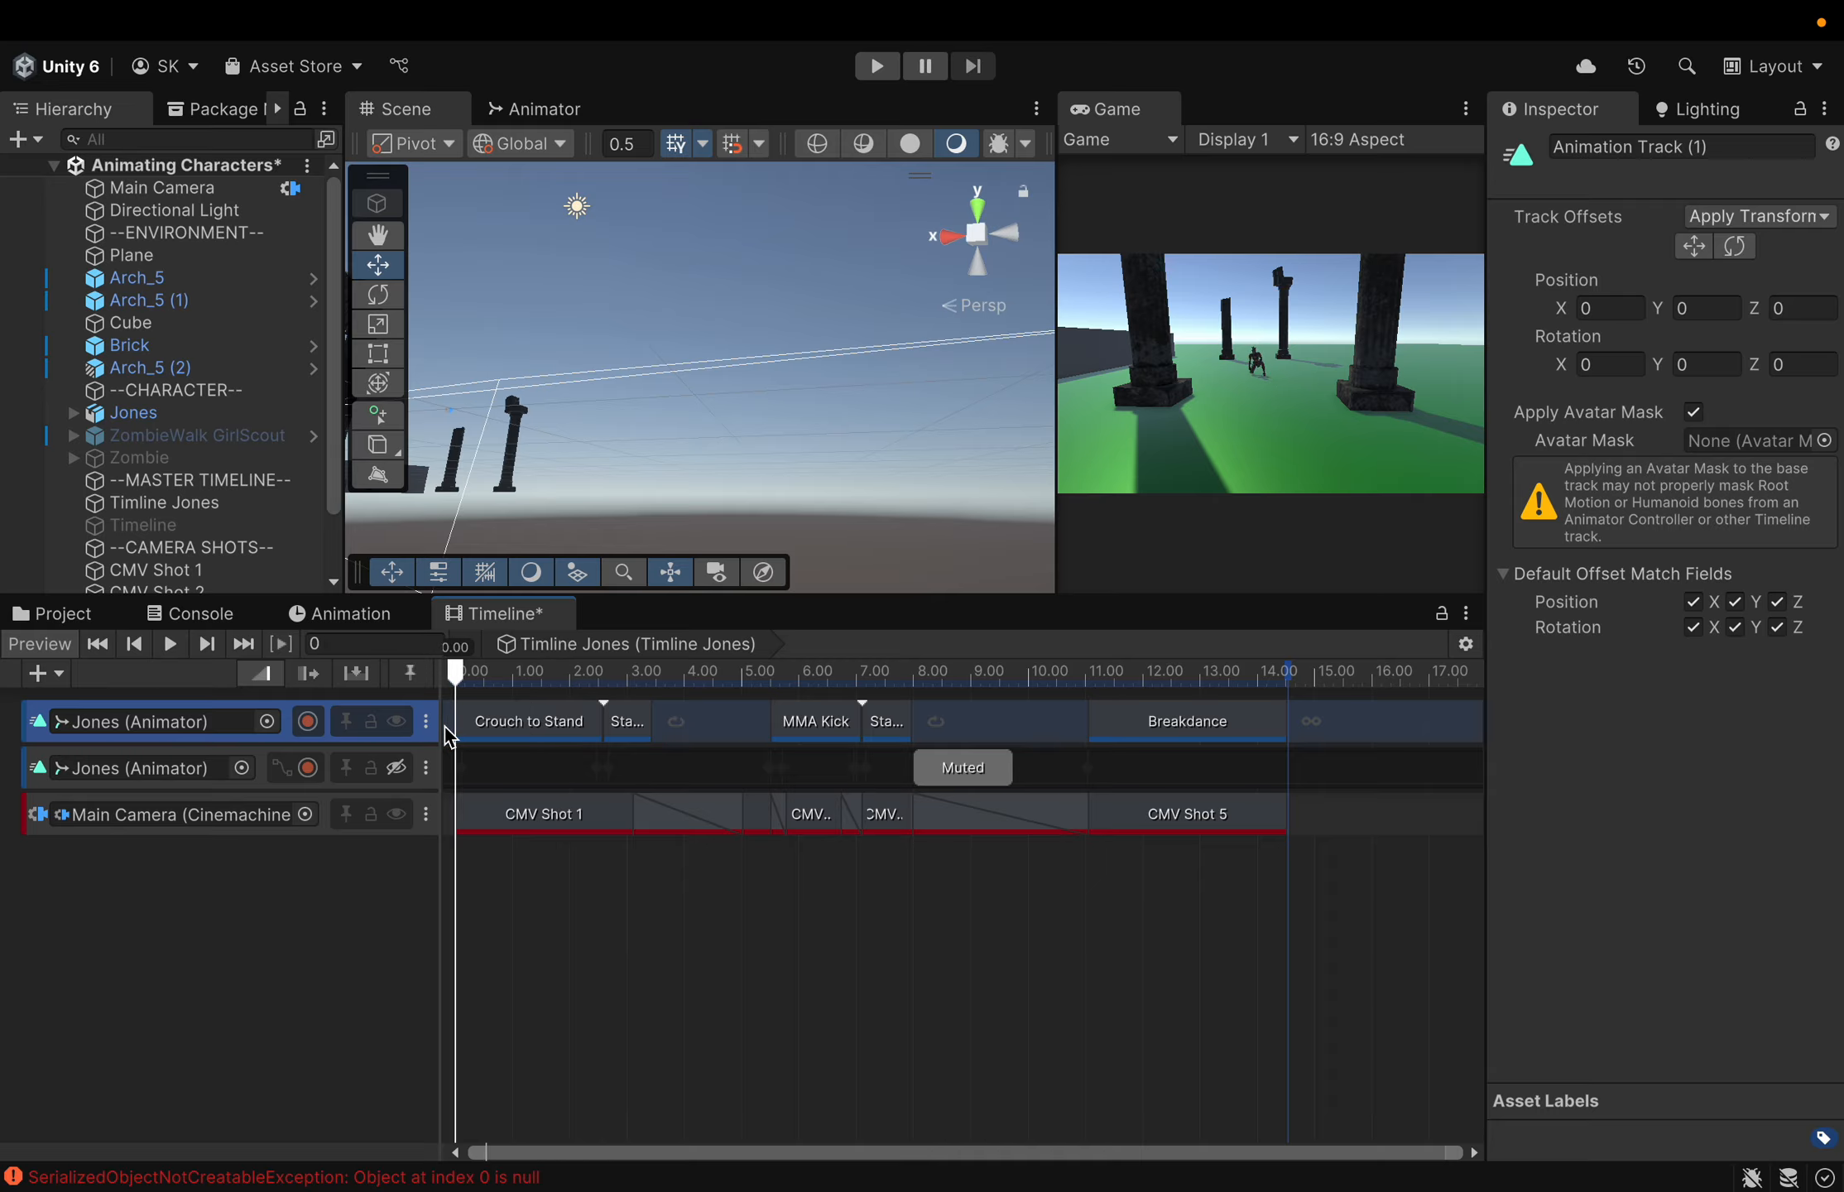
{"action": "left_click", "coordinate": [424, 772]}
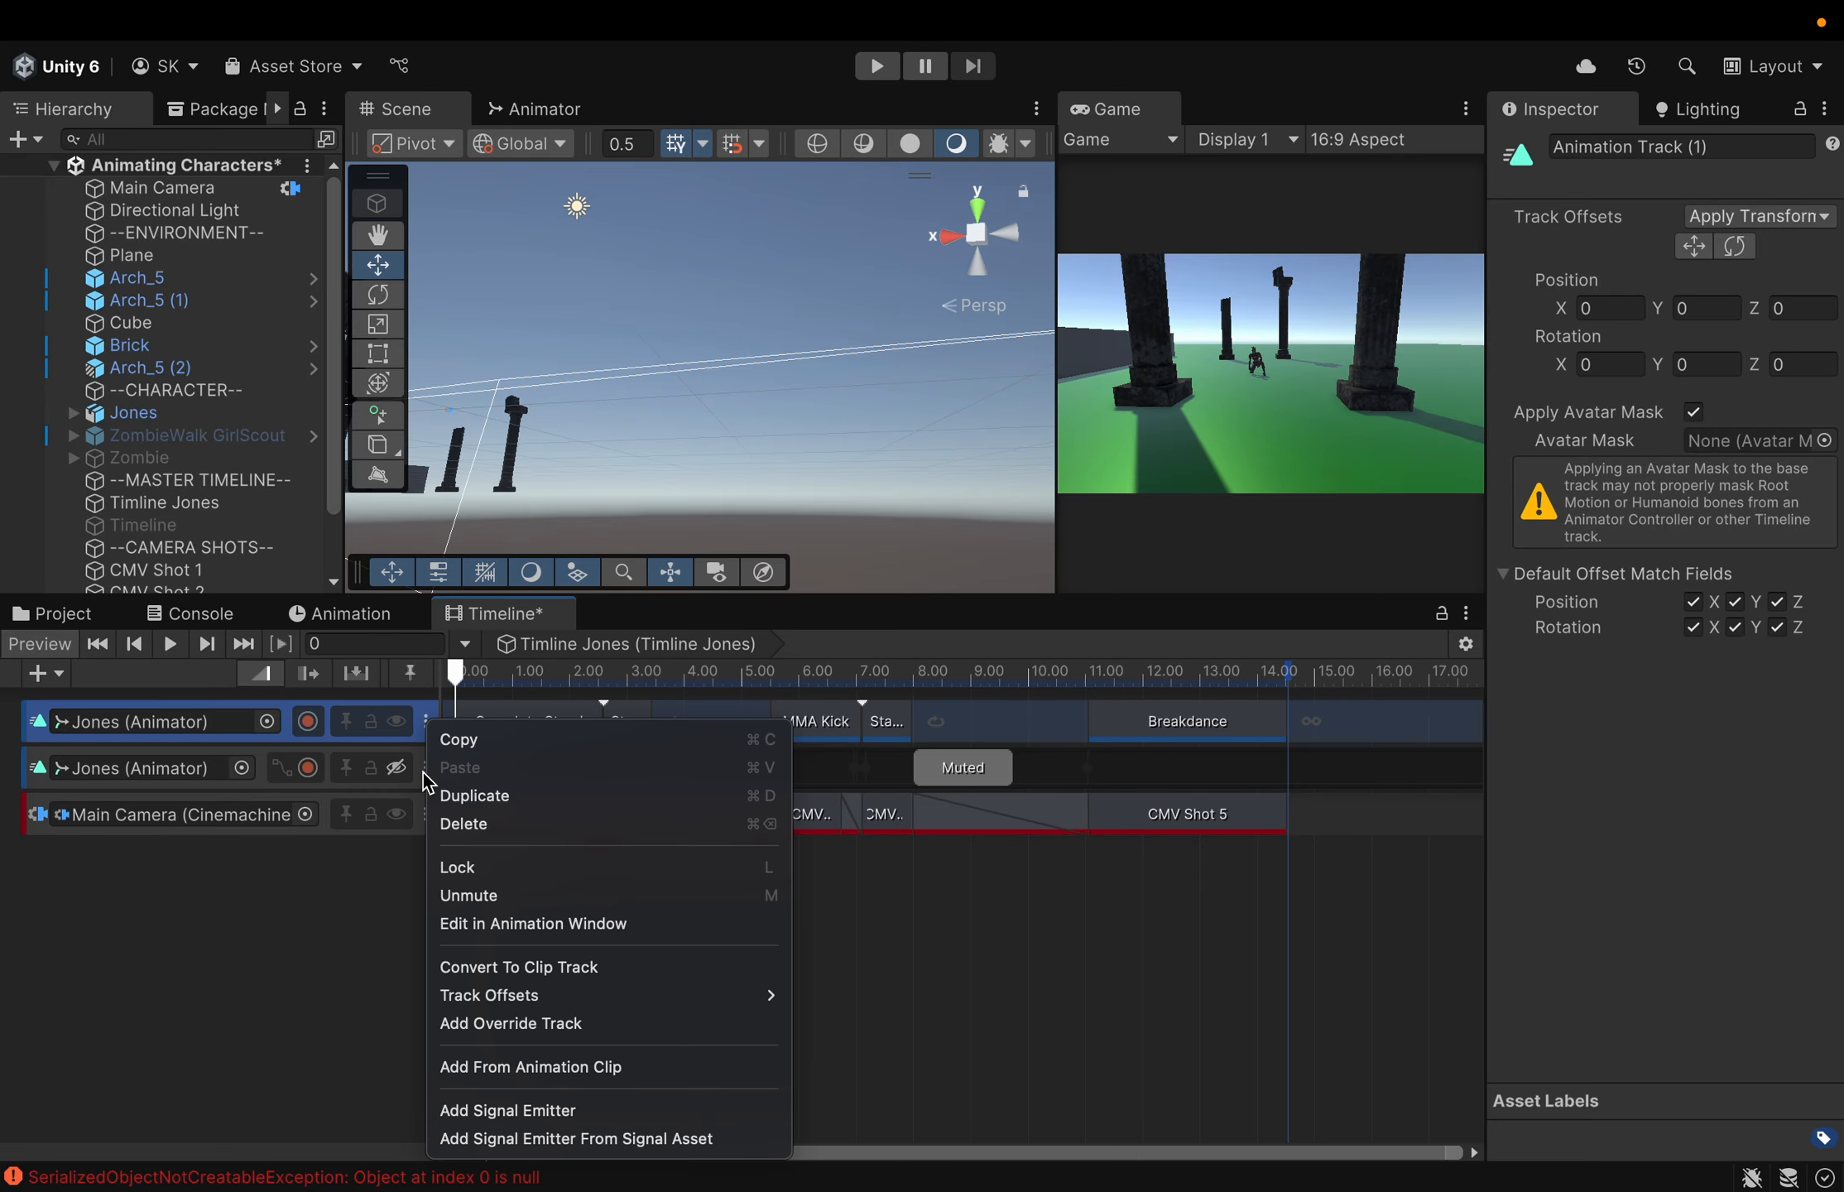
{"action": "left_click", "coordinate": [480, 895]}
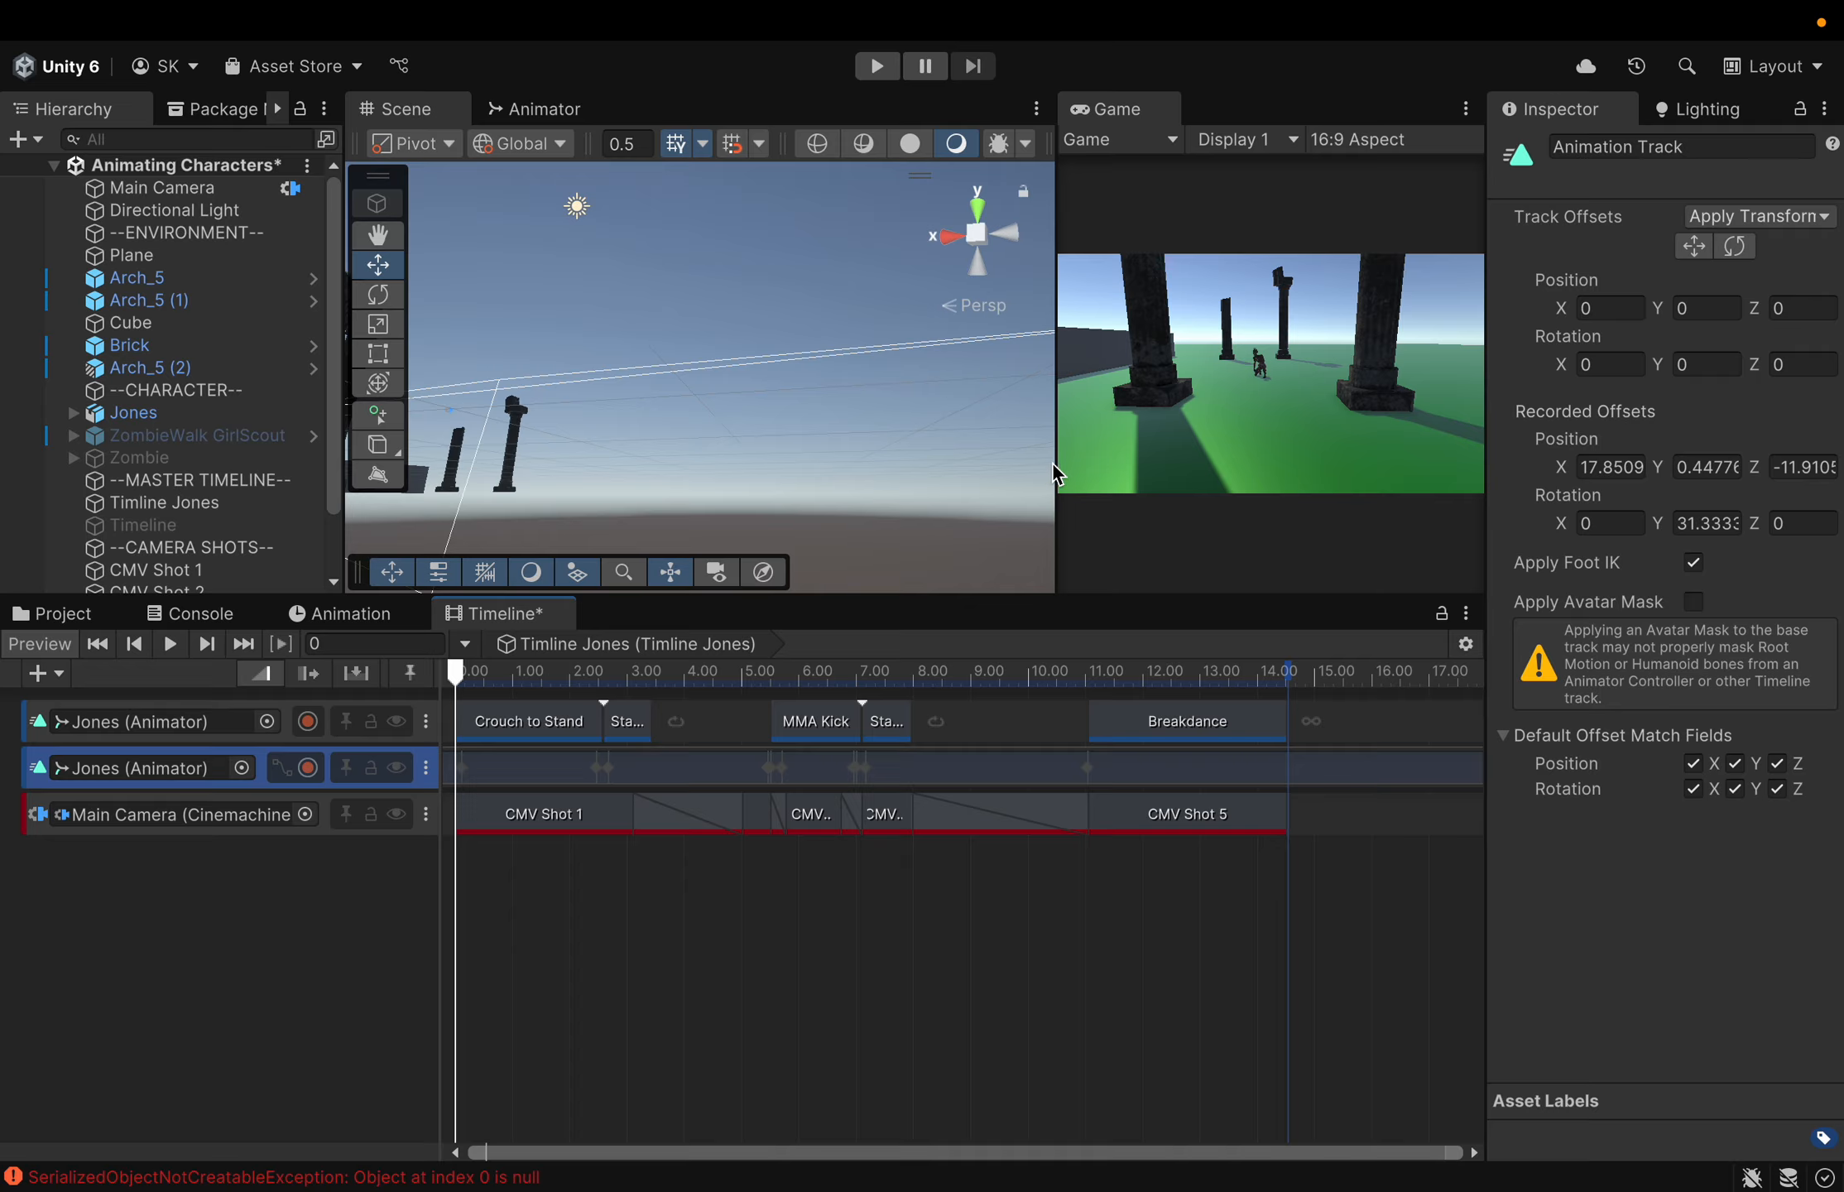
Widen the Game view, then scrub the timeline to 3.7 seconds and back to 0.1333 to check both tracks together
{"action": "left_click_drag", "start_coordinate": [1053, 464], "coordinate": [582, 503]}
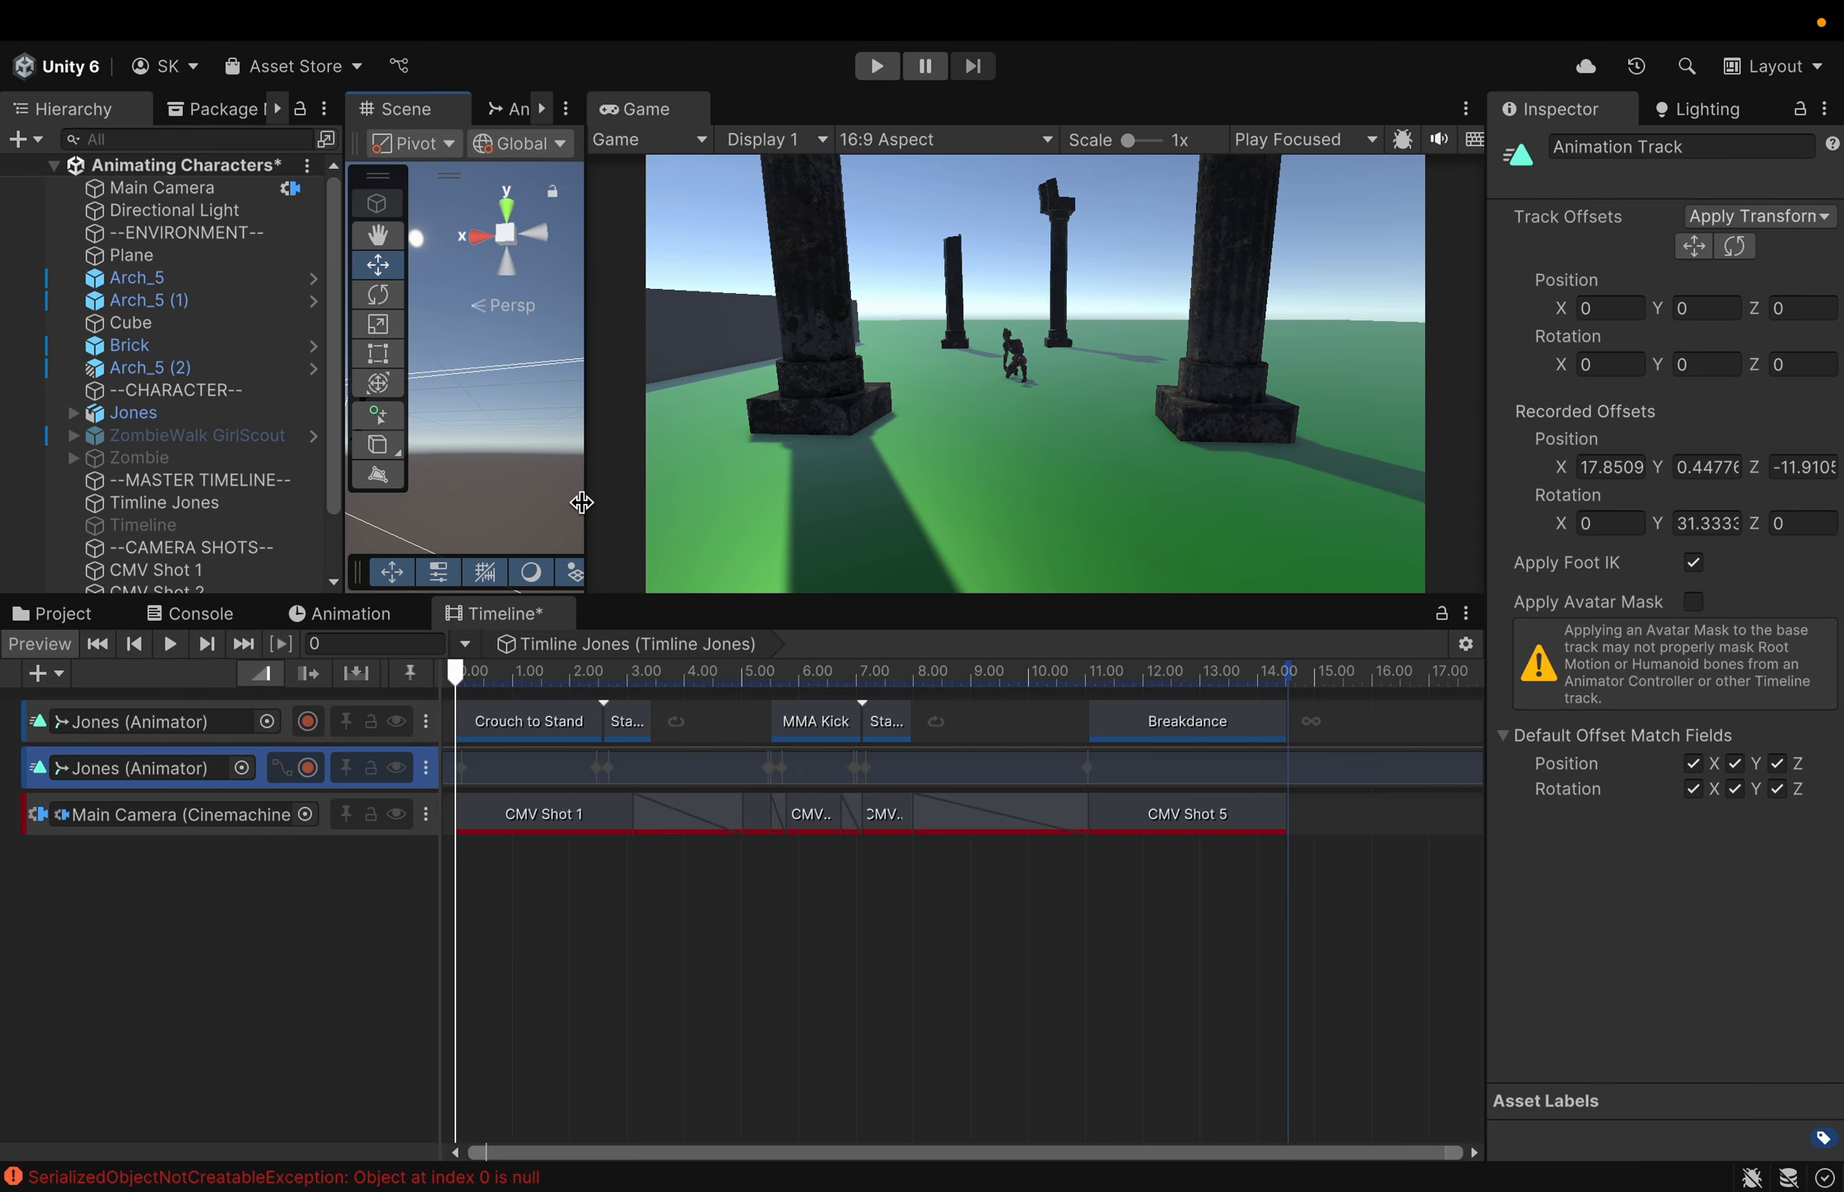
{"action": "mouse_move", "coordinate": [582, 503]}
{"action": "left_mouse_down"}
{"action": "mouse_move", "coordinate": [677, 488]}
{"action": "mouse_move", "coordinate": [616, 495]}
{"action": "left_mouse_up"}
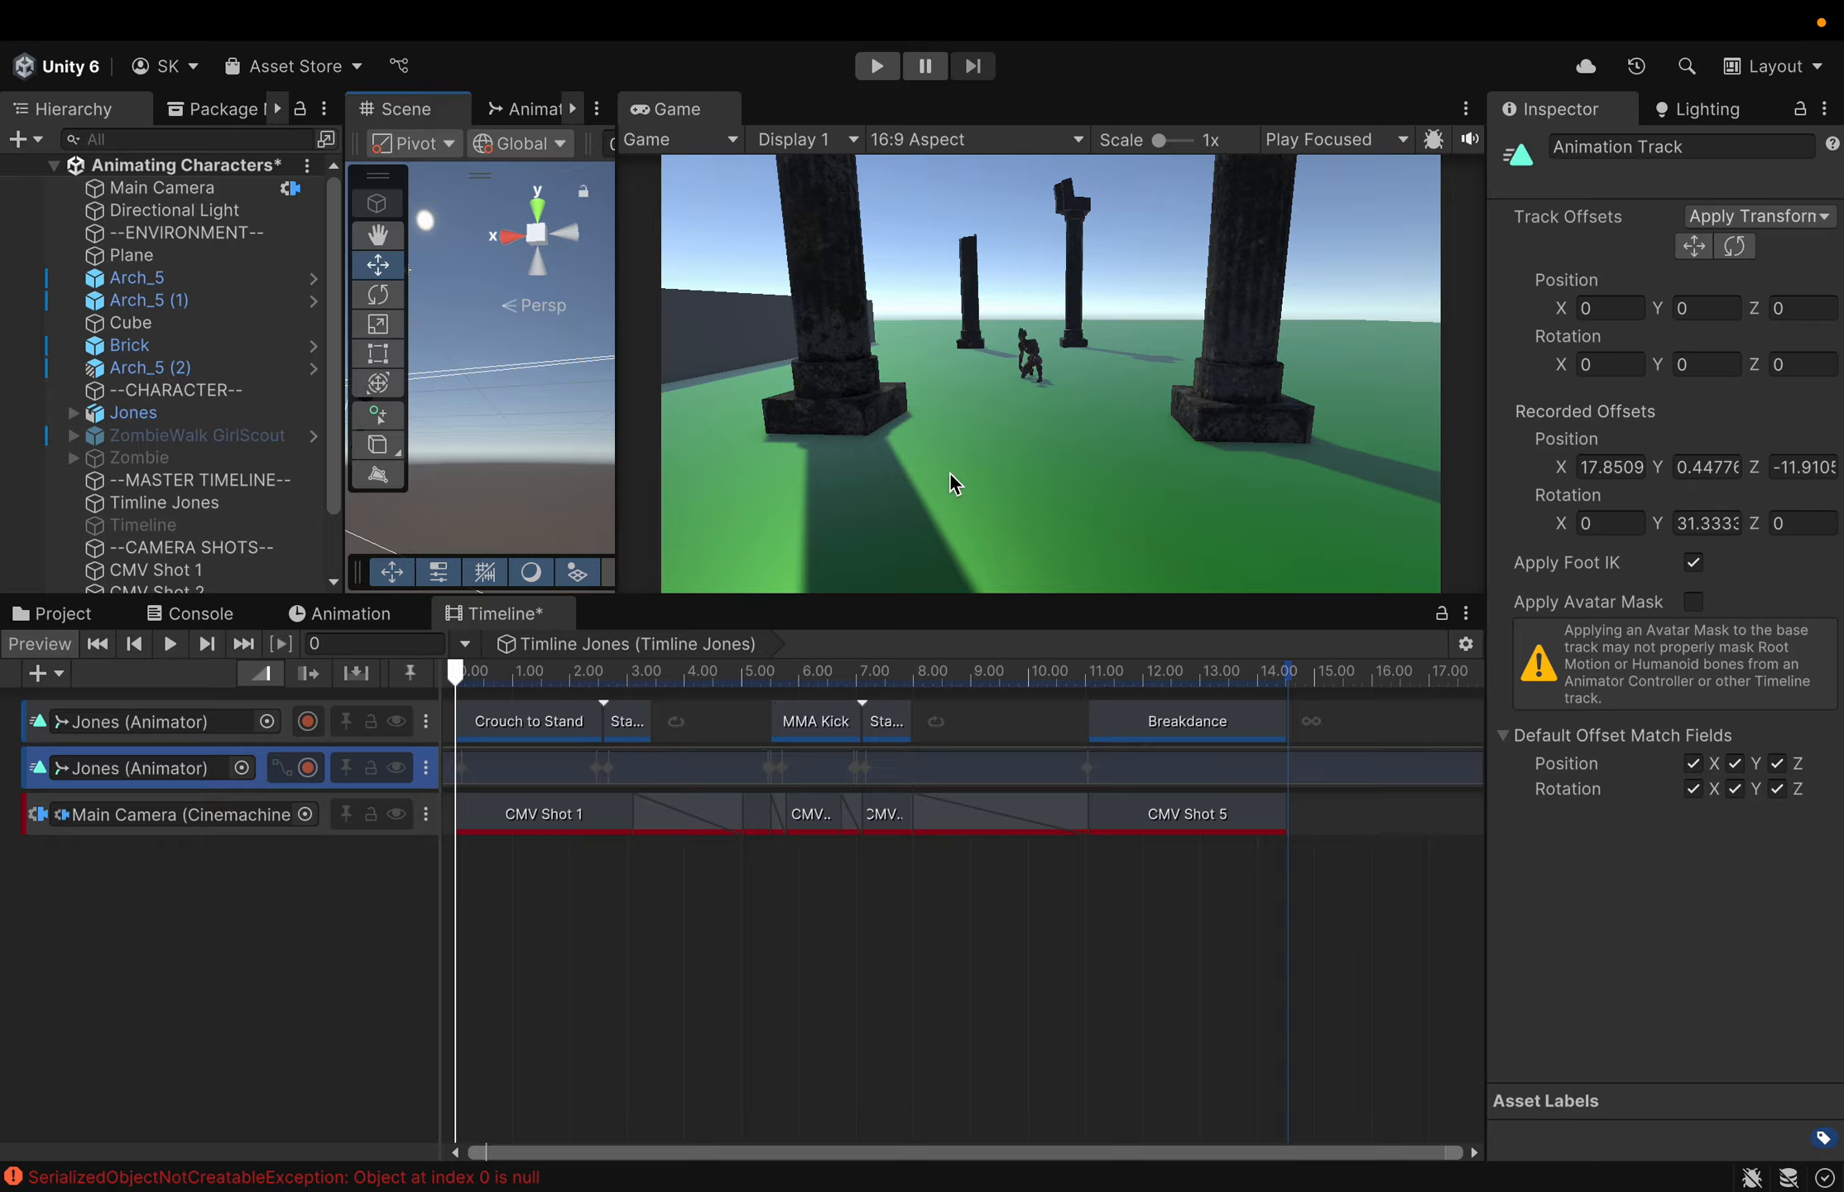
{"action": "left_click_drag", "start_coordinate": [461, 683], "coordinate": [669, 669]}
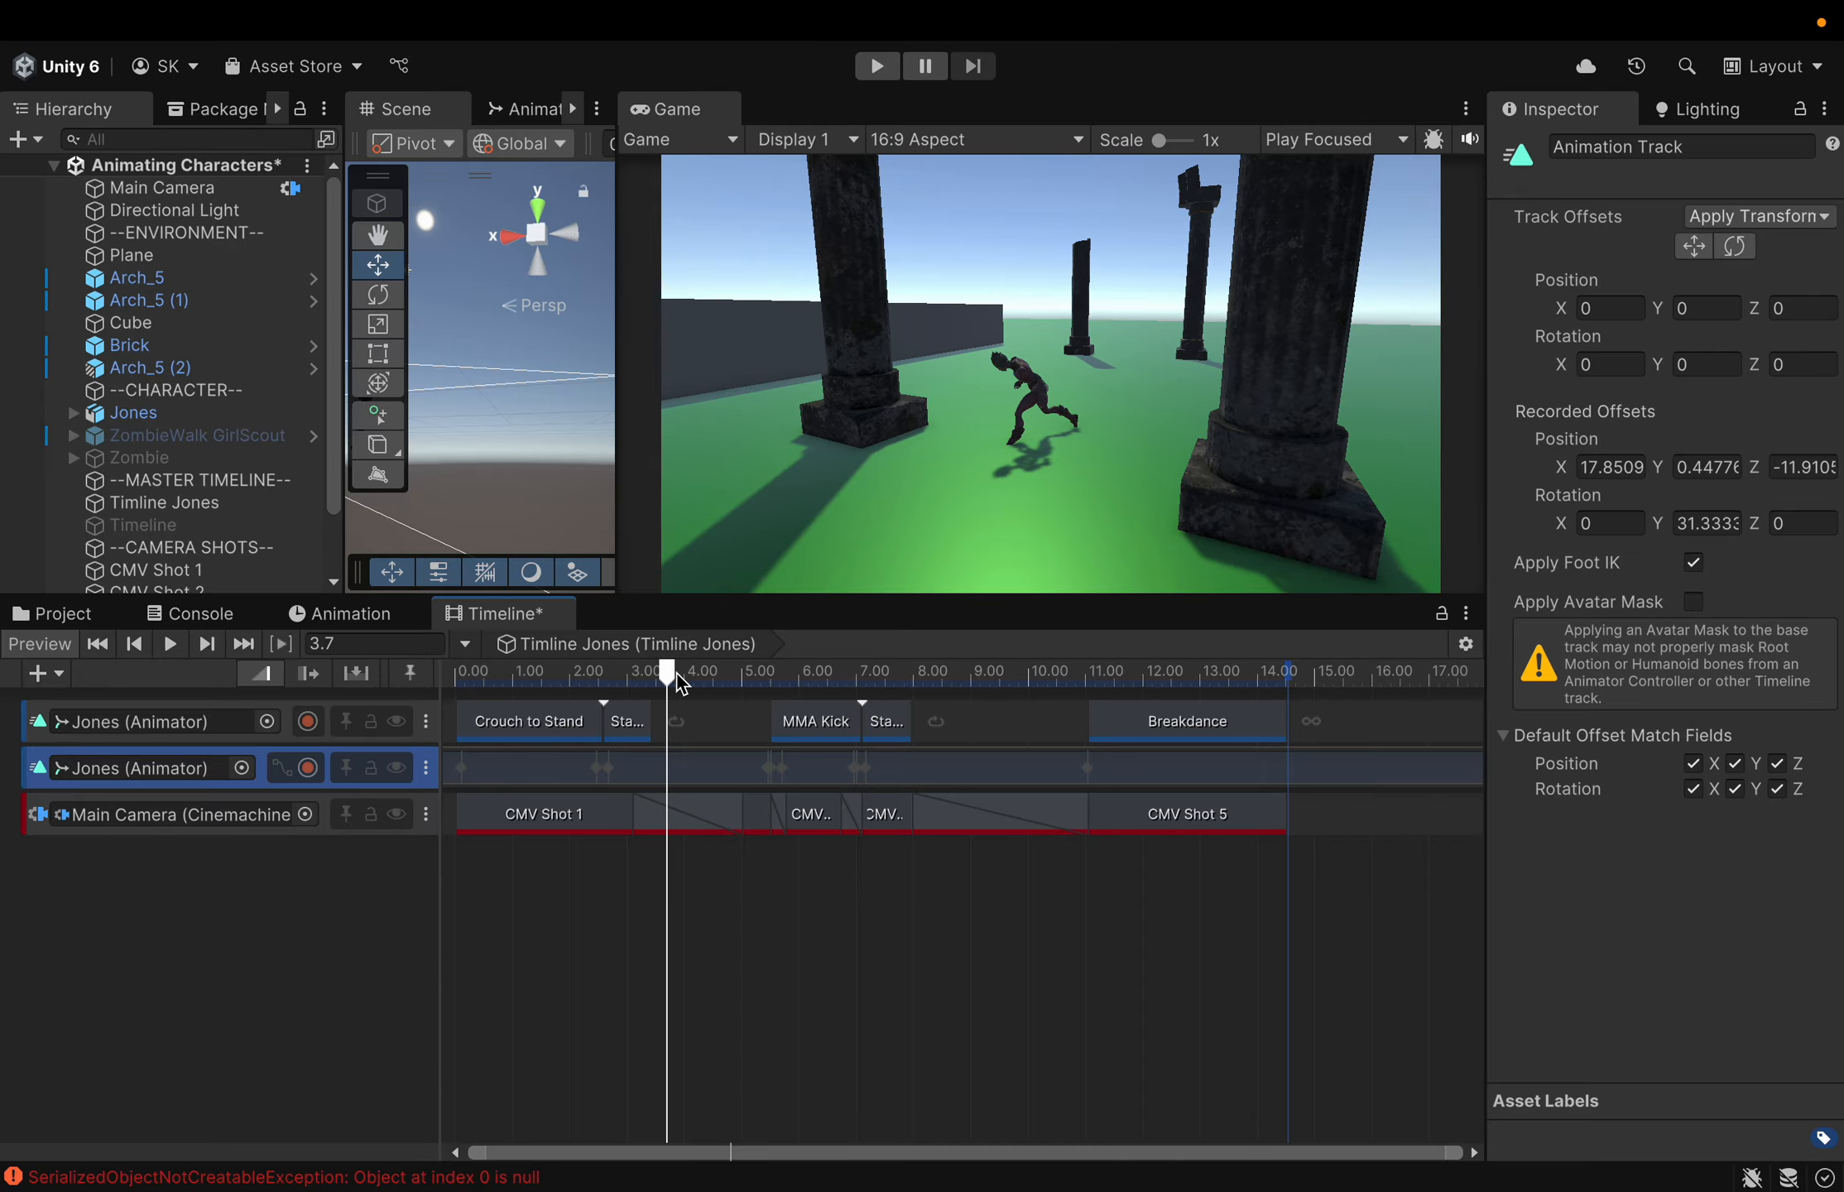
{"action": "left_click_drag", "start_coordinate": [669, 687], "coordinate": [463, 692]}
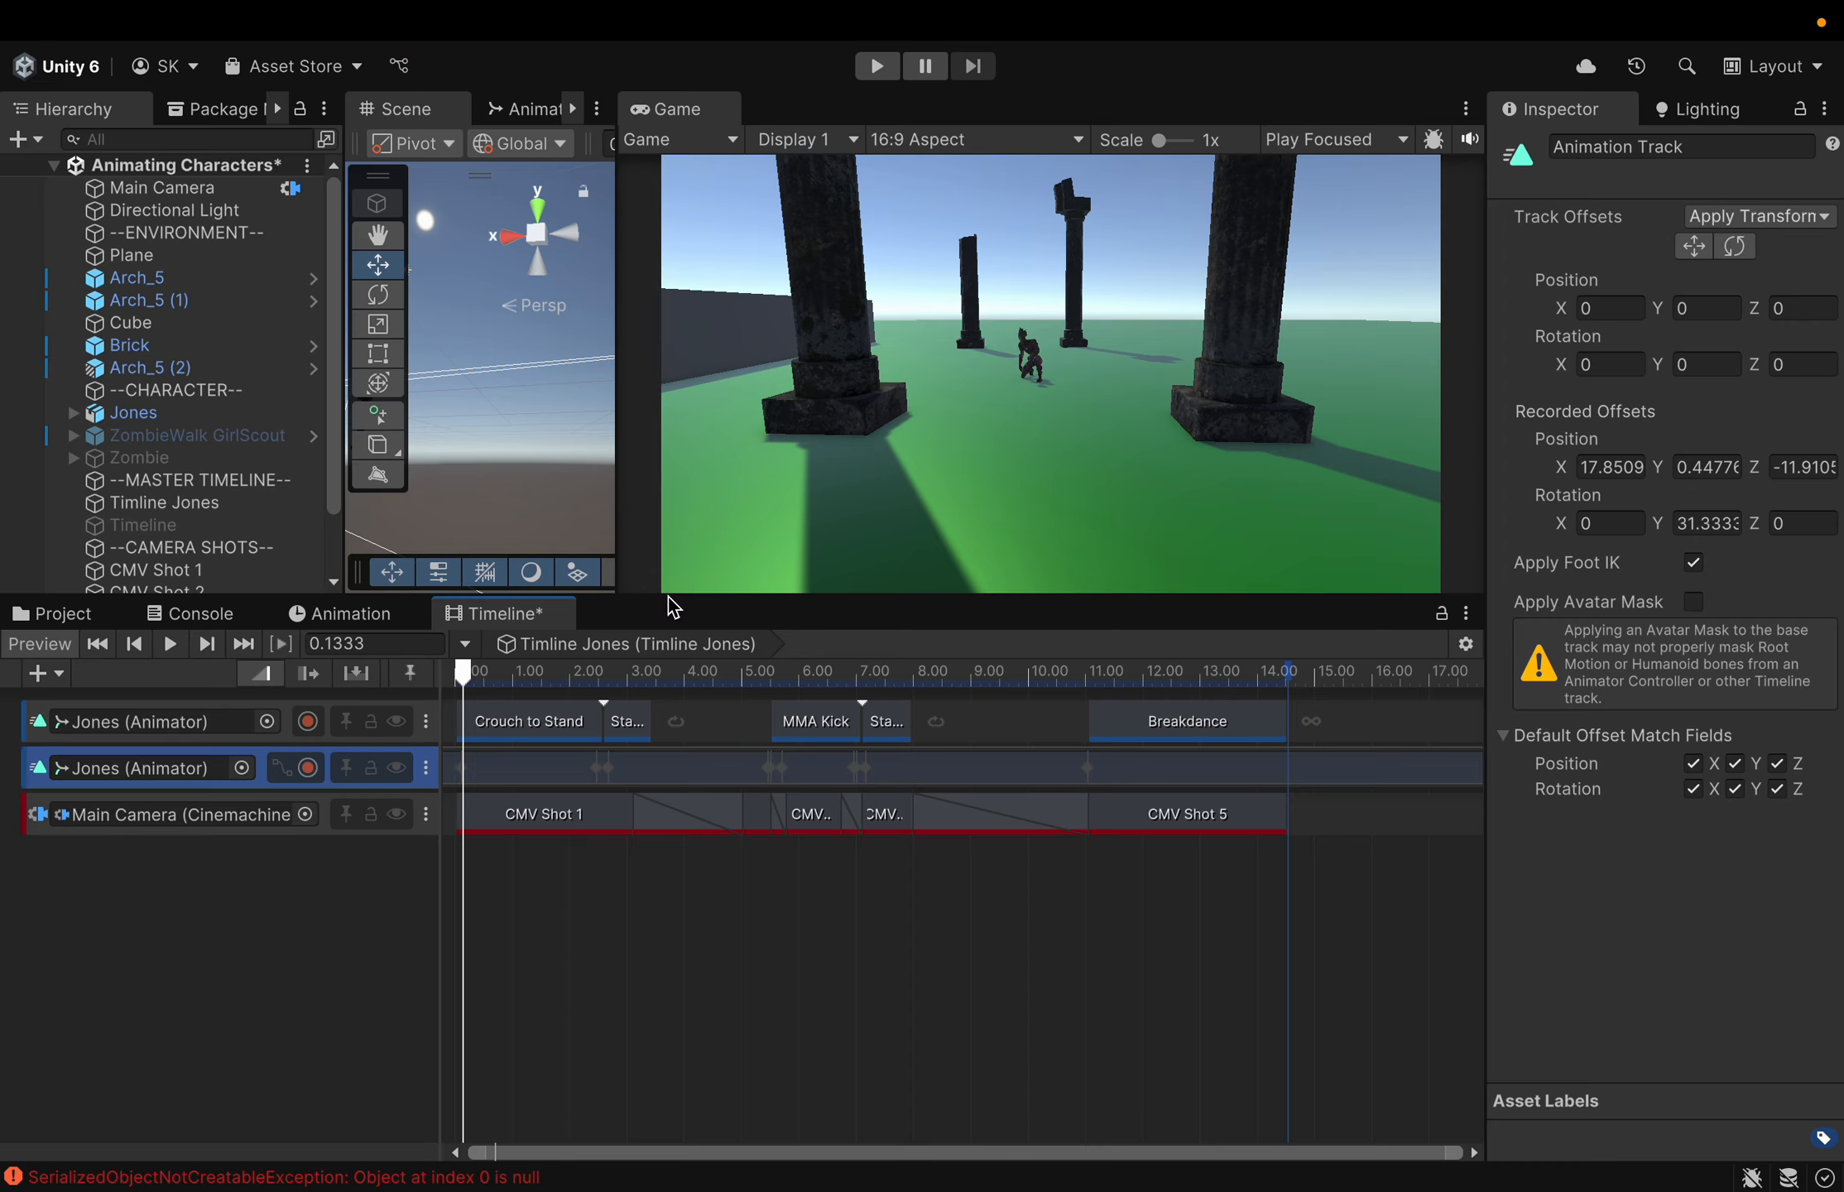
Add the Ely model from the project's Characters folder to the scene hierarchy, between --CHARACTER-- and Jones
{"action": "left_click_drag", "start_coordinate": [680, 597], "coordinate": [679, 815]}
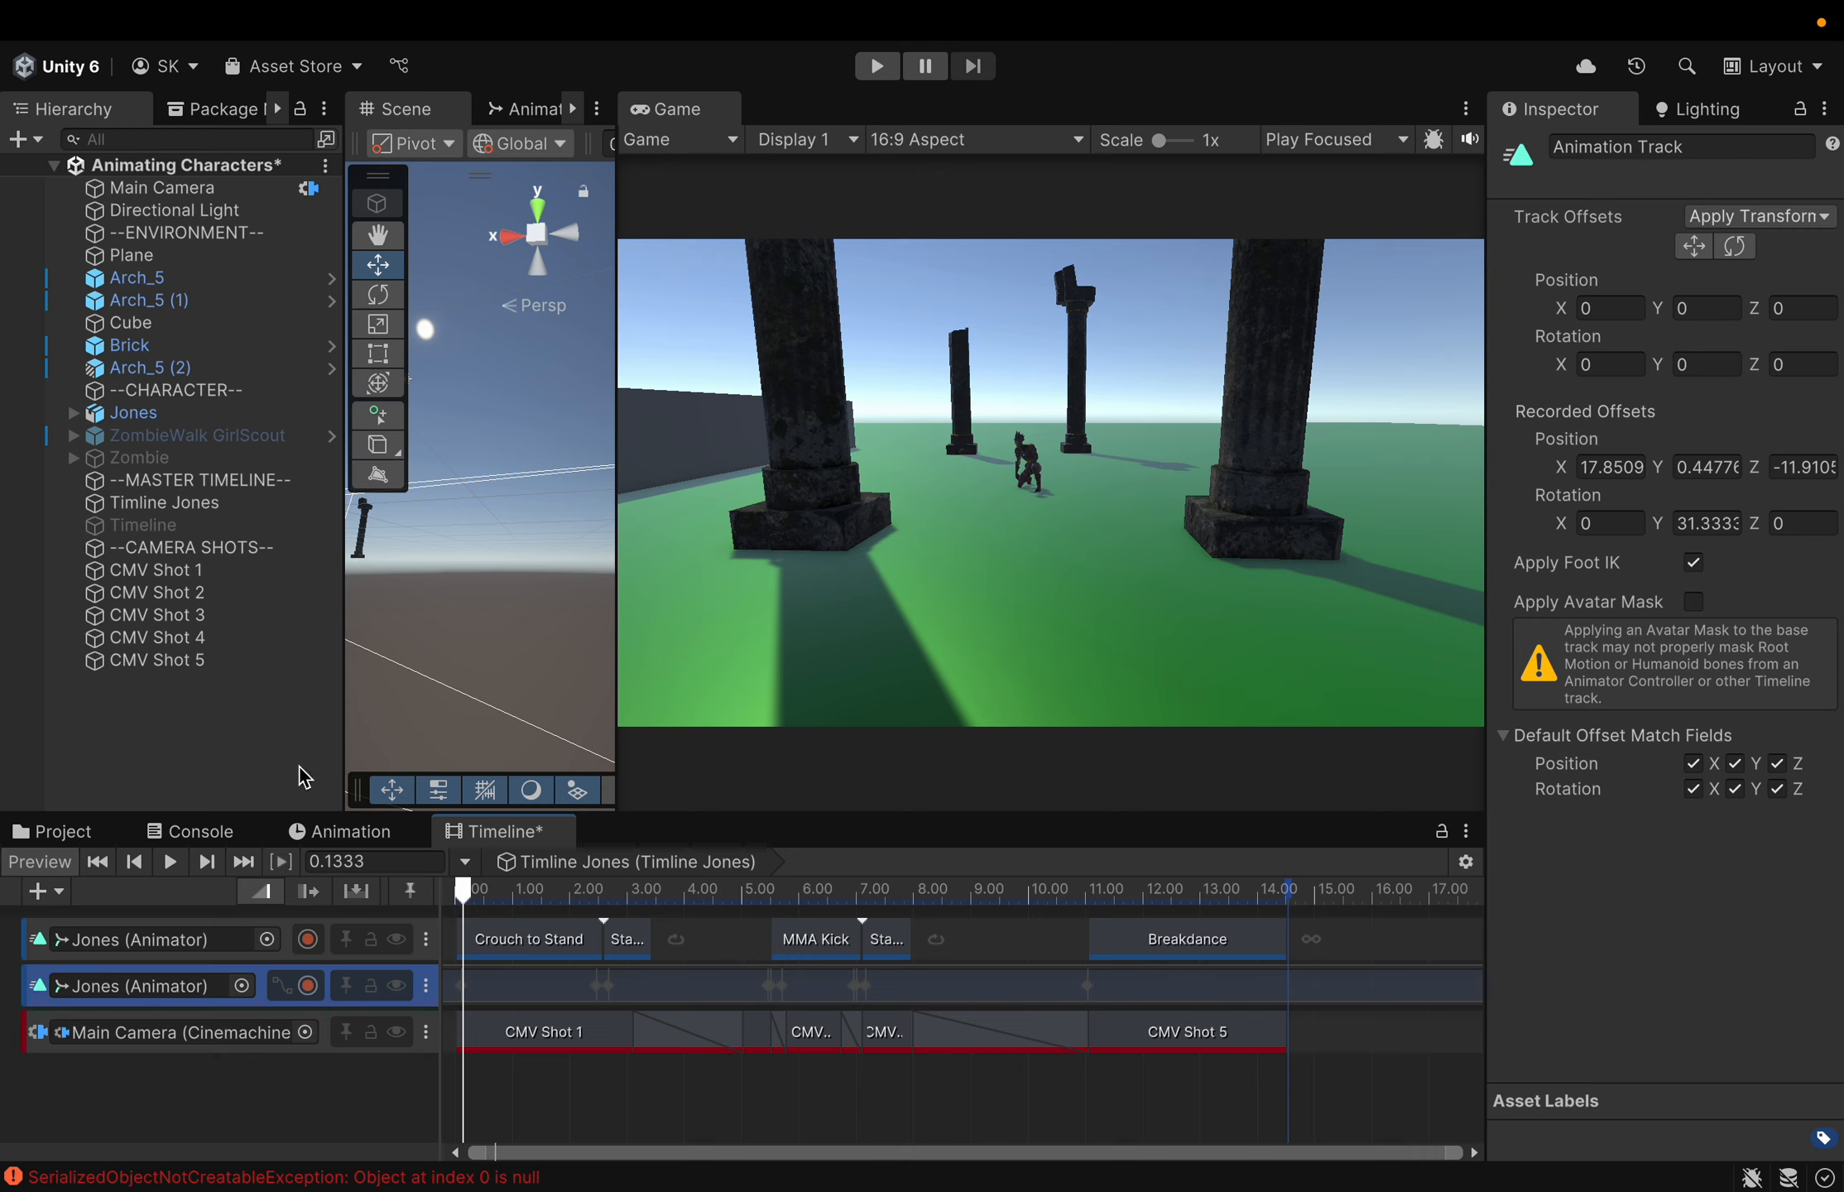
{"action": "left_click", "coordinate": [72, 834]}
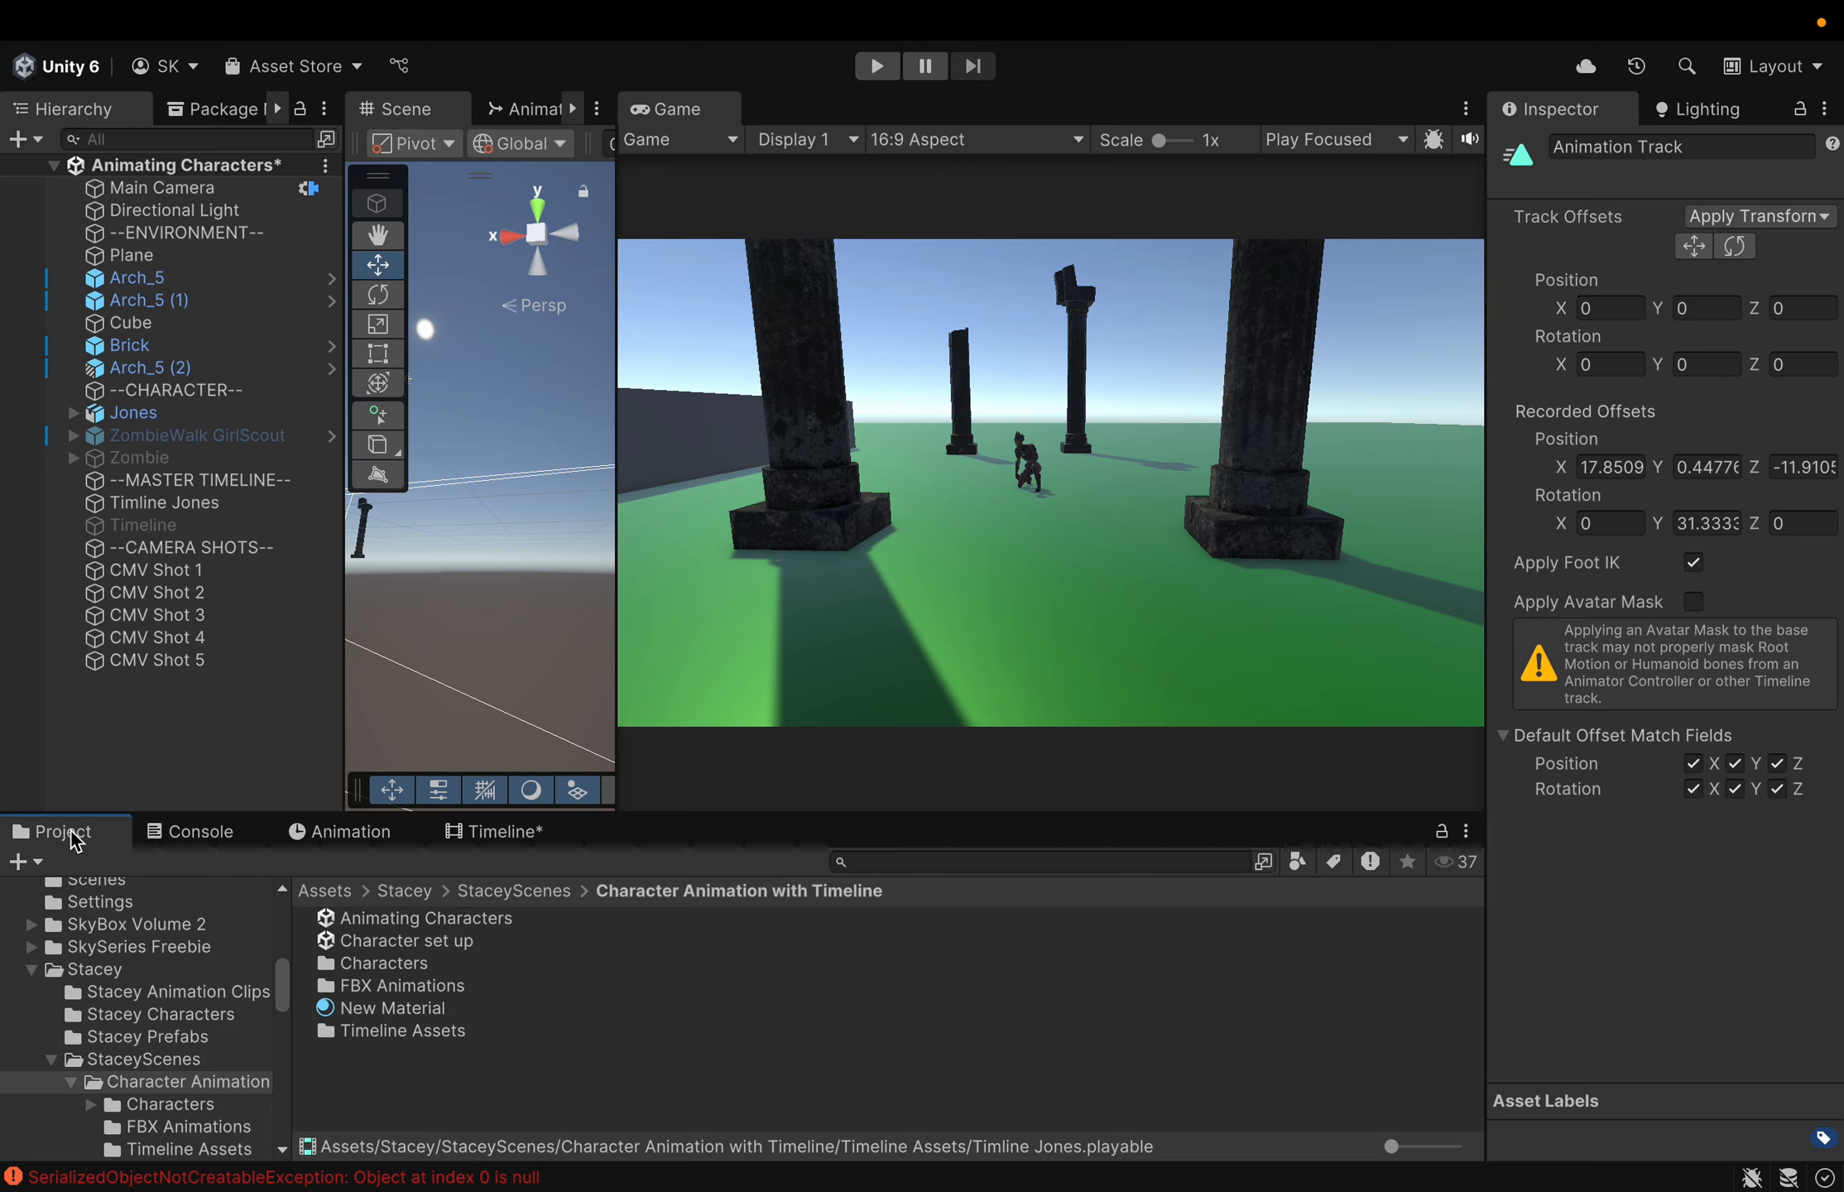
{"action": "left_click", "coordinate": [195, 1104]}
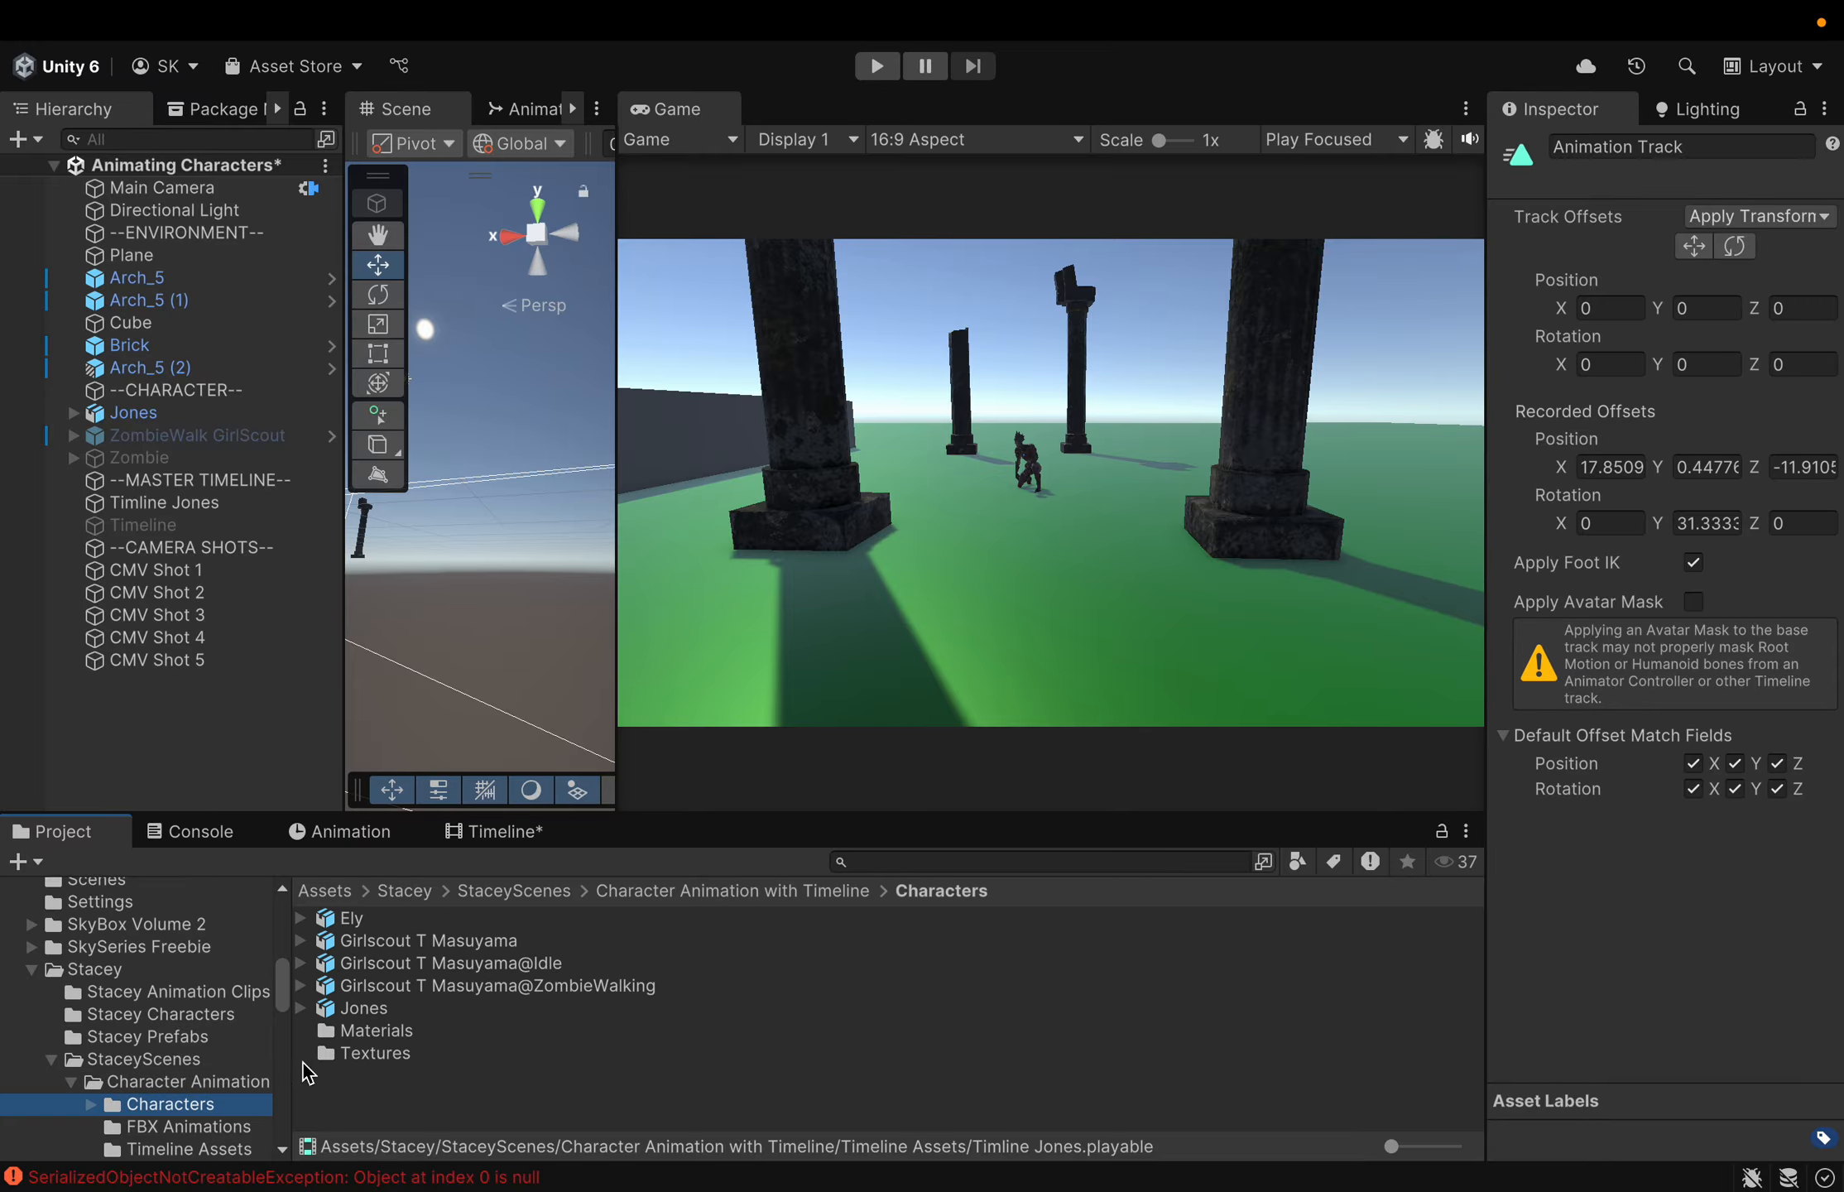
{"action": "left_click_drag", "start_coordinate": [327, 927], "coordinate": [132, 405]}
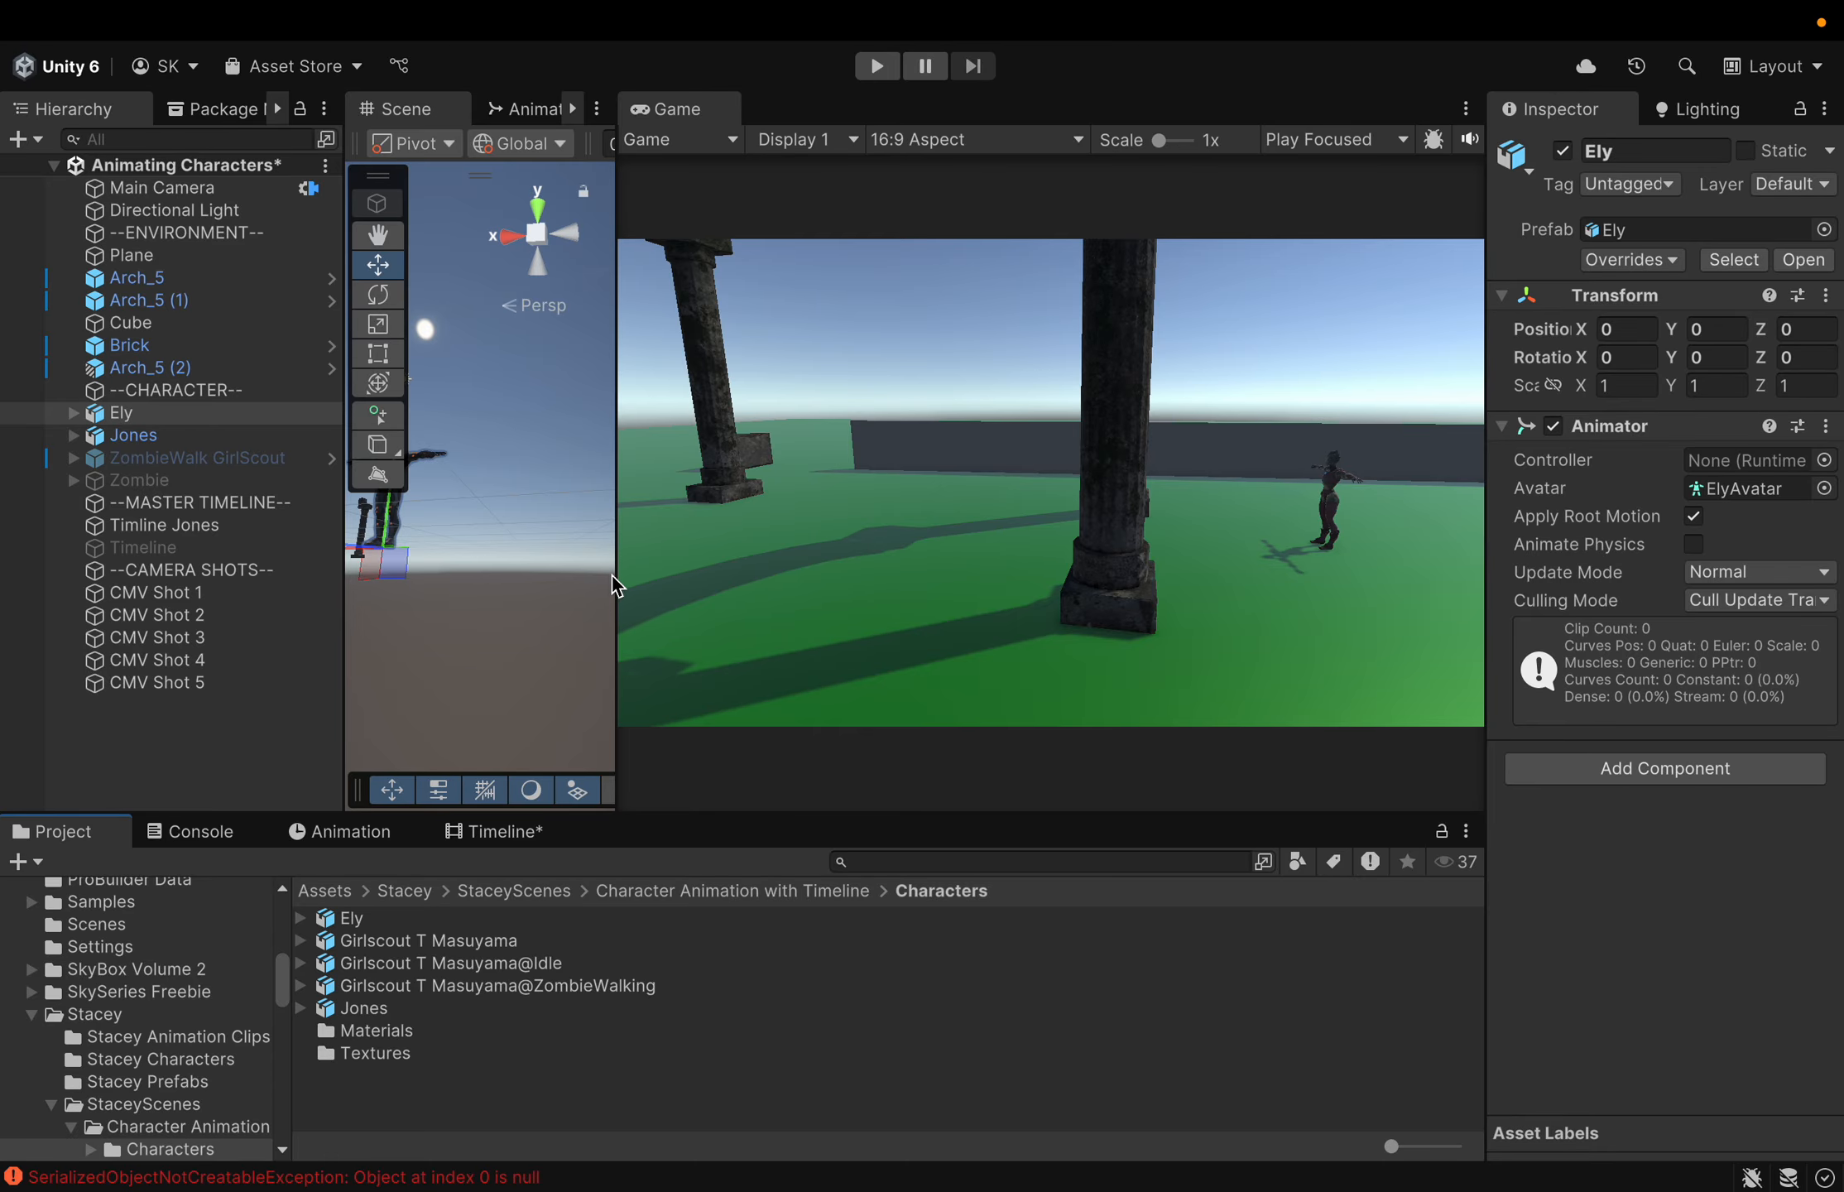
Enlarge the Scene view and frame Ely in it with the Move tool active
{"action": "left_click_drag", "start_coordinate": [619, 585], "coordinate": [1008, 608]}
{"action": "right_click_drag", "start_coordinate": [775, 585], "coordinate": [1017, 675]}
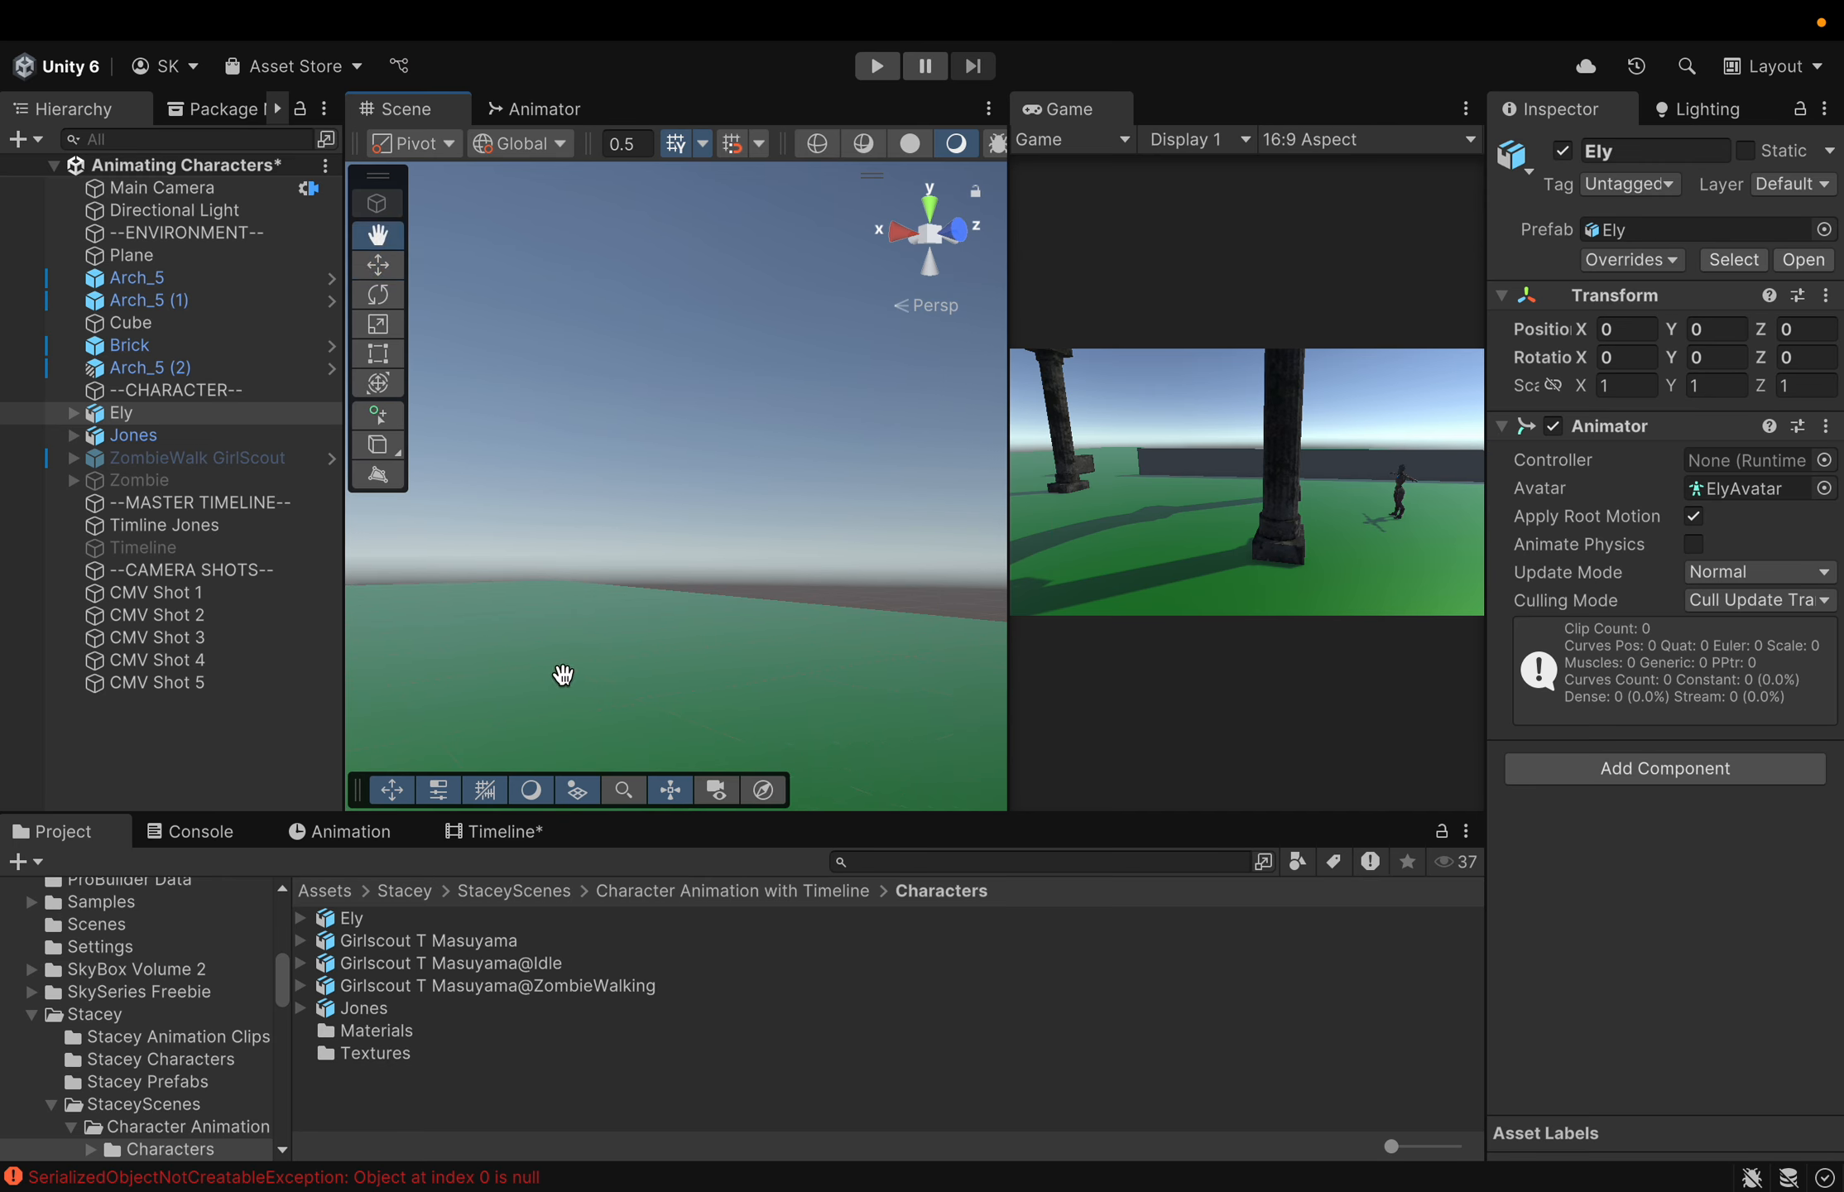
{"action": "key", "text": "f"}
{"action": "key", "text": "w"}
{"action": "scroll", "coordinate": [642, 564], "scroll_direction": "down", "scroll_amount": 6}
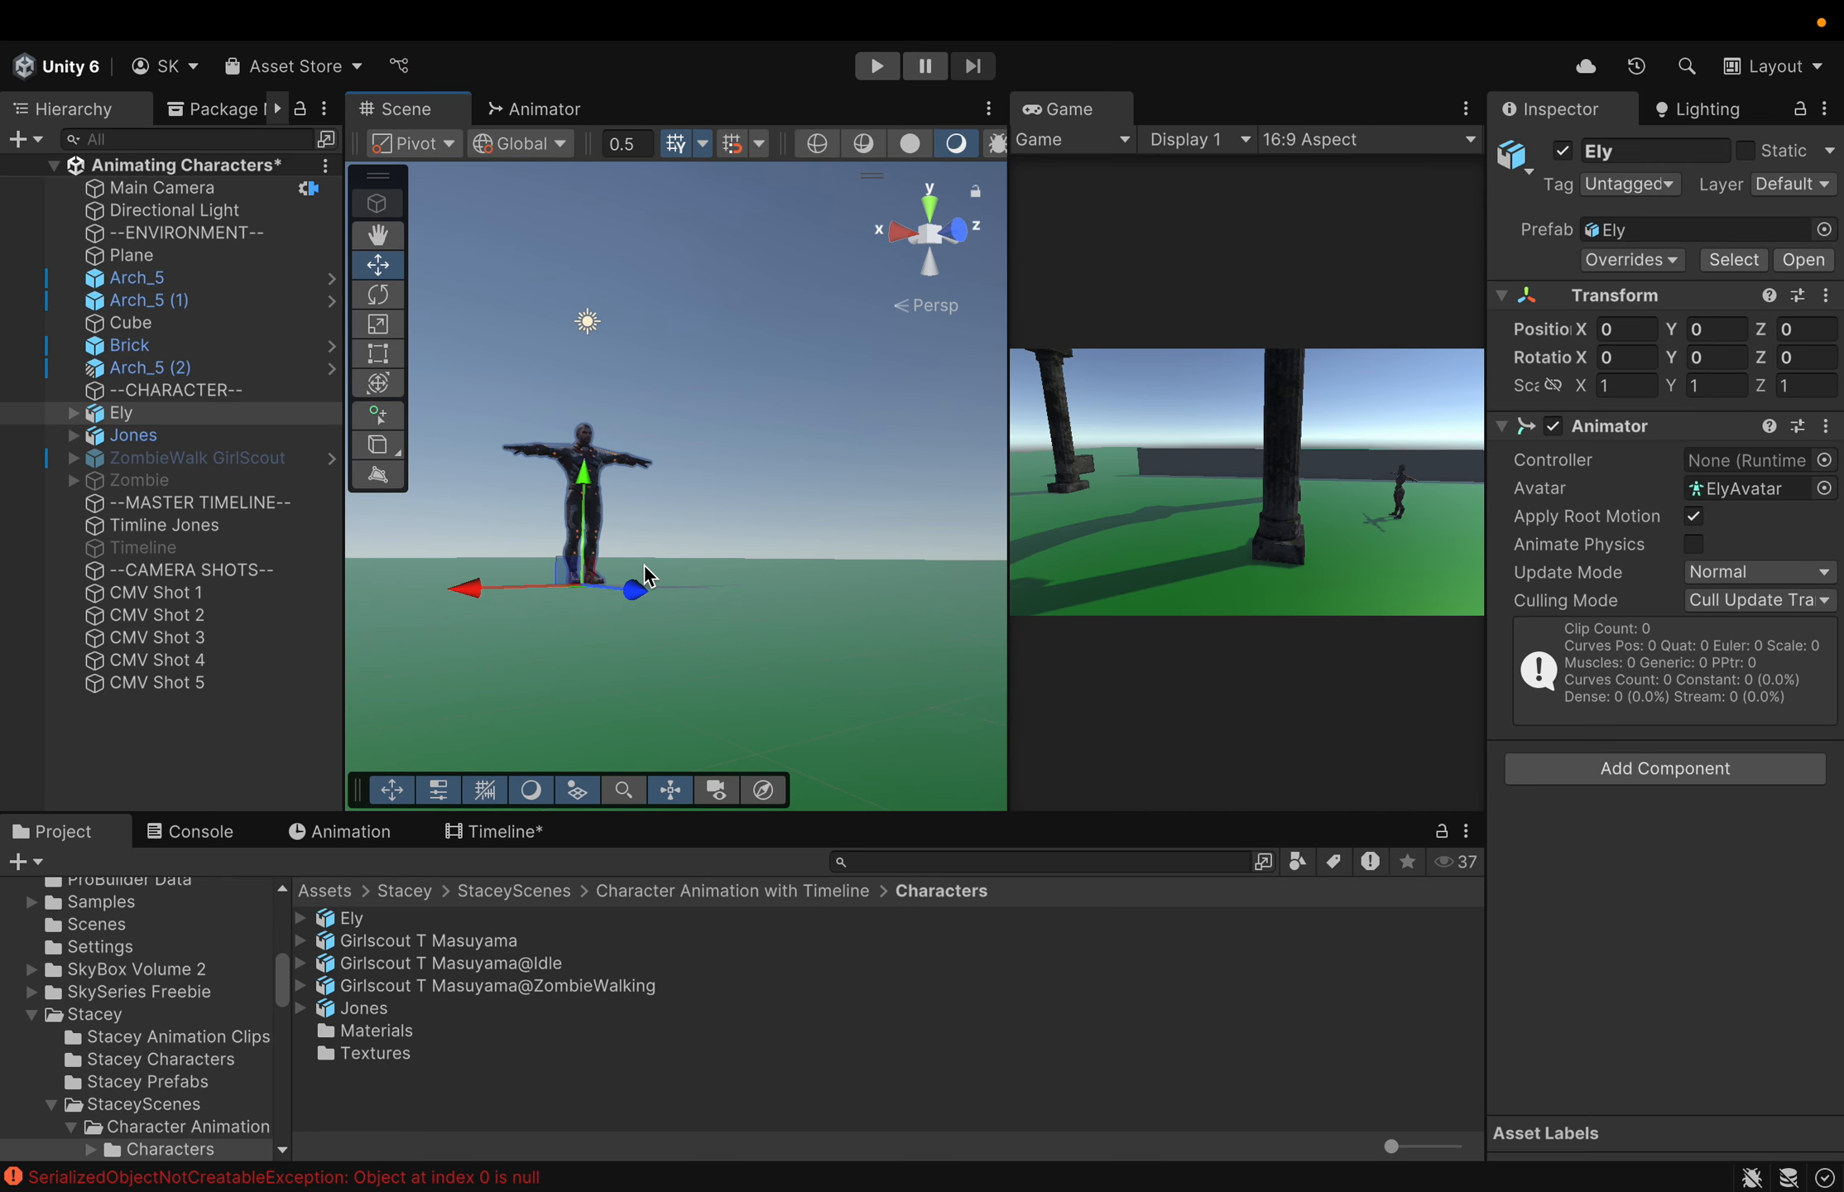
{"action": "scroll", "coordinate": [687, 521], "scroll_direction": "up", "scroll_amount": 6}
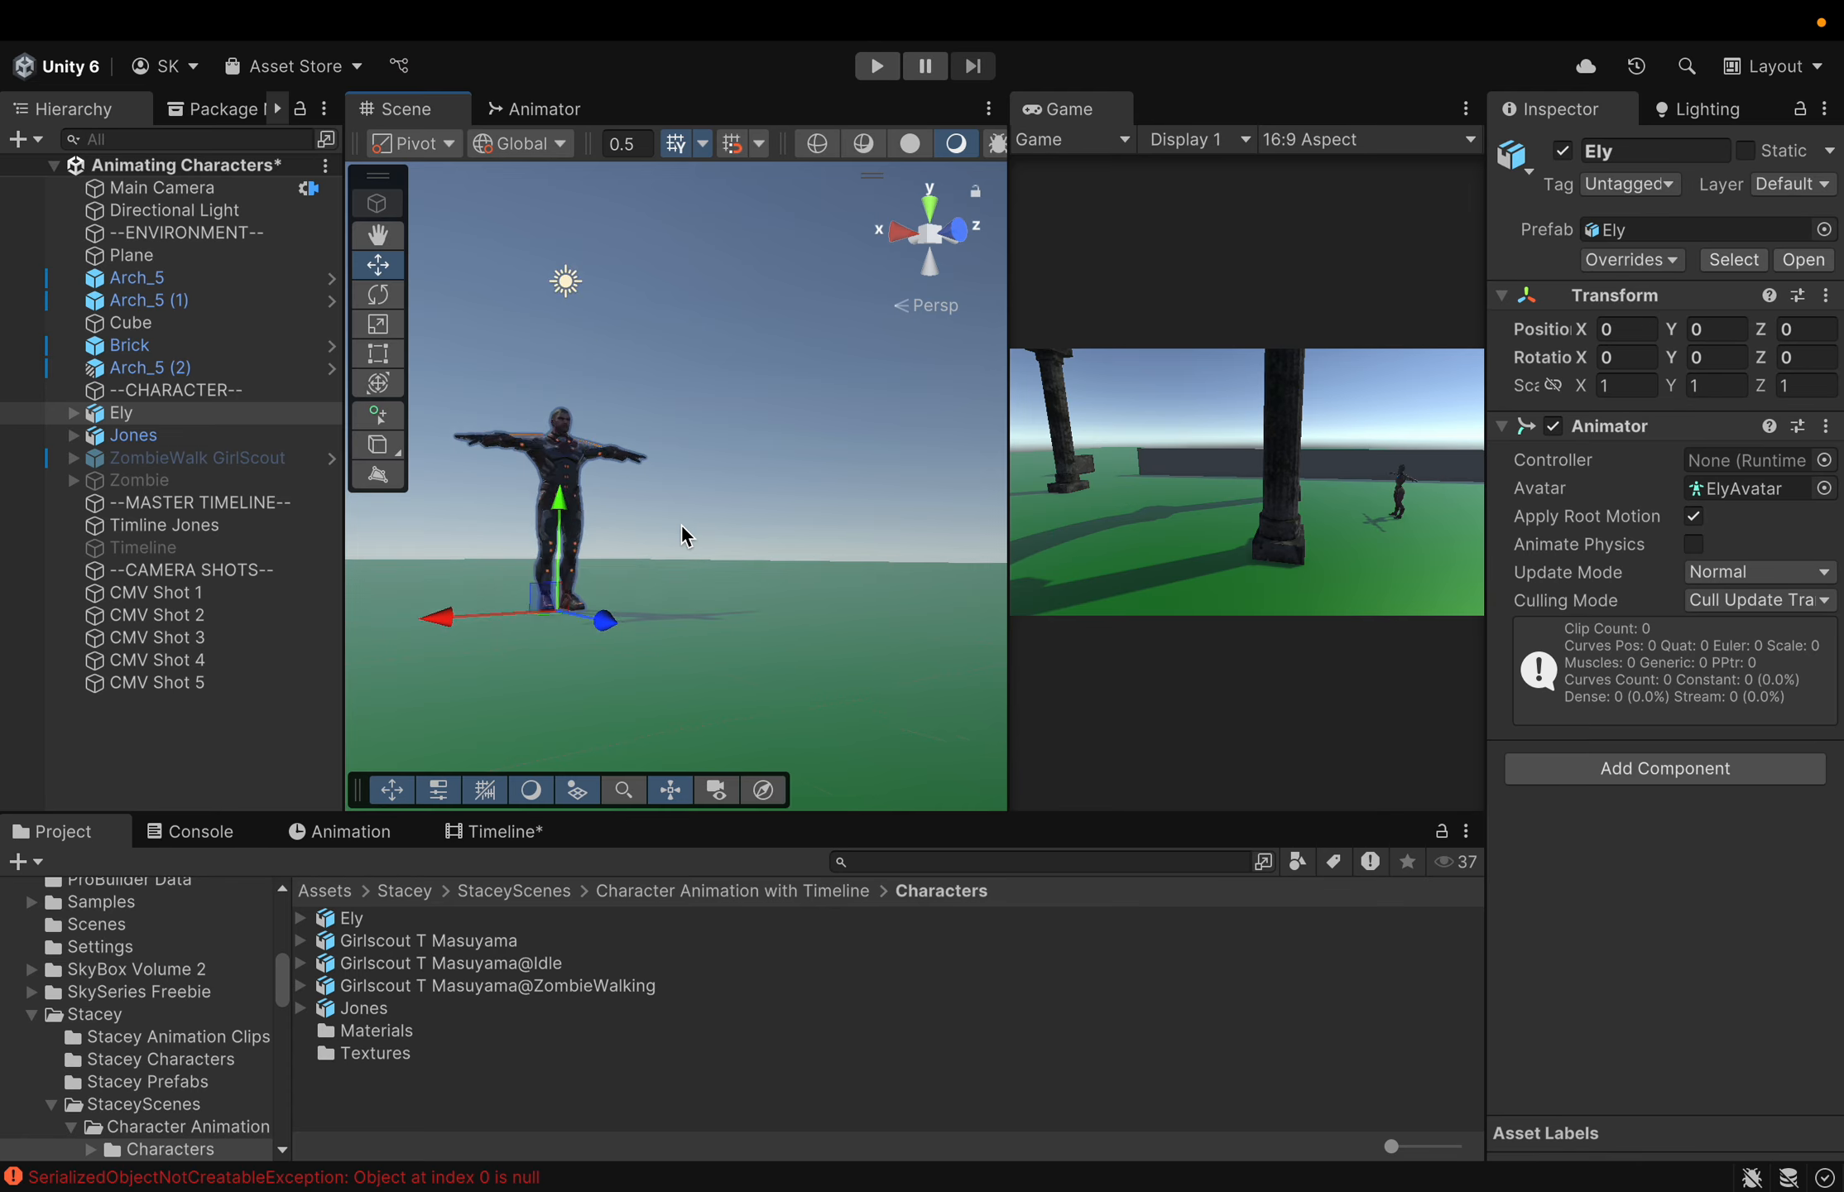
Move Ely along the X axis toward the arches, to about X 12.37
{"action": "right_click_drag", "start_coordinate": [680, 523], "coordinate": [74, 593]}
{"action": "middle_click_drag", "start_coordinate": [595, 583], "coordinate": [790, 624]}
{"action": "right_click_drag", "start_coordinate": [553, 638], "coordinate": [856, 633]}
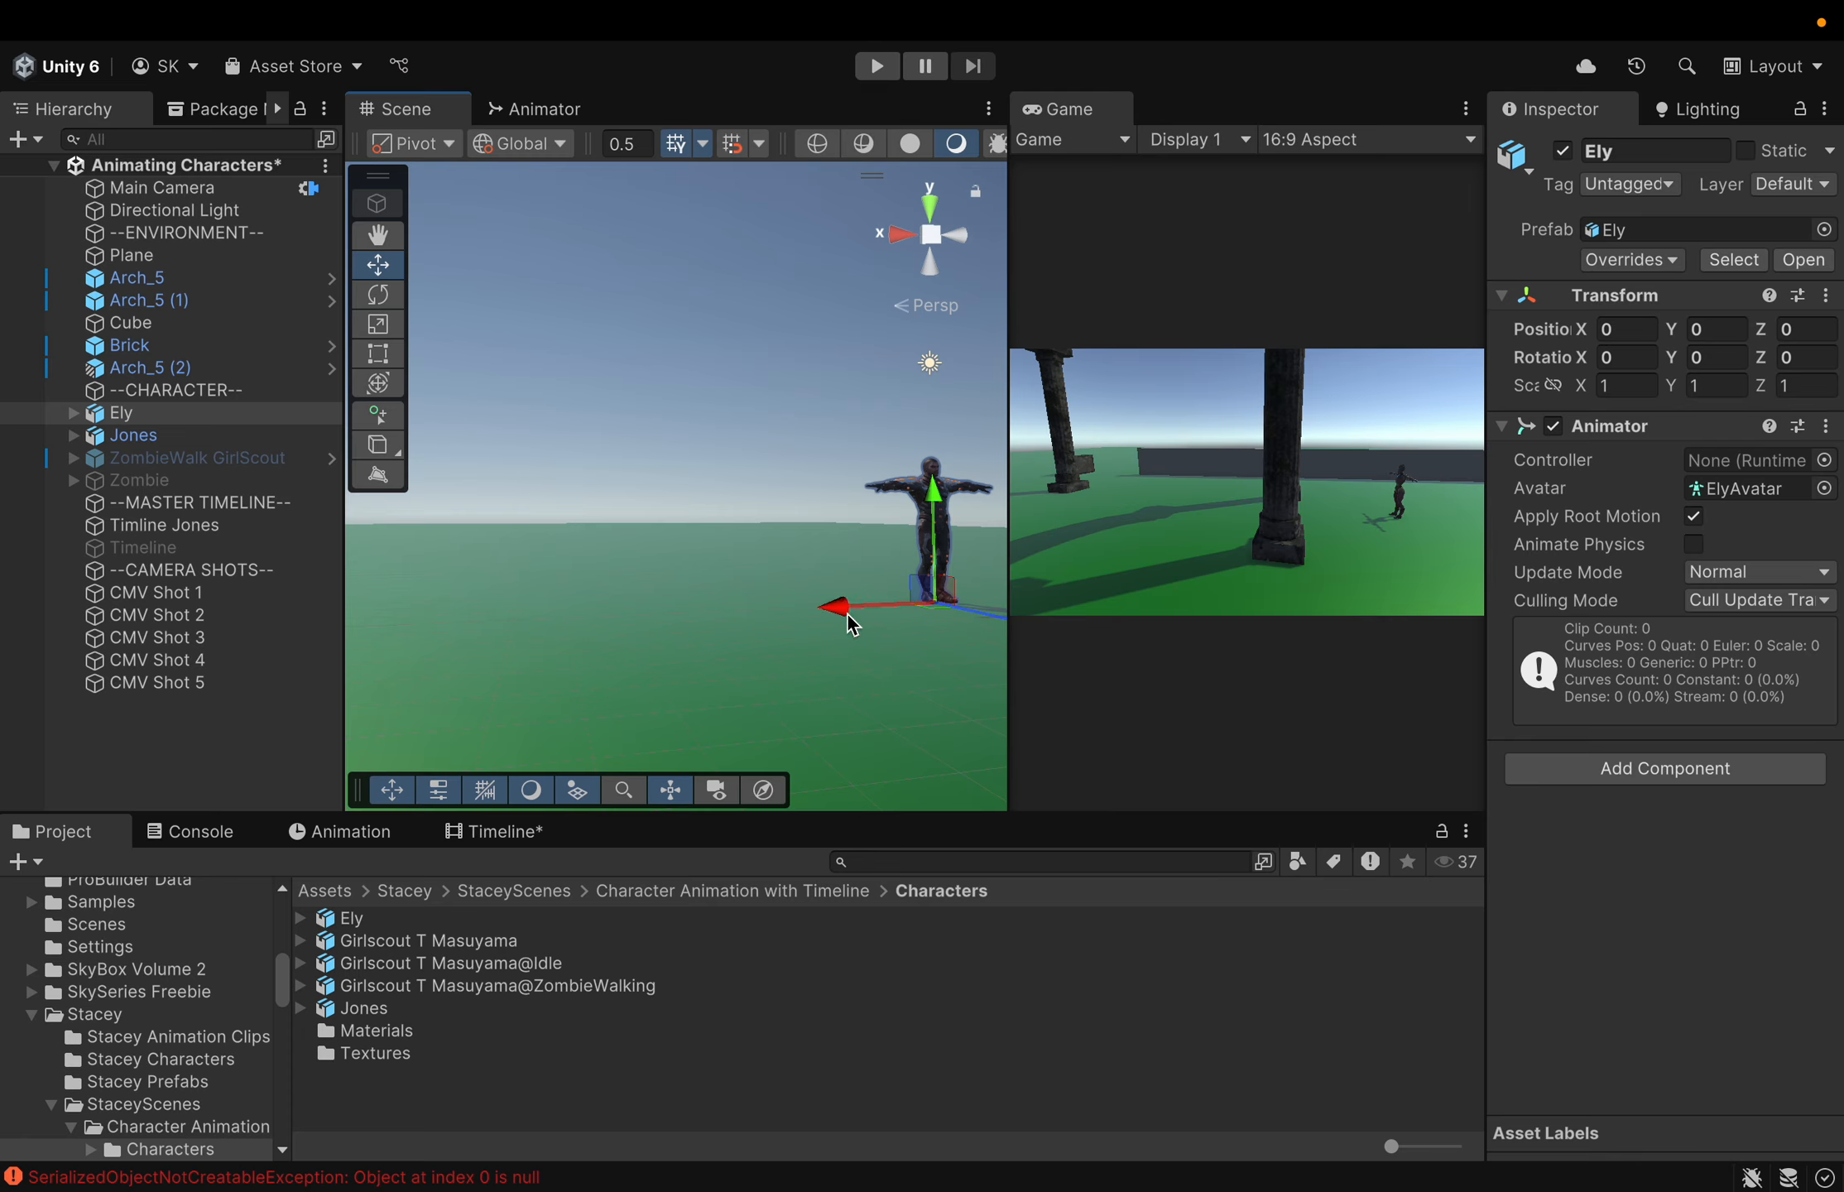
{"action": "left_click_drag", "start_coordinate": [847, 615], "coordinate": [148, 642]}
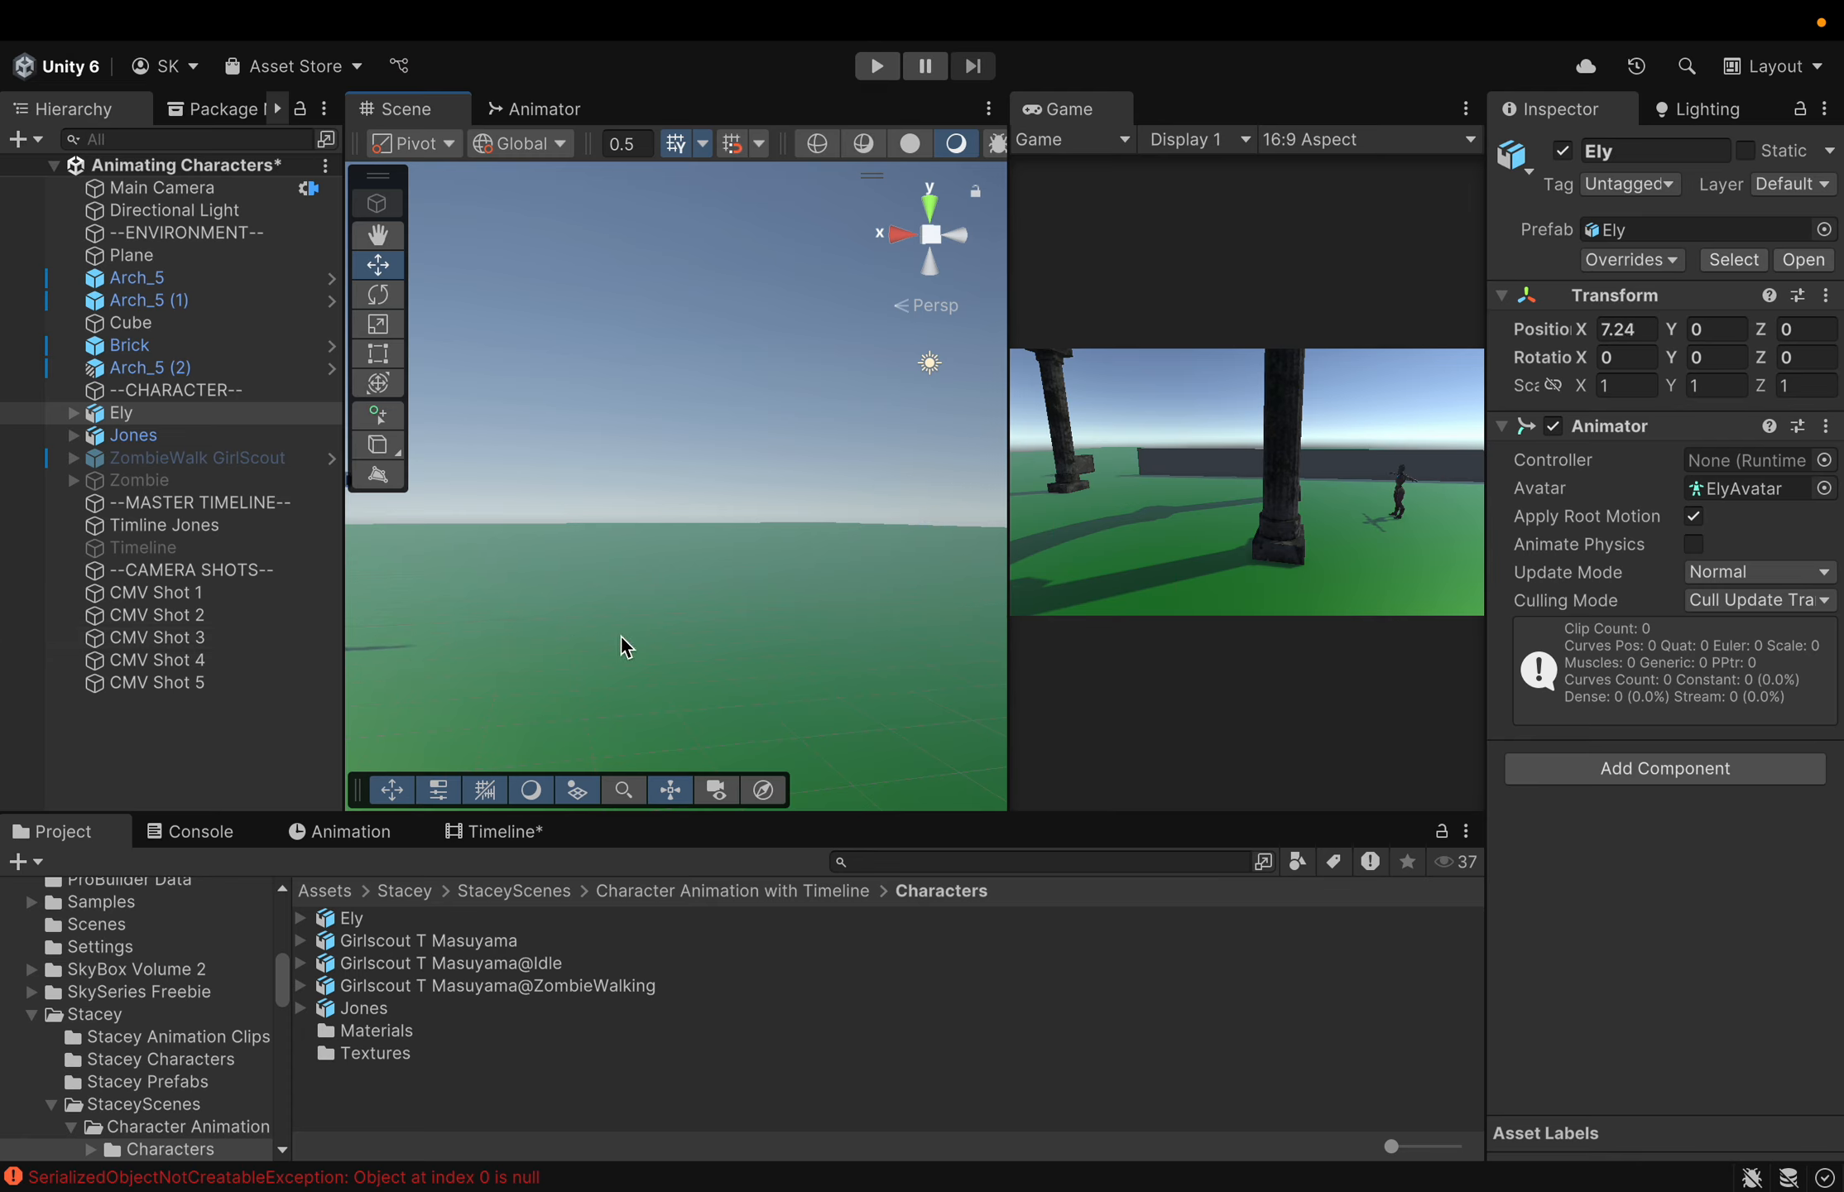
{"action": "key", "text": "f"}
{"action": "left_click_drag", "start_coordinate": [760, 588], "coordinate": [218, 629]}
Move Ely farther along the X axis past the near column, to about X 19
{"action": "key", "text": "q"}
{"action": "key", "text": "f"}
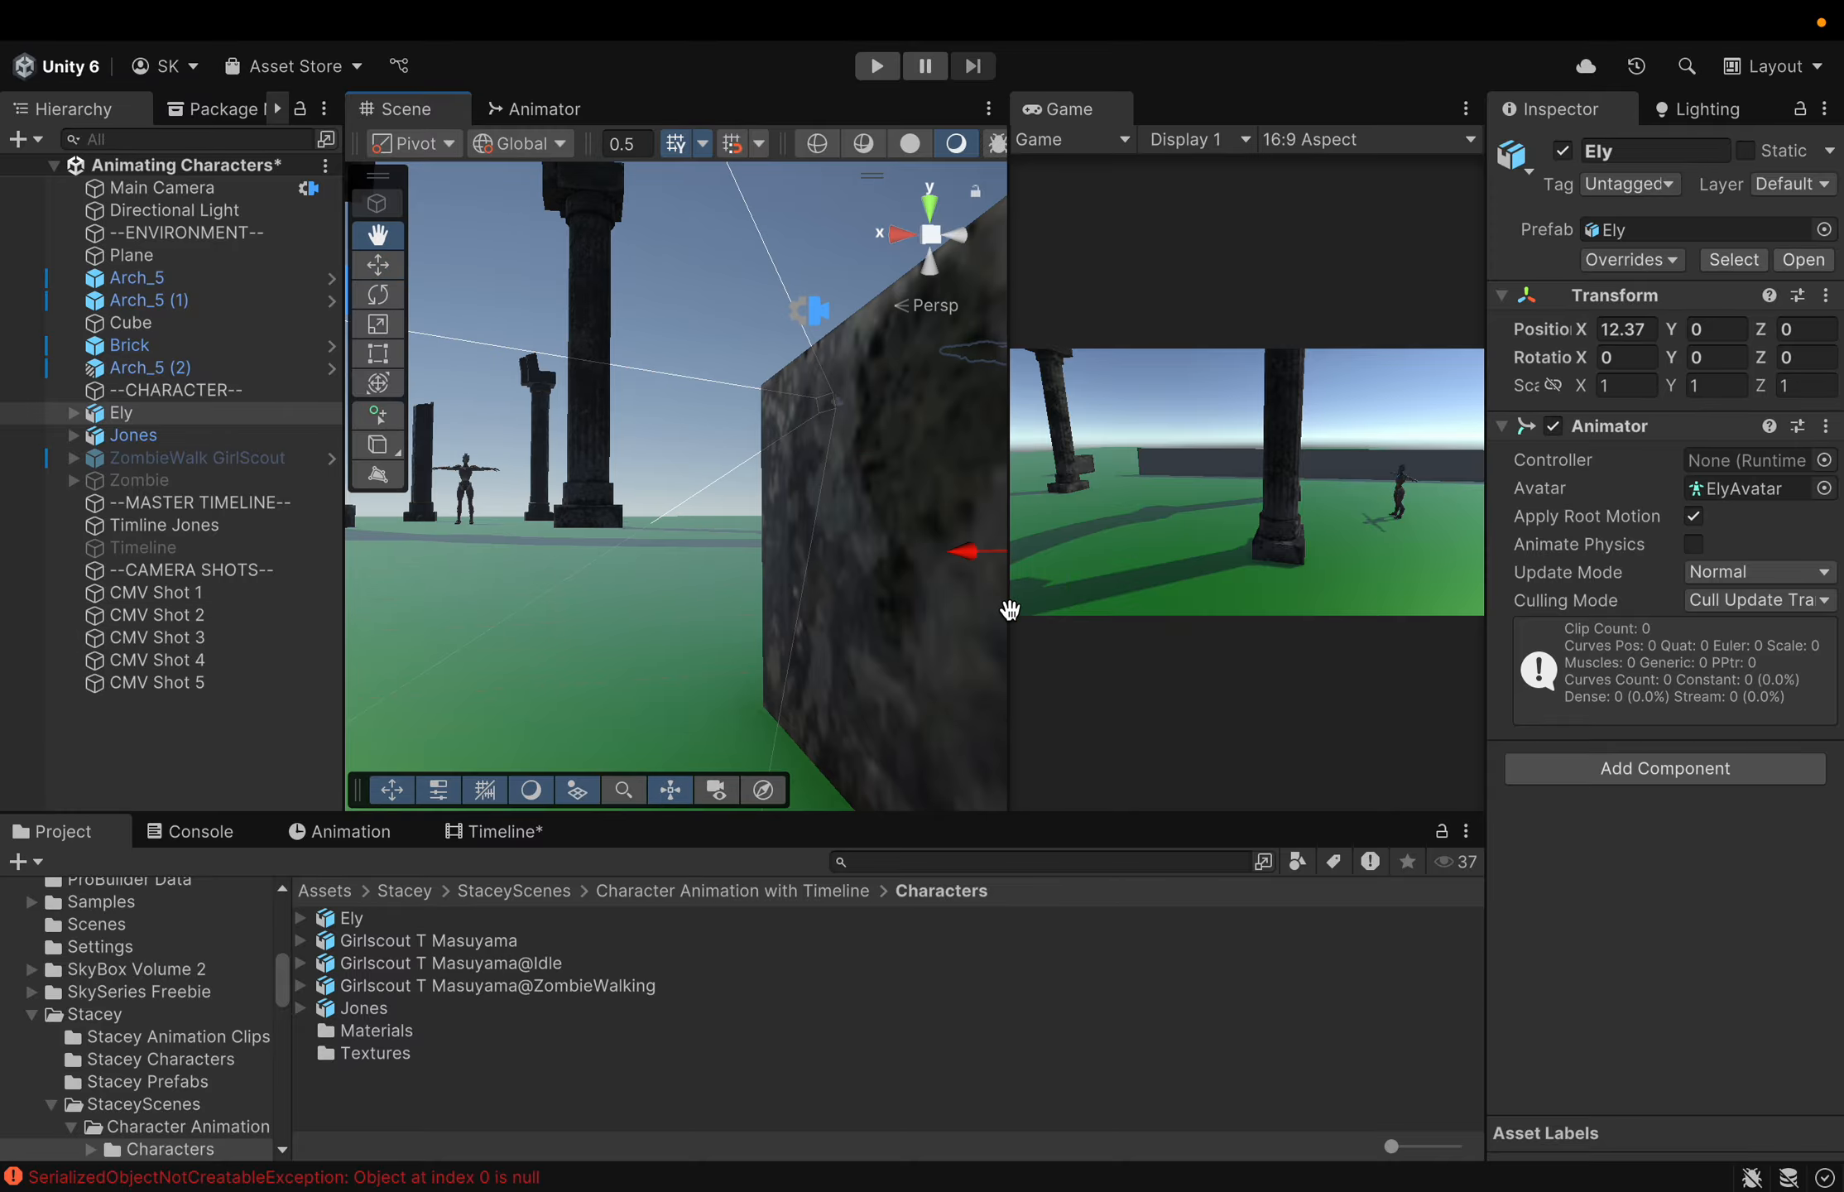
{"action": "key", "text": "w"}
{"action": "left_click_drag", "start_coordinate": [659, 533], "coordinate": [634, 638], "text": "alt"}
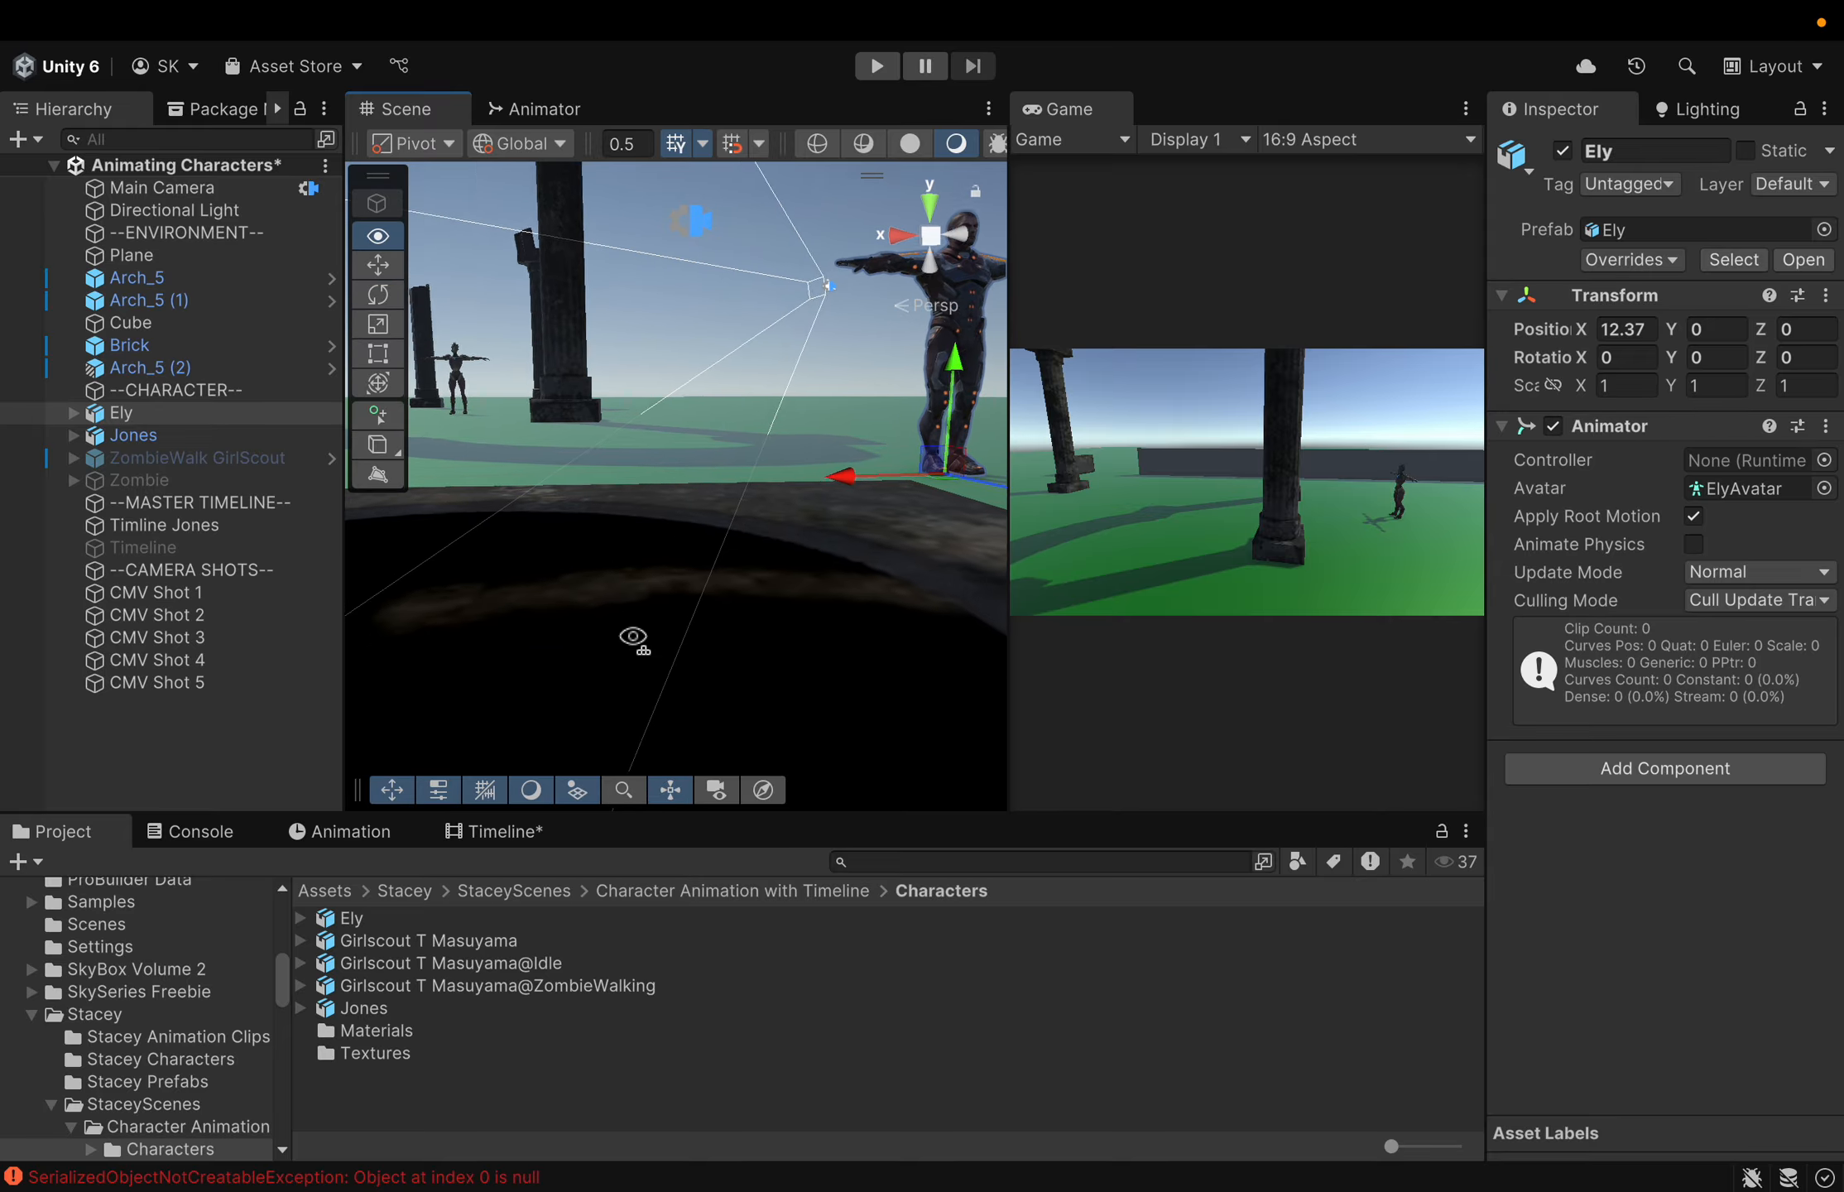
{"action": "scroll", "coordinate": [824, 509], "scroll_direction": "down", "scroll_amount": 5}
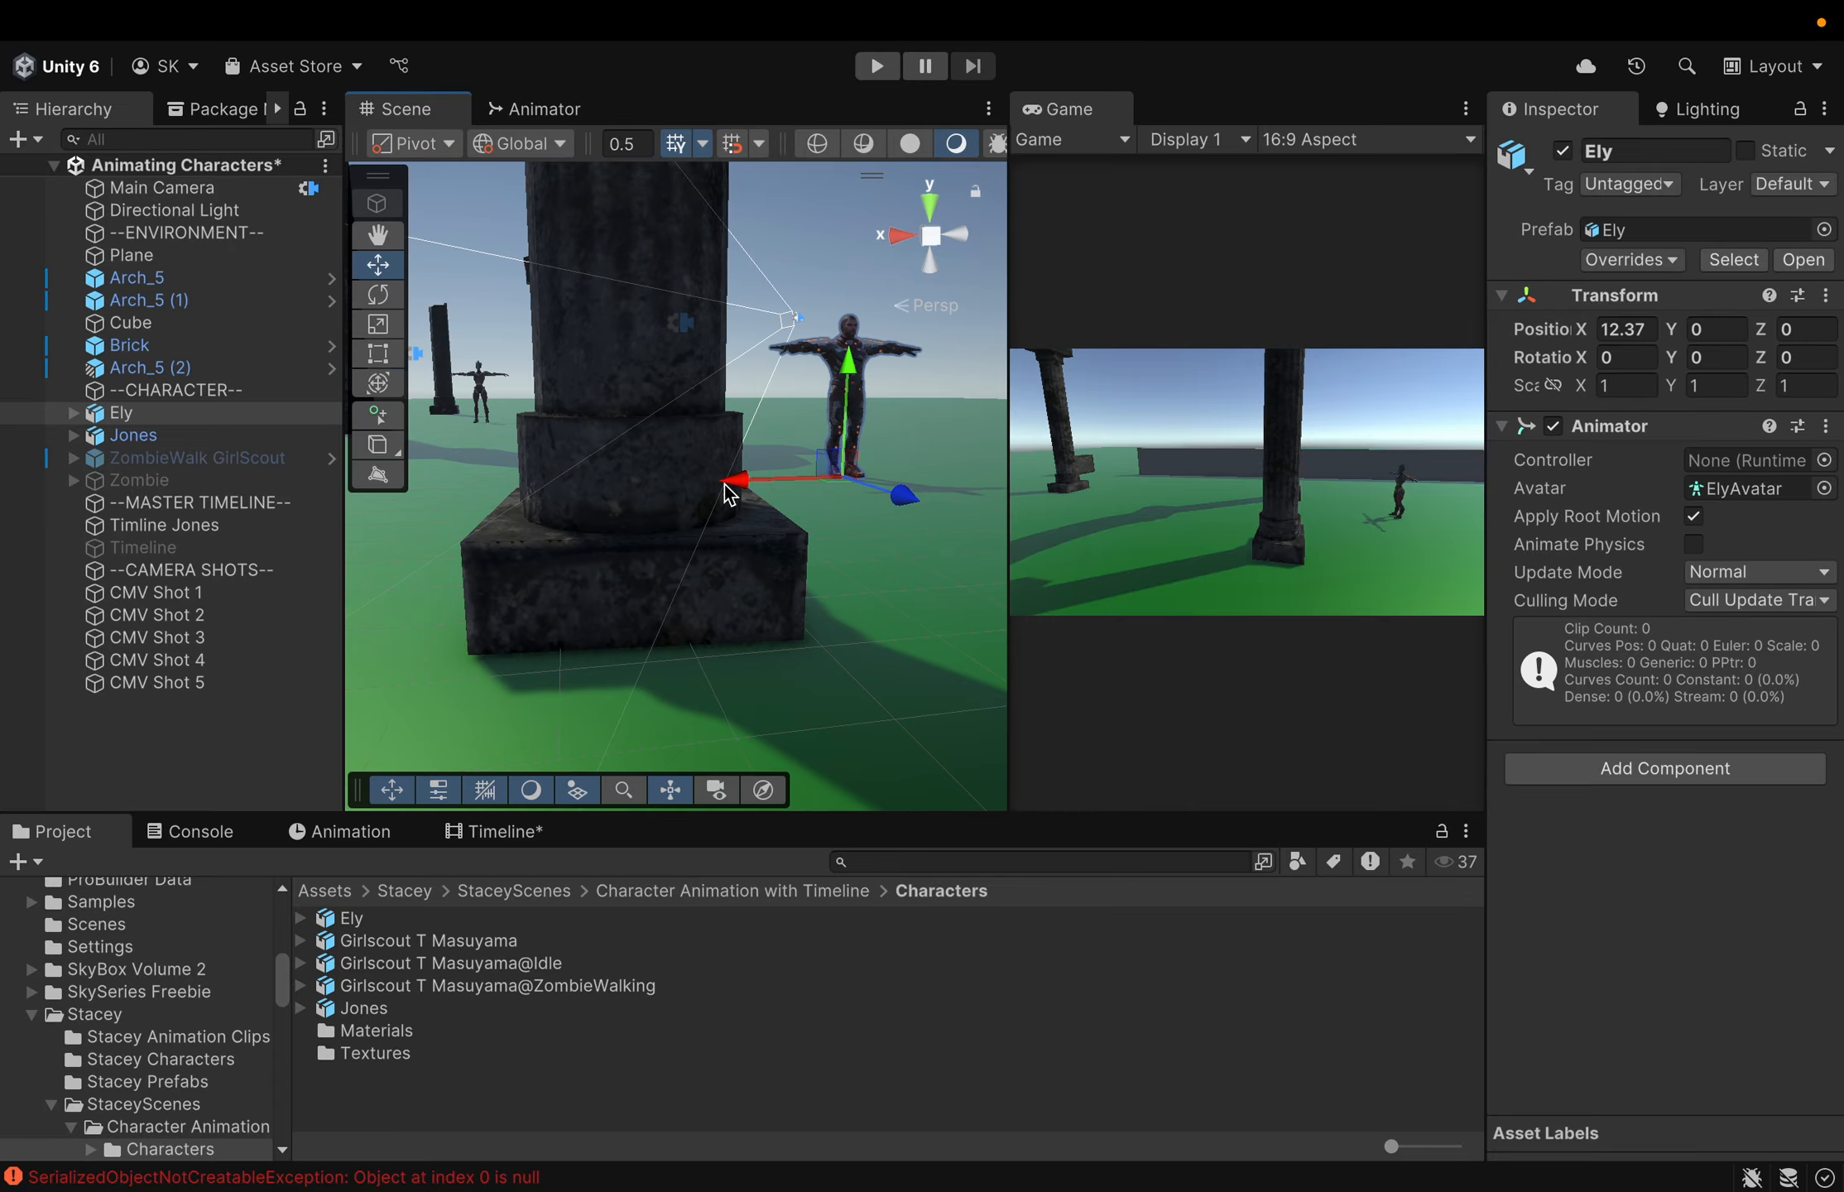
{"action": "left_click_drag", "start_coordinate": [731, 480], "coordinate": [410, 490]}
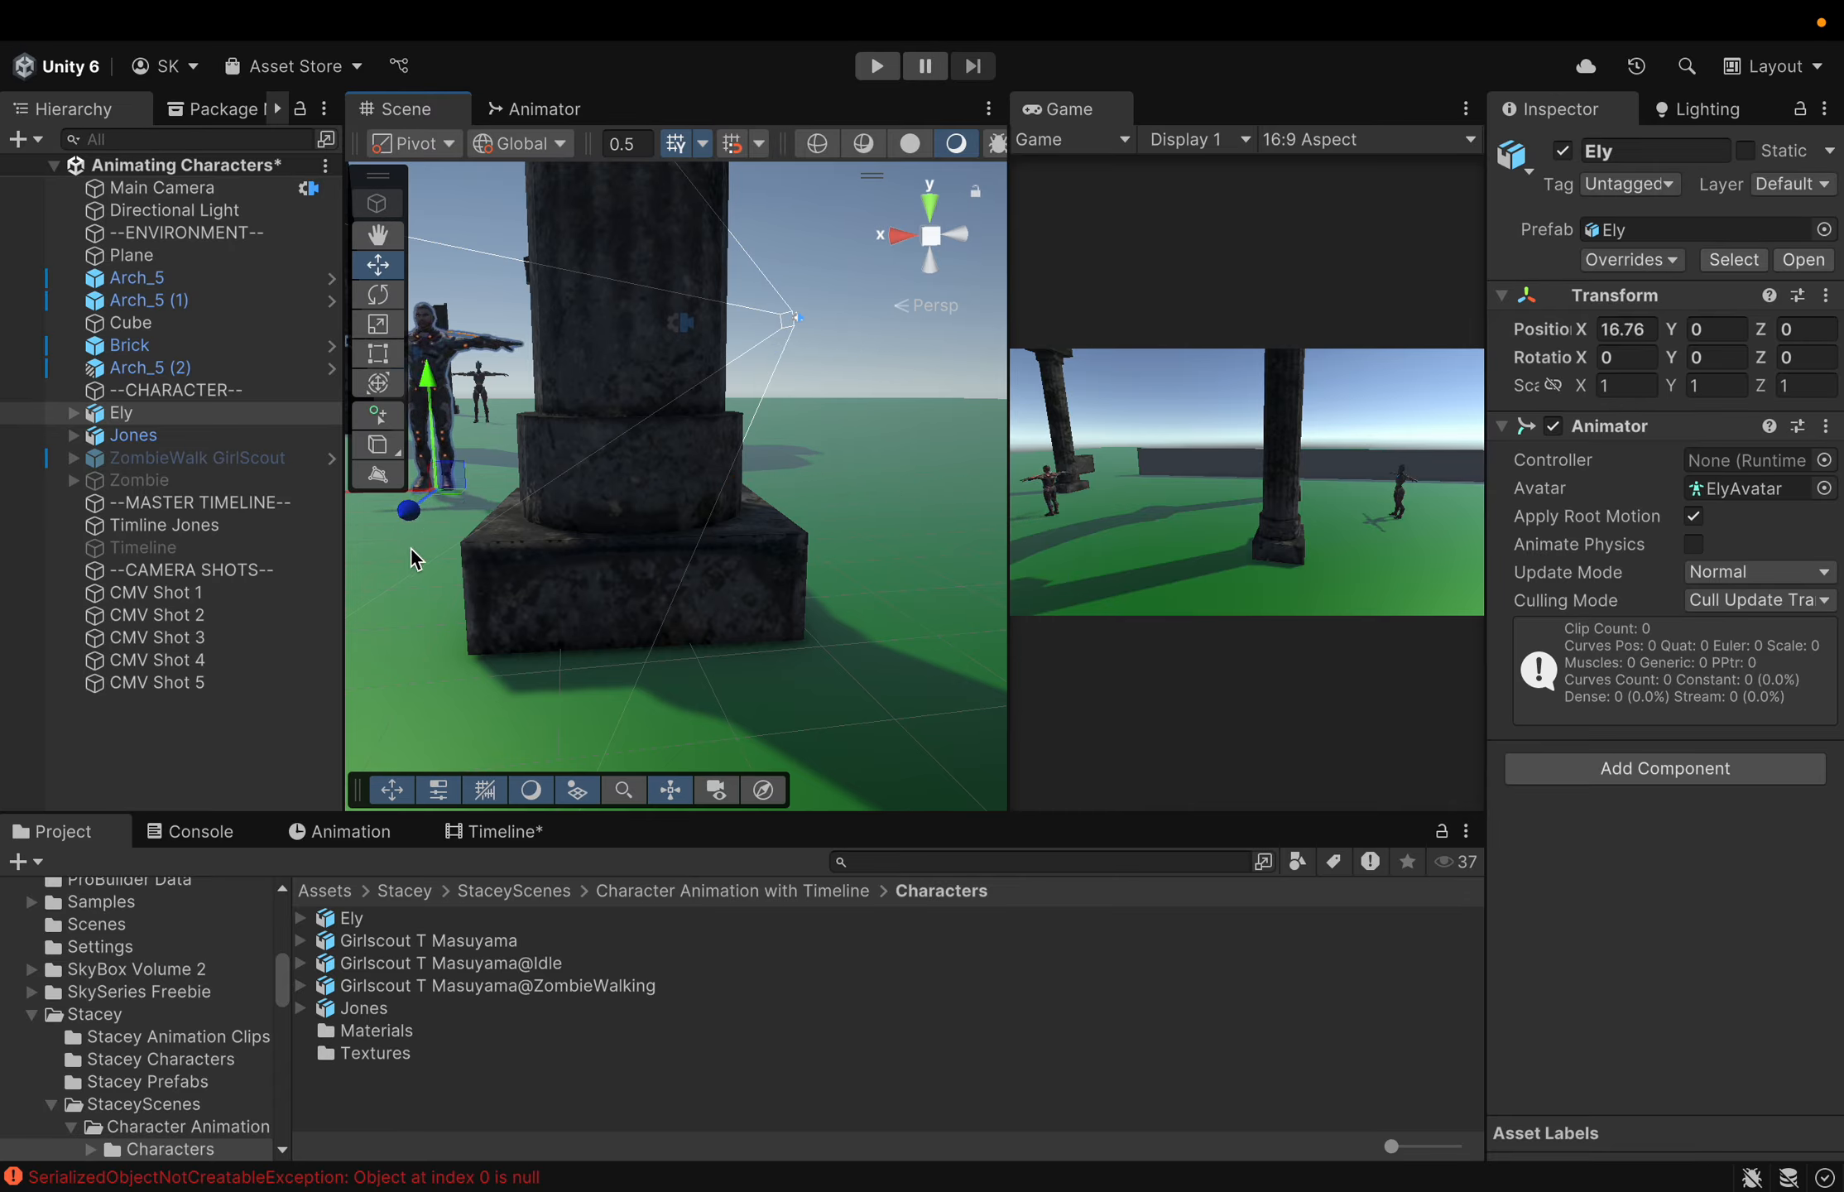
{"action": "key", "text": "f"}
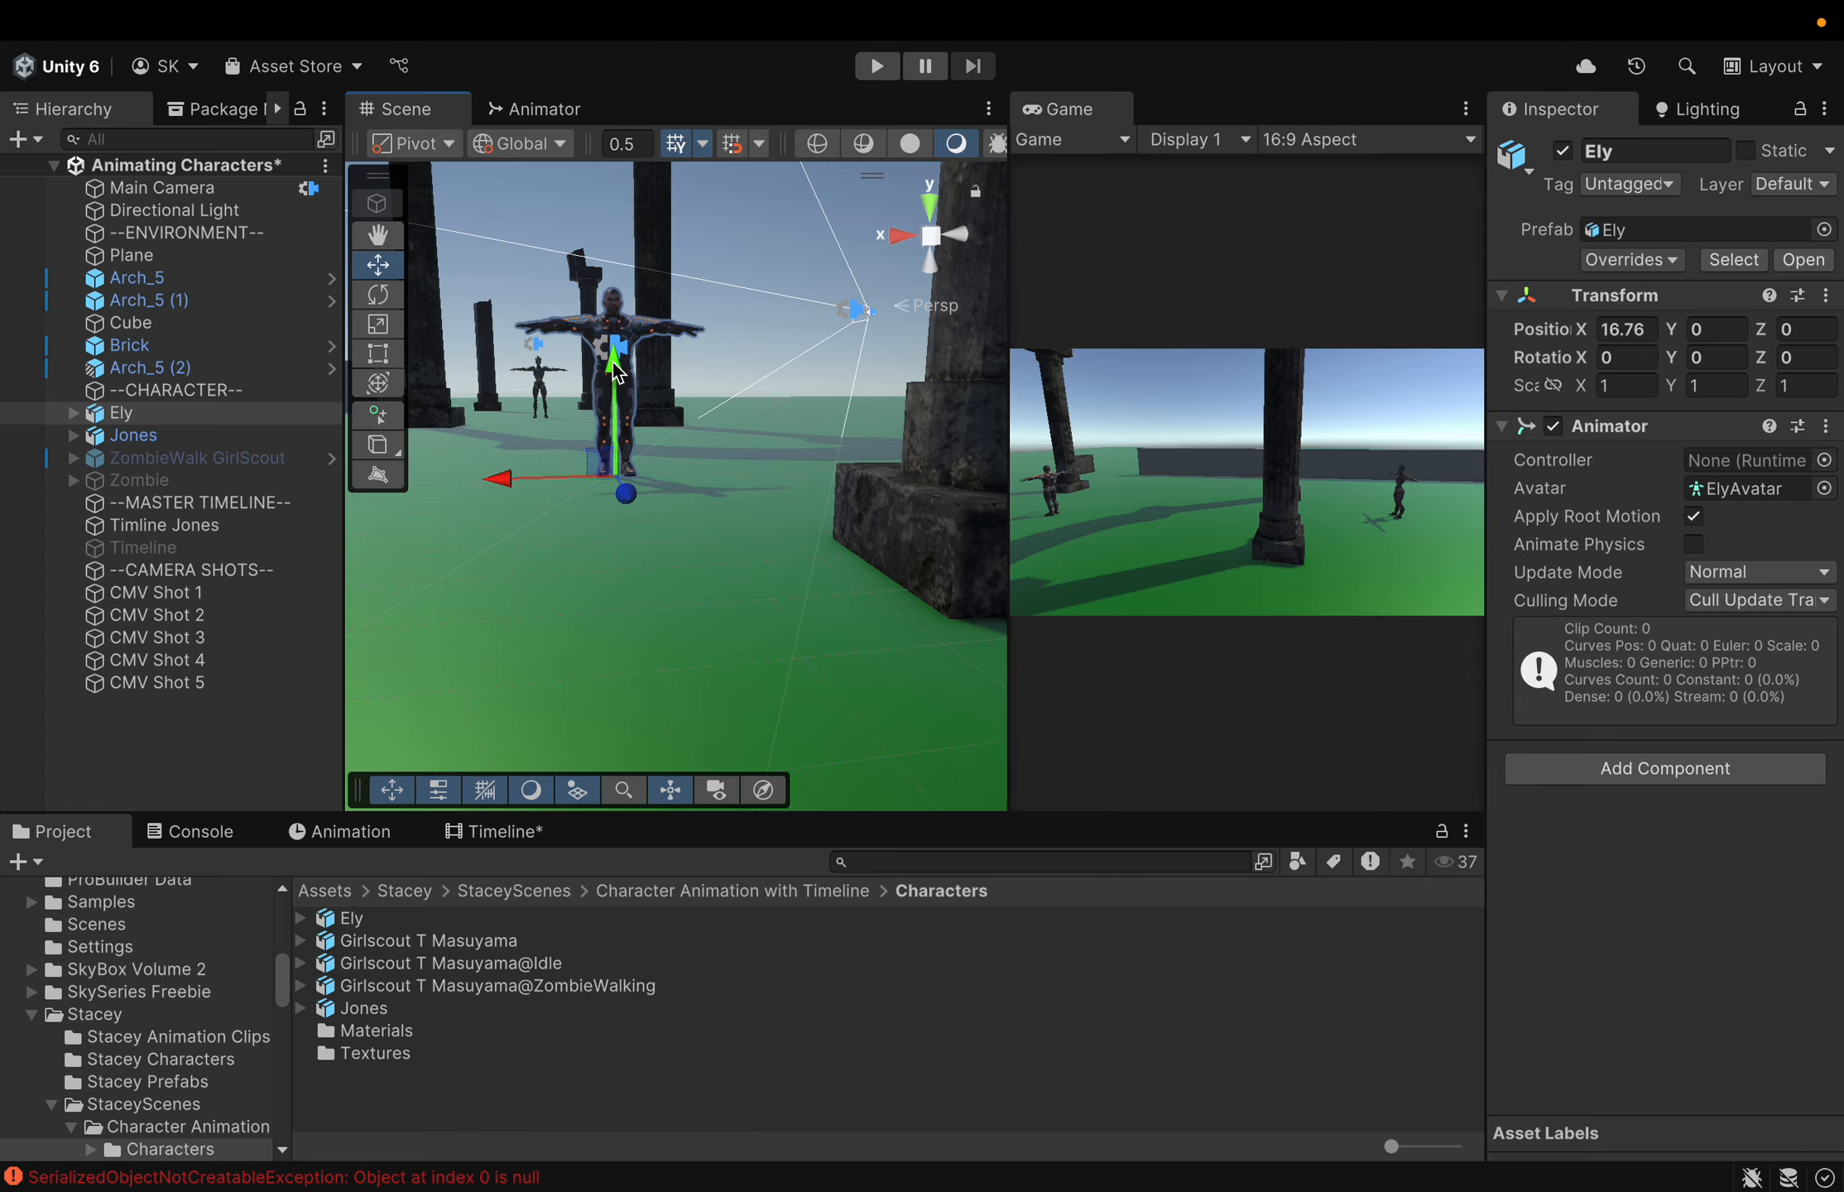
{"action": "left_click_drag", "start_coordinate": [613, 368], "coordinate": [613, 372]}
{"action": "left_click_drag", "start_coordinate": [495, 480], "coordinate": [247, 525]}
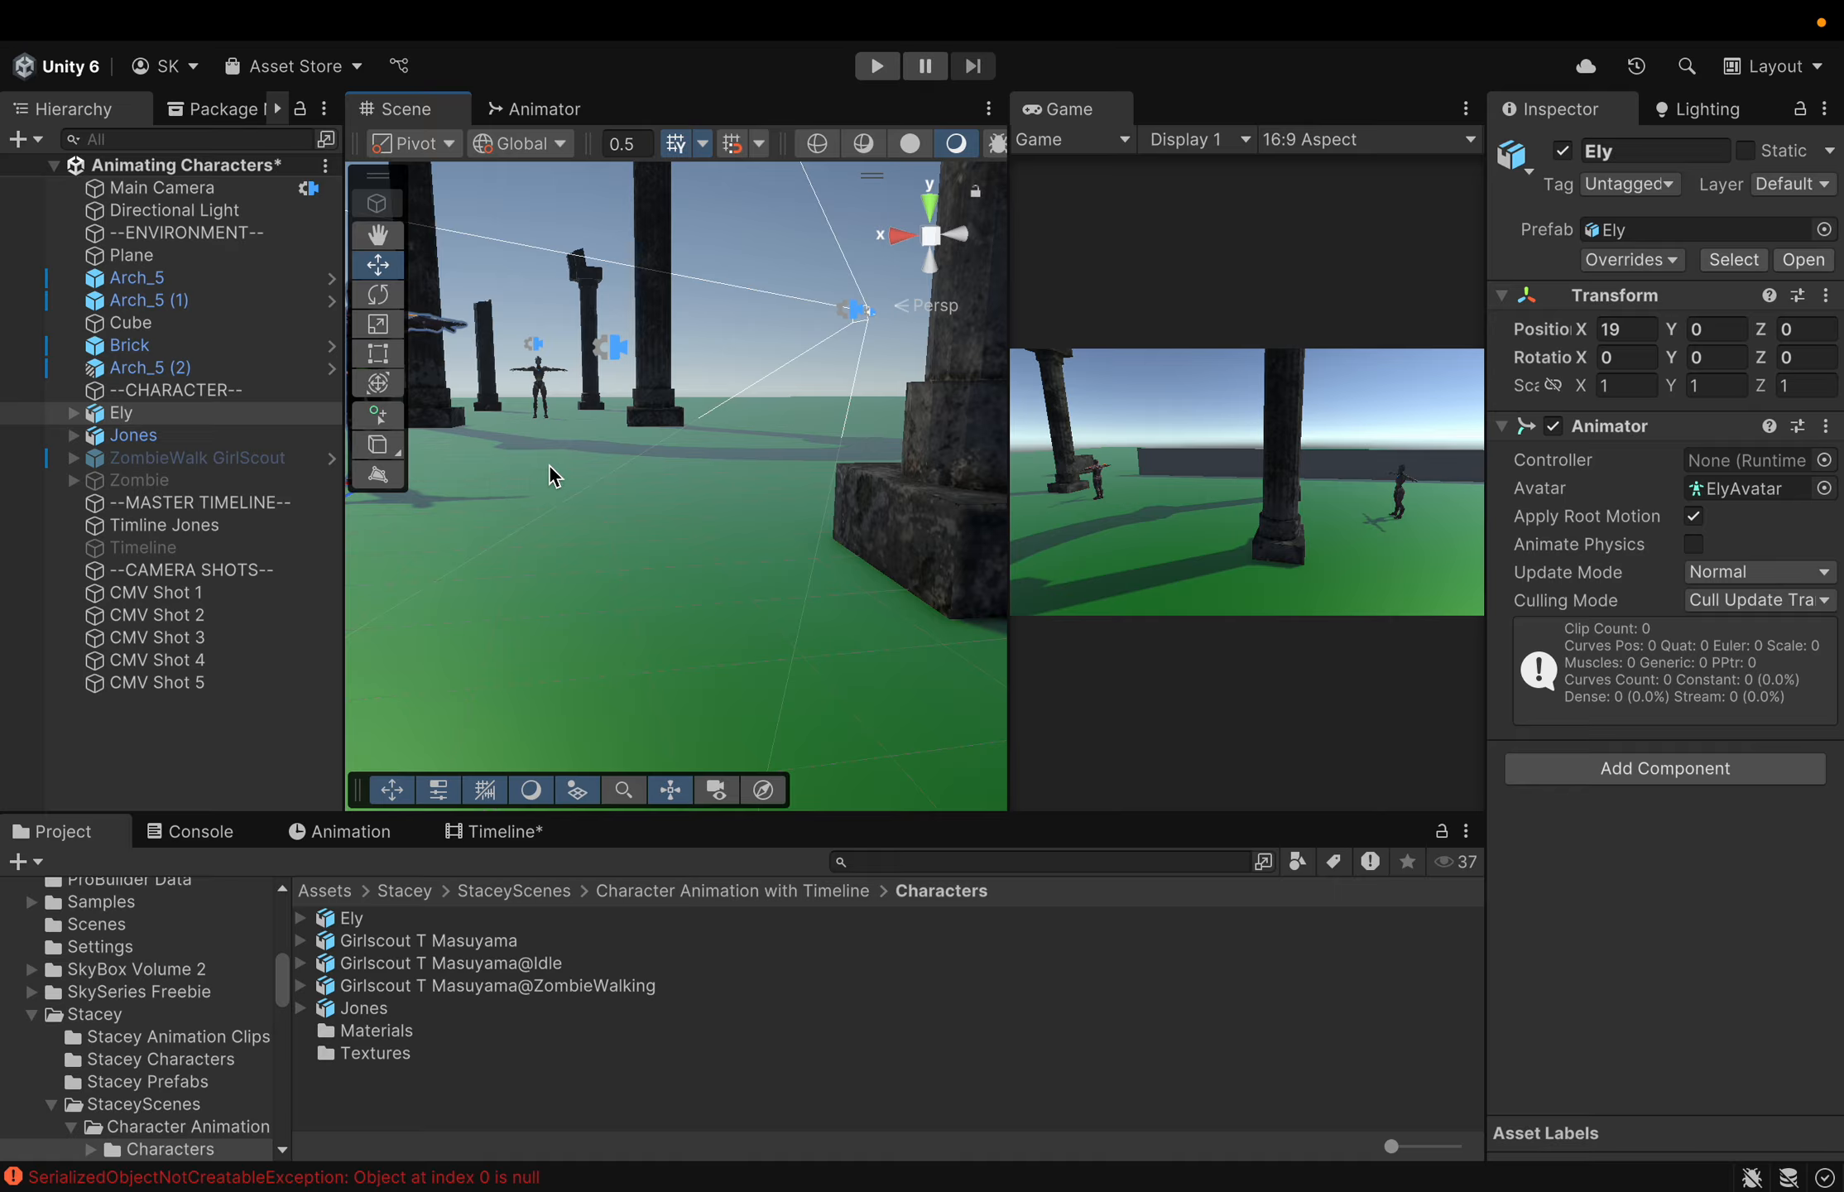
Shift Ely back toward Jones and the wall, to about X 22.3 and Z -9.93
{"action": "right_click_drag", "start_coordinate": [551, 467], "coordinate": [537, 507]}
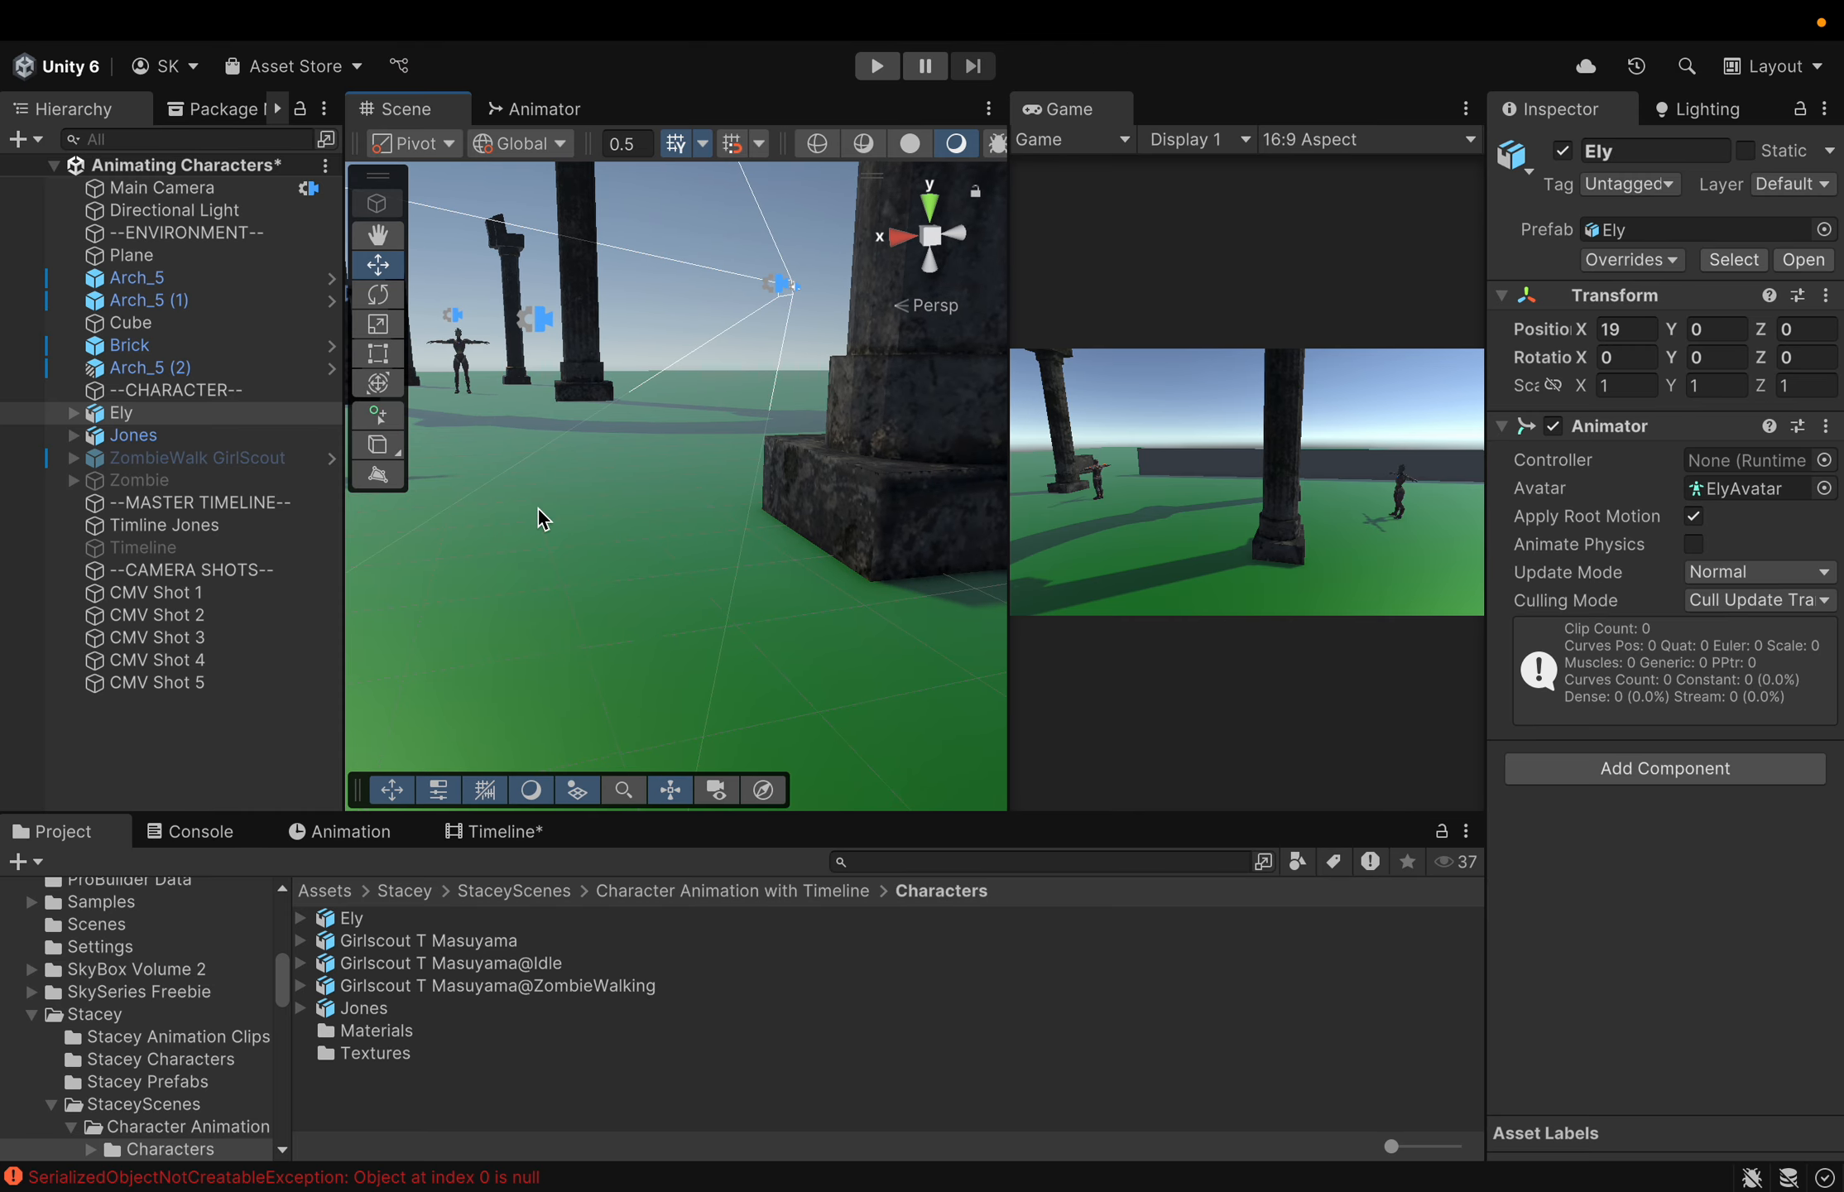
{"action": "middle_click_drag", "start_coordinate": [537, 508], "coordinate": [849, 531]}
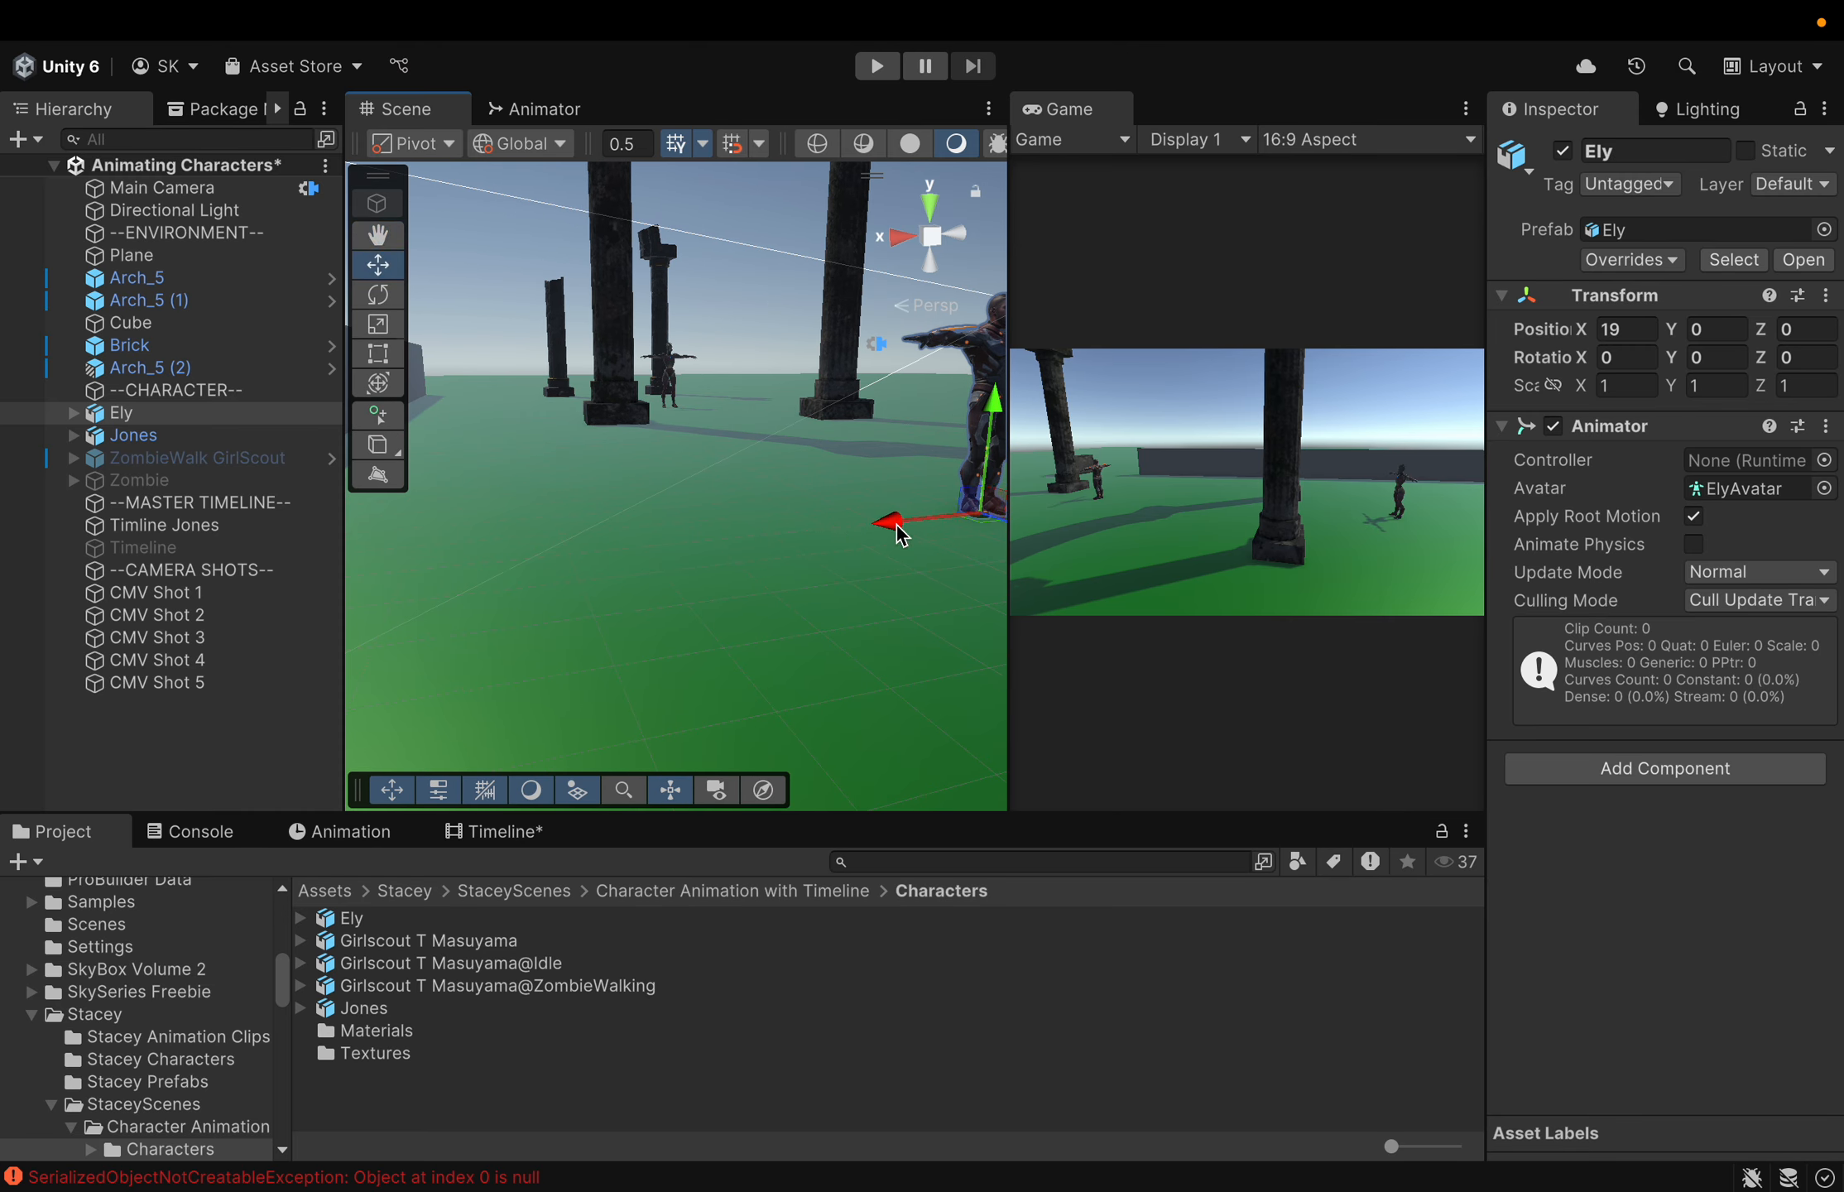
{"action": "left_click_drag", "start_coordinate": [901, 534], "coordinate": [498, 625]}
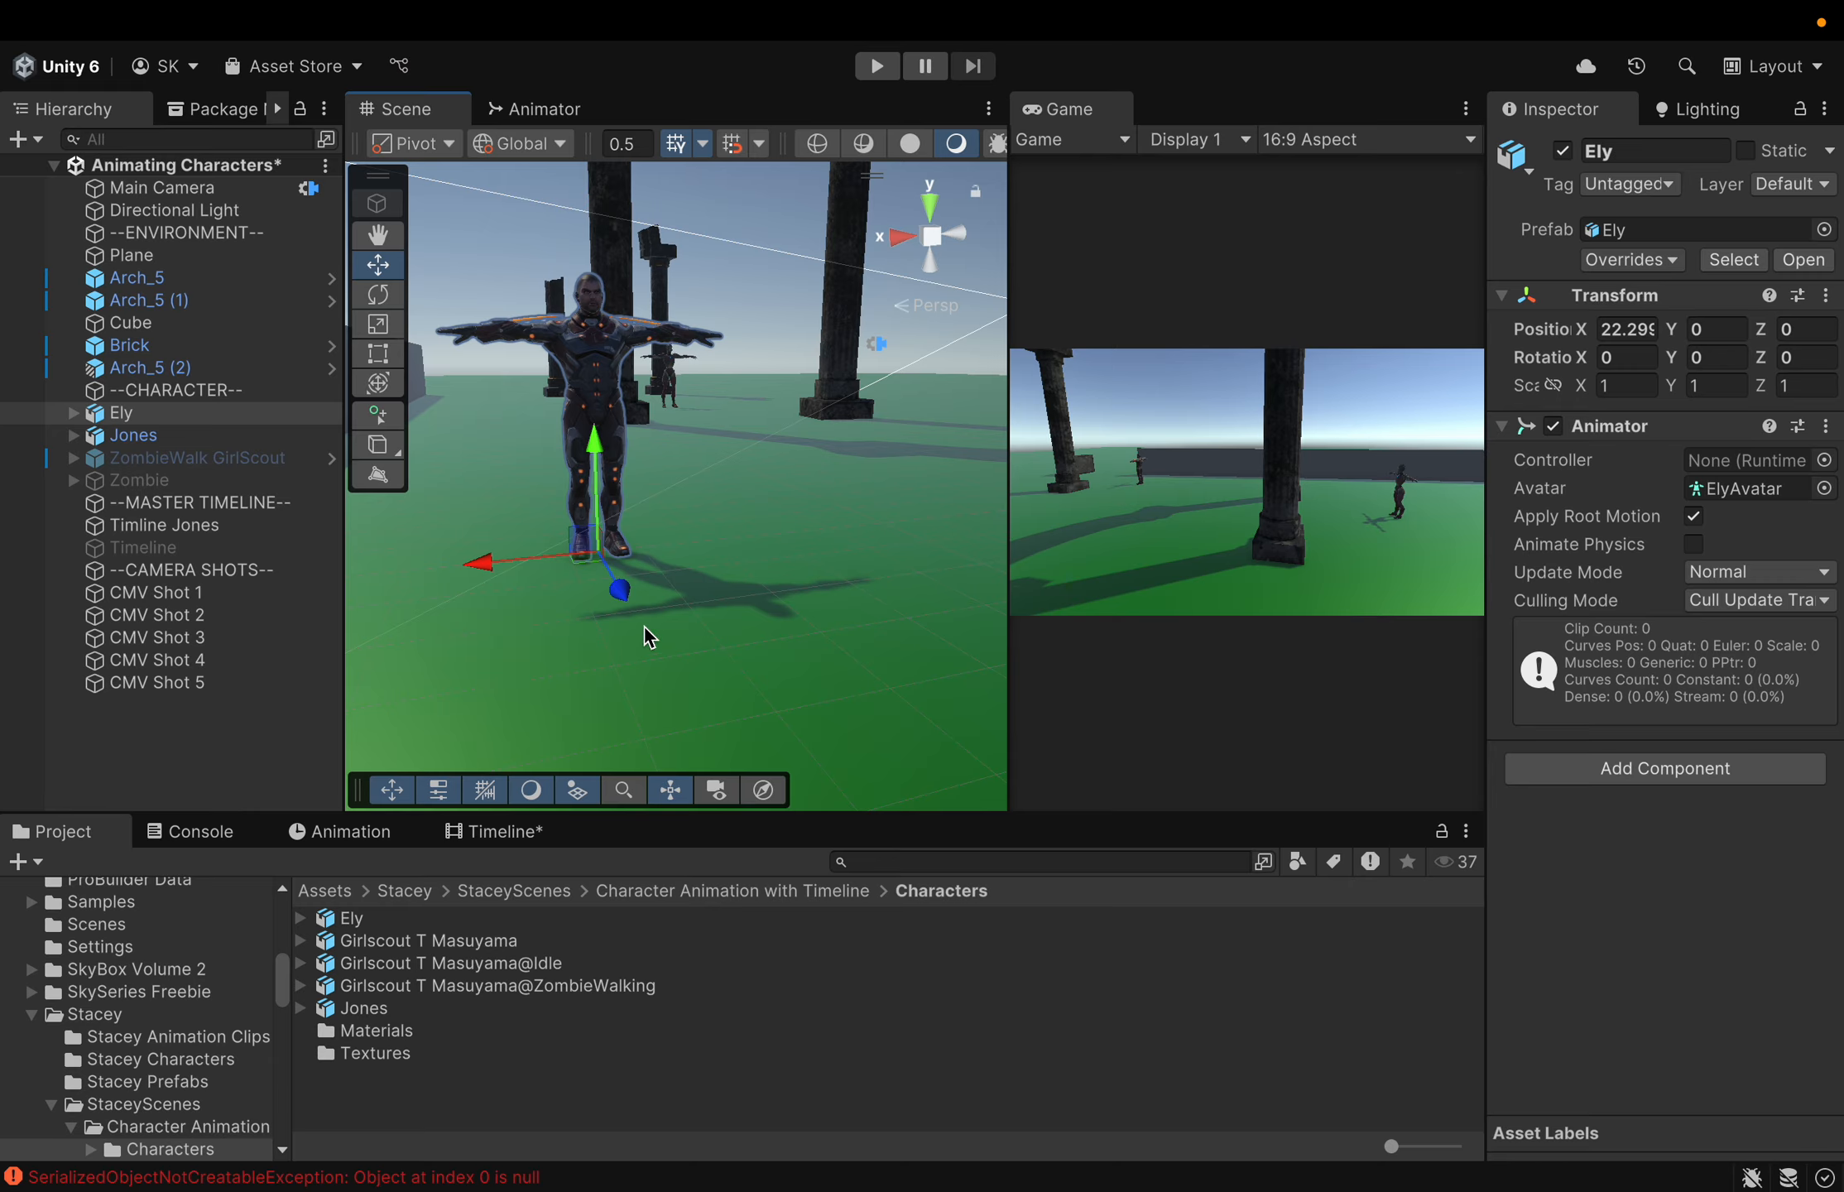
{"action": "left_click_drag", "start_coordinate": [619, 589], "coordinate": [527, 445]}
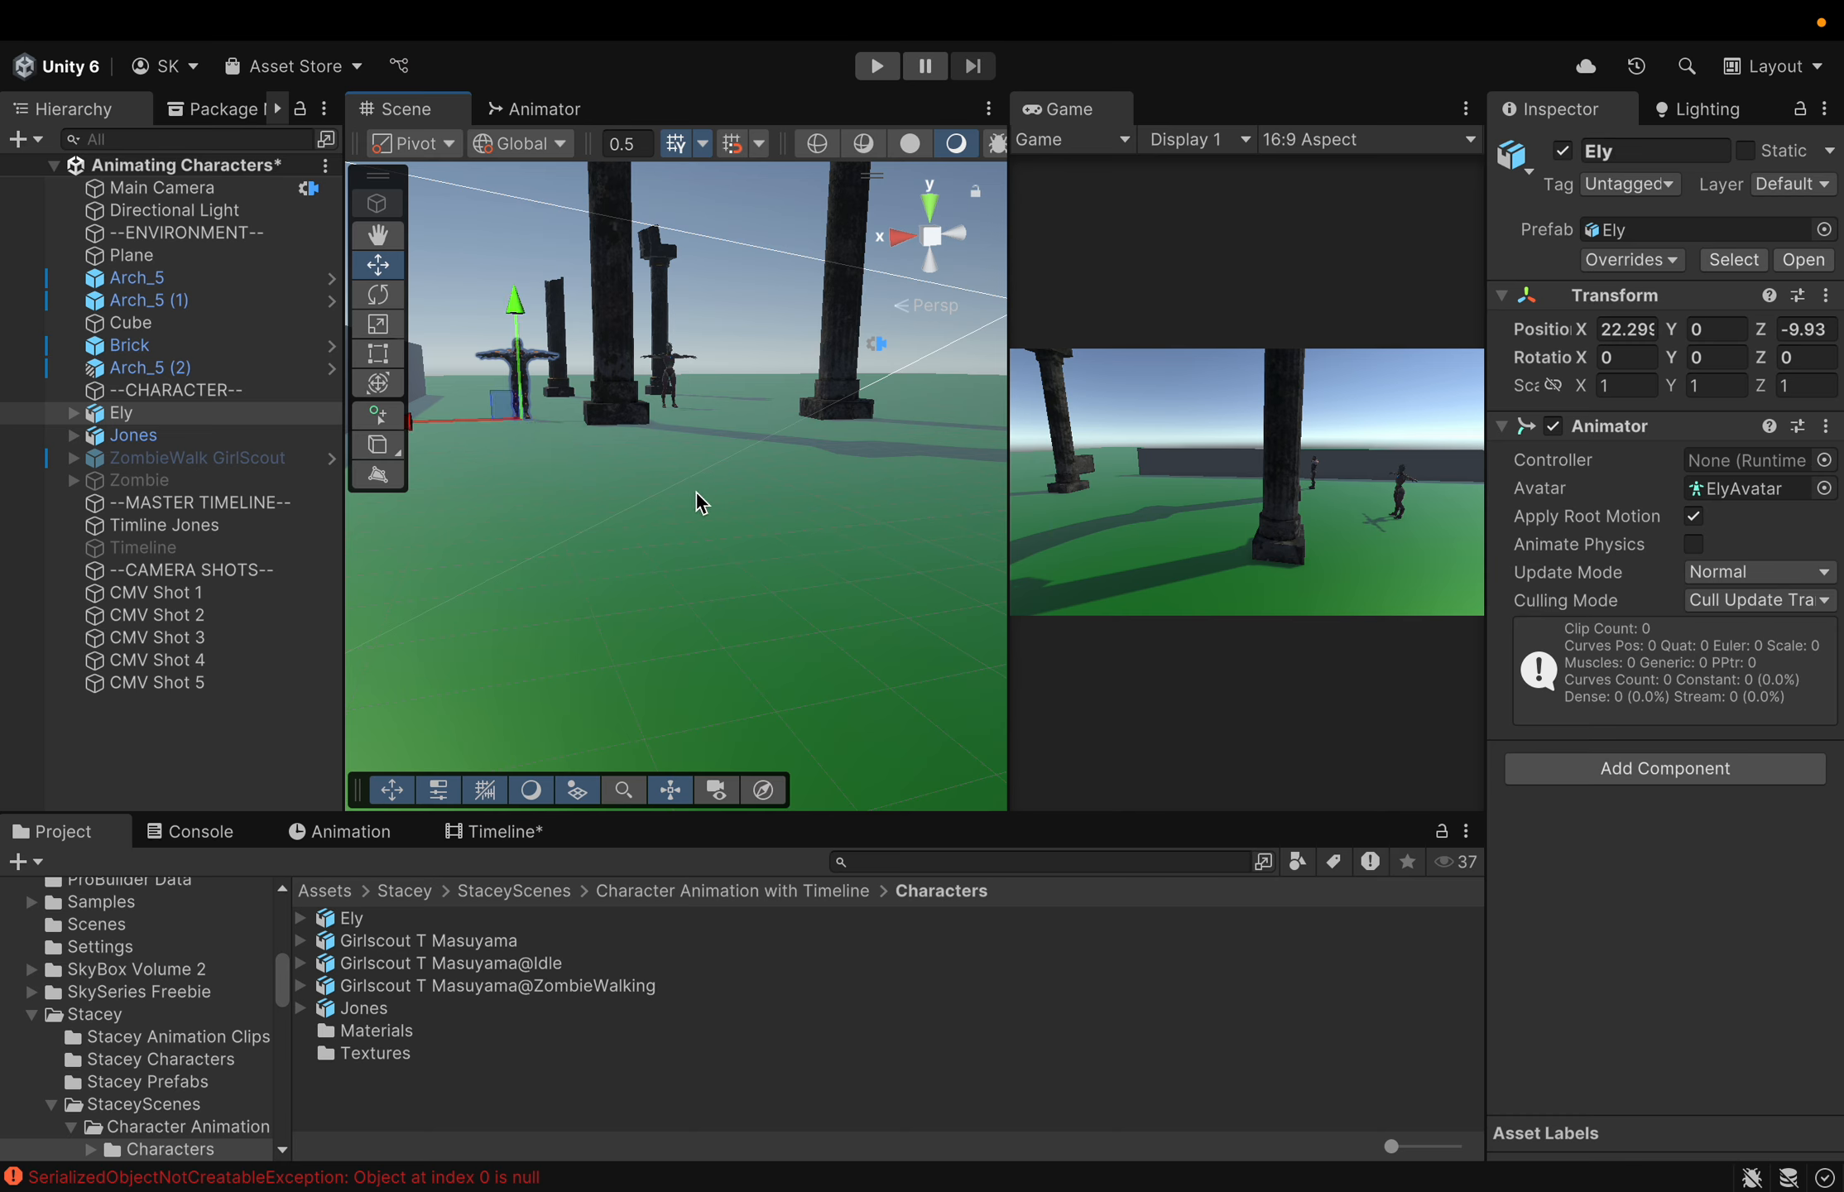
Examine Ely's placement relative to Jones, the arches and the wall from several viewing angles
{"action": "right_click_drag", "start_coordinate": [696, 493], "coordinate": [591, 554]}
{"action": "middle_click_drag", "start_coordinate": [853, 462], "coordinate": [597, 666]}
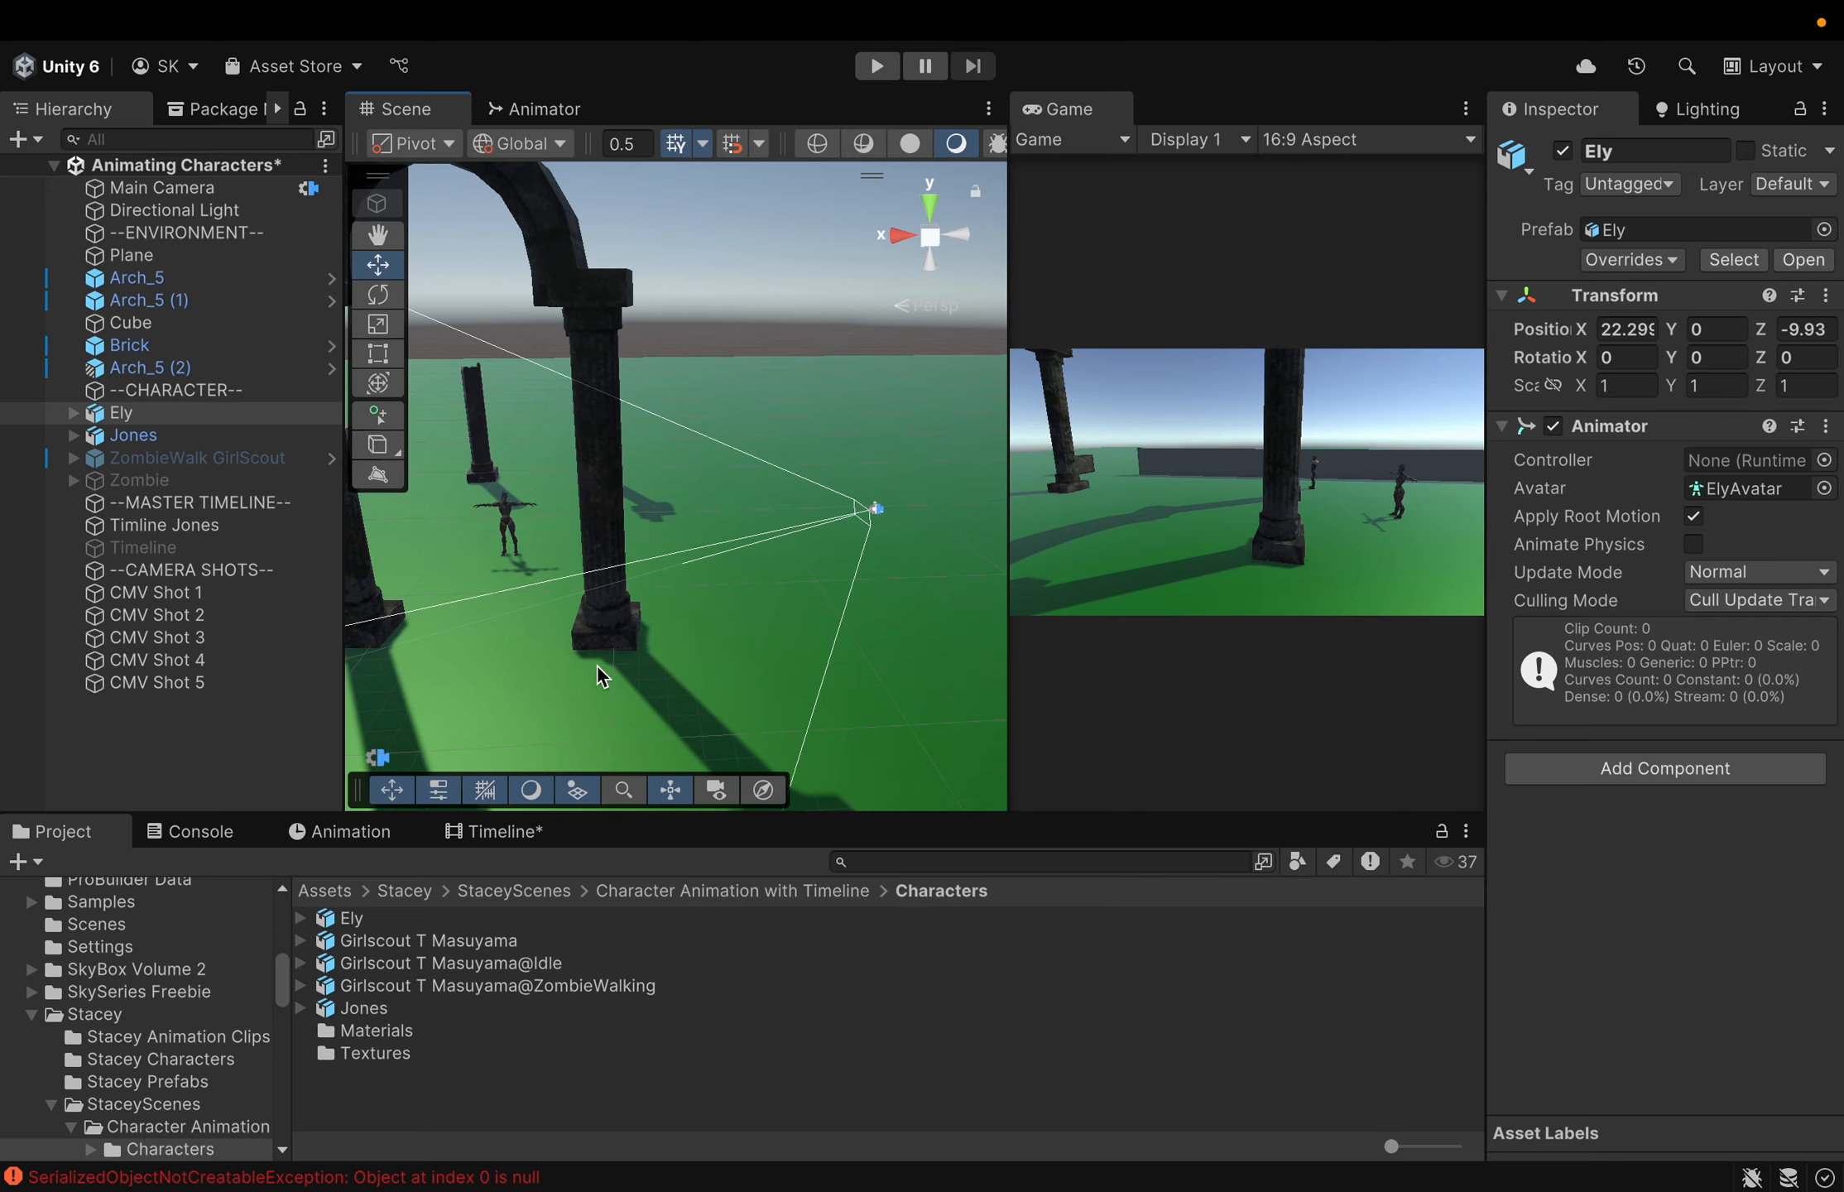
{"action": "right_click_drag", "start_coordinate": [900, 435], "coordinate": [530, 617]}
{"action": "middle_click_drag", "start_coordinate": [826, 487], "coordinate": [320, 669]}
{"action": "middle_click_drag", "start_coordinate": [569, 591], "coordinate": [524, 461]}
{"action": "right_click_drag", "start_coordinate": [657, 404], "coordinate": [452, 184]}
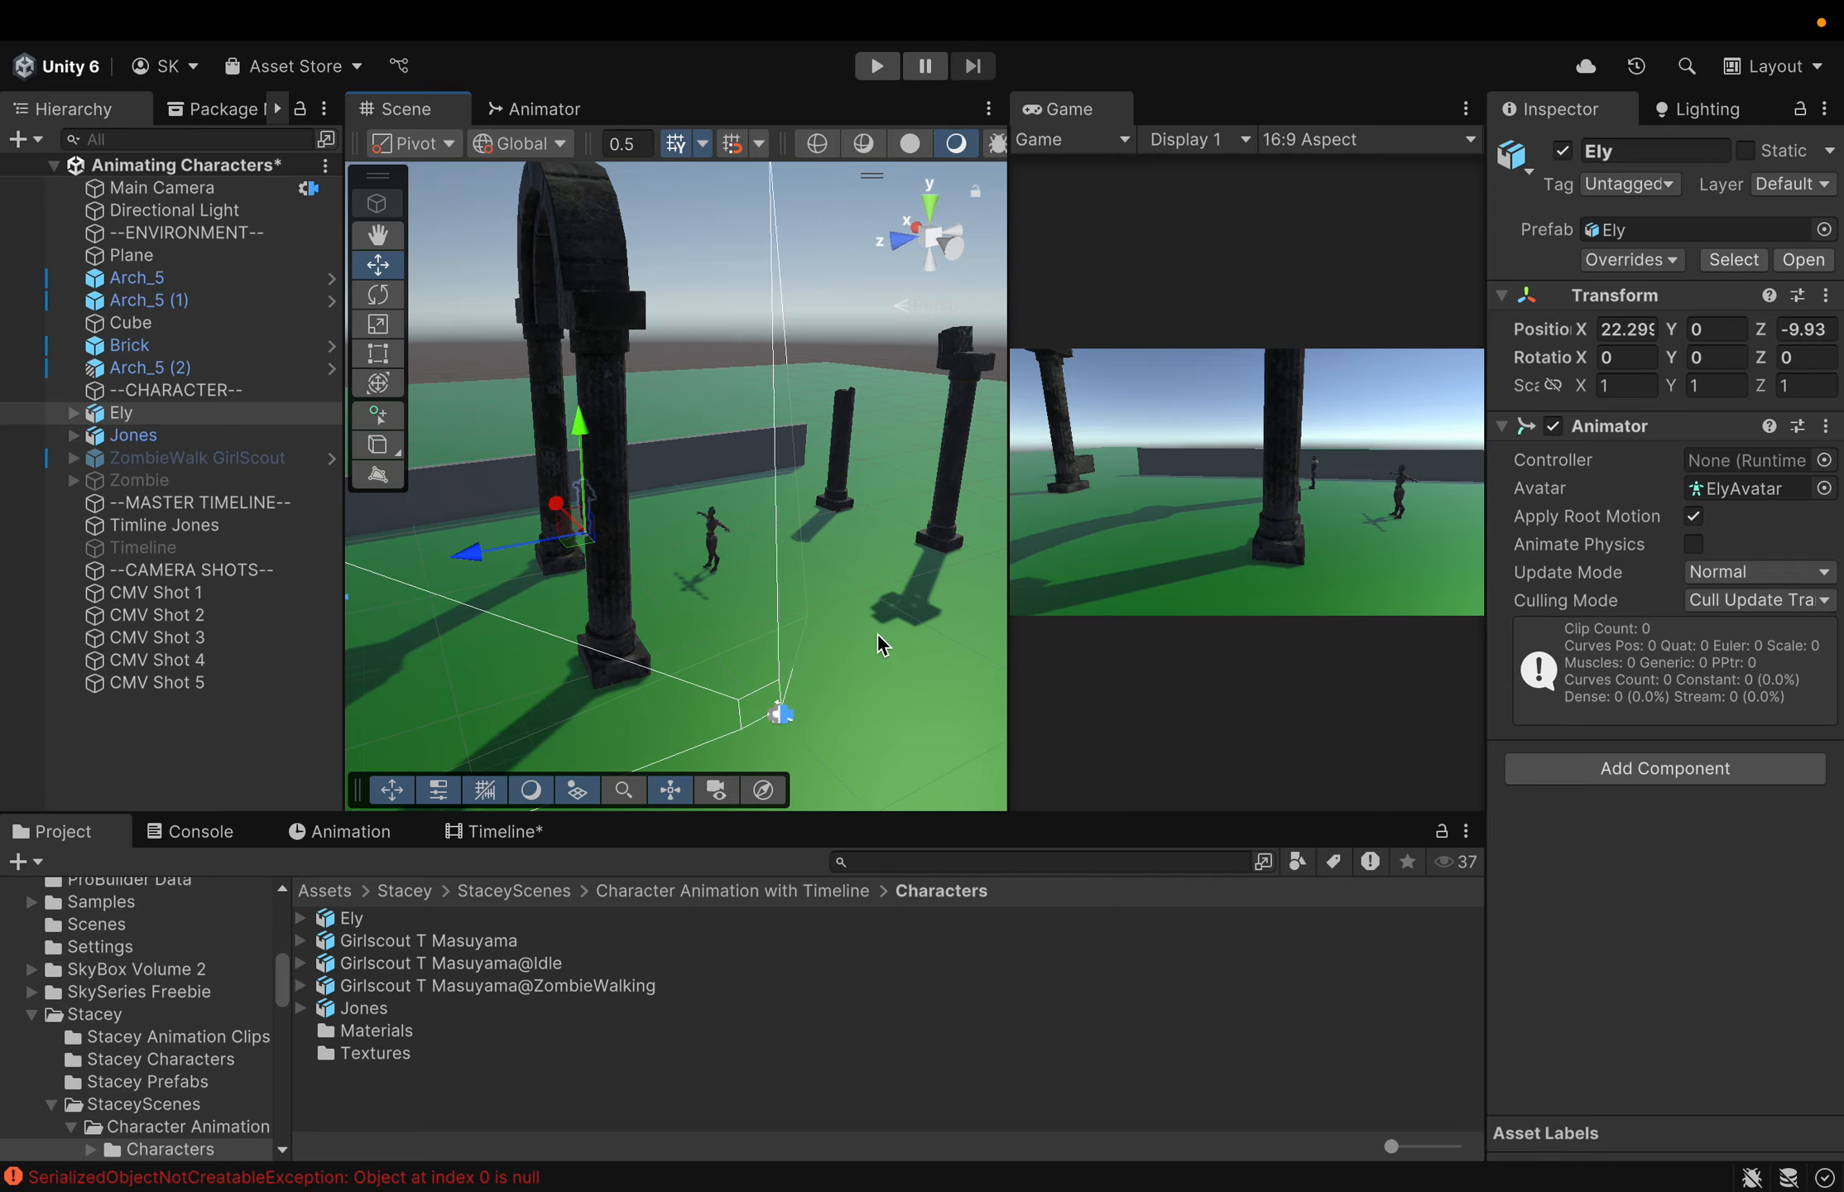
{"action": "middle_click_drag", "start_coordinate": [875, 632], "coordinate": [499, 572]}
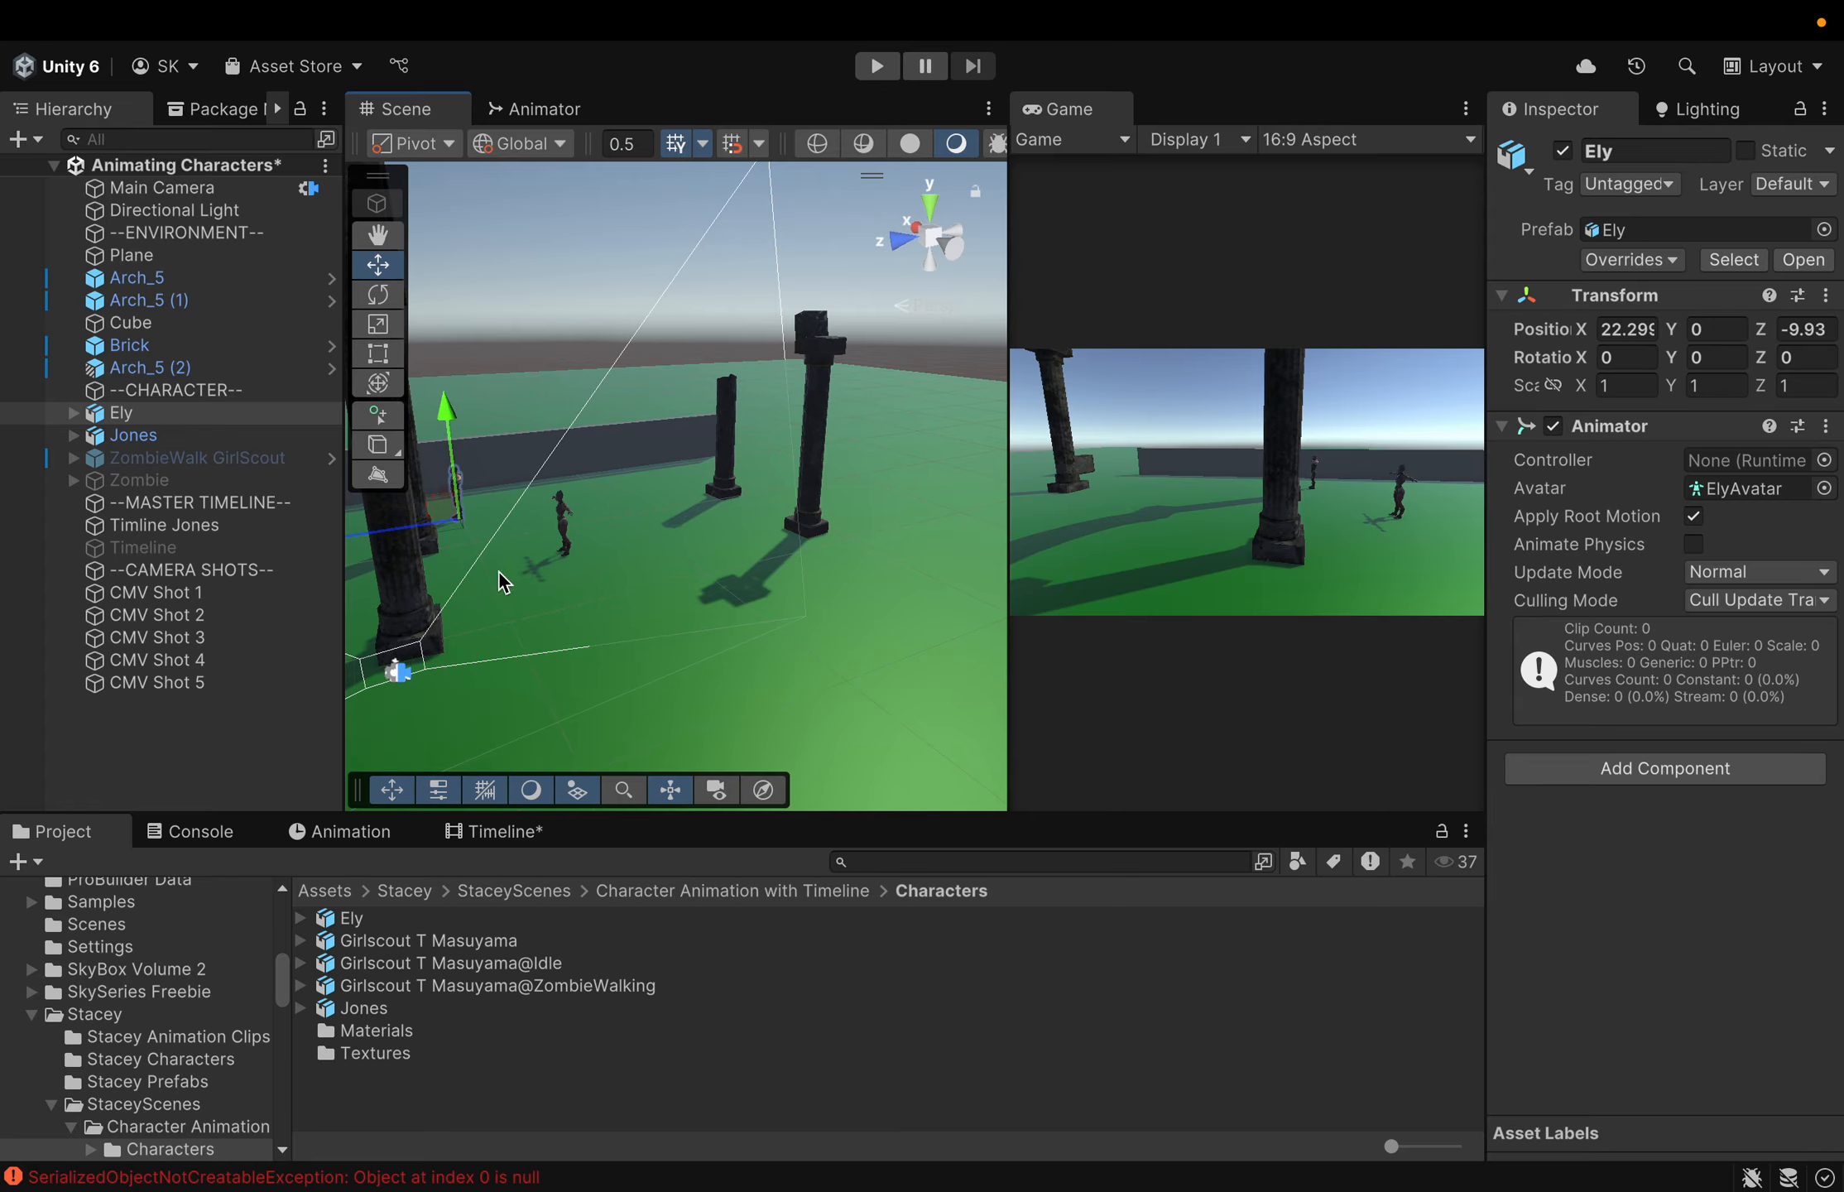
{"action": "right_click", "coordinate": [497, 564]}
{"action": "left_click", "coordinate": [492, 553]}
{"action": "scroll", "coordinate": [486, 553], "scroll_direction": "up", "scroll_amount": 5}
{"action": "middle_click_drag", "start_coordinate": [393, 556], "coordinate": [709, 650]}
{"action": "scroll", "coordinate": [525, 614], "scroll_direction": "up", "scroll_amount": 2}
{"action": "scroll", "coordinate": [525, 614], "scroll_direction": "up", "scroll_amount": 3}
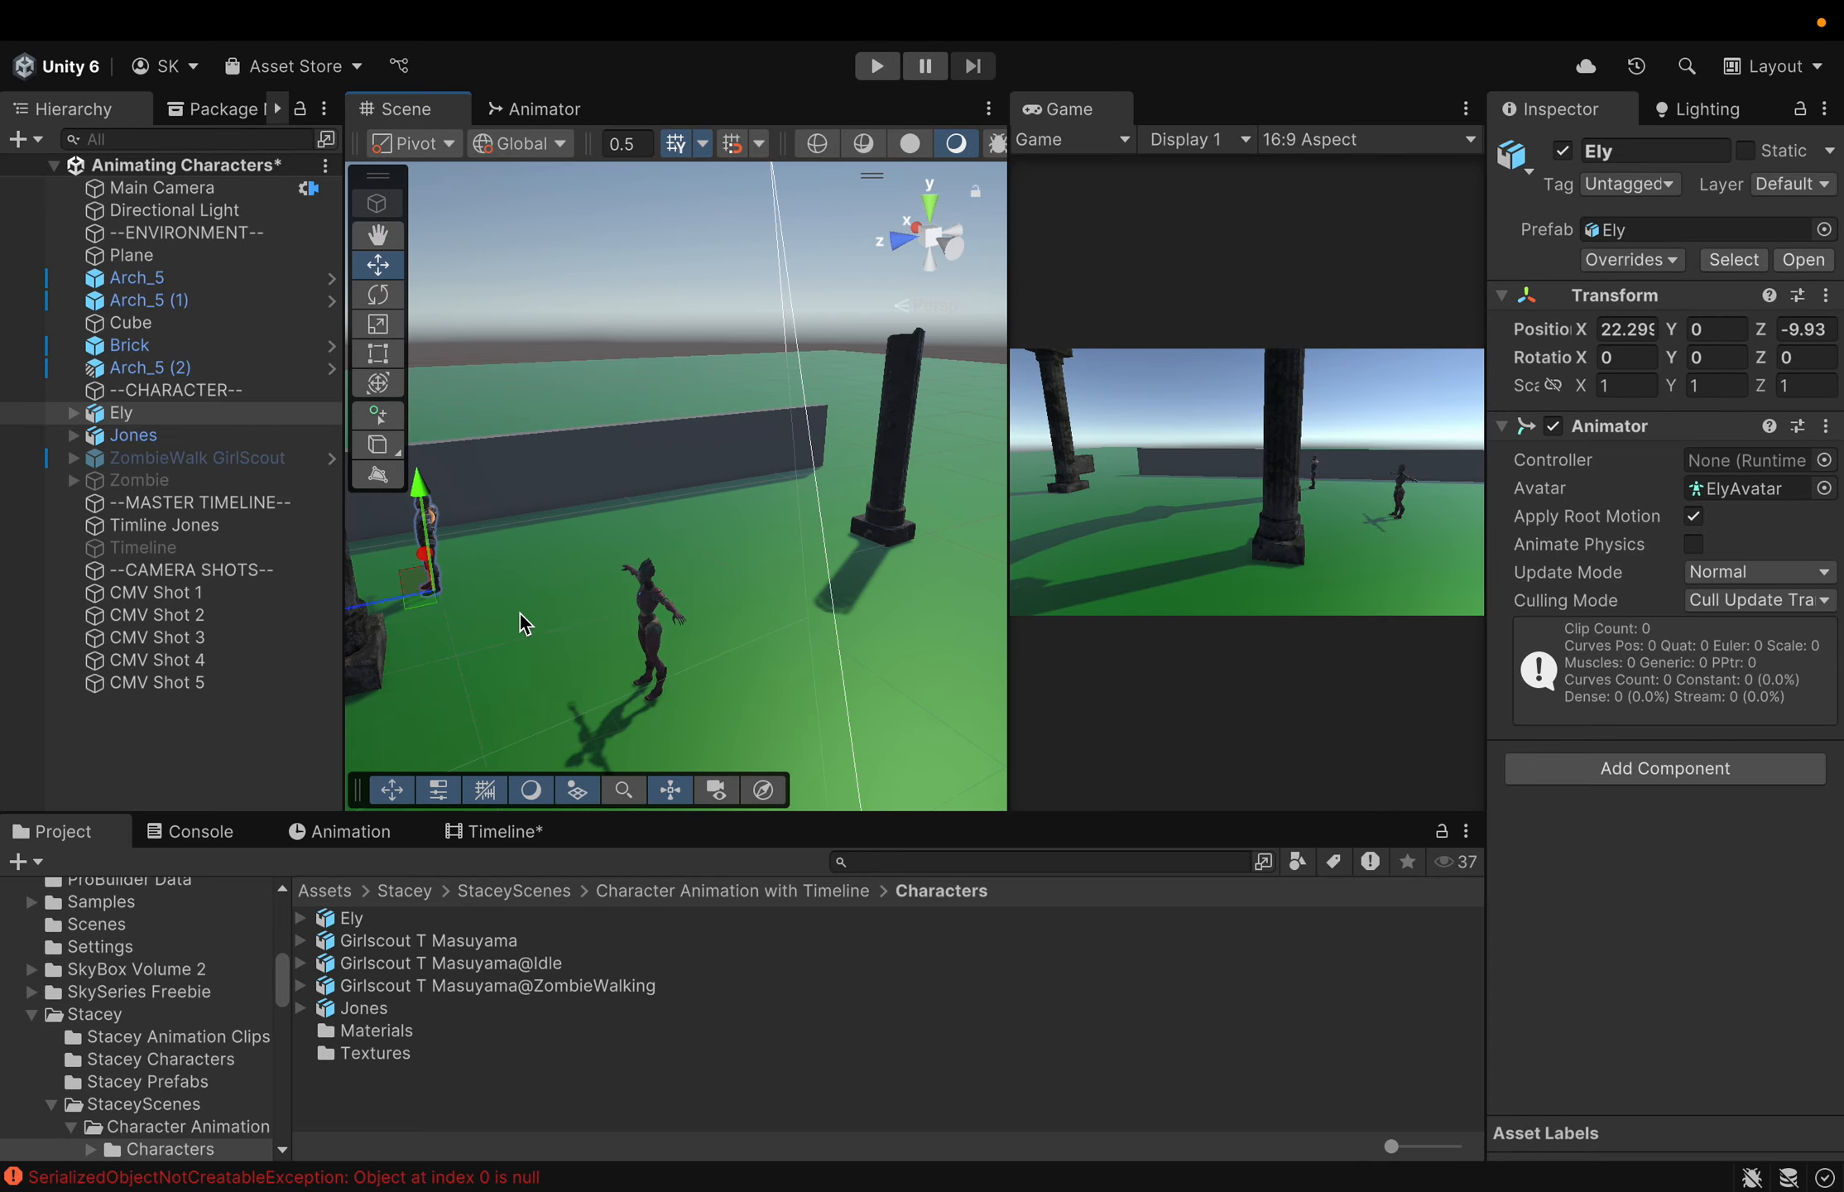
{"action": "scroll", "coordinate": [476, 640], "scroll_direction": "down", "scroll_amount": 2}
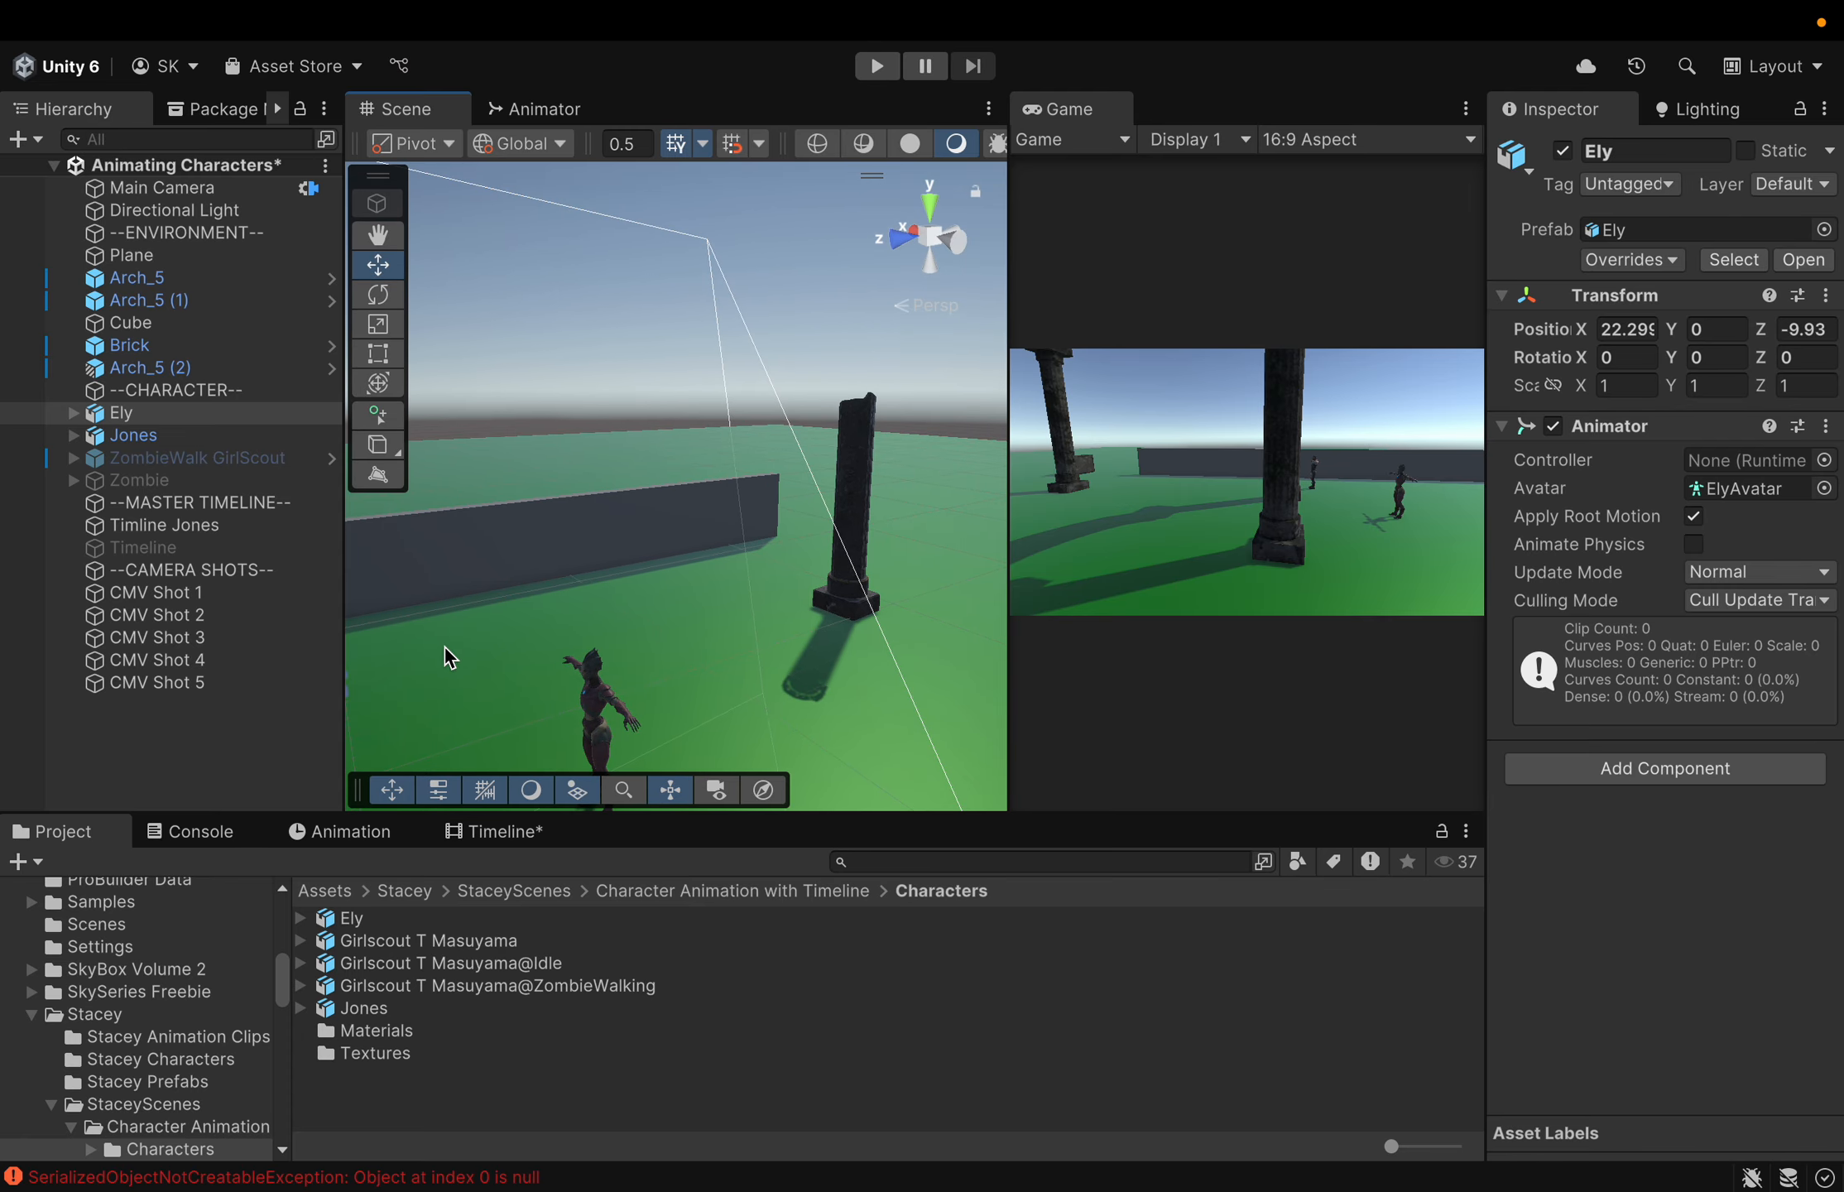
{"action": "middle_click_drag", "start_coordinate": [444, 646], "coordinate": [761, 481]}
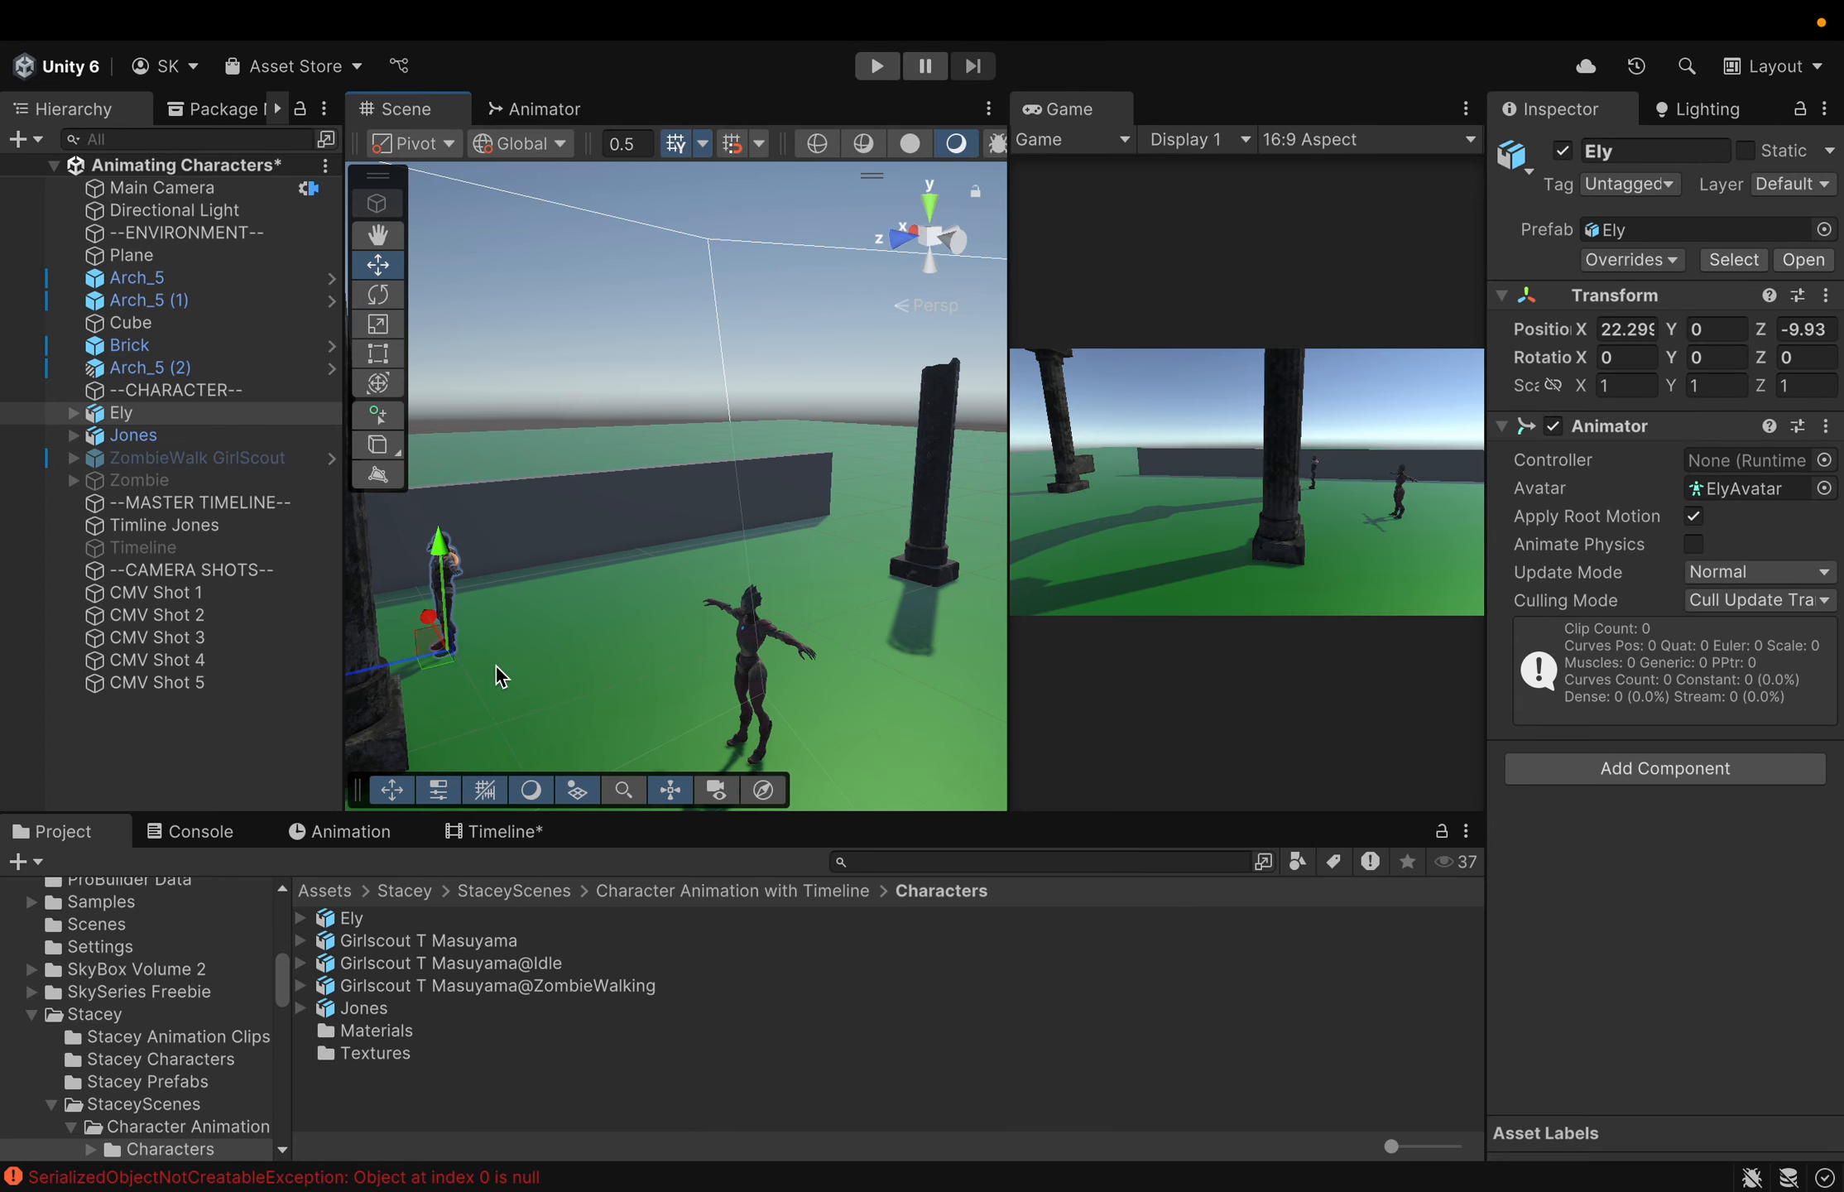
{"action": "middle_click_drag", "start_coordinate": [499, 674], "coordinate": [570, 591]}
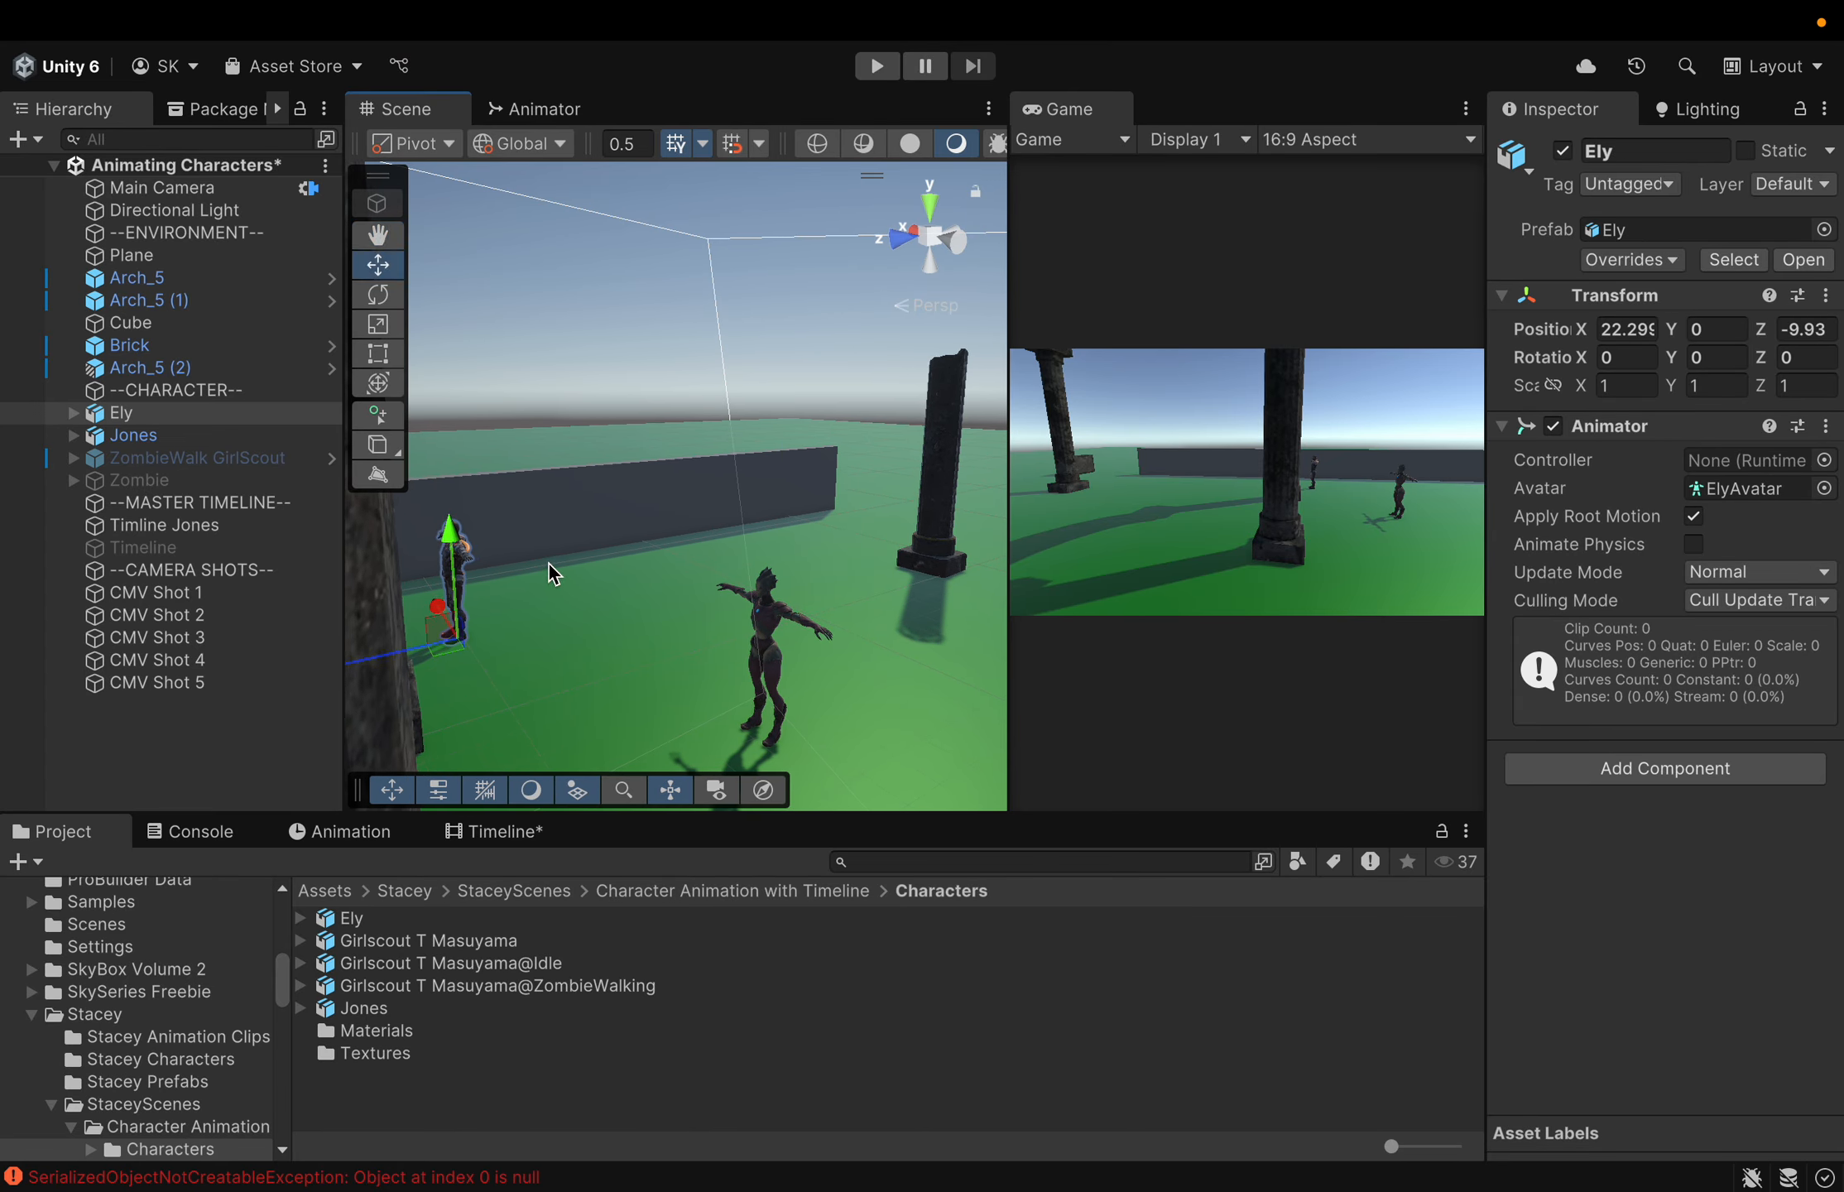
Rotate Ely around the Y axis to about -149 degrees
{"action": "left_click", "coordinate": [383, 296]}
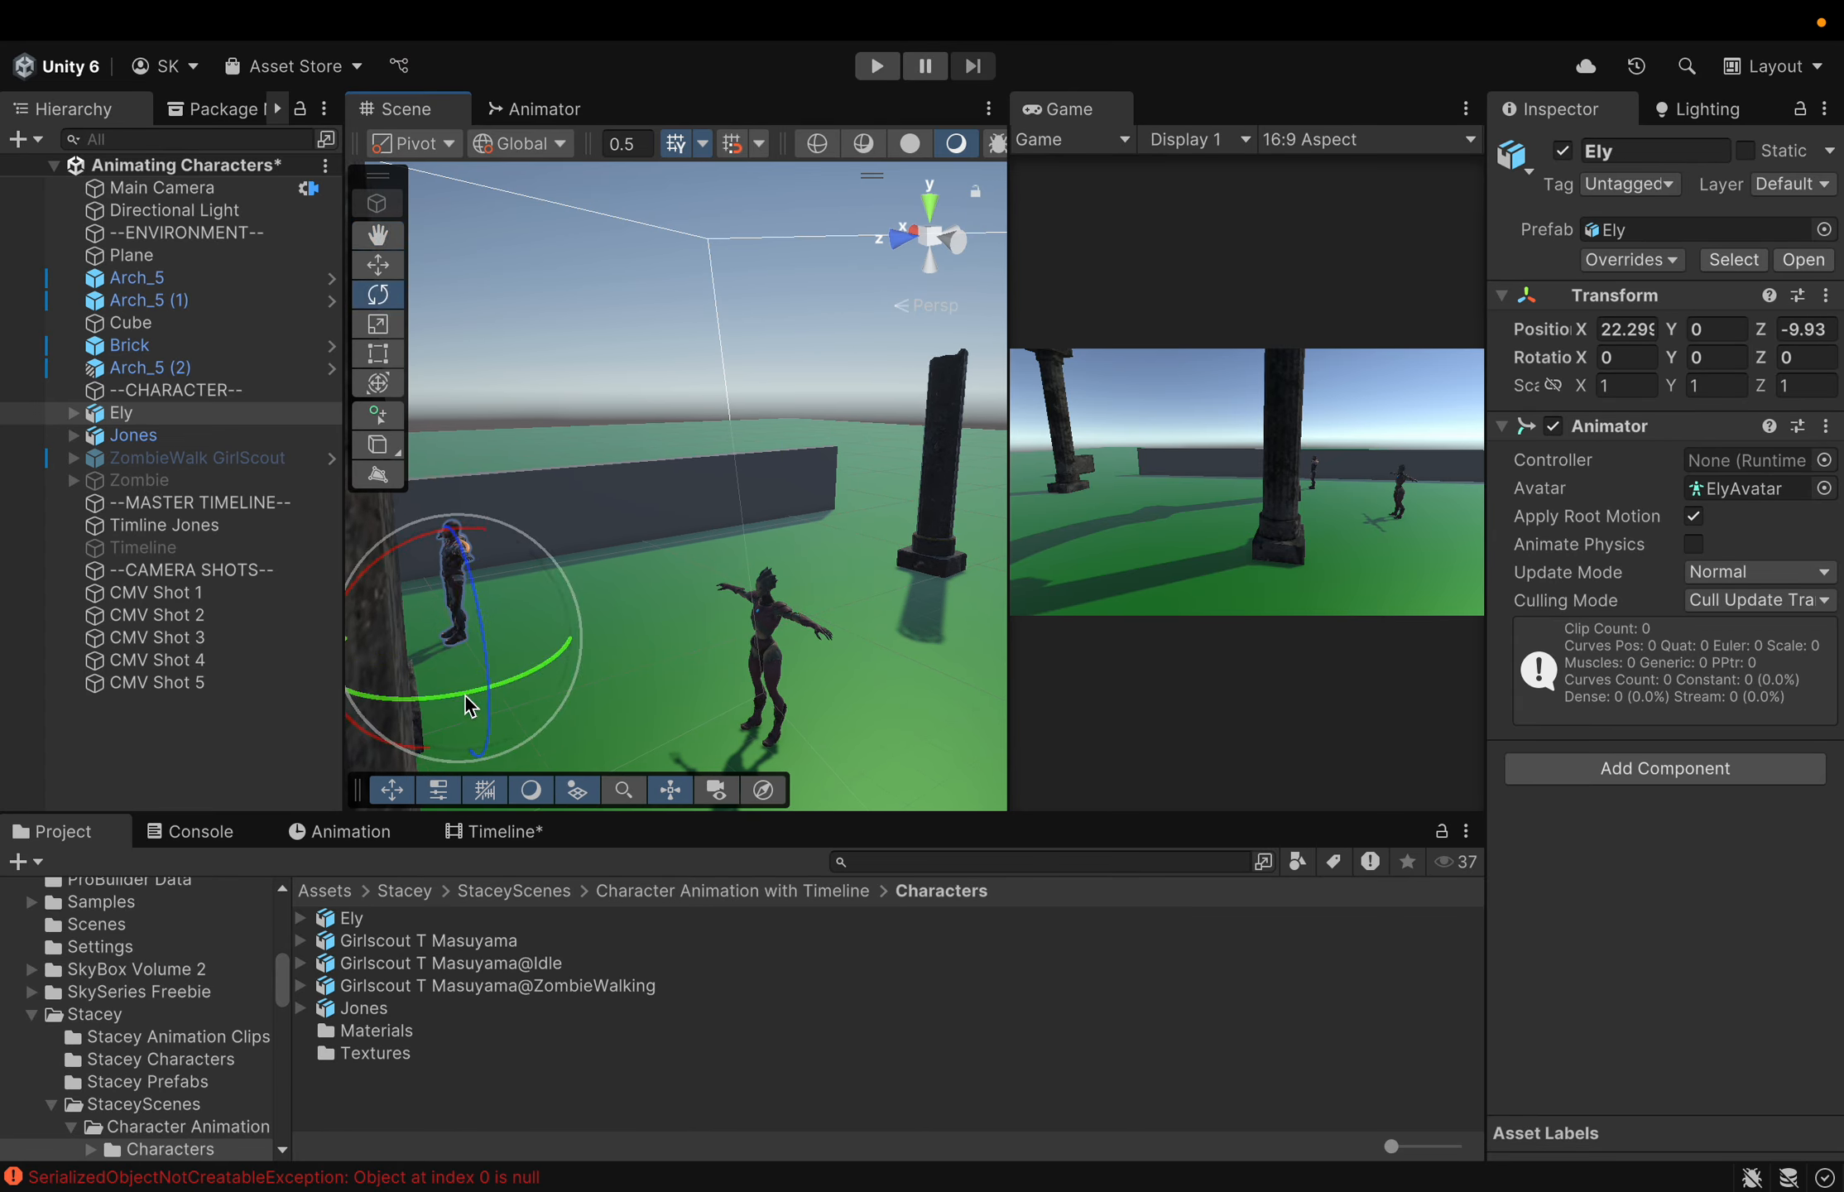
{"action": "left_click_drag", "start_coordinate": [461, 707], "coordinate": [578, 647]}
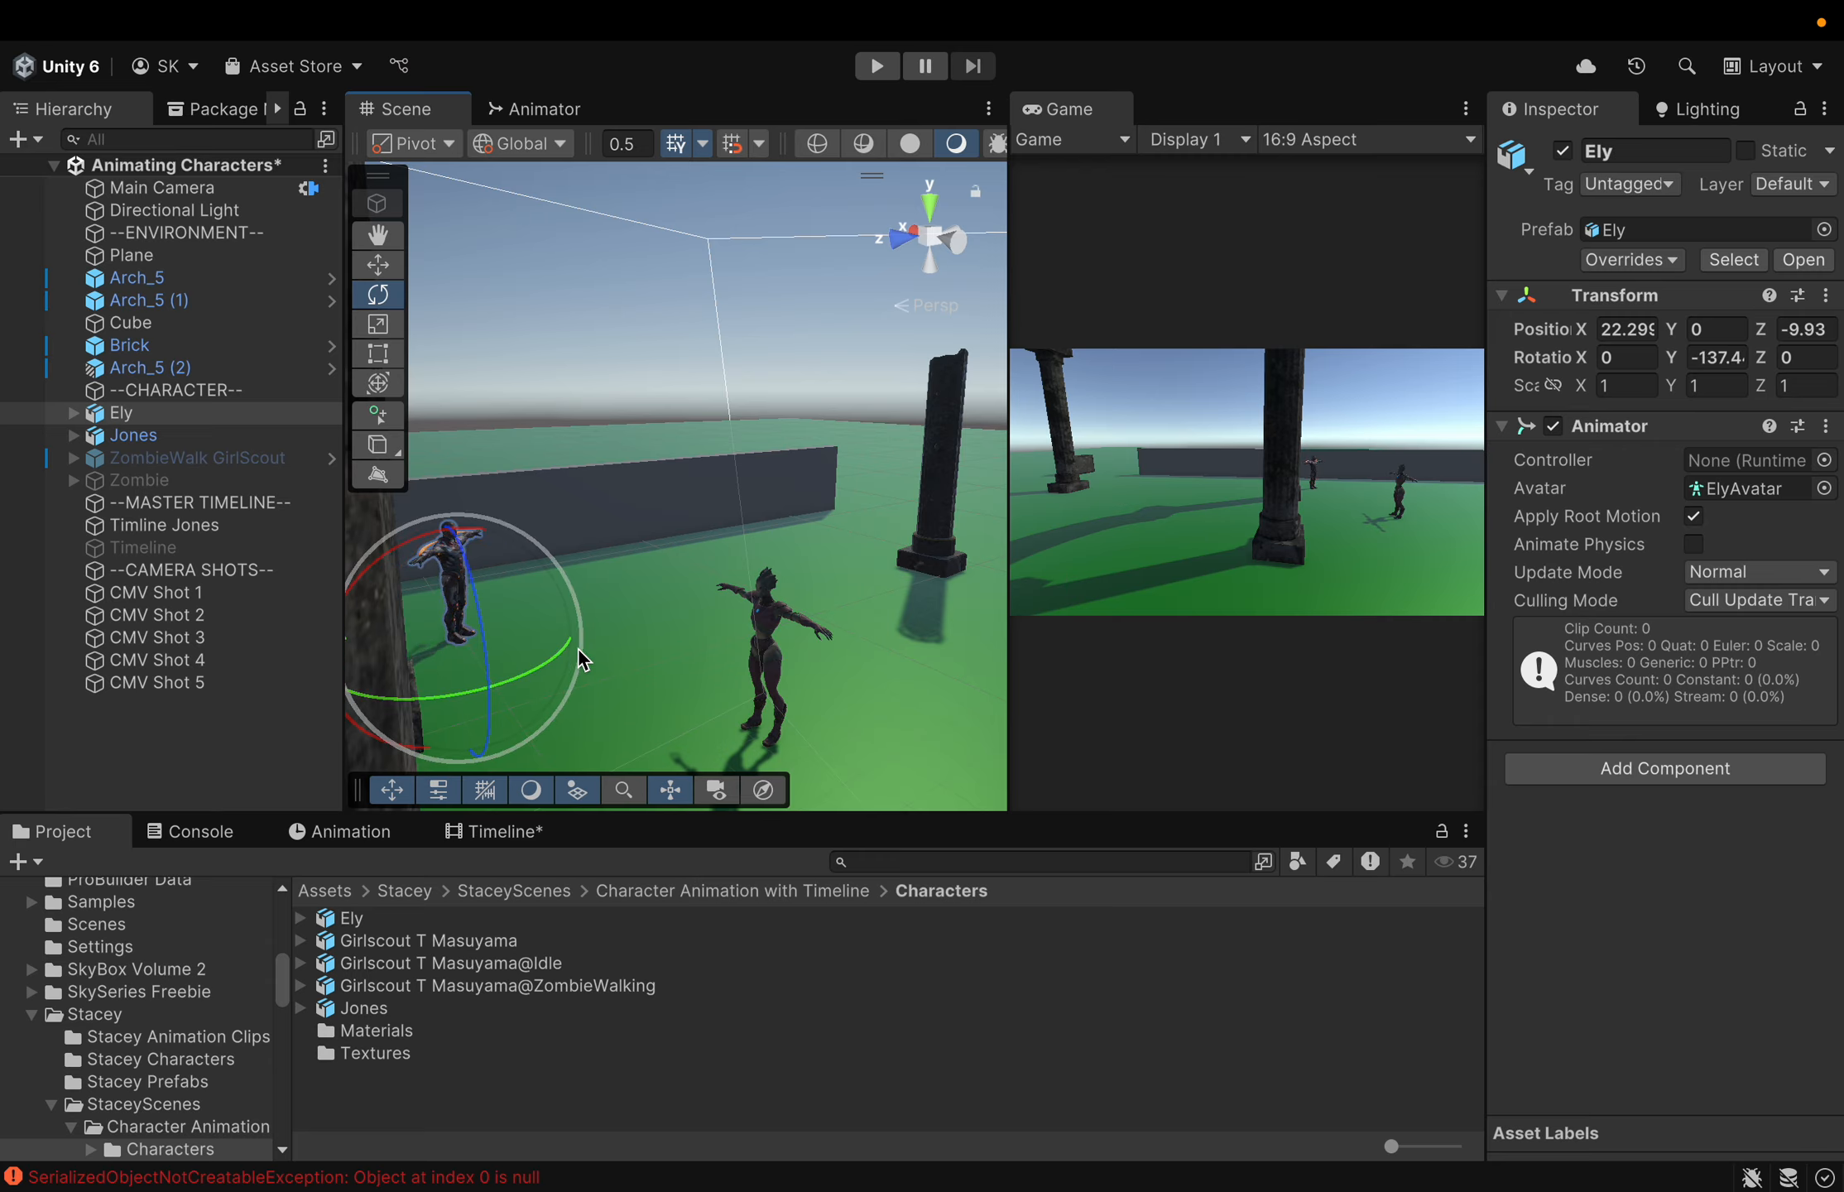
{"action": "left_click_drag", "start_coordinate": [445, 693], "coordinate": [508, 686]}
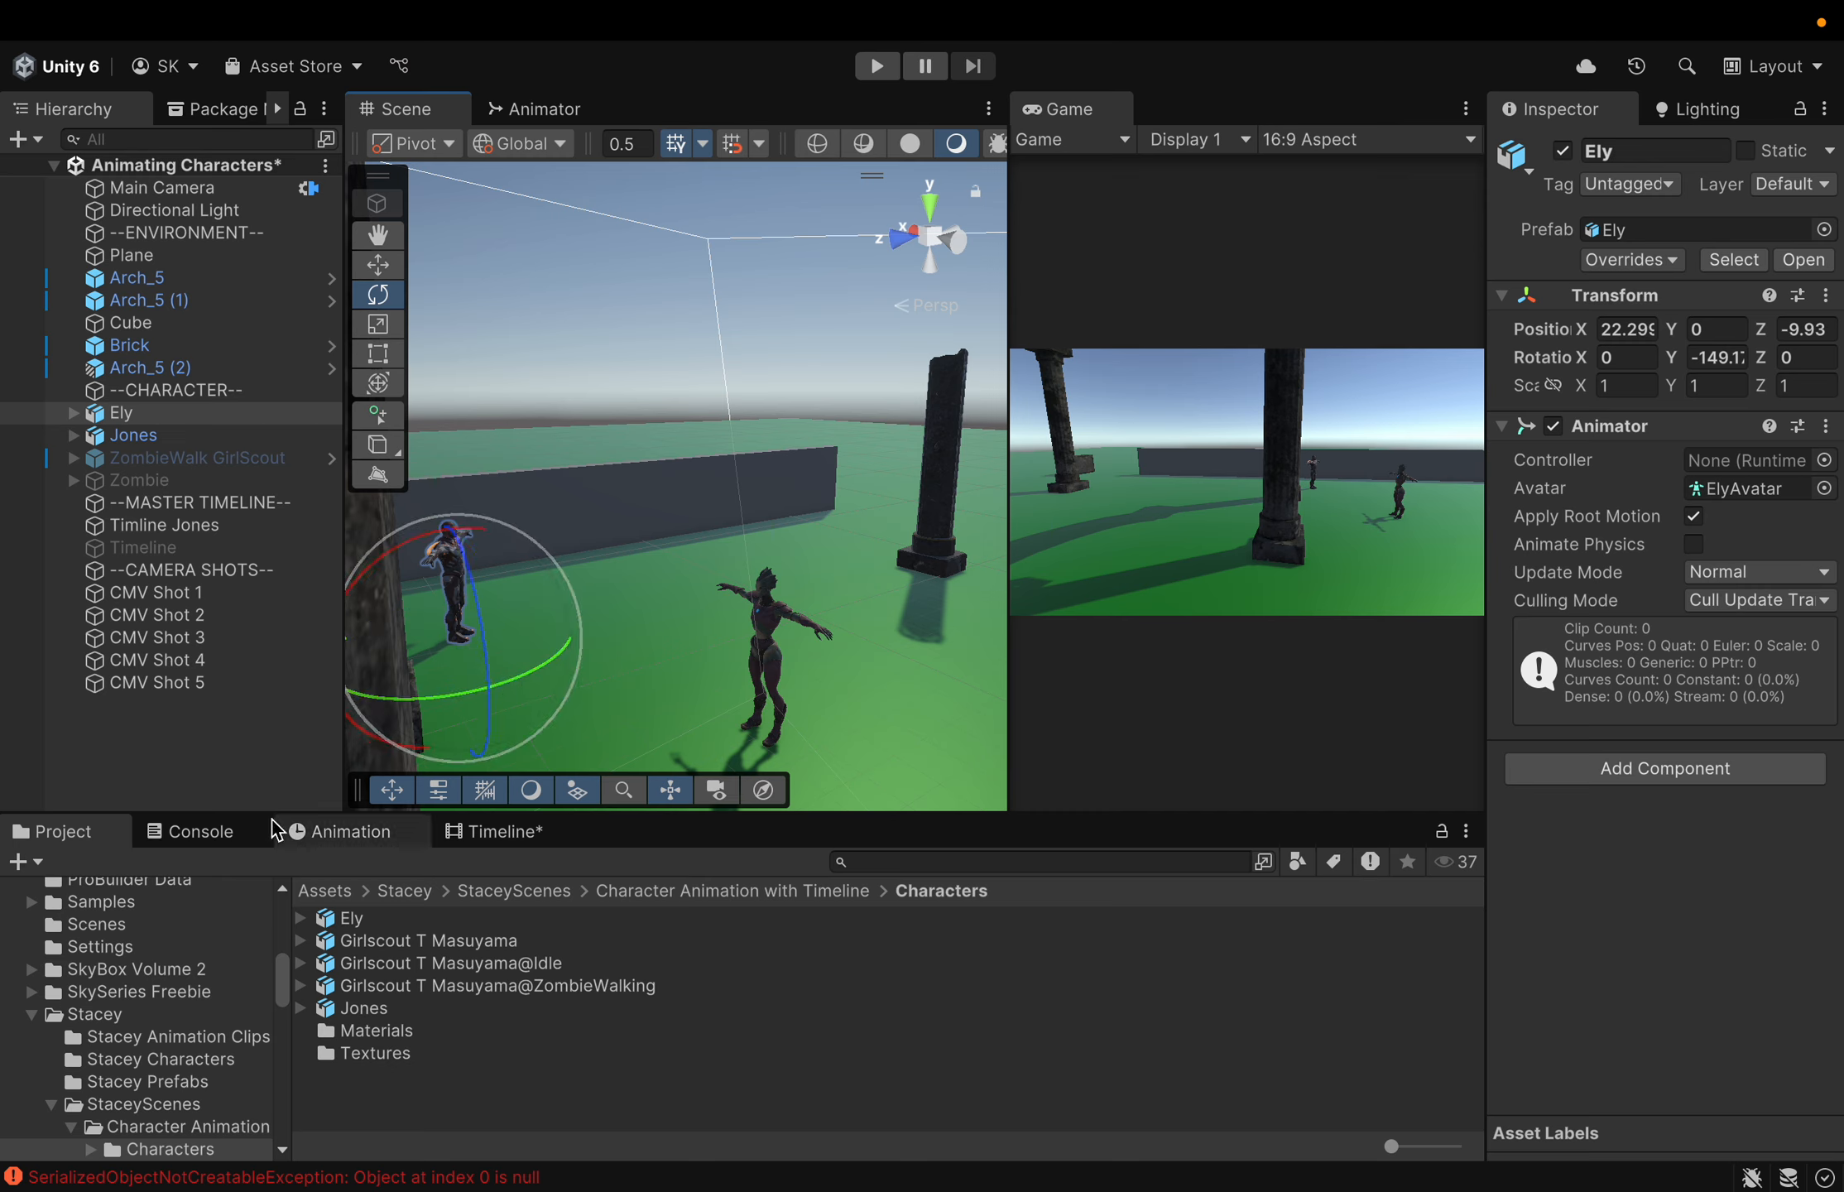
Open the Timline Jones timeline and return its playhead to 0
{"action": "left_click", "coordinate": [175, 530]}
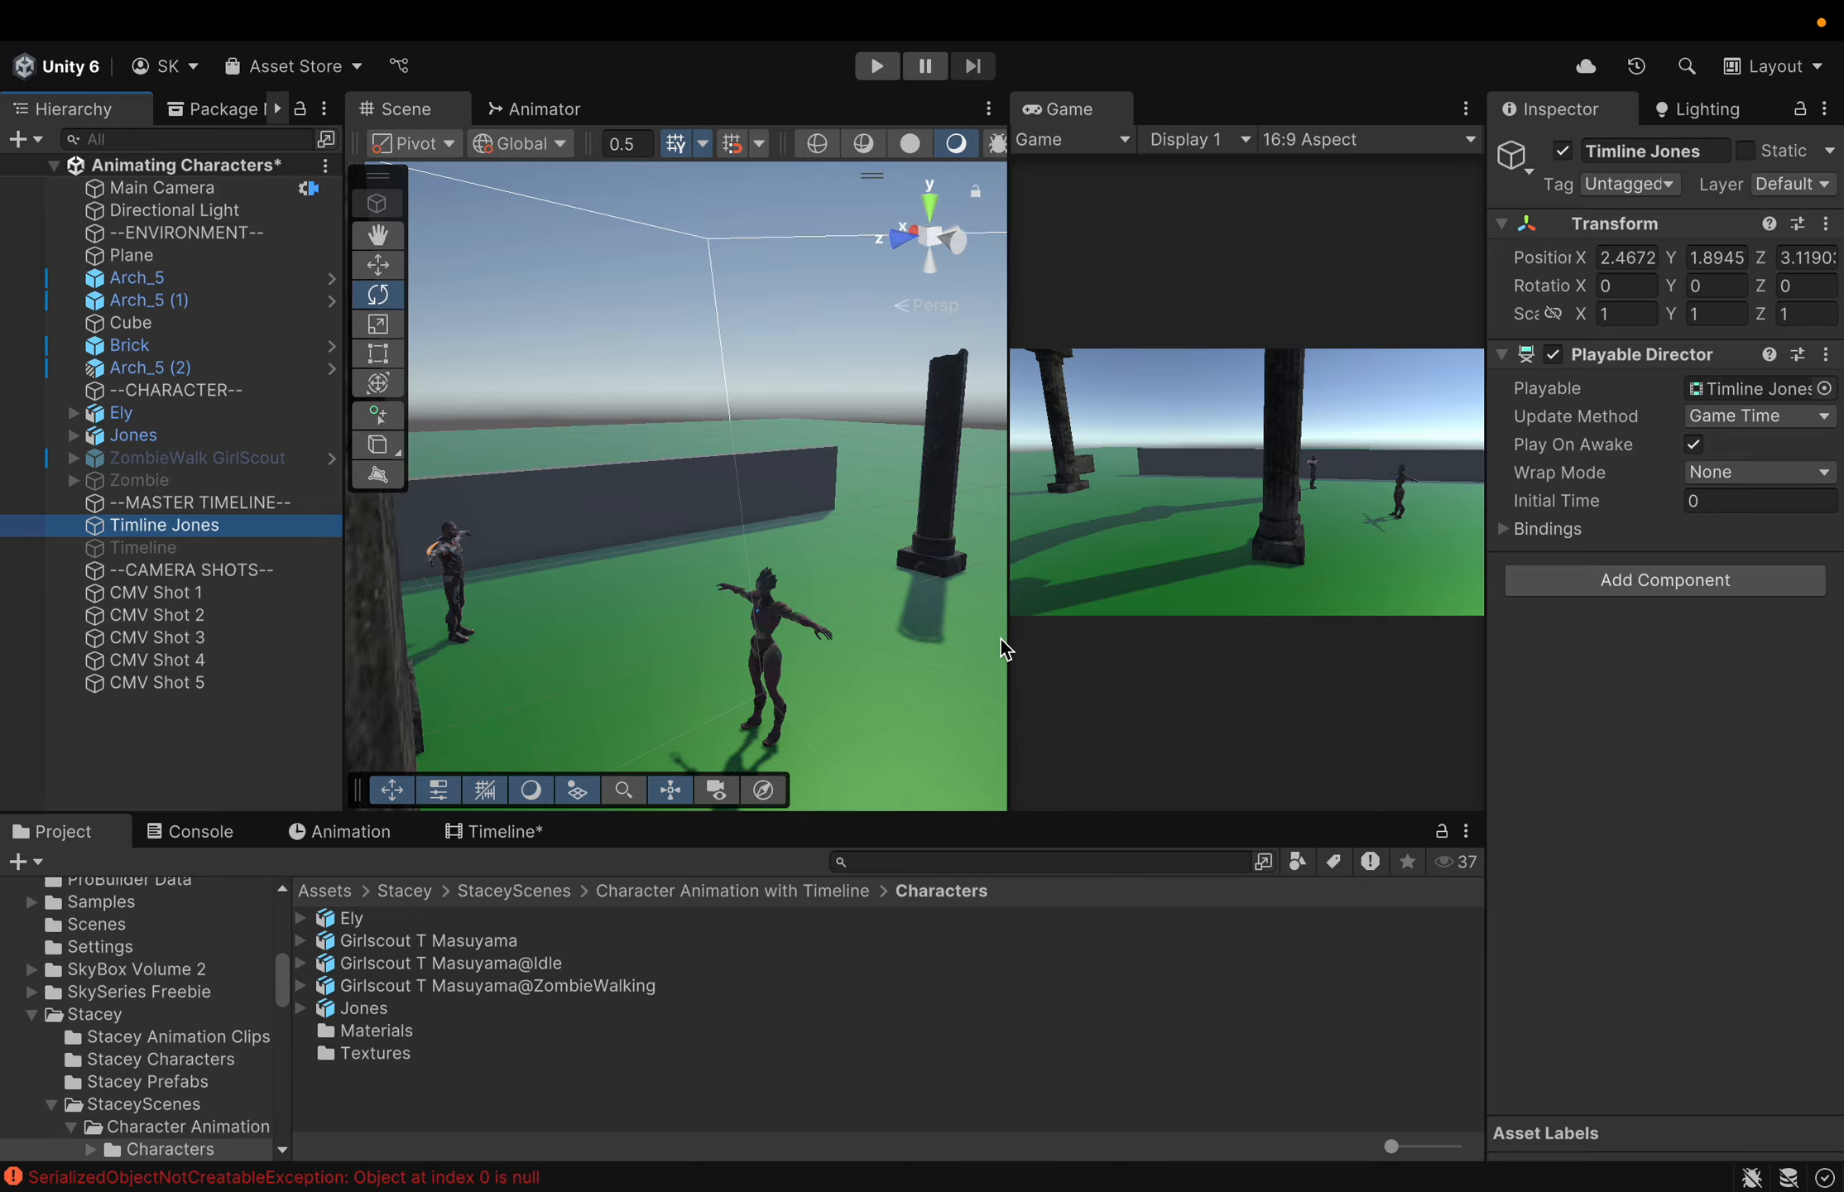
{"action": "left_click", "coordinate": [500, 831]}
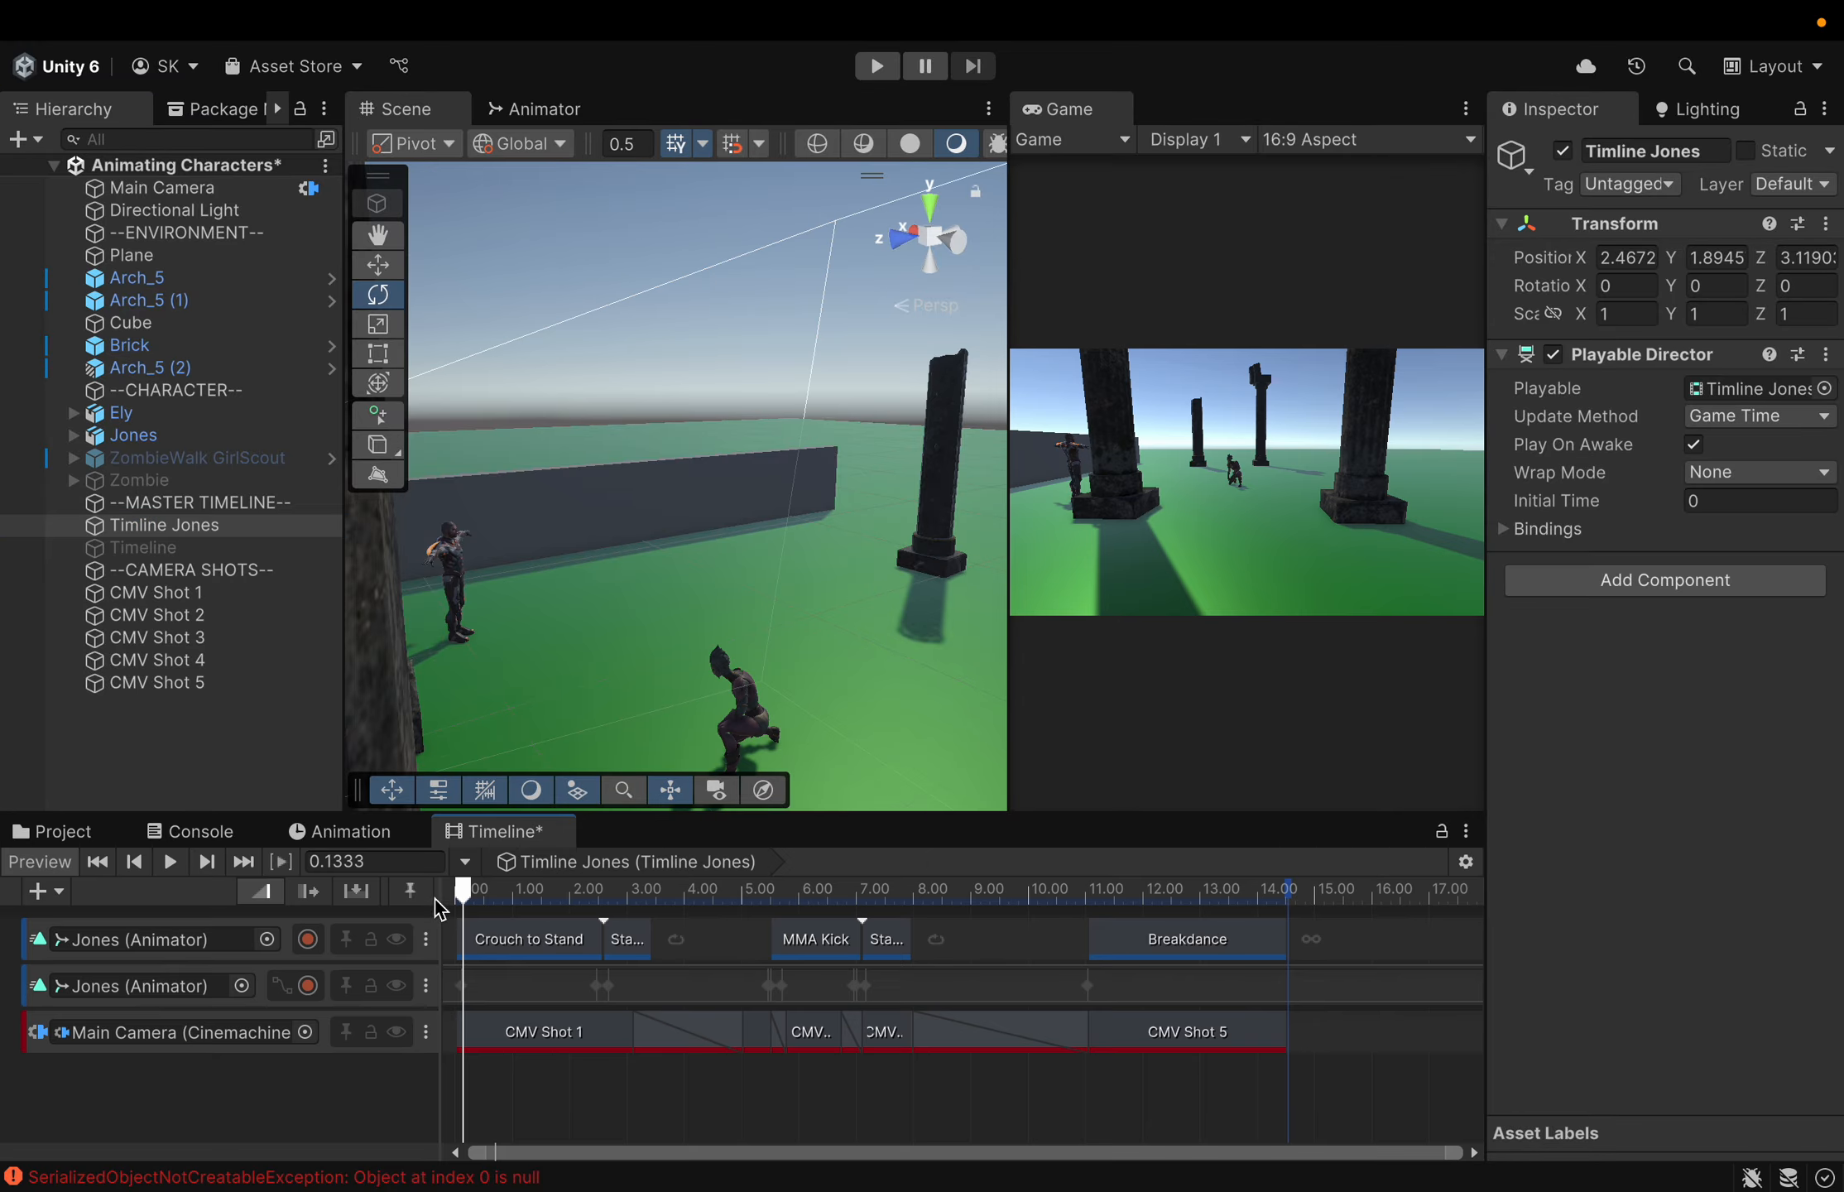
{"action": "mouse_move", "coordinate": [465, 897]}
{"action": "left_mouse_down"}
{"action": "mouse_move", "coordinate": [502, 887]}
{"action": "mouse_move", "coordinate": [457, 894]}
{"action": "left_mouse_up"}
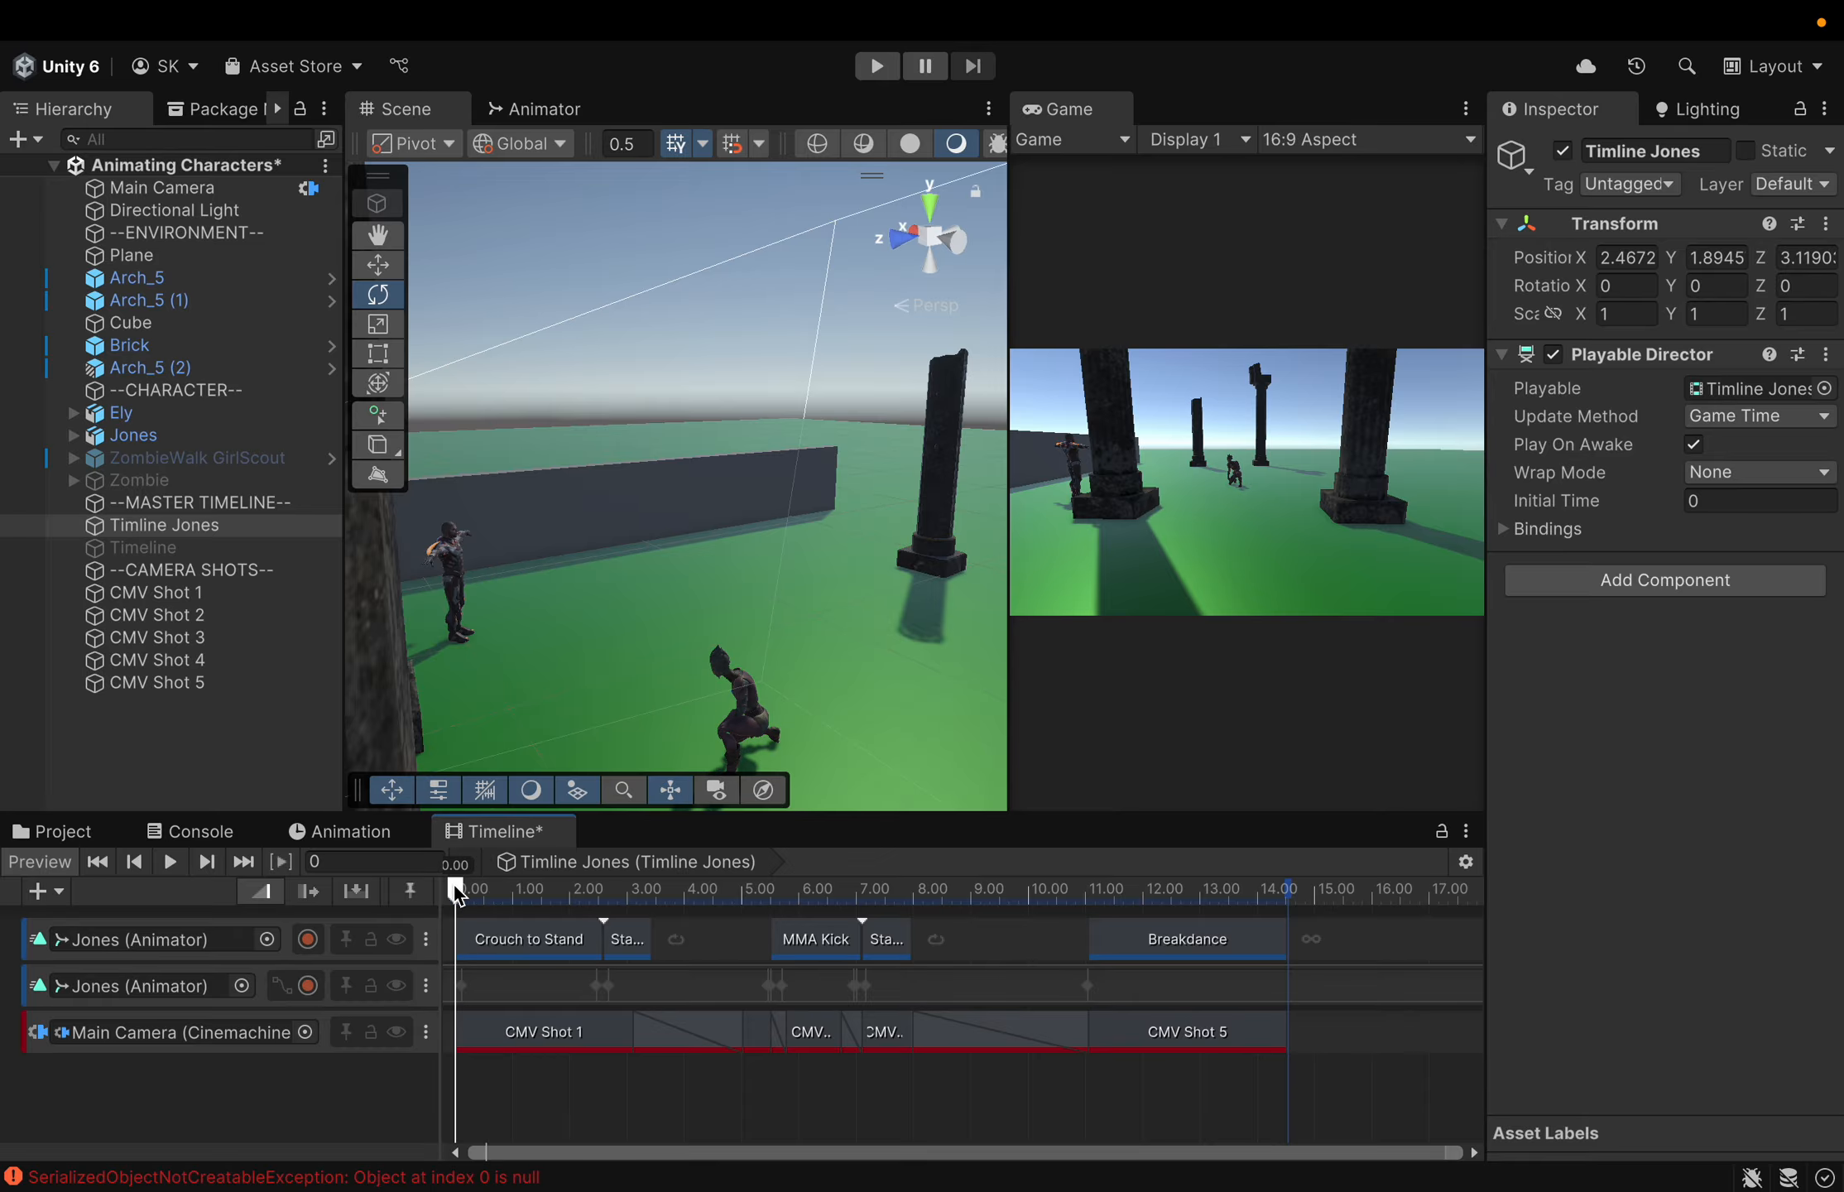
Move Ely along the X axis to about X 21.04, checking the placement against the opening shot of Timline Jones
{"action": "left_click", "coordinate": [461, 605]}
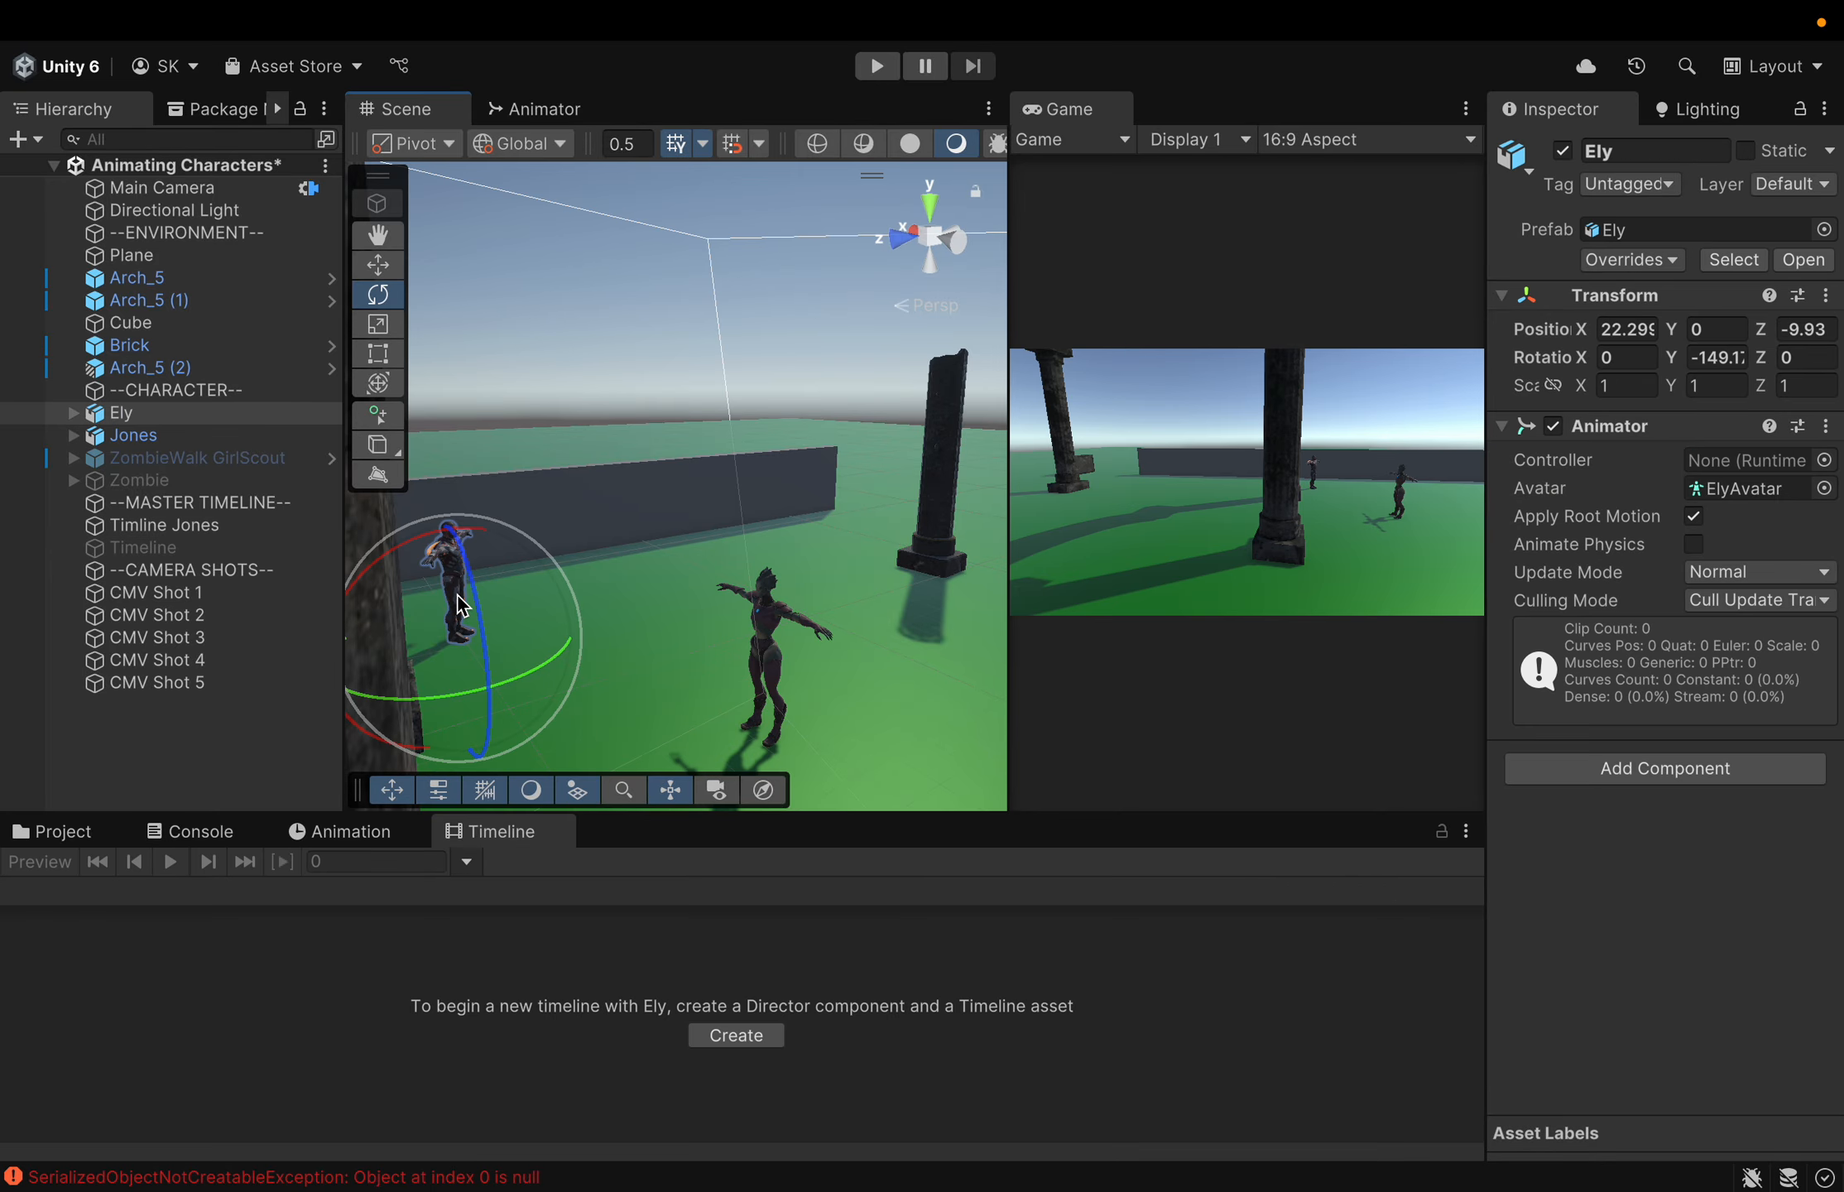
{"action": "left_click", "coordinate": [379, 272]}
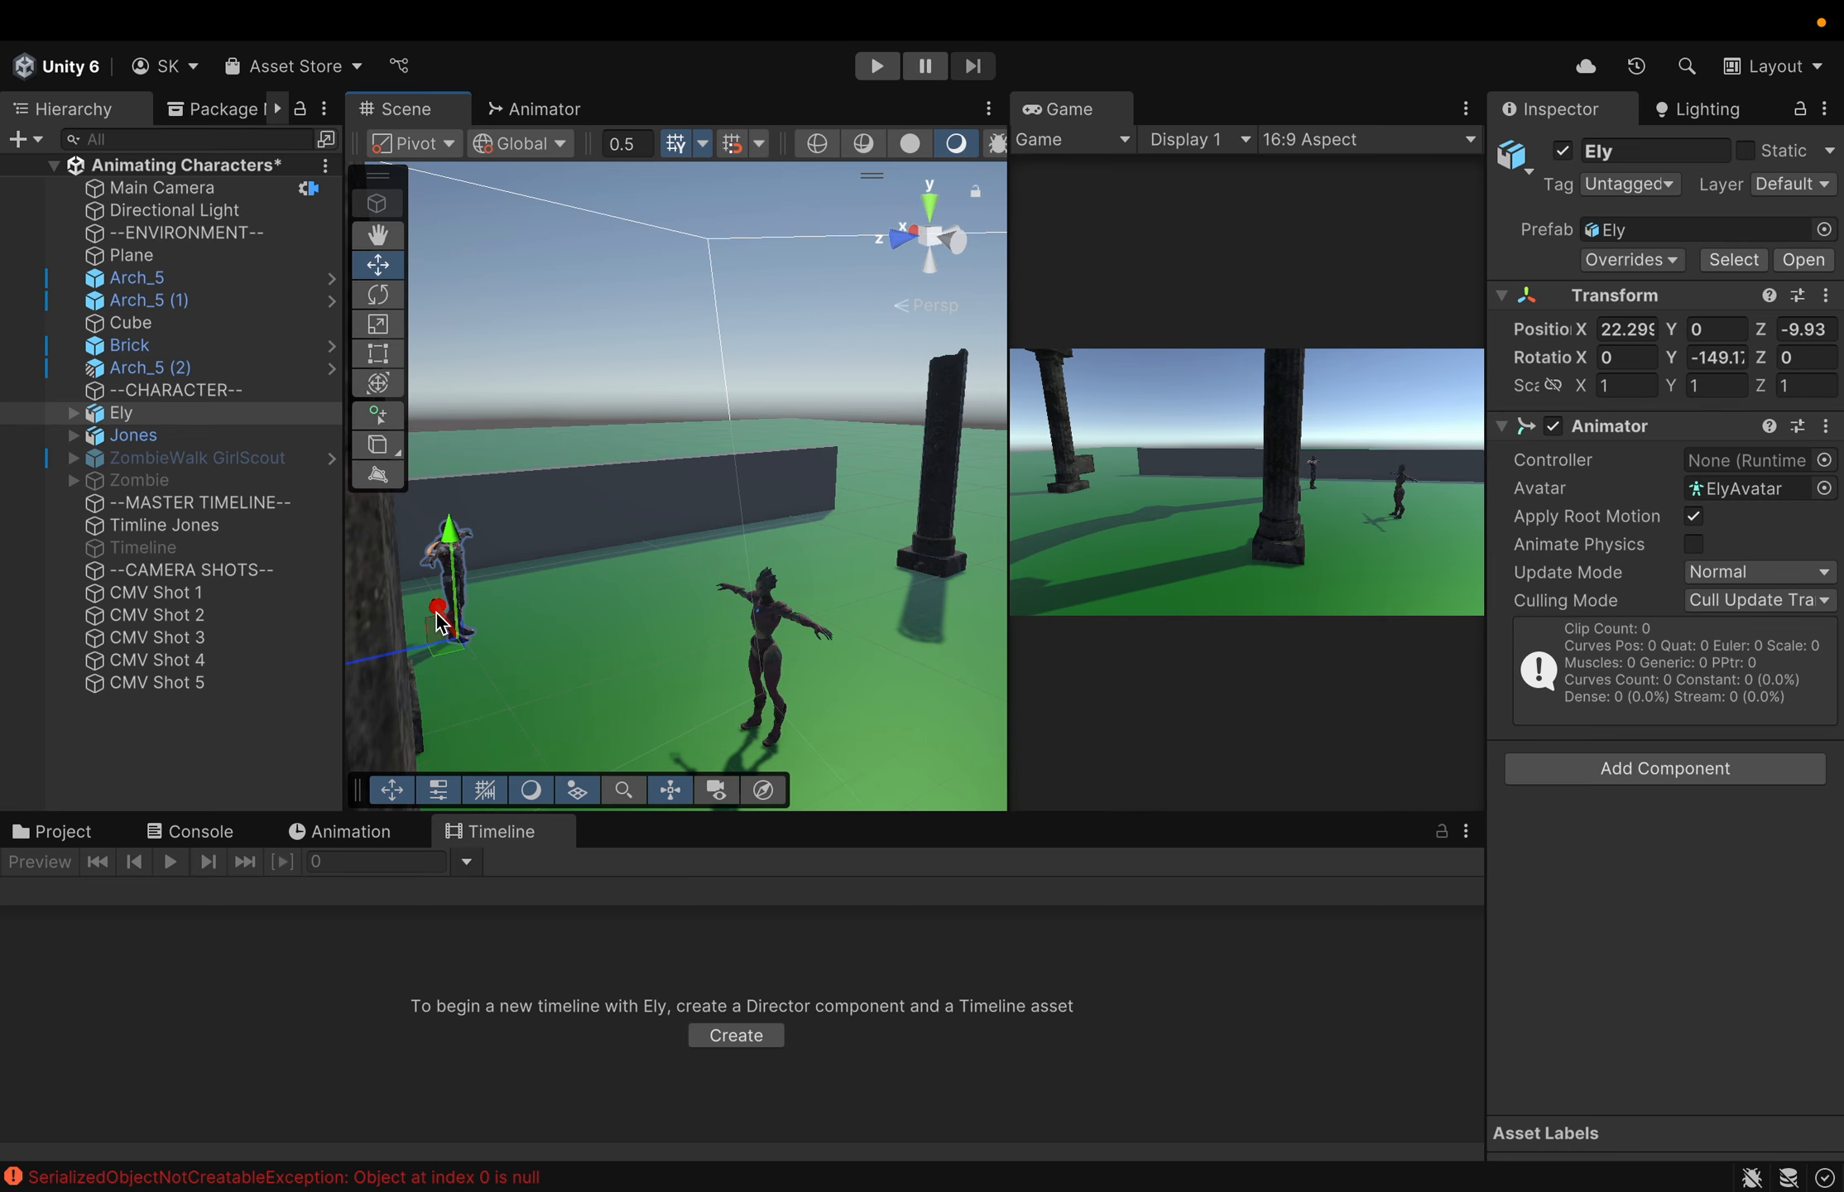
{"action": "left_click_drag", "start_coordinate": [441, 622], "coordinate": [491, 651]}
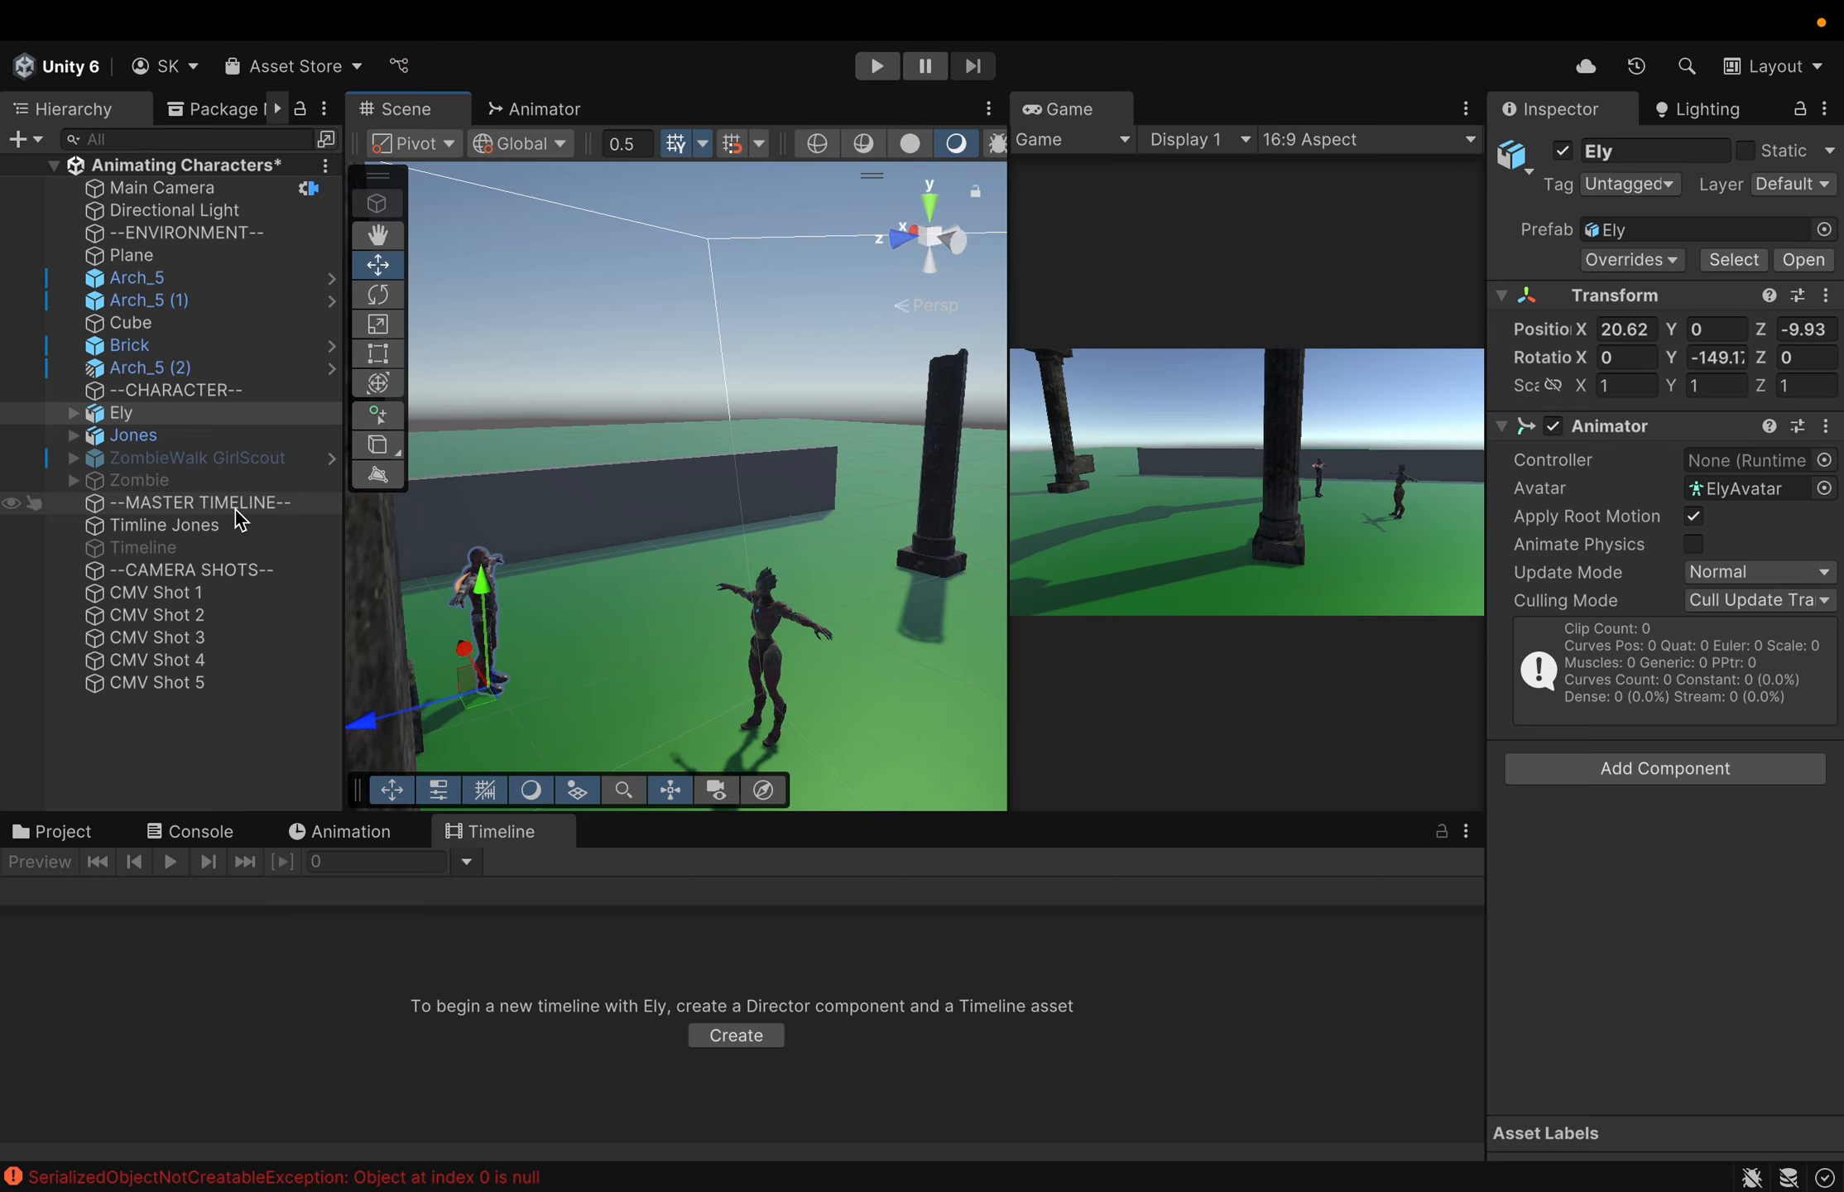
{"action": "left_click", "coordinate": [217, 530]}
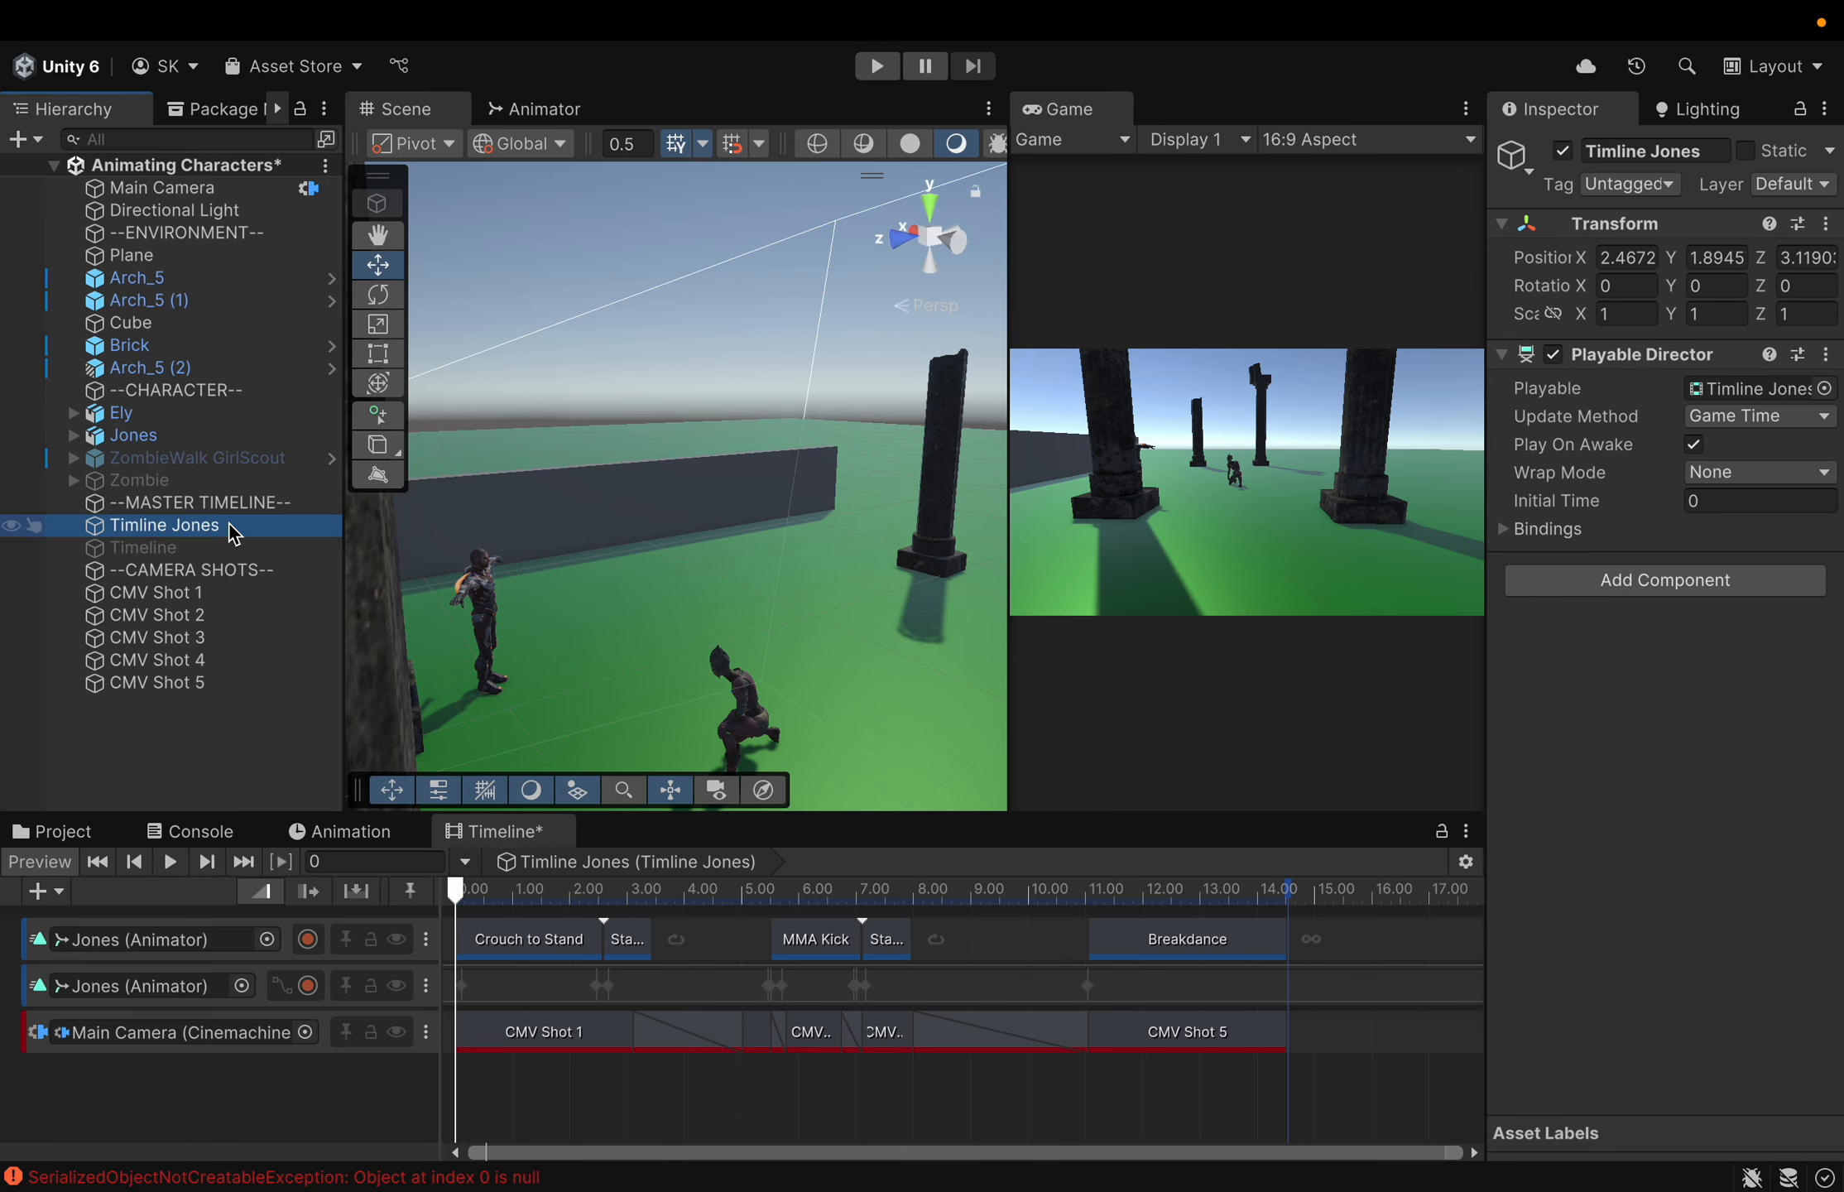
{"action": "left_click", "coordinate": [465, 605]}
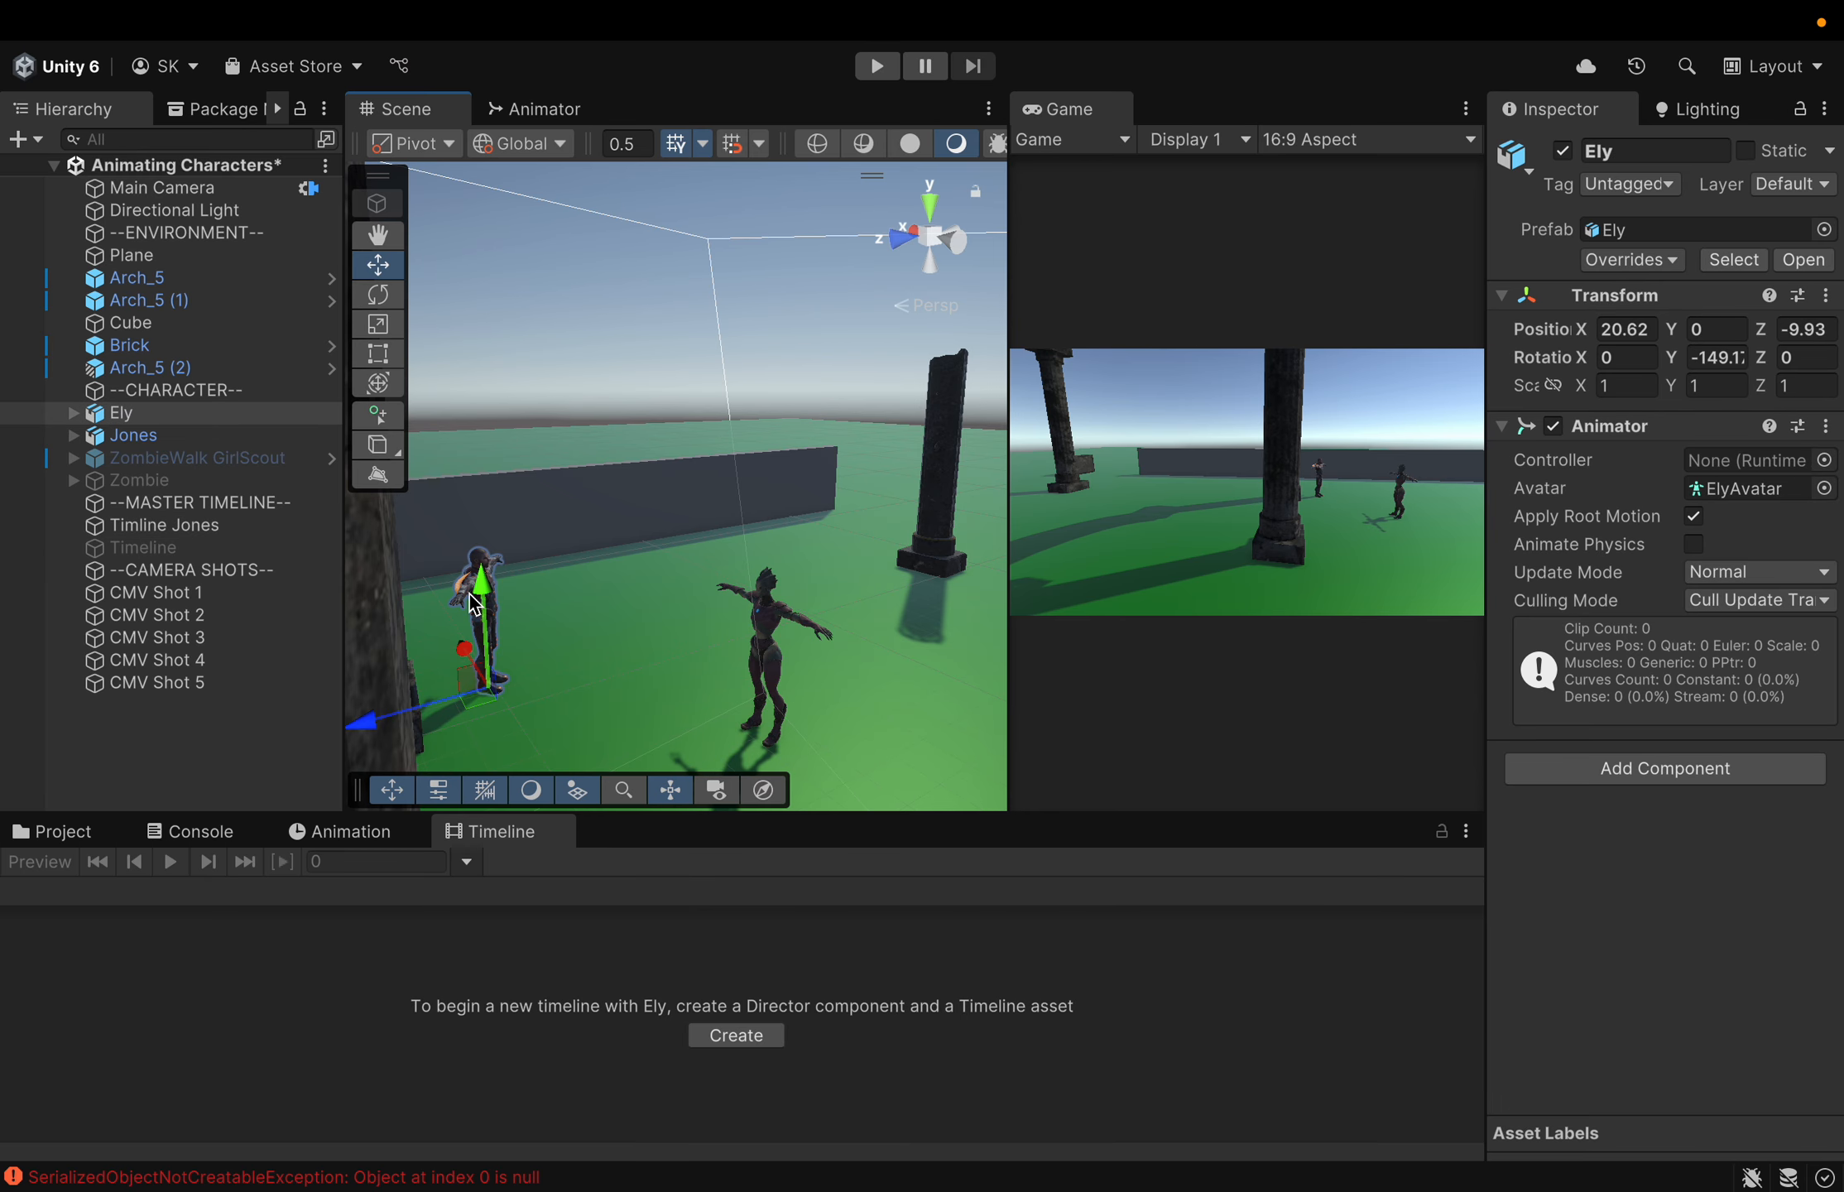
{"action": "left_click_drag", "start_coordinate": [465, 650], "coordinate": [453, 639]}
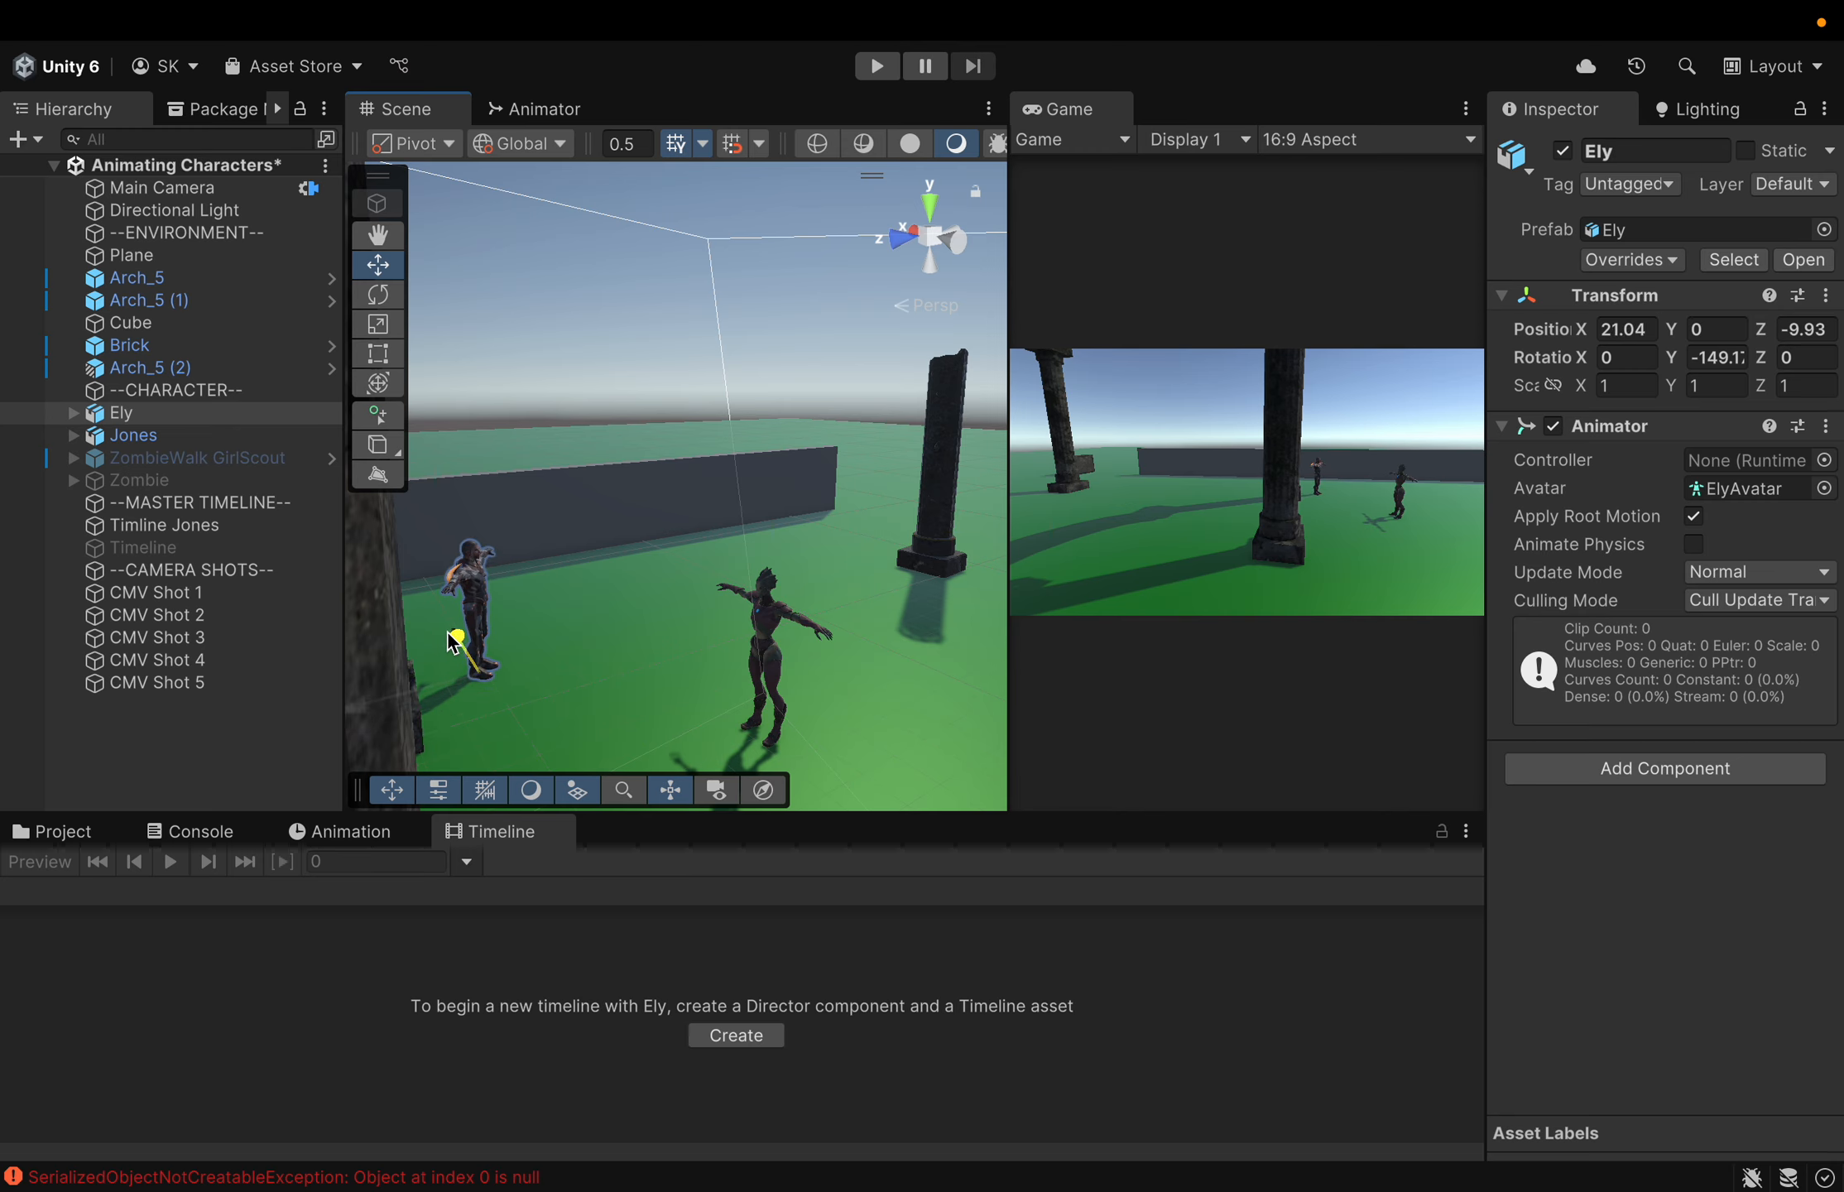
{"action": "left_click", "coordinate": [235, 509]}
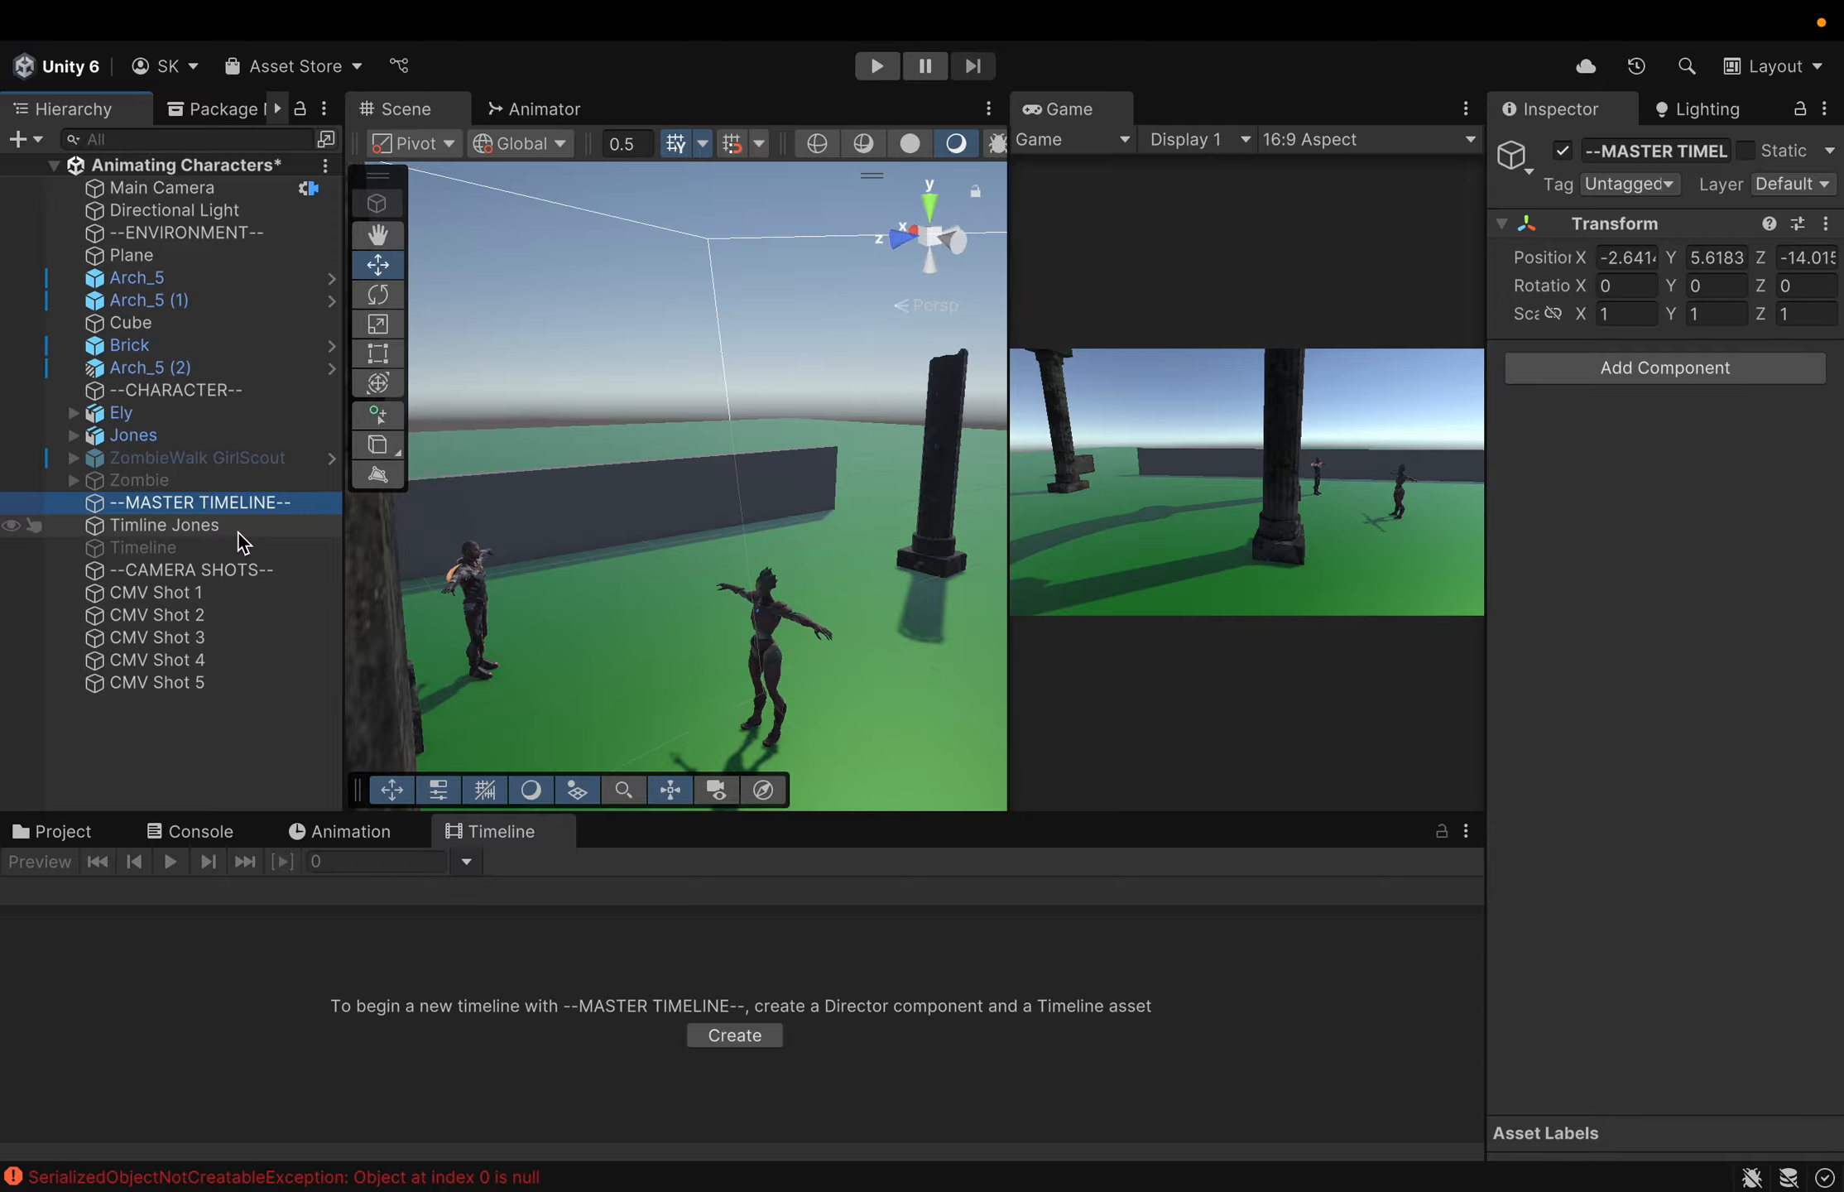
Check the Timline Jones opening shot and copy the position values from Ely's Transform
{"action": "left_click", "coordinate": [237, 533]}
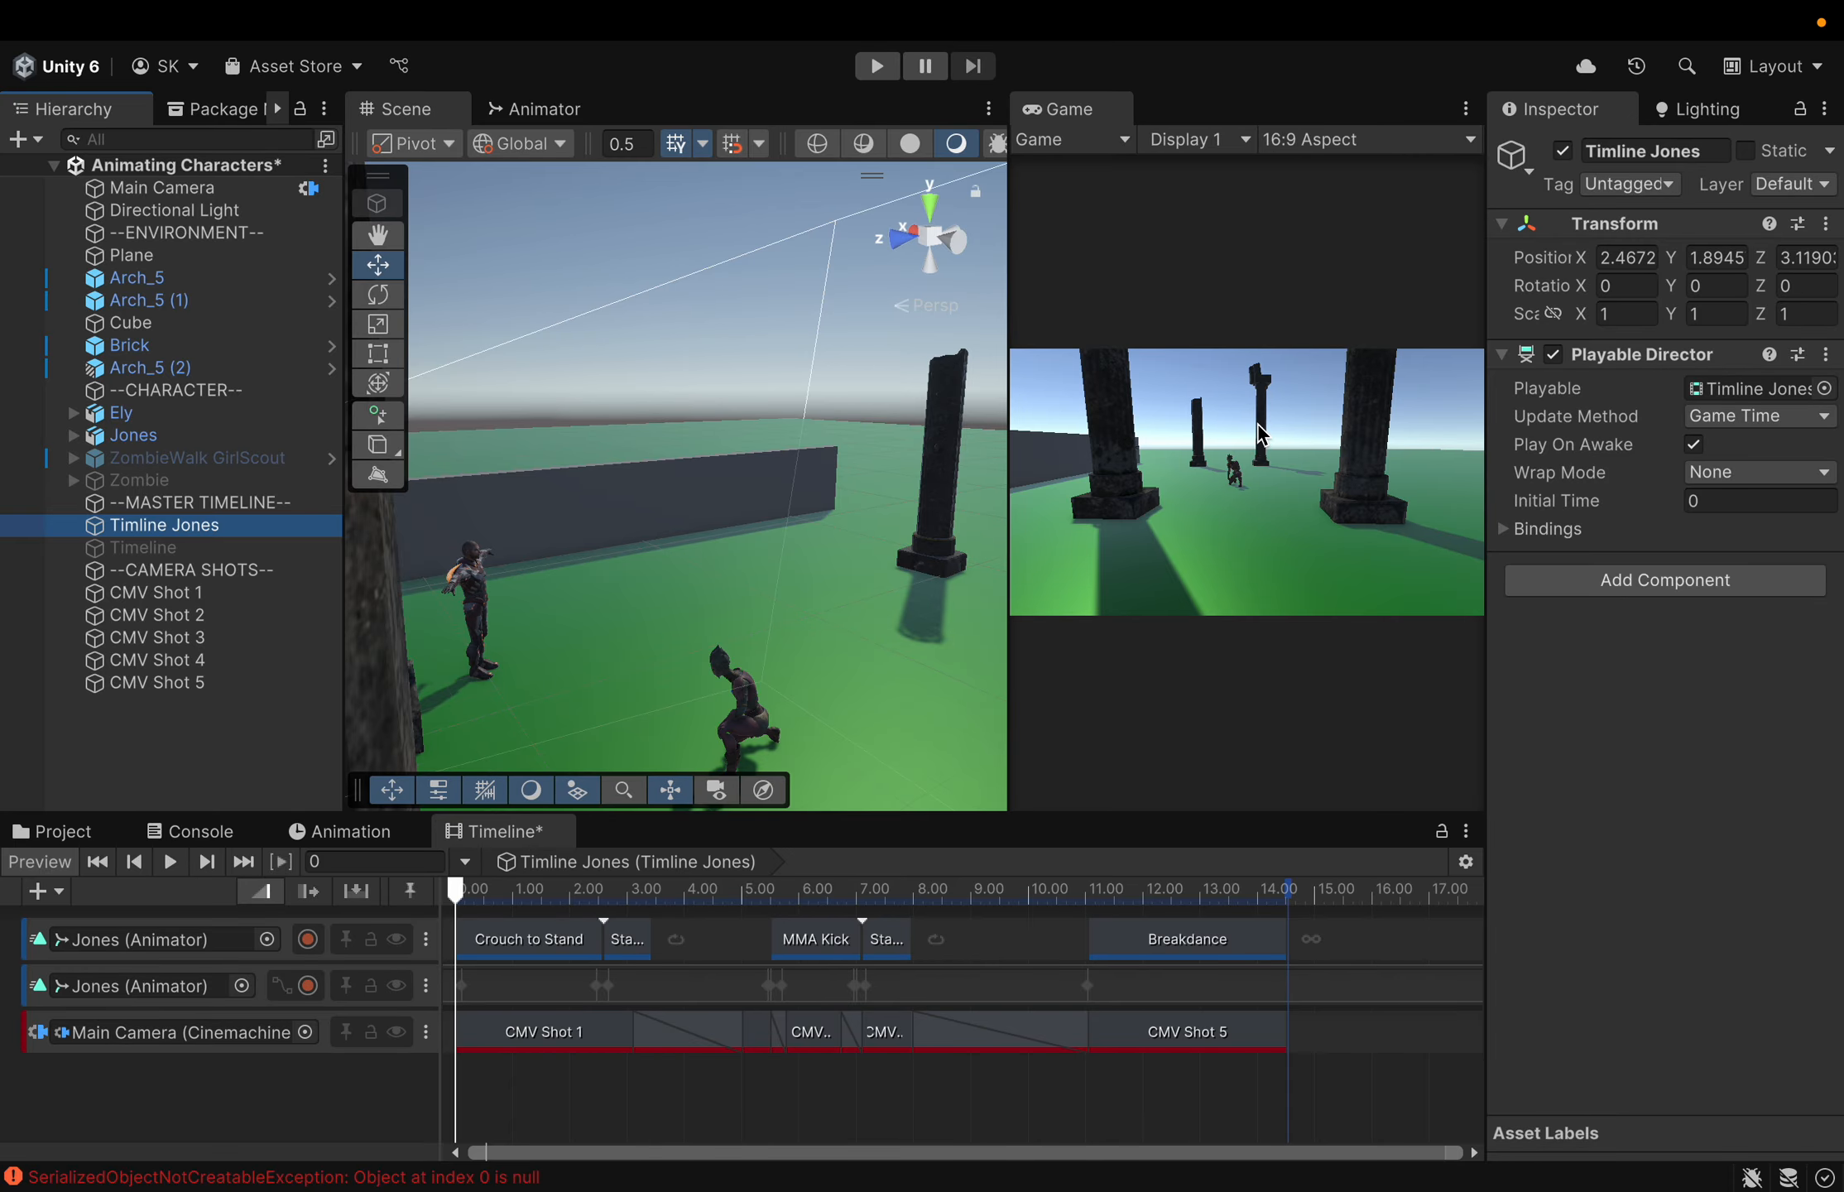
{"action": "left_click", "coordinate": [476, 606]}
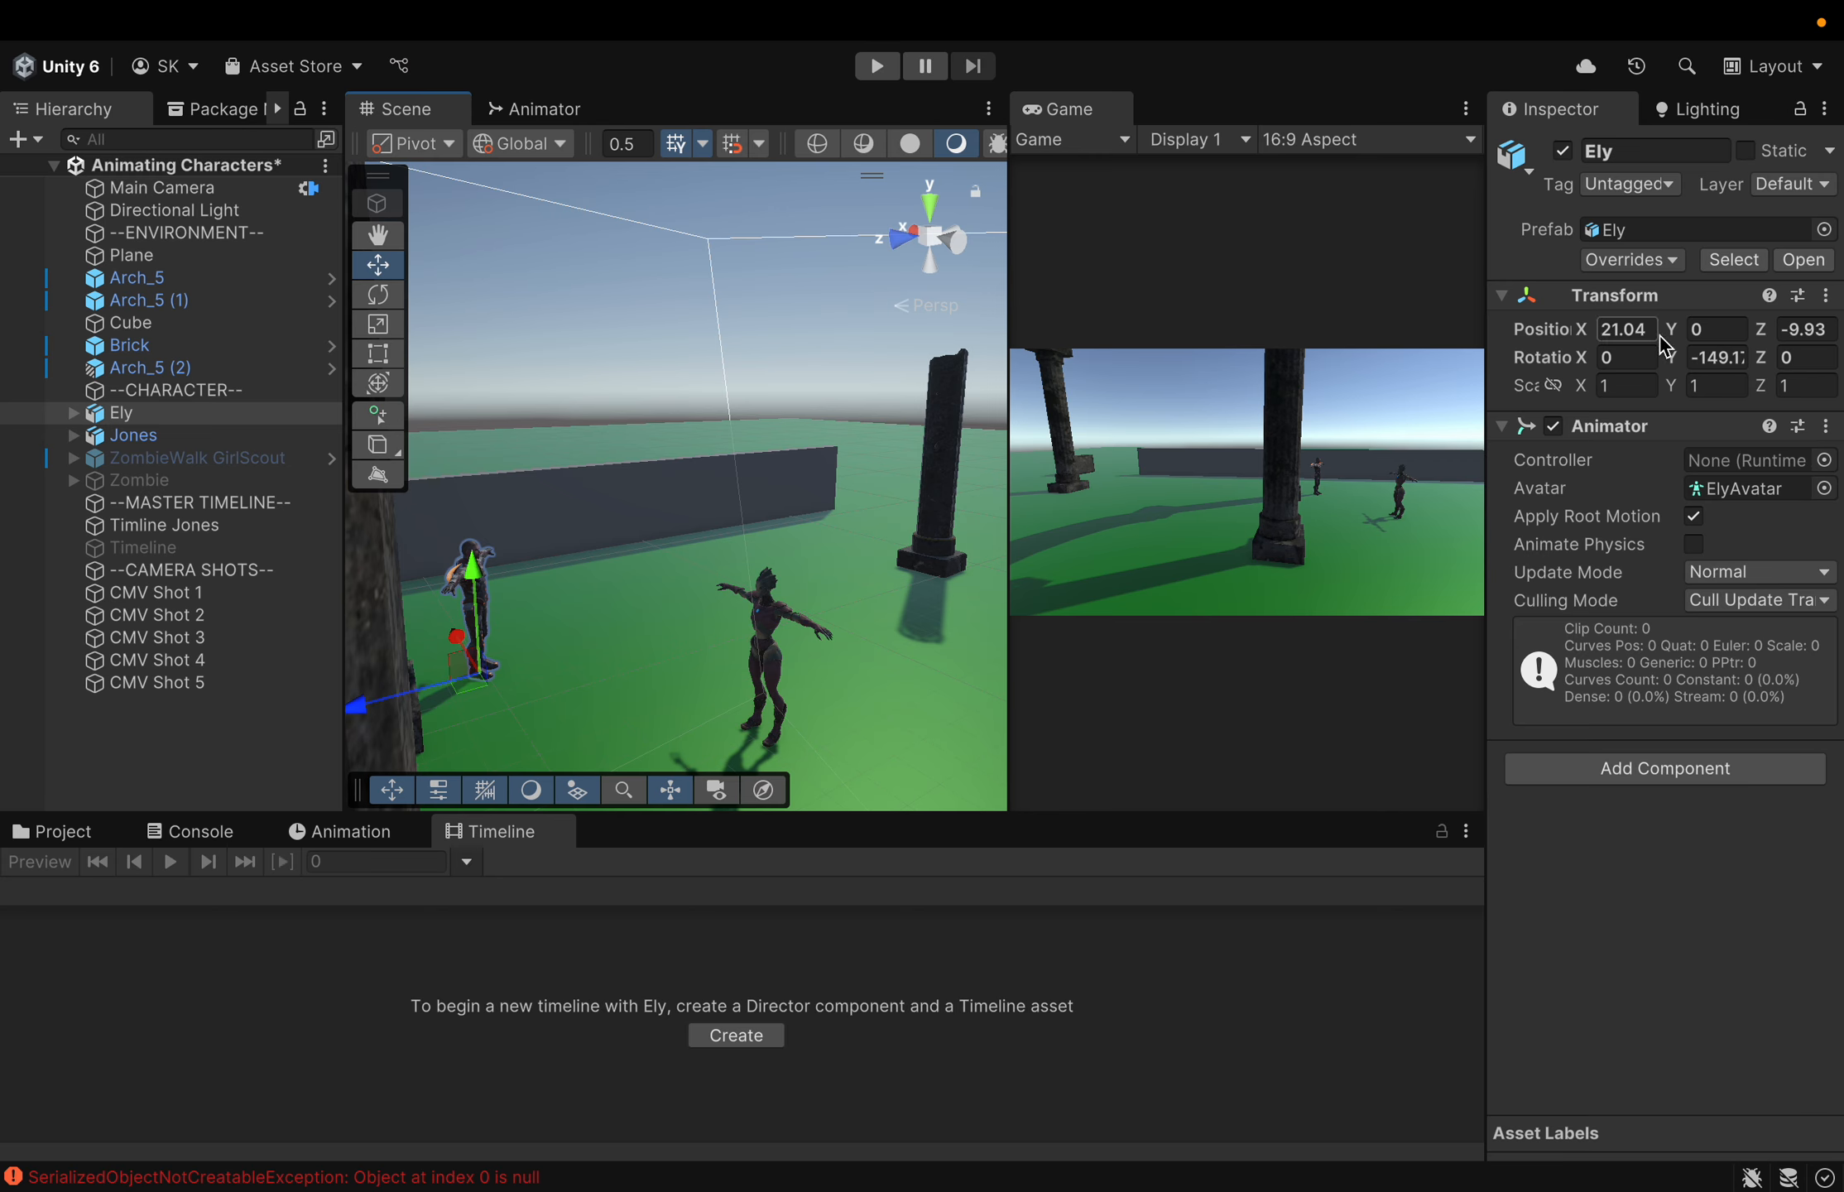
{"action": "left_click", "coordinate": [1826, 297]}
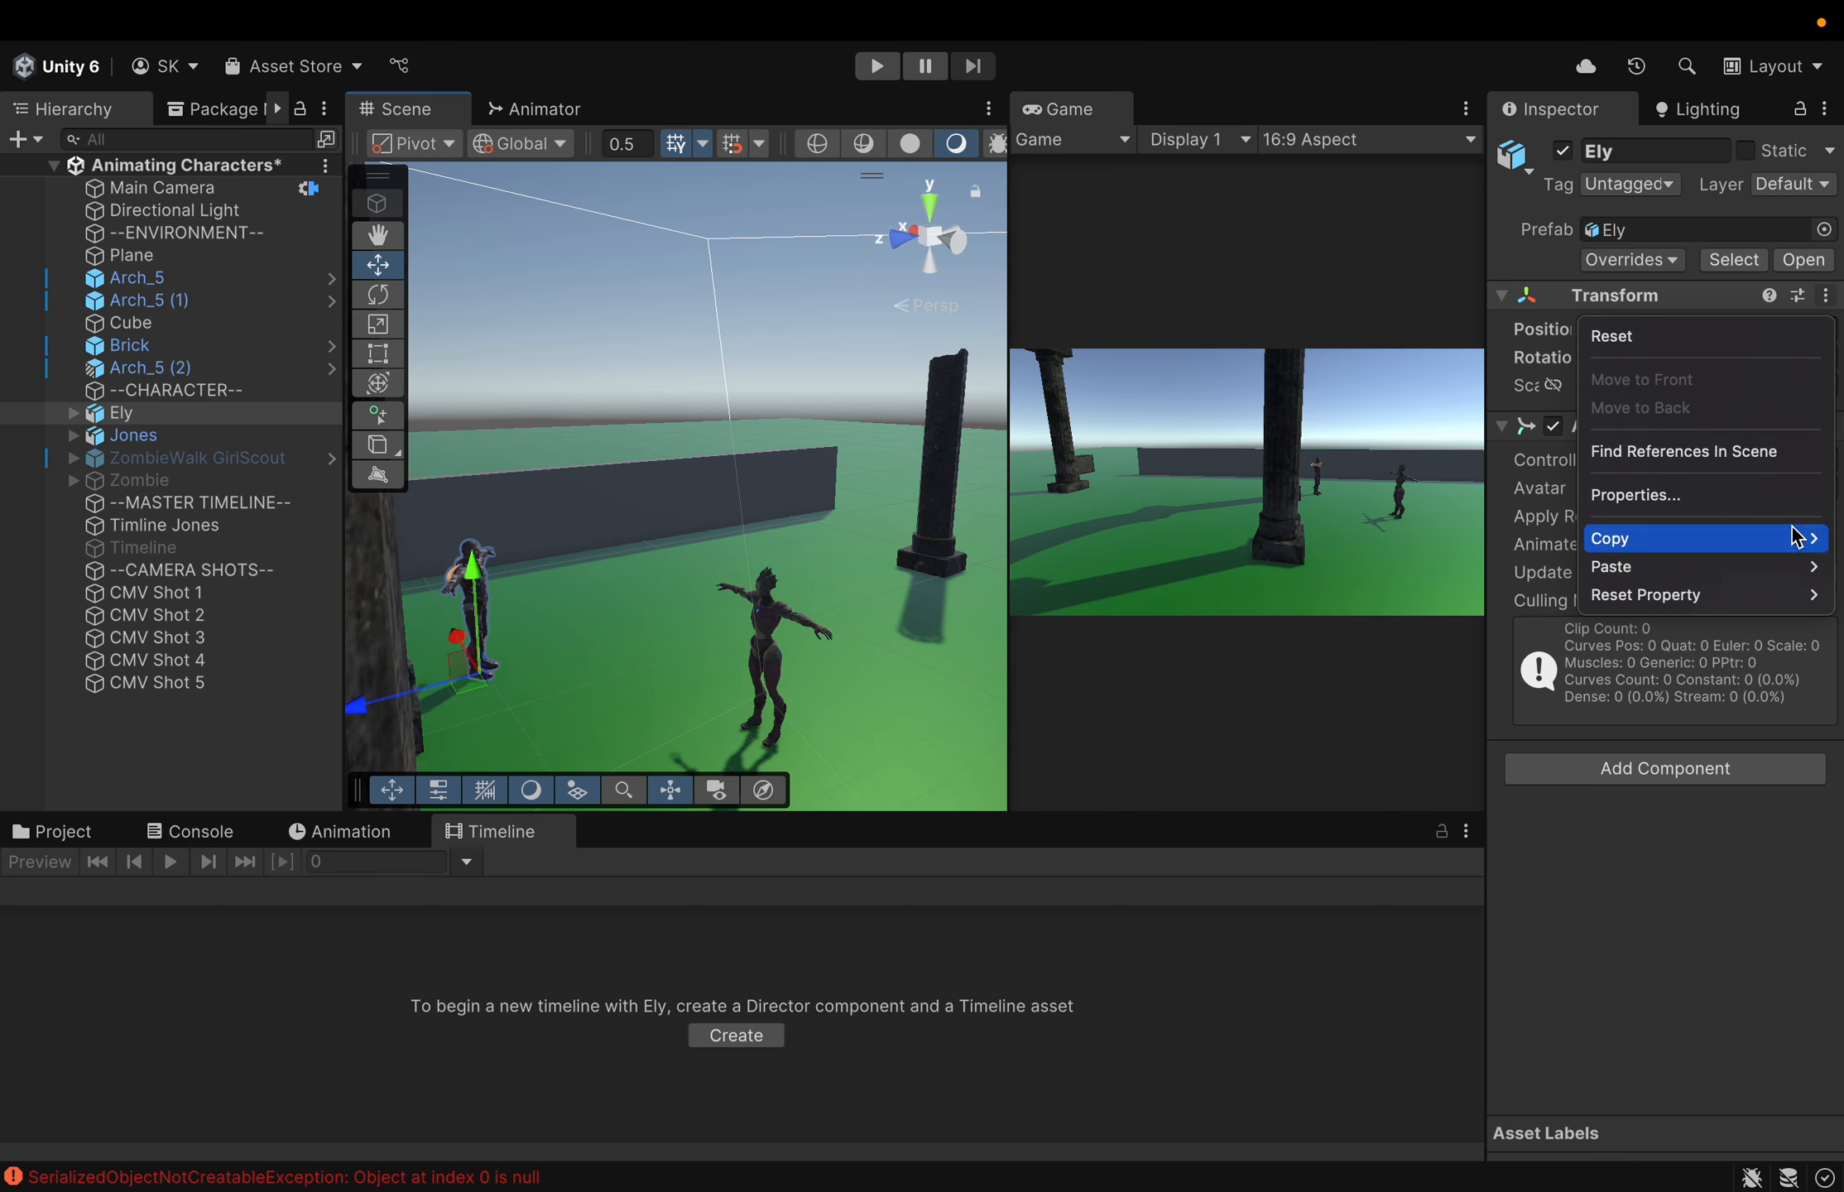
{"action": "mouse_move", "coordinate": [1798, 542]}
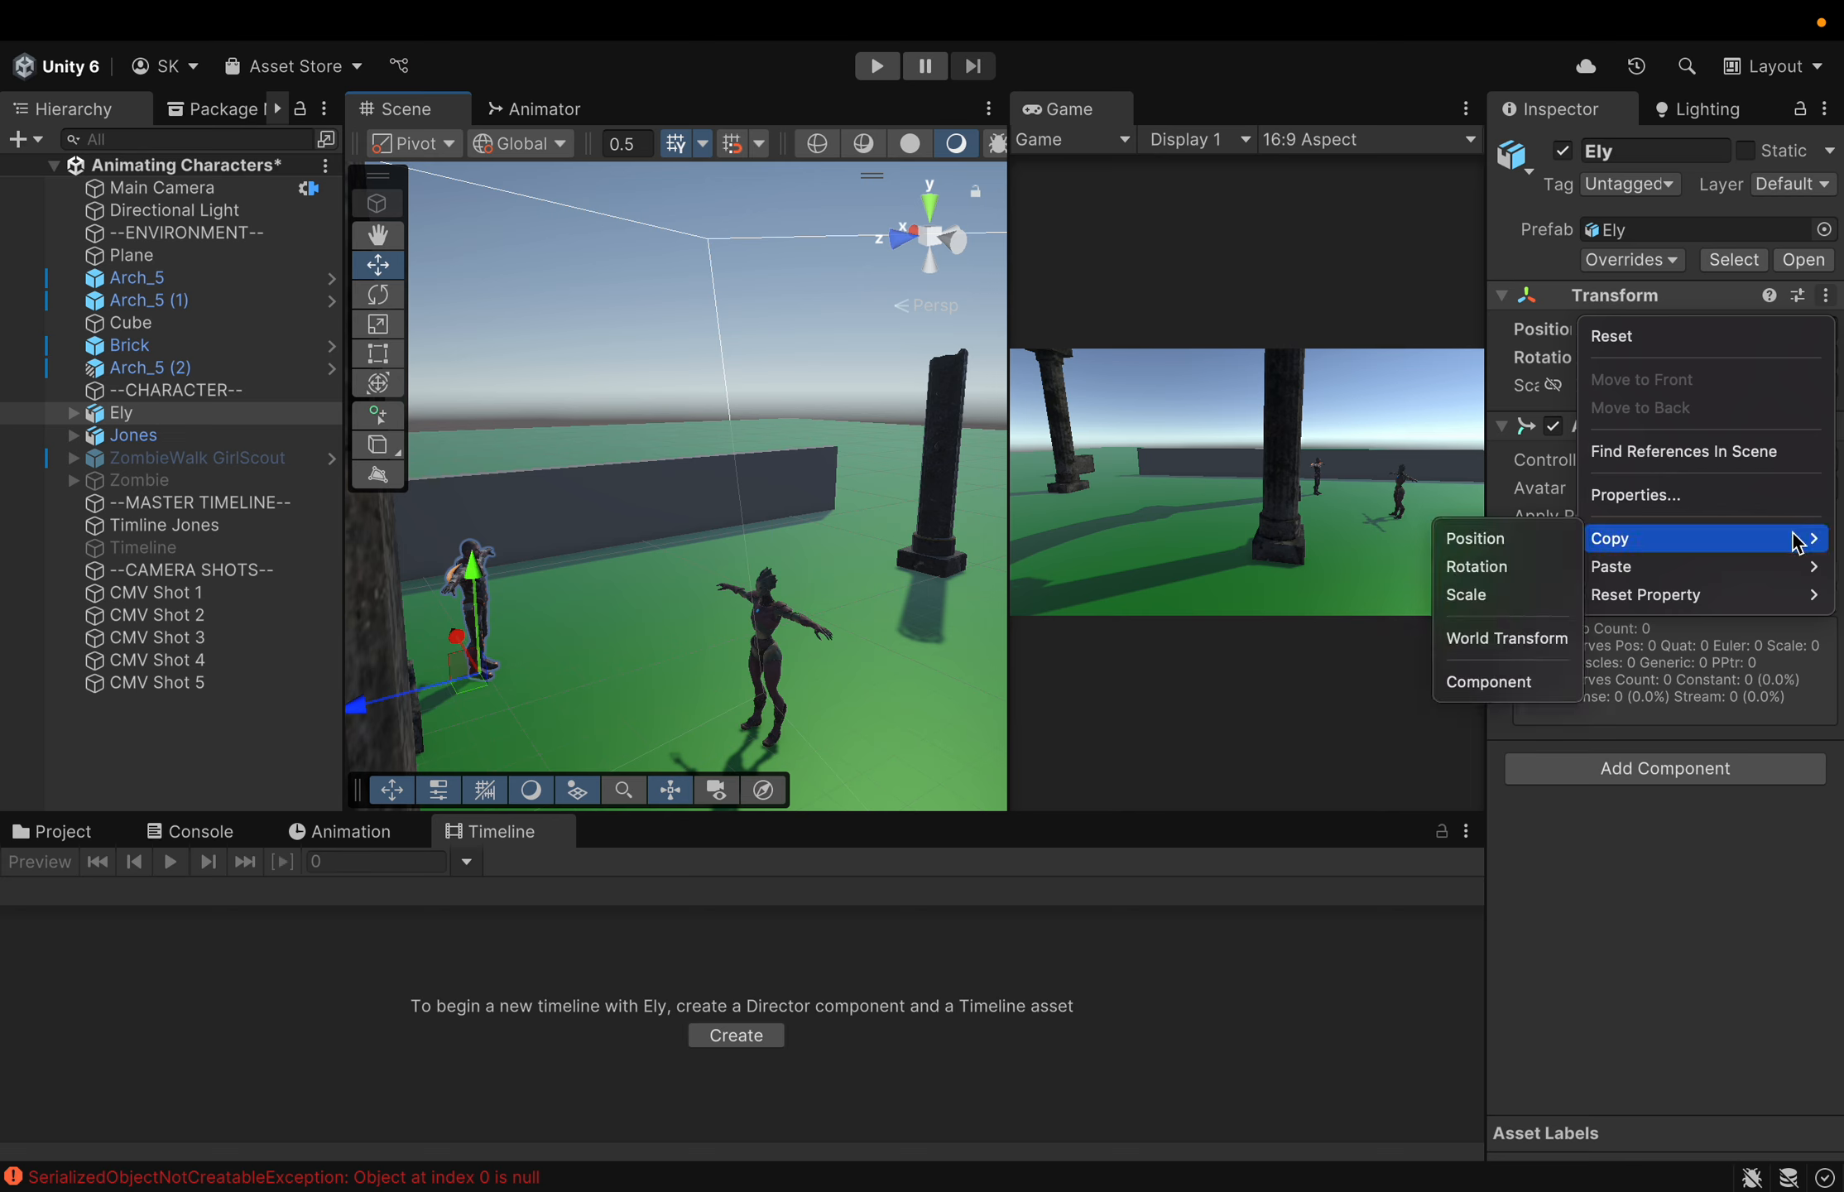
{"action": "left_click", "coordinate": [1514, 546]}
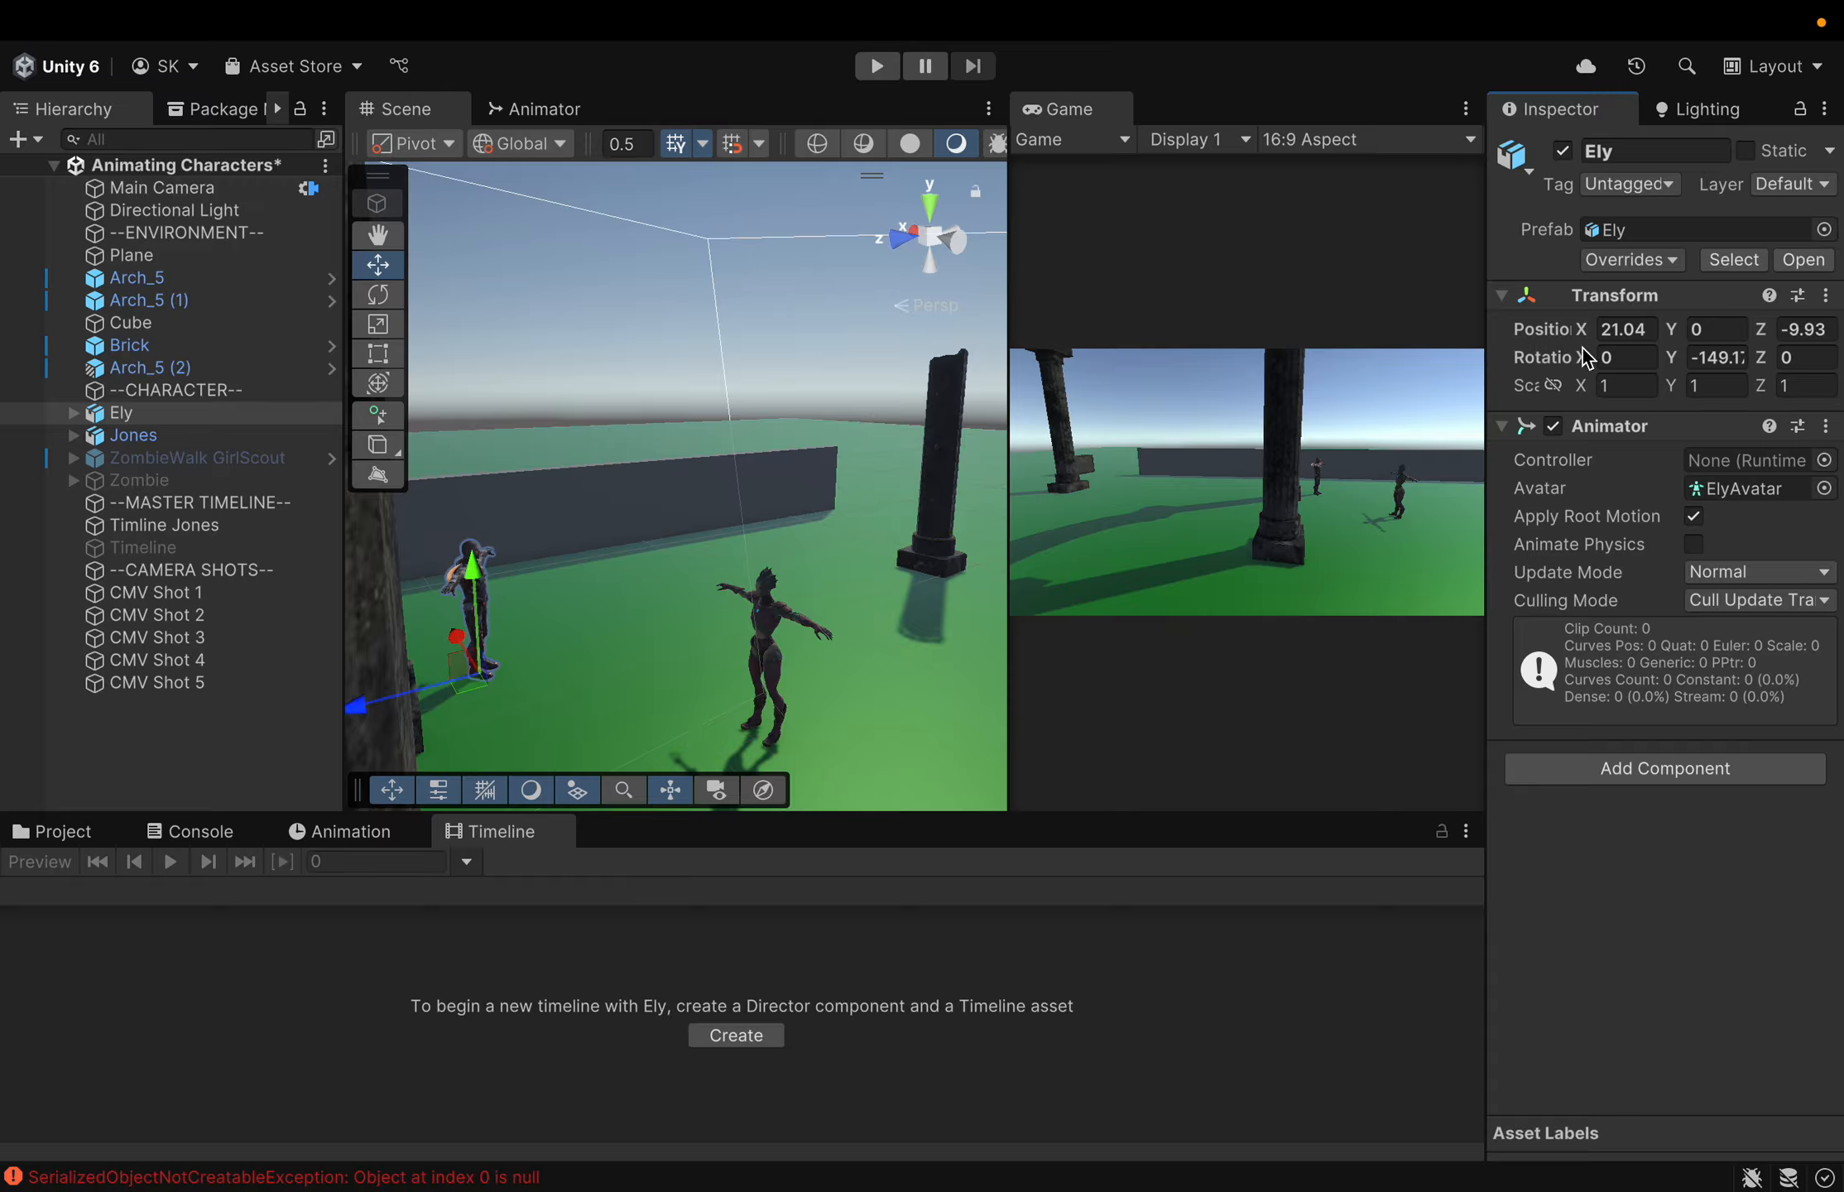
Set Ely's position to X 21 and Z -10 and copy that position
{"action": "left_click", "coordinate": [1647, 331]}
{"action": "type", "text": "21"}
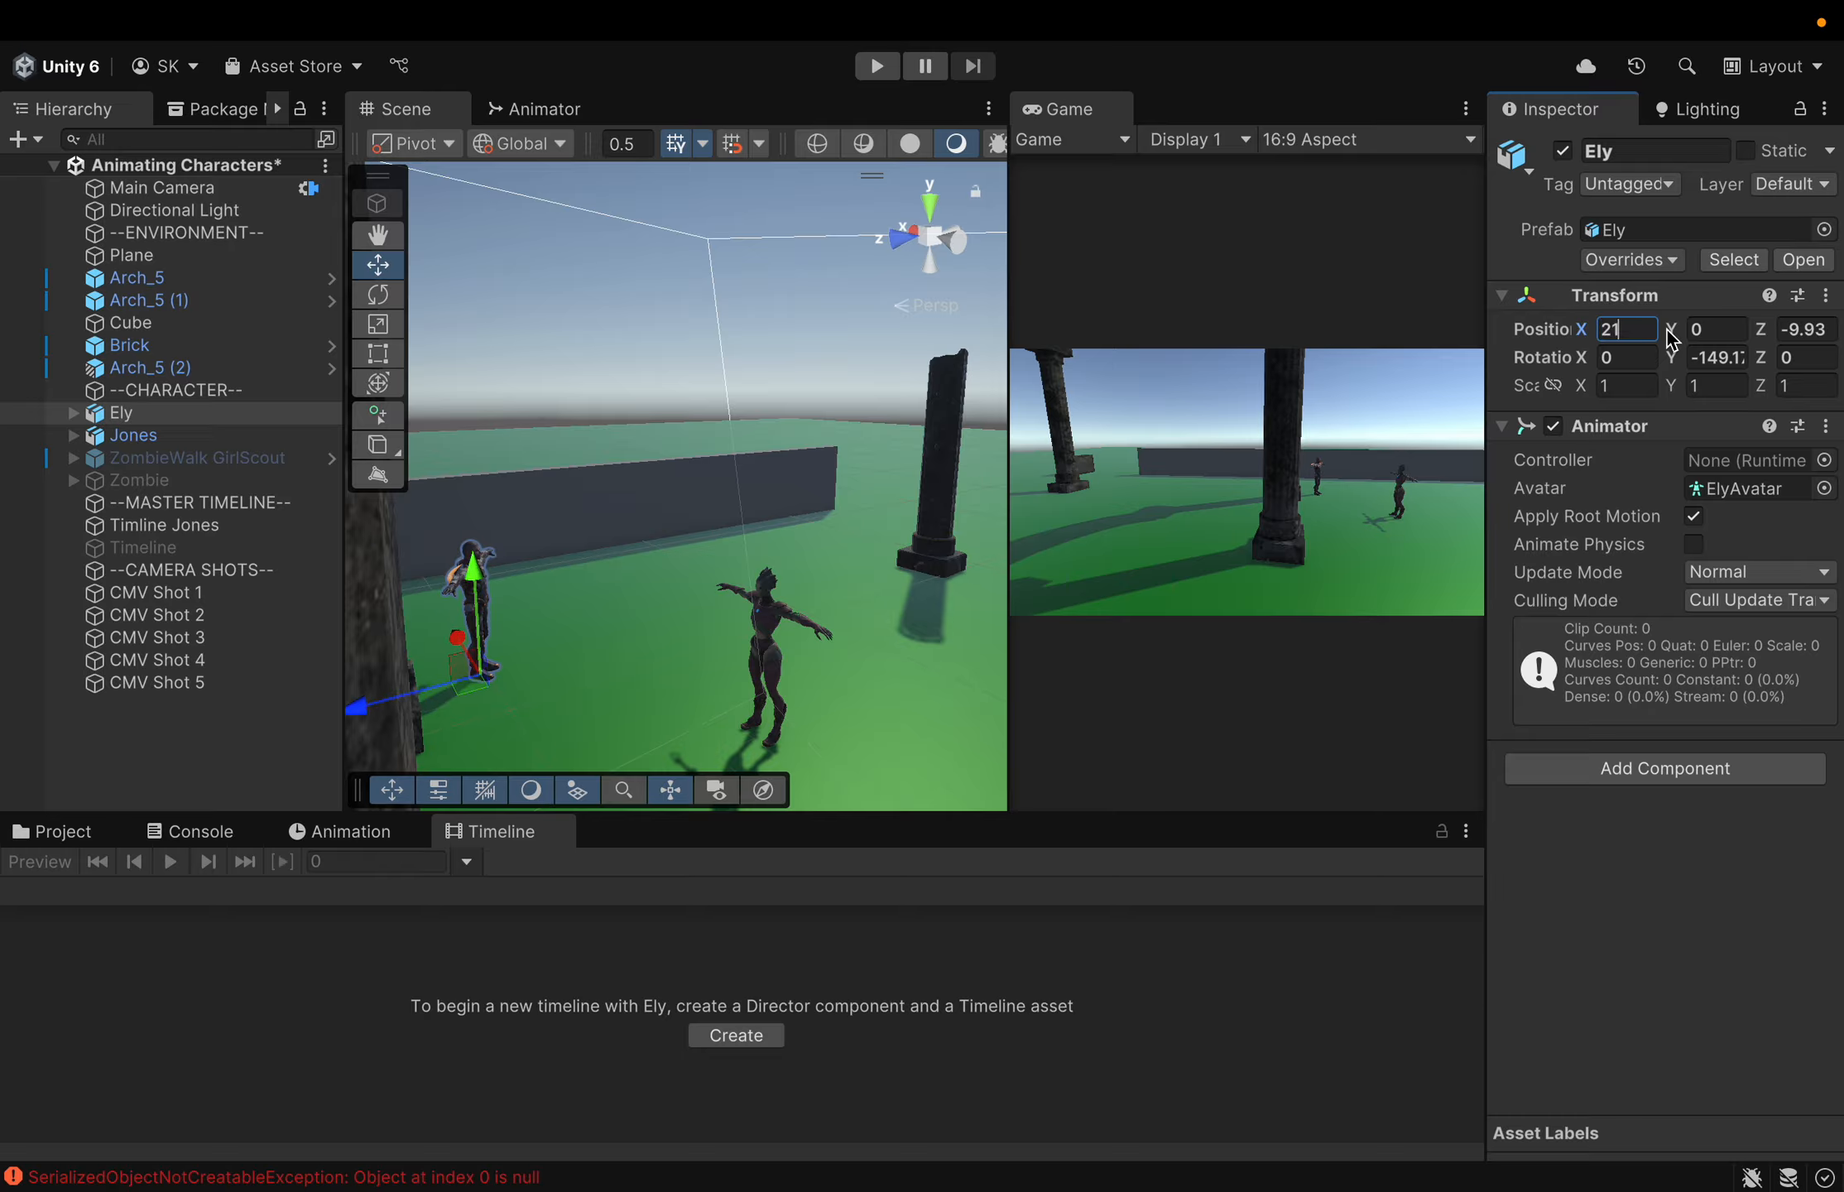
{"action": "left_click", "coordinate": [1823, 330]}
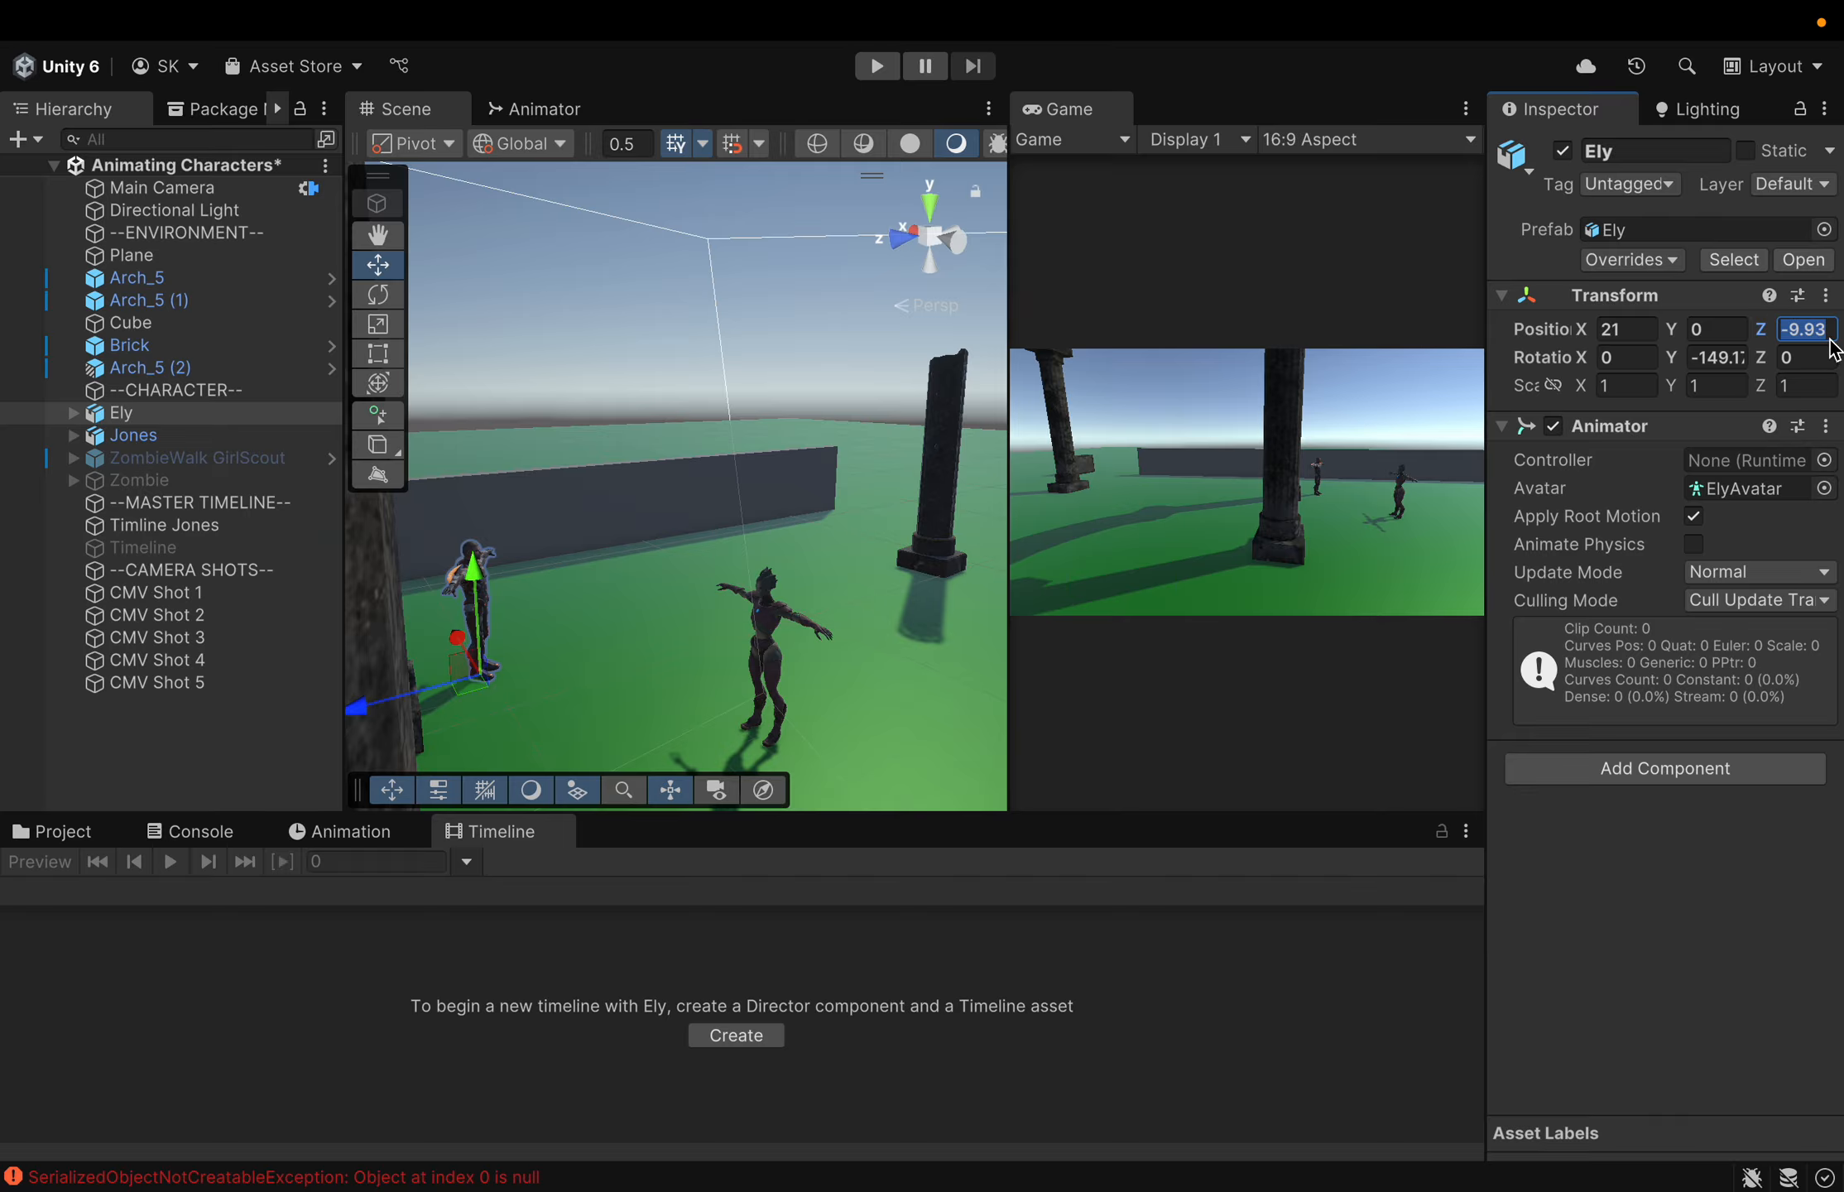
{"action": "left_click", "coordinate": [1828, 335]}
{"action": "key", "text": "BackSpace"}
{"action": "key", "text": "BackSpace"}
{"action": "type", "text": "10"}
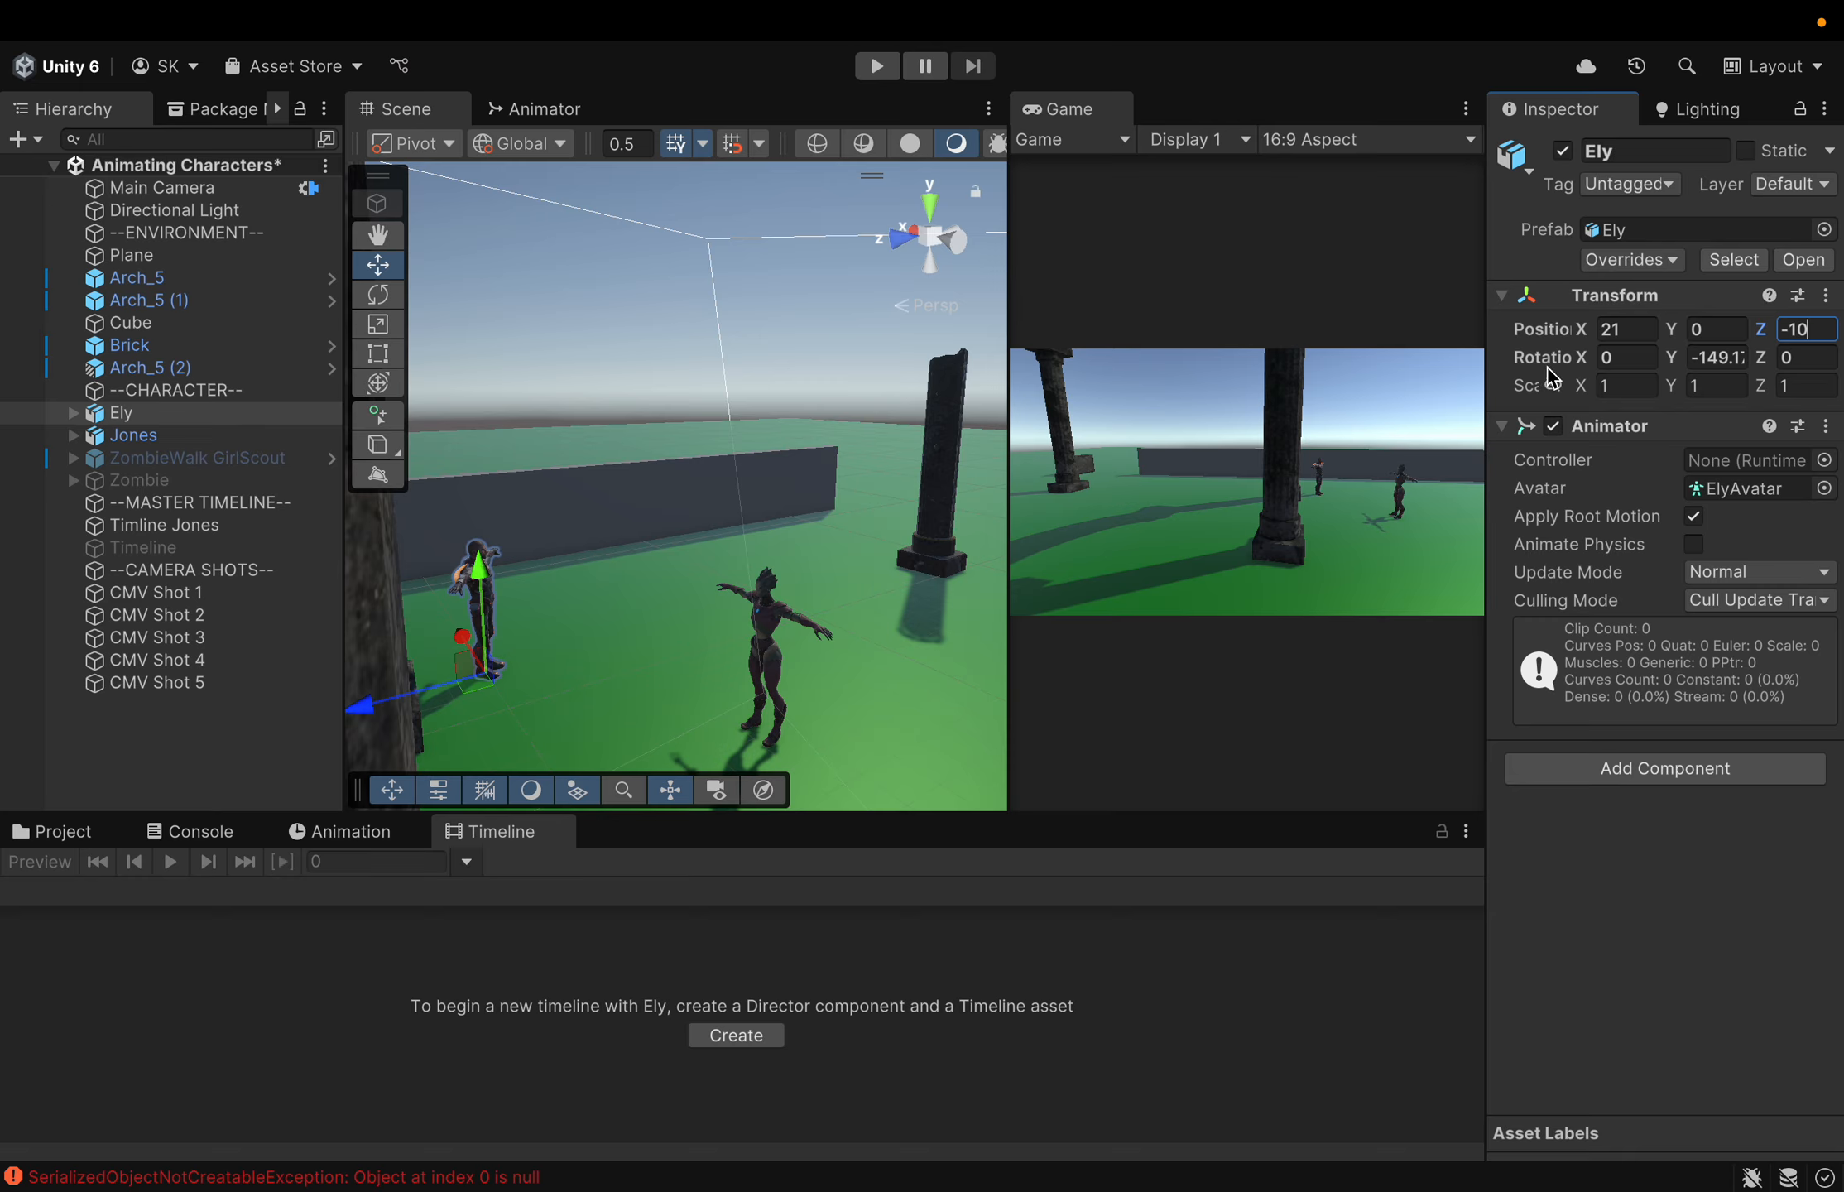
{"action": "left_click", "coordinate": [1826, 298]}
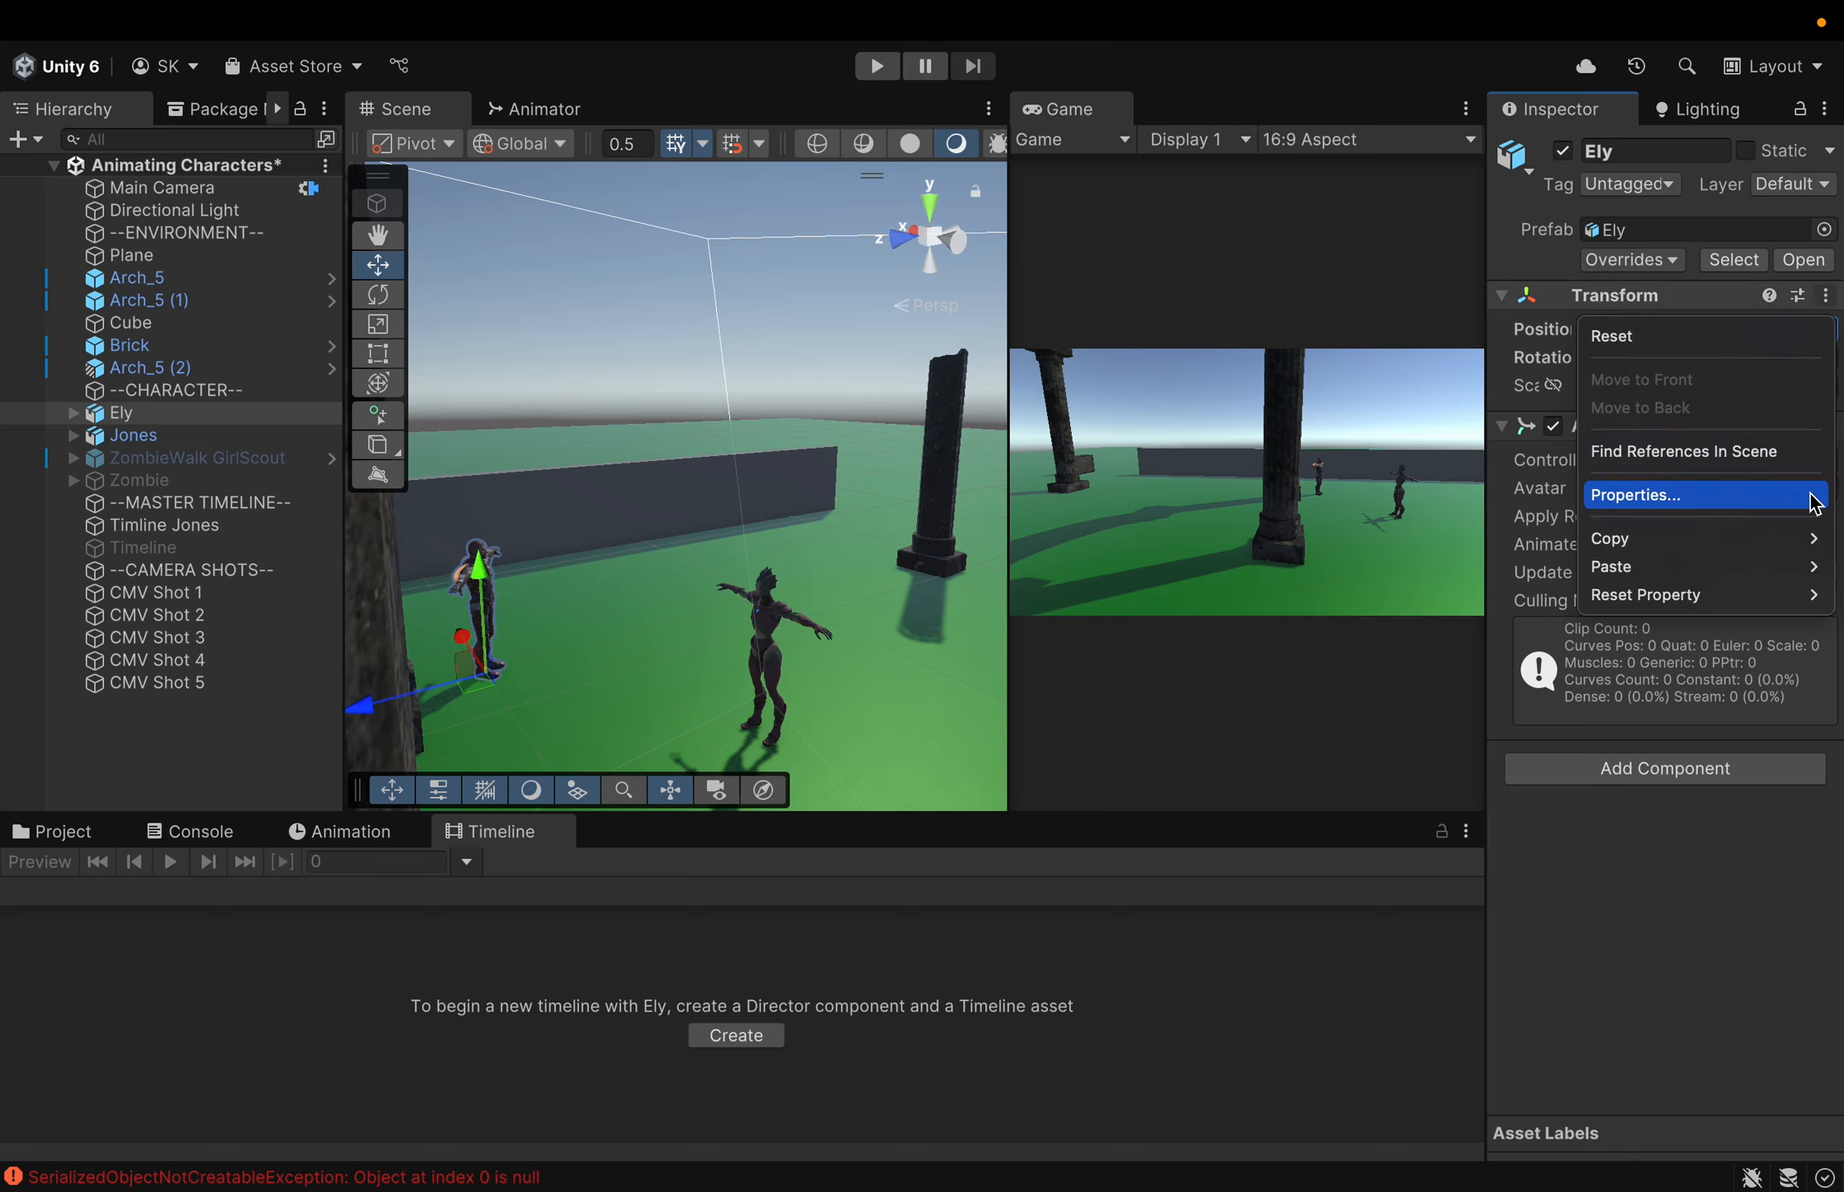
{"action": "mouse_move", "coordinate": [1811, 538]}
{"action": "left_click", "coordinate": [1535, 542]}
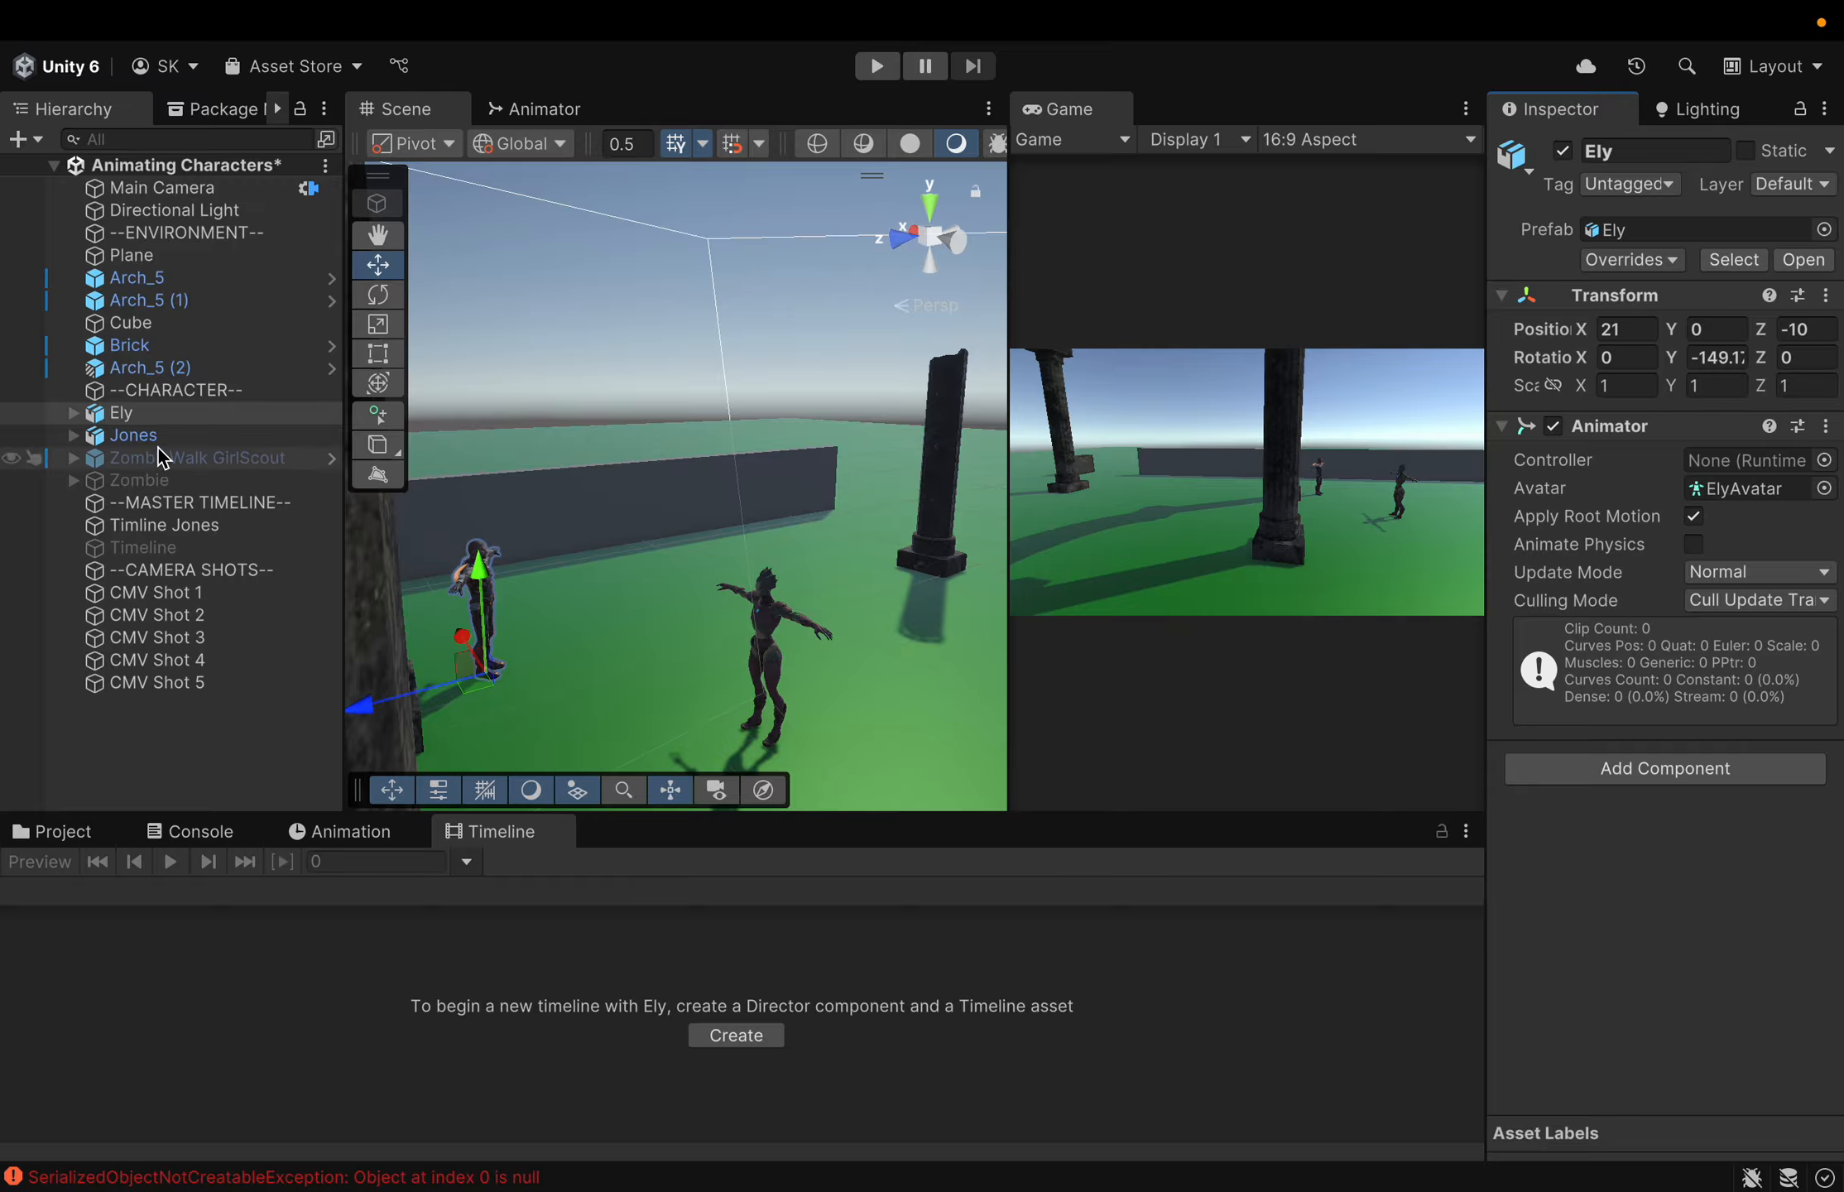
Lock the Timeline view on Timline Jones and add an Animation Track bound to Ely's Animator
{"action": "left_click", "coordinate": [175, 528]}
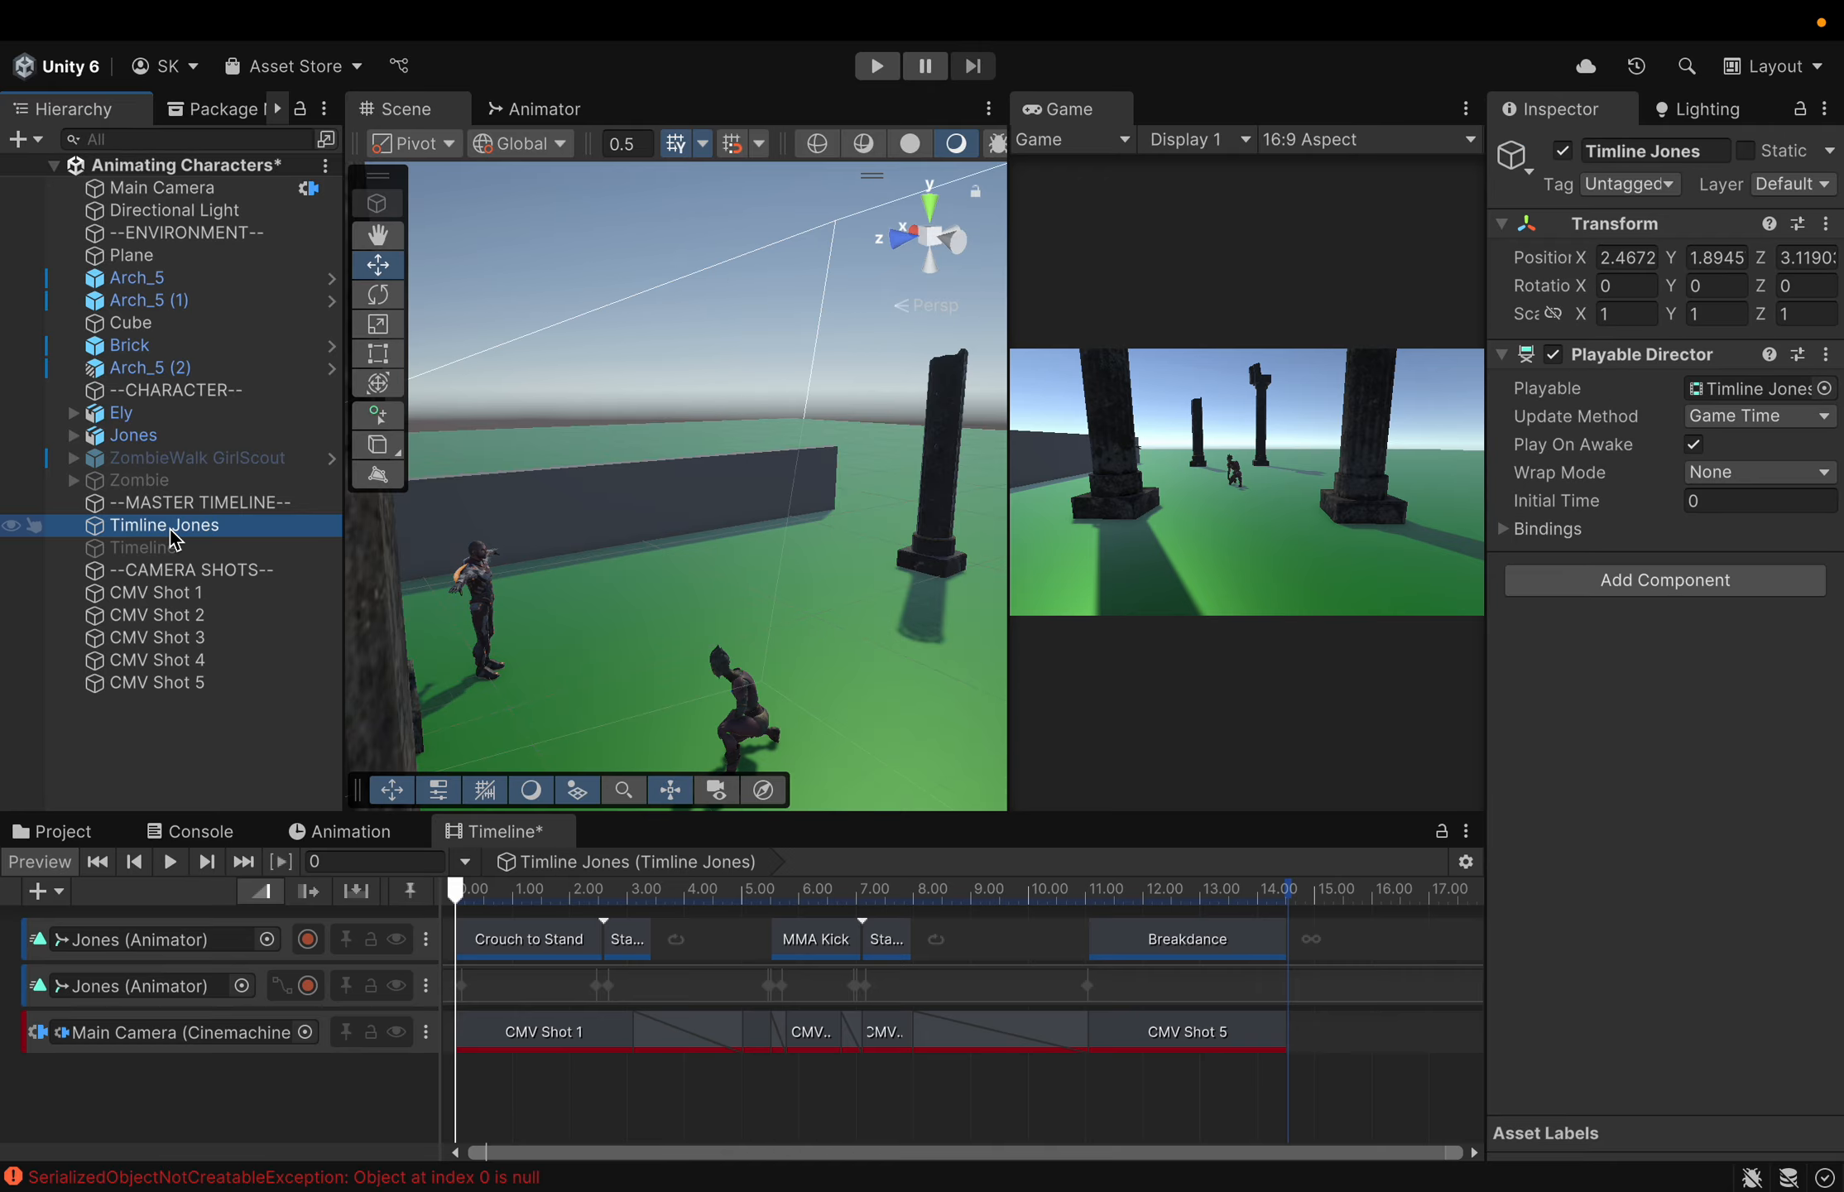
{"action": "left_click", "coordinate": [1447, 836]}
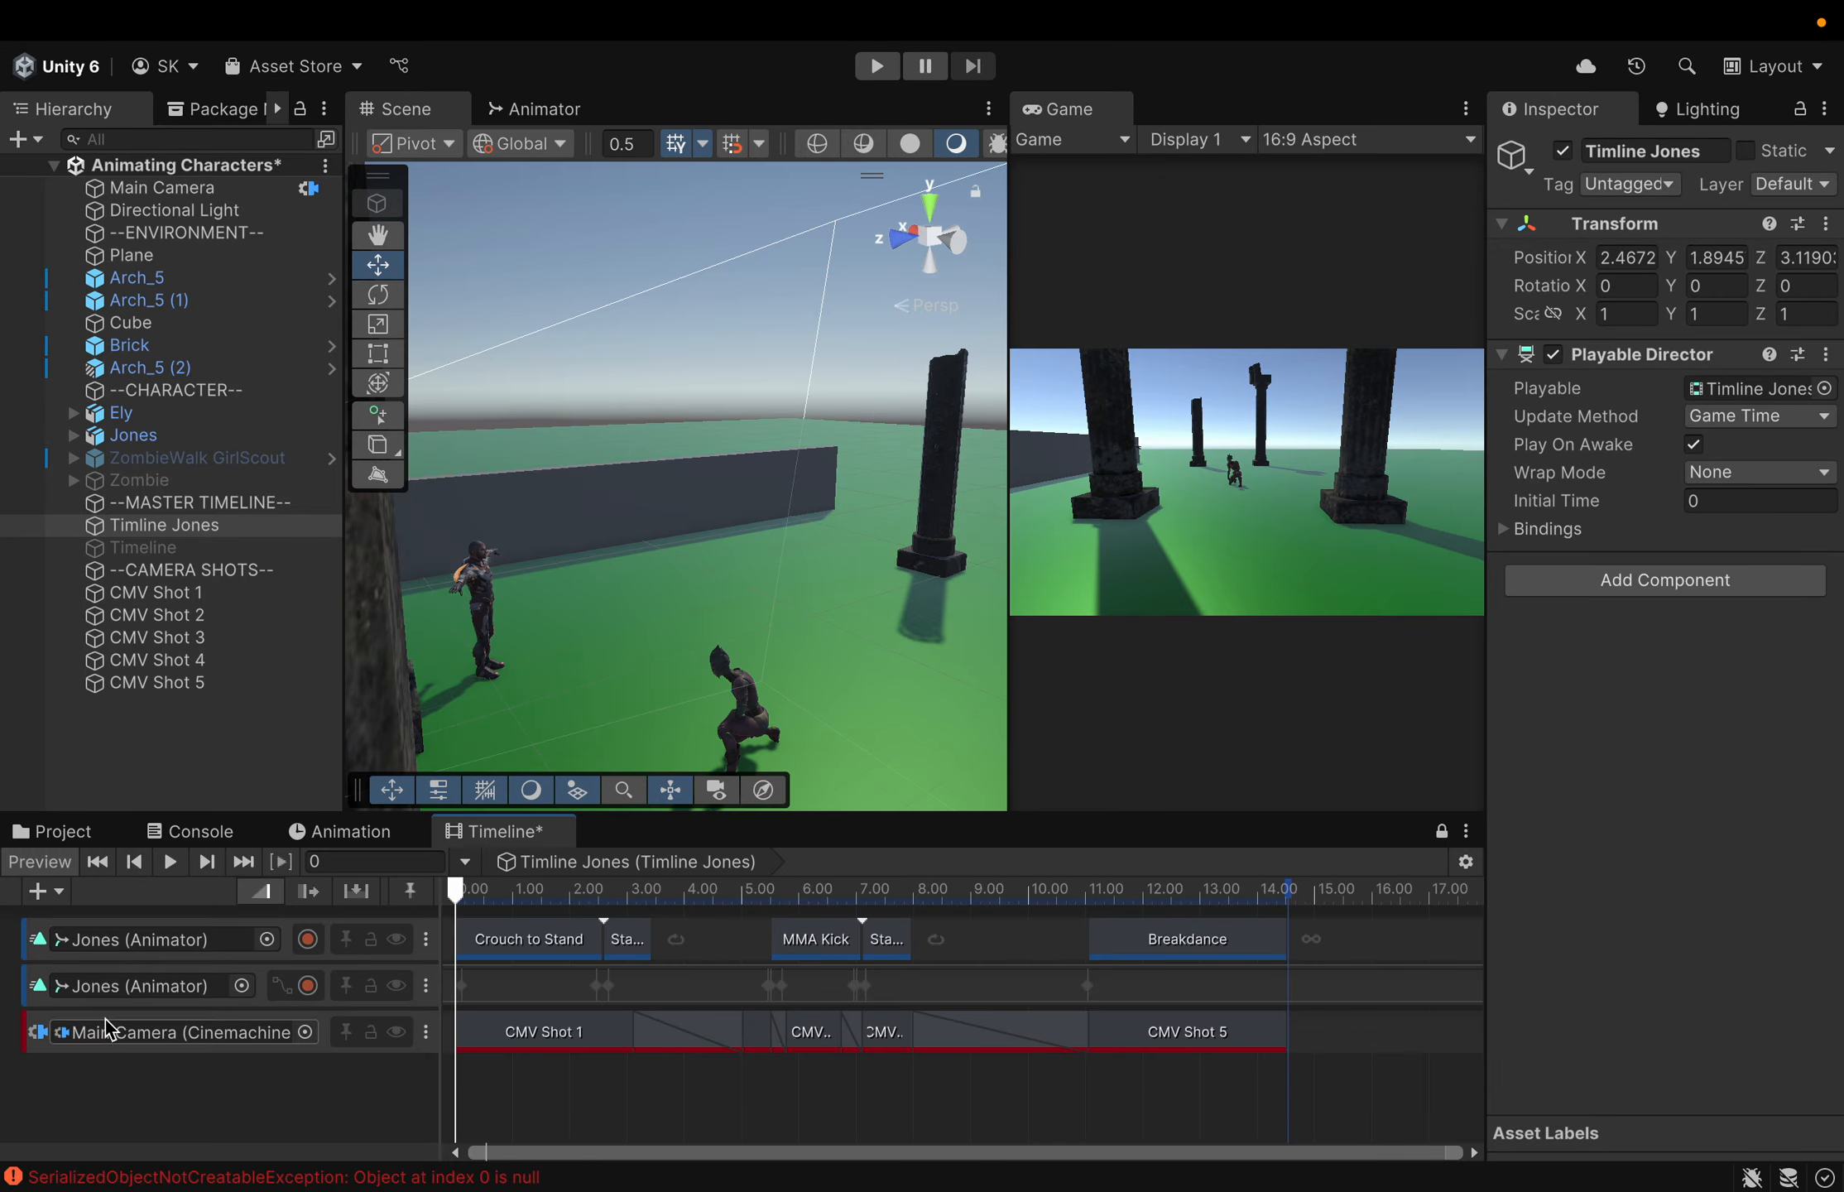
{"action": "left_click", "coordinate": [42, 894]}
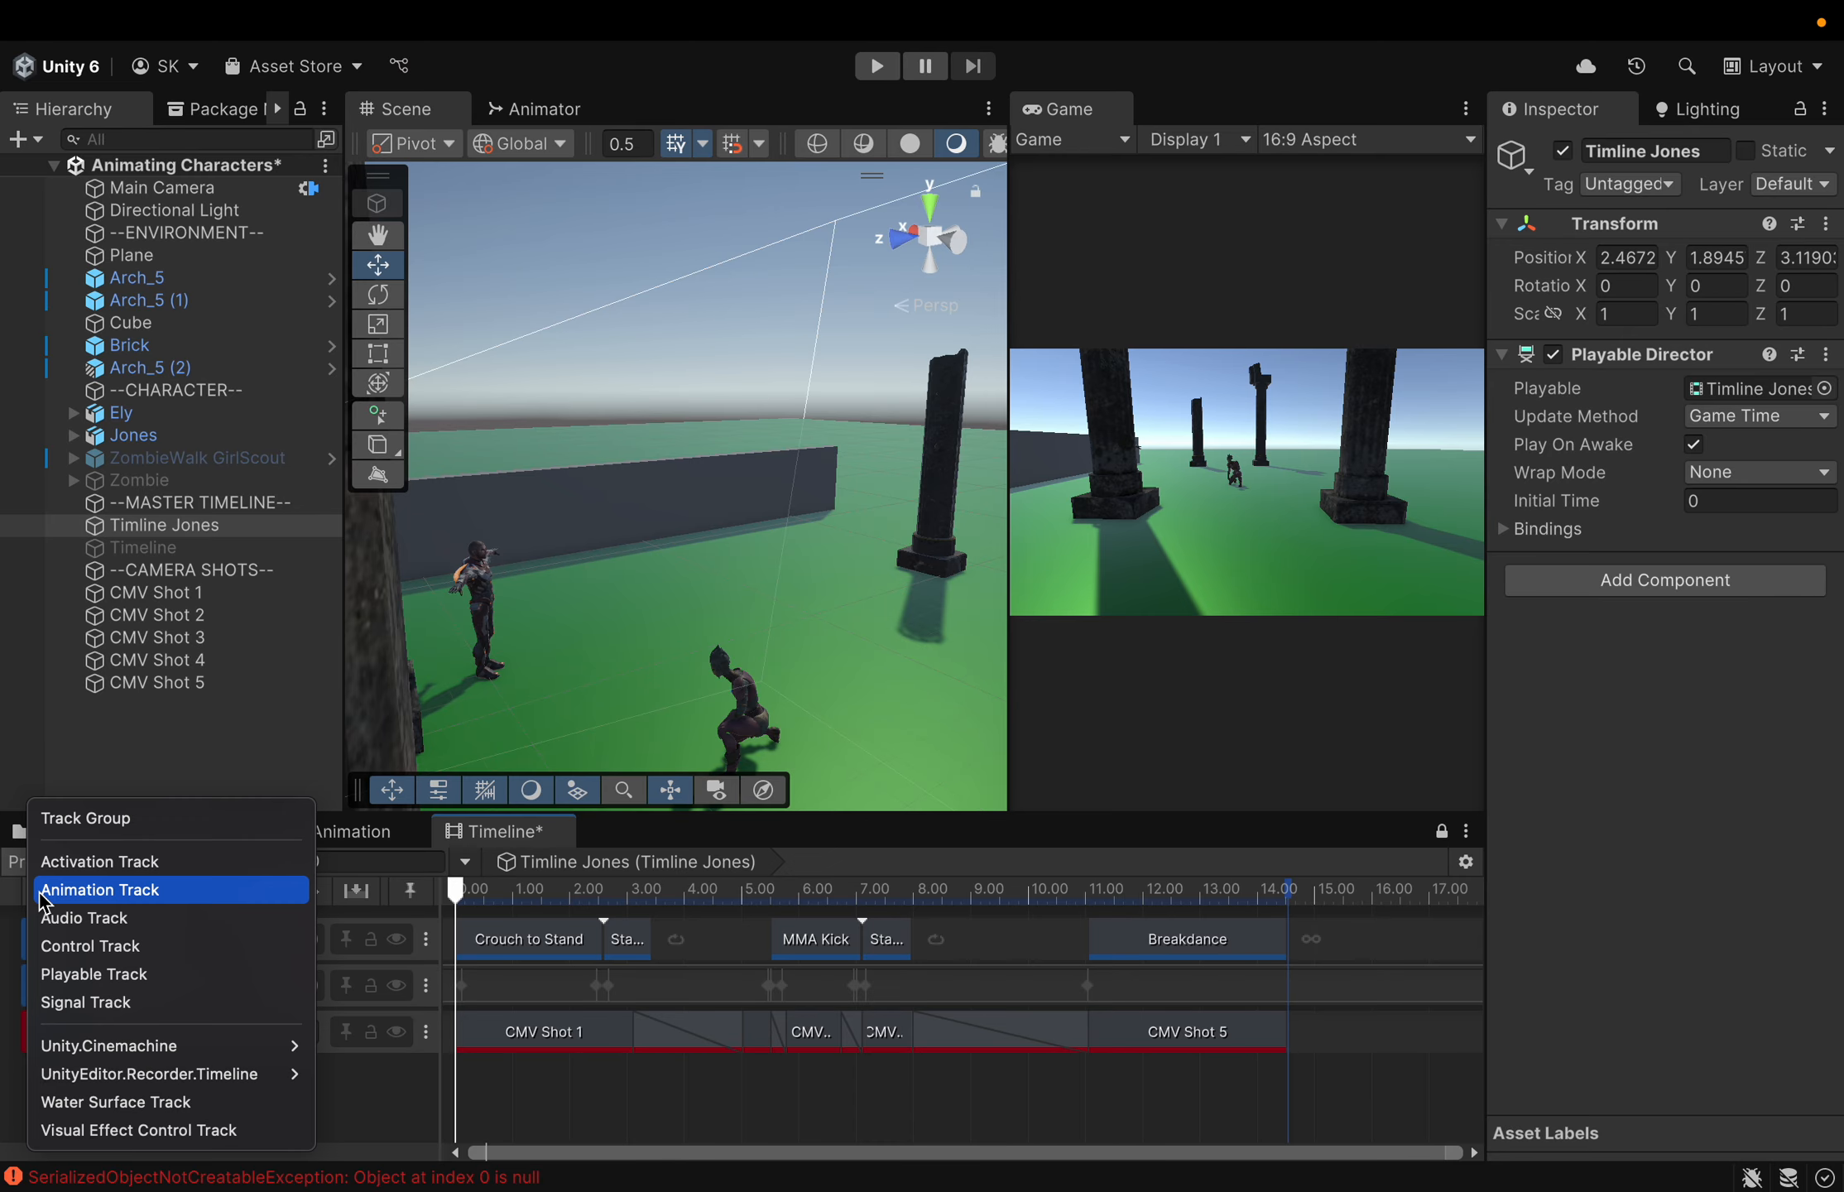
{"action": "left_click", "coordinate": [43, 892]}
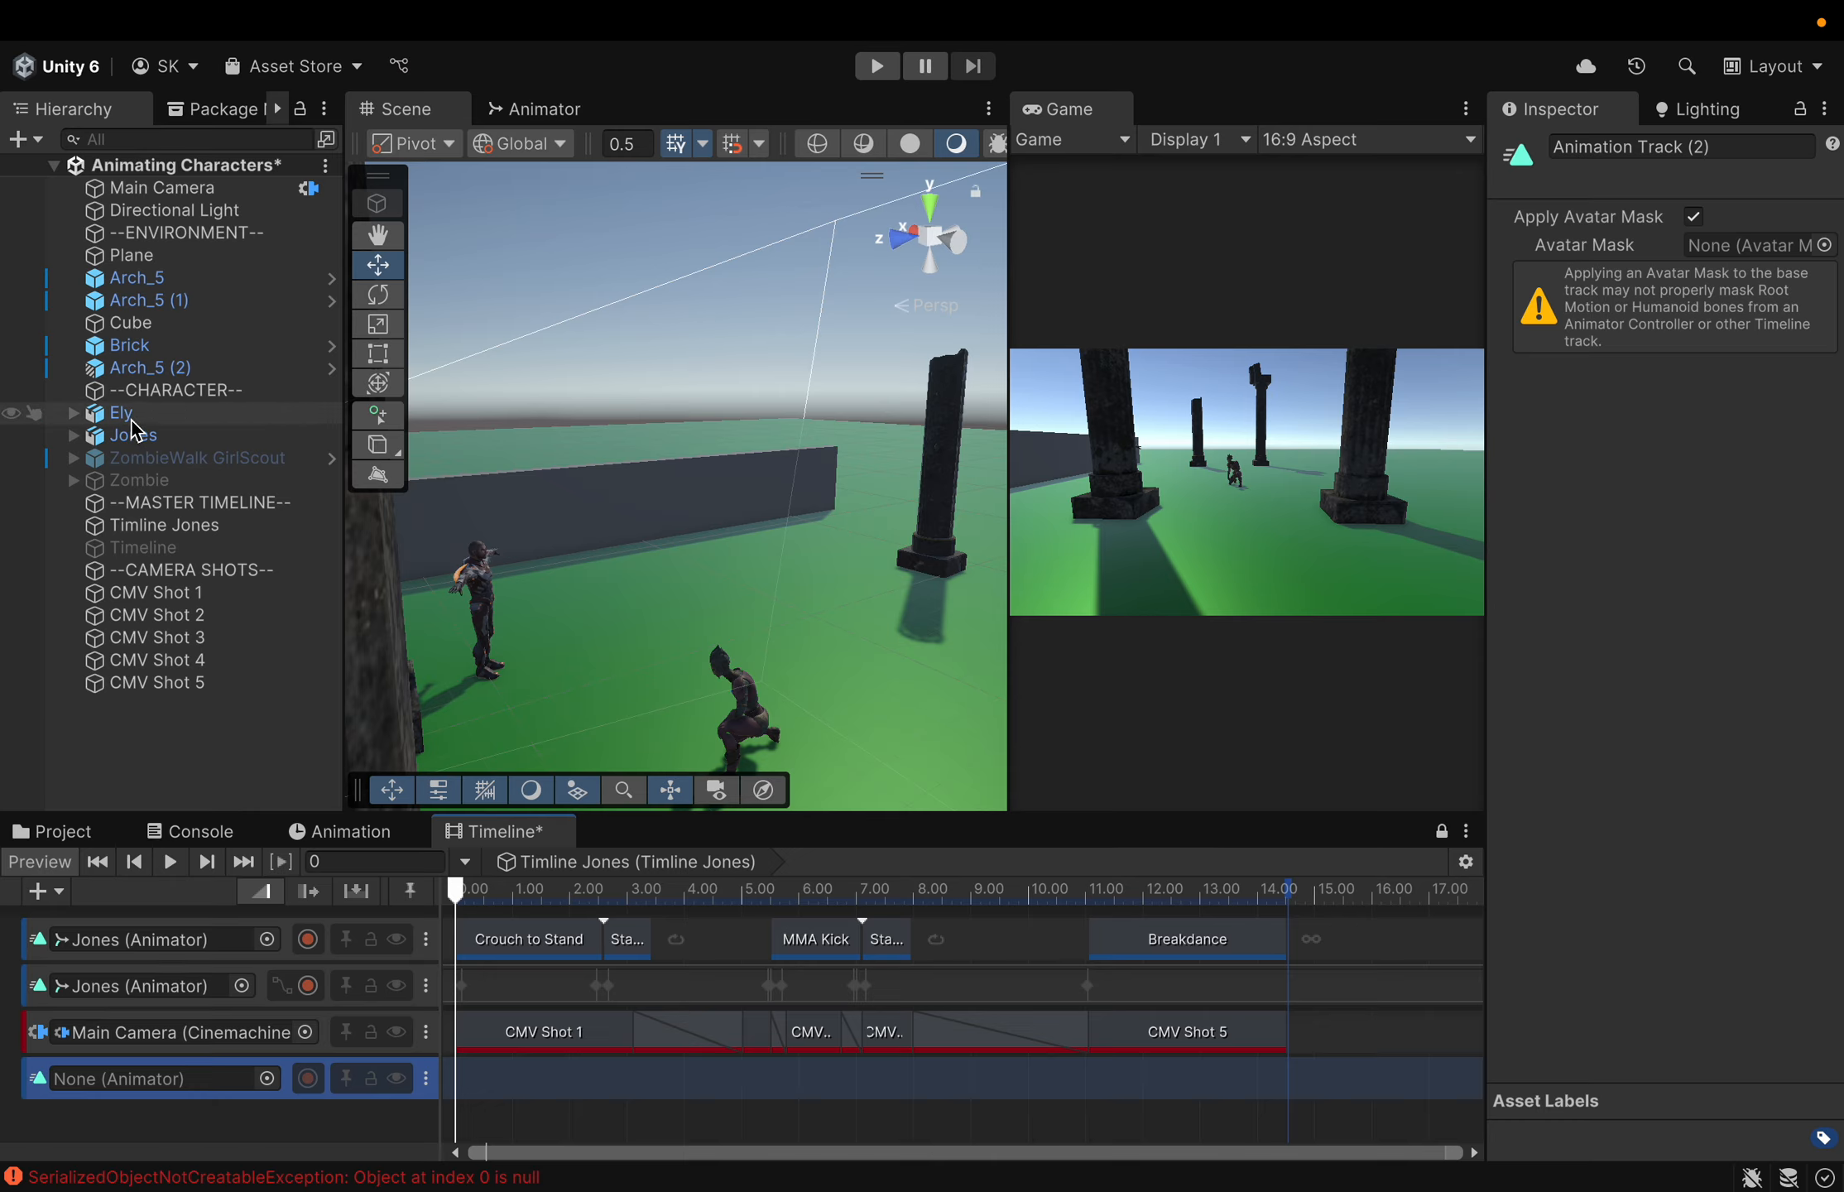
{"action": "left_click_drag", "start_coordinate": [128, 424], "coordinate": [99, 1086]}
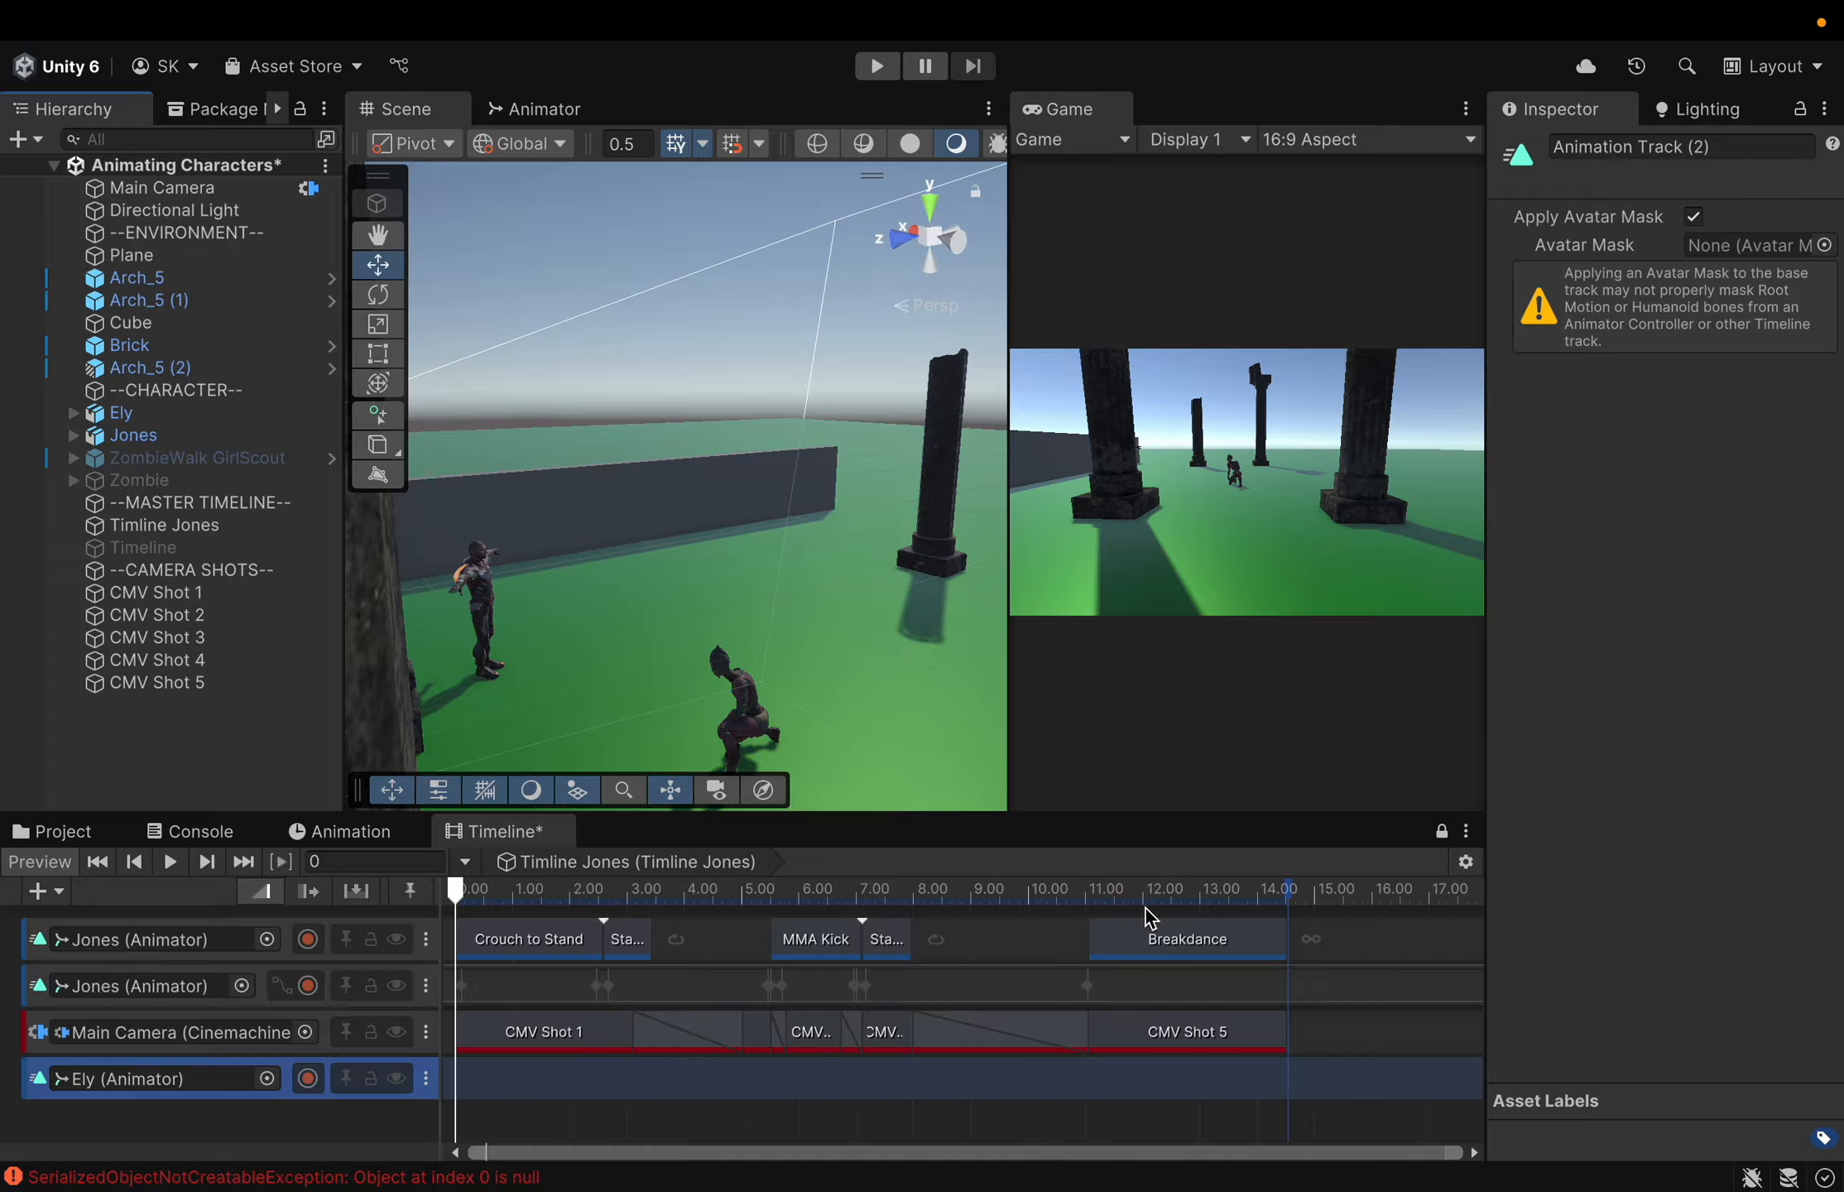
Add the Ely Fast Run animation clip to Ely's track
{"action": "right_click", "coordinate": [507, 1097]}
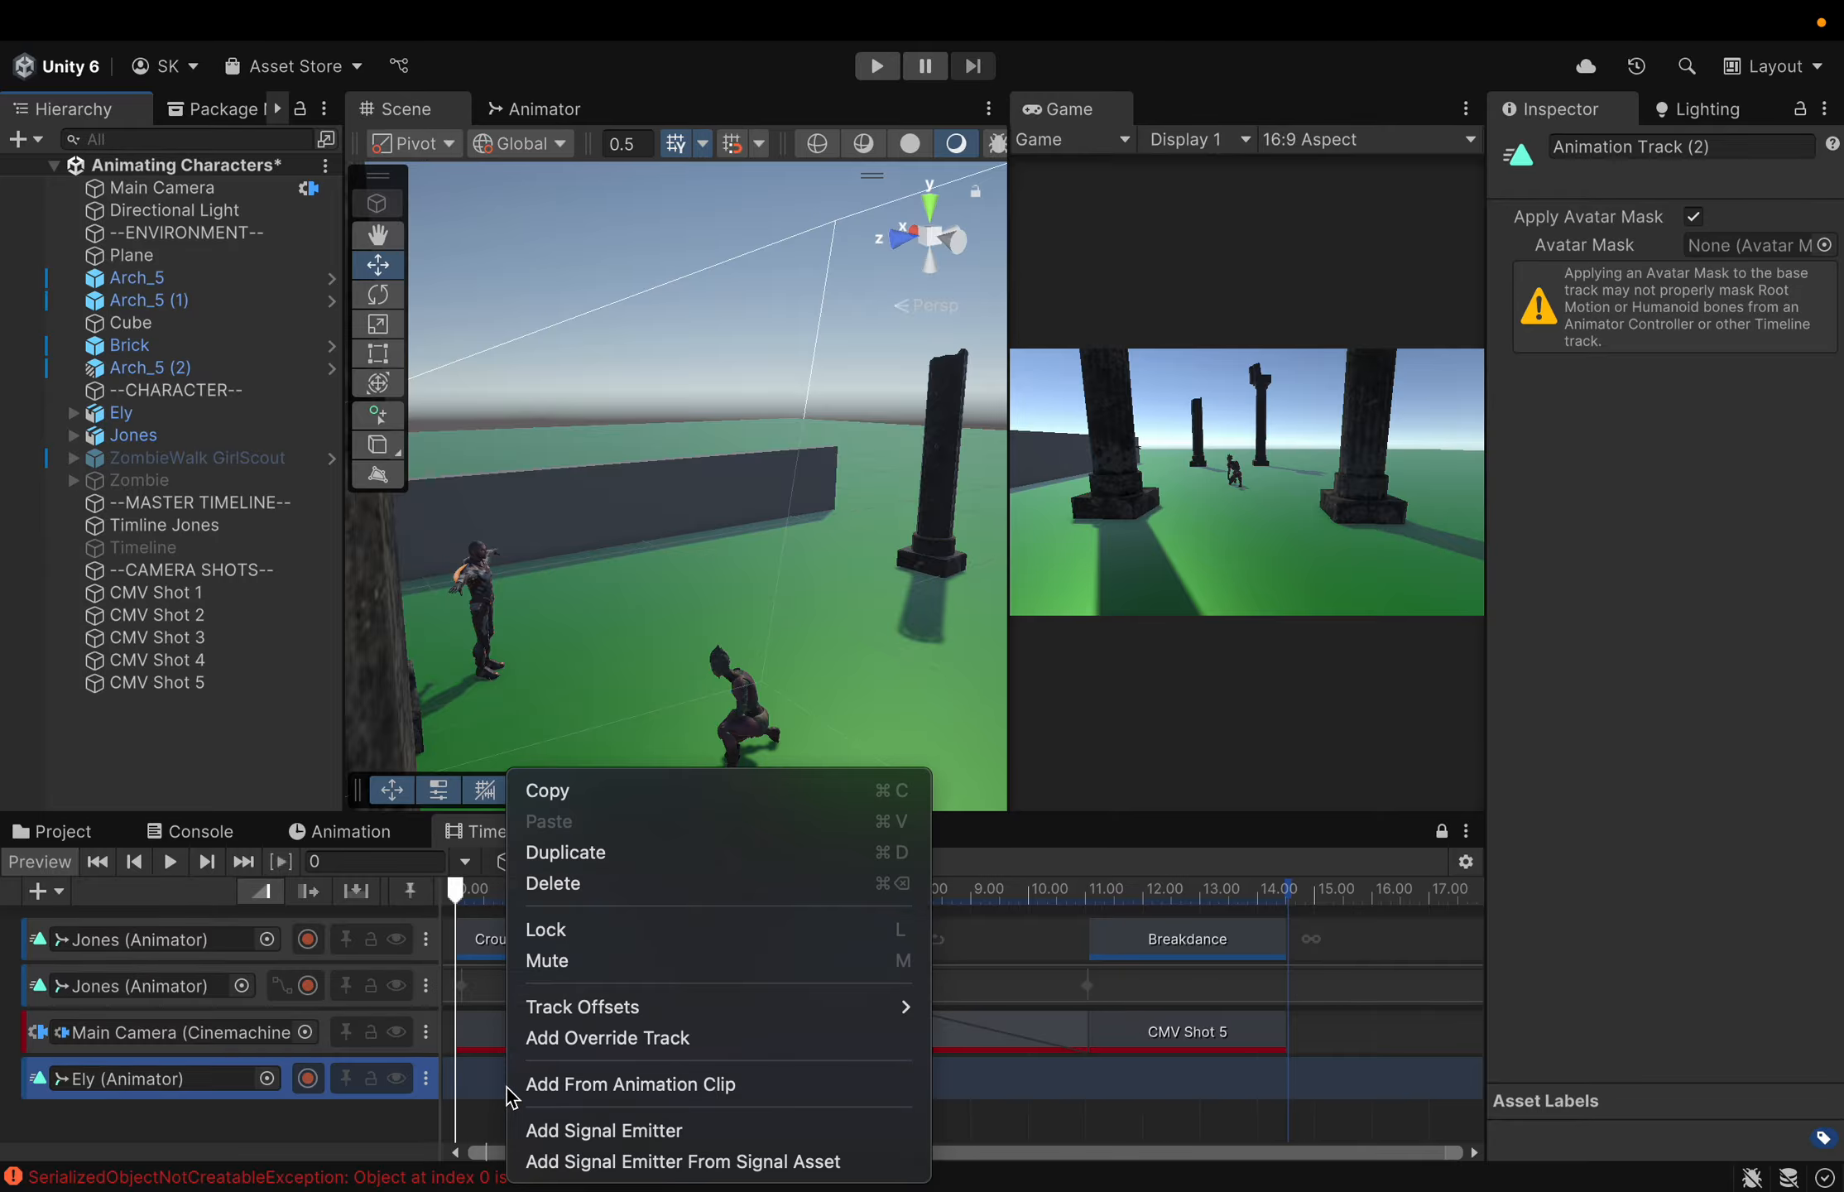
{"action": "left_click", "coordinate": [568, 1084]}
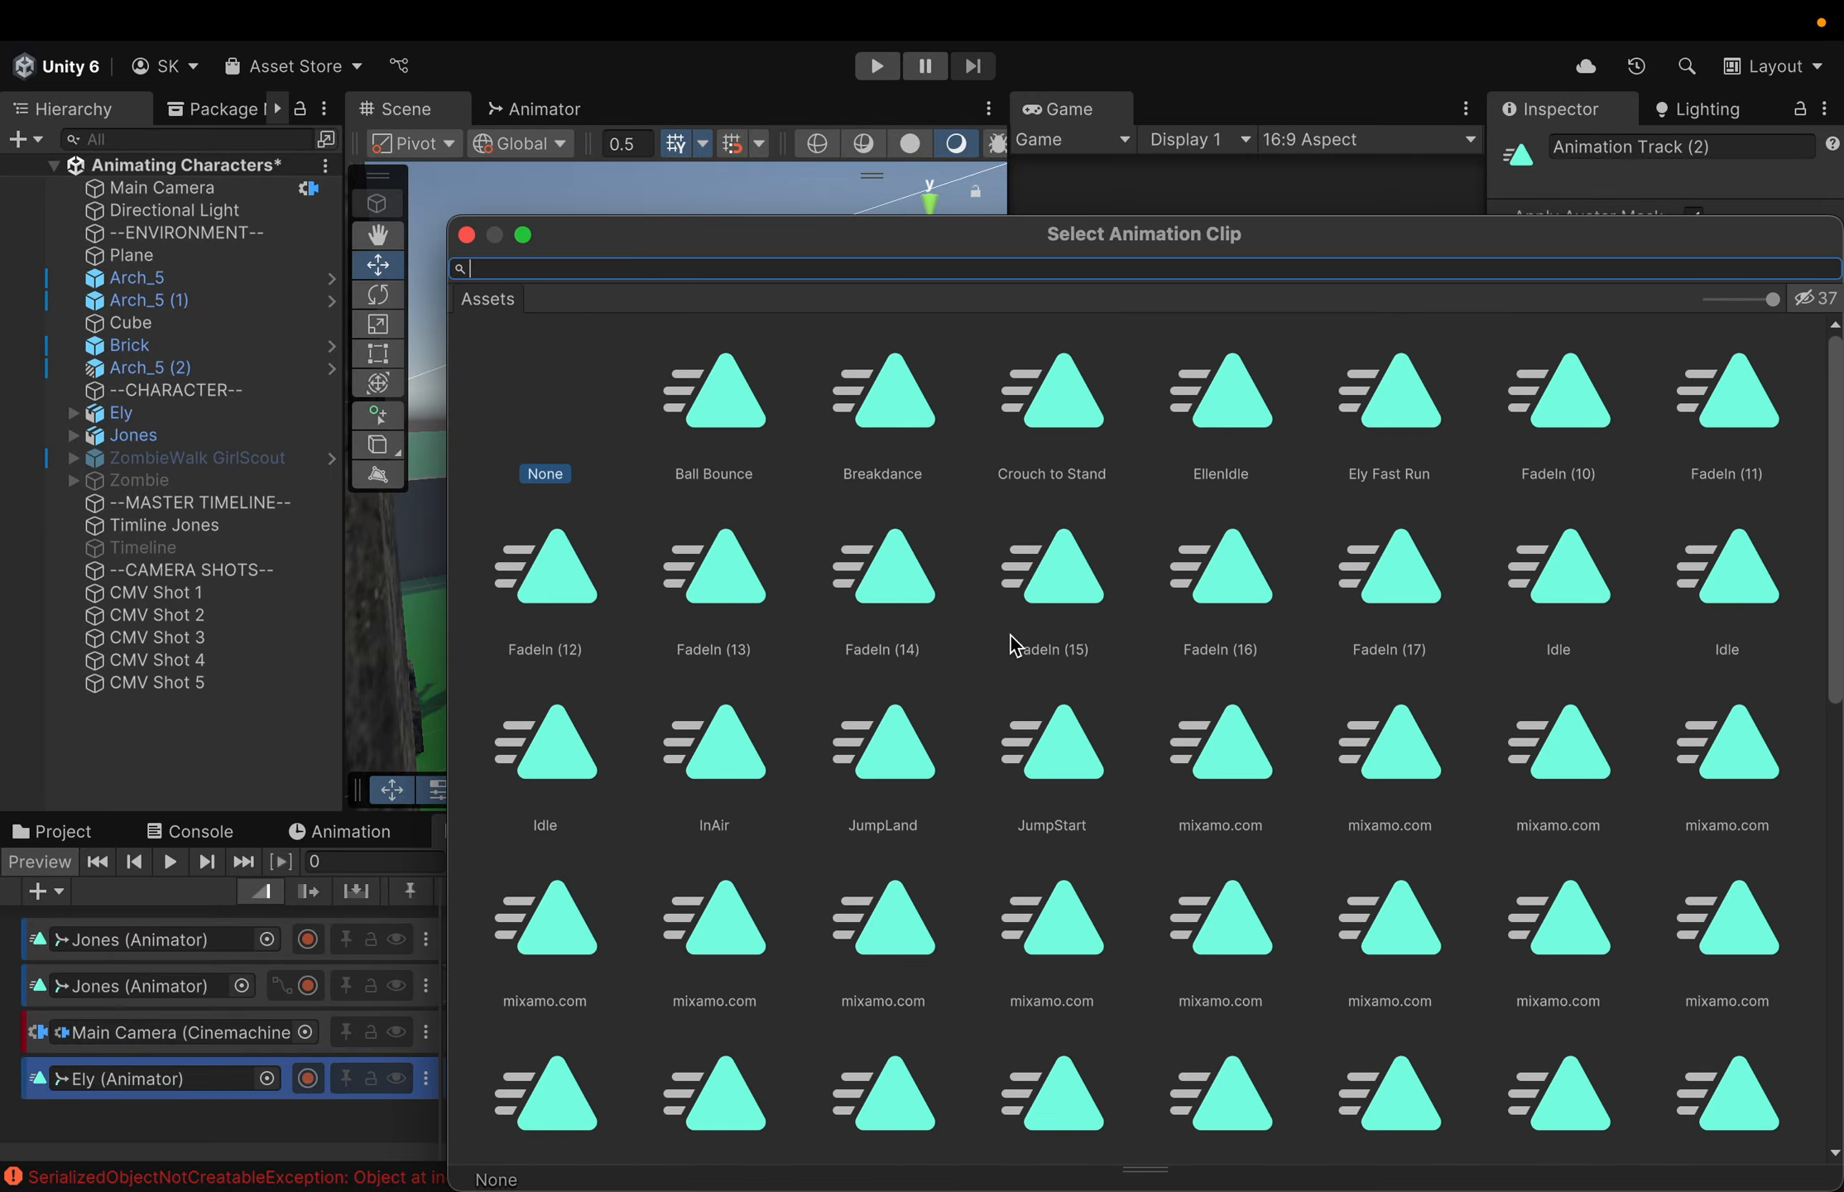
{"action": "double_click", "coordinate": [1405, 402]}
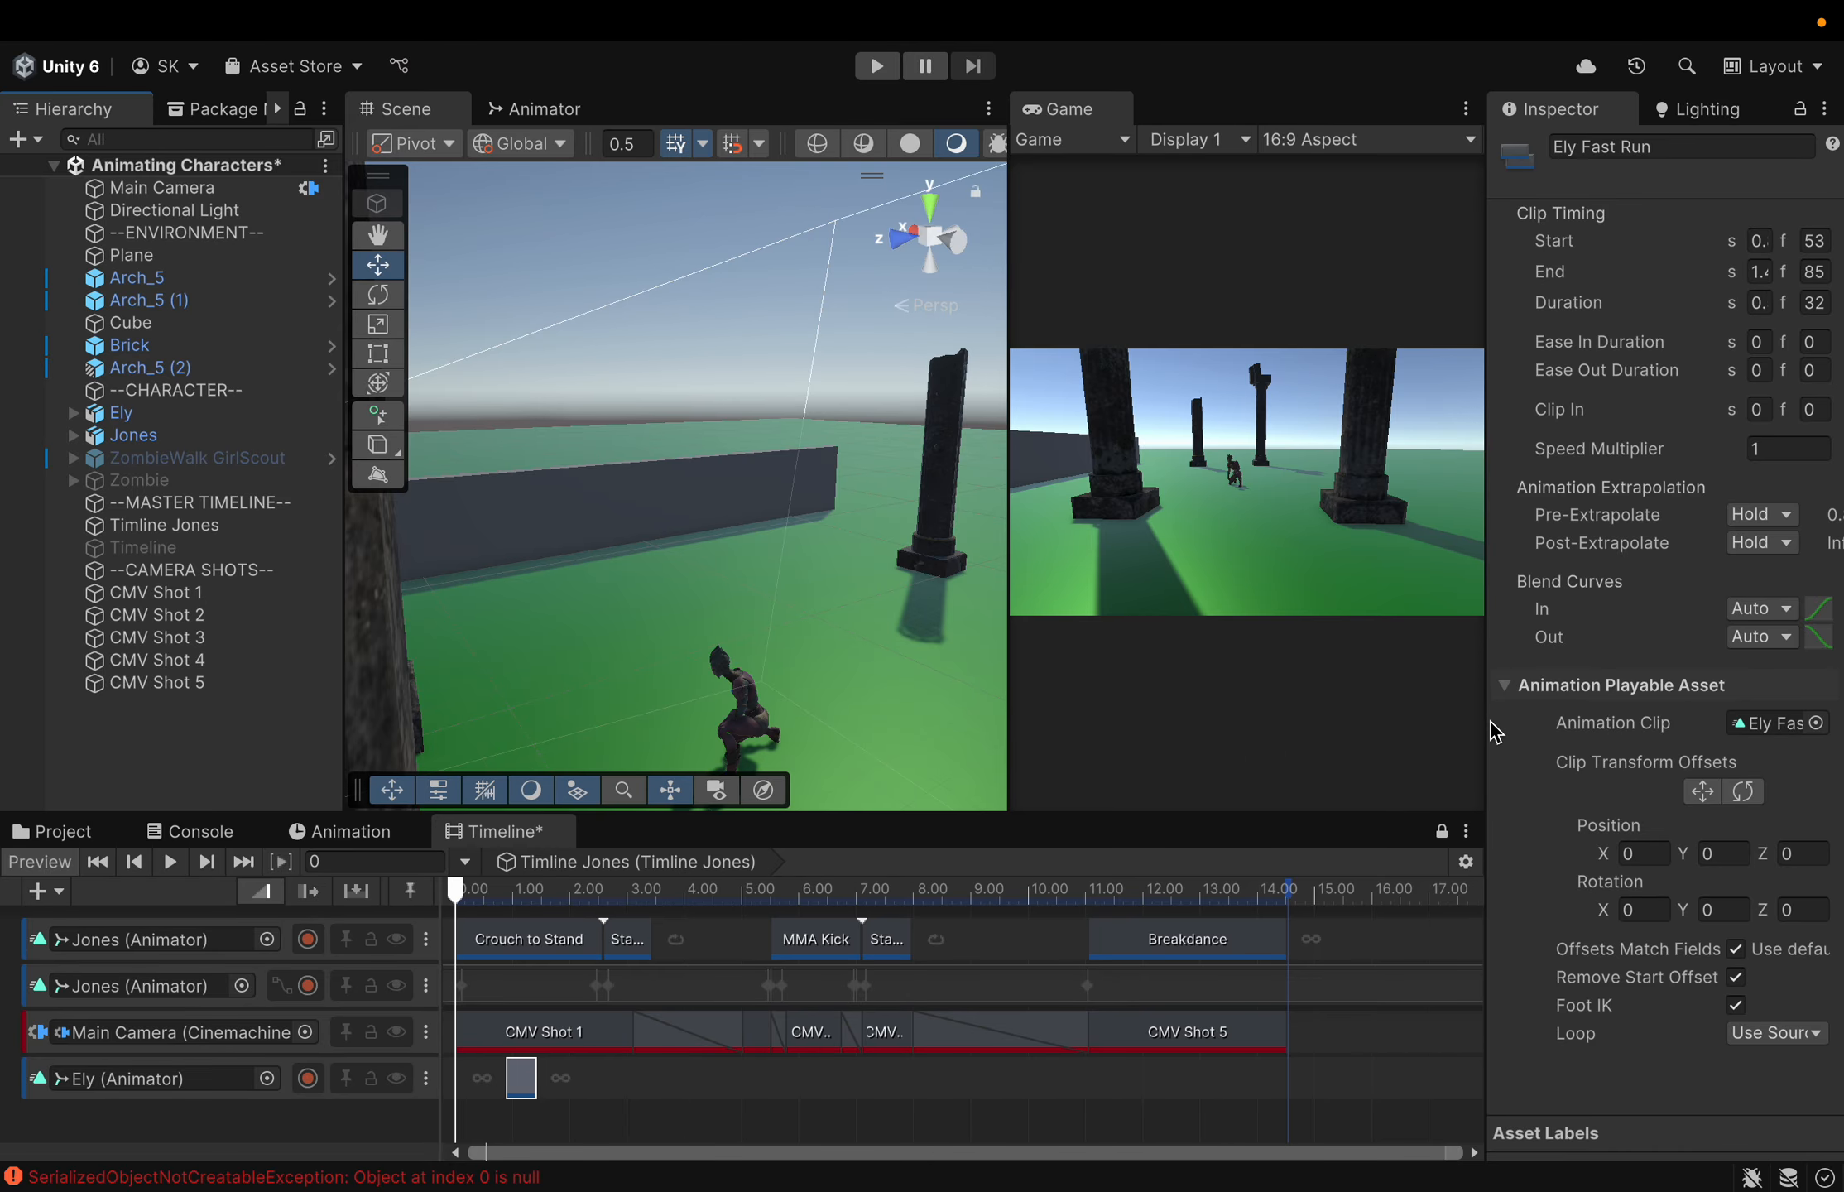
Set the Ely Fast Run clip's transform offset position to X 21 and Z -10
{"action": "left_click_drag", "start_coordinate": [1486, 728], "coordinate": [1207, 770]}
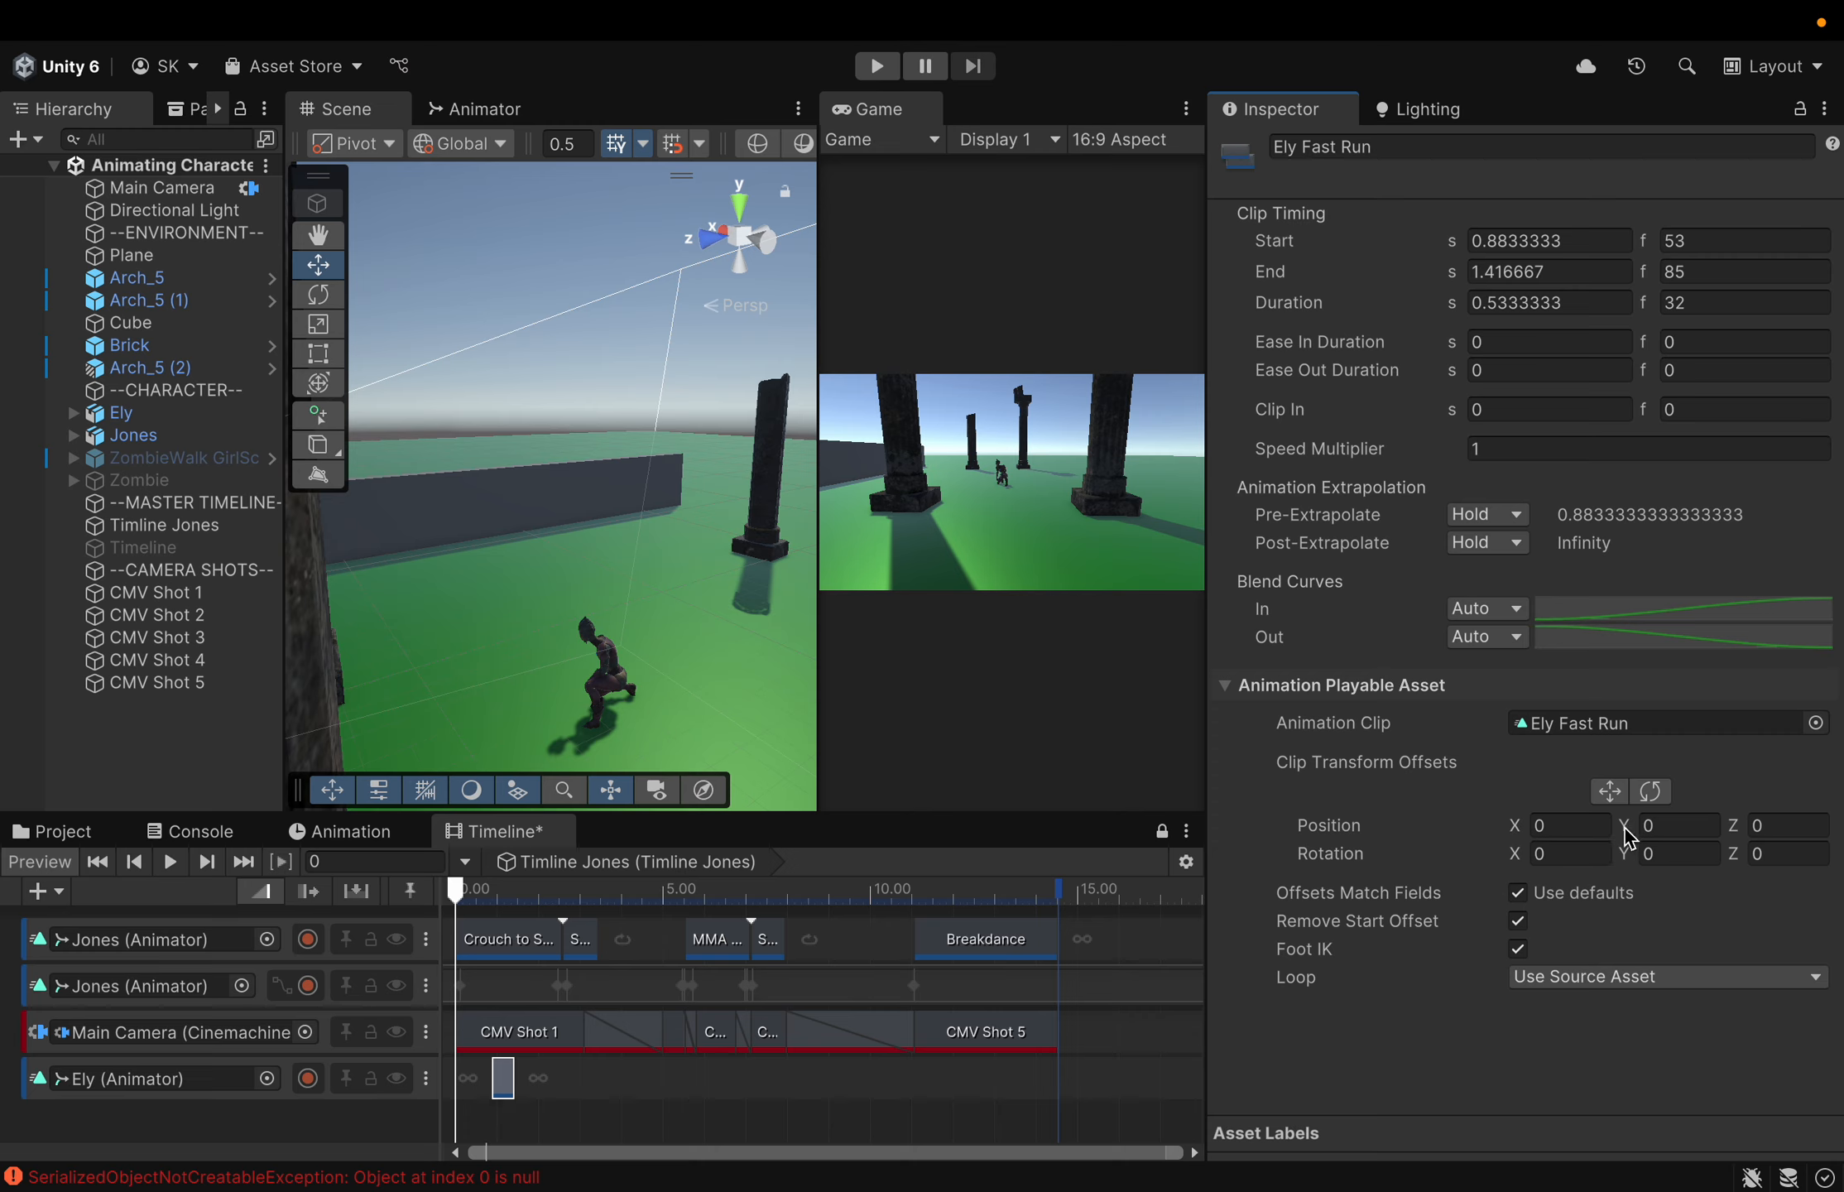
{"action": "left_click", "coordinate": [1577, 827]}
{"action": "type", "text": "21"}
{"action": "left_click", "coordinate": [1786, 826]}
{"action": "type", "text": "-10"}
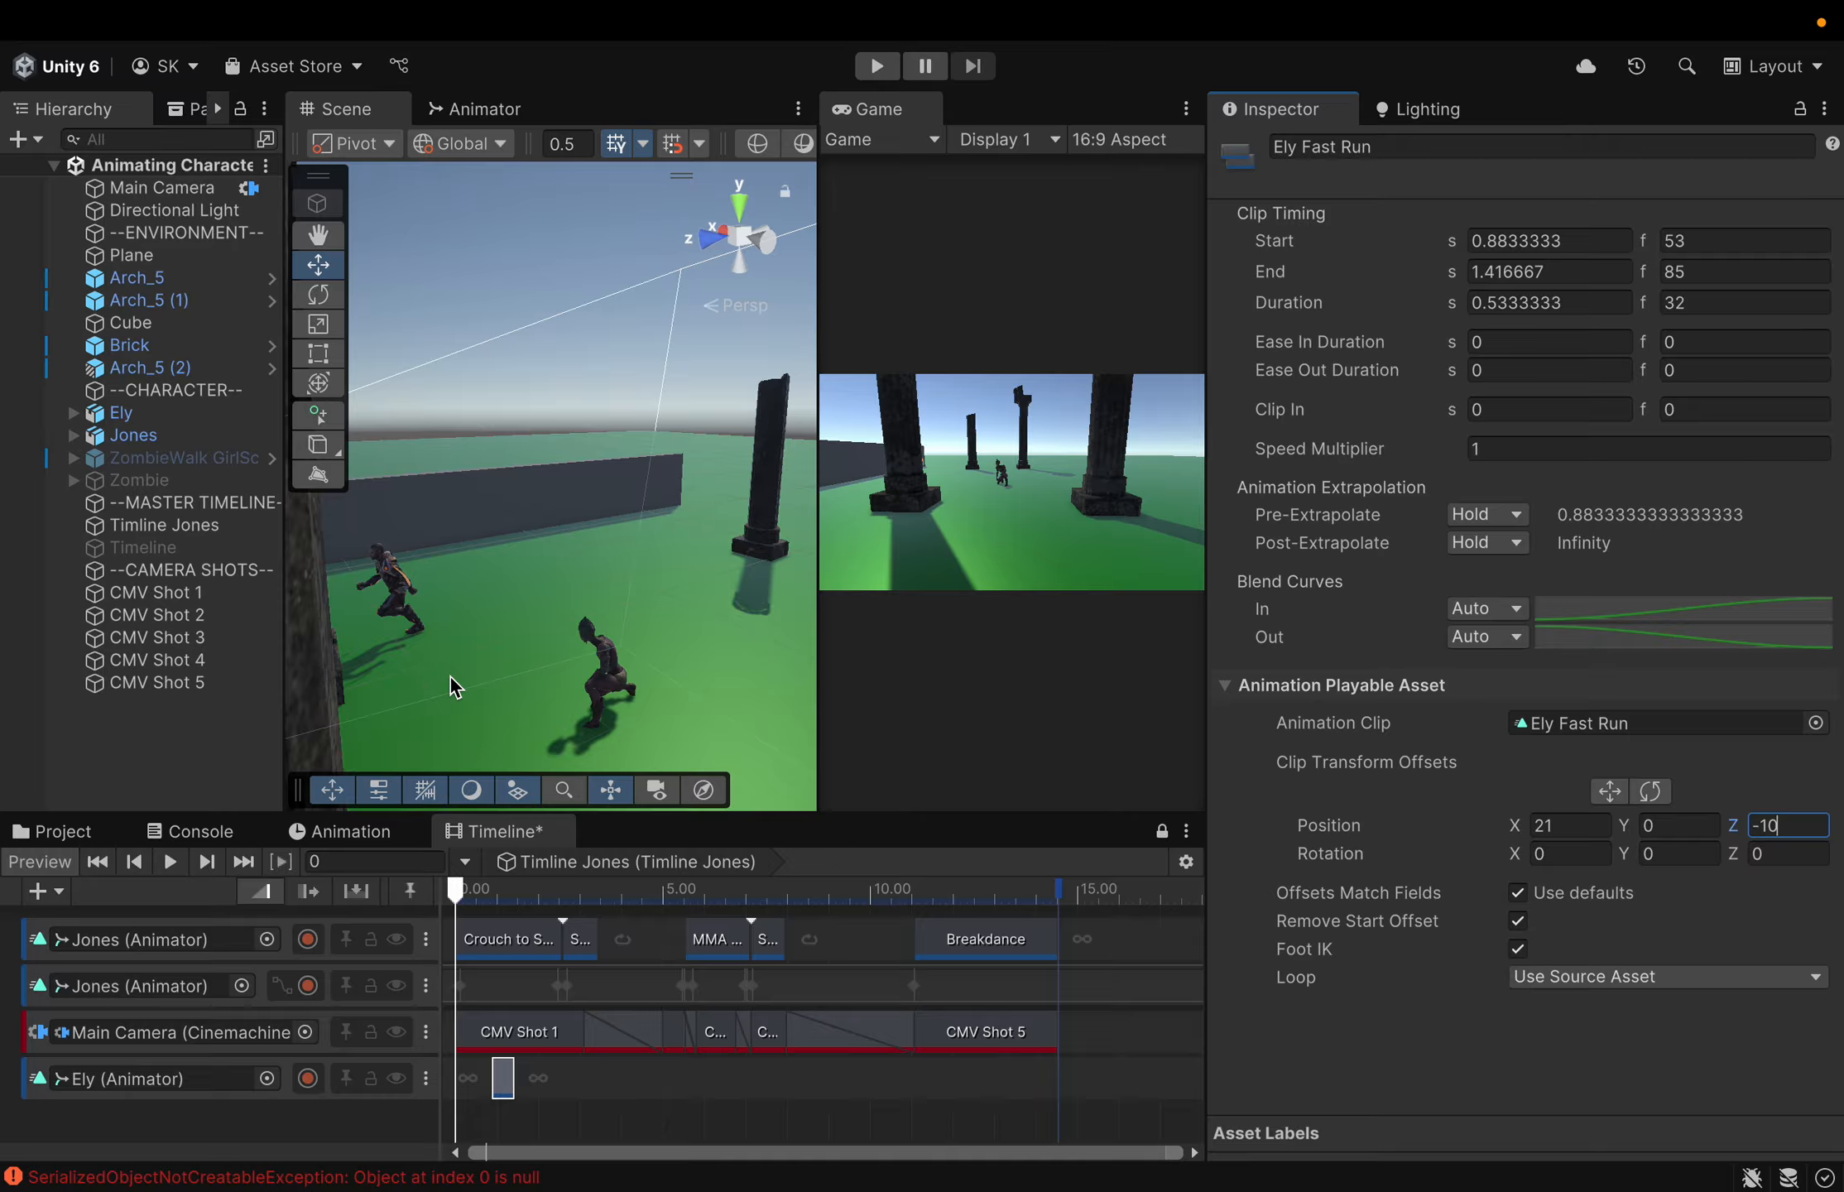
Try rotating Ely around the Y axis to about -161 degrees
{"action": "left_click", "coordinate": [319, 306]}
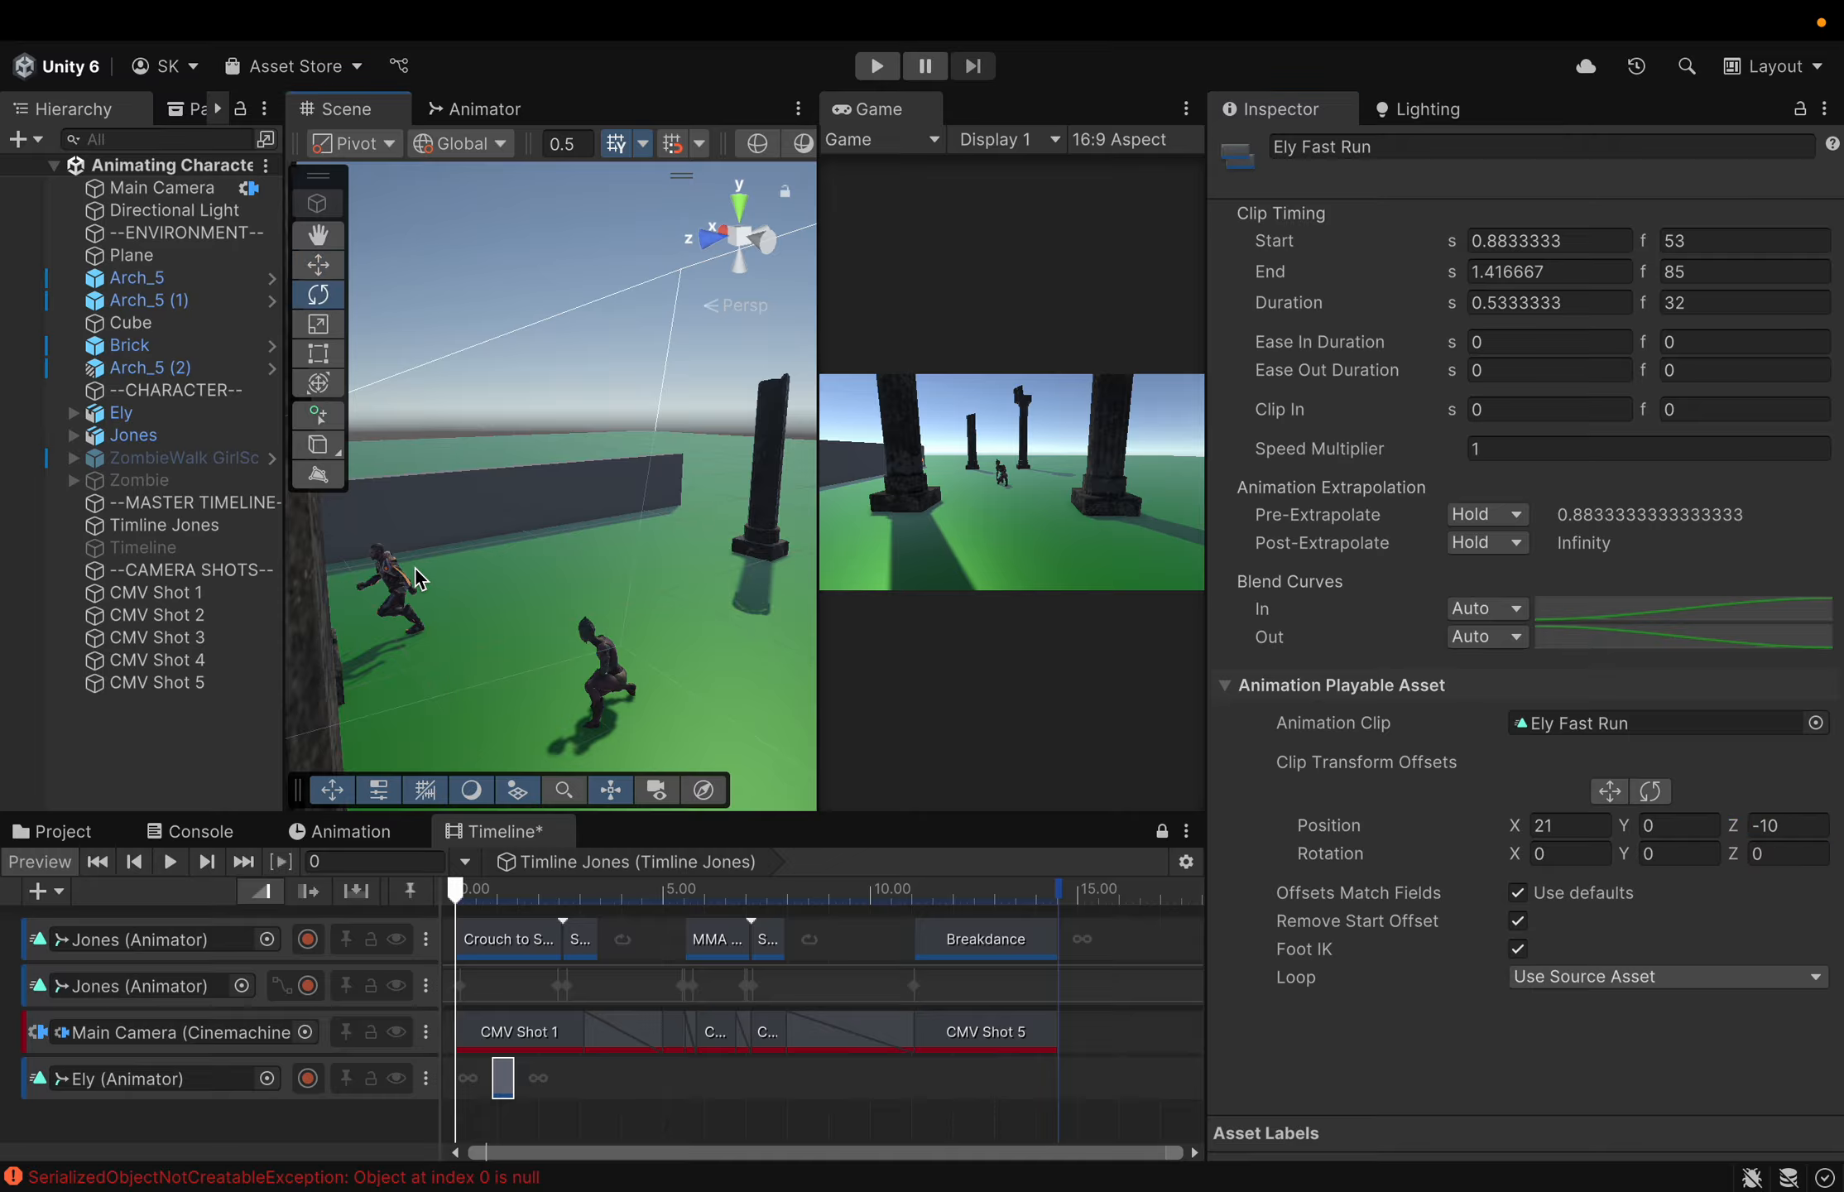
{"action": "left_click", "coordinate": [396, 589]}
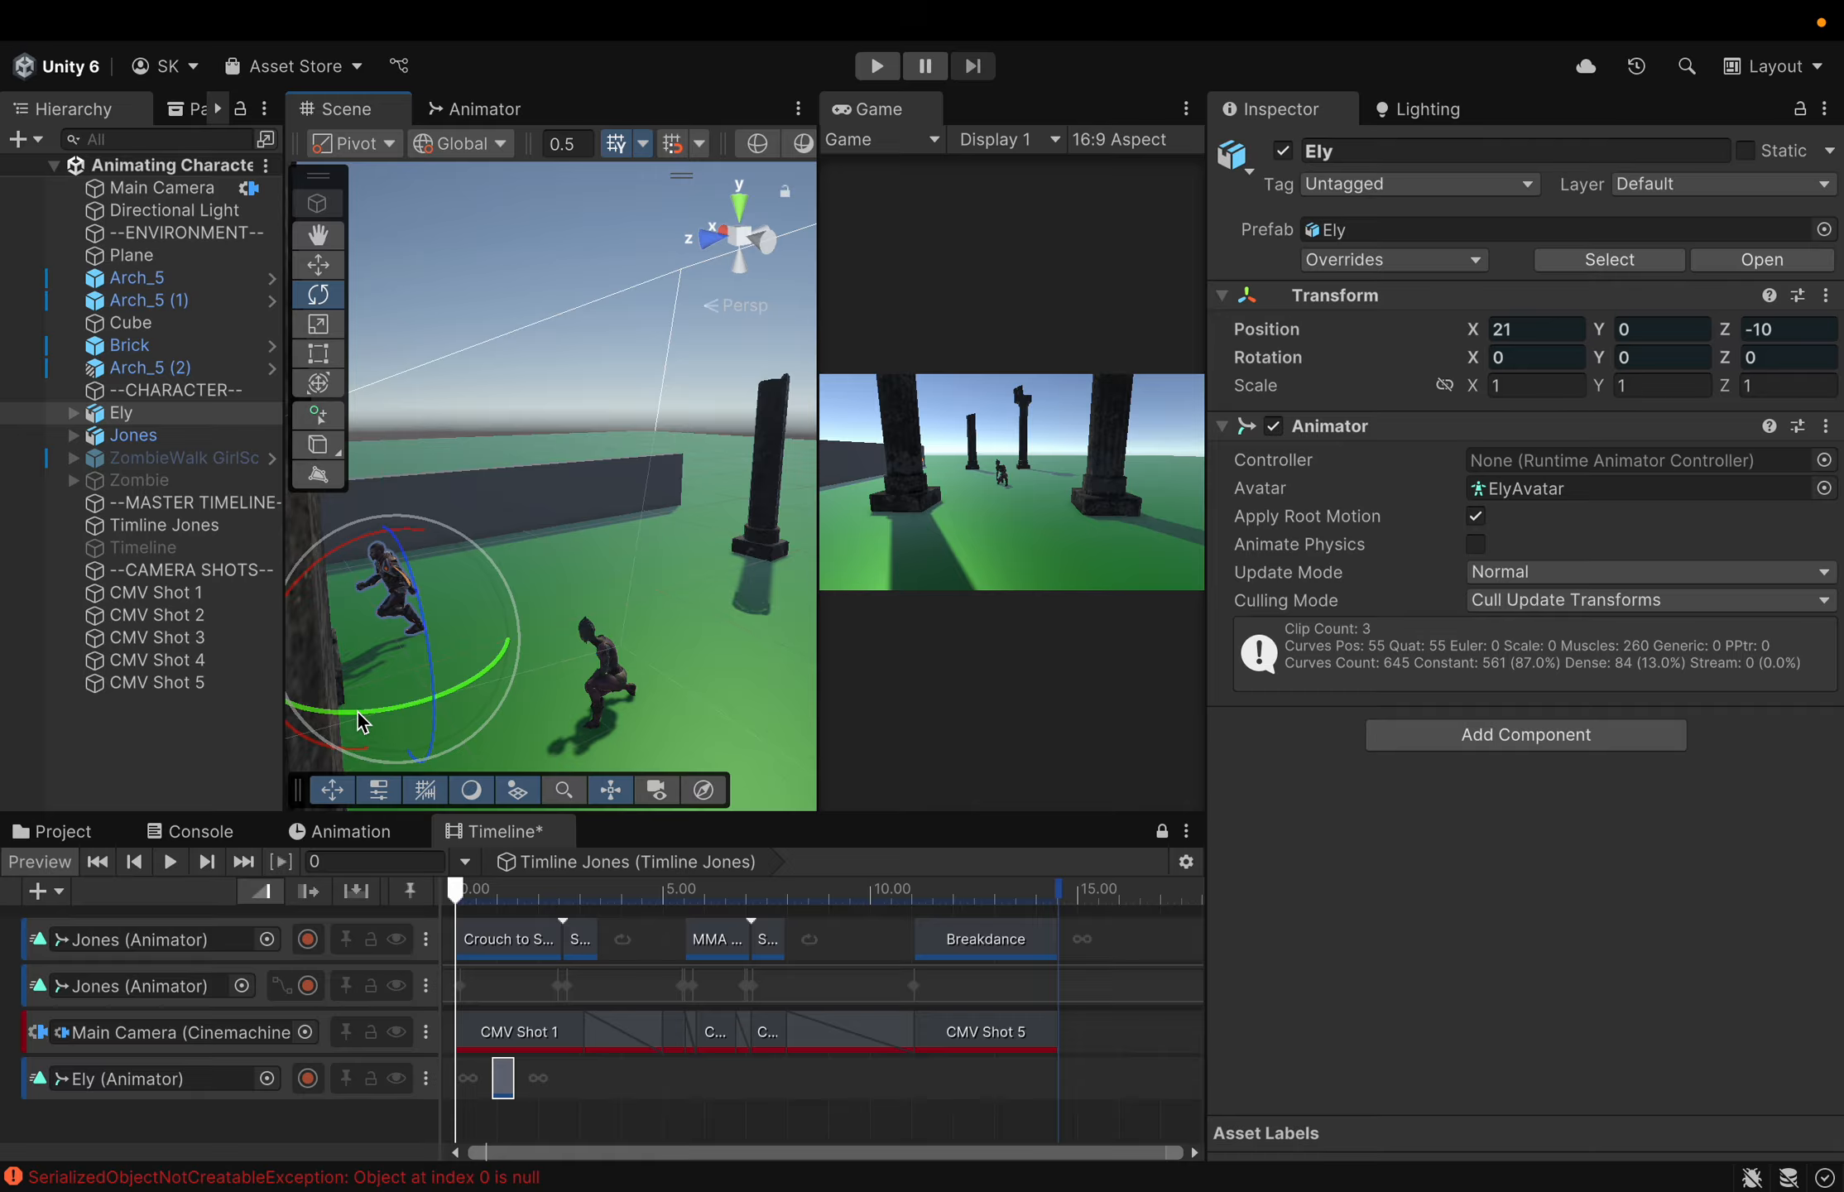
{"action": "left_click_drag", "start_coordinate": [377, 711], "coordinate": [520, 622]}
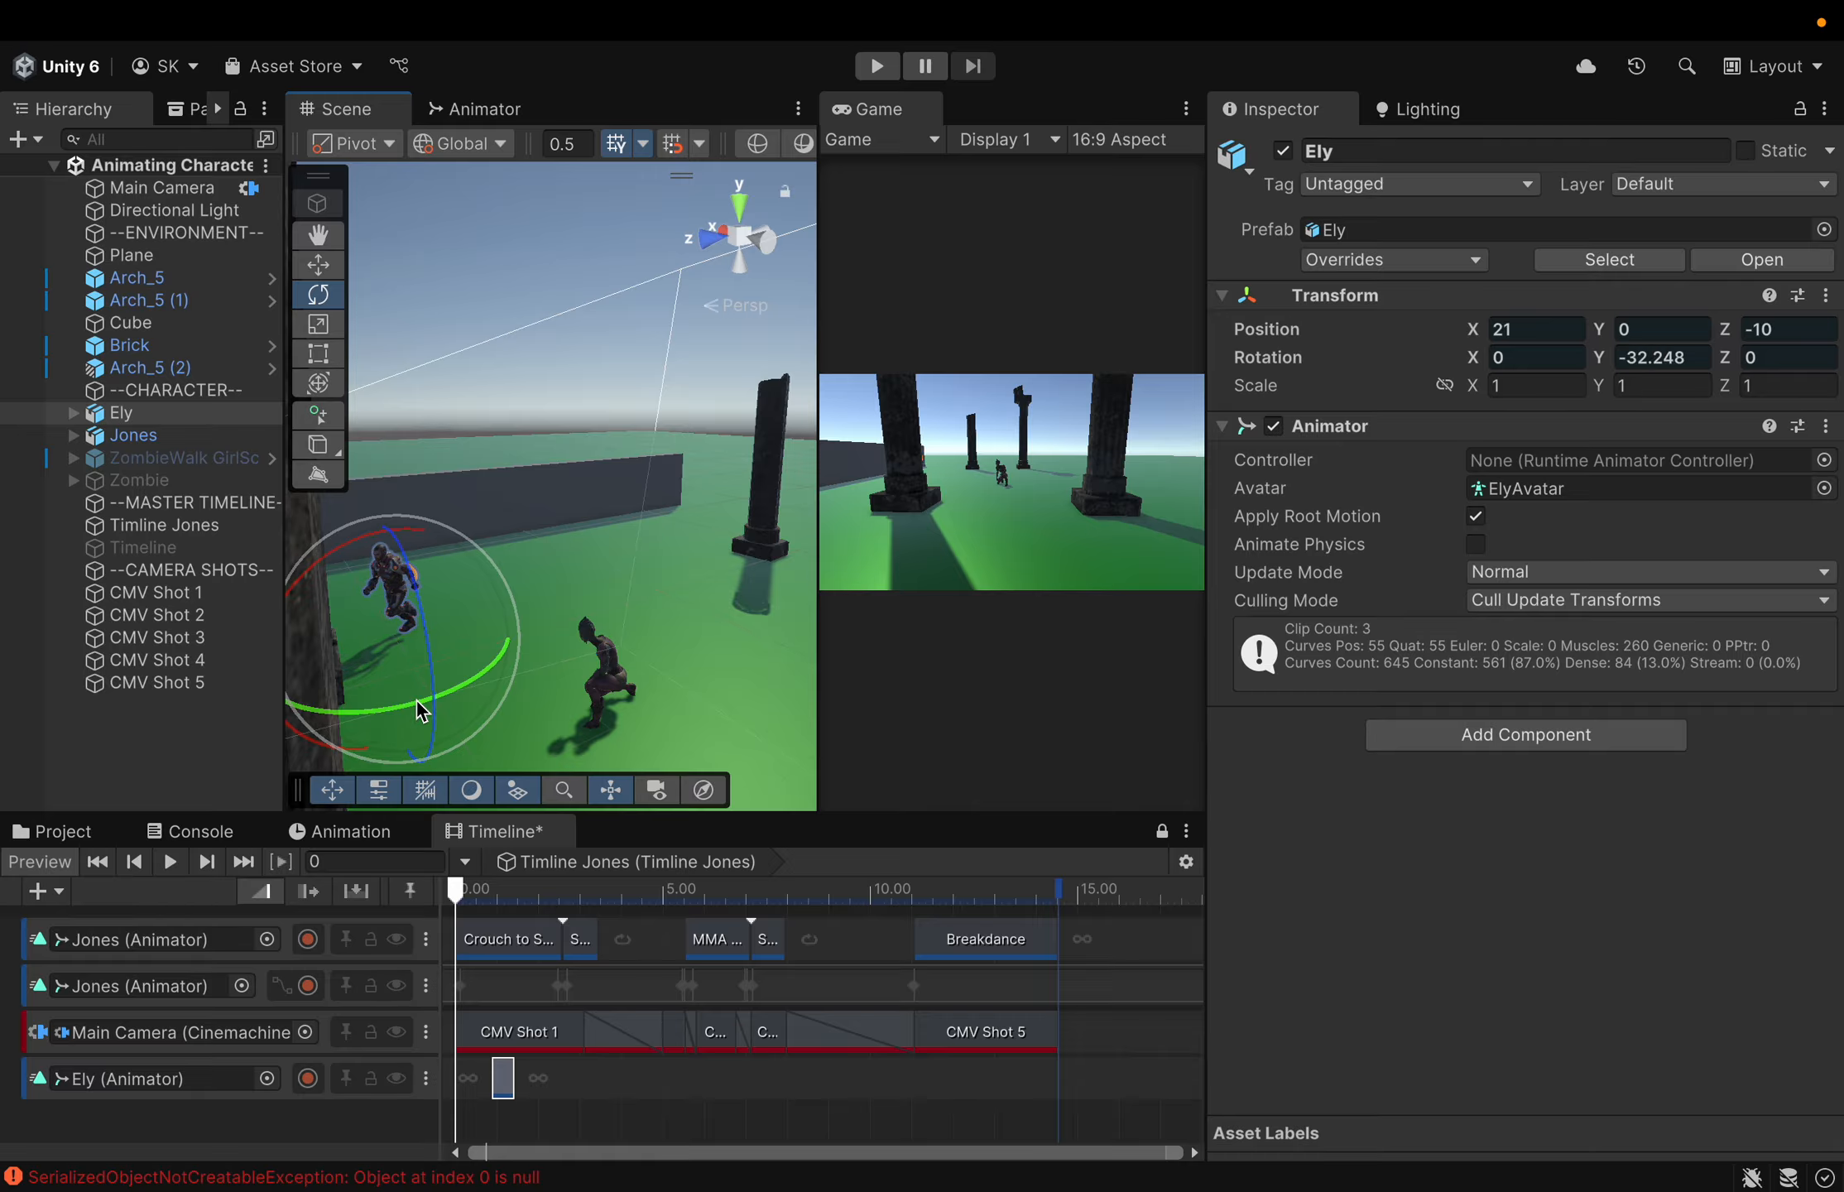
{"action": "left_click_drag", "start_coordinate": [343, 727], "coordinate": [506, 667]}
{"action": "left_click_drag", "start_coordinate": [361, 722], "coordinate": [493, 689]}
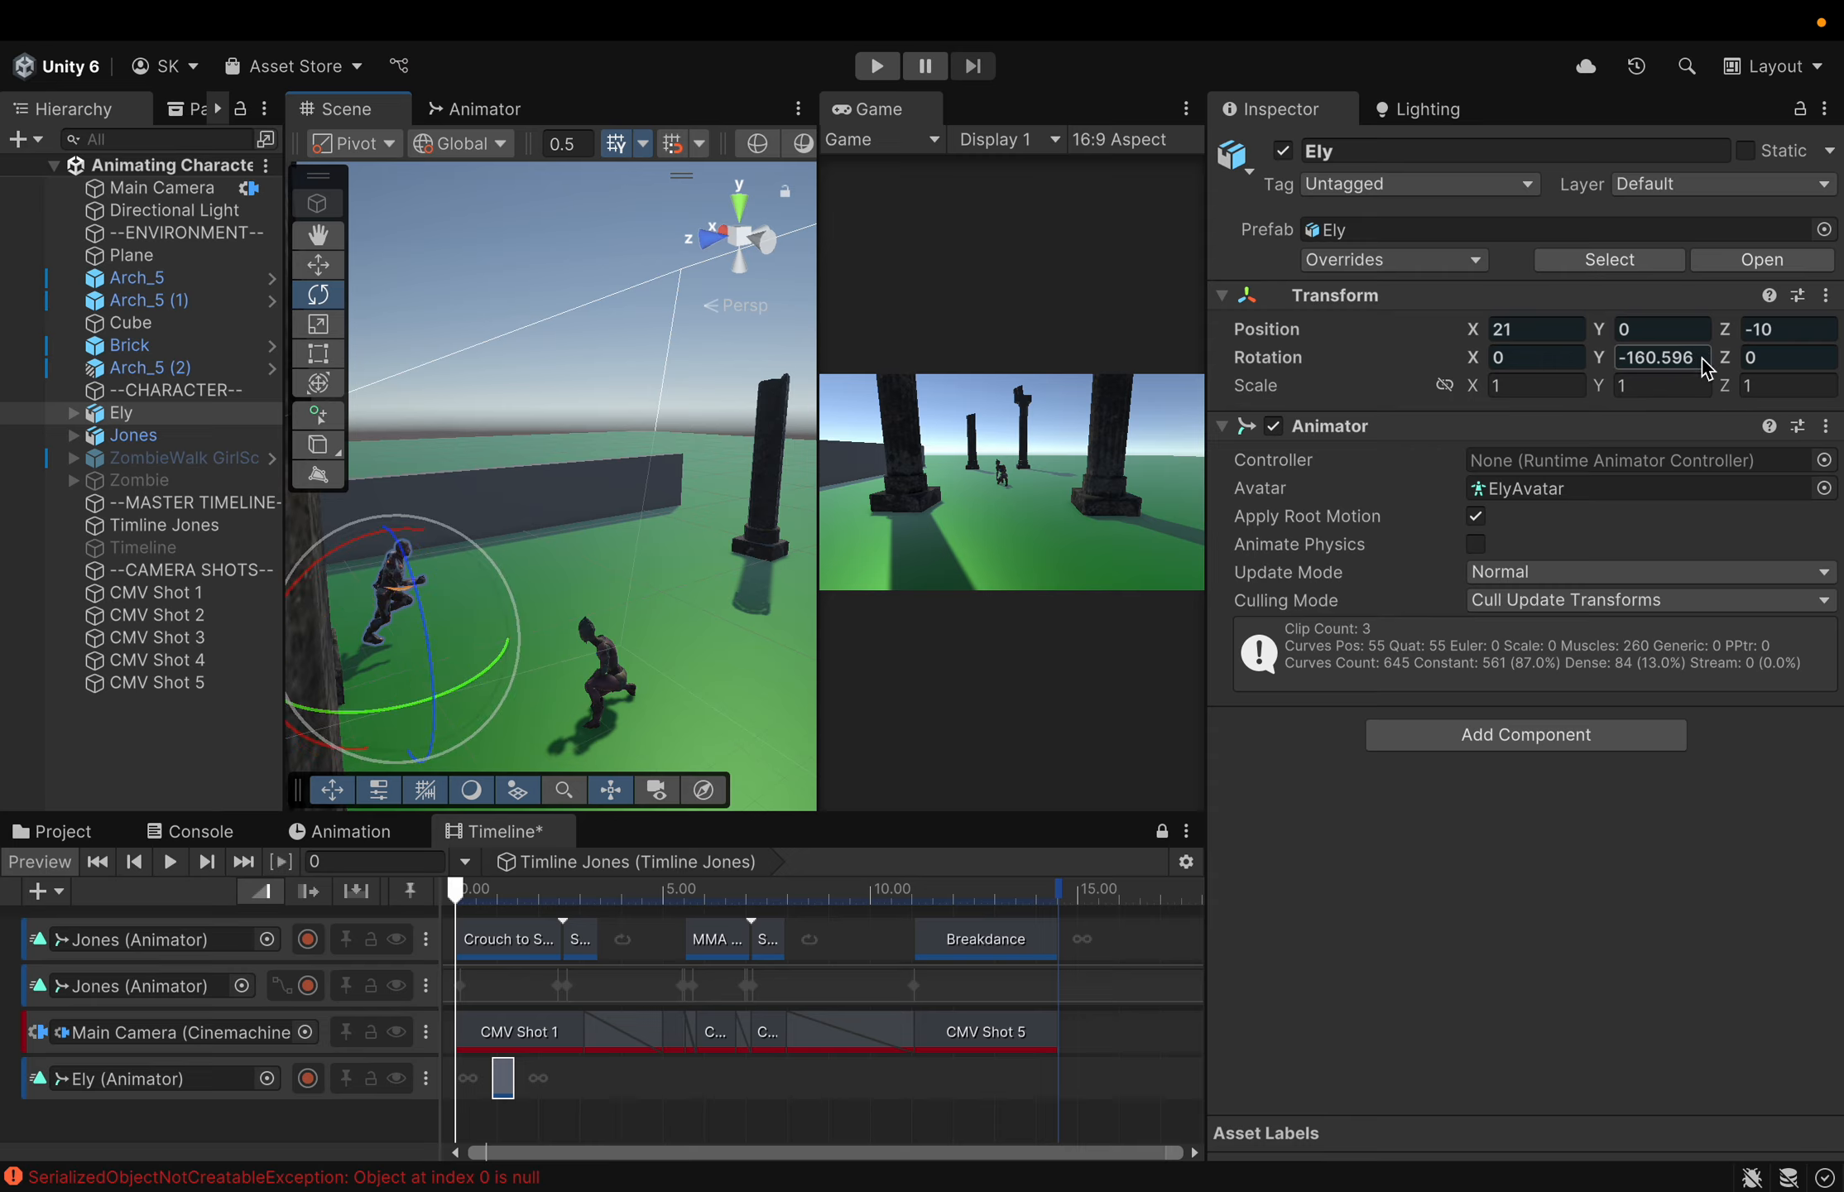
{"action": "left_click", "coordinate": [1625, 368]}
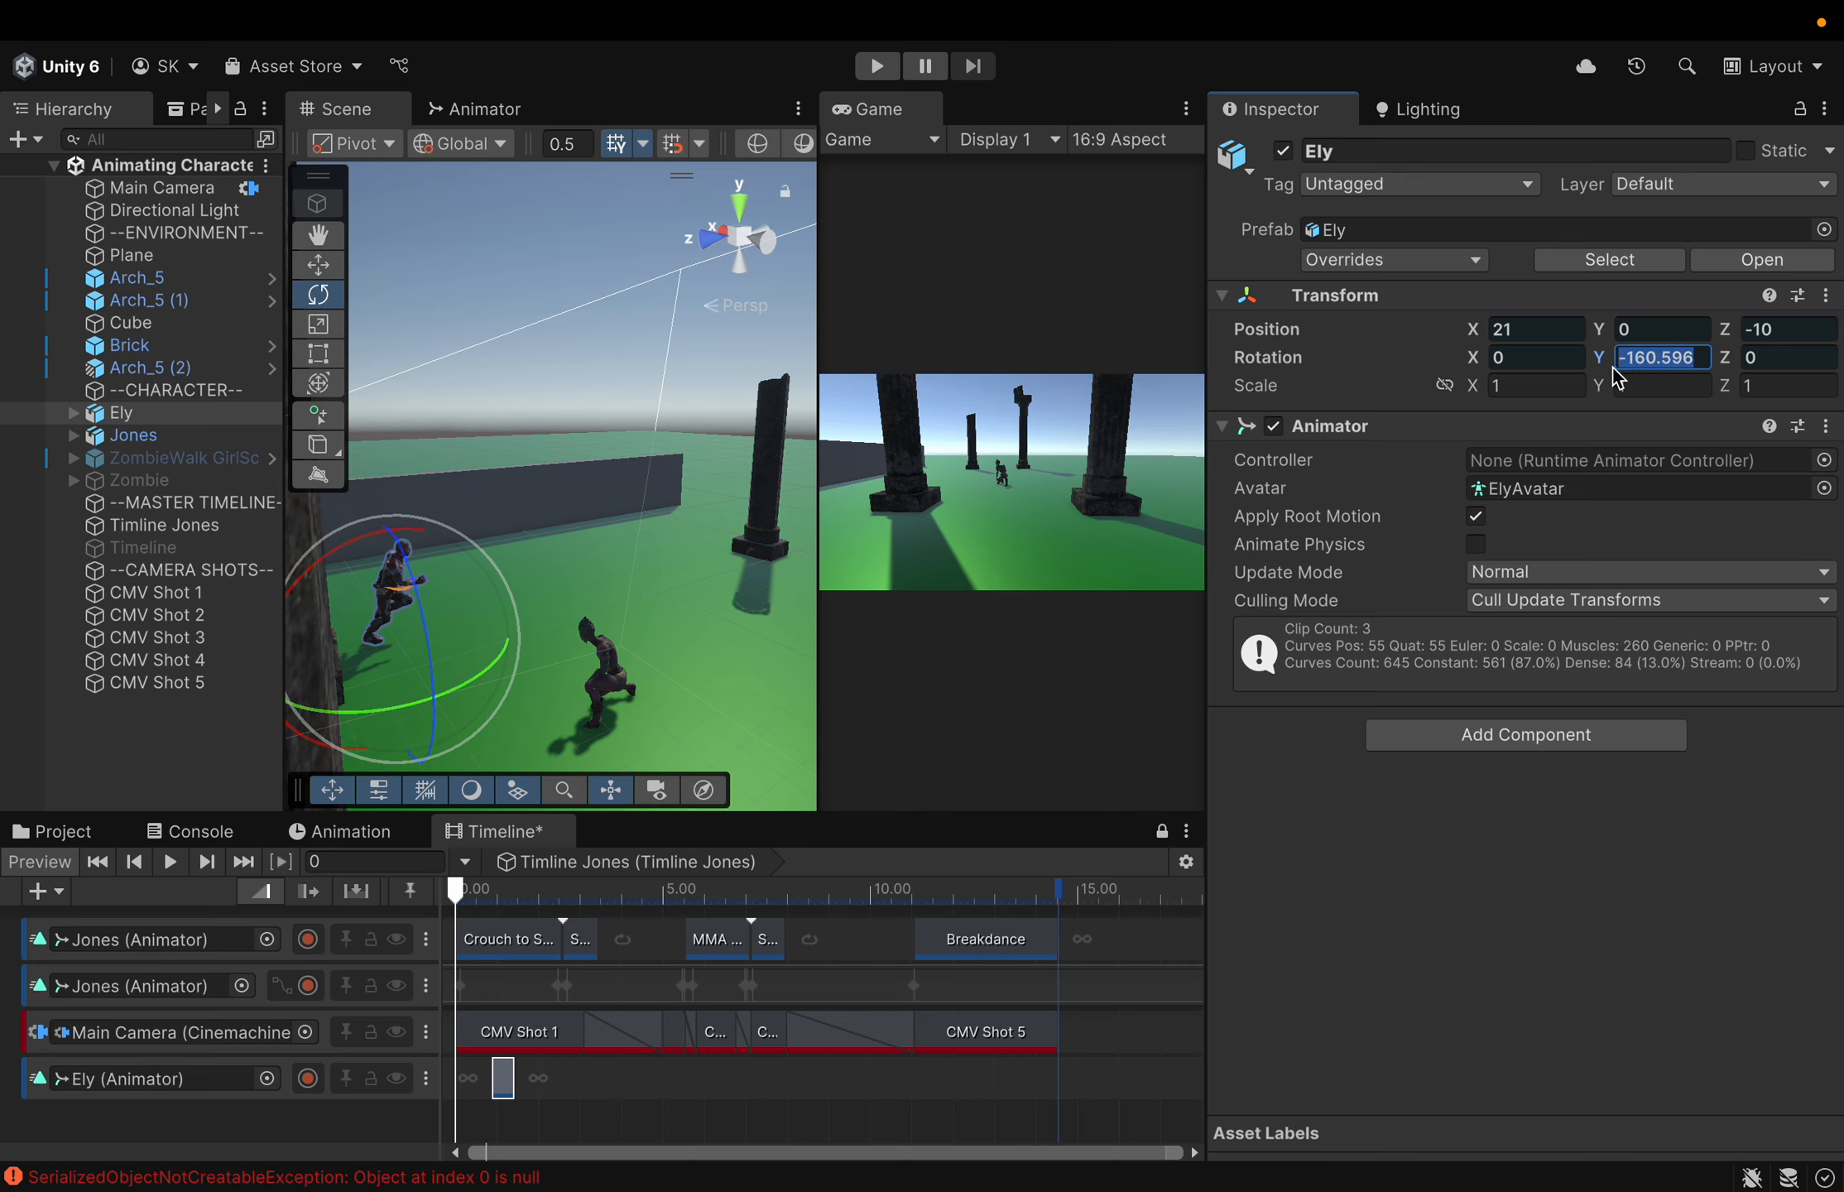
Move the Ely Fast Run clip to start at 0 and return the playhead to 0
{"action": "left_click", "coordinate": [501, 1078]}
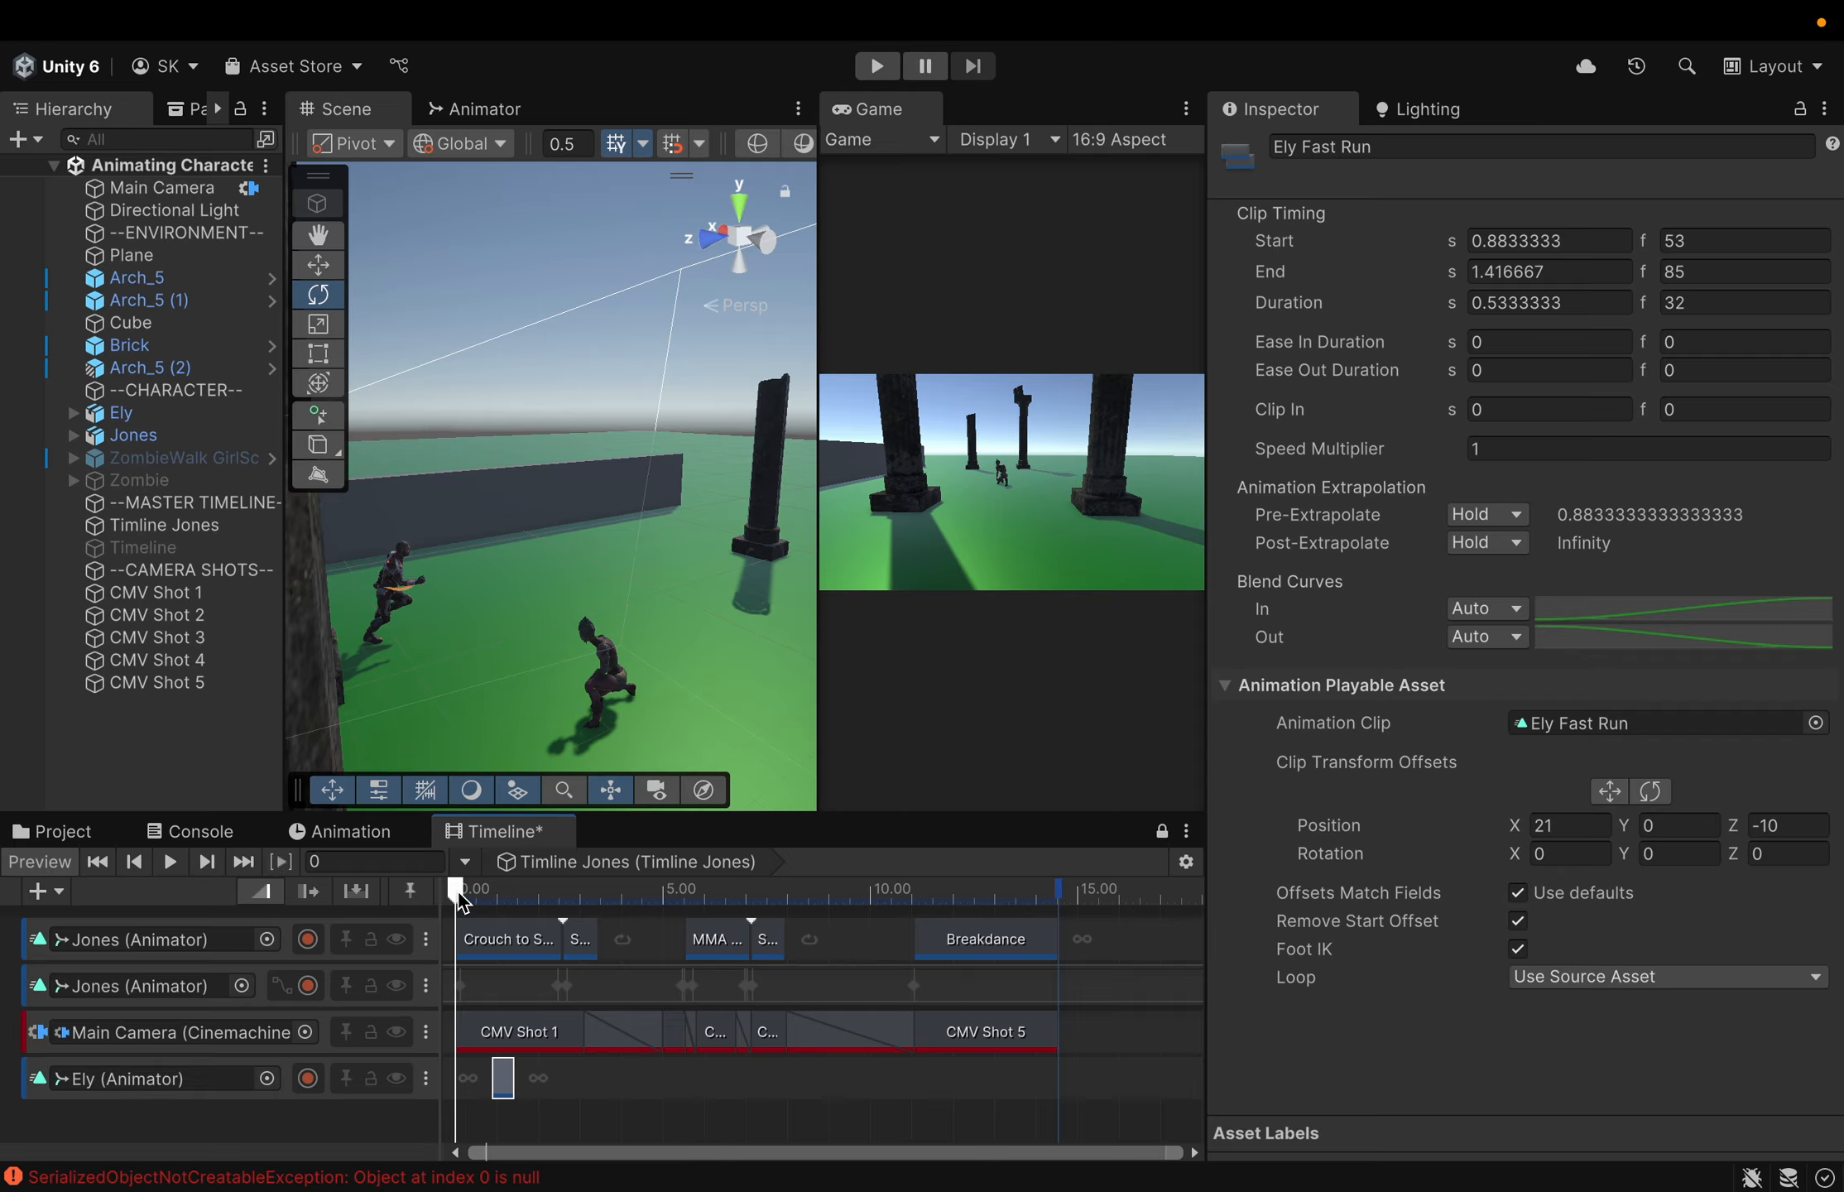
{"action": "left_click_drag", "start_coordinate": [500, 1083], "coordinate": [469, 1084]}
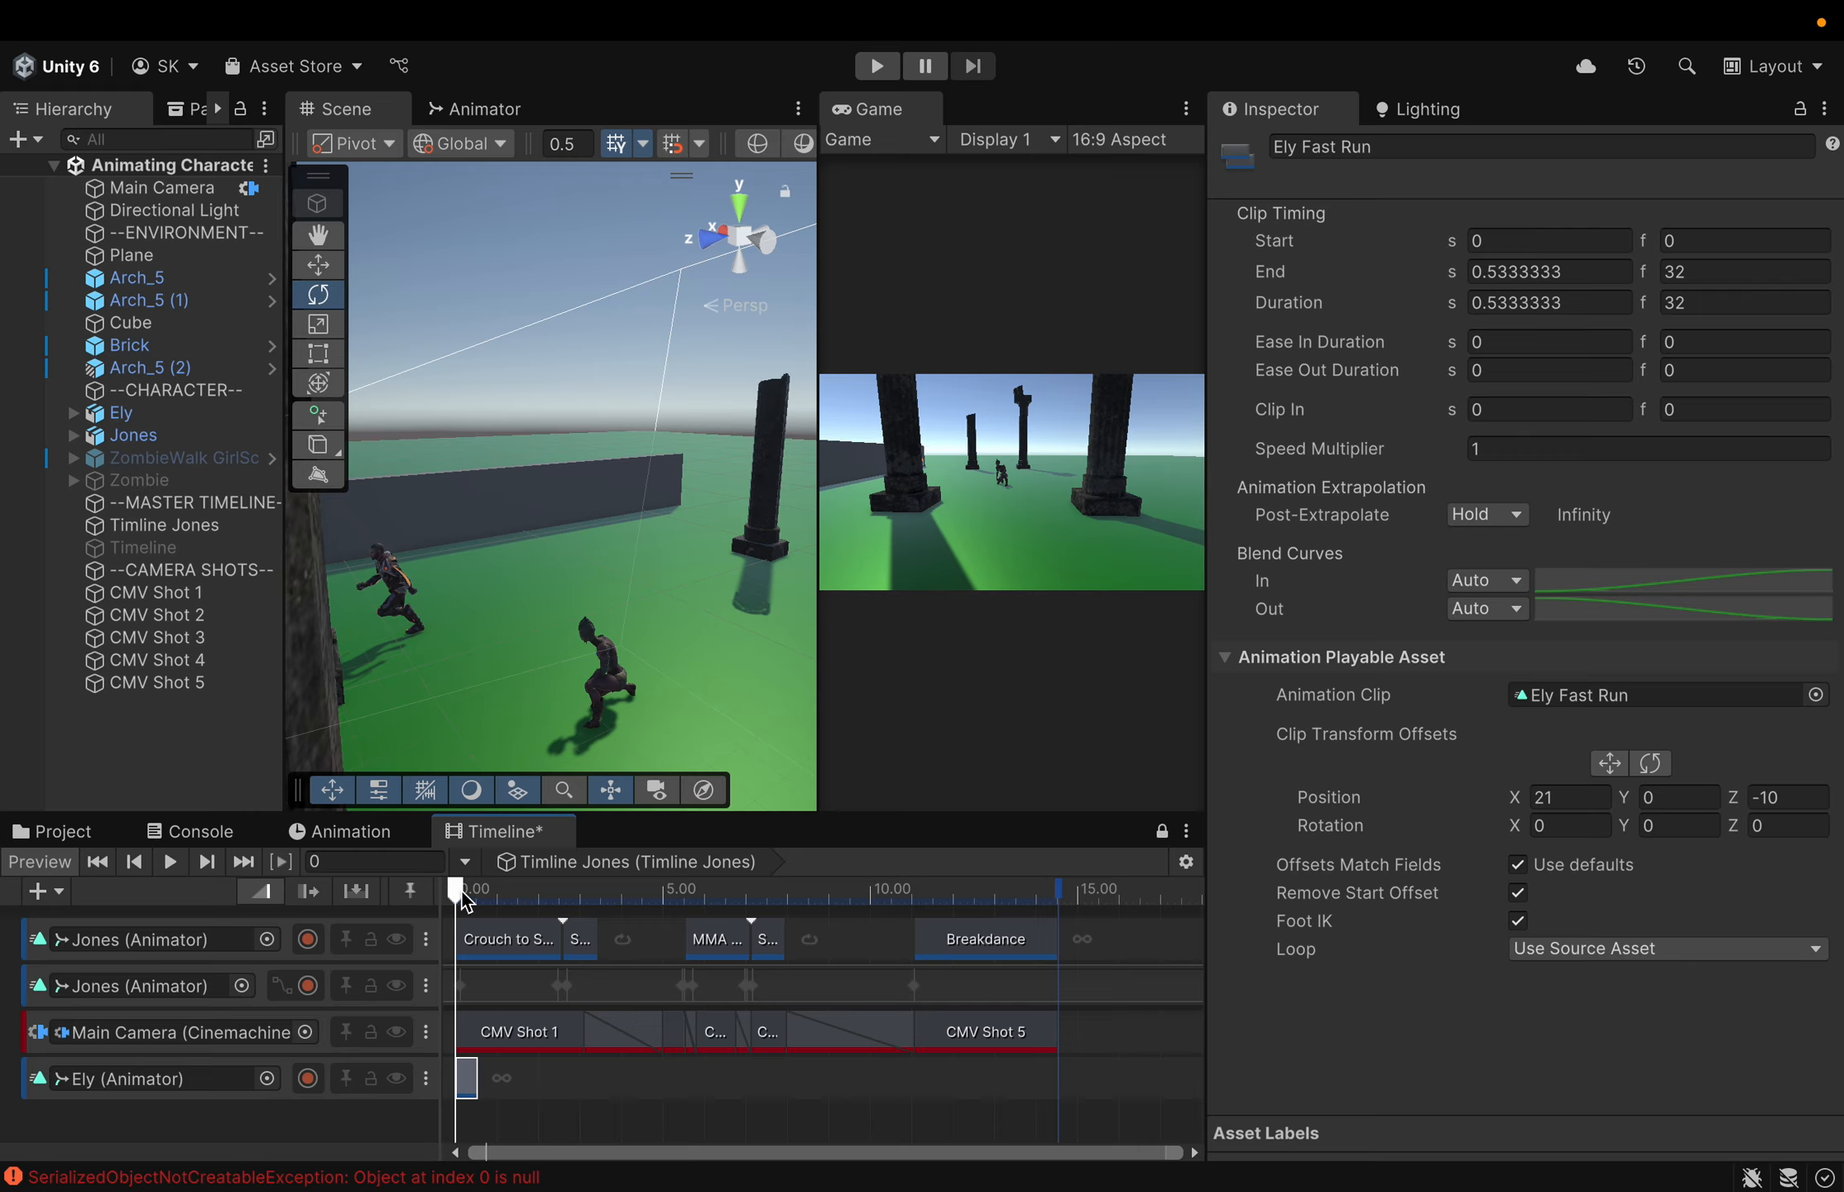
{"action": "mouse_move", "coordinate": [463, 901]}
{"action": "left_mouse_down"}
{"action": "mouse_move", "coordinate": [480, 905]}
{"action": "mouse_move", "coordinate": [444, 902]}
{"action": "left_mouse_up"}
Rotate Ely in the scene around the Y axis to about -146 degrees to find the running direction
{"action": "left_click", "coordinate": [1680, 826]}
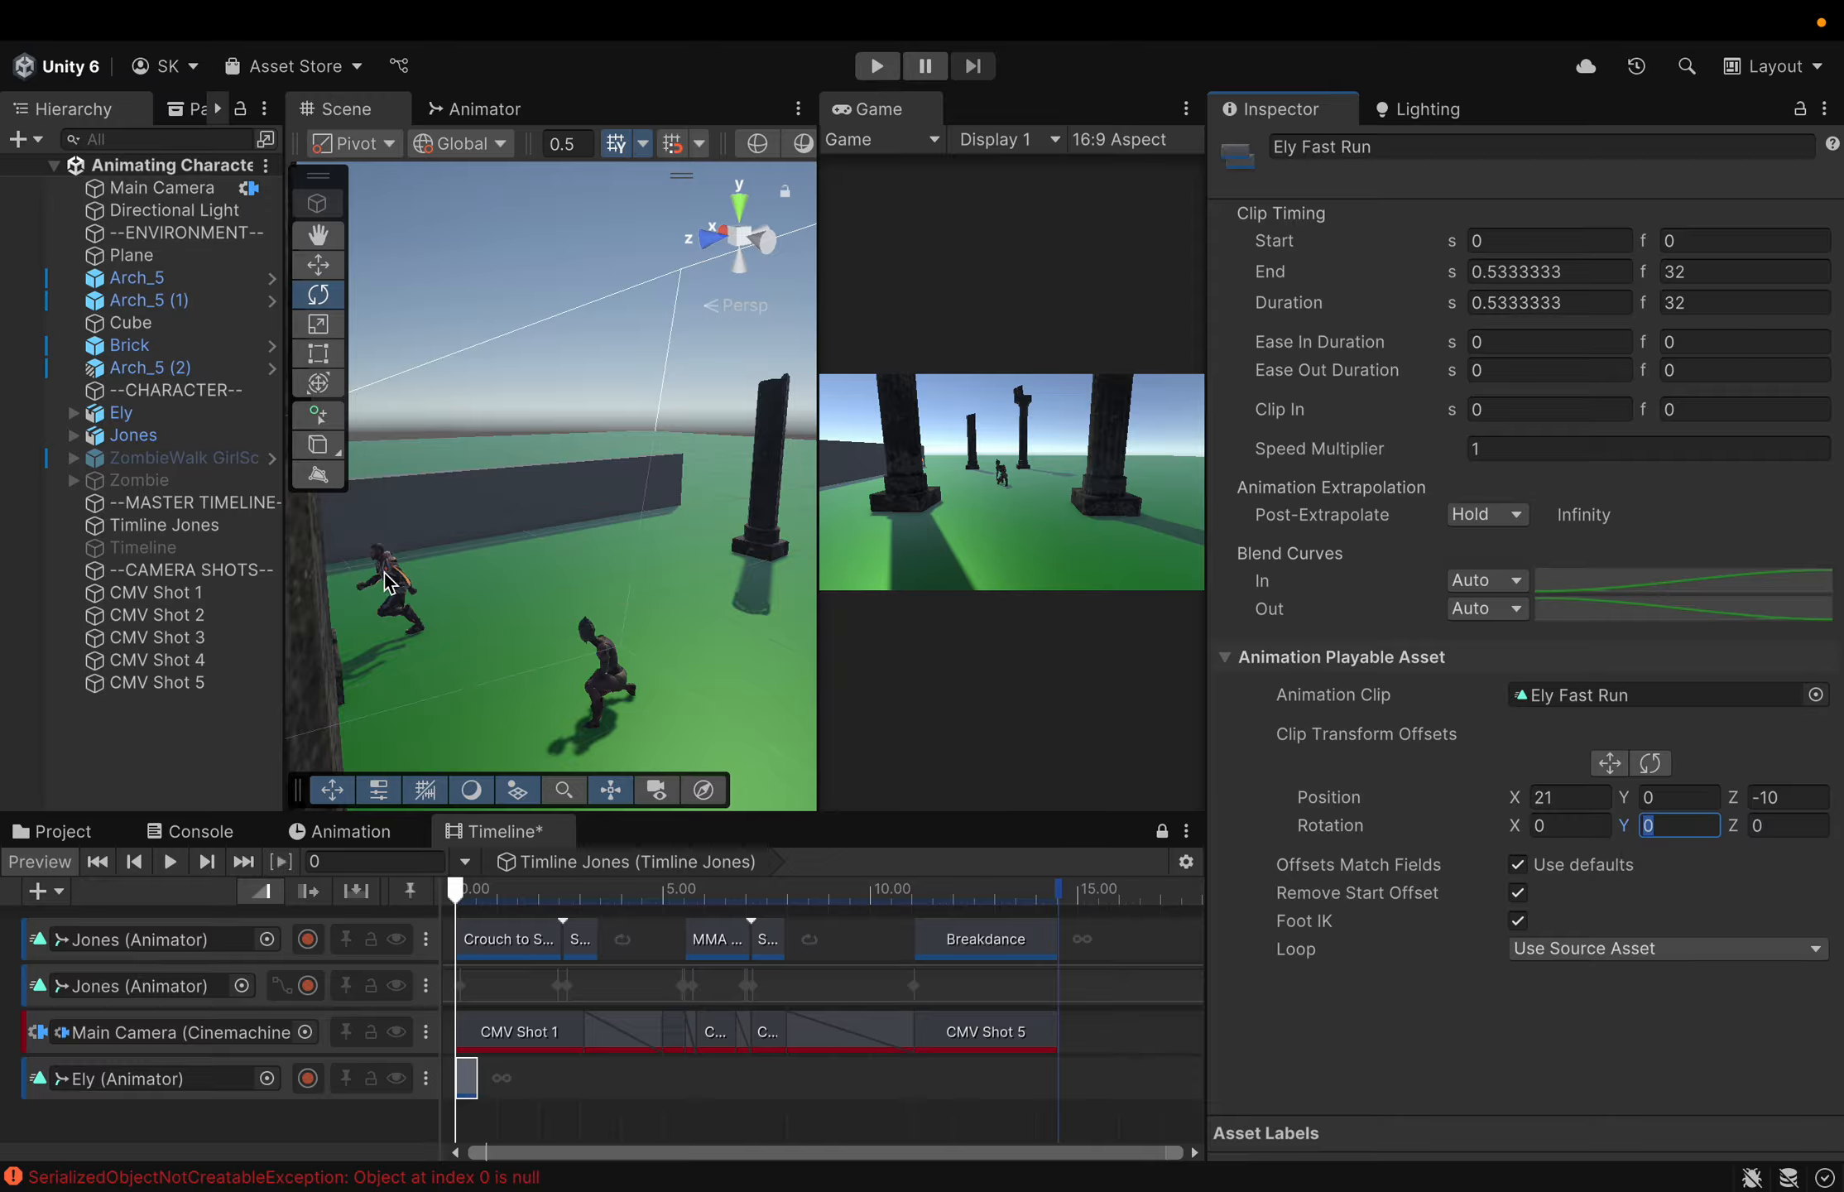
{"action": "left_click", "coordinate": [395, 592]}
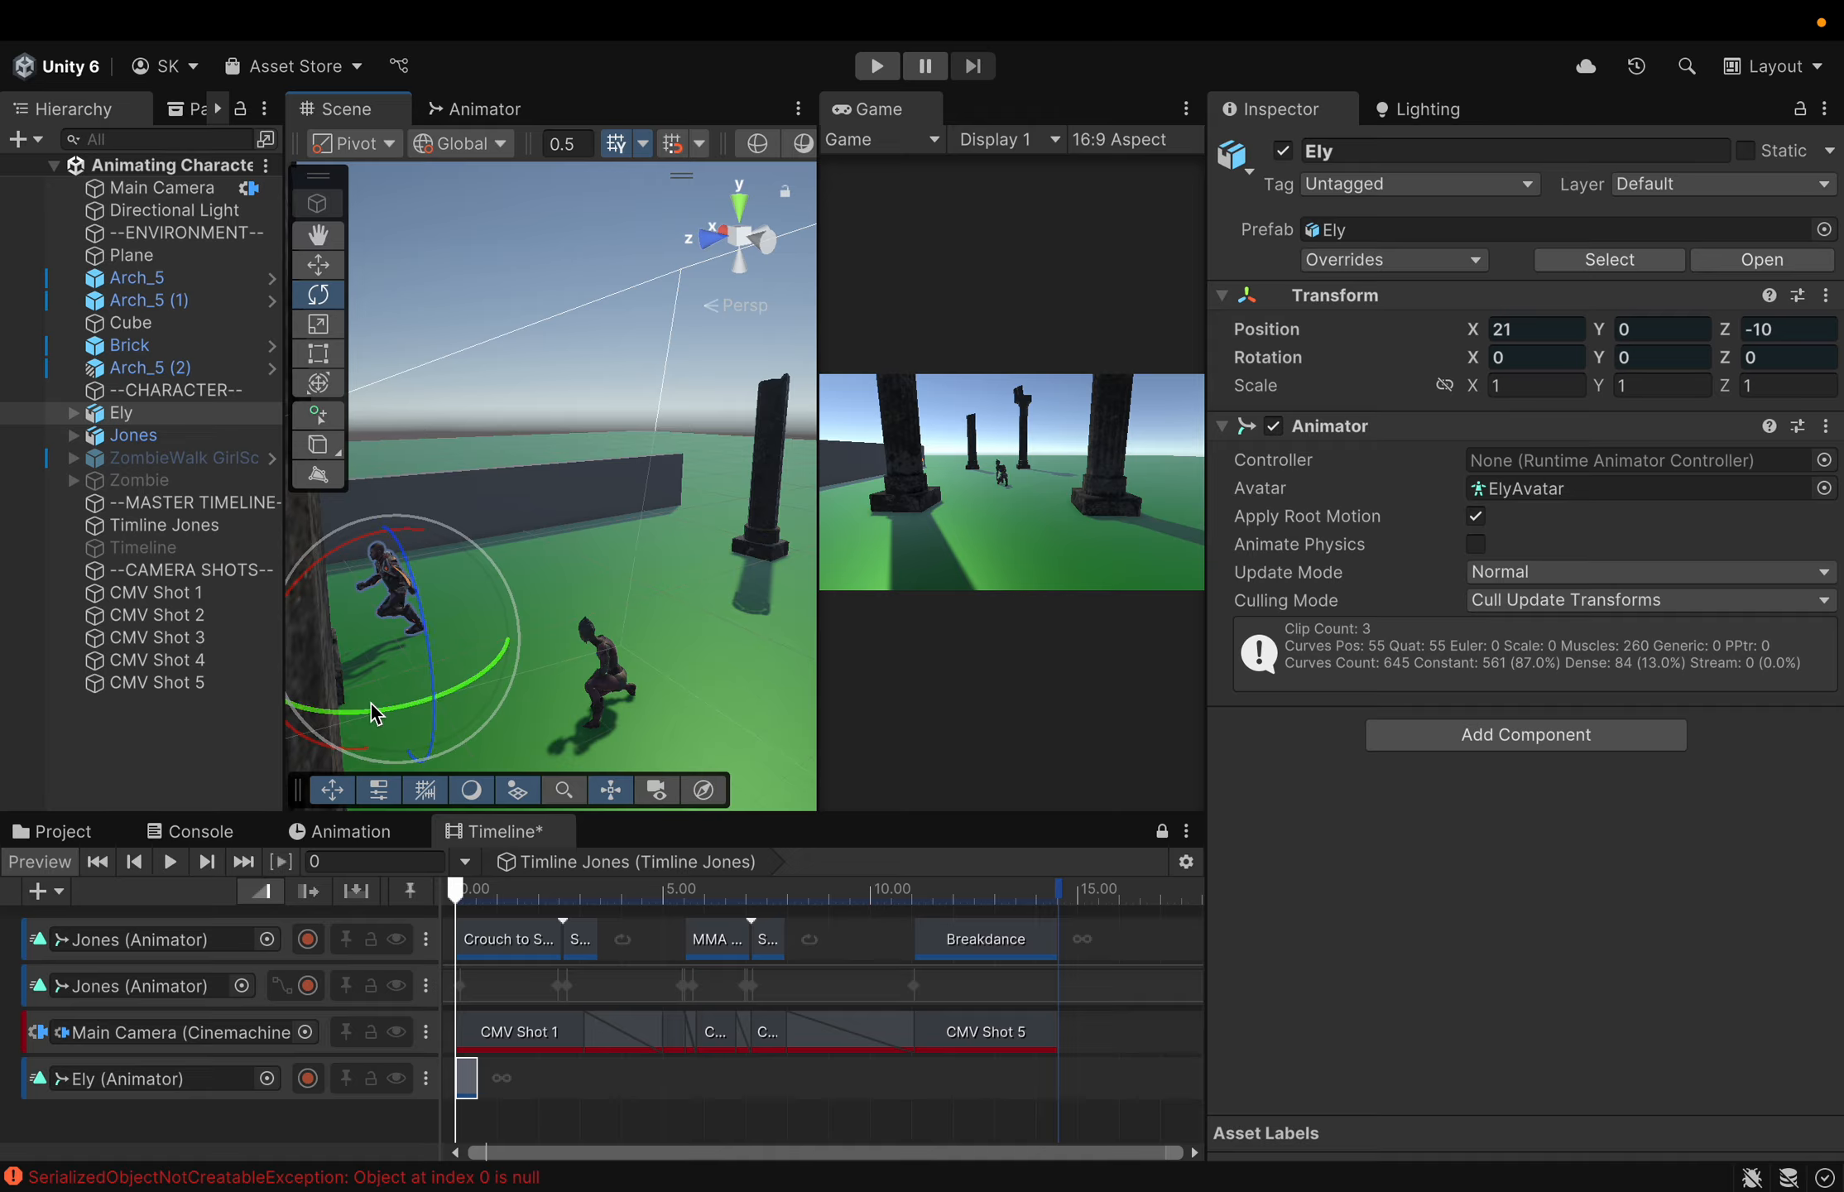
{"action": "left_click_drag", "start_coordinate": [354, 722], "coordinate": [540, 634]}
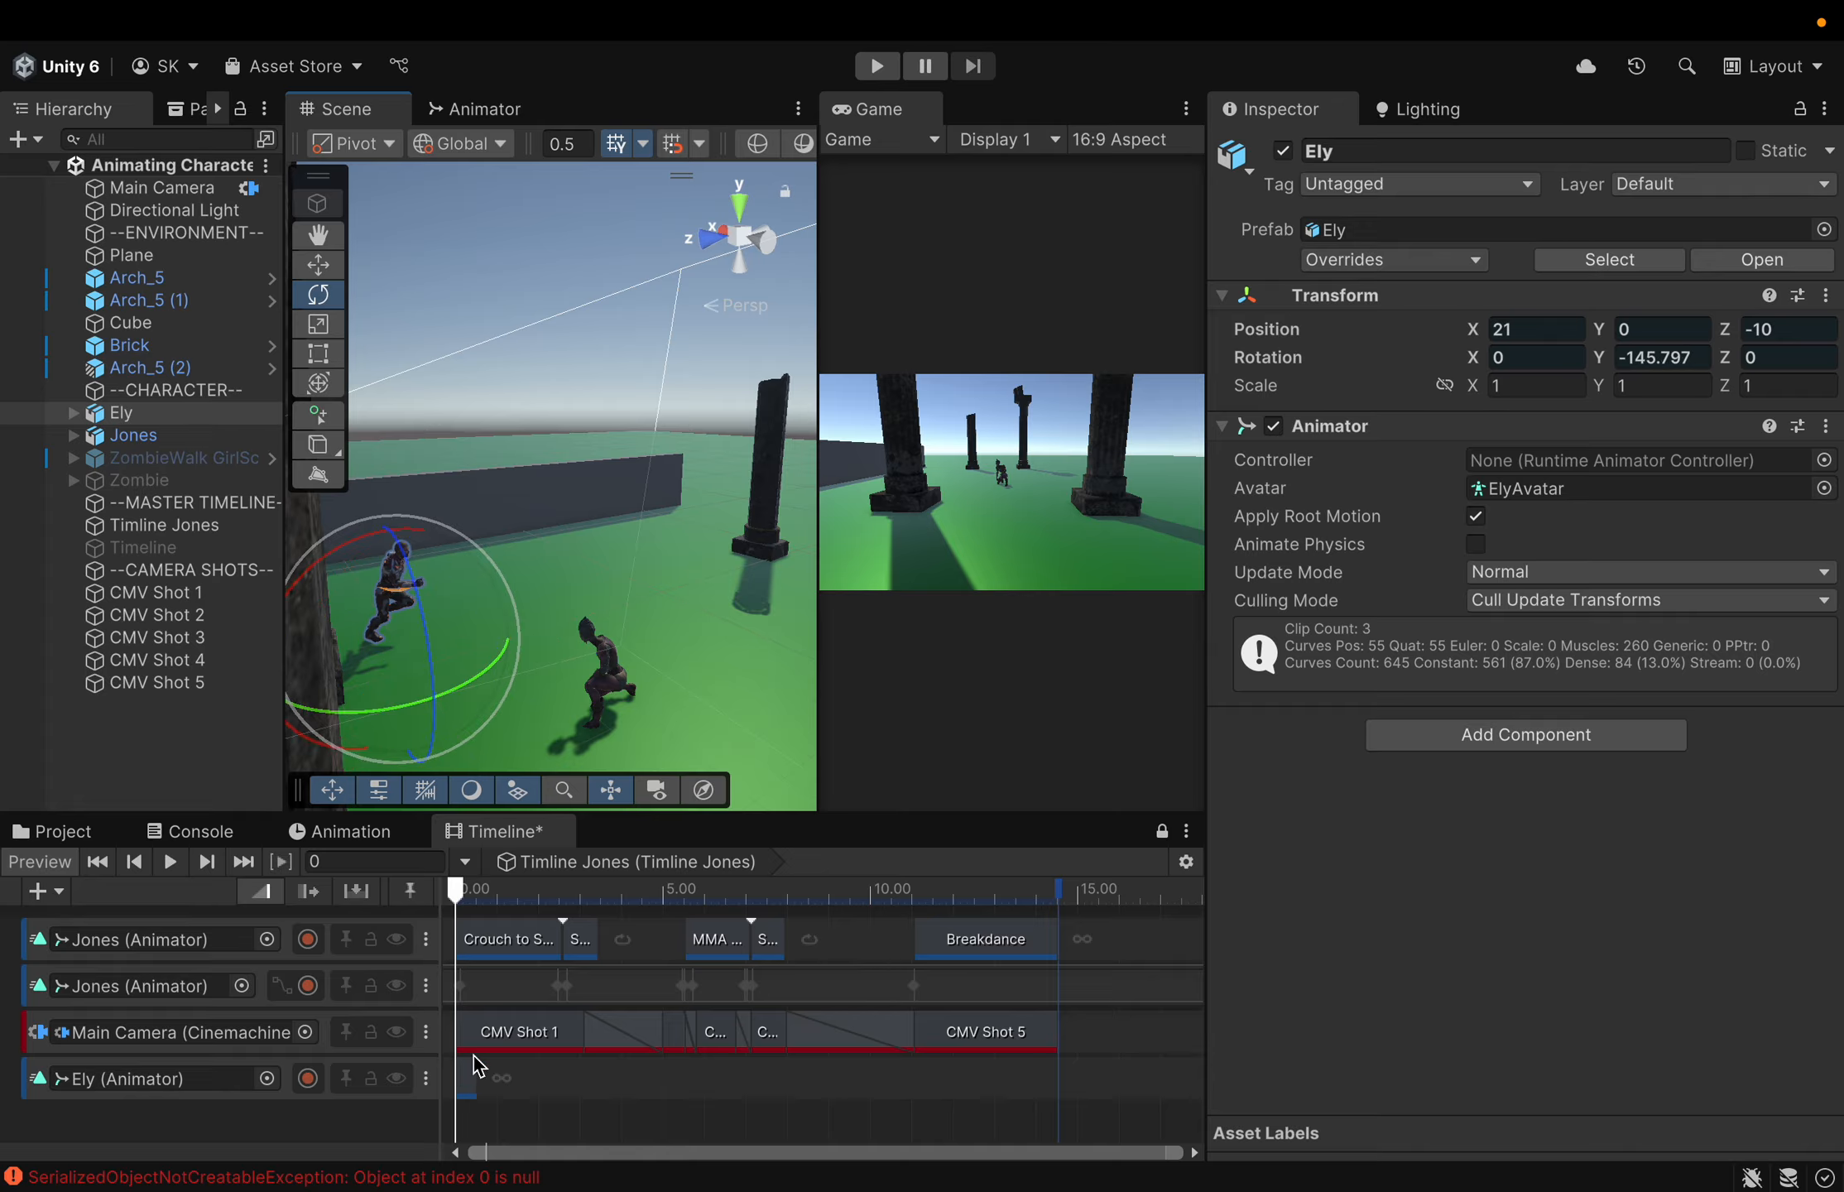
Set the Ely Fast Run clip's Y rotation offset to -145 and its Post-Extrapolate mode to Loop
{"action": "left_click", "coordinate": [467, 1081]}
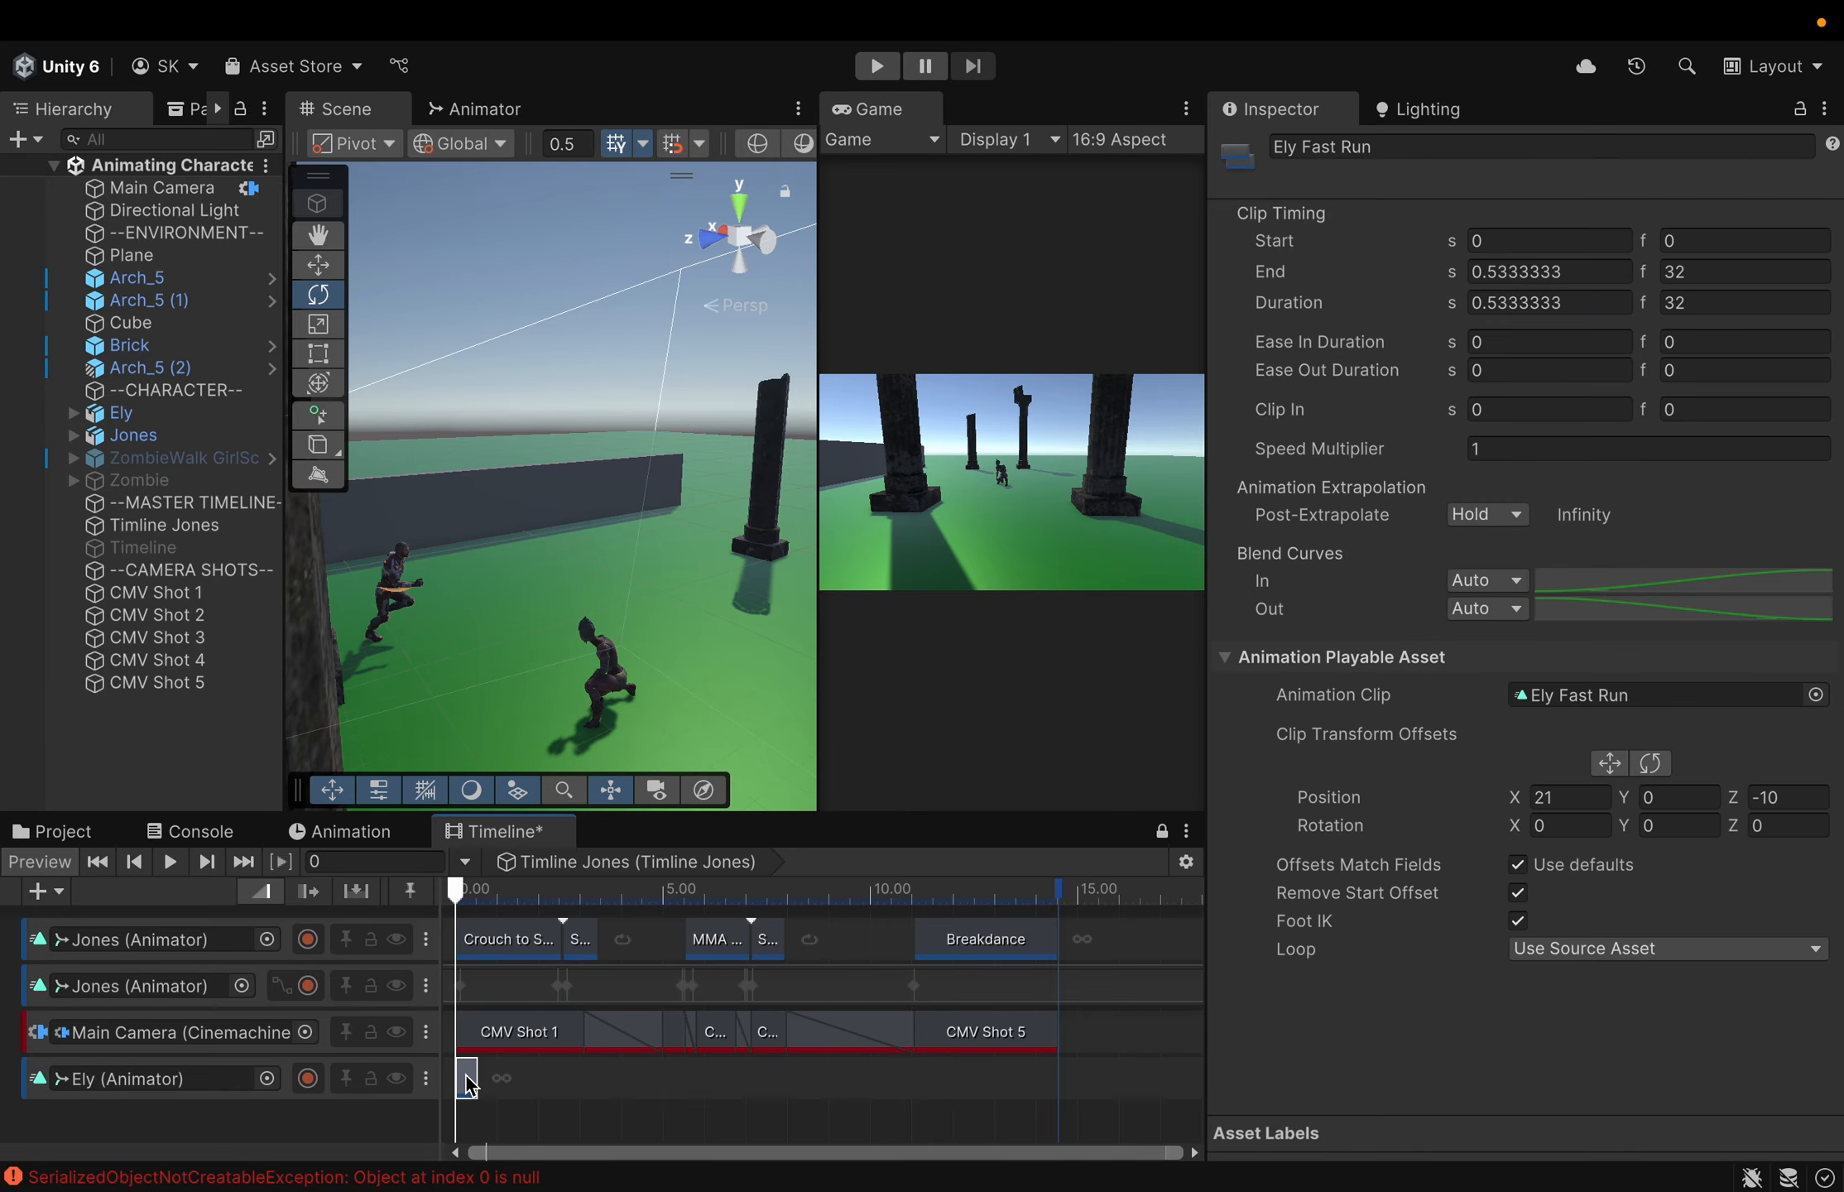
{"action": "left_click", "coordinate": [1670, 827]}
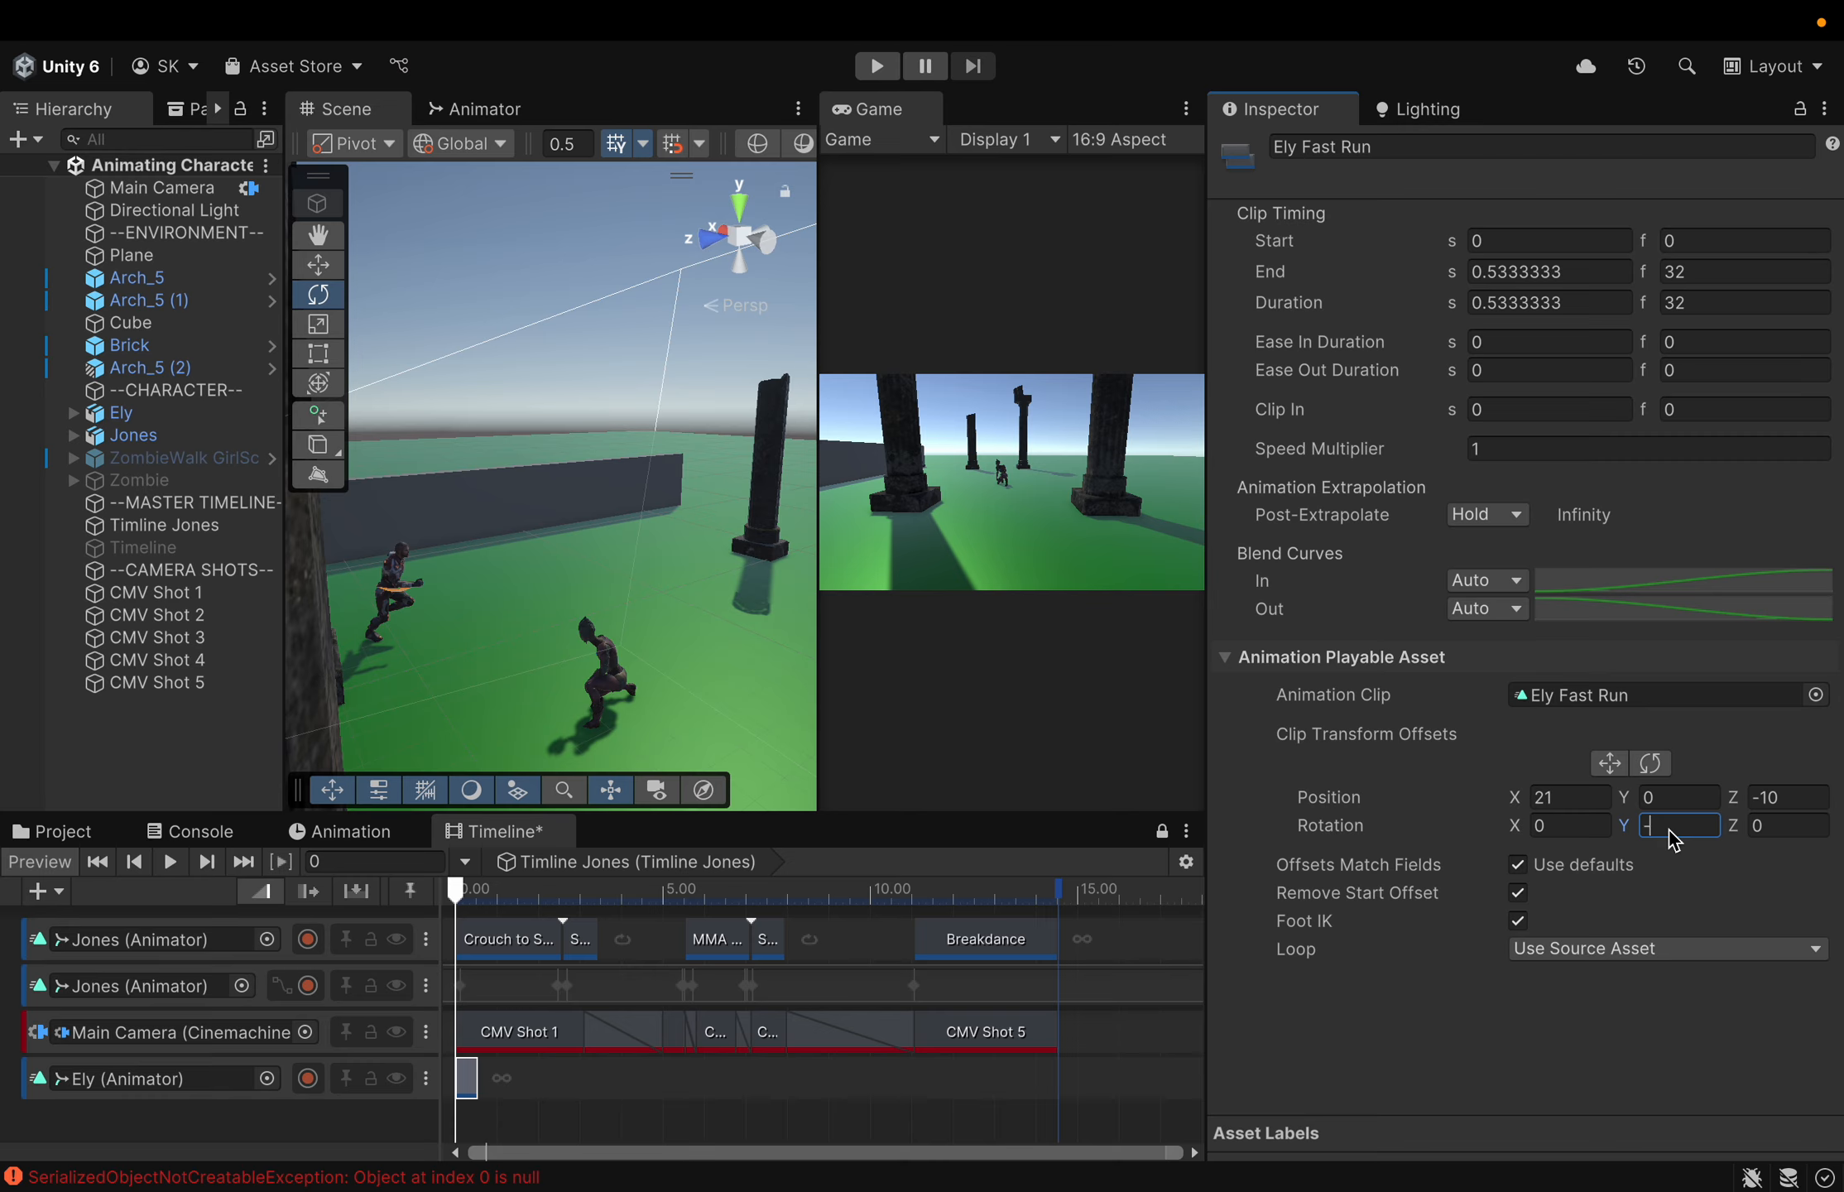
{"action": "type", "text": "-146"}
{"action": "key", "text": "Return"}
{"action": "mouse_move", "coordinate": [454, 896]}
{"action": "left_mouse_down"}
{"action": "mouse_move", "coordinate": [521, 901]}
{"action": "mouse_move", "coordinate": [456, 908]}
{"action": "left_mouse_up"}
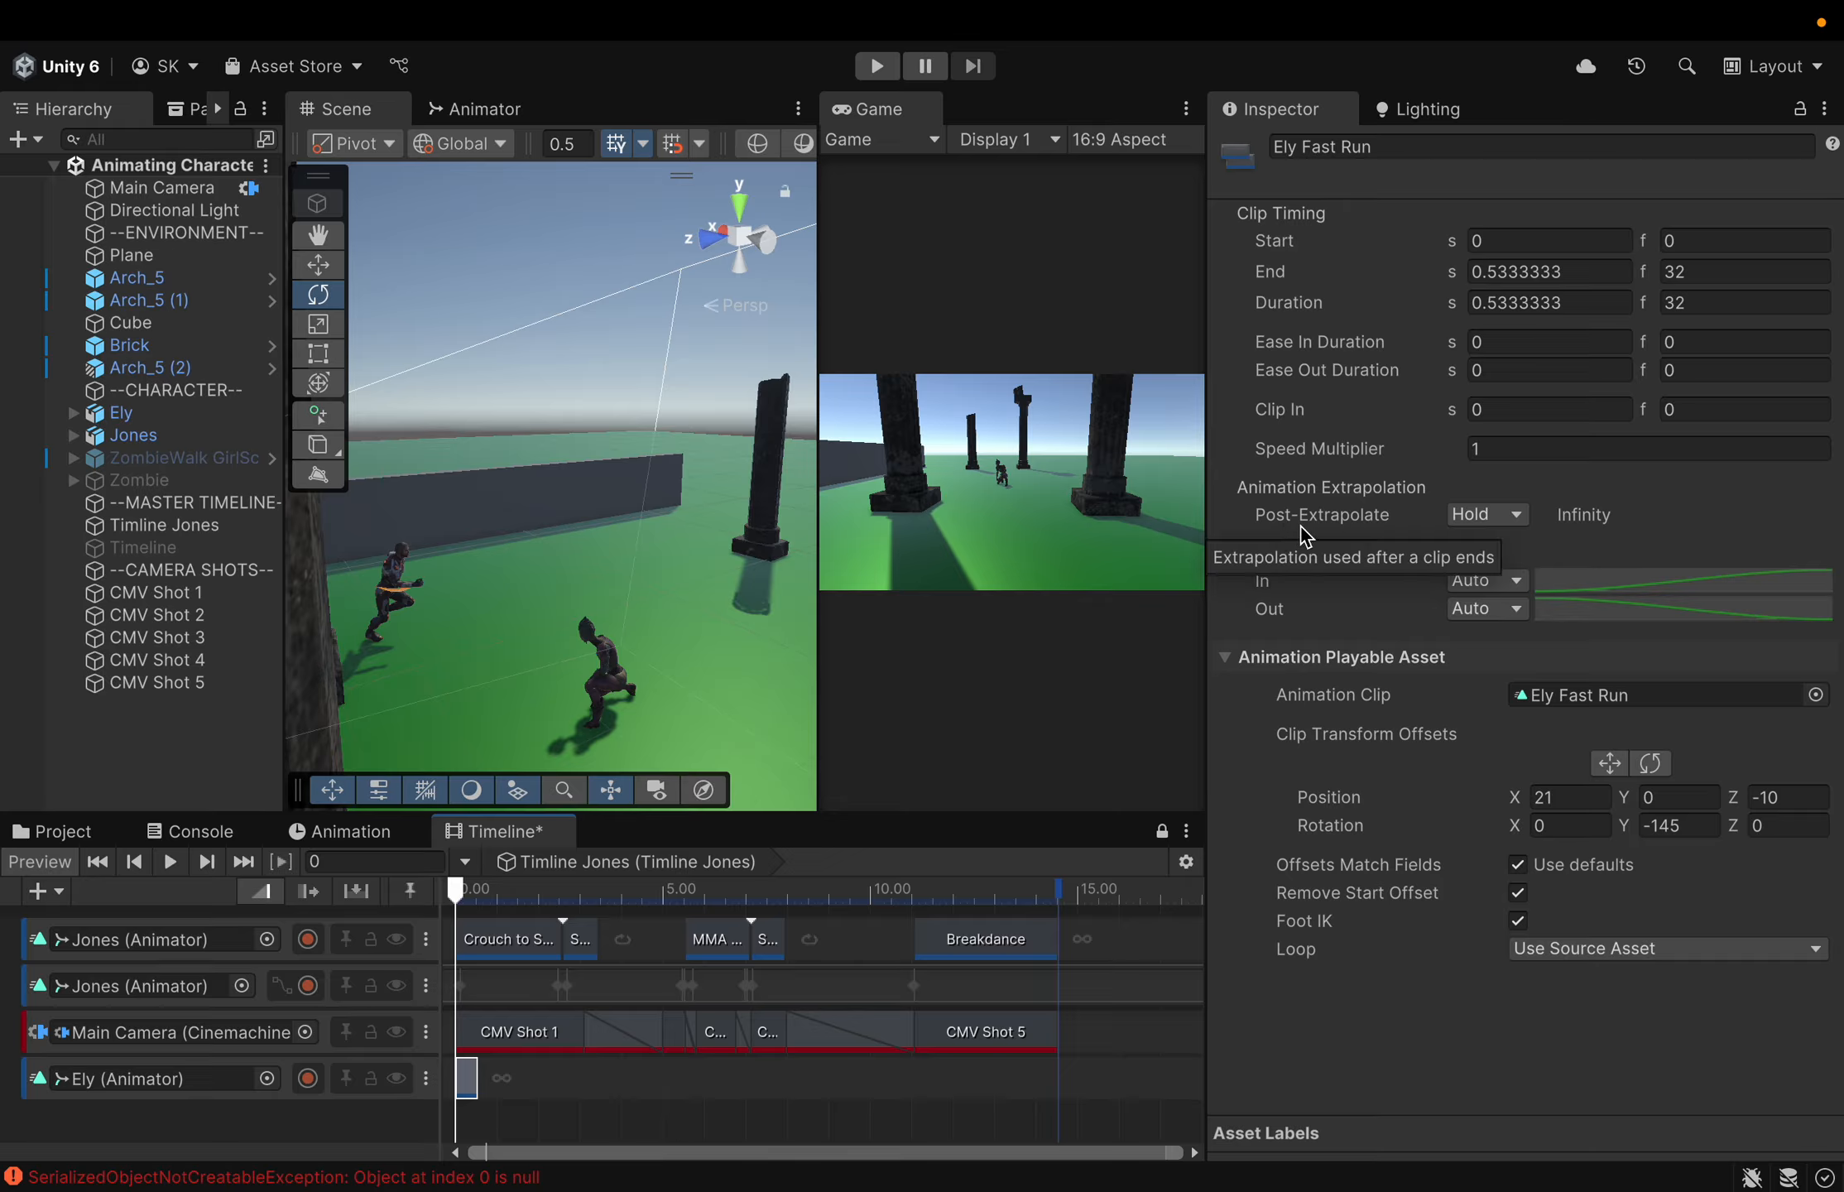
{"action": "left_click", "coordinate": [1514, 530]}
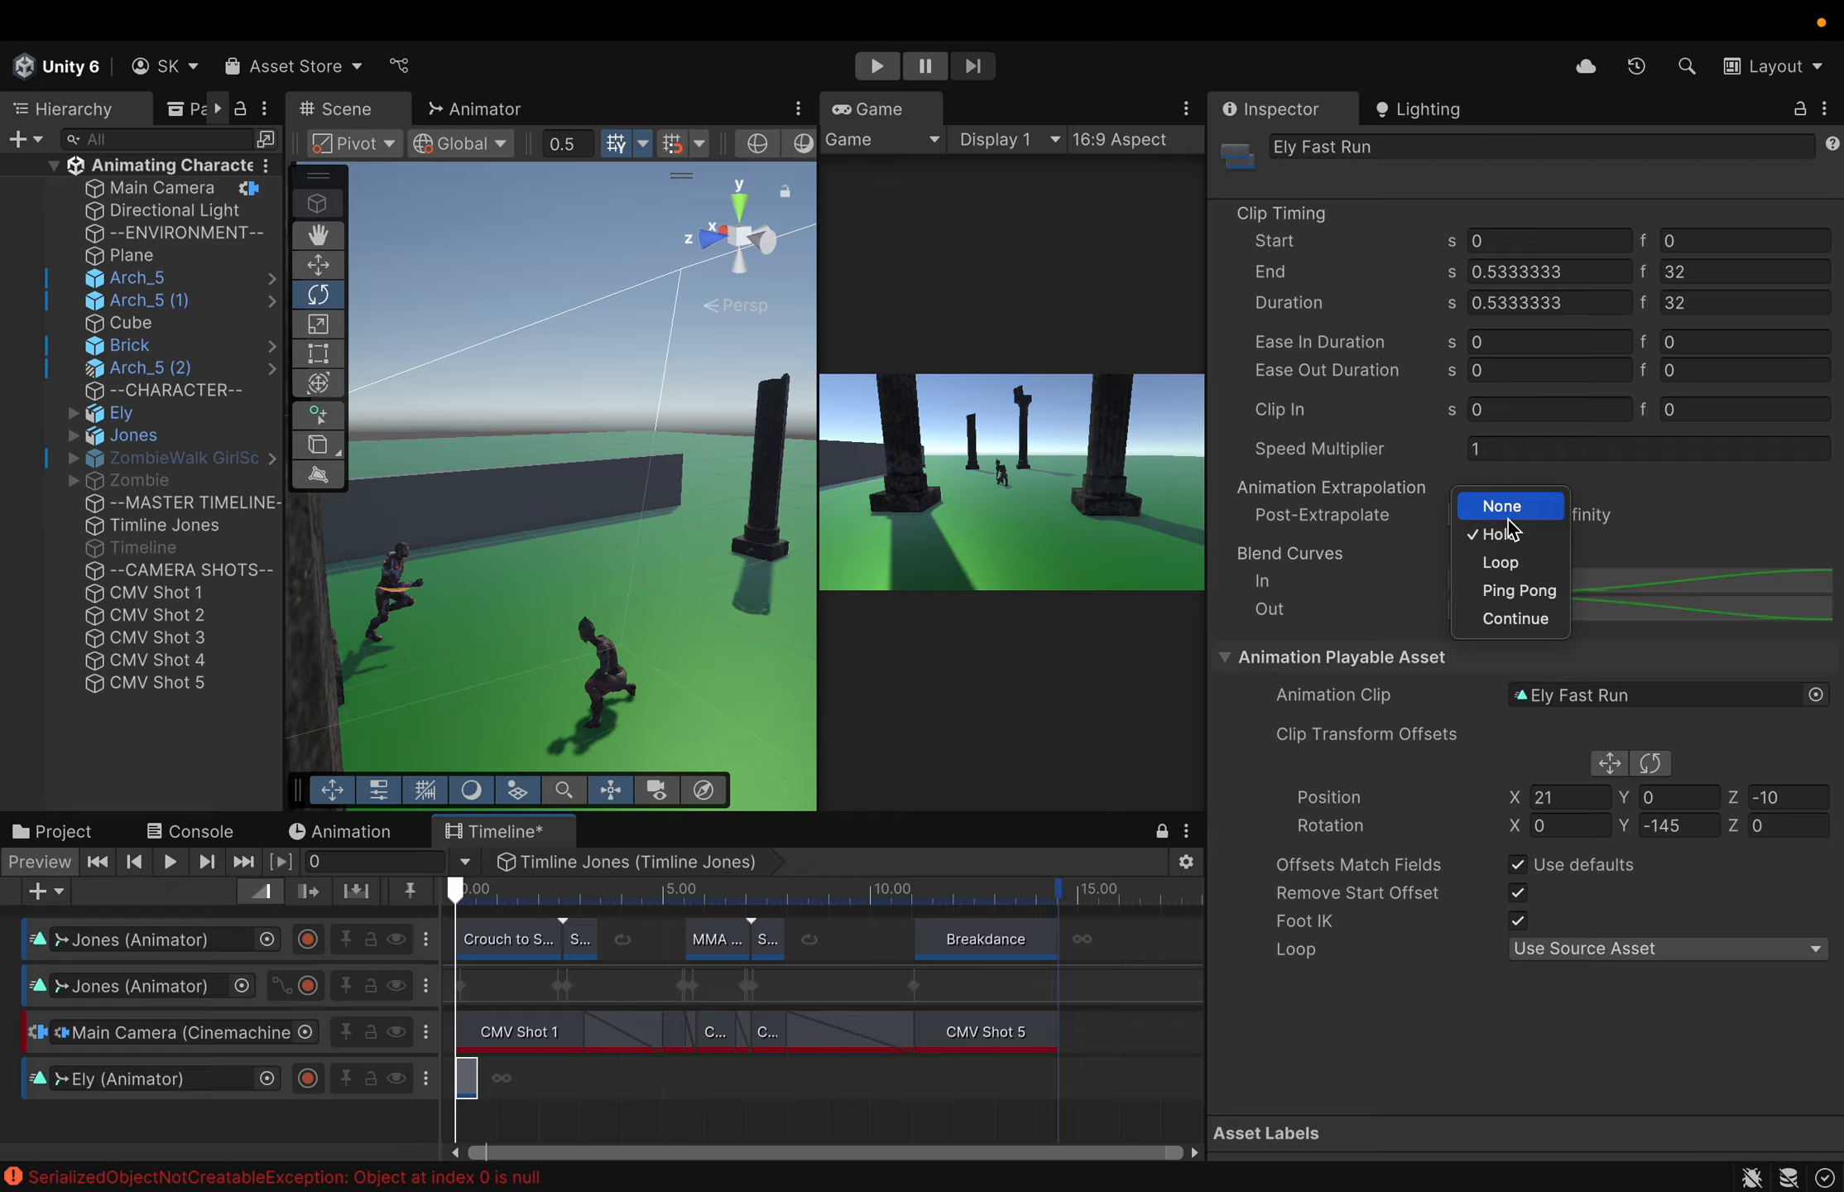
{"action": "left_click", "coordinate": [1512, 563]}
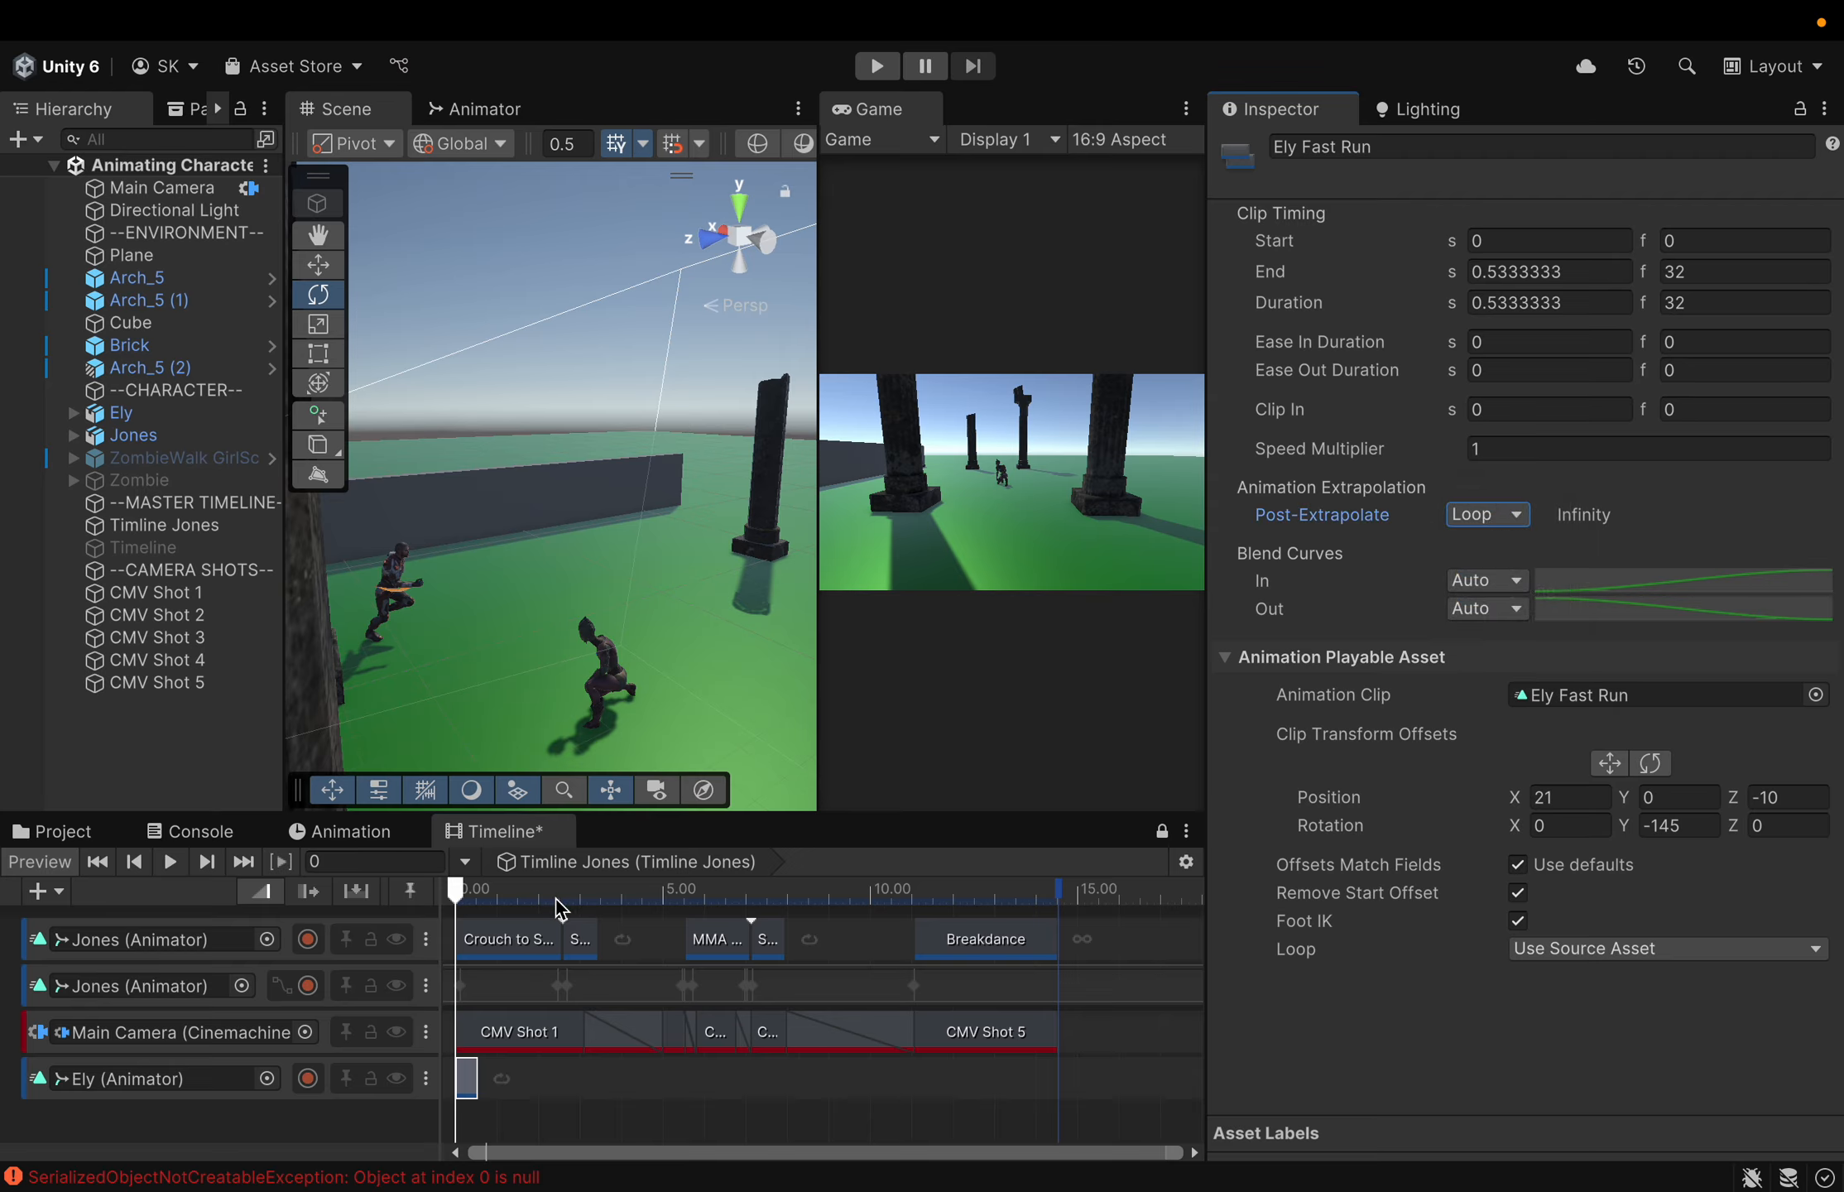
Add another Animation Track to the Timline Jones timeline and bind it to Ely's Animator
{"action": "mouse_move", "coordinate": [459, 901]}
{"action": "left_mouse_down"}
{"action": "mouse_move", "coordinate": [674, 906]}
{"action": "mouse_move", "coordinate": [458, 908]}
{"action": "left_mouse_up"}
{"action": "left_click", "coordinate": [38, 894]}
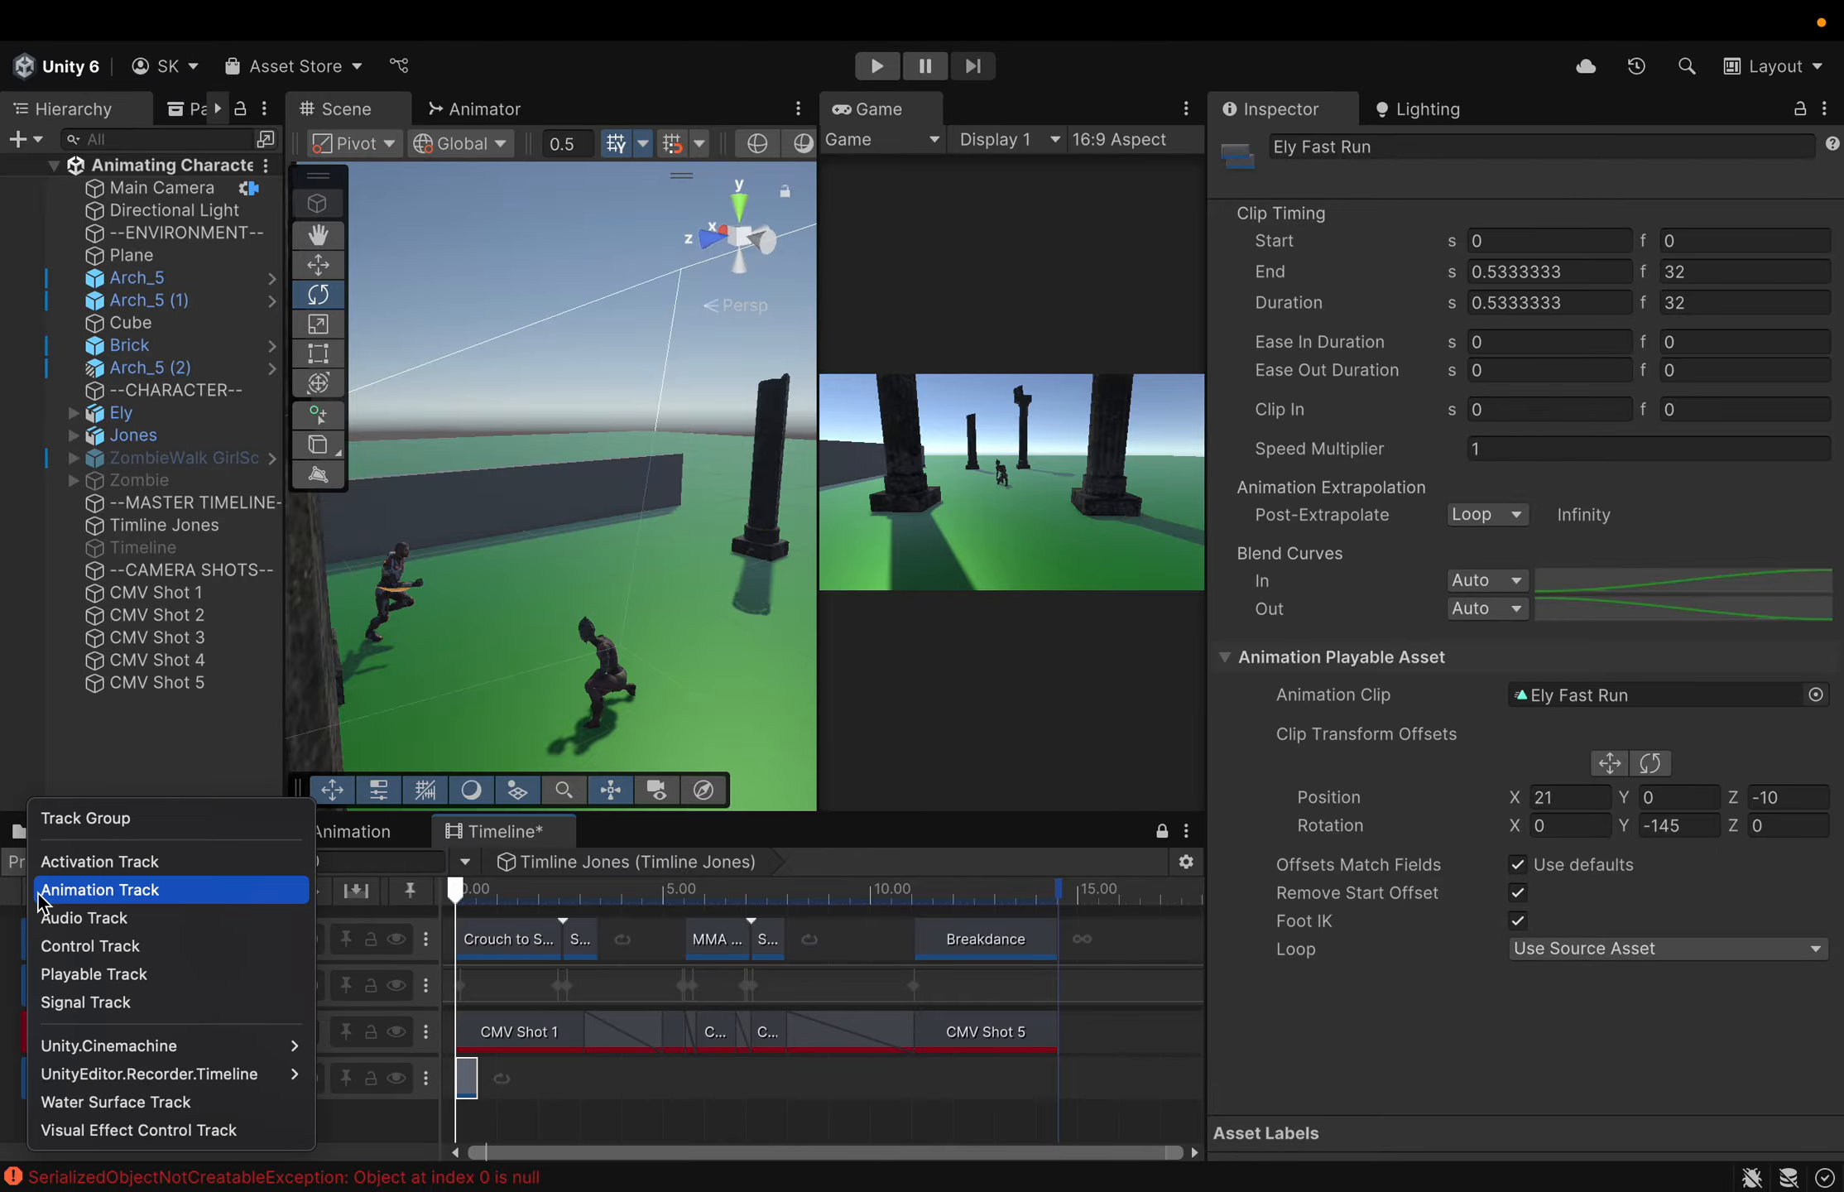
{"action": "left_click", "coordinate": [40, 896]}
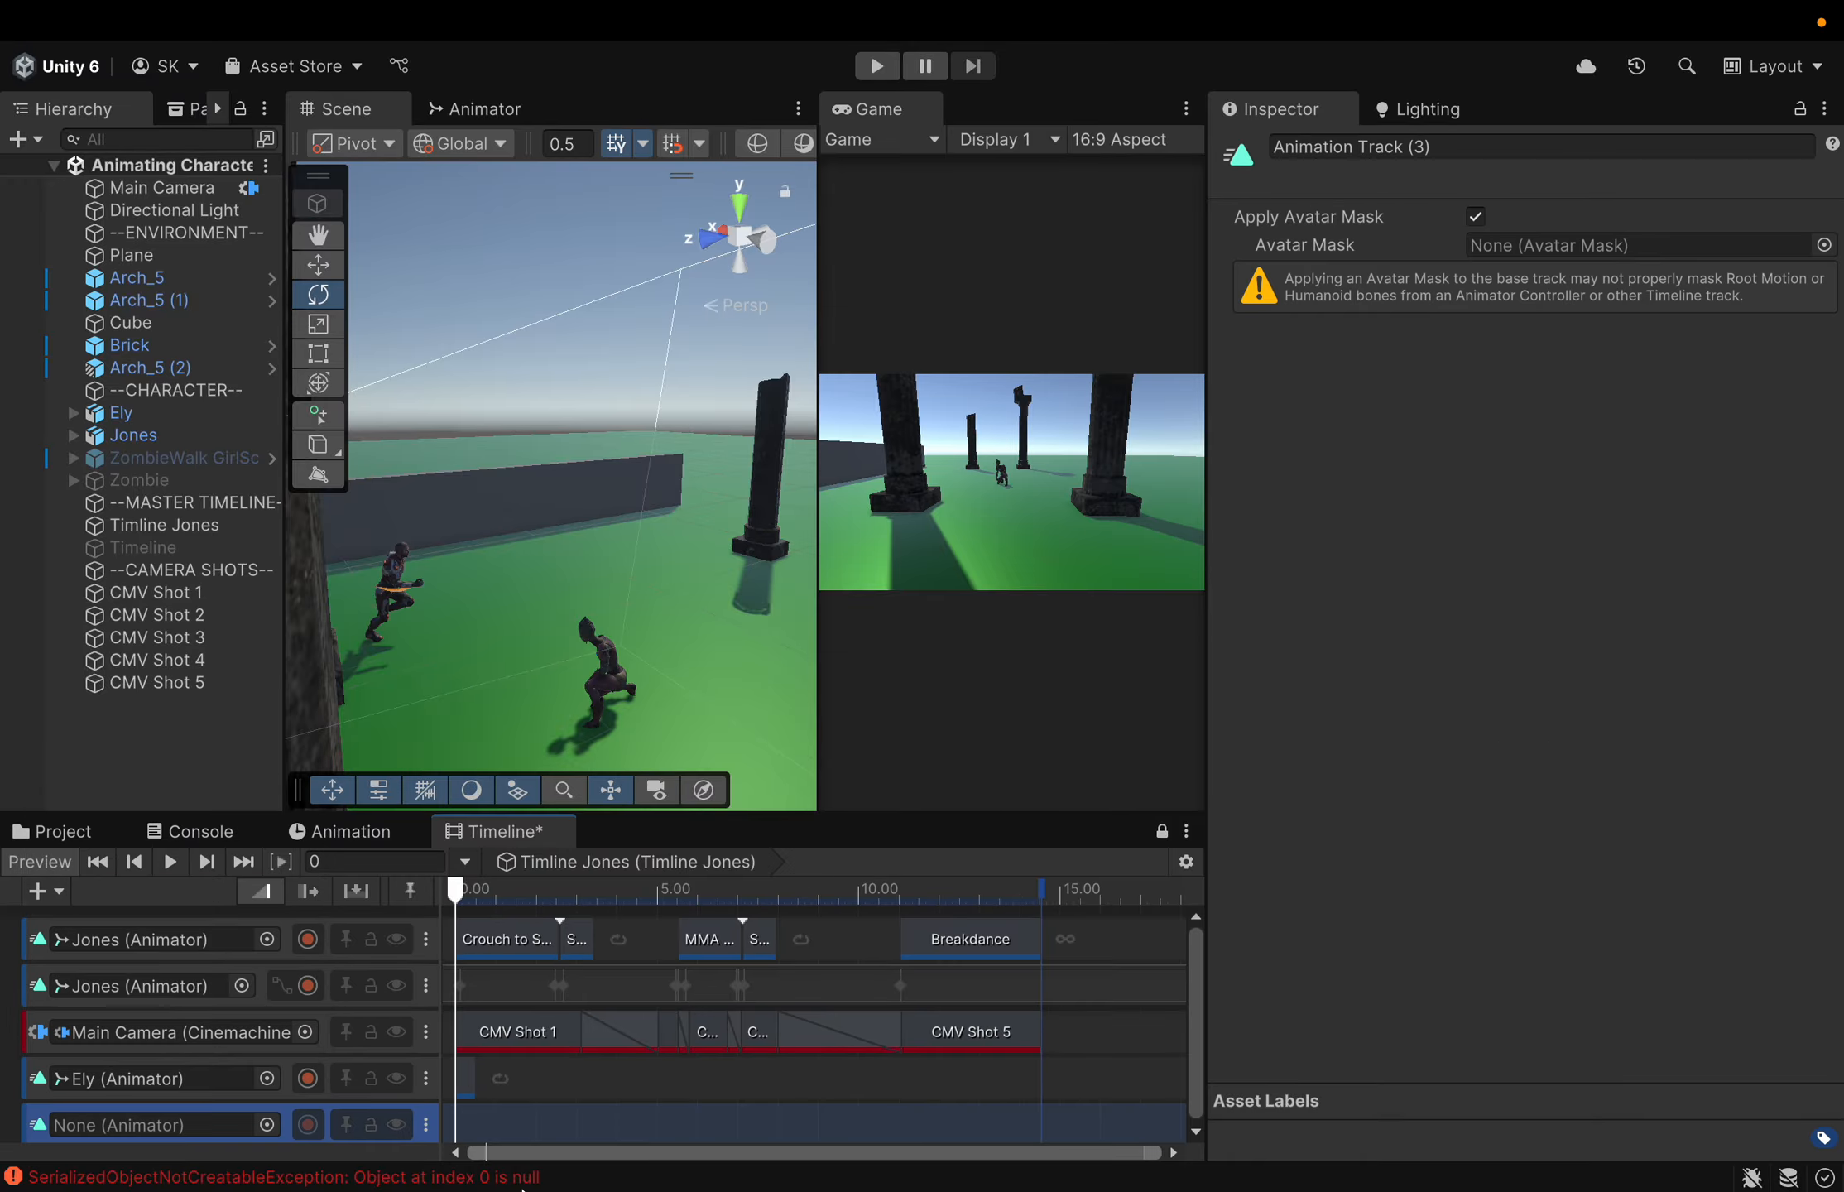
{"action": "left_click_drag", "start_coordinate": [120, 413], "coordinate": [76, 1123]}
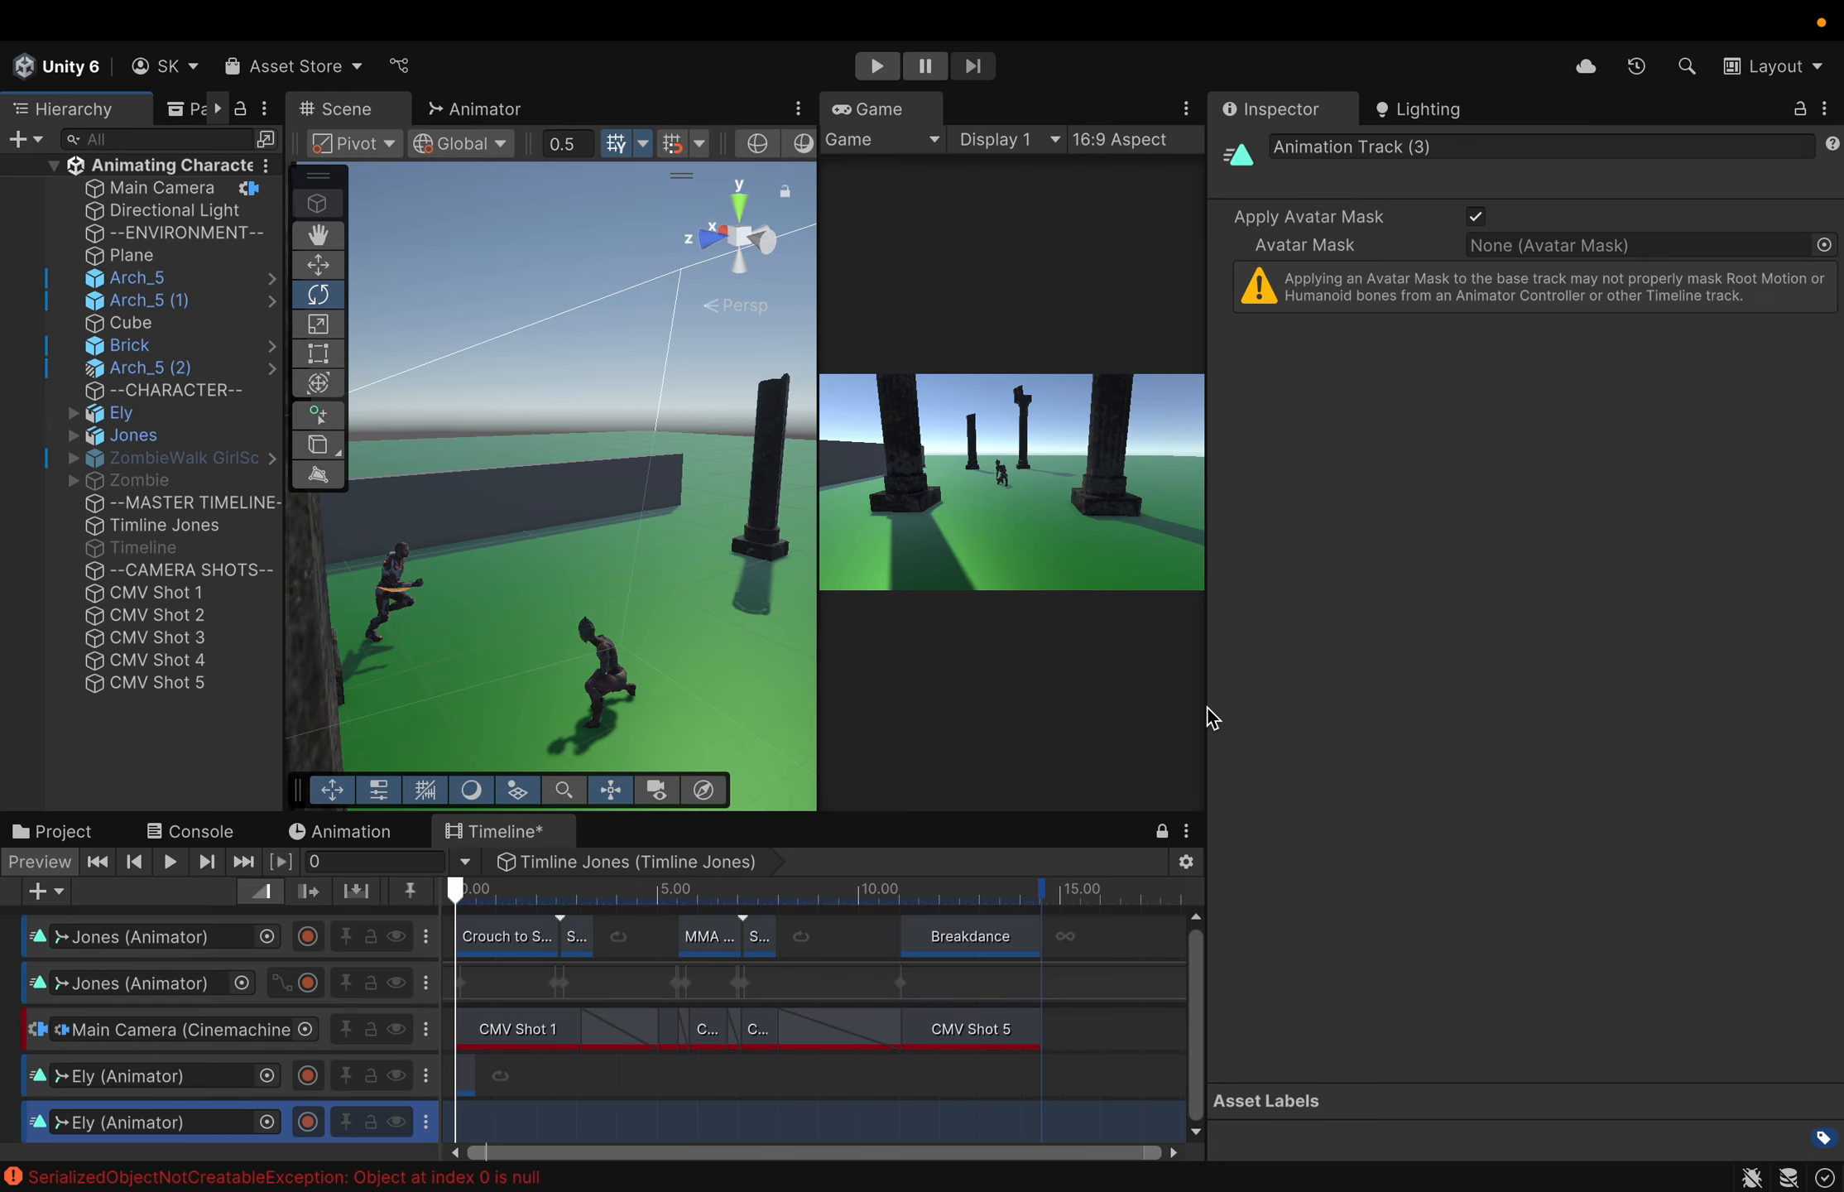
Start recording on the new Ely track and key her starting position at time 0, nudging Z to about -9.98
{"action": "left_click_drag", "start_coordinate": [1211, 720], "coordinate": [1548, 713]}
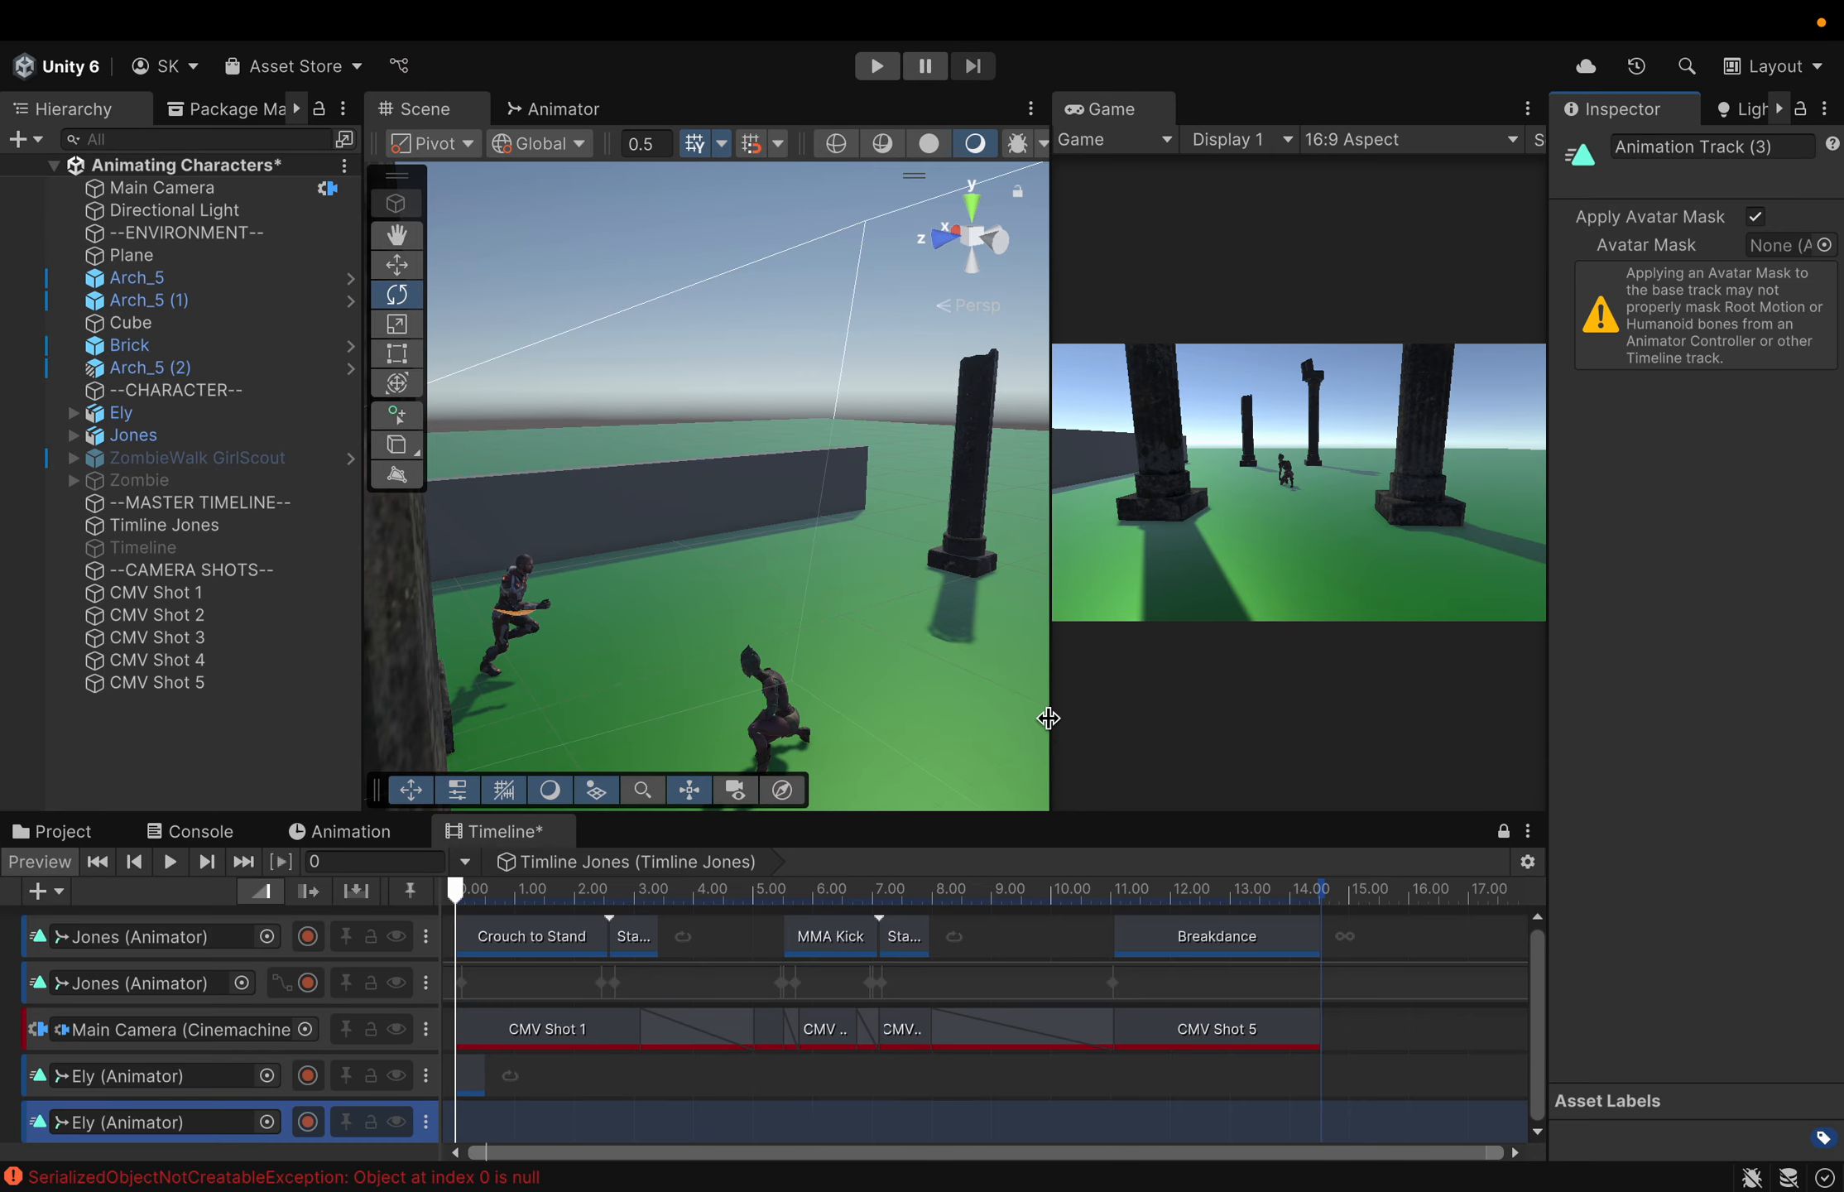
{"action": "left_click_drag", "start_coordinate": [1051, 717], "coordinate": [1325, 727]}
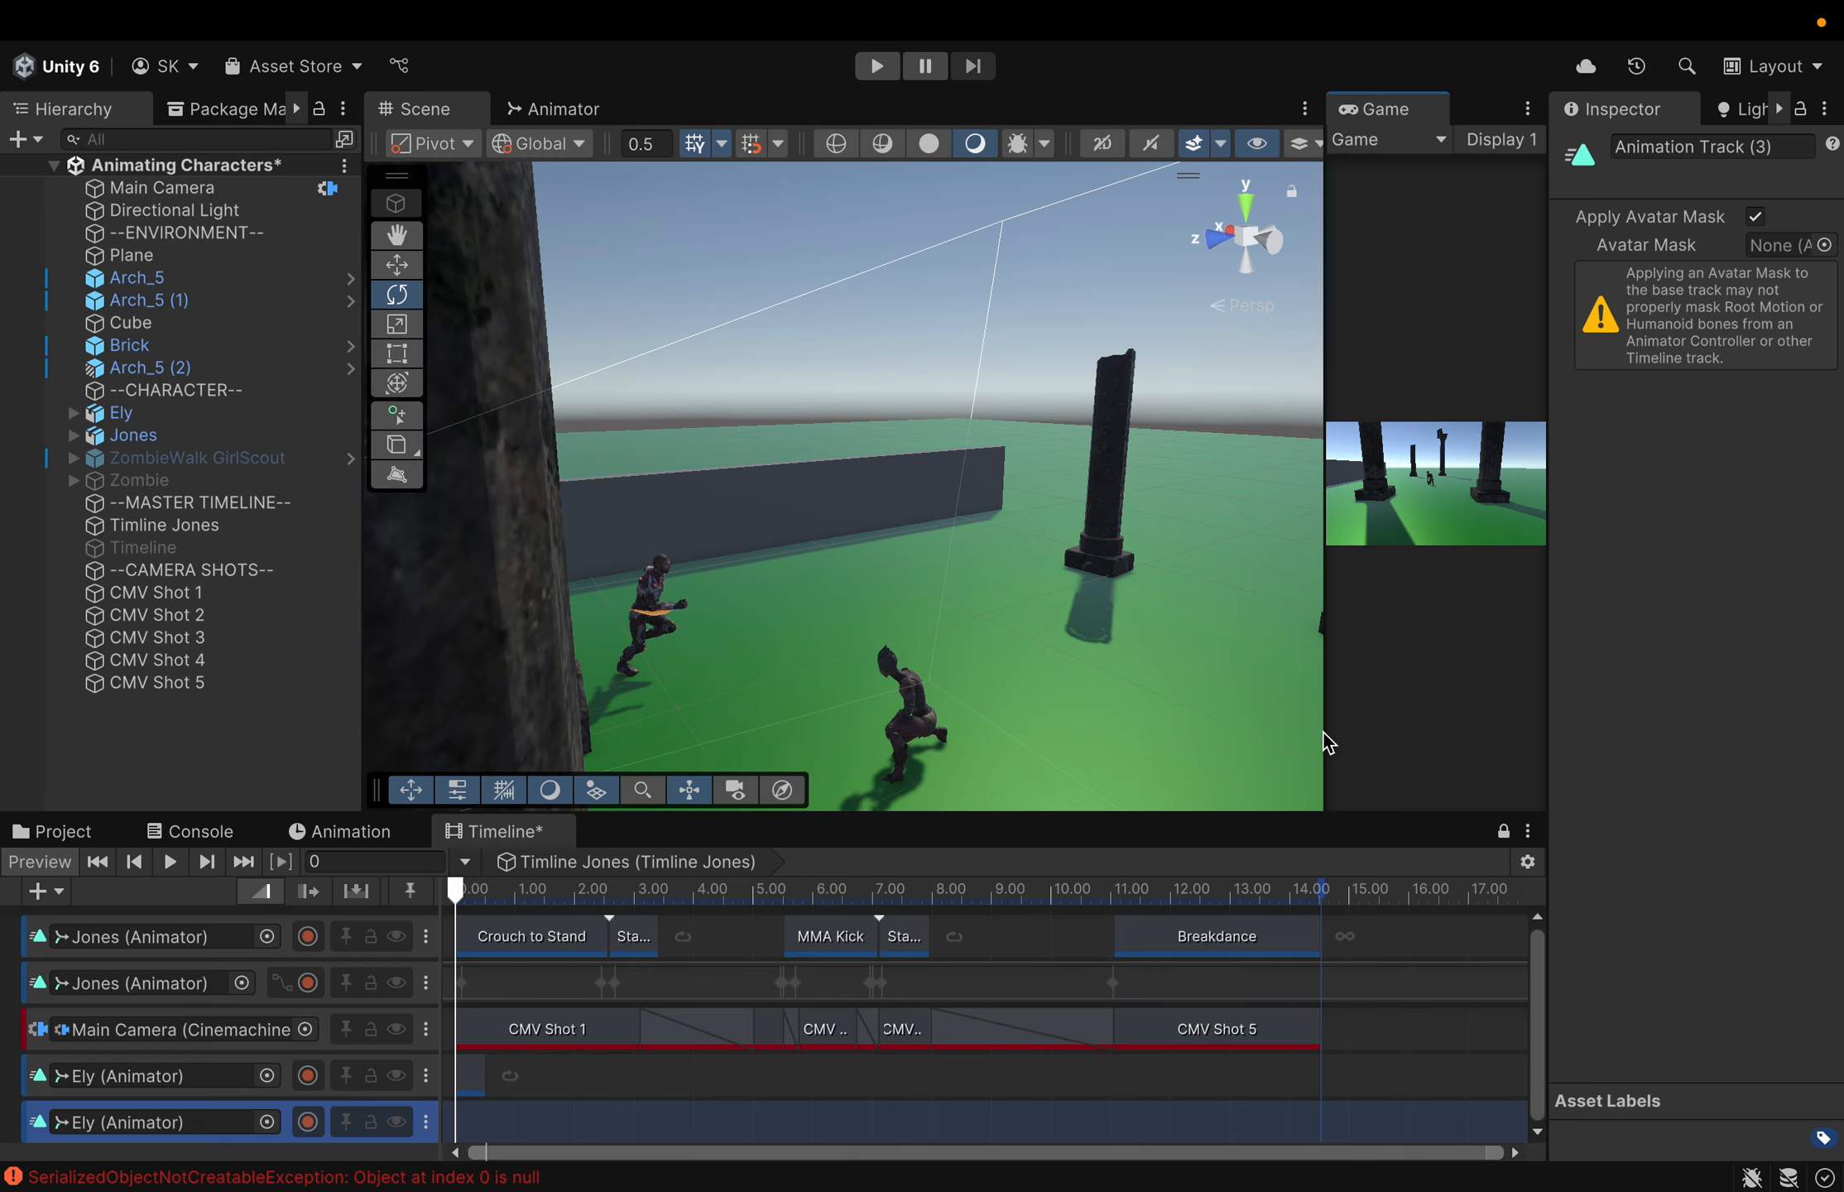
{"action": "left_click", "coordinate": [308, 1123]}
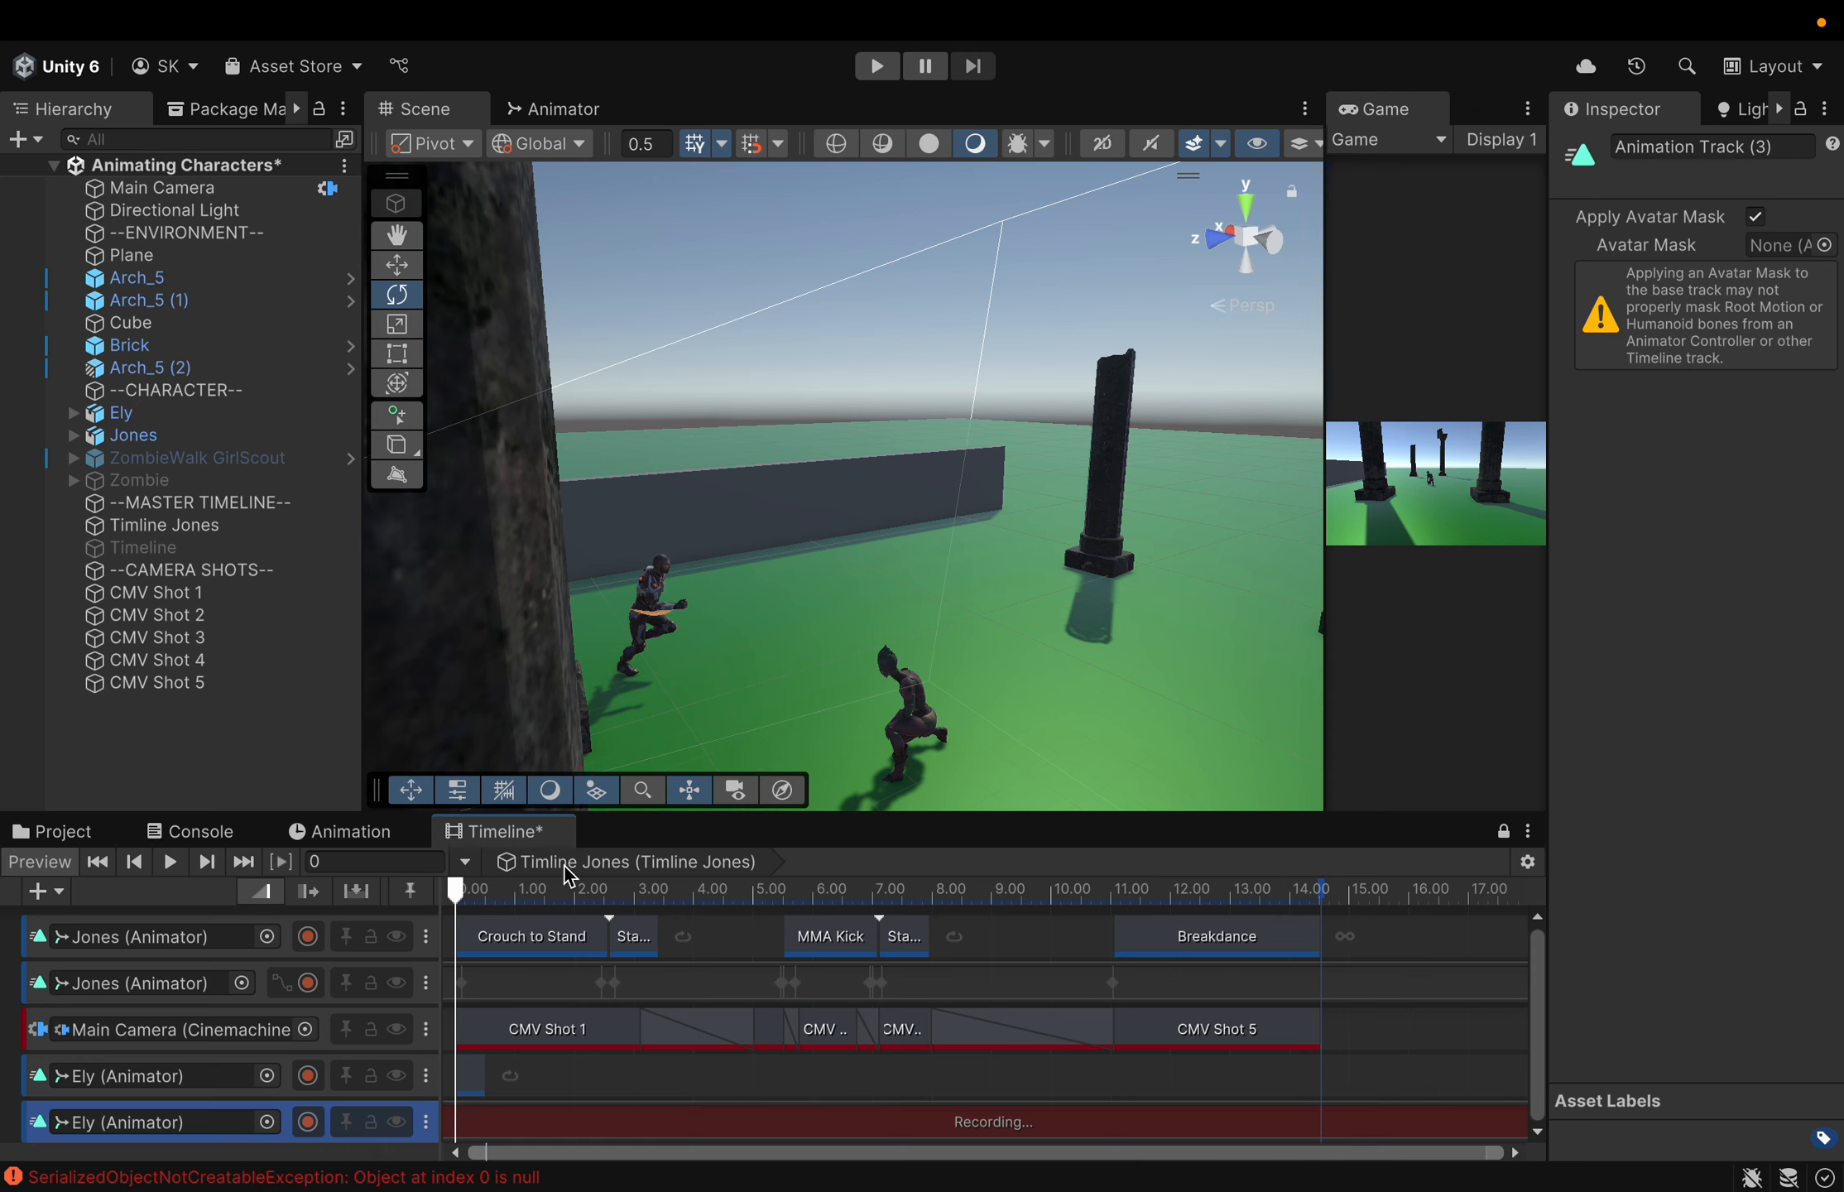
{"action": "left_click", "coordinate": [652, 628]}
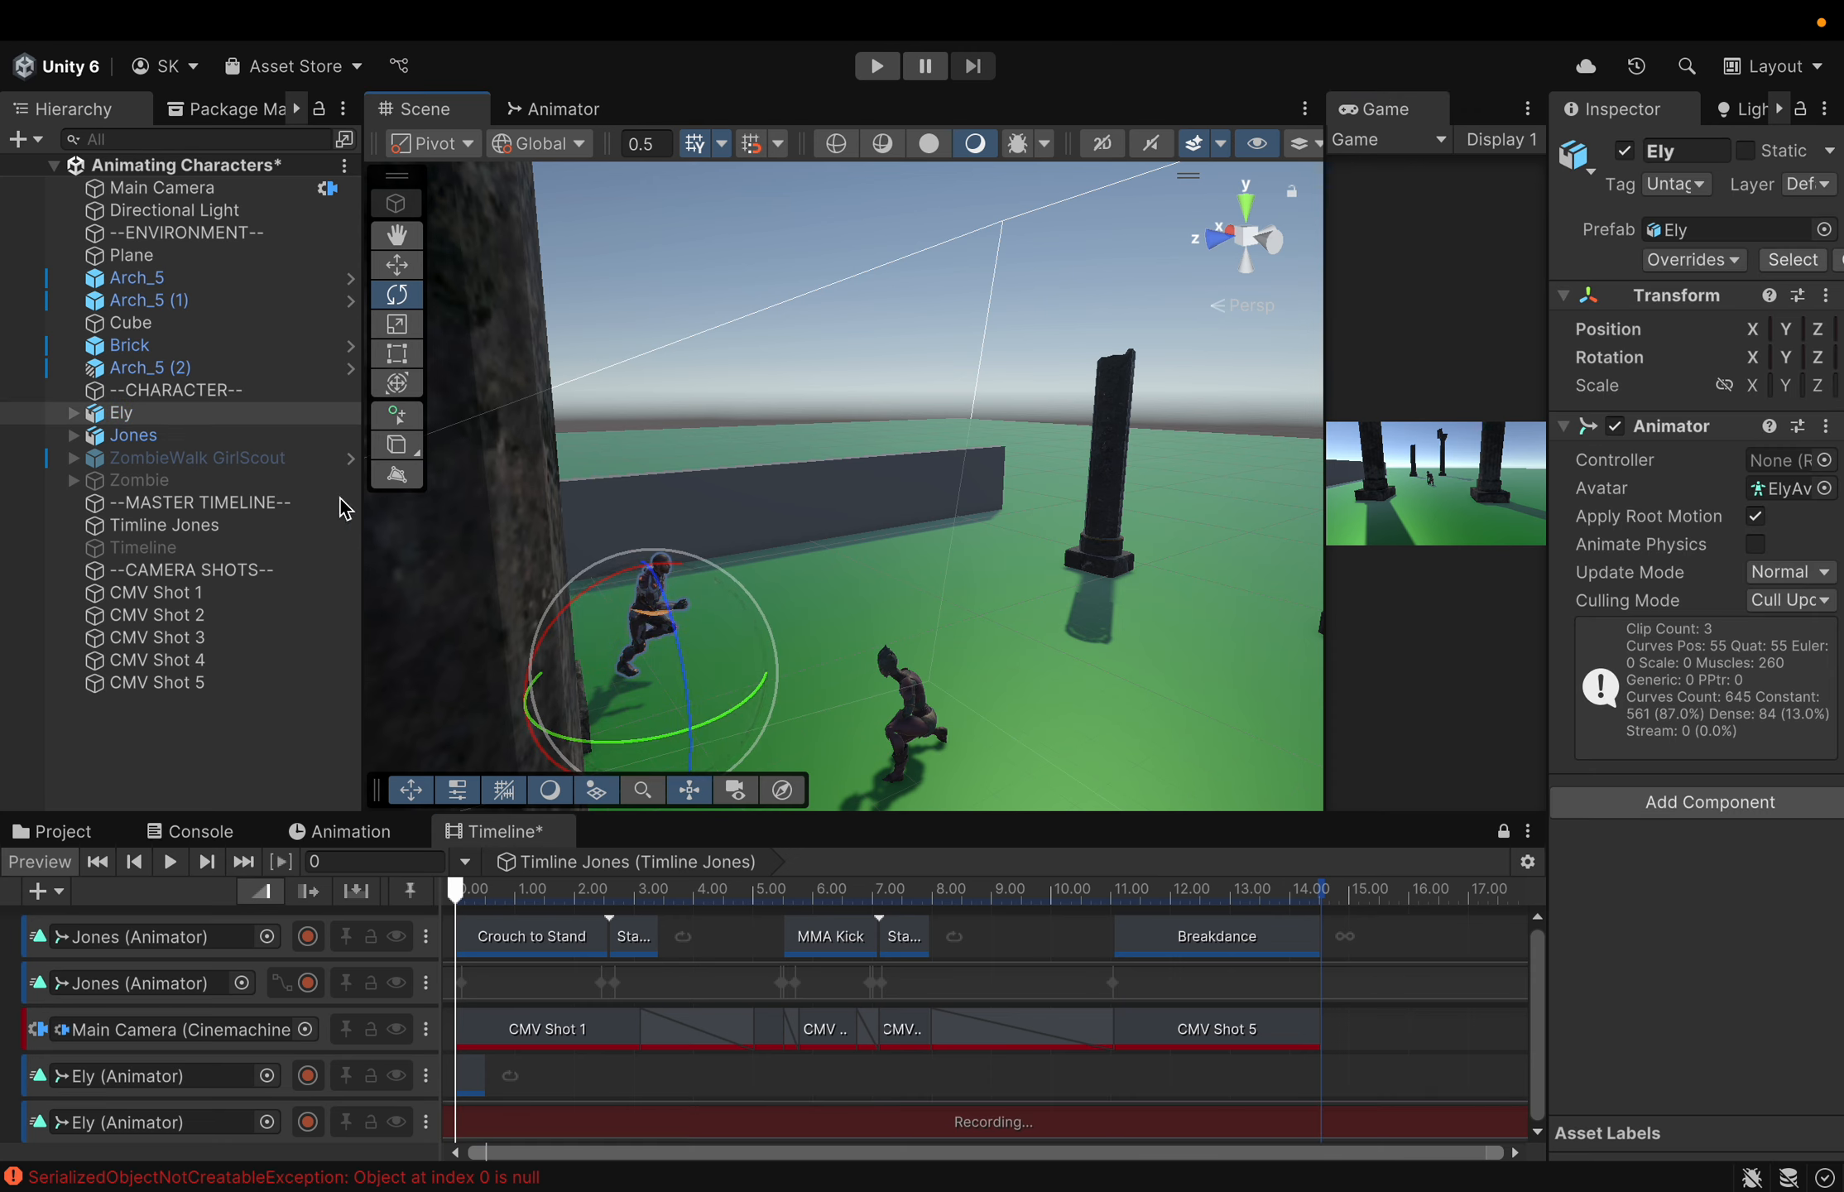
{"action": "left_click", "coordinate": [398, 265]}
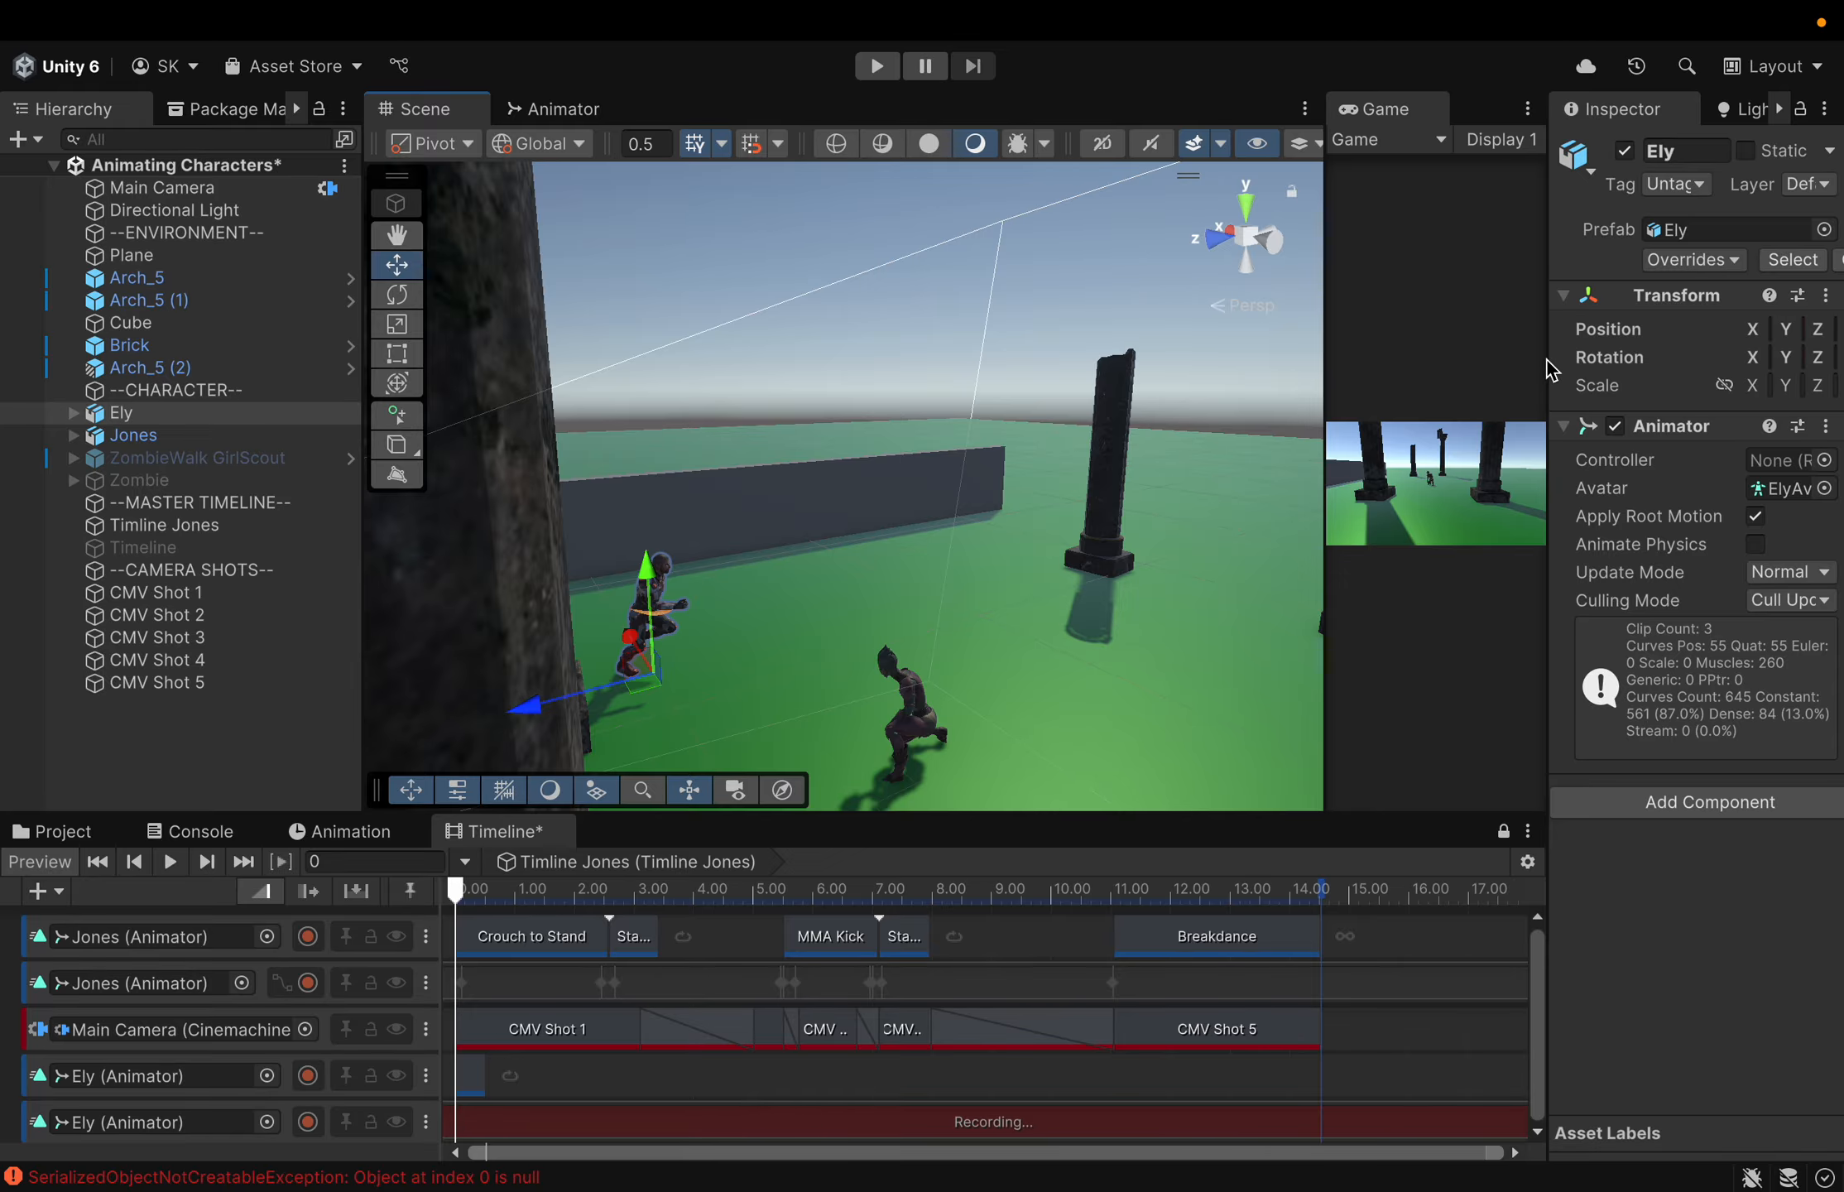
{"action": "left_click_drag", "start_coordinate": [1547, 362], "coordinate": [1514, 367]}
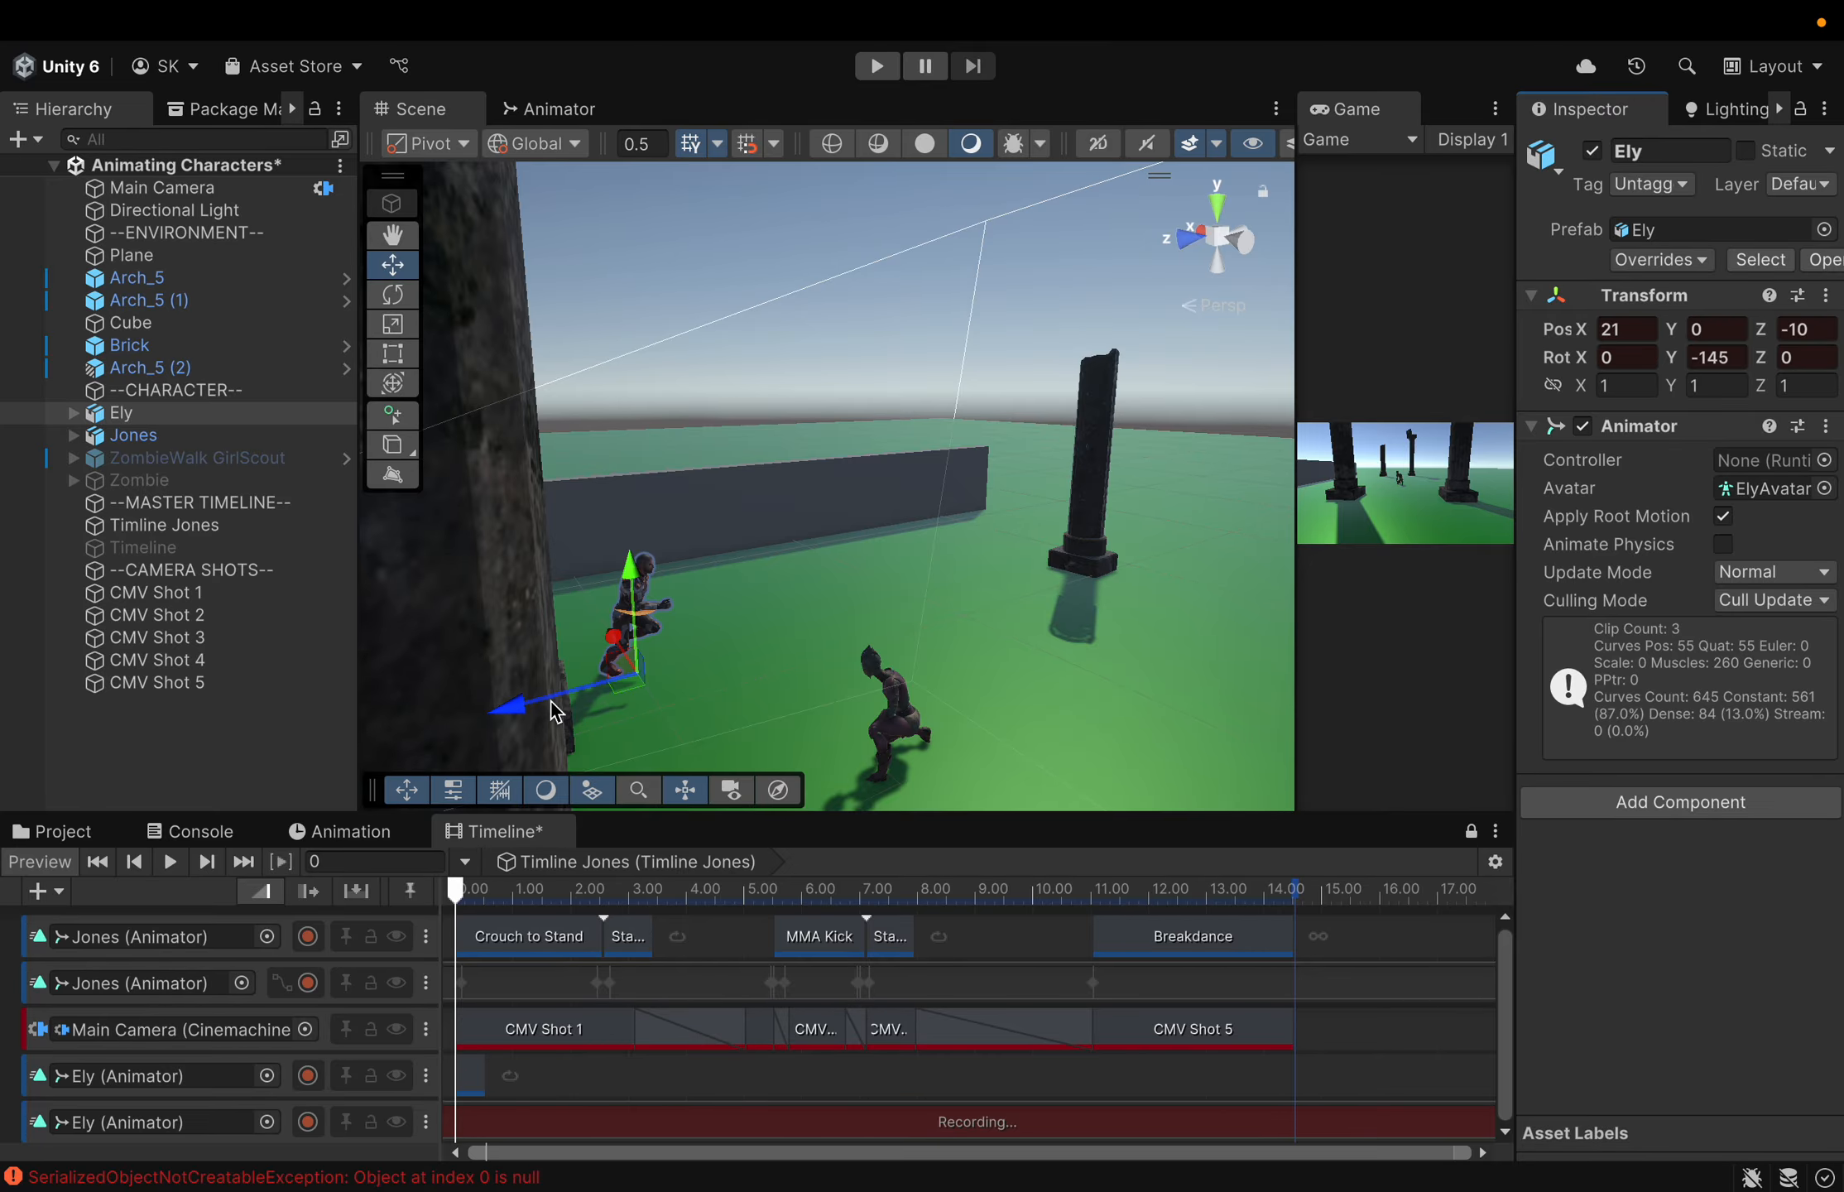
{"action": "left_click_drag", "start_coordinate": [530, 715], "coordinate": [527, 717]}
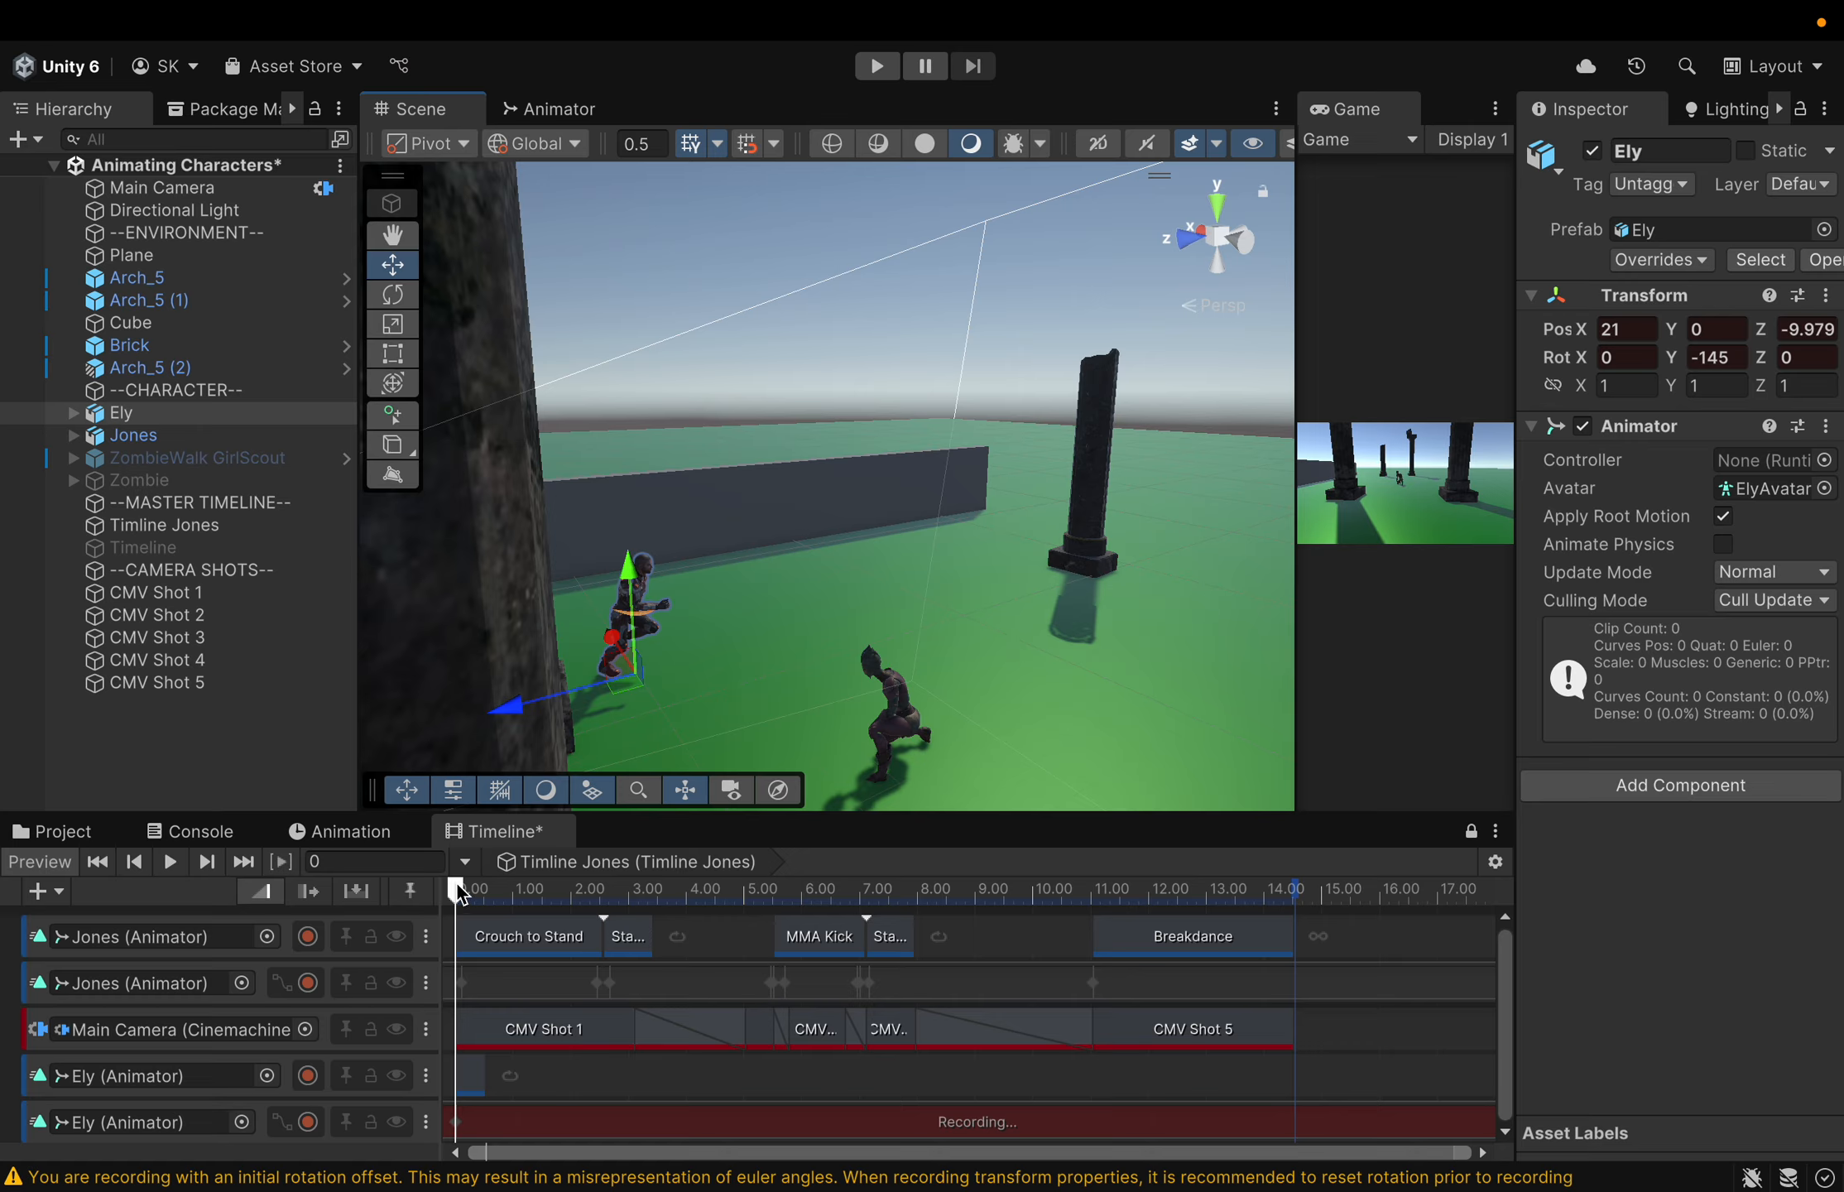
Record a keyframe for Ely at 2.3833, moving her forward along Z to about -11.04
{"action": "left_click_drag", "start_coordinate": [458, 894], "coordinate": [600, 921]}
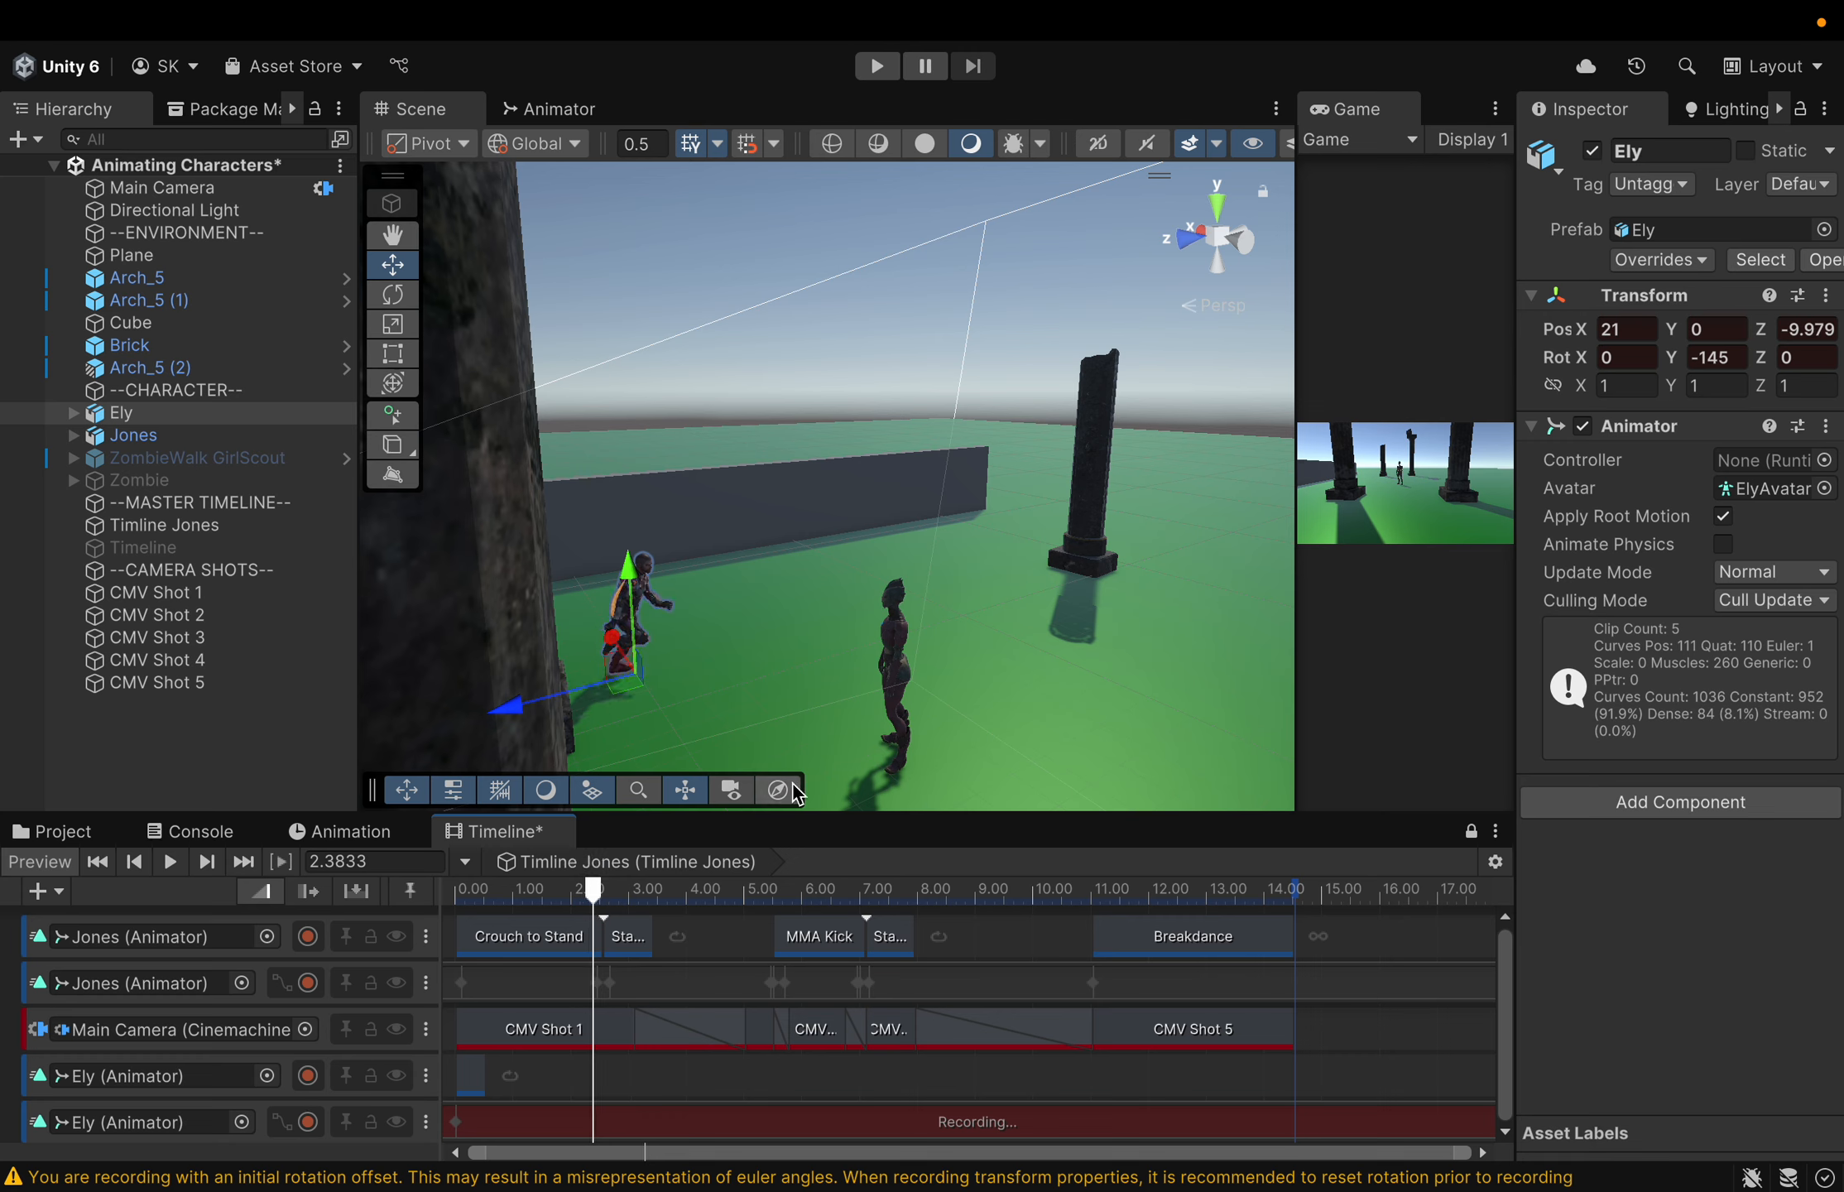
{"action": "scroll", "coordinate": [1017, 716], "scroll_direction": "down", "scroll_amount": 3}
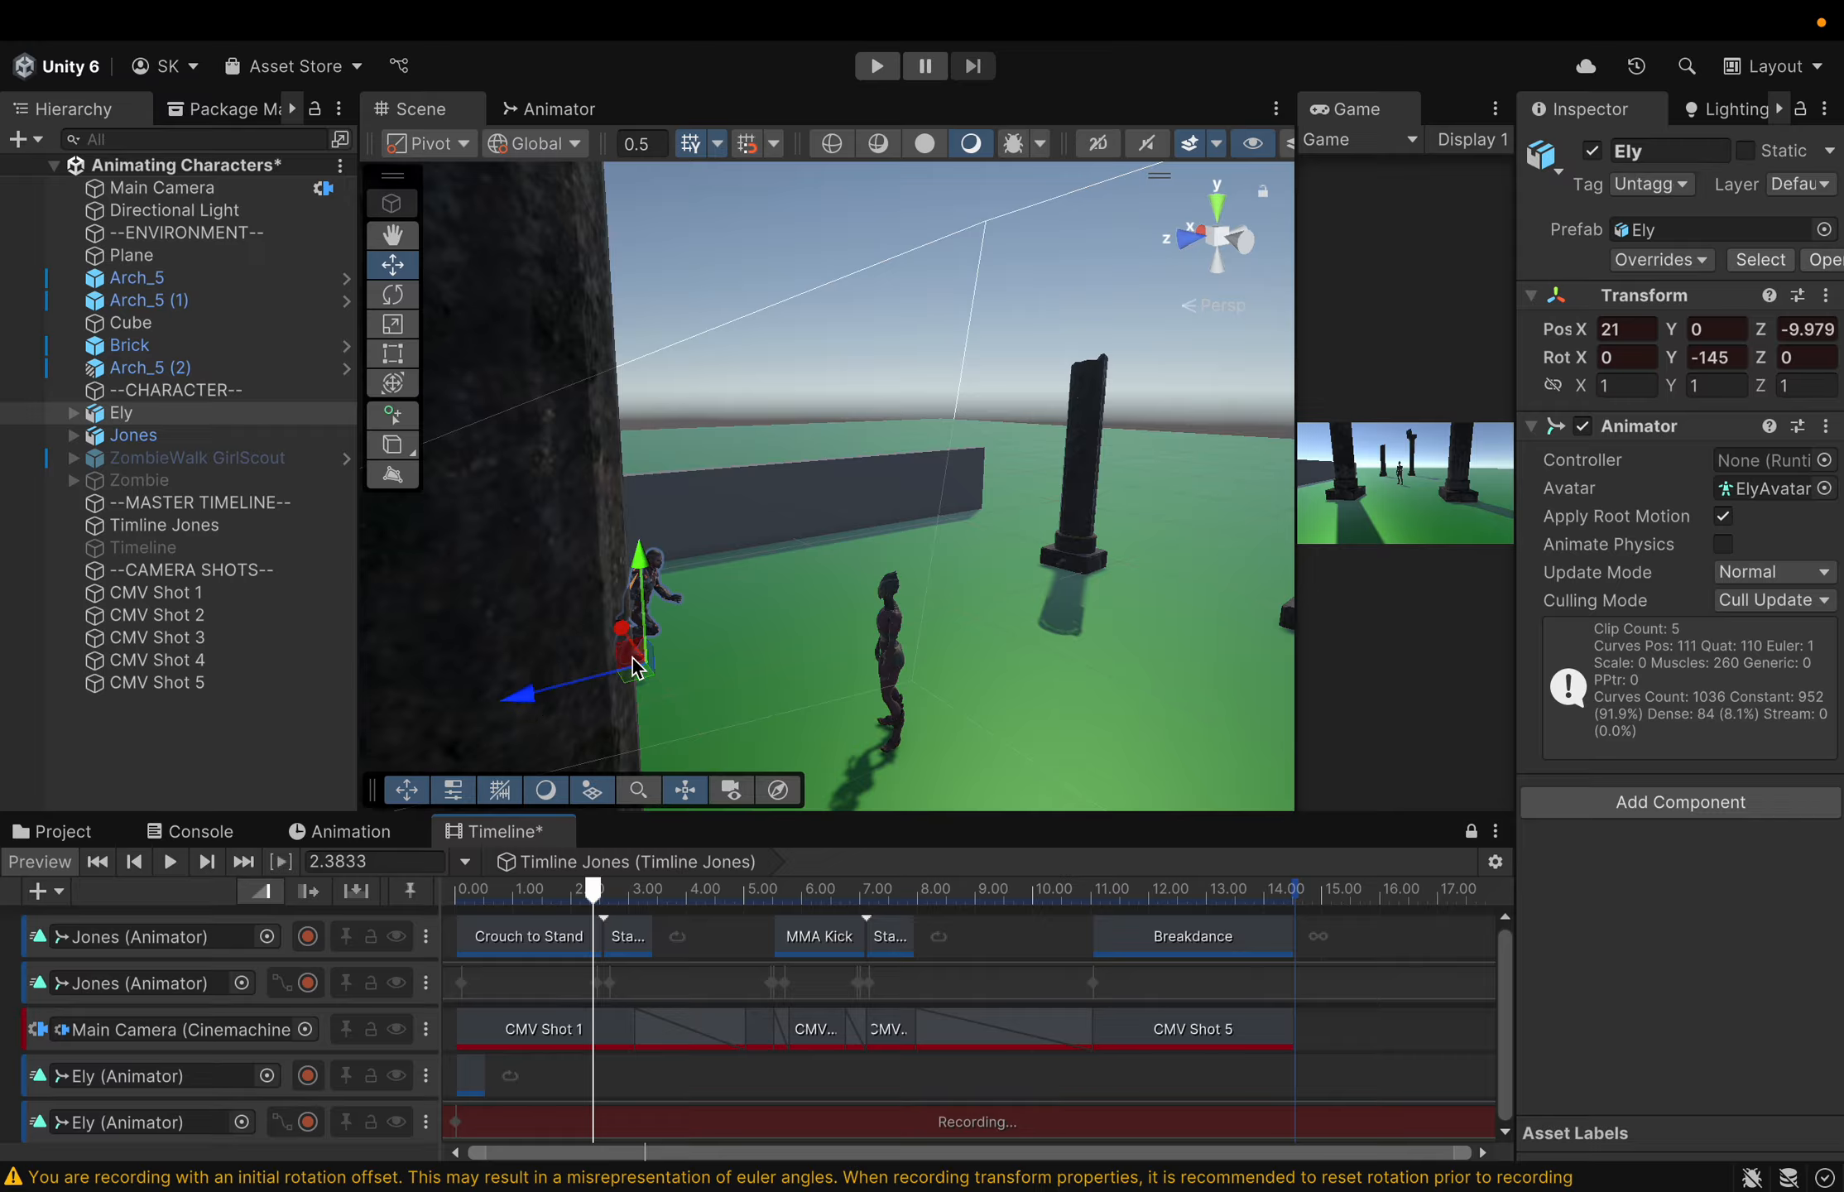
{"action": "left_click_drag", "start_coordinate": [526, 711], "coordinate": [606, 704]}
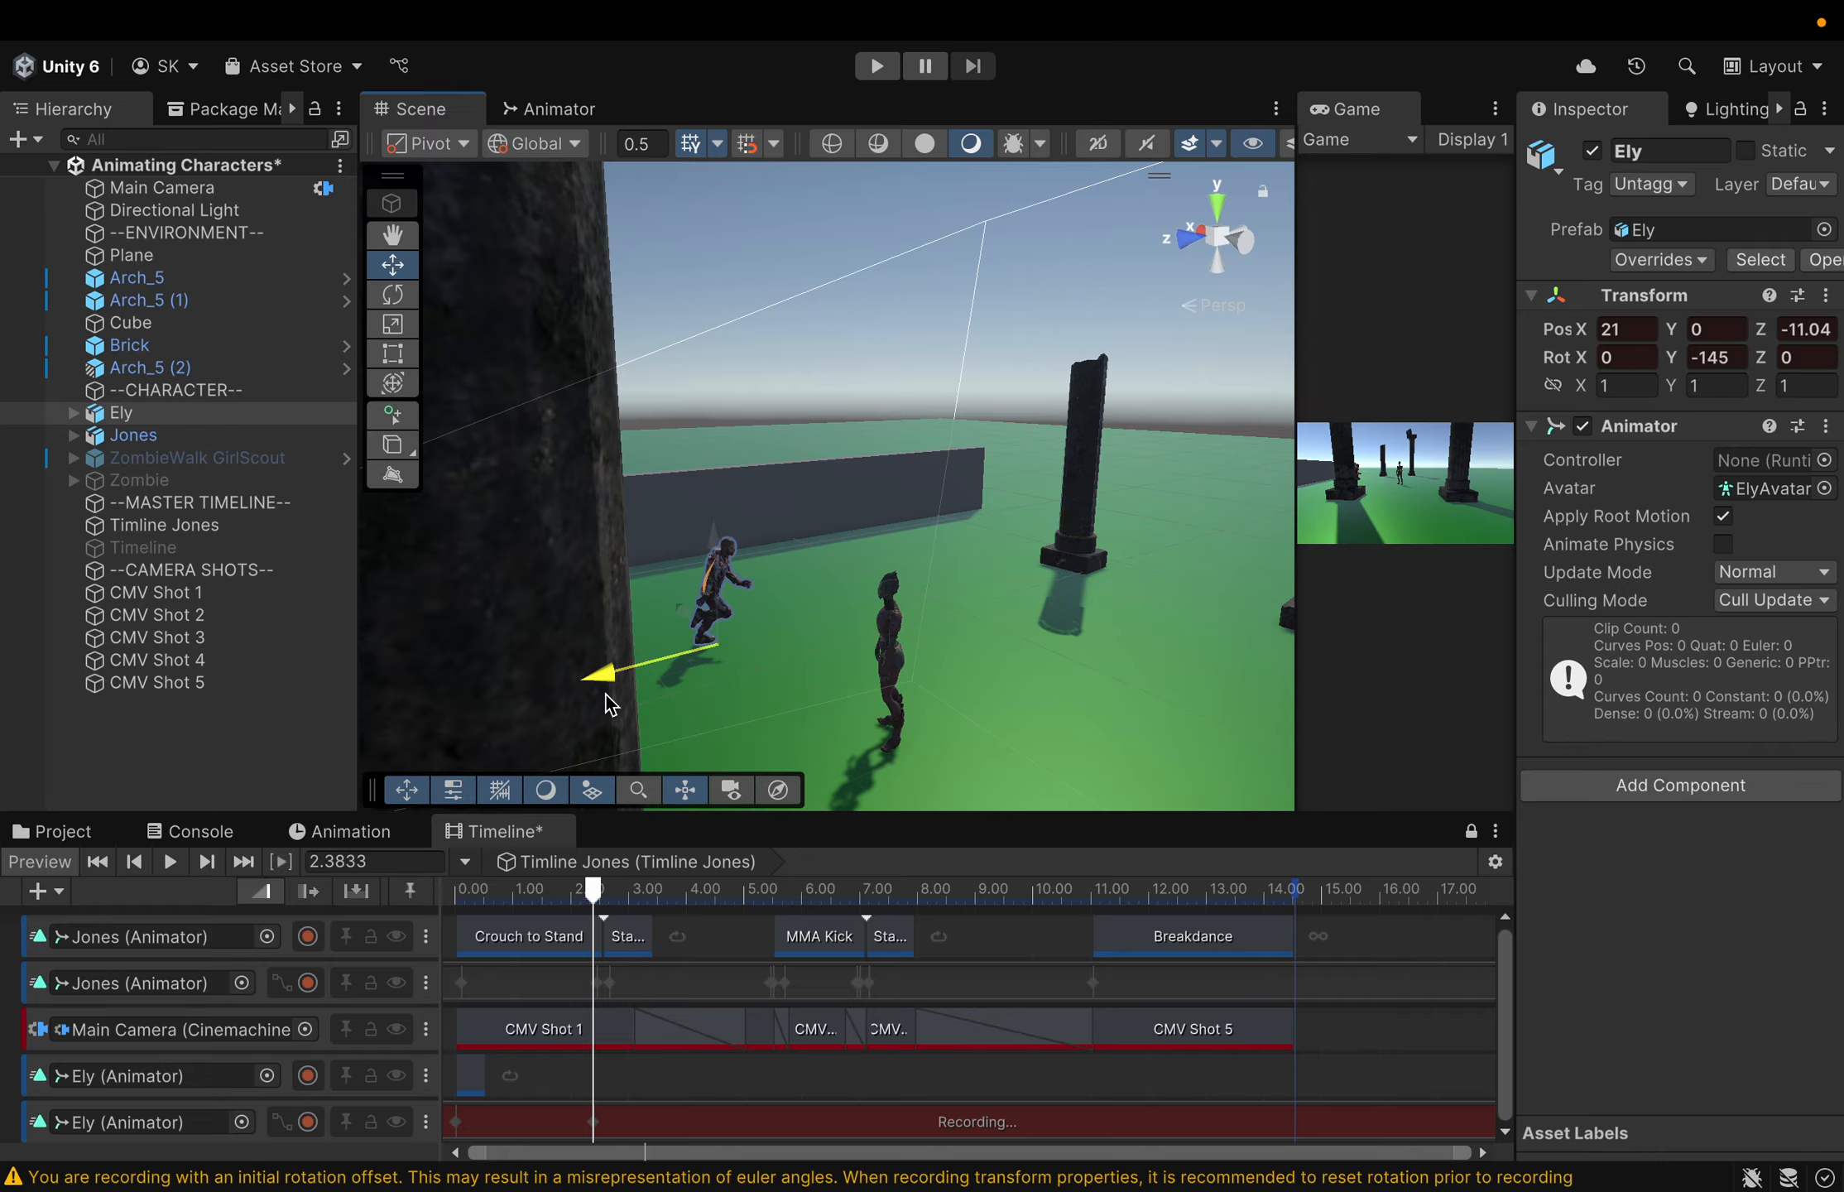
{"action": "left_click_drag", "start_coordinate": [606, 693], "coordinate": [607, 695]}
{"action": "left_click_drag", "start_coordinate": [718, 653], "coordinate": [654, 736]}
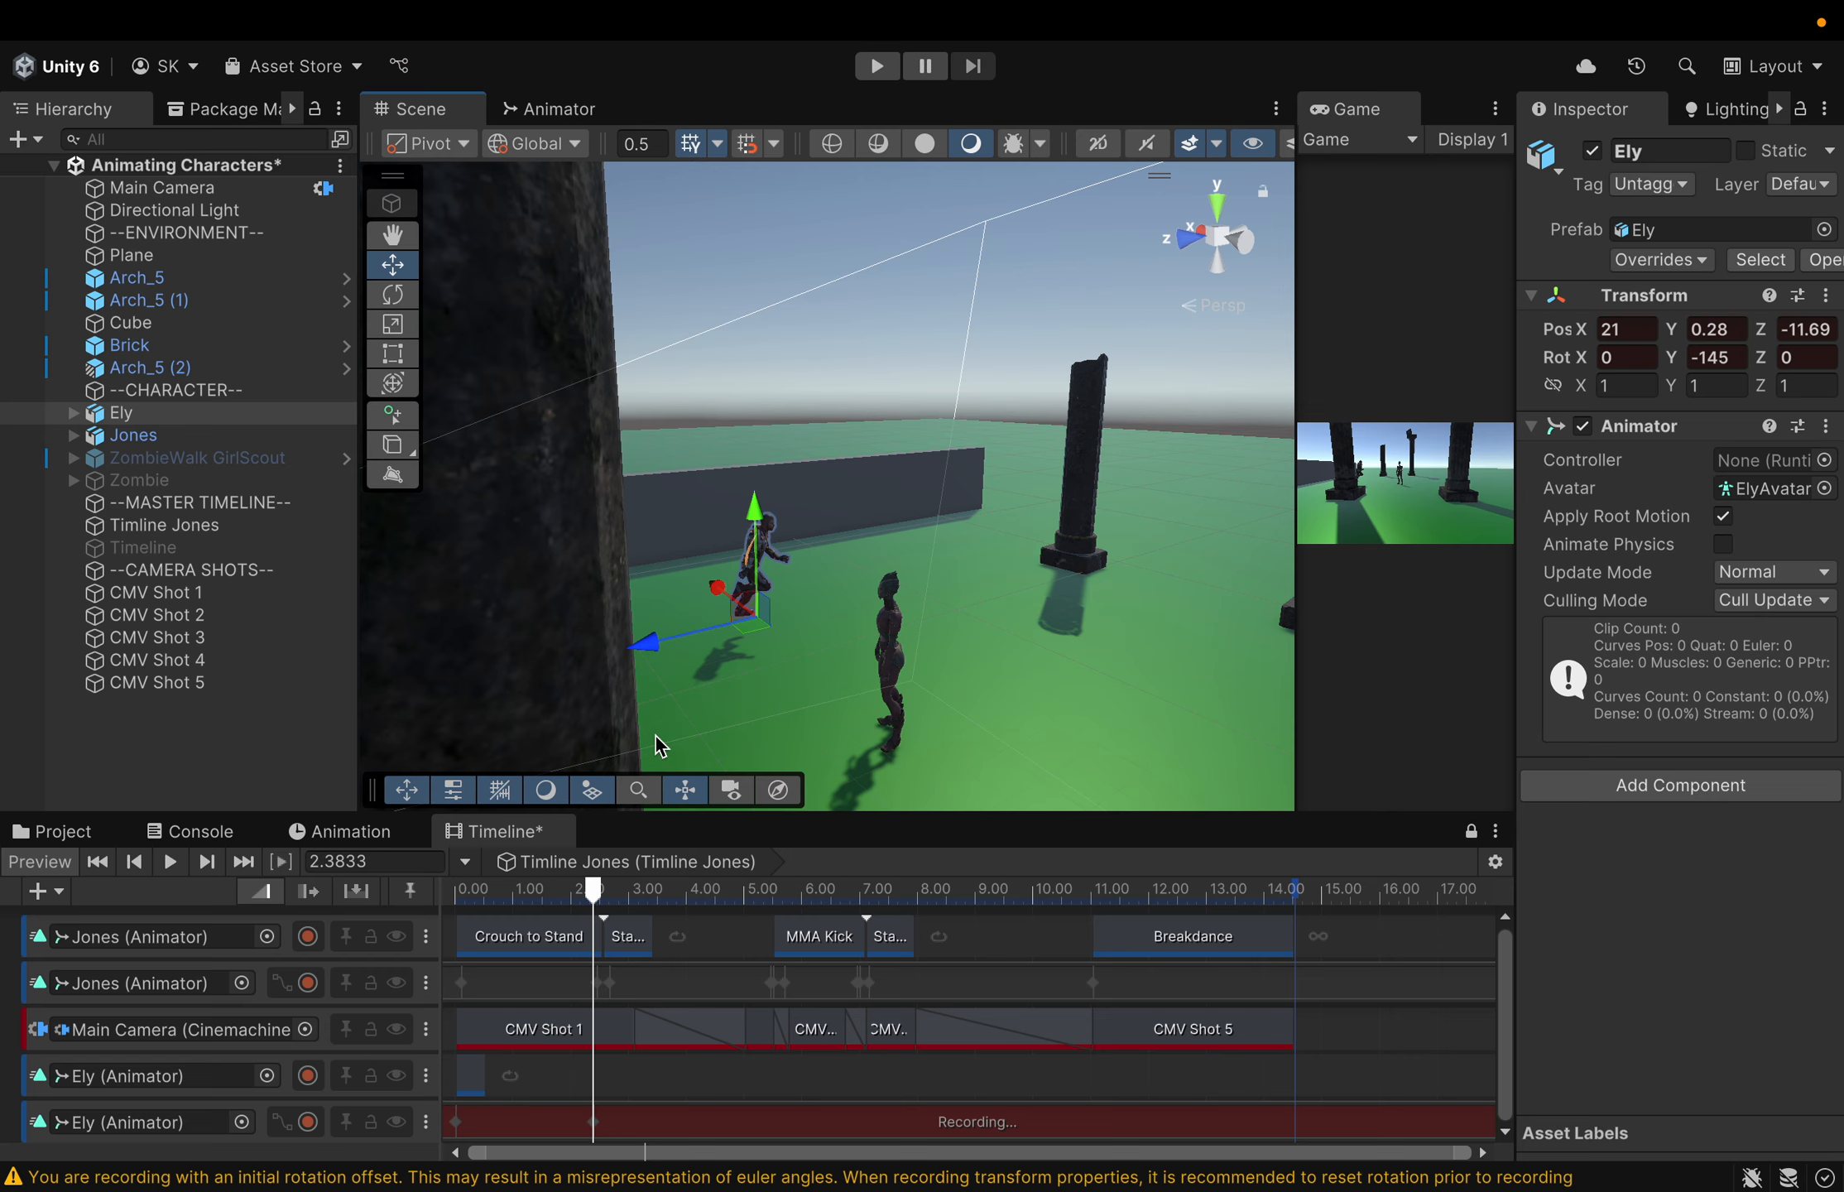
{"action": "key", "text": "super+z"}
{"action": "key", "text": "super+shift+z"}
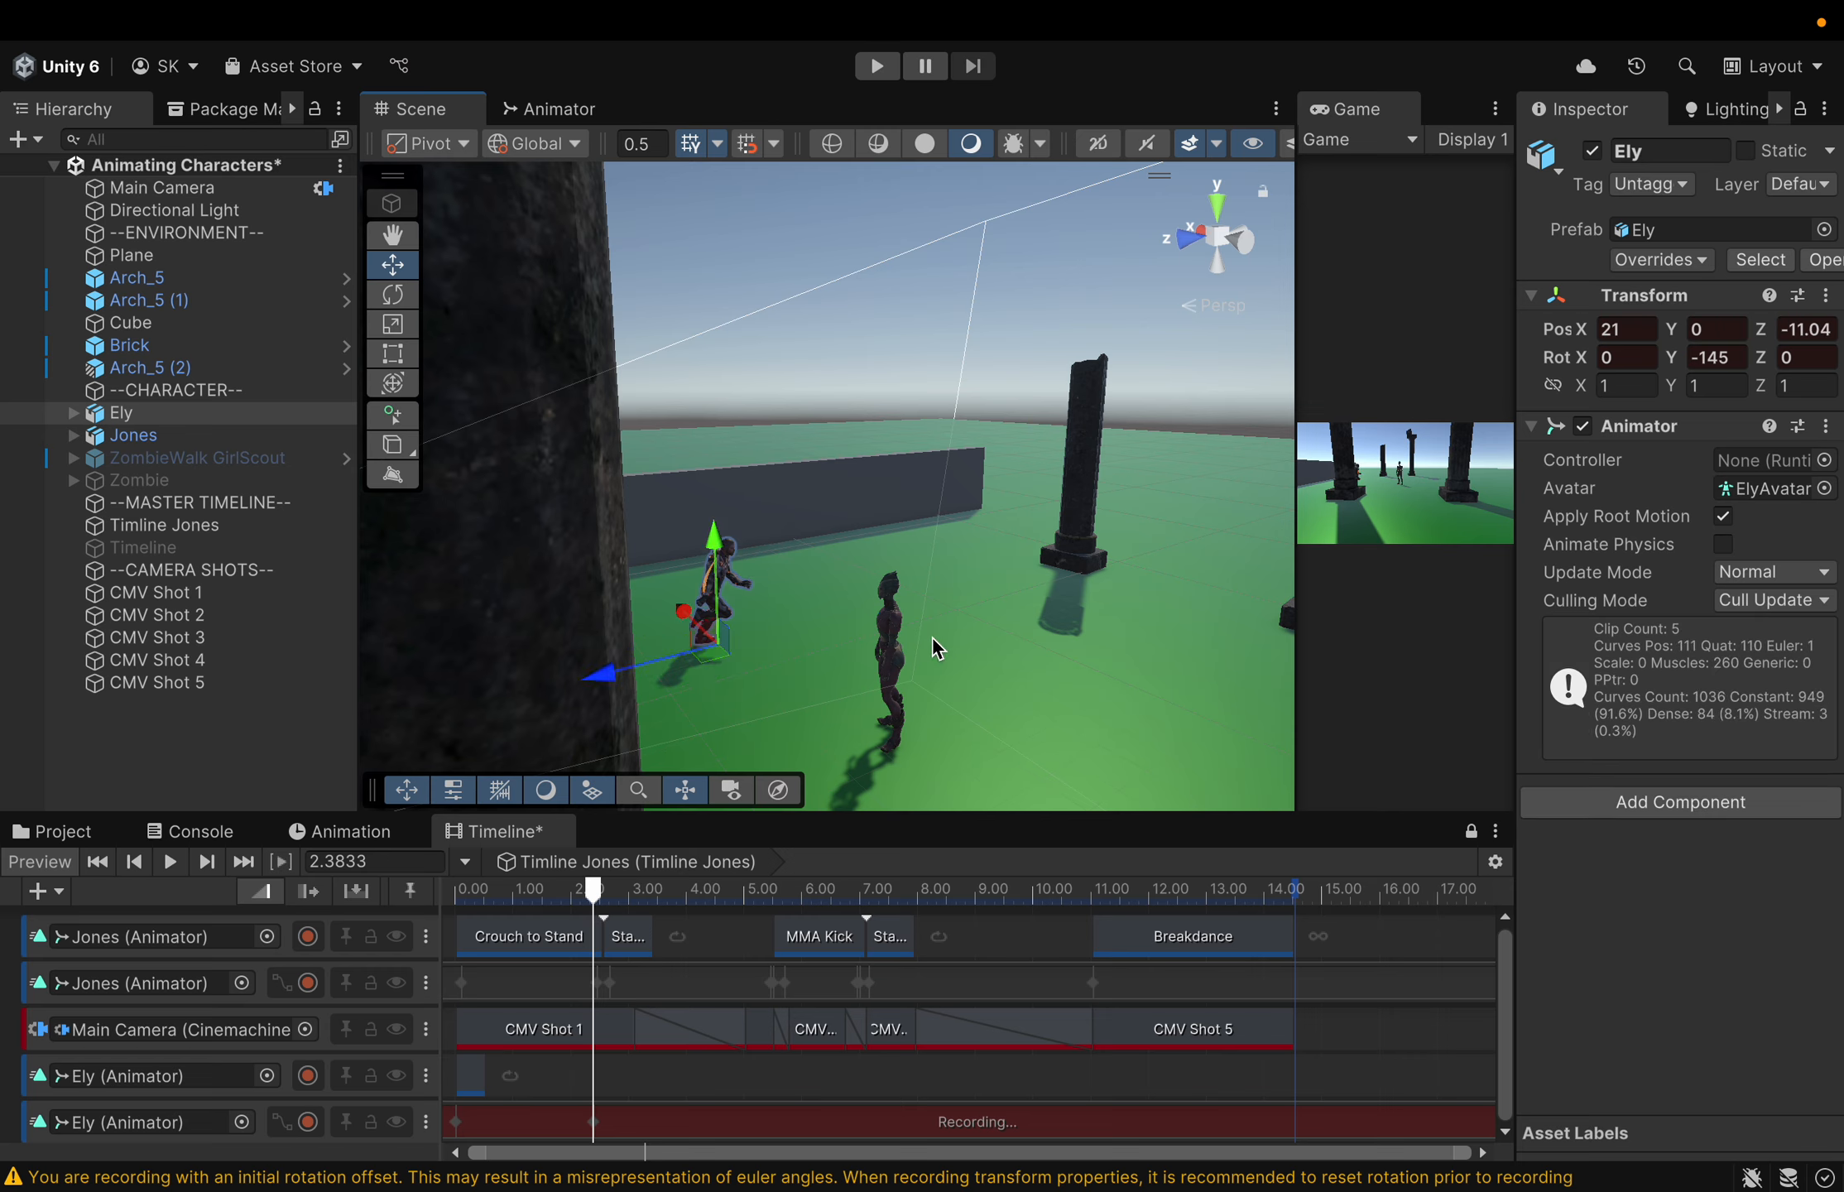
Move Ely farther across the ground to about X 16.82, Z -14.97 in the keyframe at 2.3833
{"action": "left_click_drag", "start_coordinate": [687, 622], "coordinate": [924, 675]}
{"action": "middle_click_drag", "start_coordinate": [1024, 692], "coordinate": [1051, 612]}
{"action": "right_click_drag", "start_coordinate": [1058, 682], "coordinate": [1234, 621]}
{"action": "middle_click_drag", "start_coordinate": [1064, 743], "coordinate": [1103, 296]}
{"action": "key", "text": "w"}
{"action": "left_click_drag", "start_coordinate": [633, 754], "coordinate": [846, 609]}
{"action": "mouse_move", "coordinate": [598, 910]}
{"action": "left_mouse_down"}
{"action": "mouse_move", "coordinate": [443, 927]}
{"action": "mouse_move", "coordinate": [594, 905]}
{"action": "left_mouse_up"}
Record a keyframe at 5.8833 with Ely past the broken pillars at about X 9.98, Z -20.15
{"action": "middle_click_drag", "start_coordinate": [992, 739], "coordinate": [137, 819]}
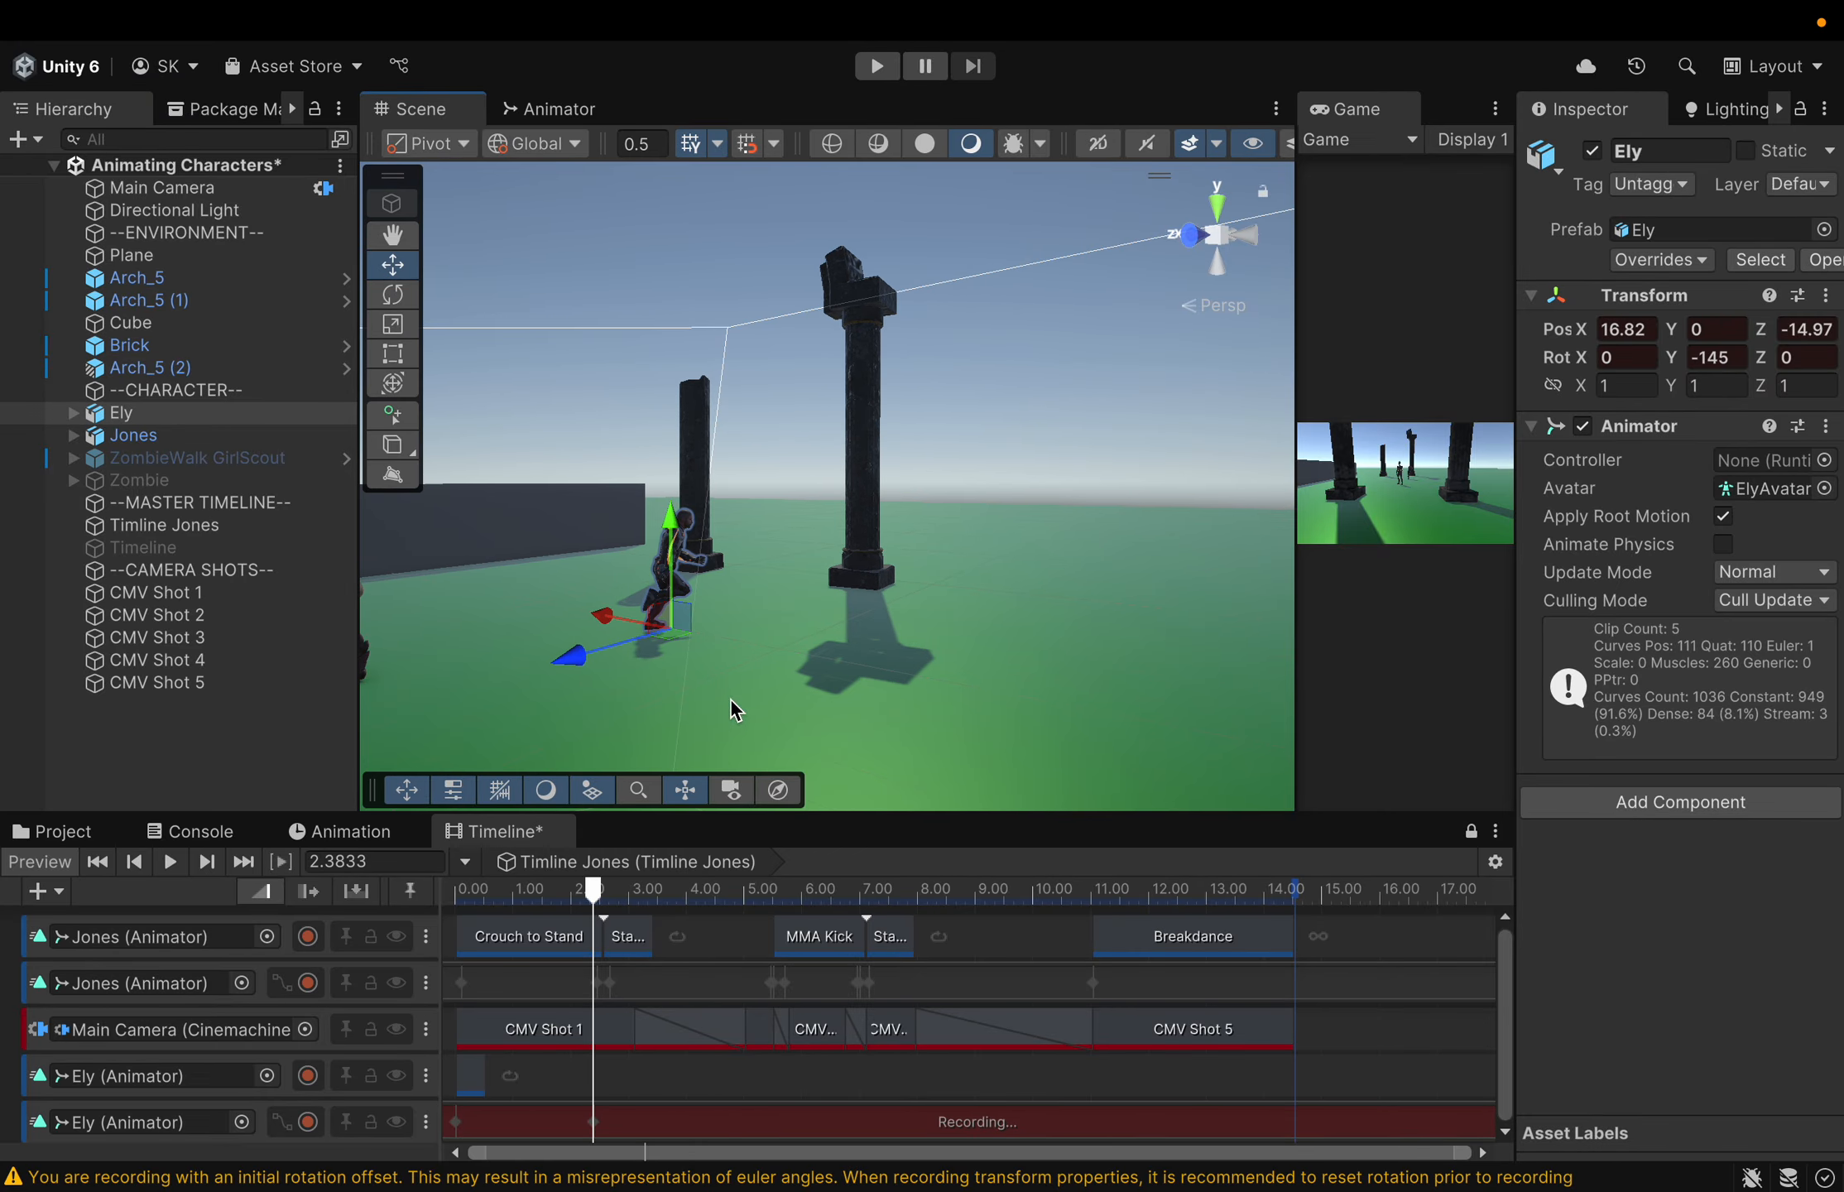
{"action": "middle_click_drag", "start_coordinate": [883, 698], "coordinate": [424, 747]}
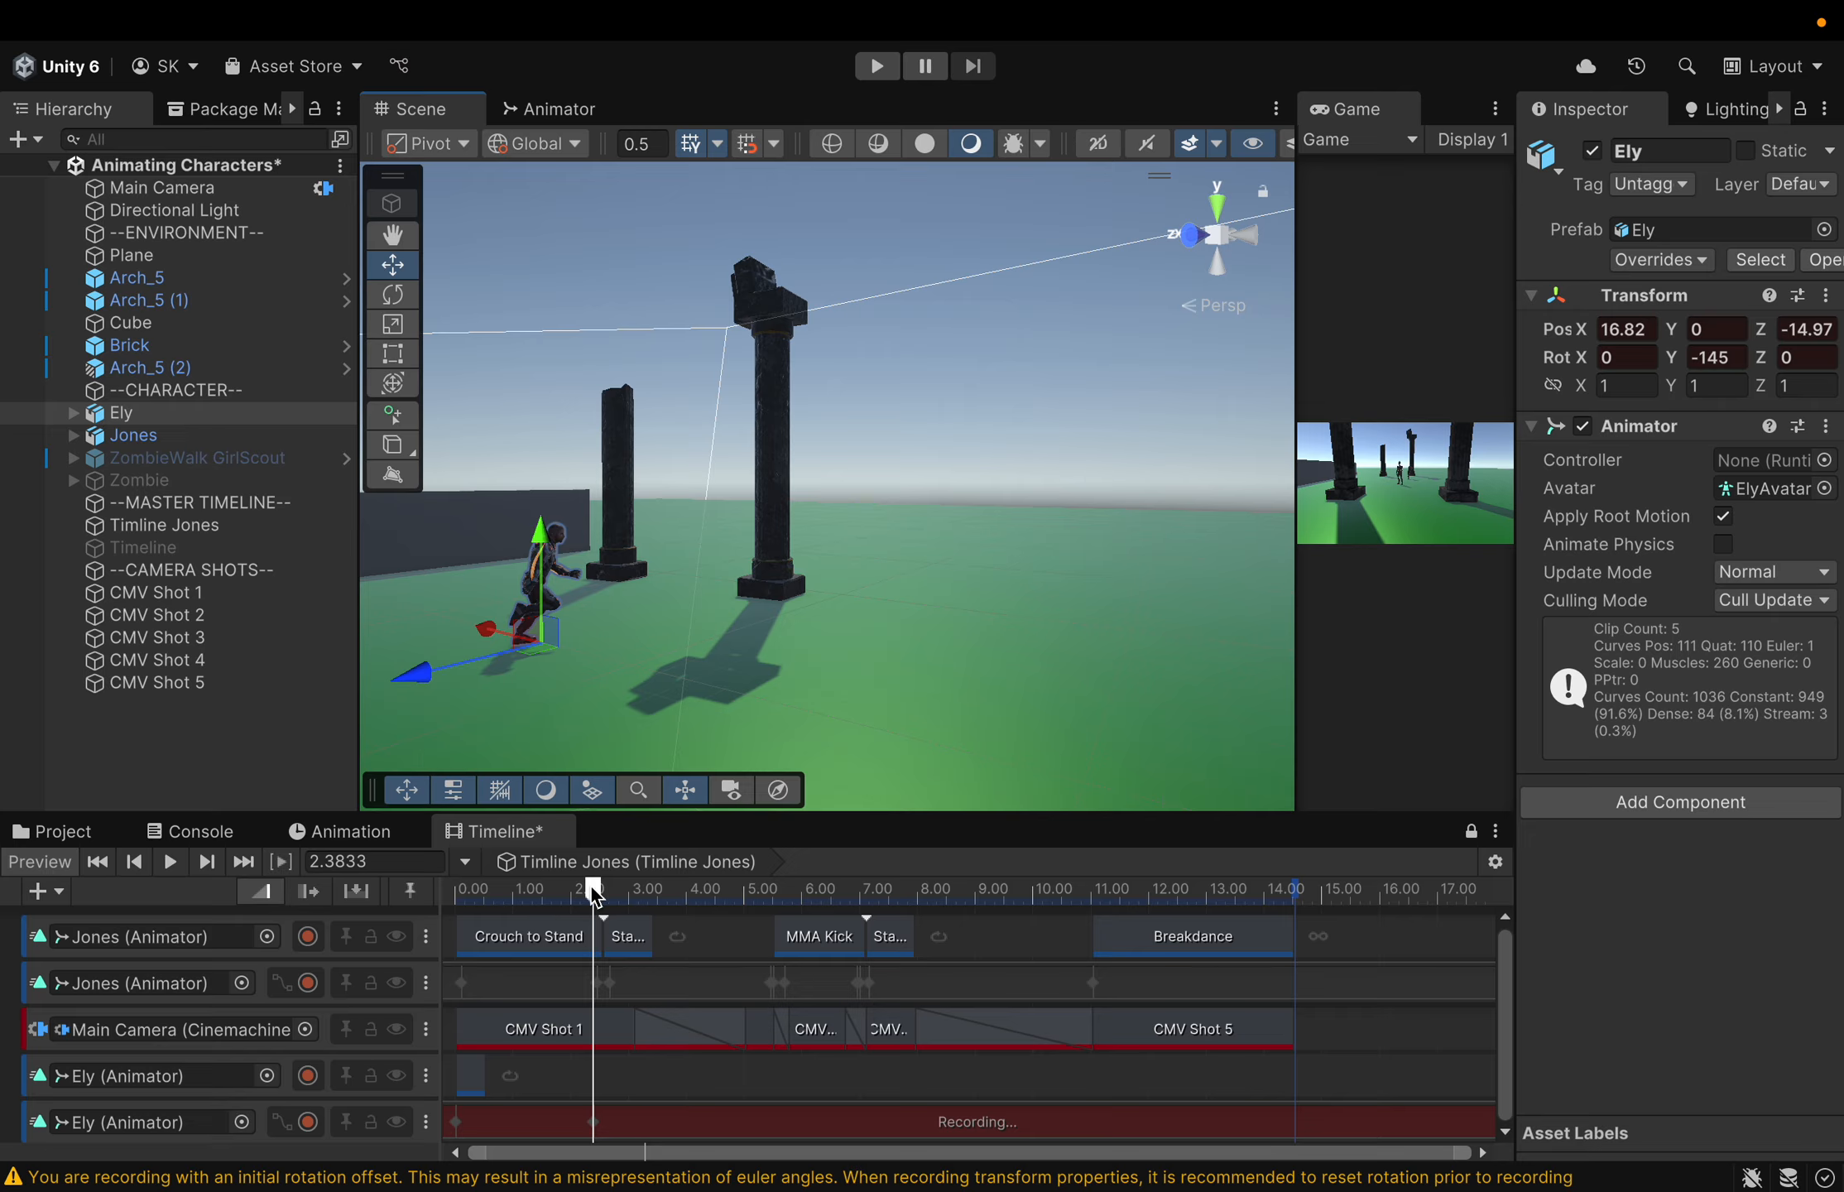
{"action": "left_click_drag", "start_coordinate": [593, 888], "coordinate": [796, 891]}
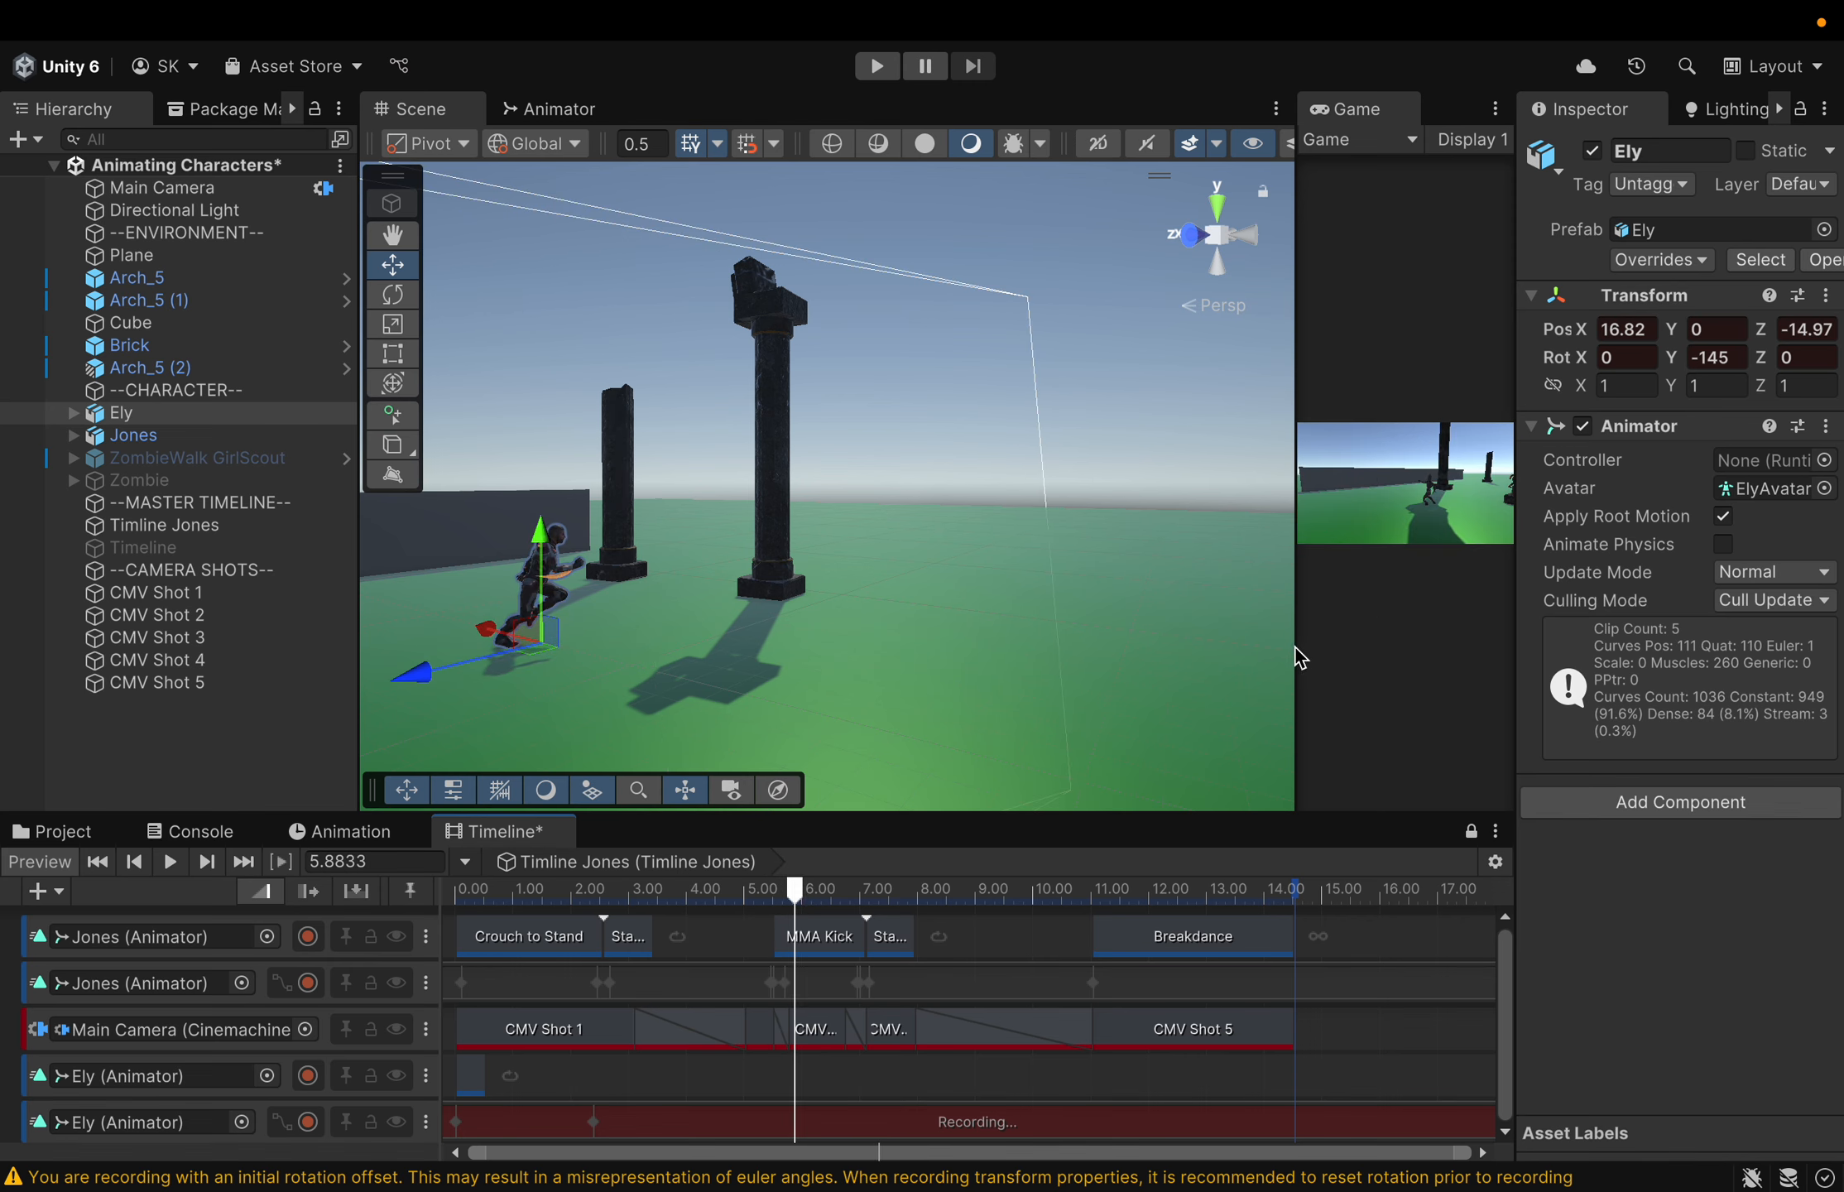
{"action": "left_click_drag", "start_coordinate": [1296, 660], "coordinate": [1206, 670]}
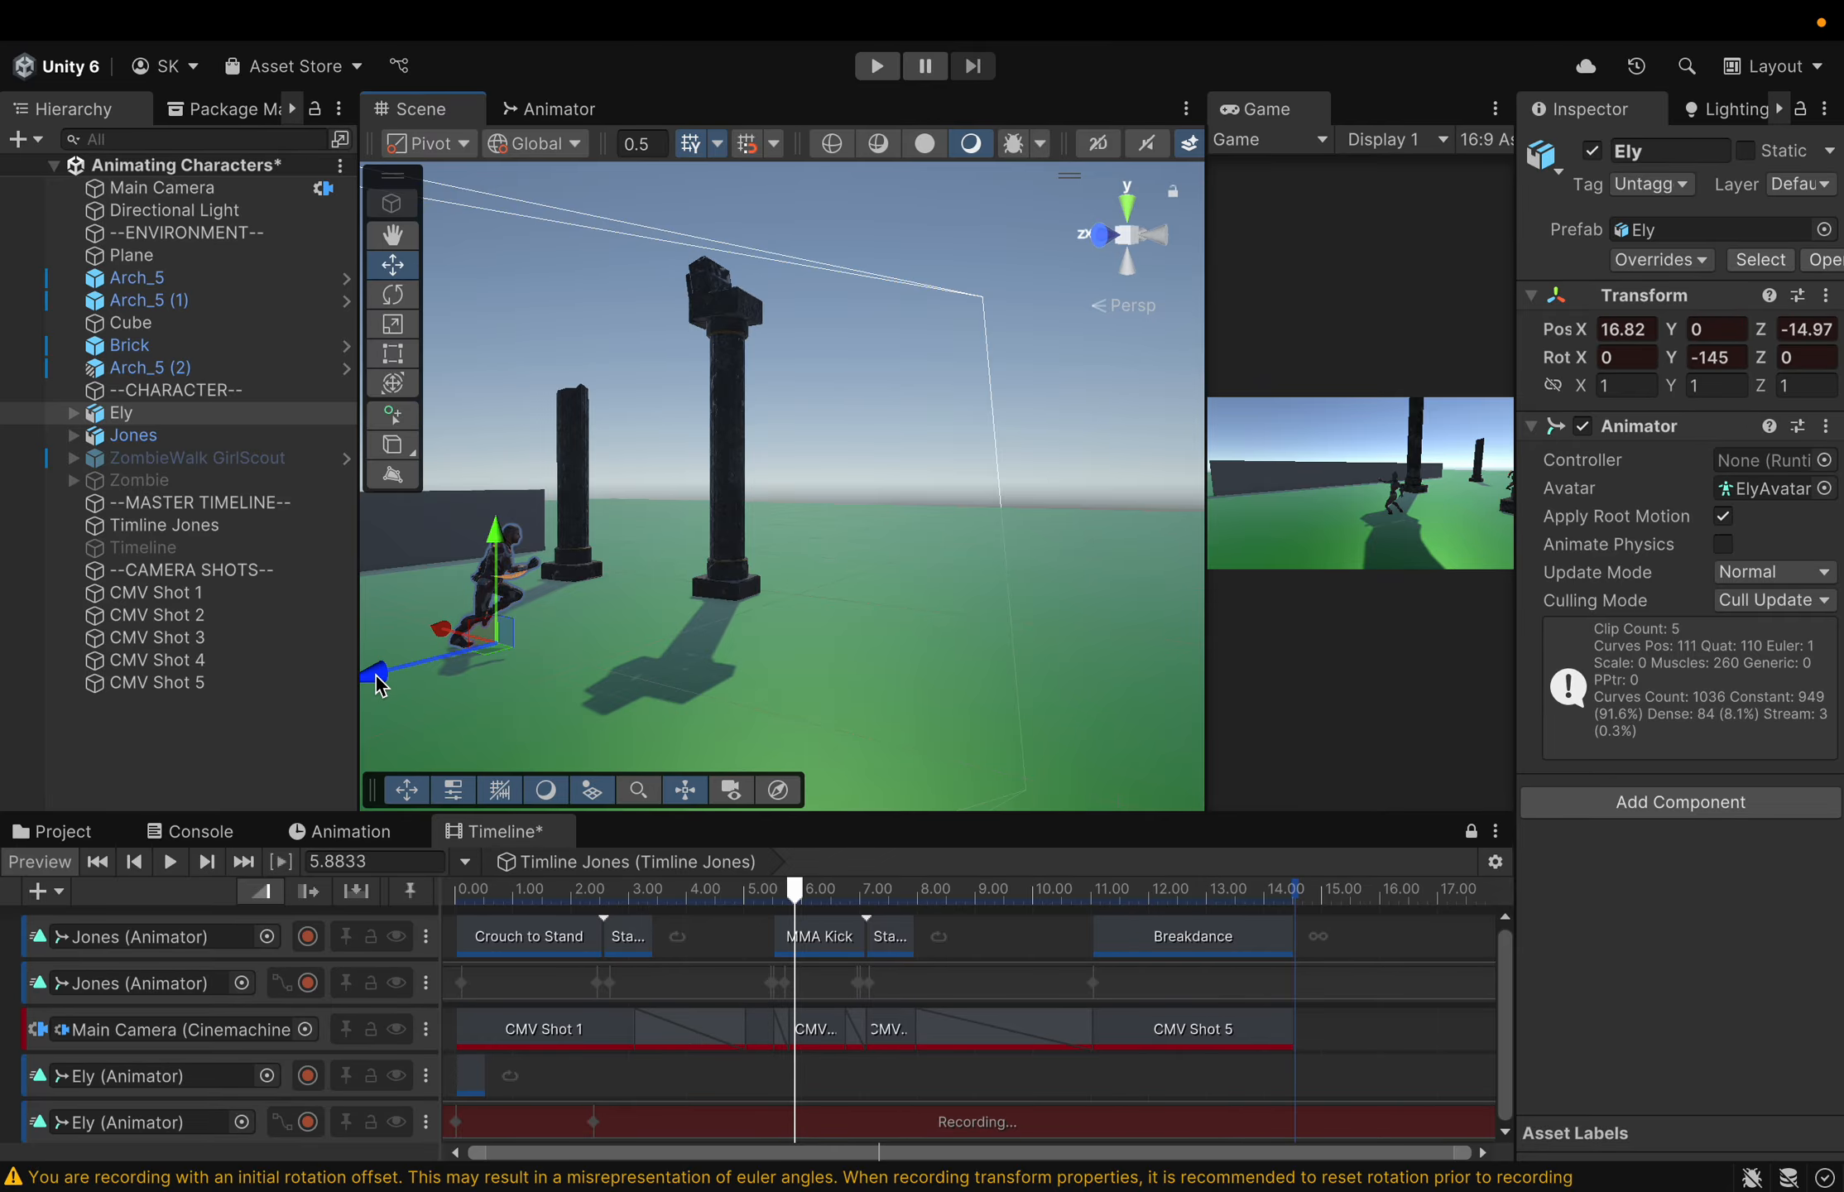
{"action": "left_click_drag", "start_coordinate": [442, 633], "coordinate": [960, 654]}
{"action": "left_click_drag", "start_coordinate": [1073, 705], "coordinate": [1097, 662]}
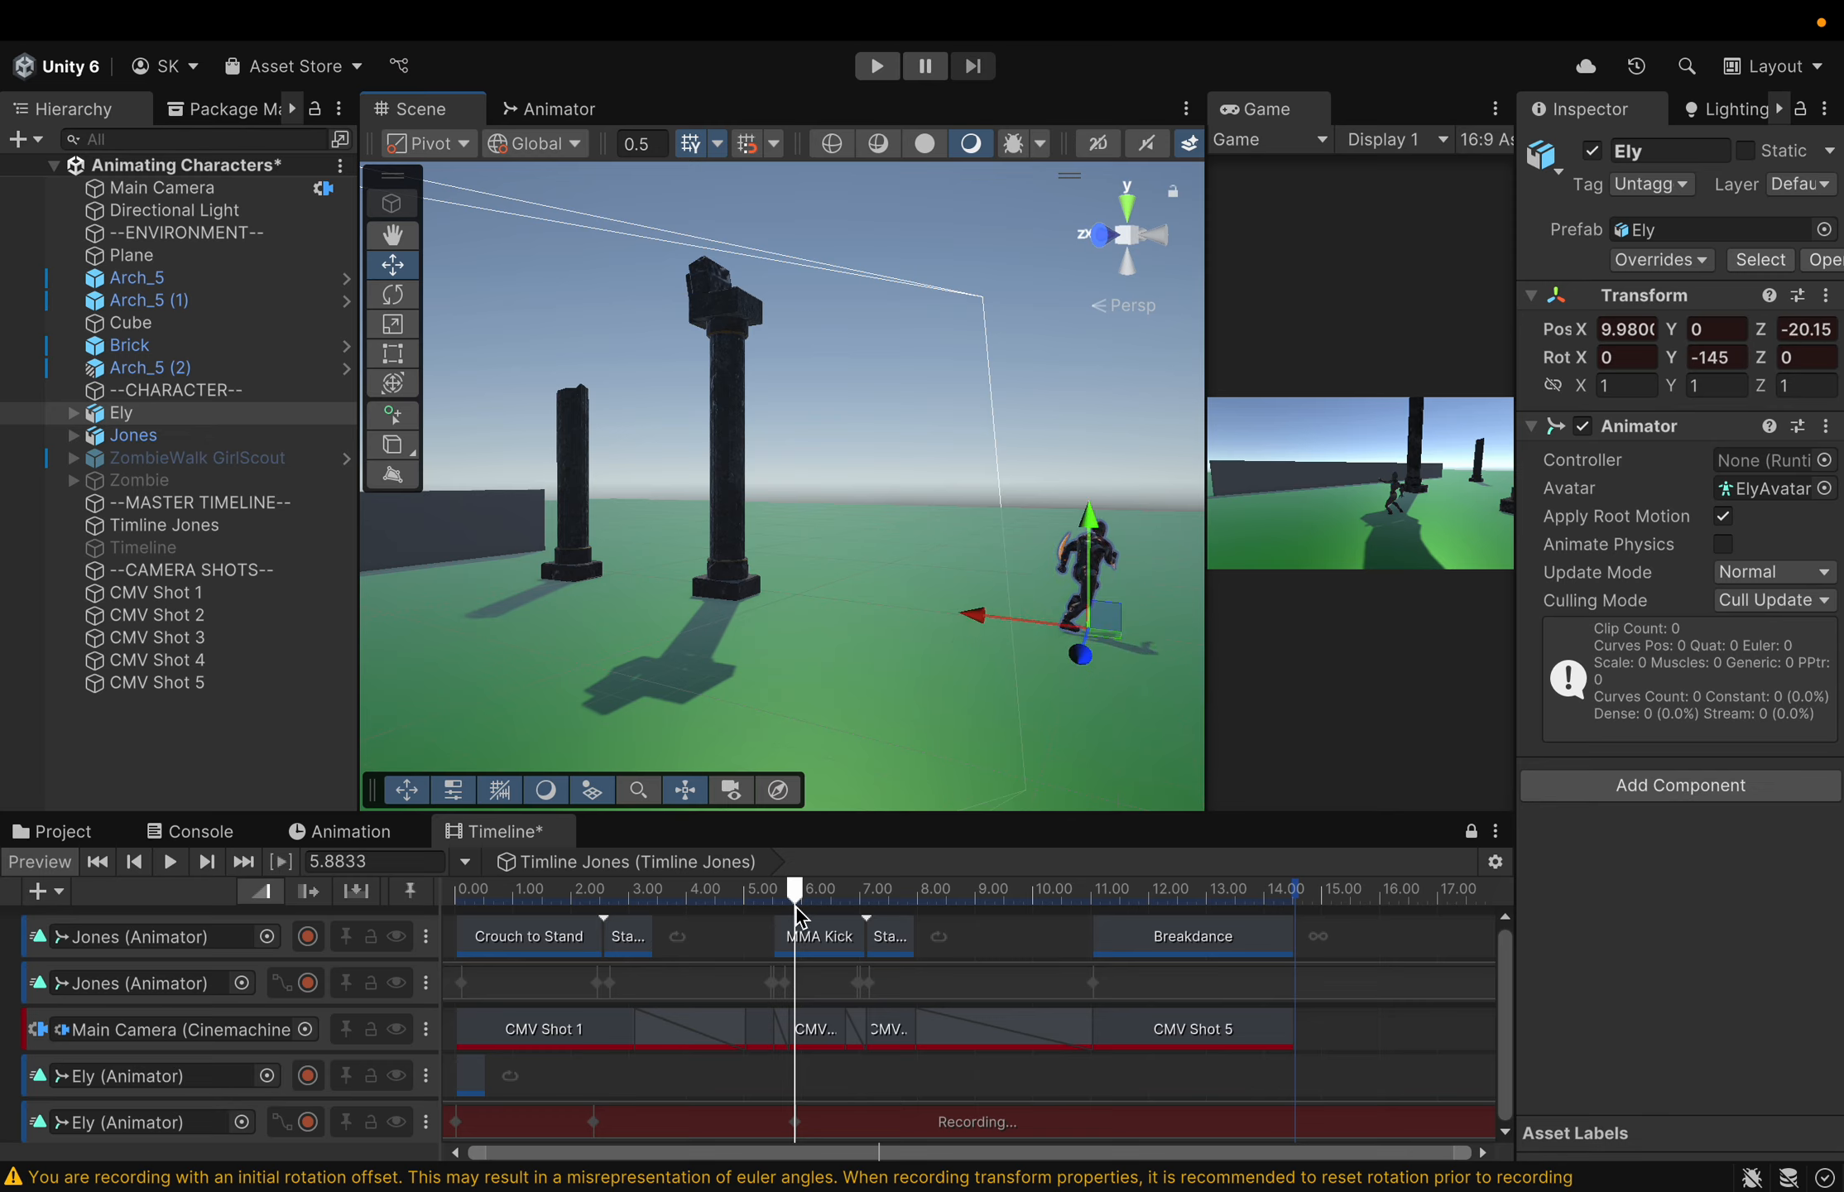
Record a keyframe at 9.25 with Ely far across the plane at about X 4.13, Z -38.28
{"action": "left_click_drag", "start_coordinate": [794, 905], "coordinate": [996, 916]}
{"action": "middle_click_drag", "start_coordinate": [1043, 679], "coordinate": [186, 720]}
{"action": "middle_click_drag", "start_coordinate": [910, 703], "coordinate": [548, 733]}
{"action": "right_click_drag", "start_coordinate": [596, 711], "coordinate": [916, 665]}
{"action": "middle_click_drag", "start_coordinate": [914, 662], "coordinate": [876, 649]}
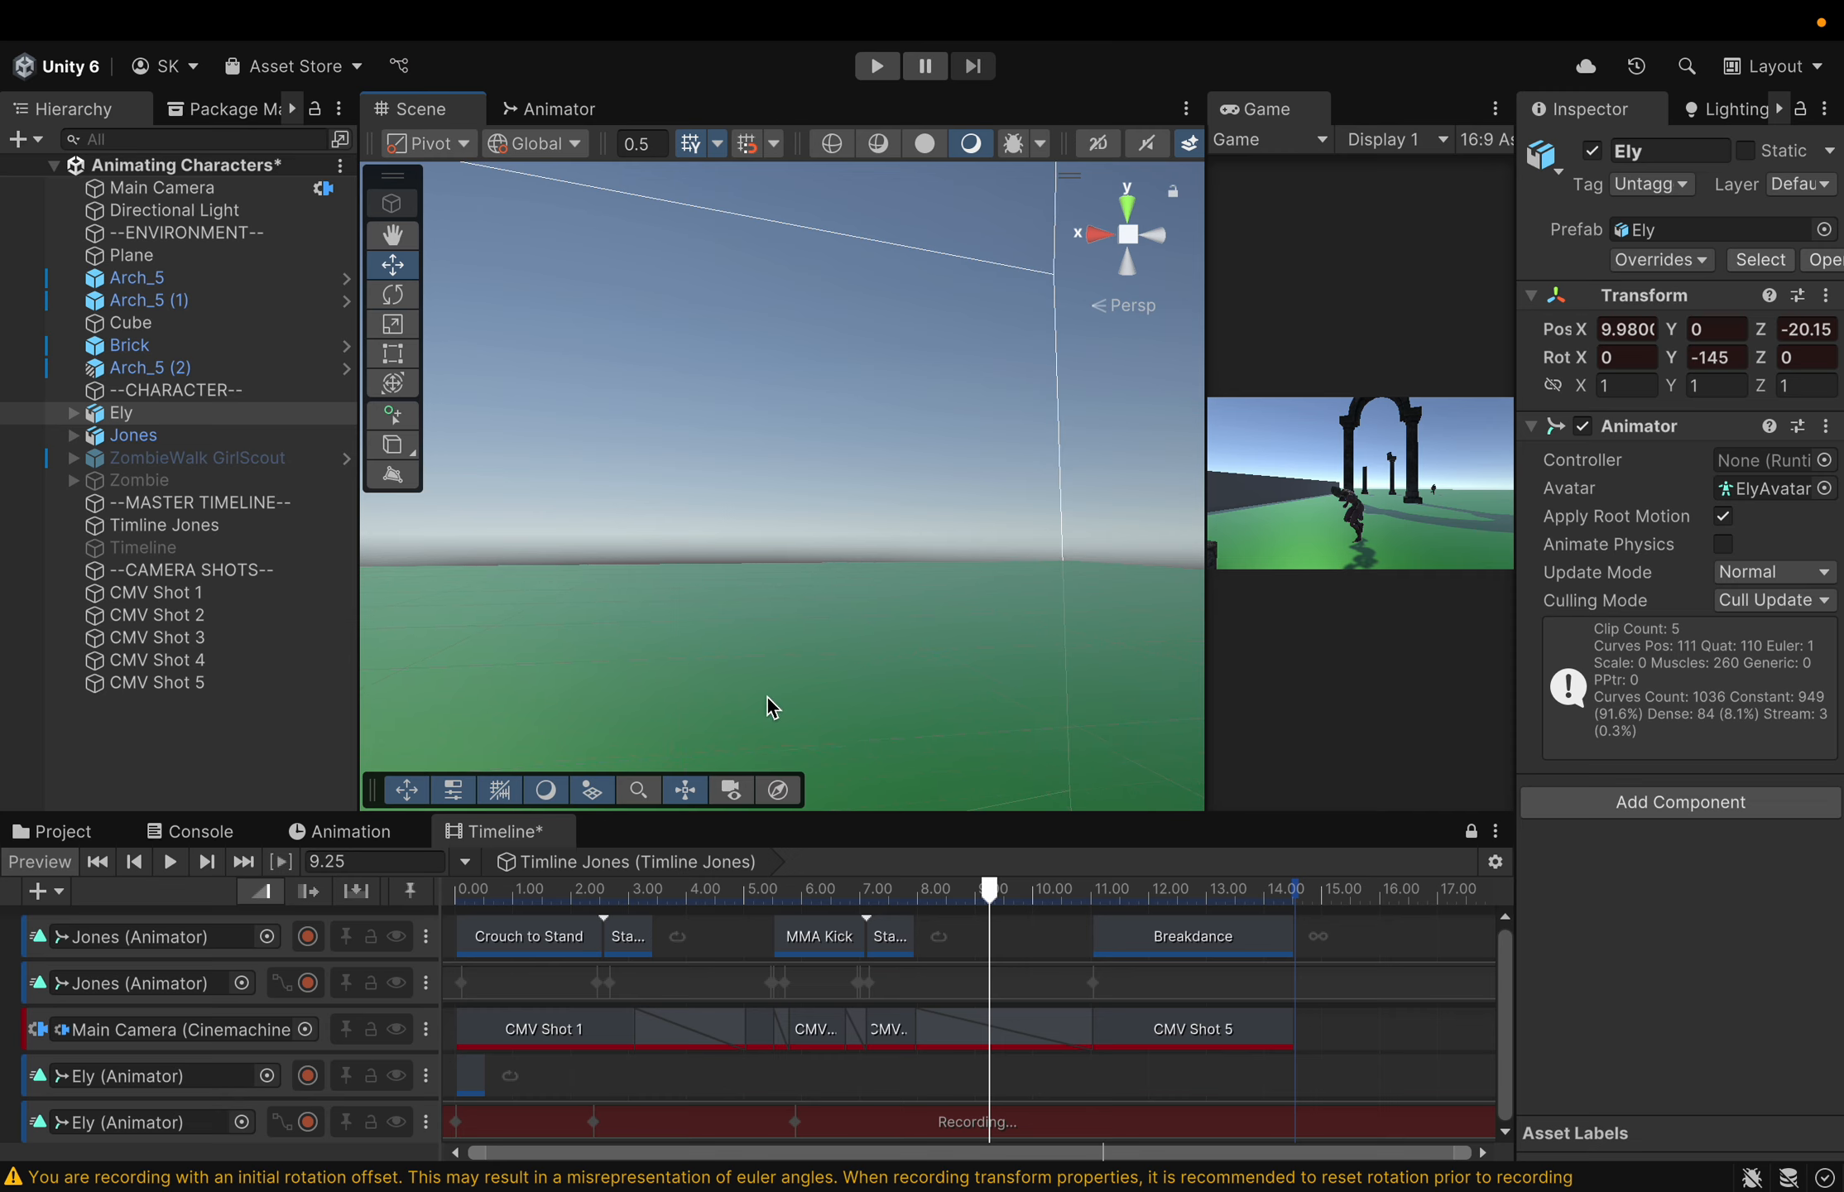
{"action": "scroll", "coordinate": [727, 689], "scroll_direction": "down", "scroll_amount": 10}
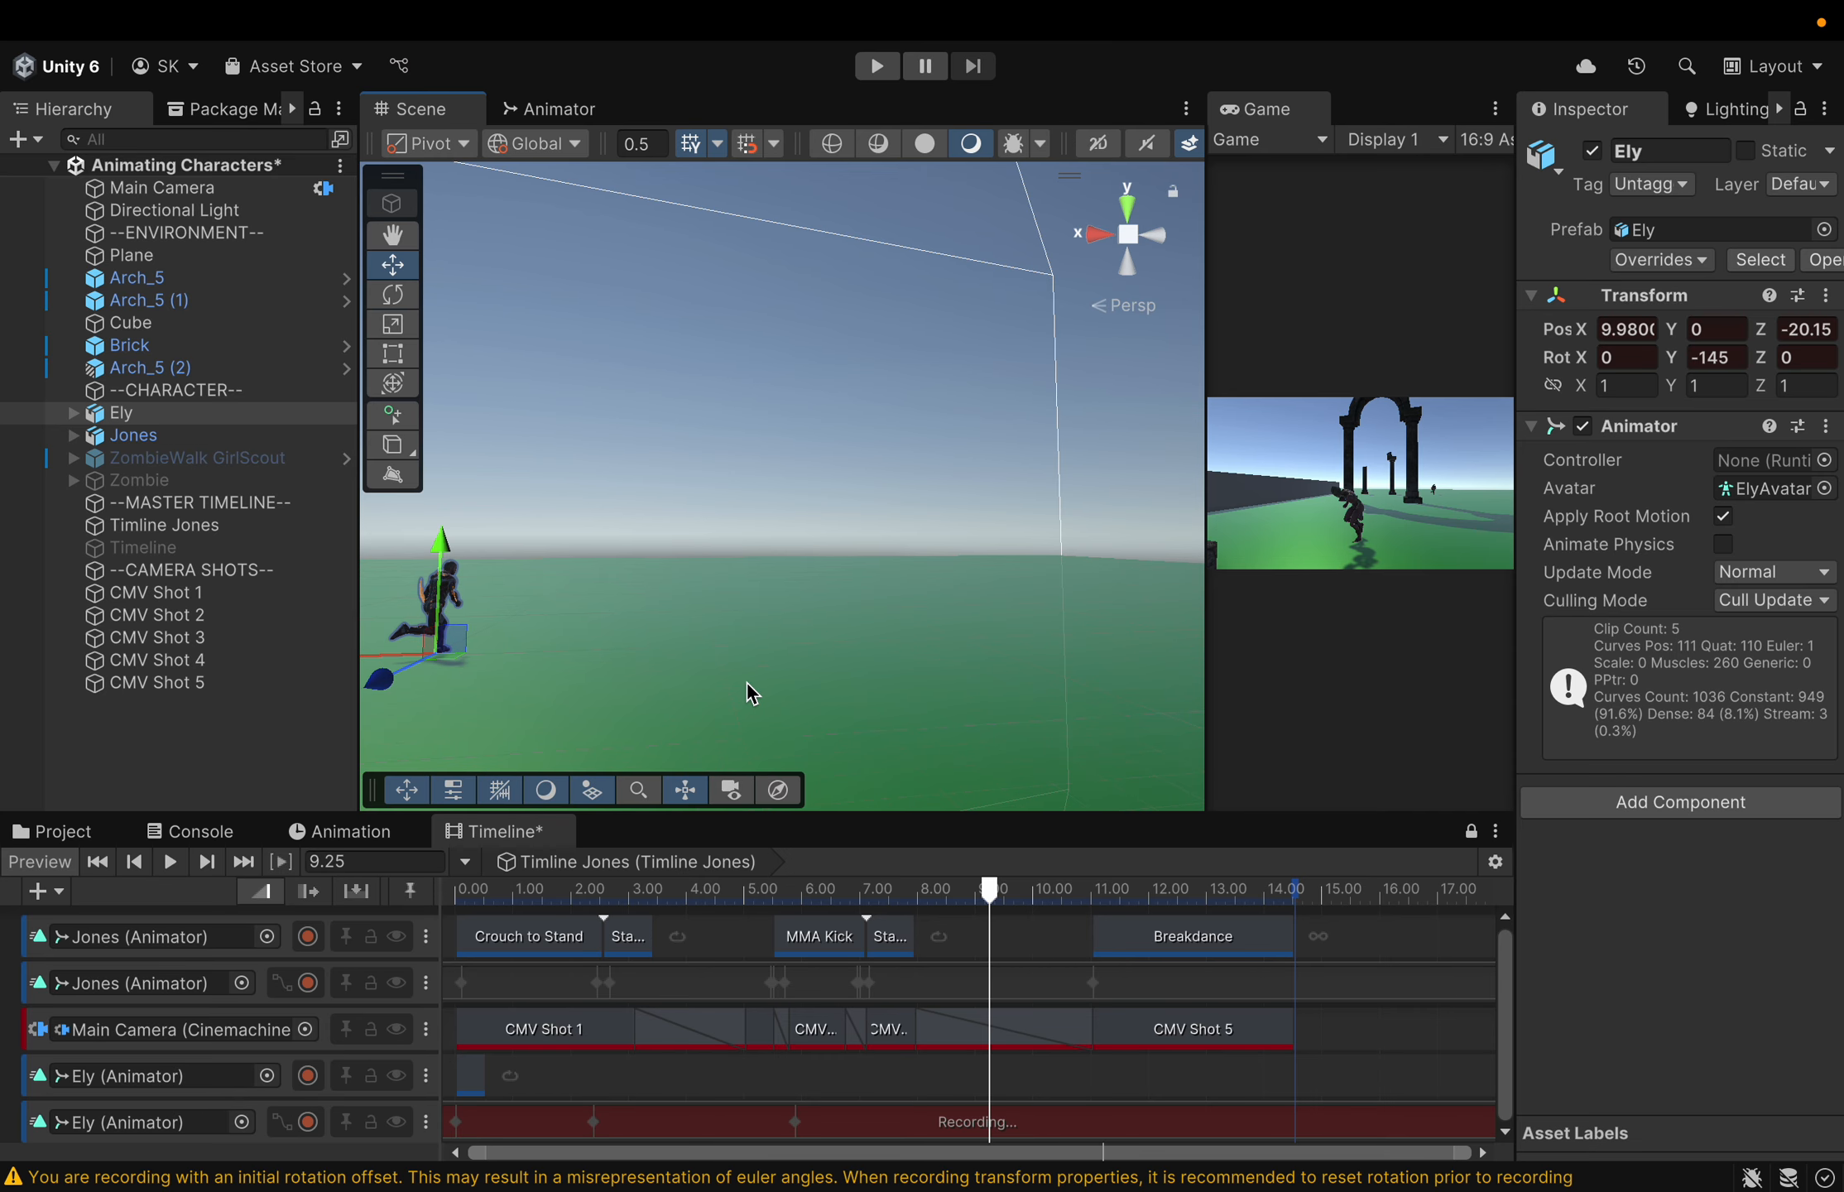
{"action": "left_click_drag", "start_coordinate": [377, 689], "coordinate": [391, 677]}
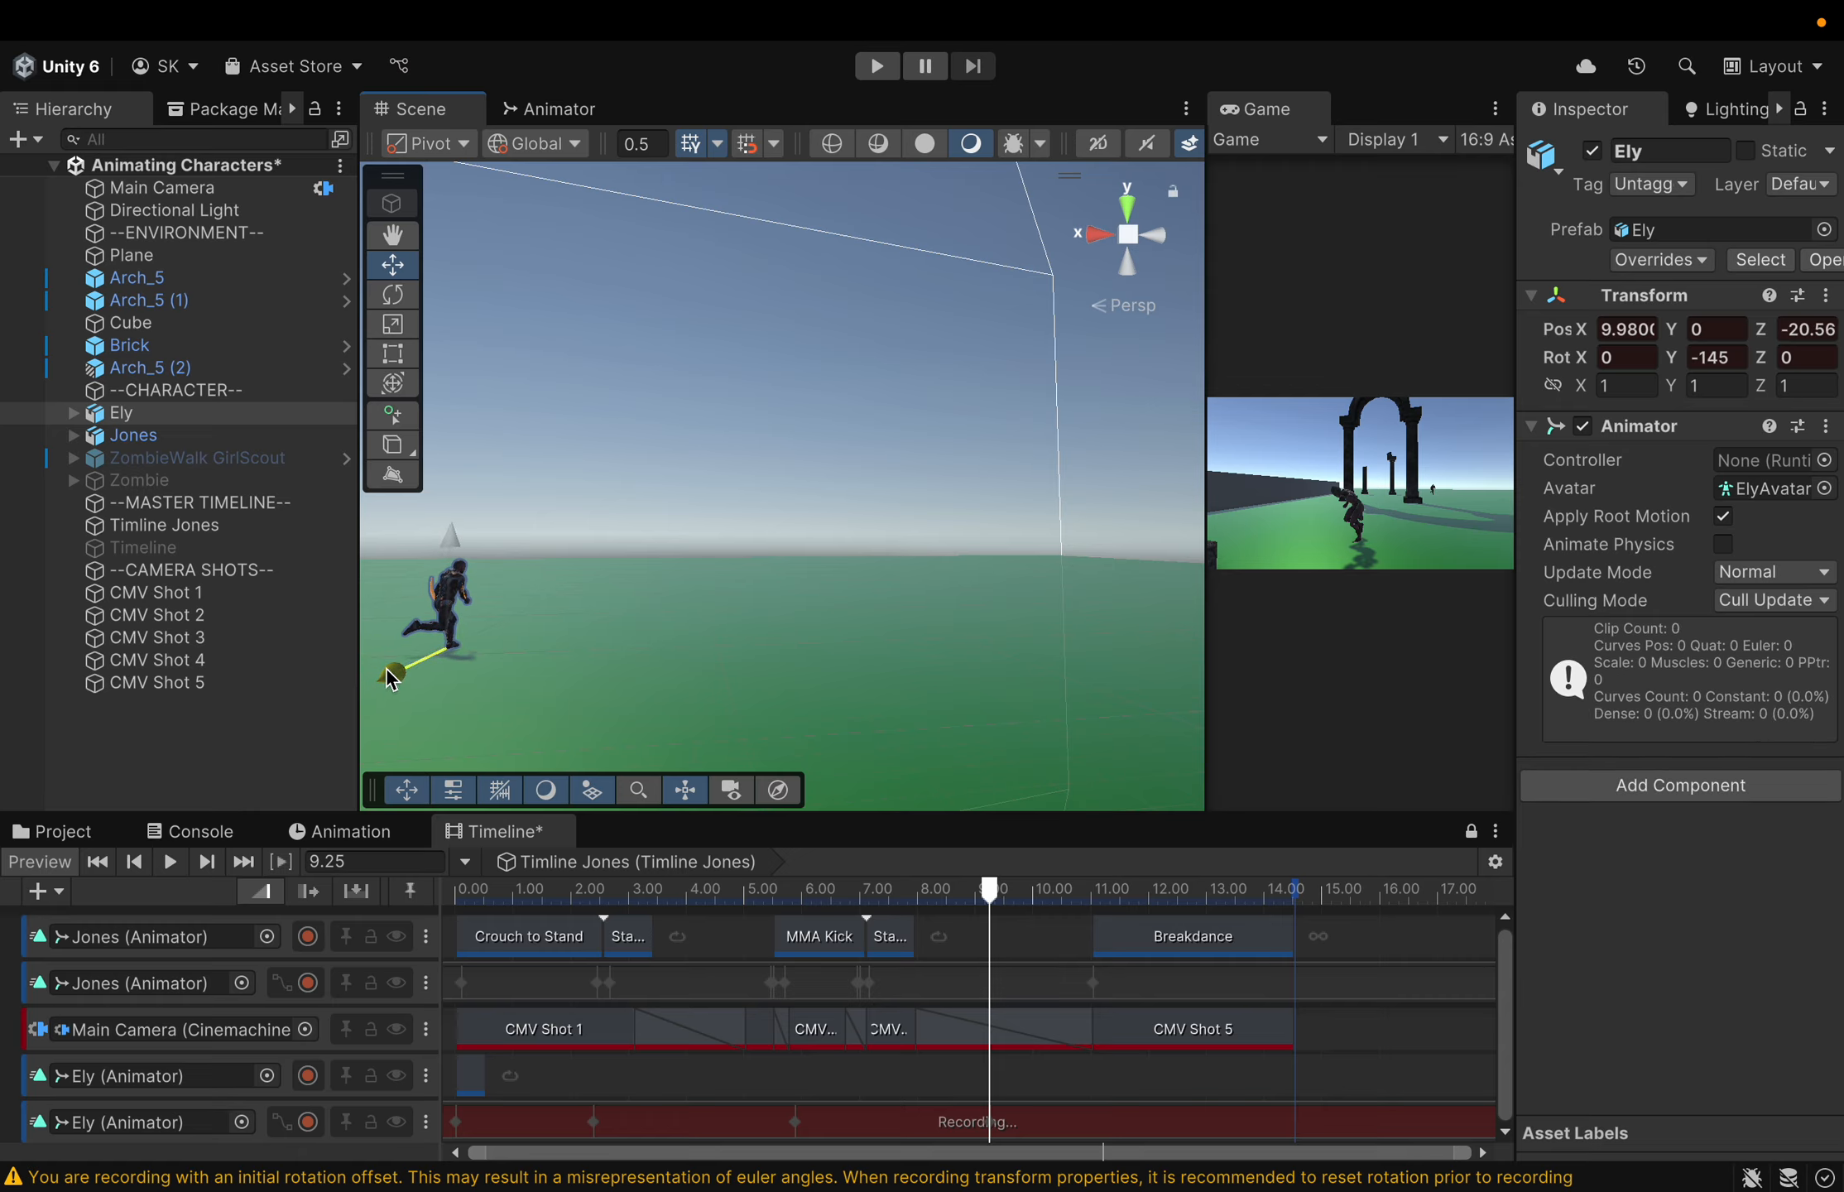
{"action": "left_click_drag", "start_coordinate": [521, 563], "coordinate": [599, 571]}
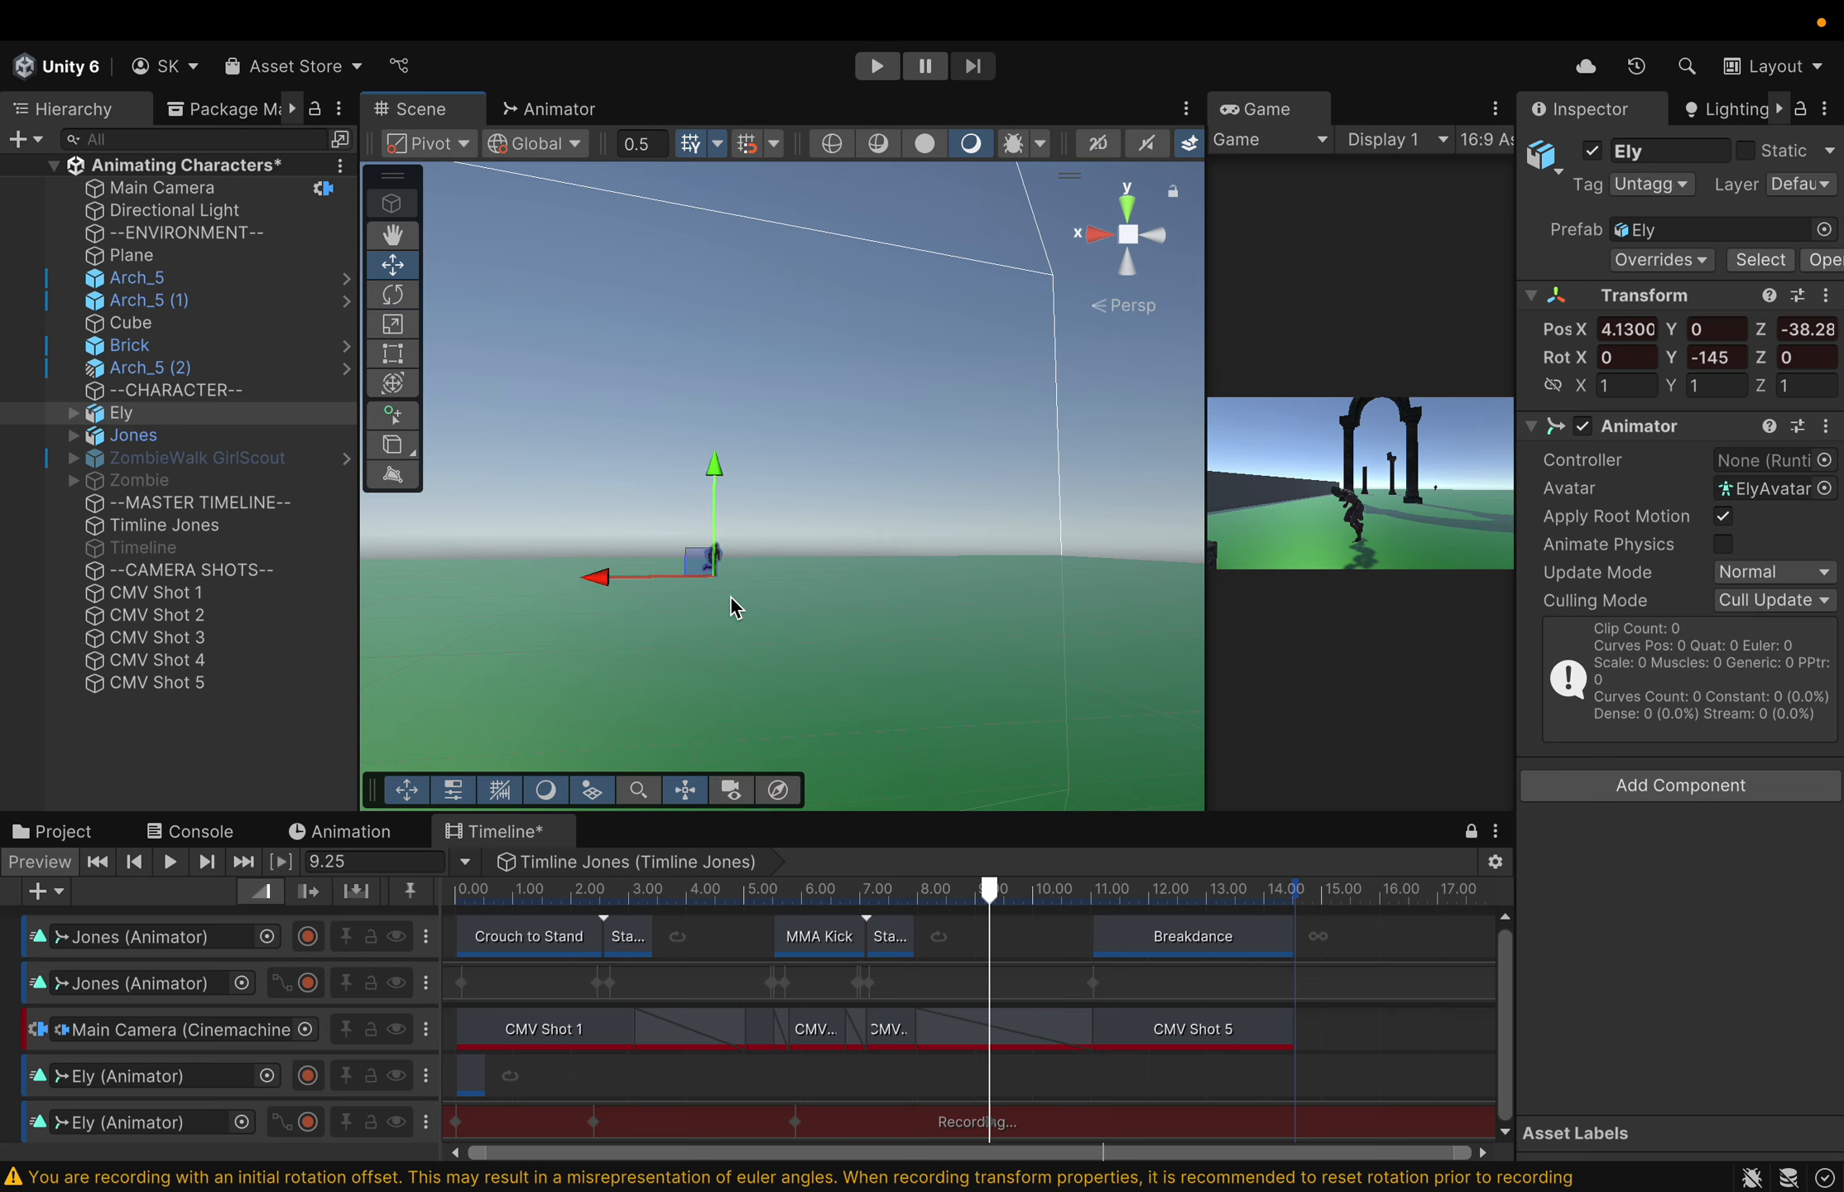
Enlarge the Game view and scrub the timeline from about 2.48 to 9.22 to review Ely's run
{"action": "left_click_drag", "start_coordinate": [989, 898], "coordinate": [605, 932]}
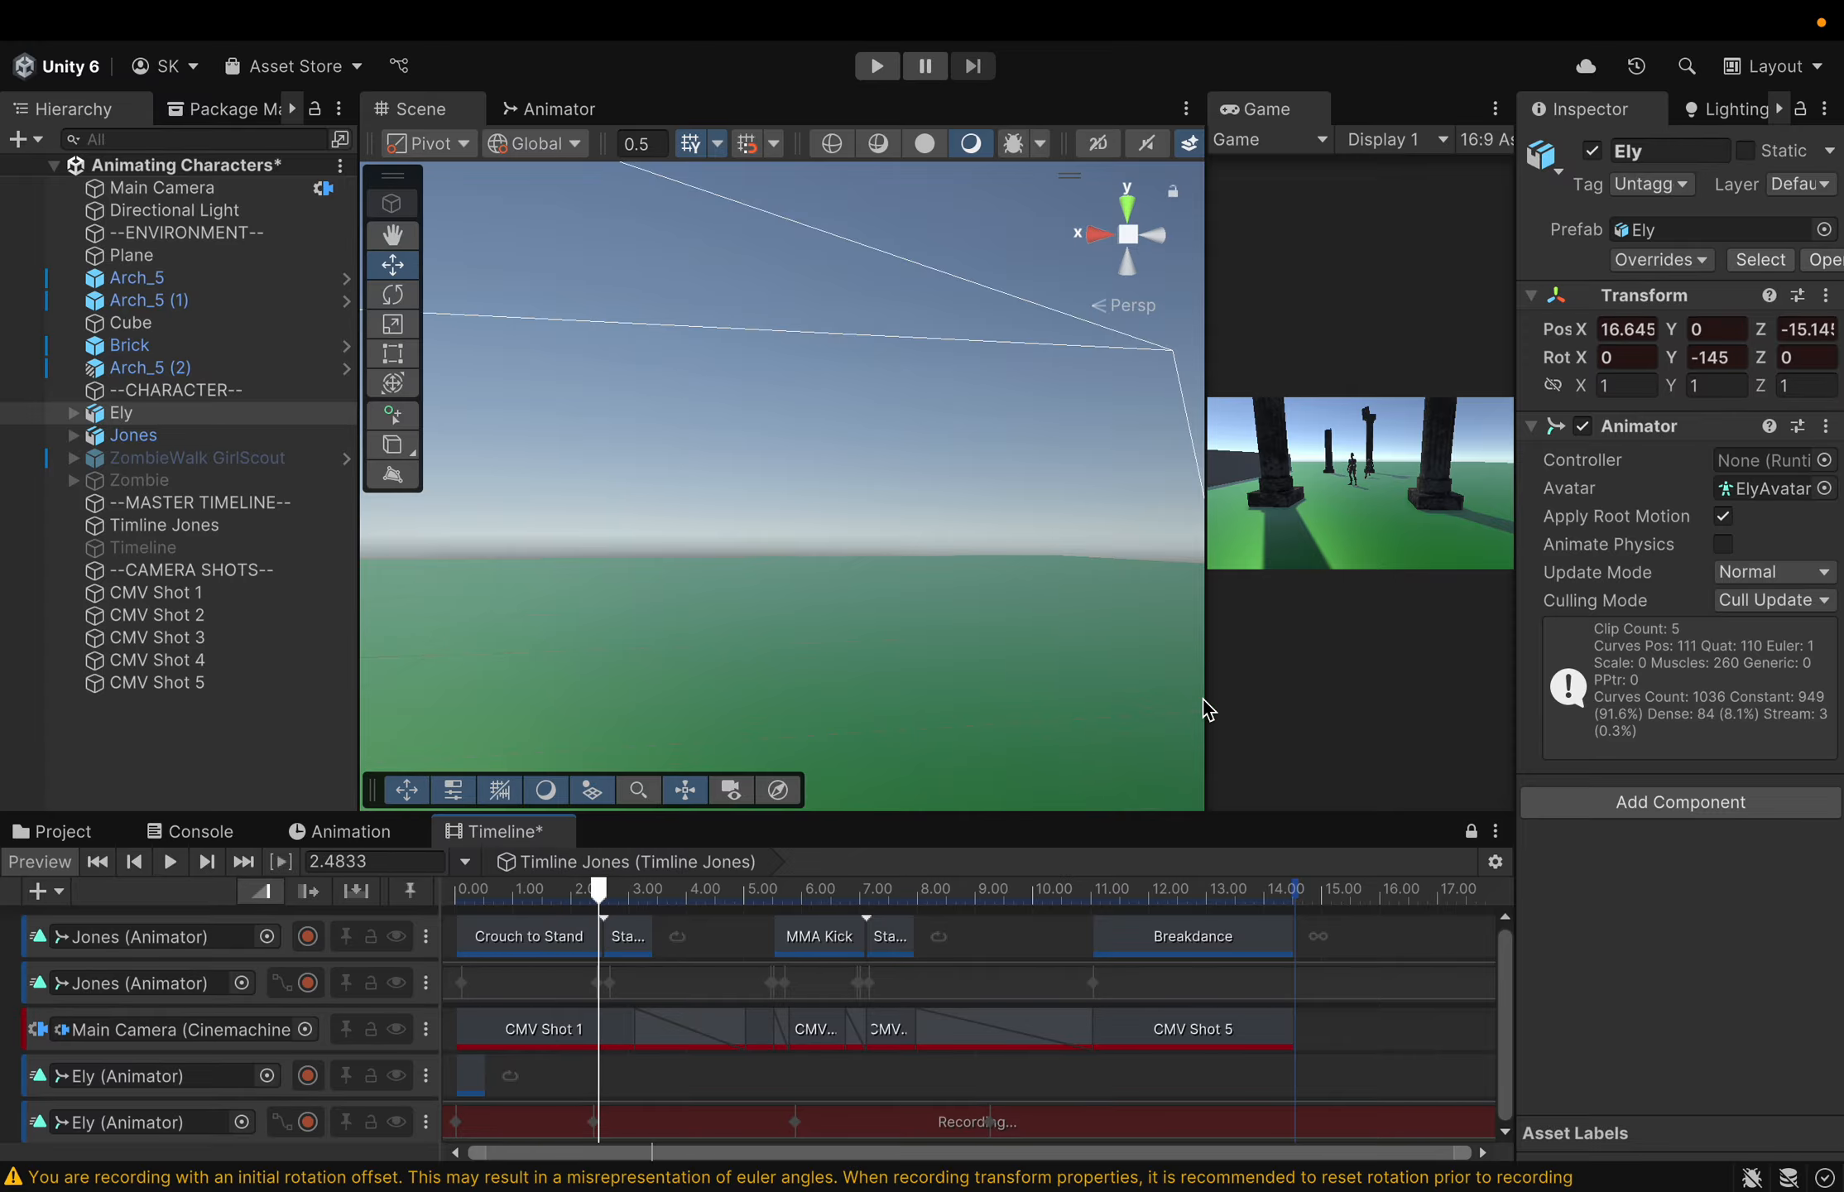
{"action": "left_click_drag", "start_coordinate": [1210, 705], "coordinate": [775, 758]}
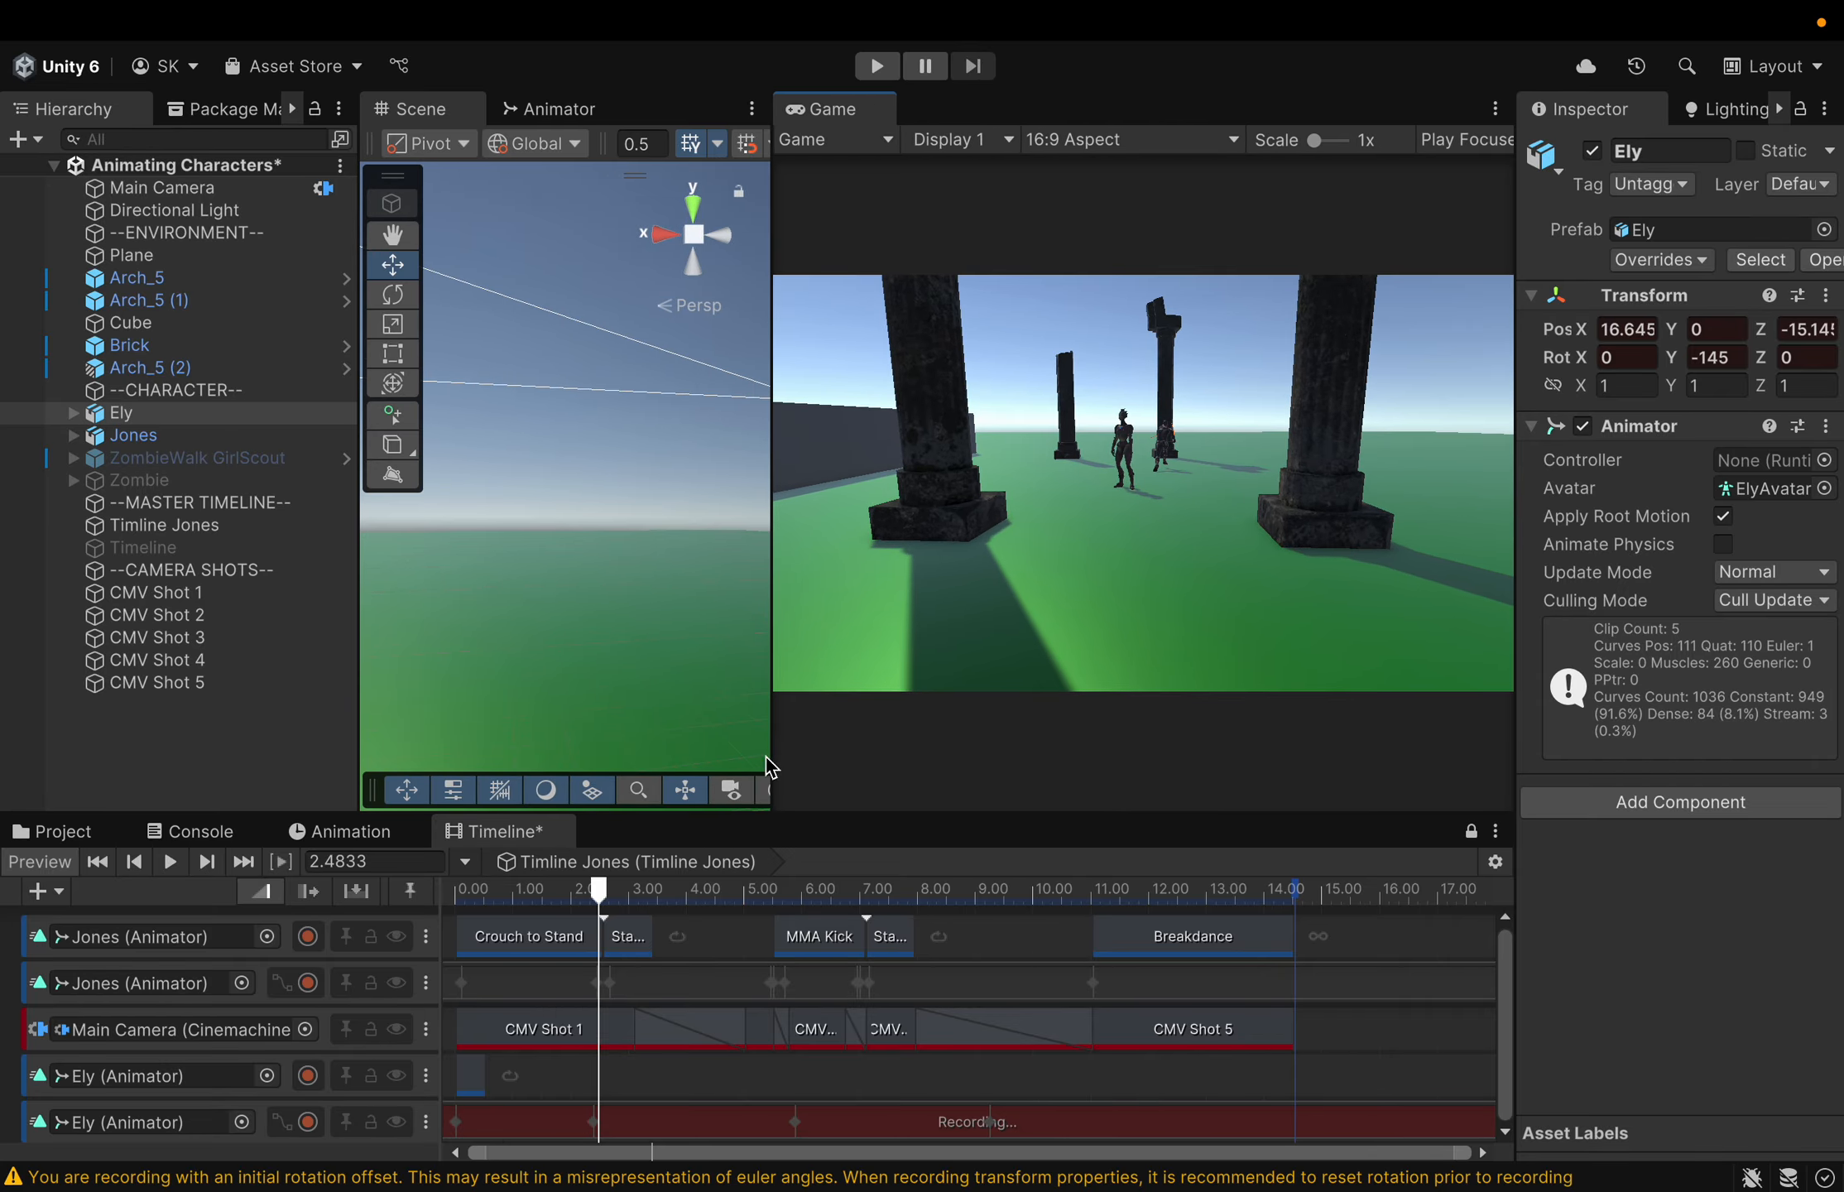
{"action": "left_click_drag", "start_coordinate": [602, 904], "coordinate": [988, 938]}
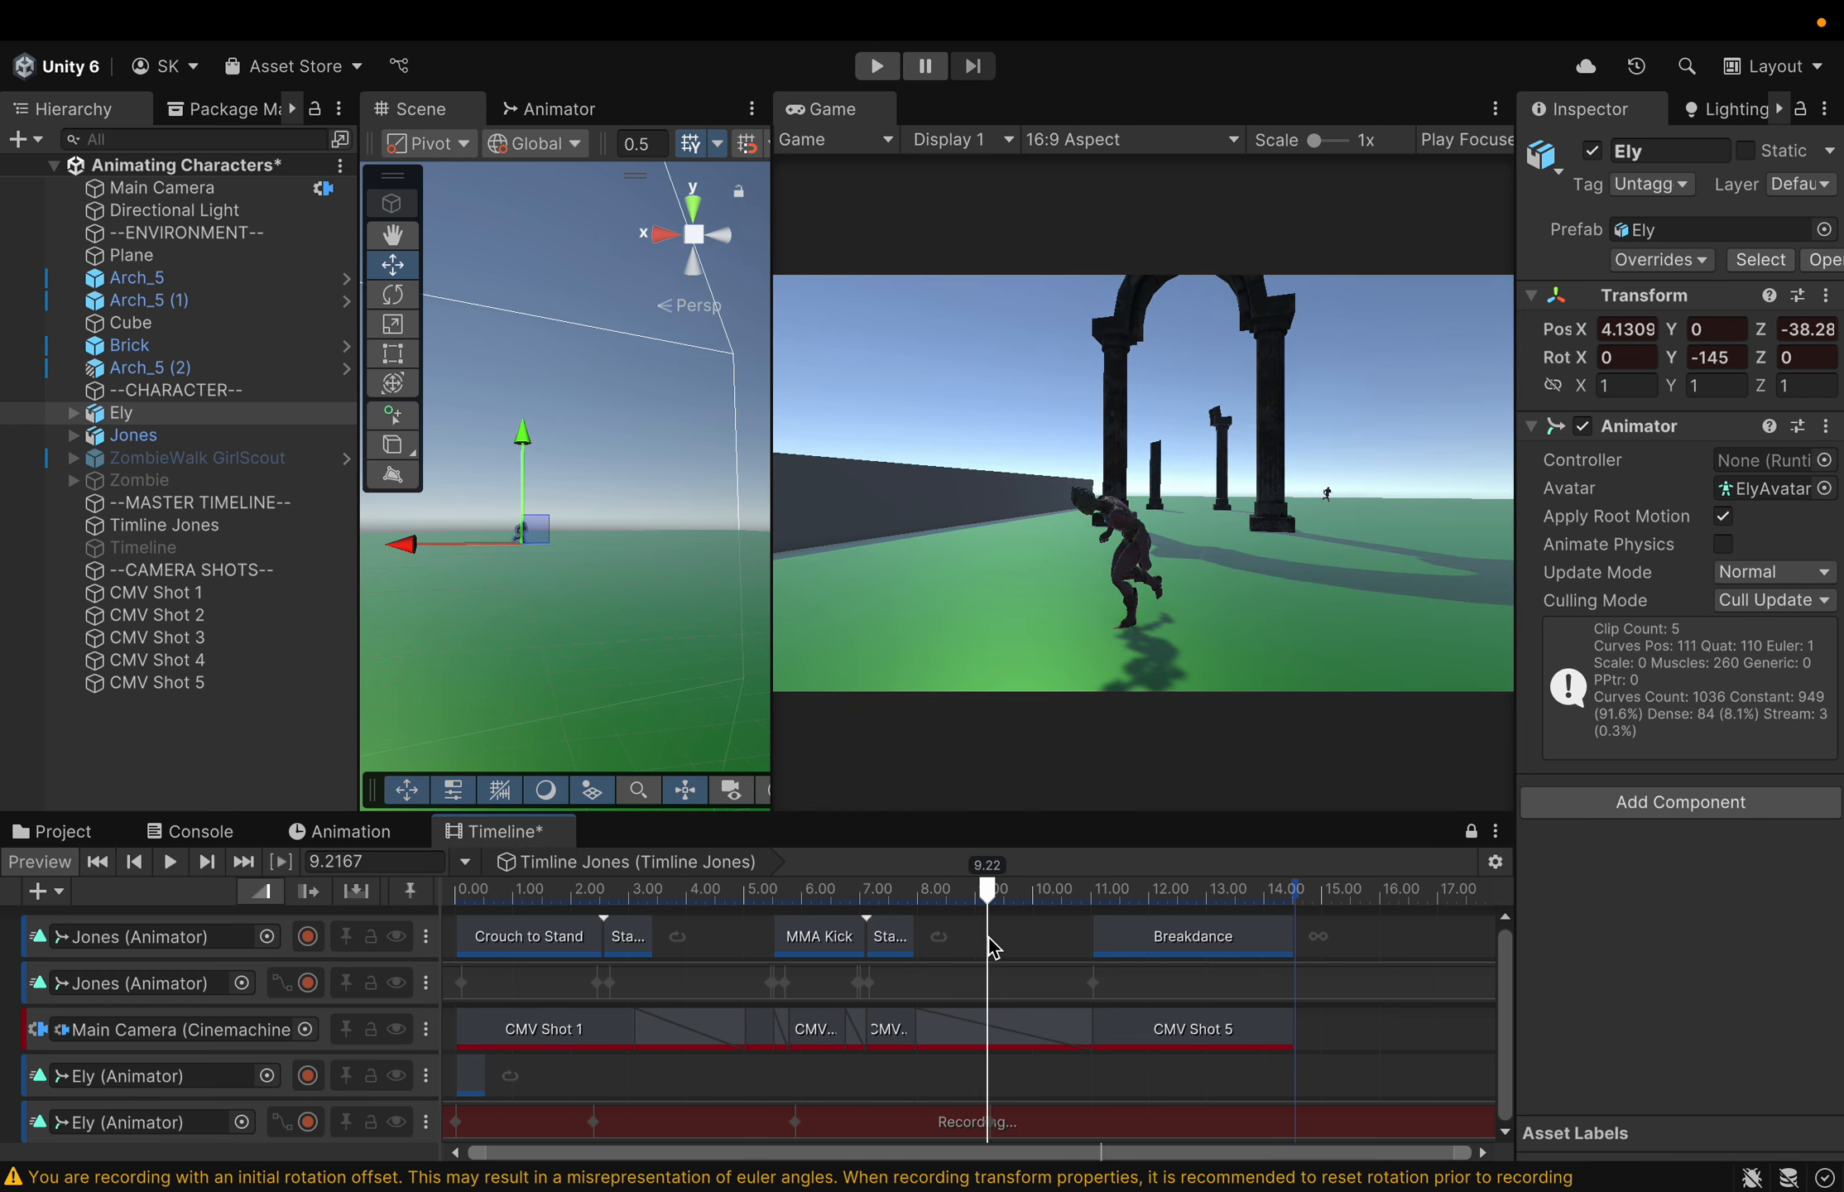
Rotate Ely around the Y axis to about -131 degrees at 9.2167
{"action": "scroll", "coordinate": [471, 597], "scroll_direction": "up", "scroll_amount": 4}
{"action": "middle_click_drag", "start_coordinate": [514, 594], "coordinate": [637, 782]}
{"action": "scroll", "coordinate": [576, 652], "scroll_direction": "up", "scroll_amount": 1}
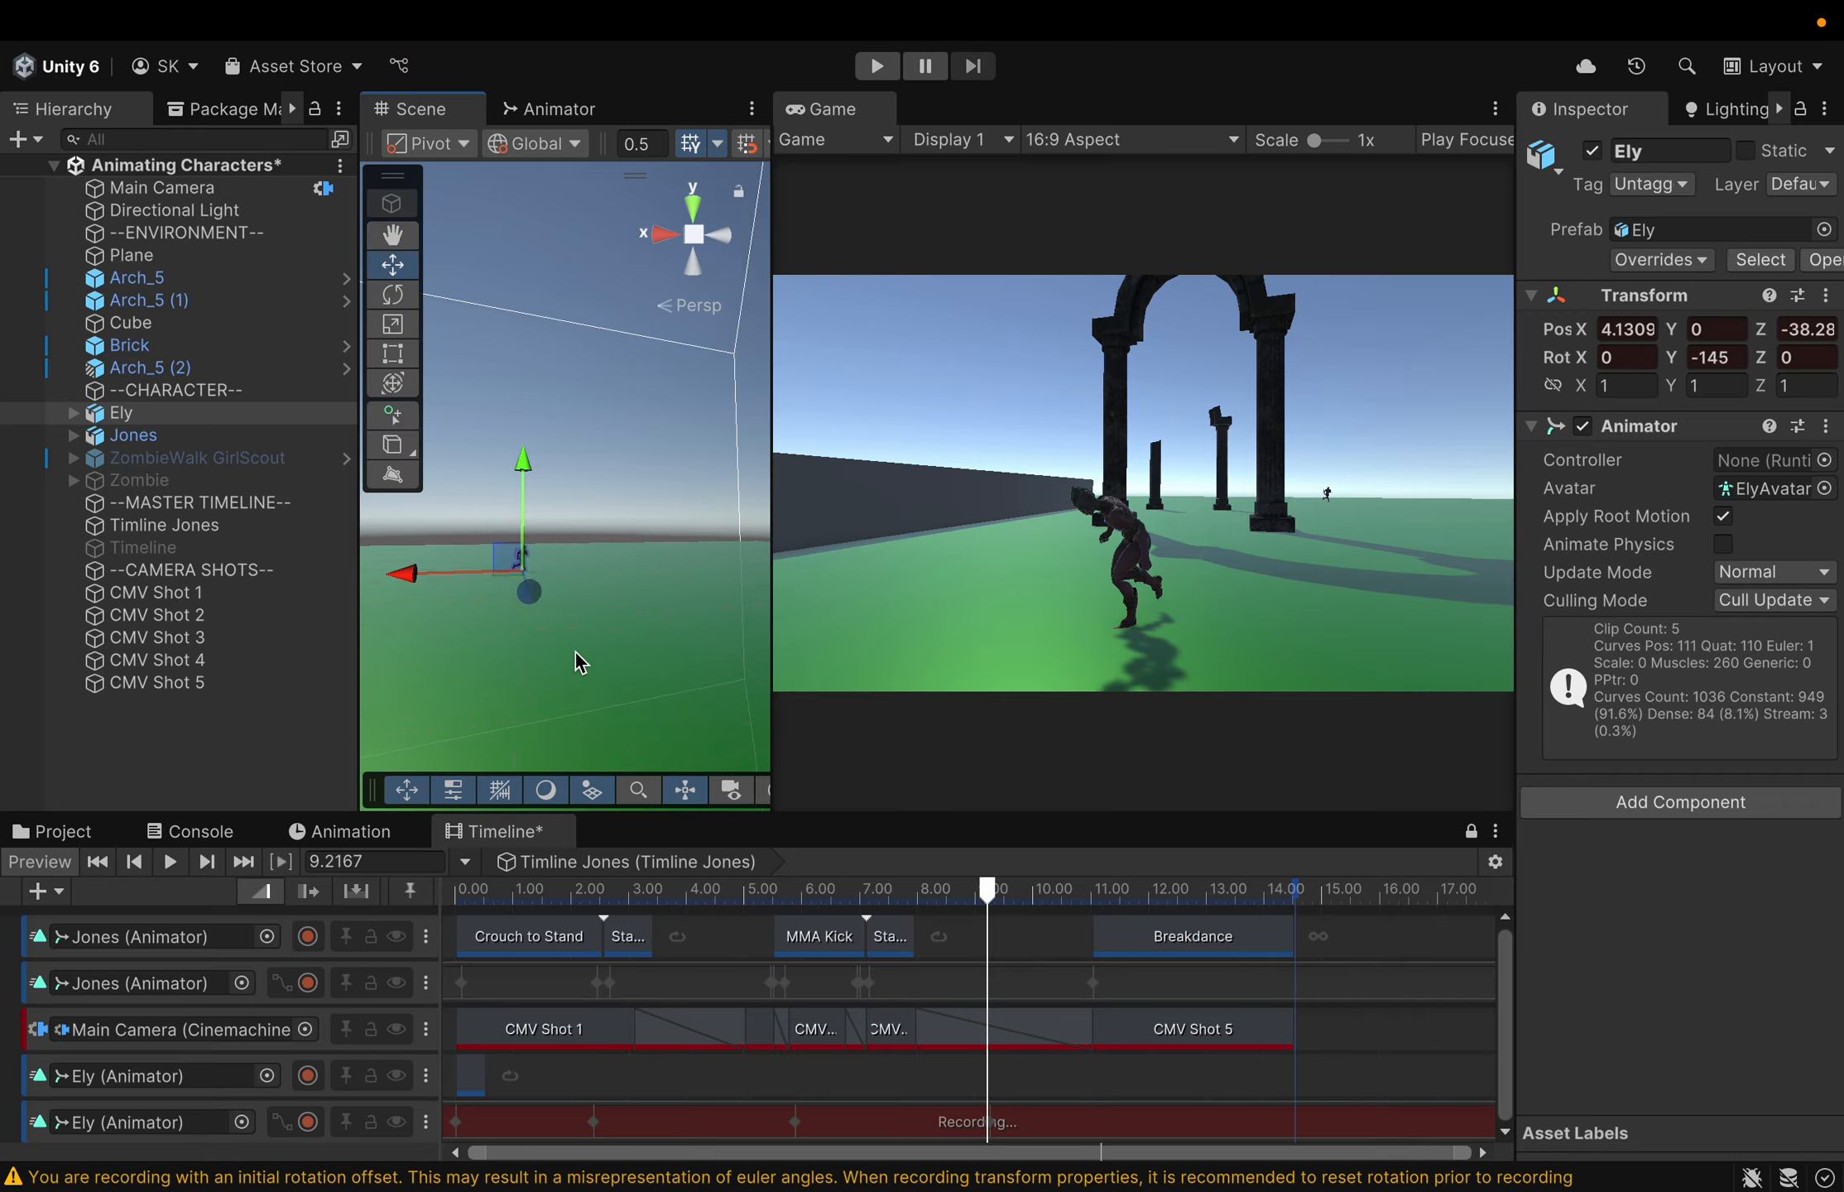
{"action": "scroll", "coordinate": [573, 658], "scroll_direction": "up", "scroll_amount": 1}
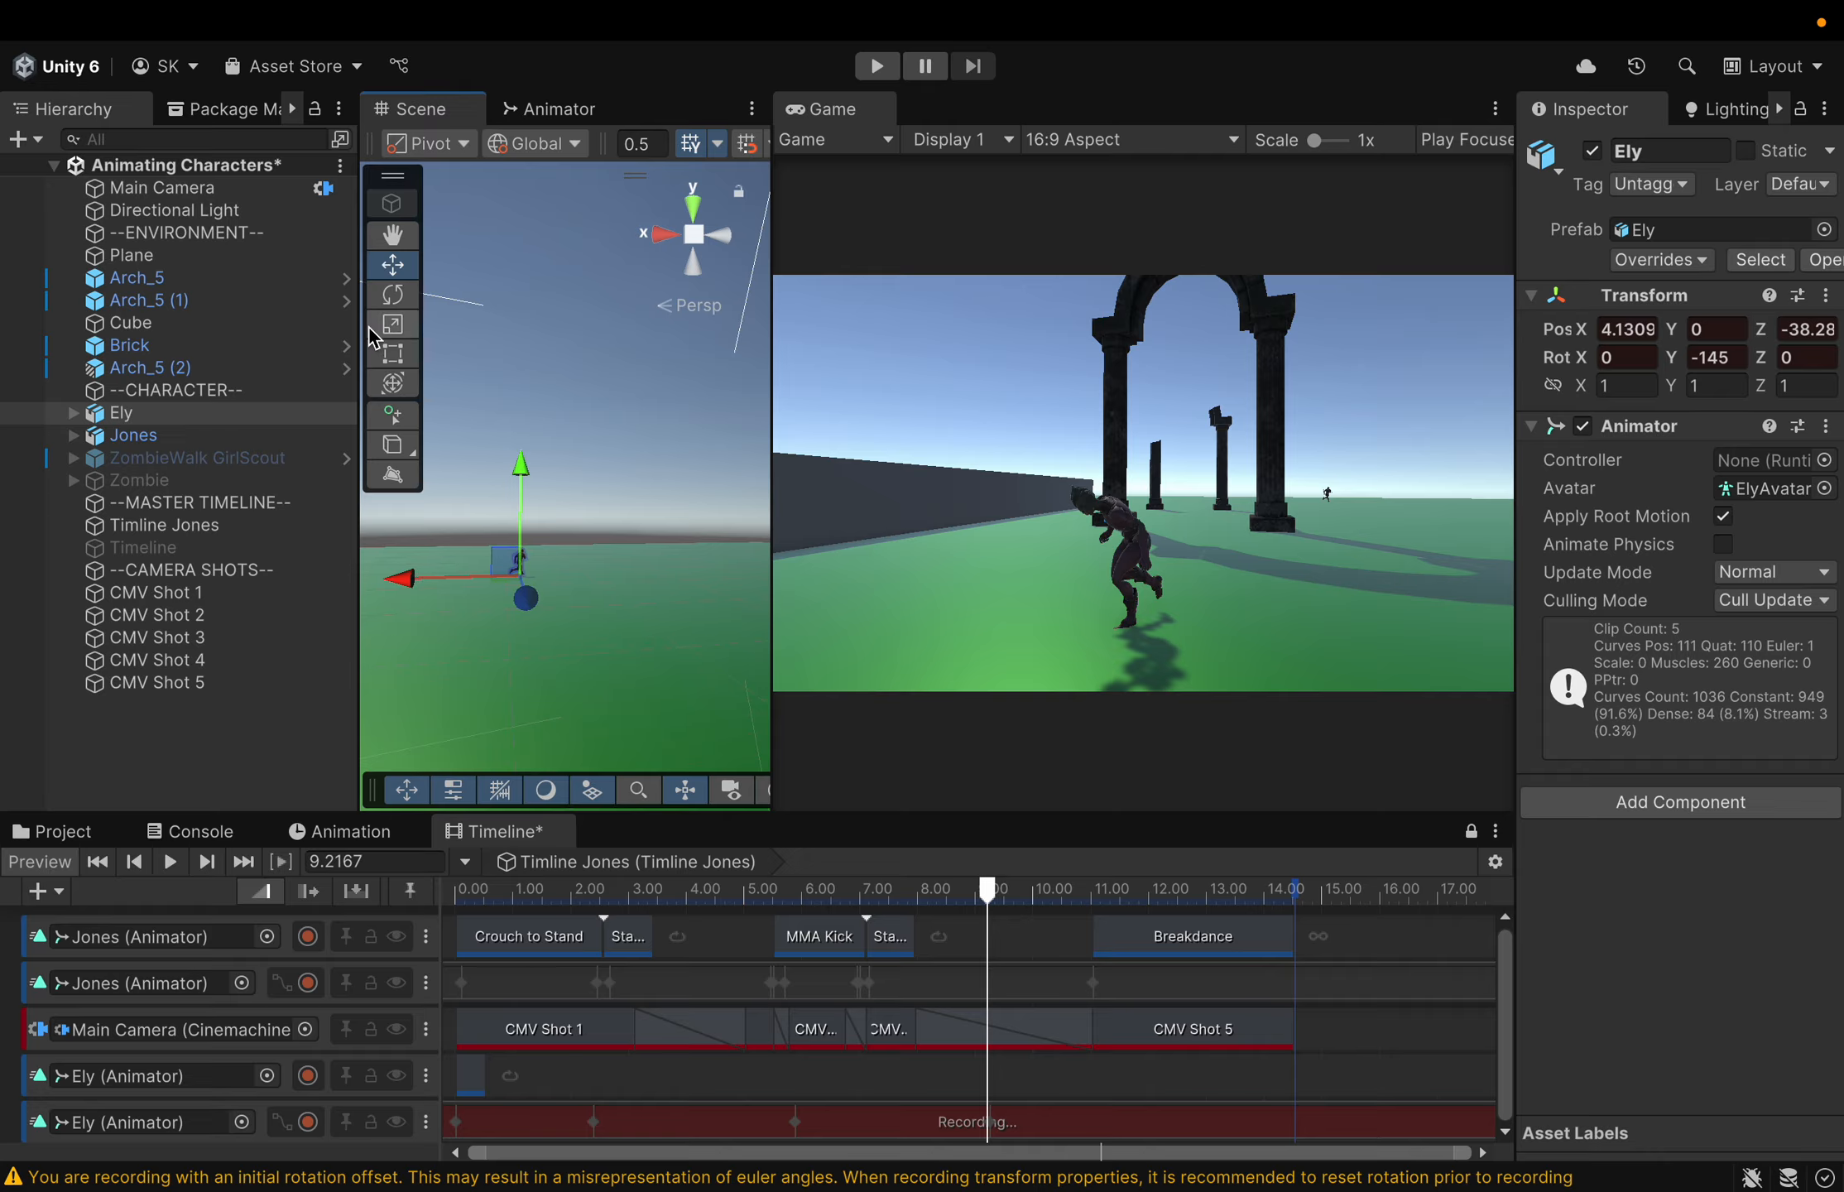
{"action": "left_click", "coordinate": [379, 301]}
{"action": "left_click_drag", "start_coordinate": [556, 606], "coordinate": [485, 611]}
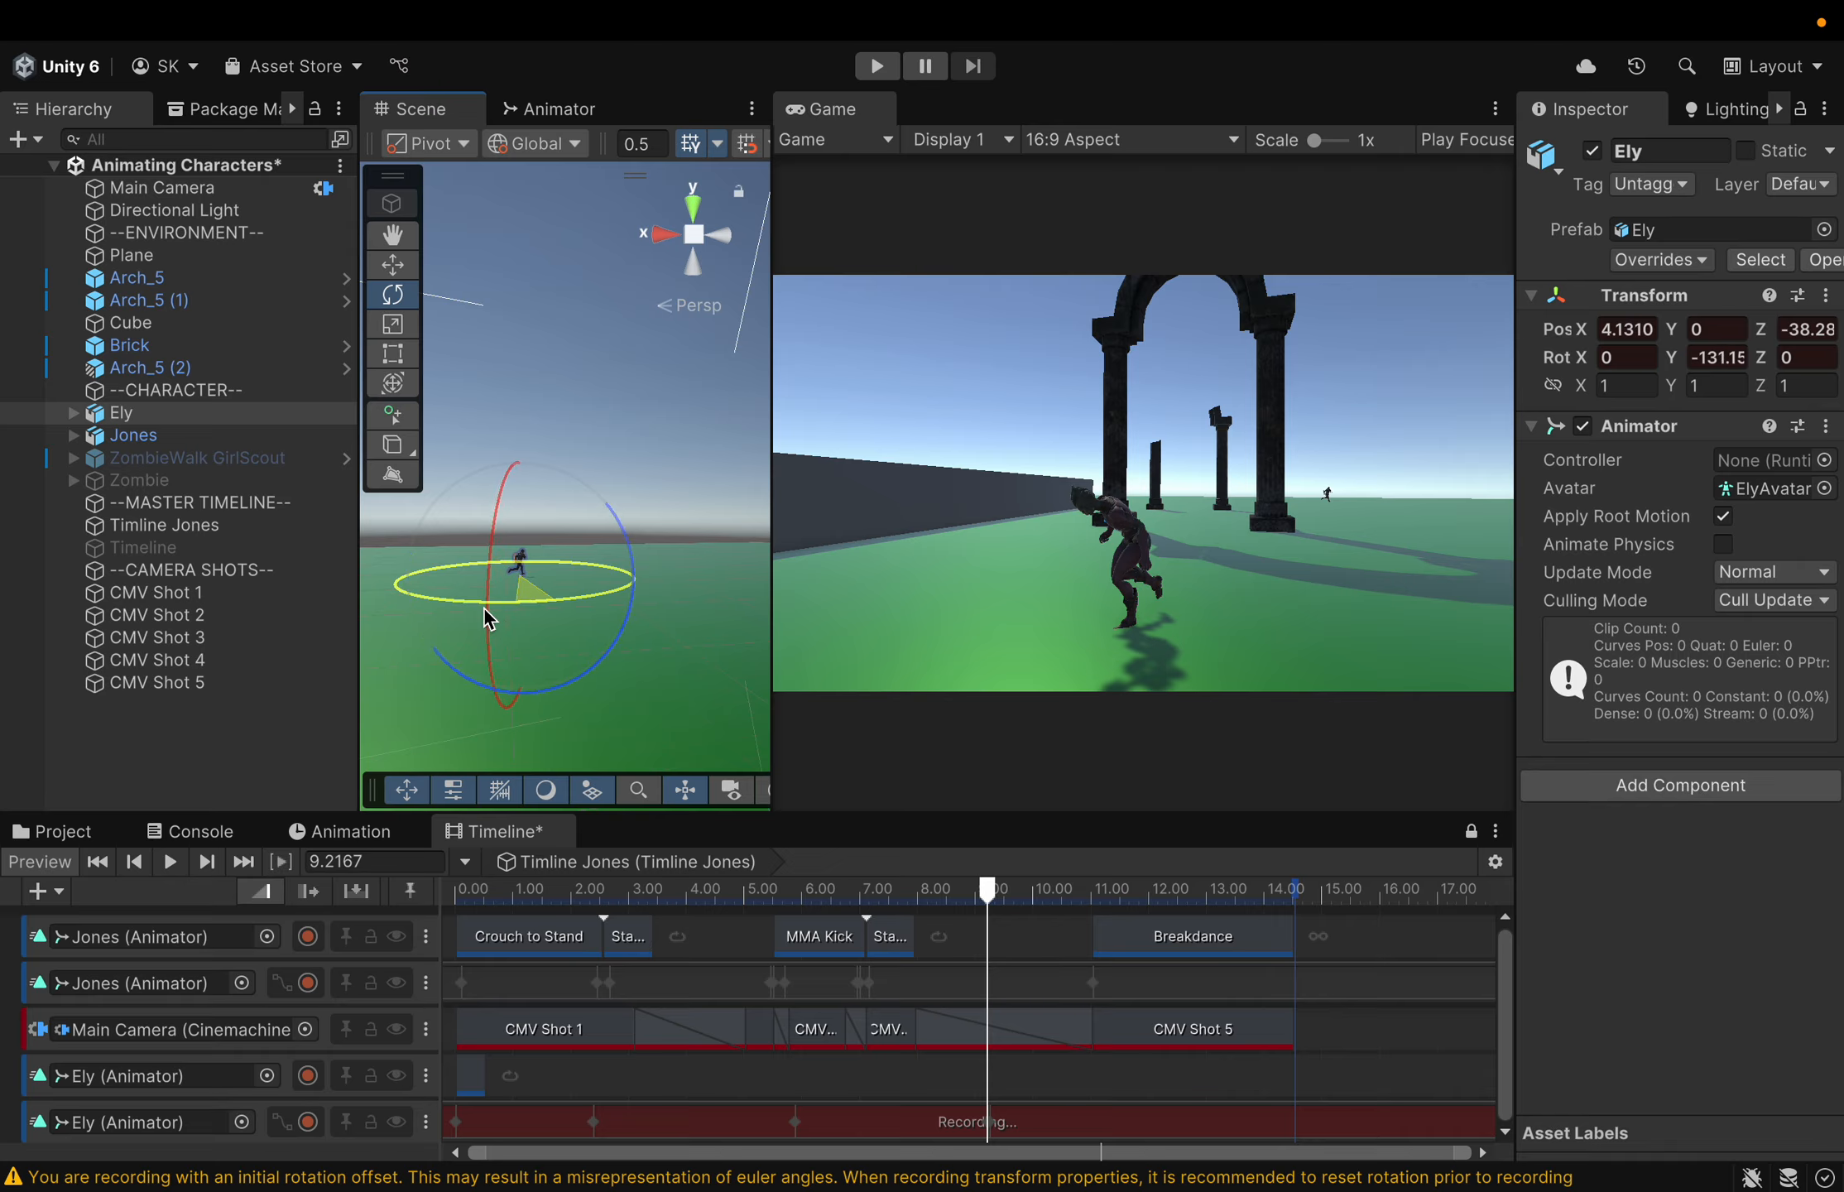
Record a keyframe at 12.3833, moving Ely along X to about -6.08
{"action": "left_click", "coordinate": [392, 270]}
{"action": "left_click_drag", "start_coordinate": [399, 583], "coordinate": [447, 592]}
{"action": "key", "text": "super+z"}
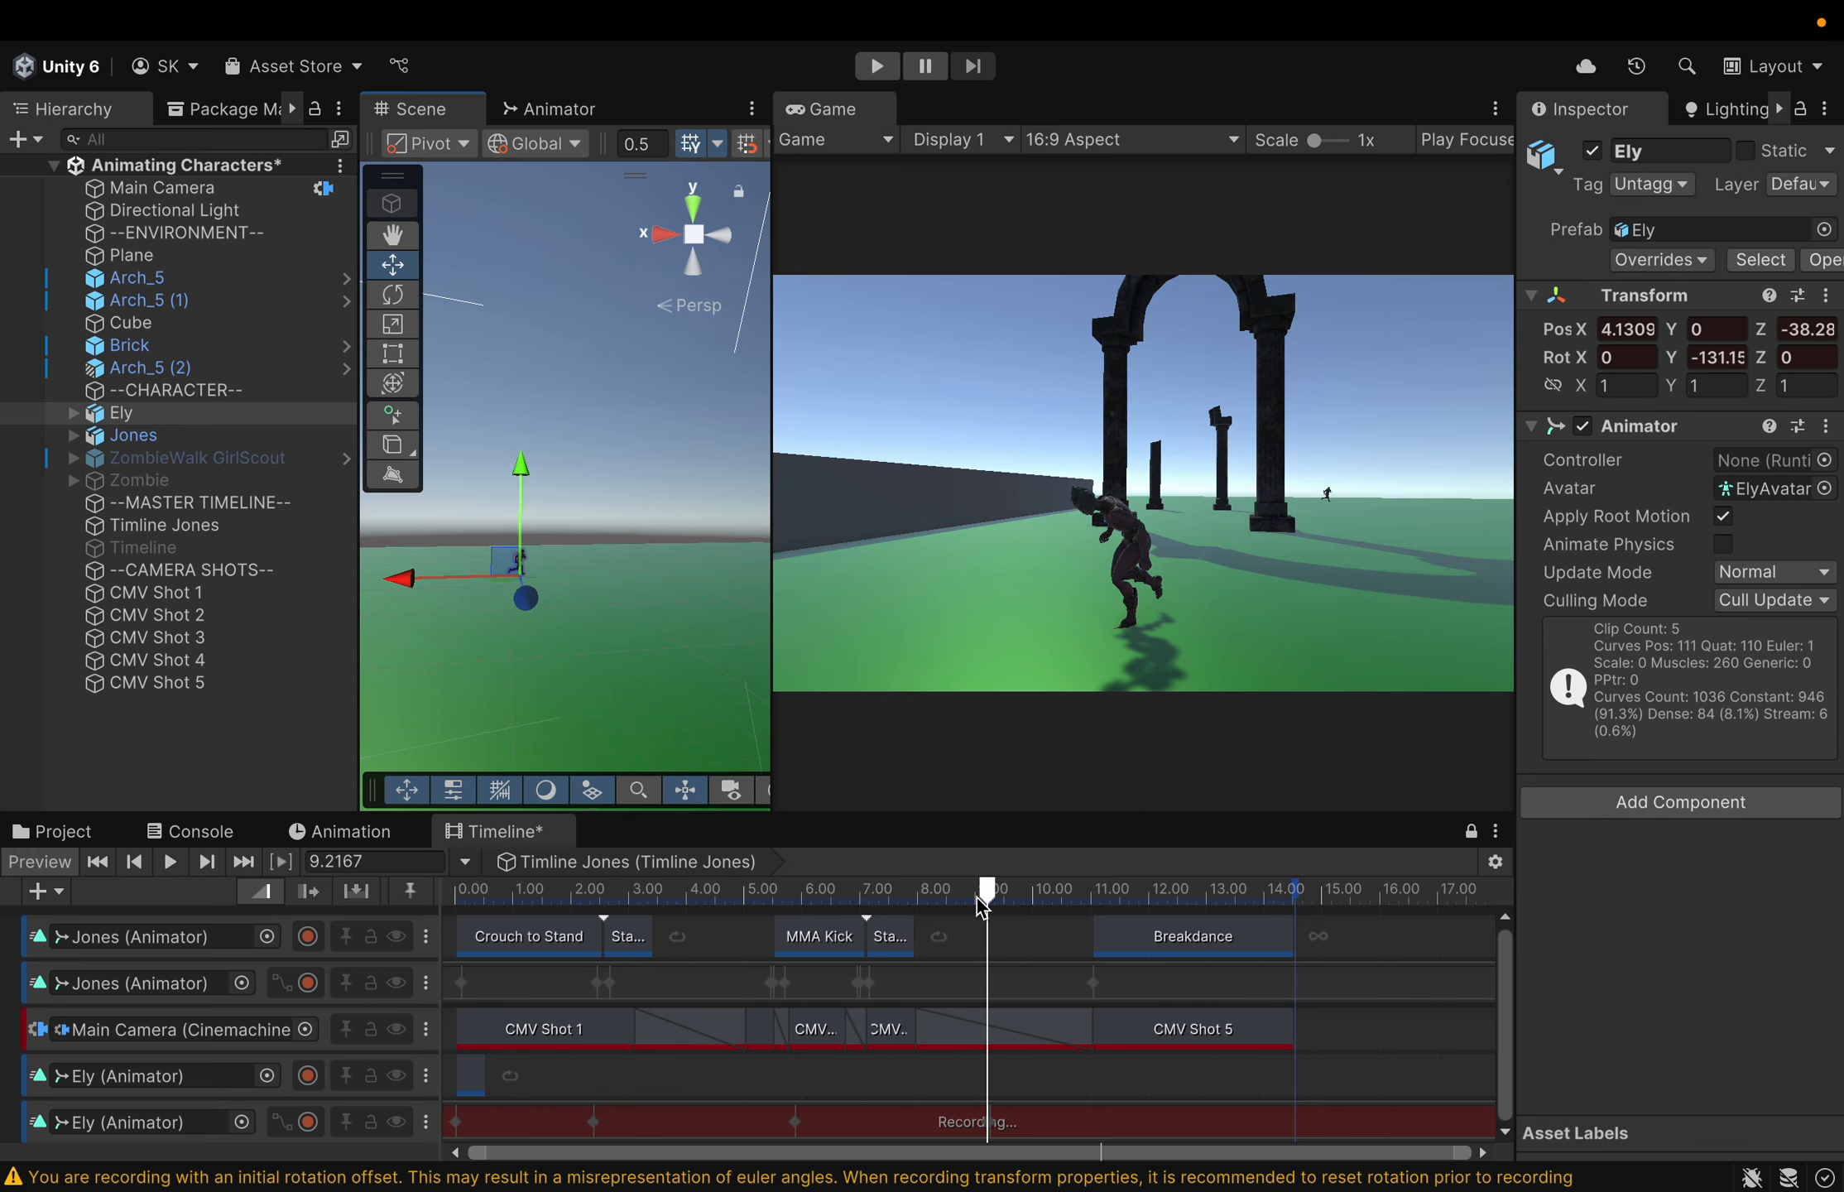
{"action": "left_click_drag", "start_coordinate": [990, 902], "coordinate": [1177, 866]}
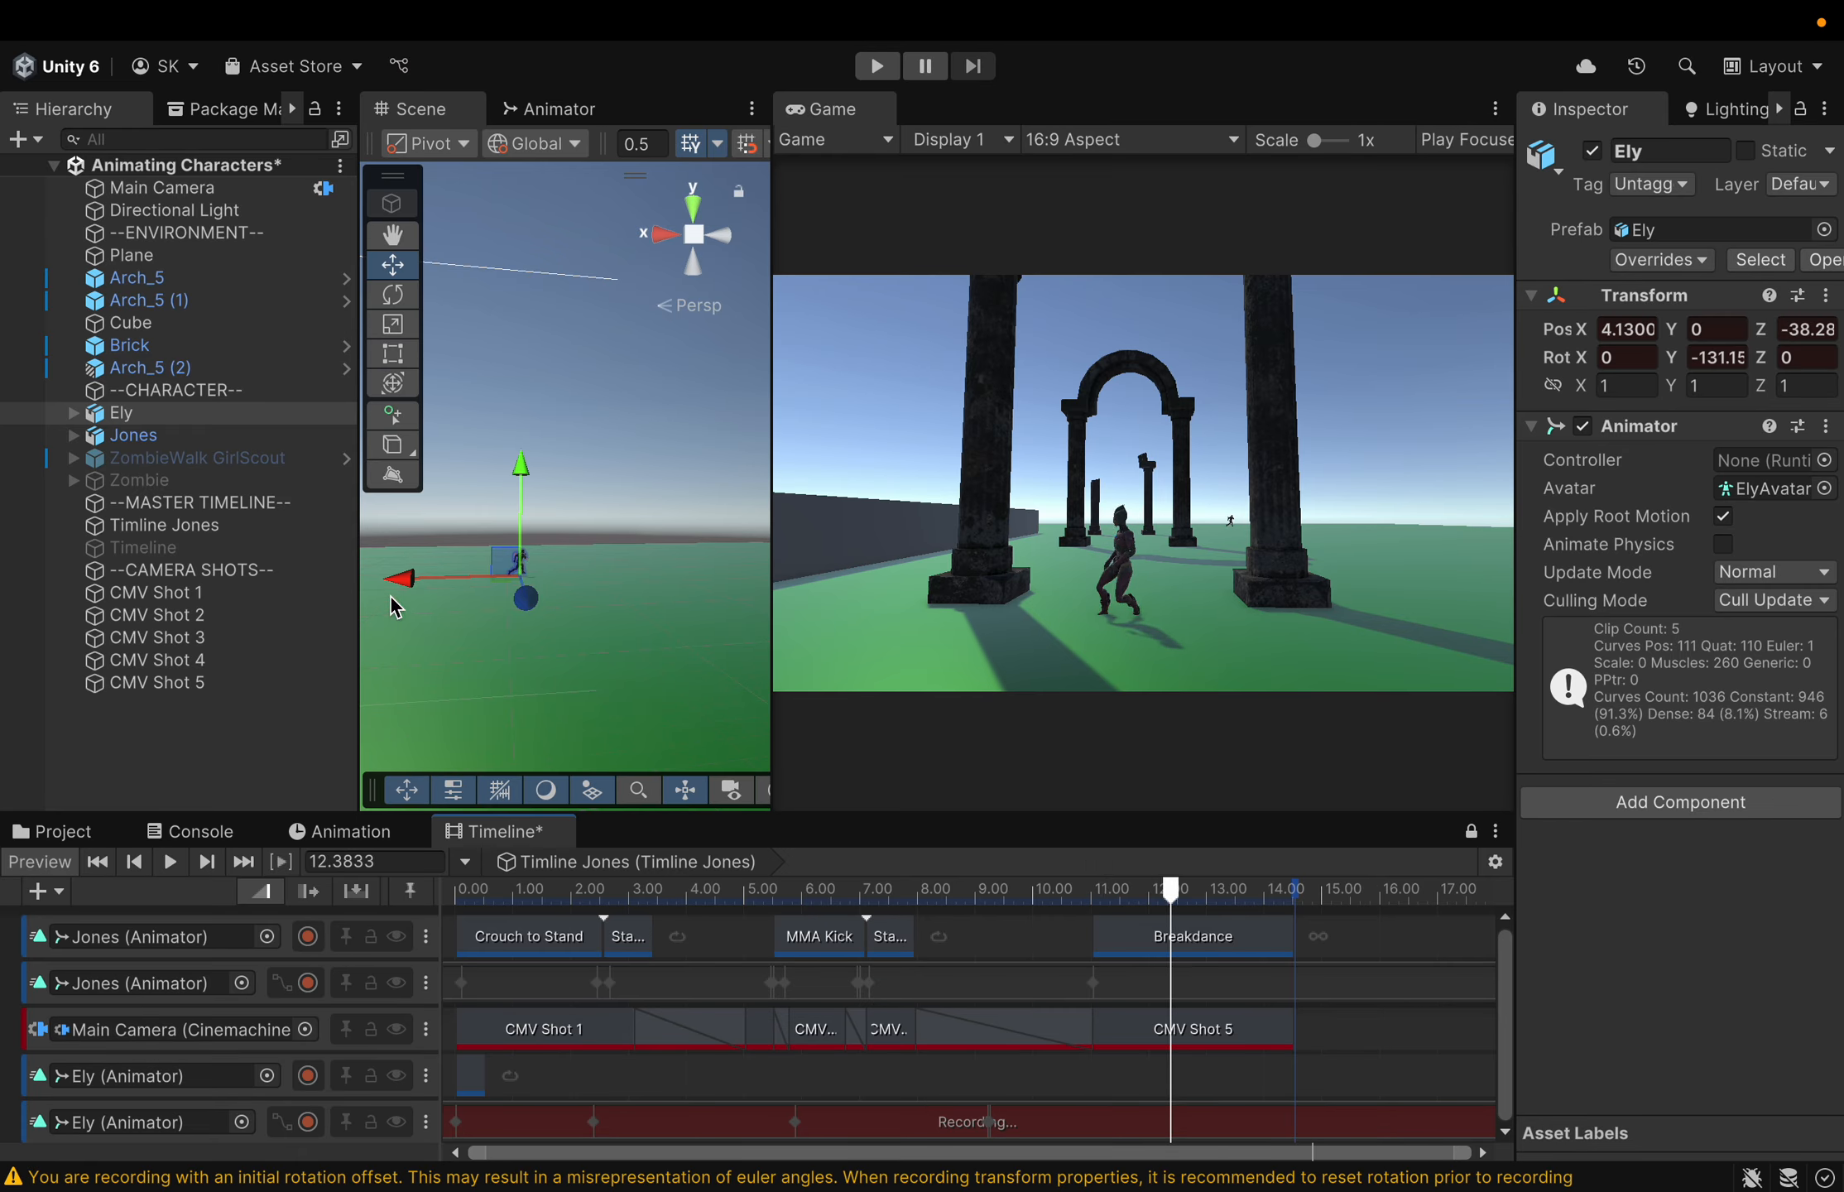
{"action": "left_click_drag", "start_coordinate": [406, 597], "coordinate": [478, 594]}
{"action": "left_click_drag", "start_coordinate": [506, 589], "coordinate": [566, 582]}
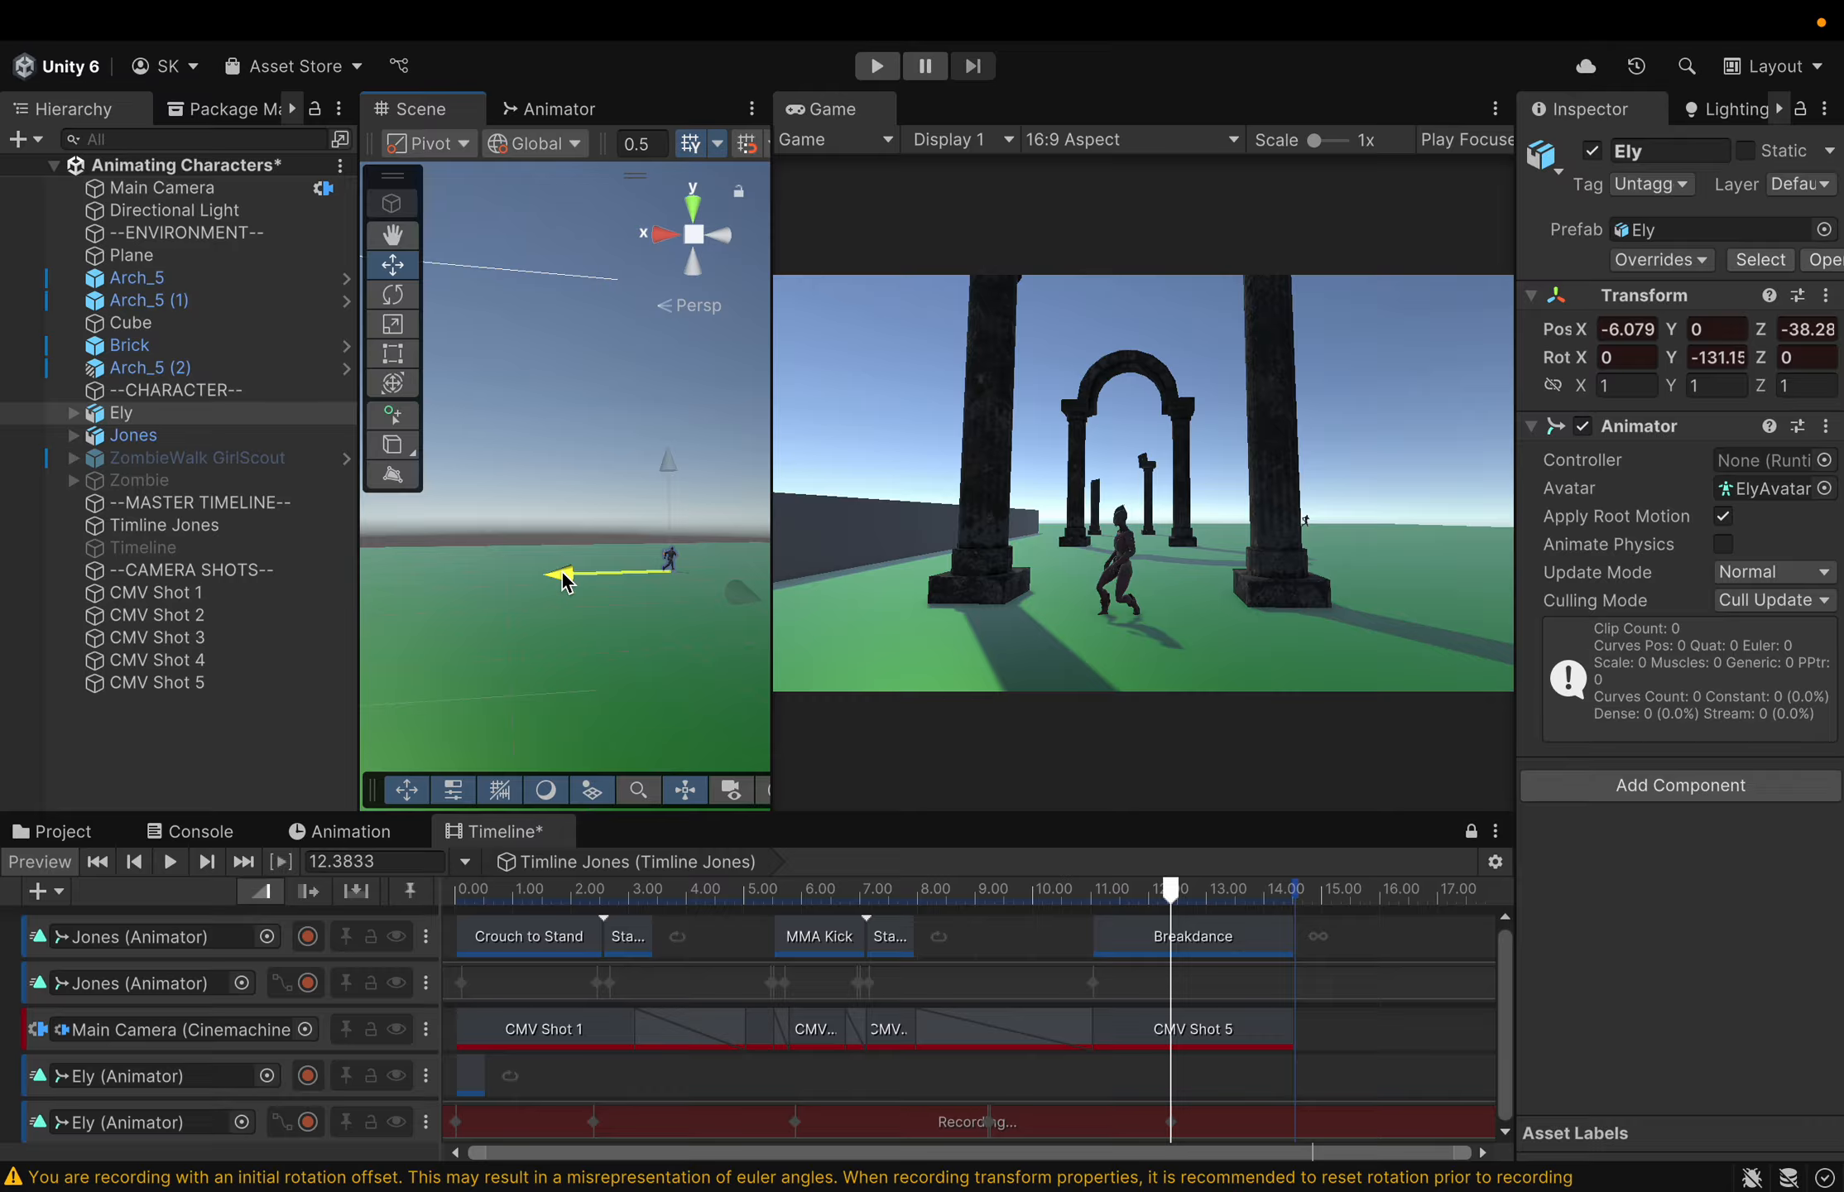
{"action": "left_click_drag", "start_coordinate": [563, 571], "coordinate": [563, 571]}
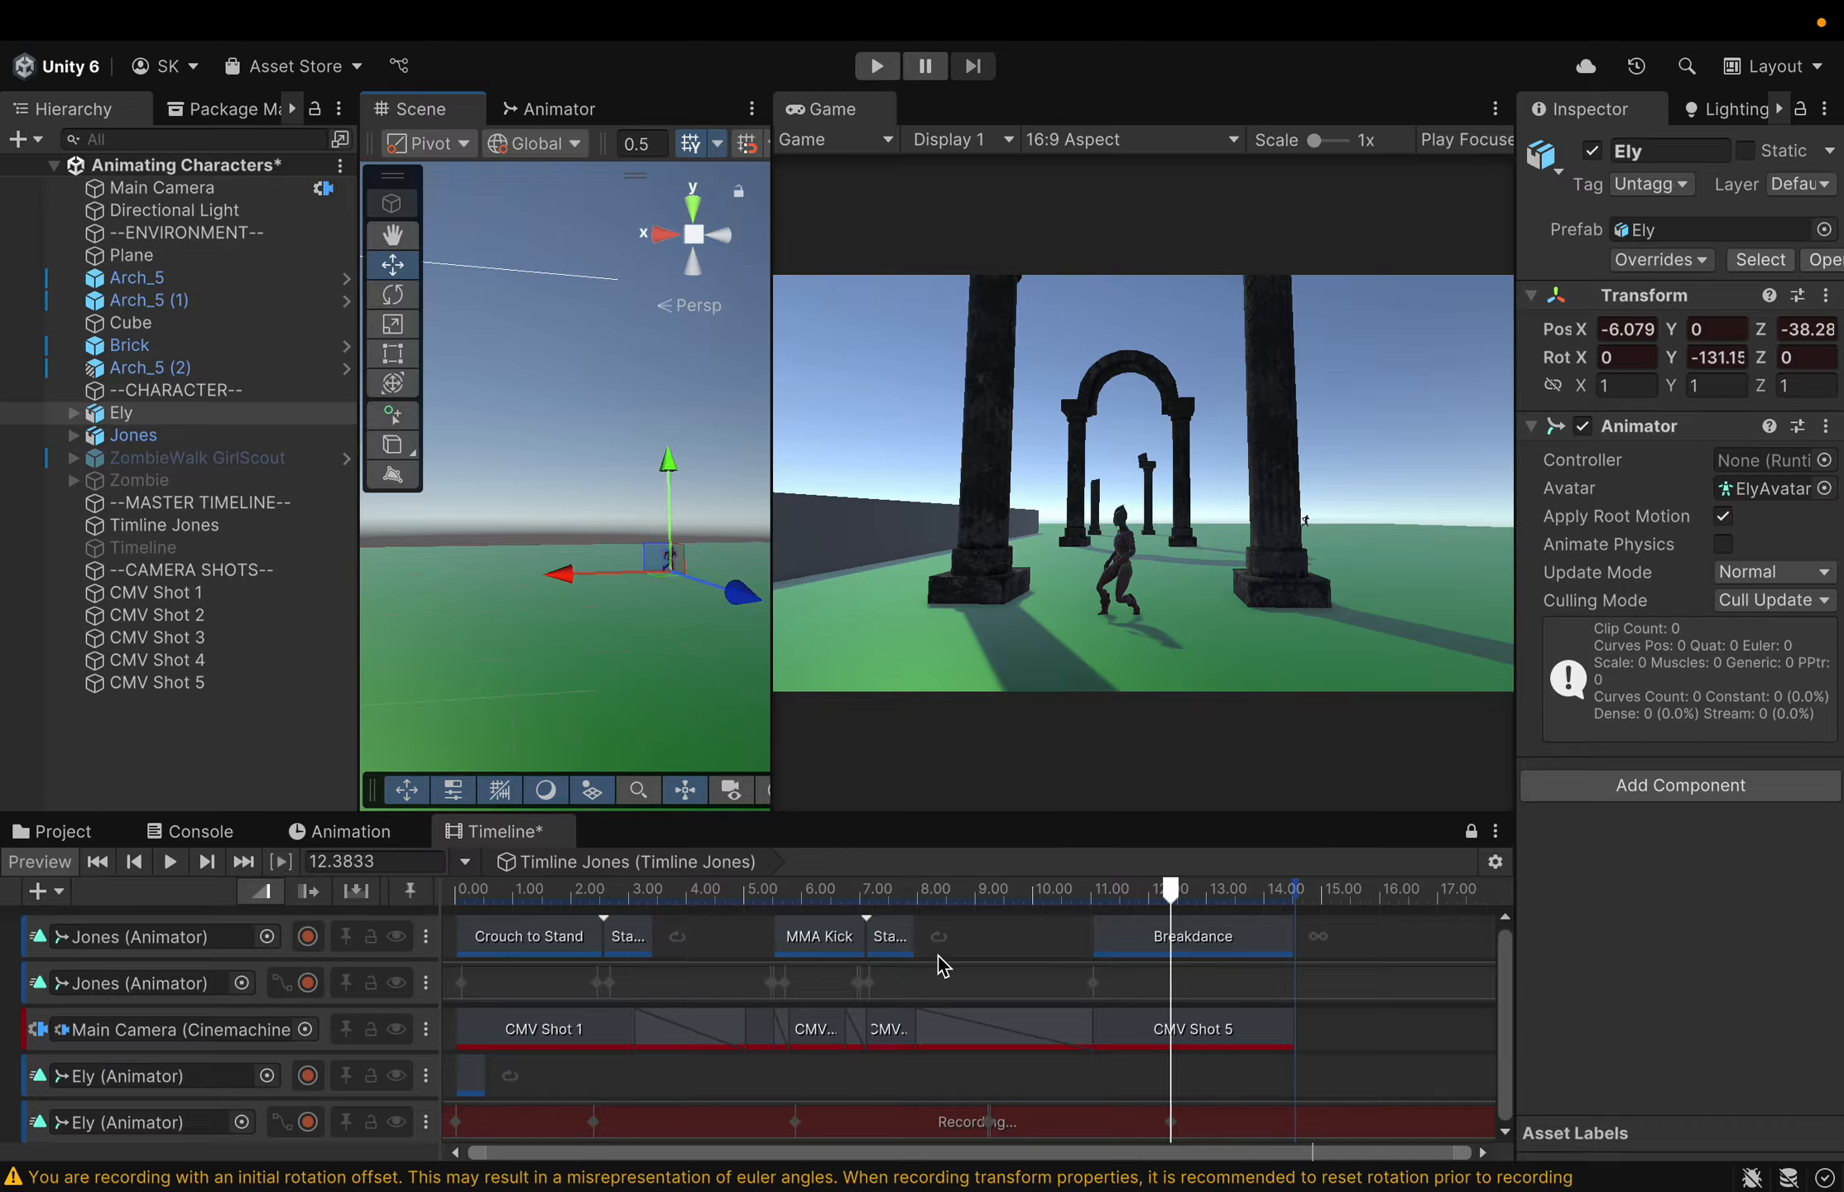
Record a keyframe for Ely at 14.4, moving her along X to about -18.46
{"action": "left_click_drag", "start_coordinate": [1175, 907], "coordinate": [1288, 889]}
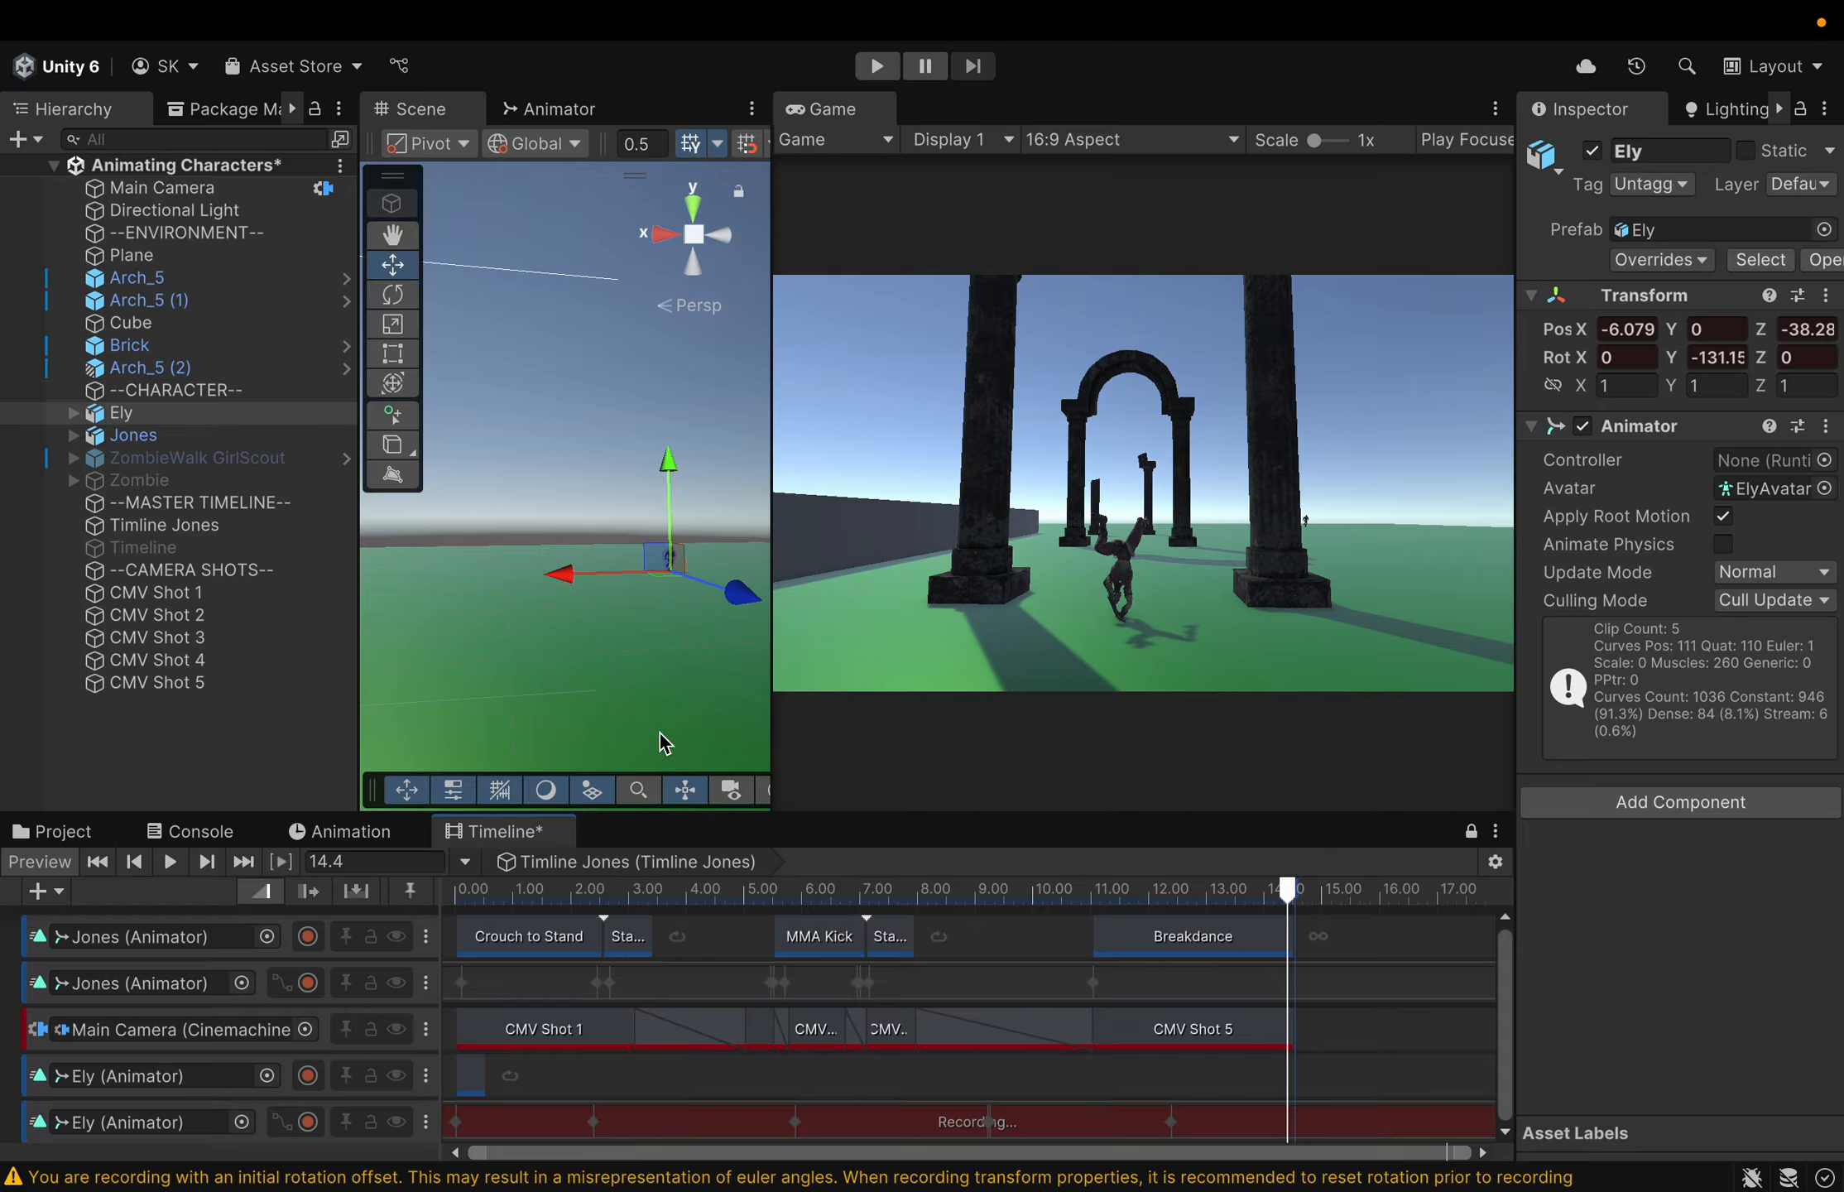
{"action": "key", "text": "q"}
{"action": "key", "text": "w"}
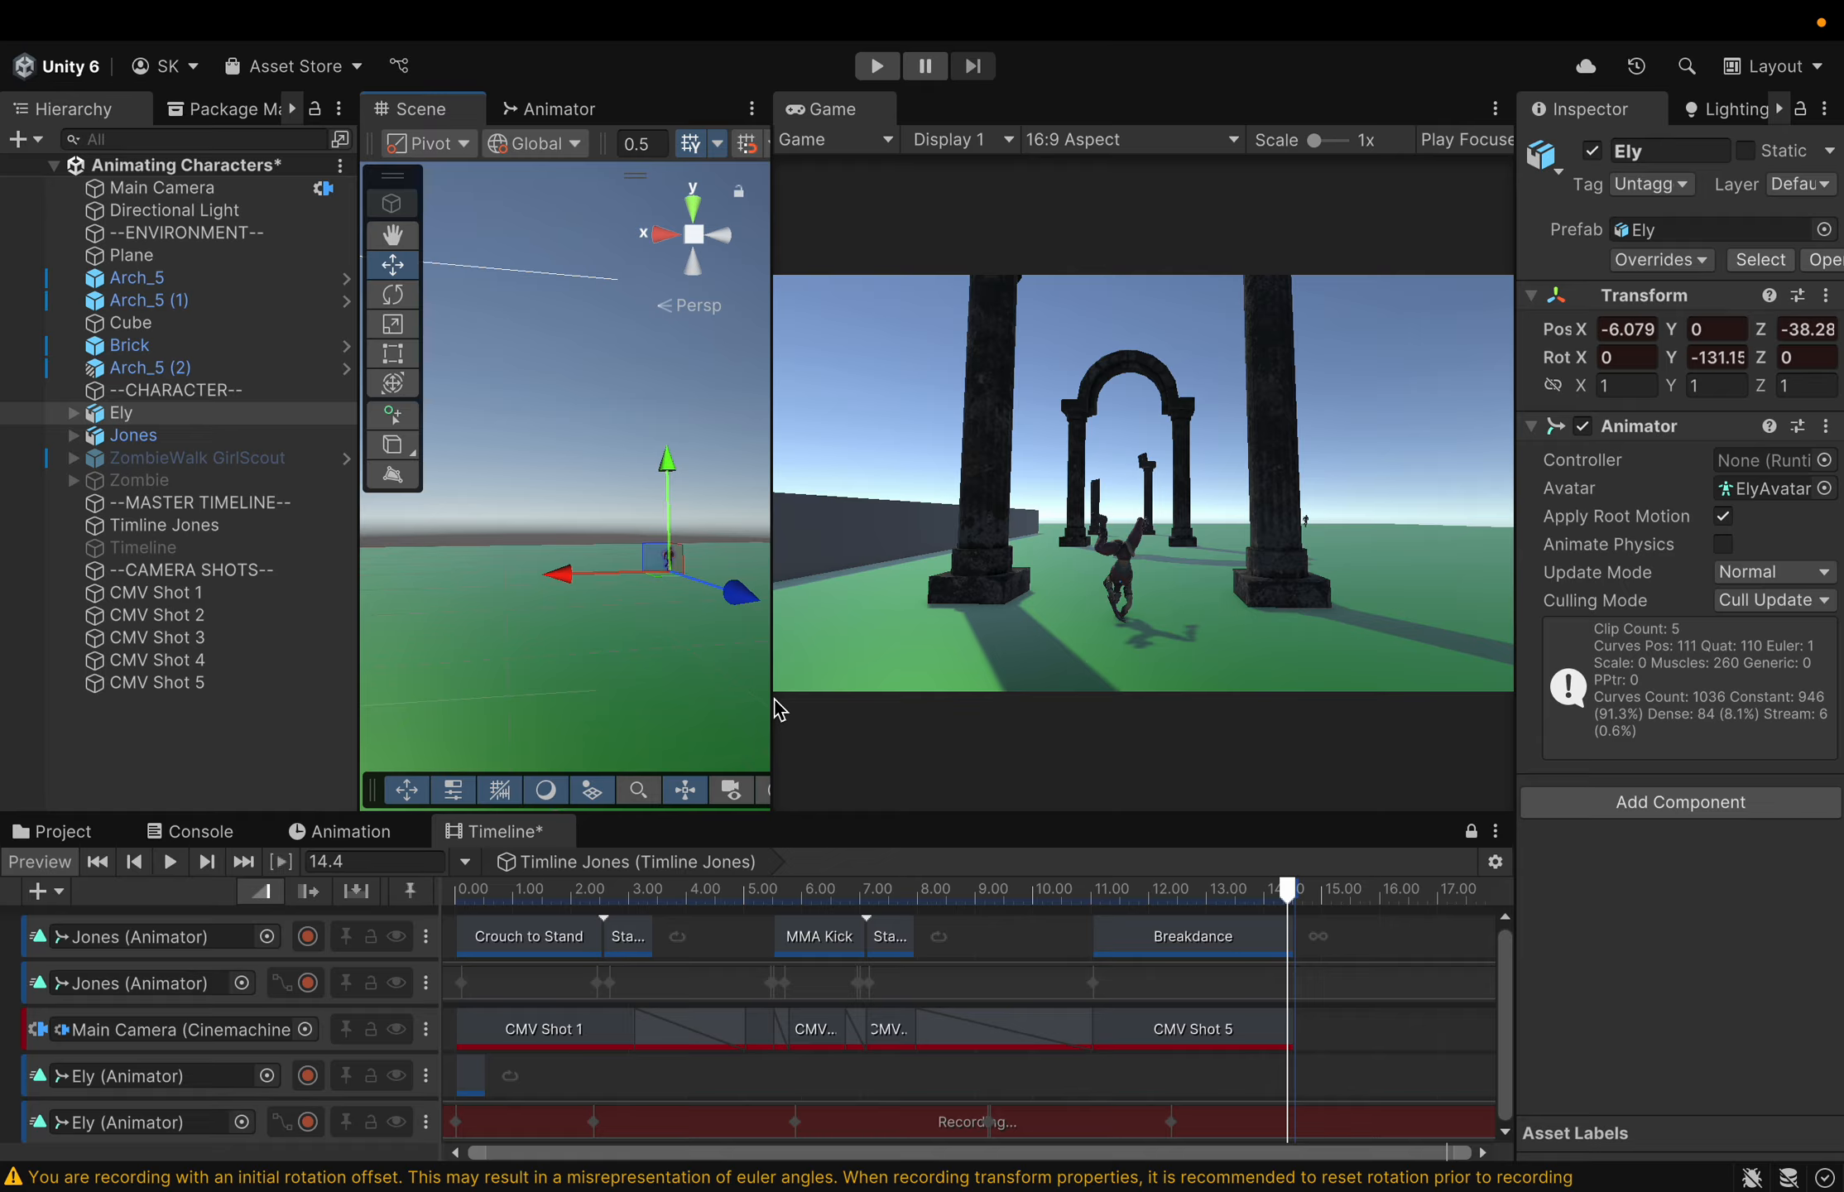
{"action": "left_click_drag", "start_coordinate": [772, 695], "coordinate": [1041, 652]}
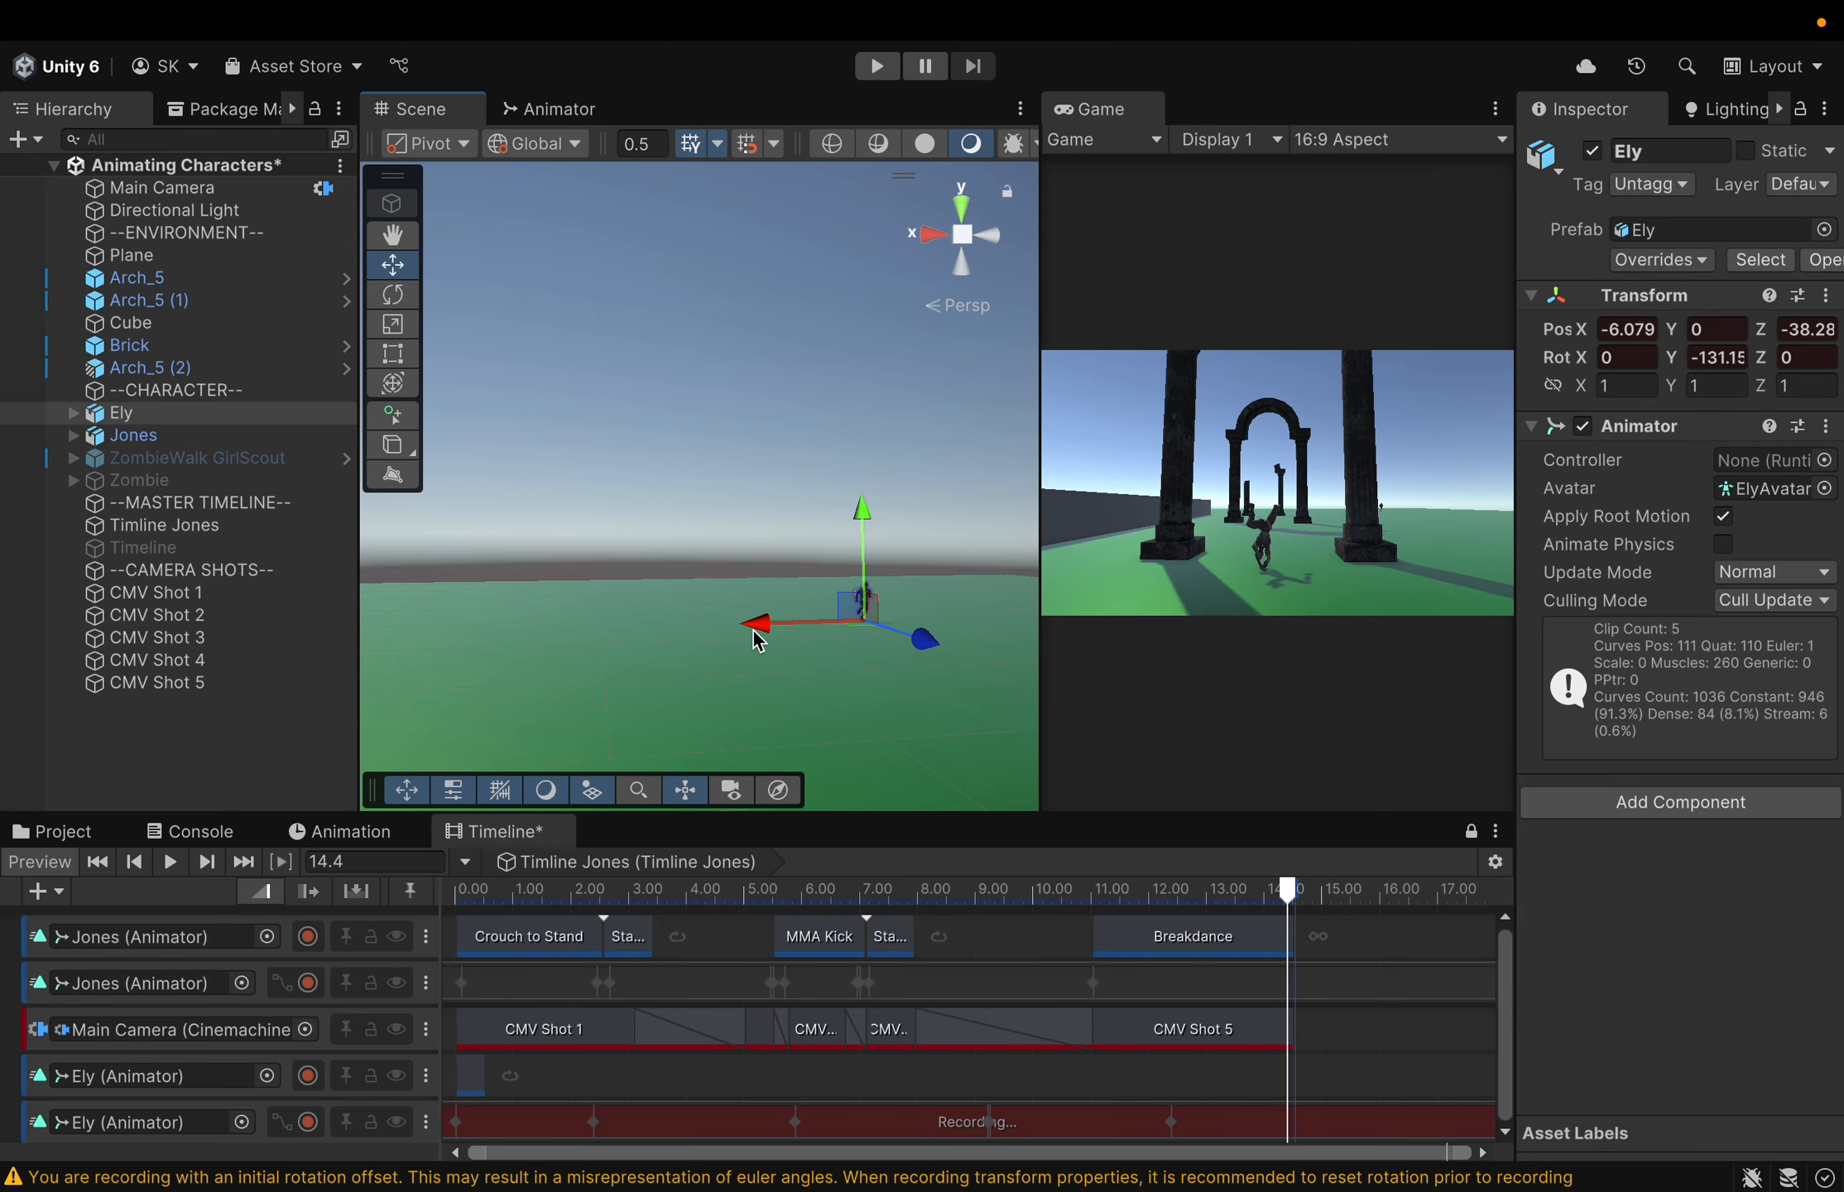
{"action": "left_click_drag", "start_coordinate": [762, 638], "coordinate": [1006, 571]}
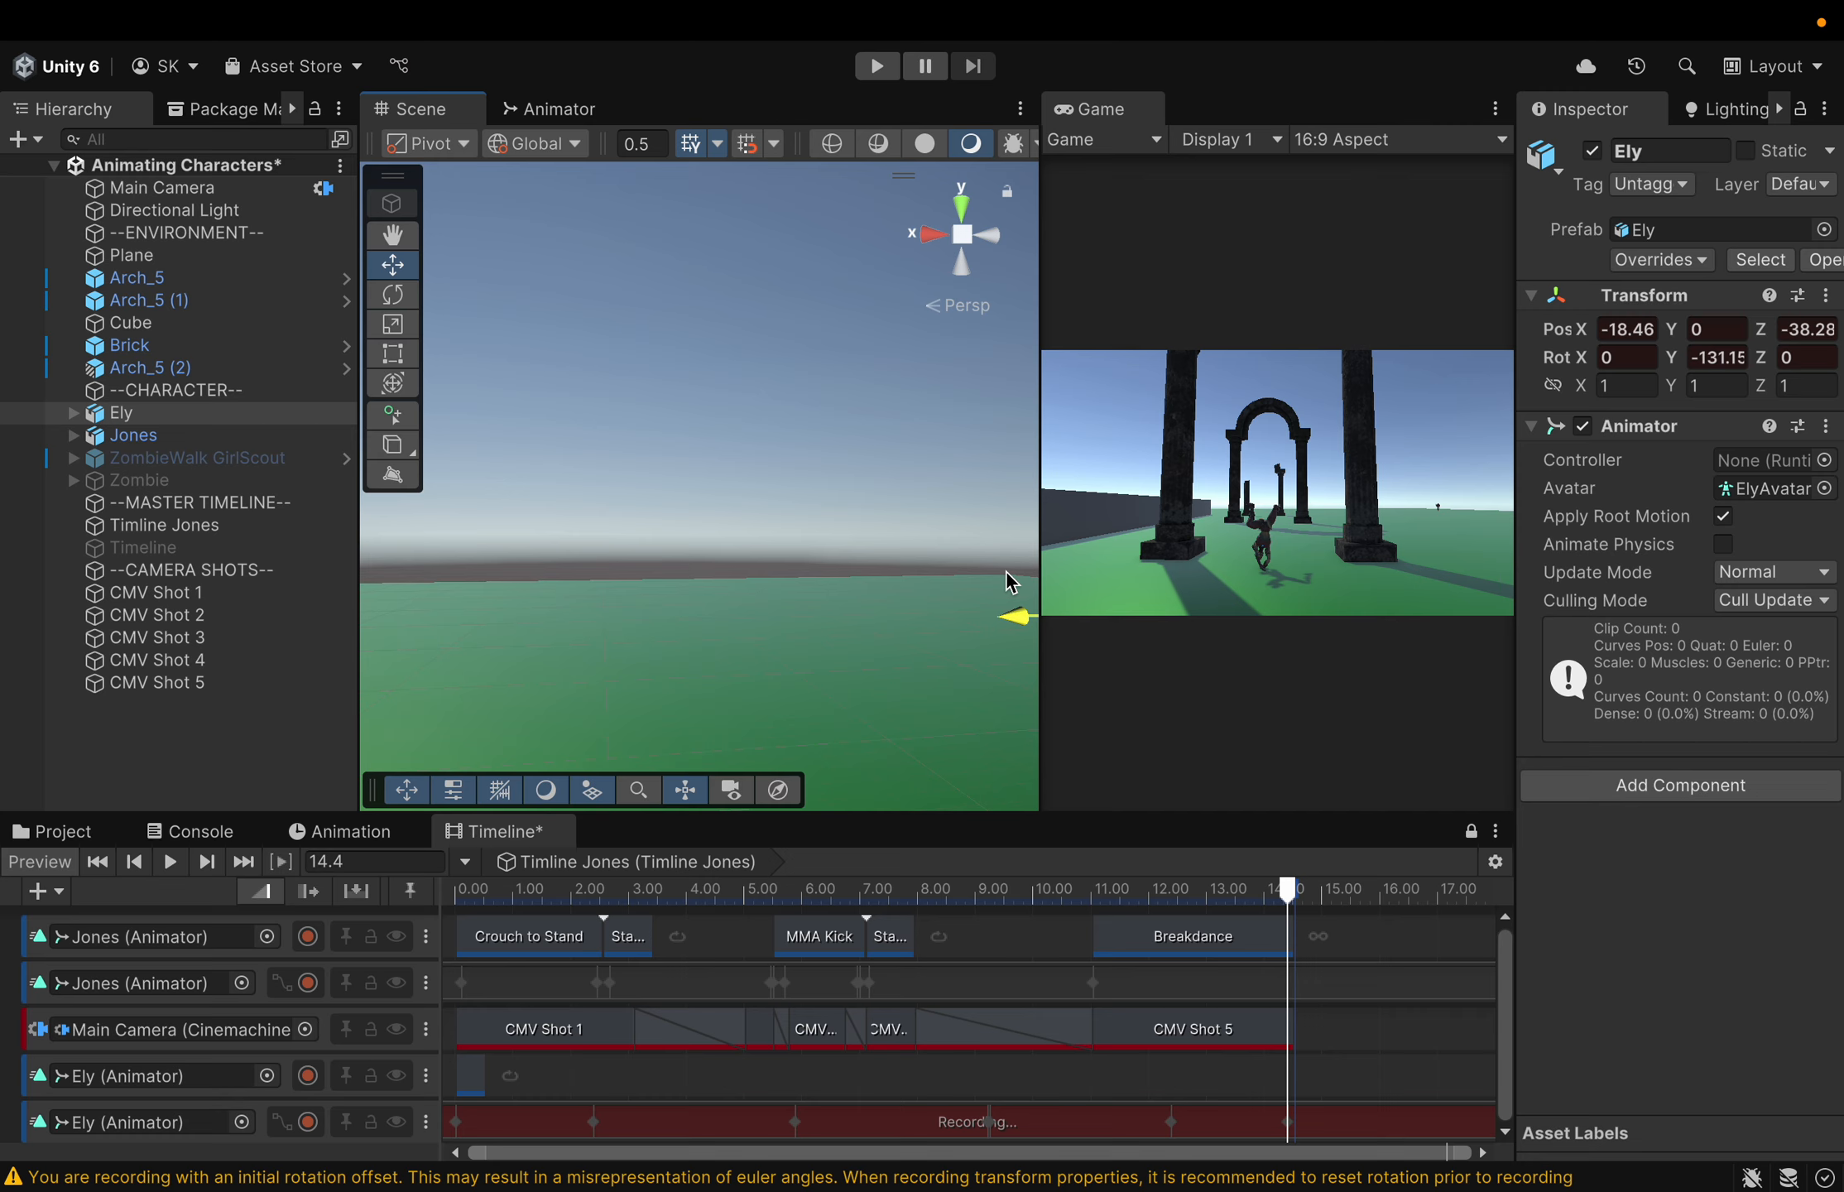
Return the timeline to 0 and stop recording on Ely's animation track
{"action": "left_click_drag", "start_coordinate": [1287, 893], "coordinate": [447, 1034]}
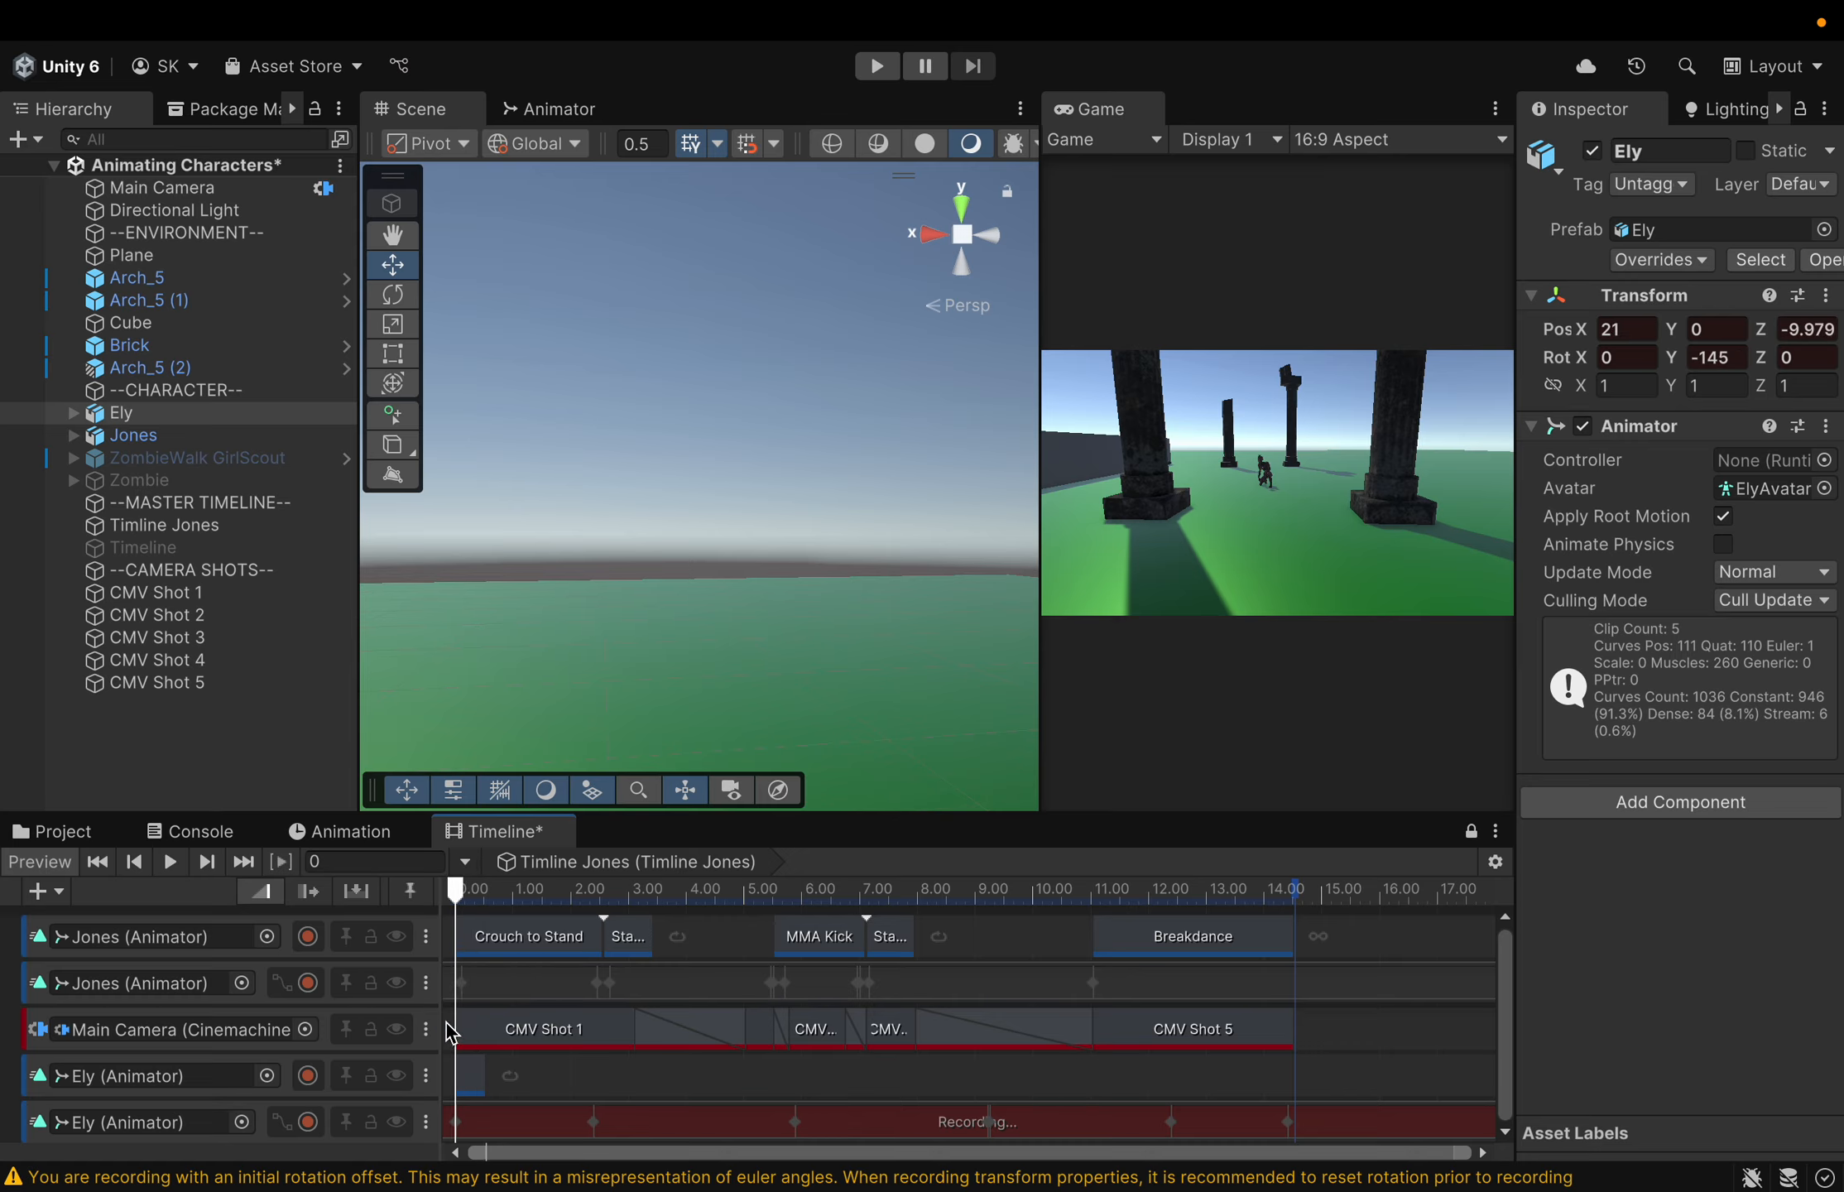
{"action": "left_click", "coordinate": [308, 1122]}
{"action": "scroll", "coordinate": [610, 1083], "scroll_direction": "down", "scroll_amount": 2}
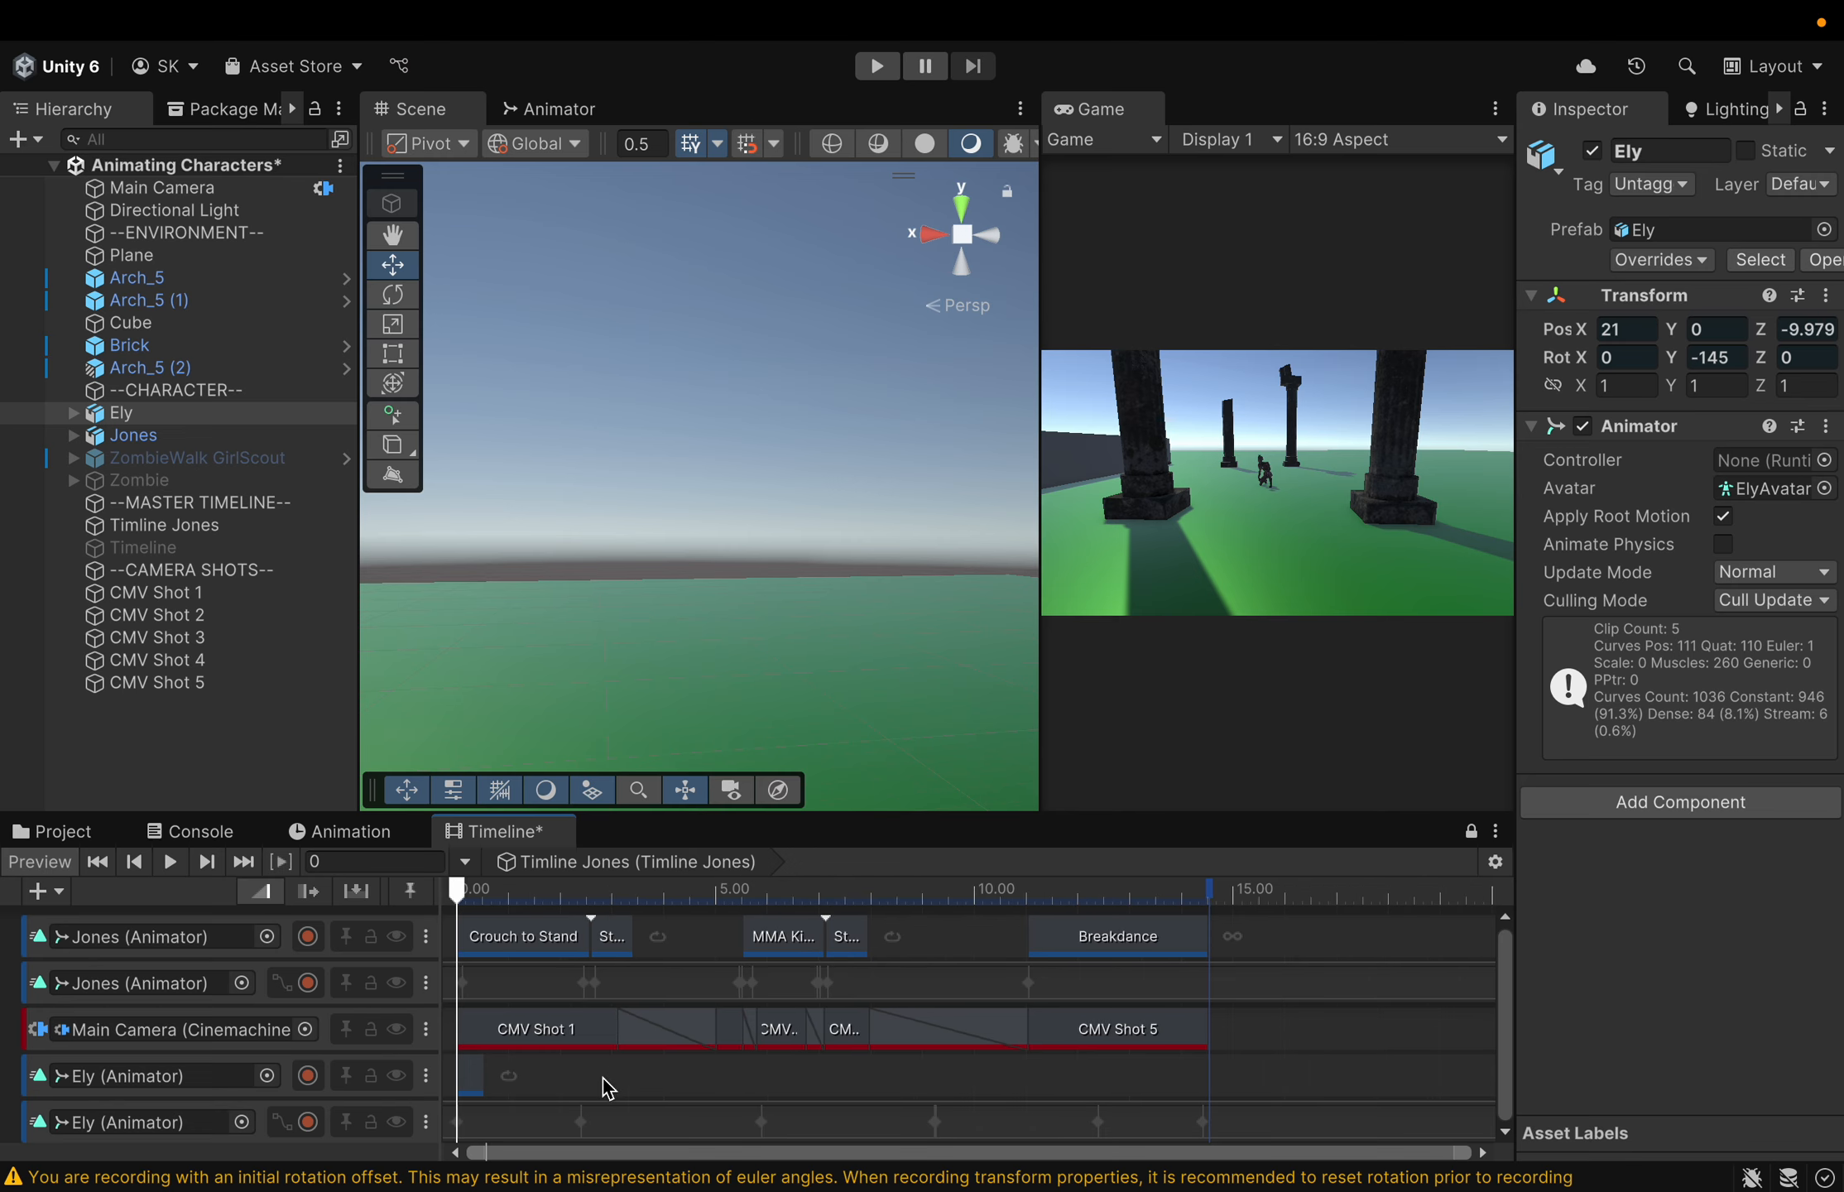
{"action": "scroll", "coordinate": [609, 1086], "scroll_direction": "up", "scroll_amount": 2}
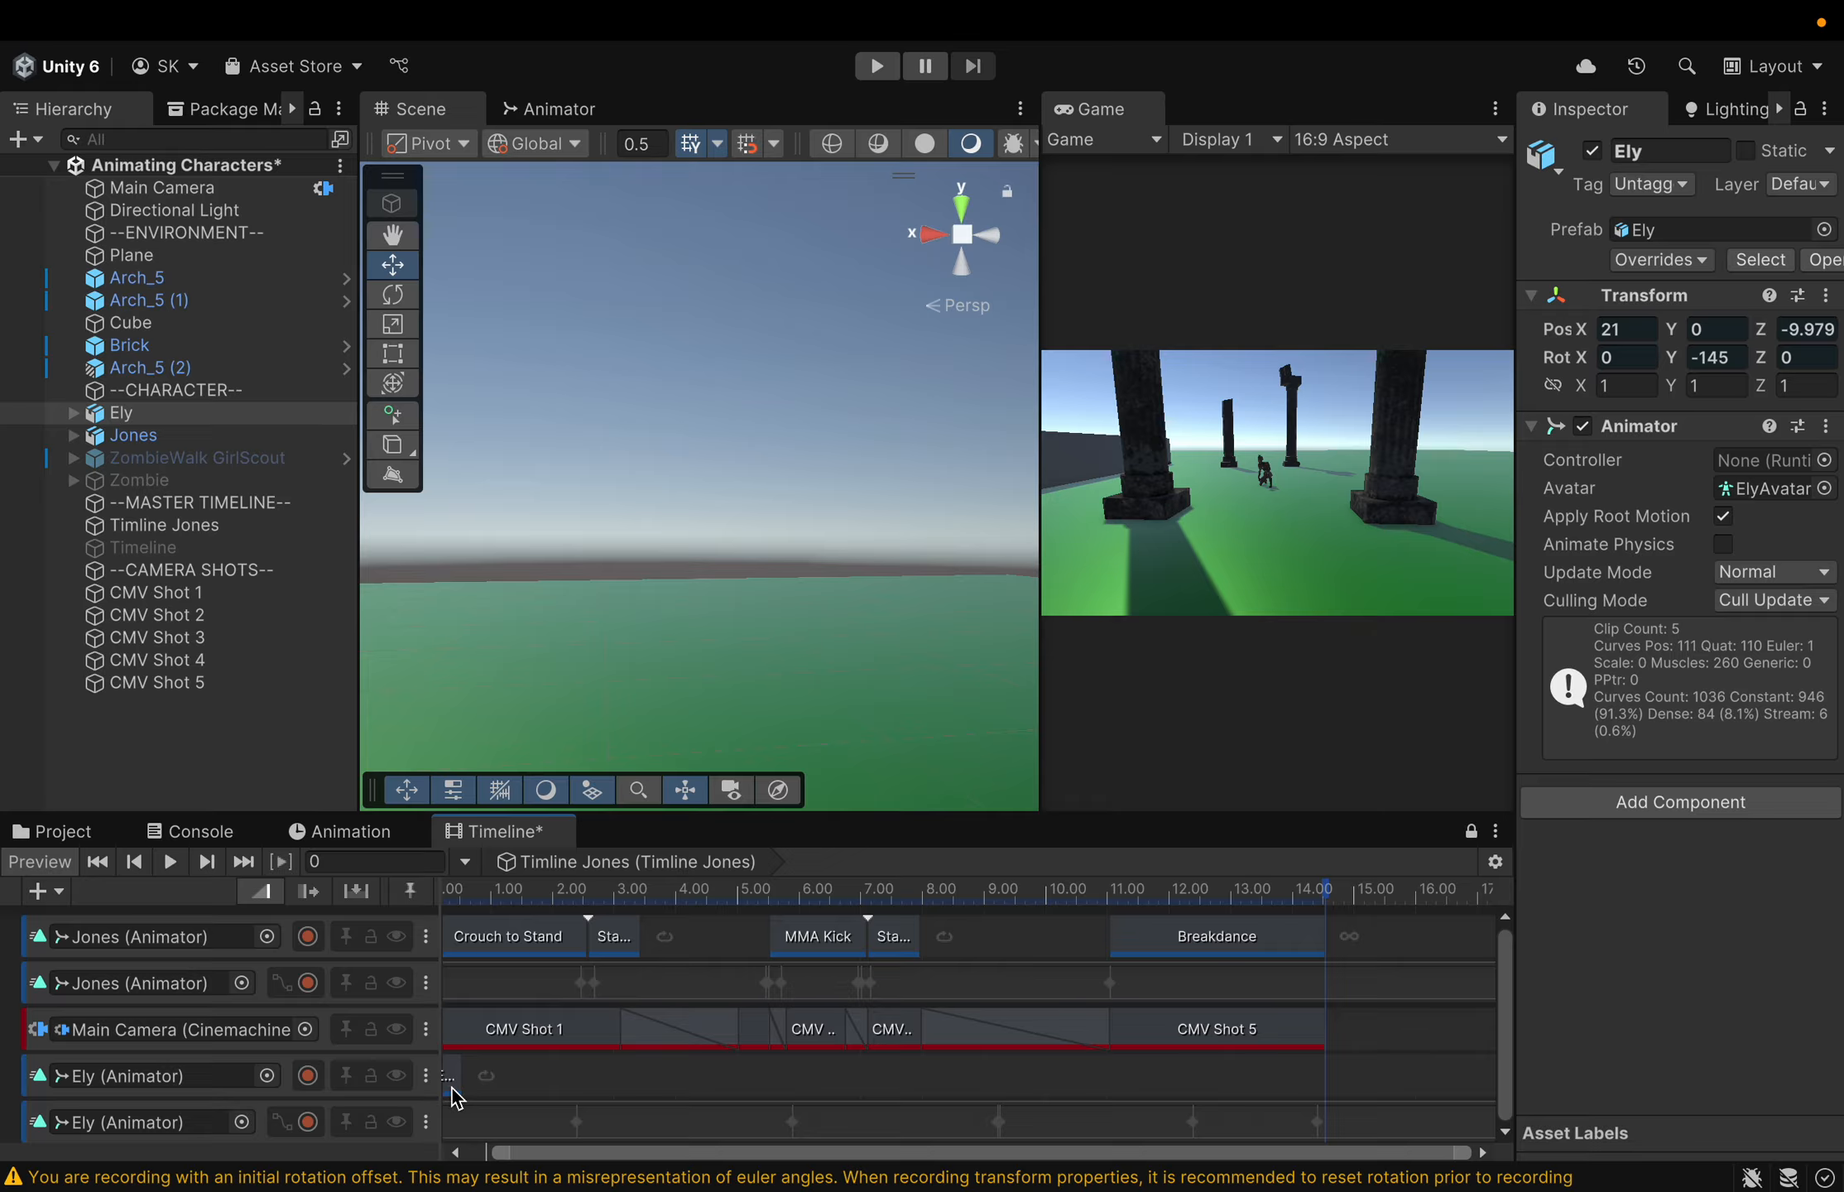
{"action": "scroll", "coordinate": [695, 1108], "scroll_direction": "down", "scroll_amount": 3}
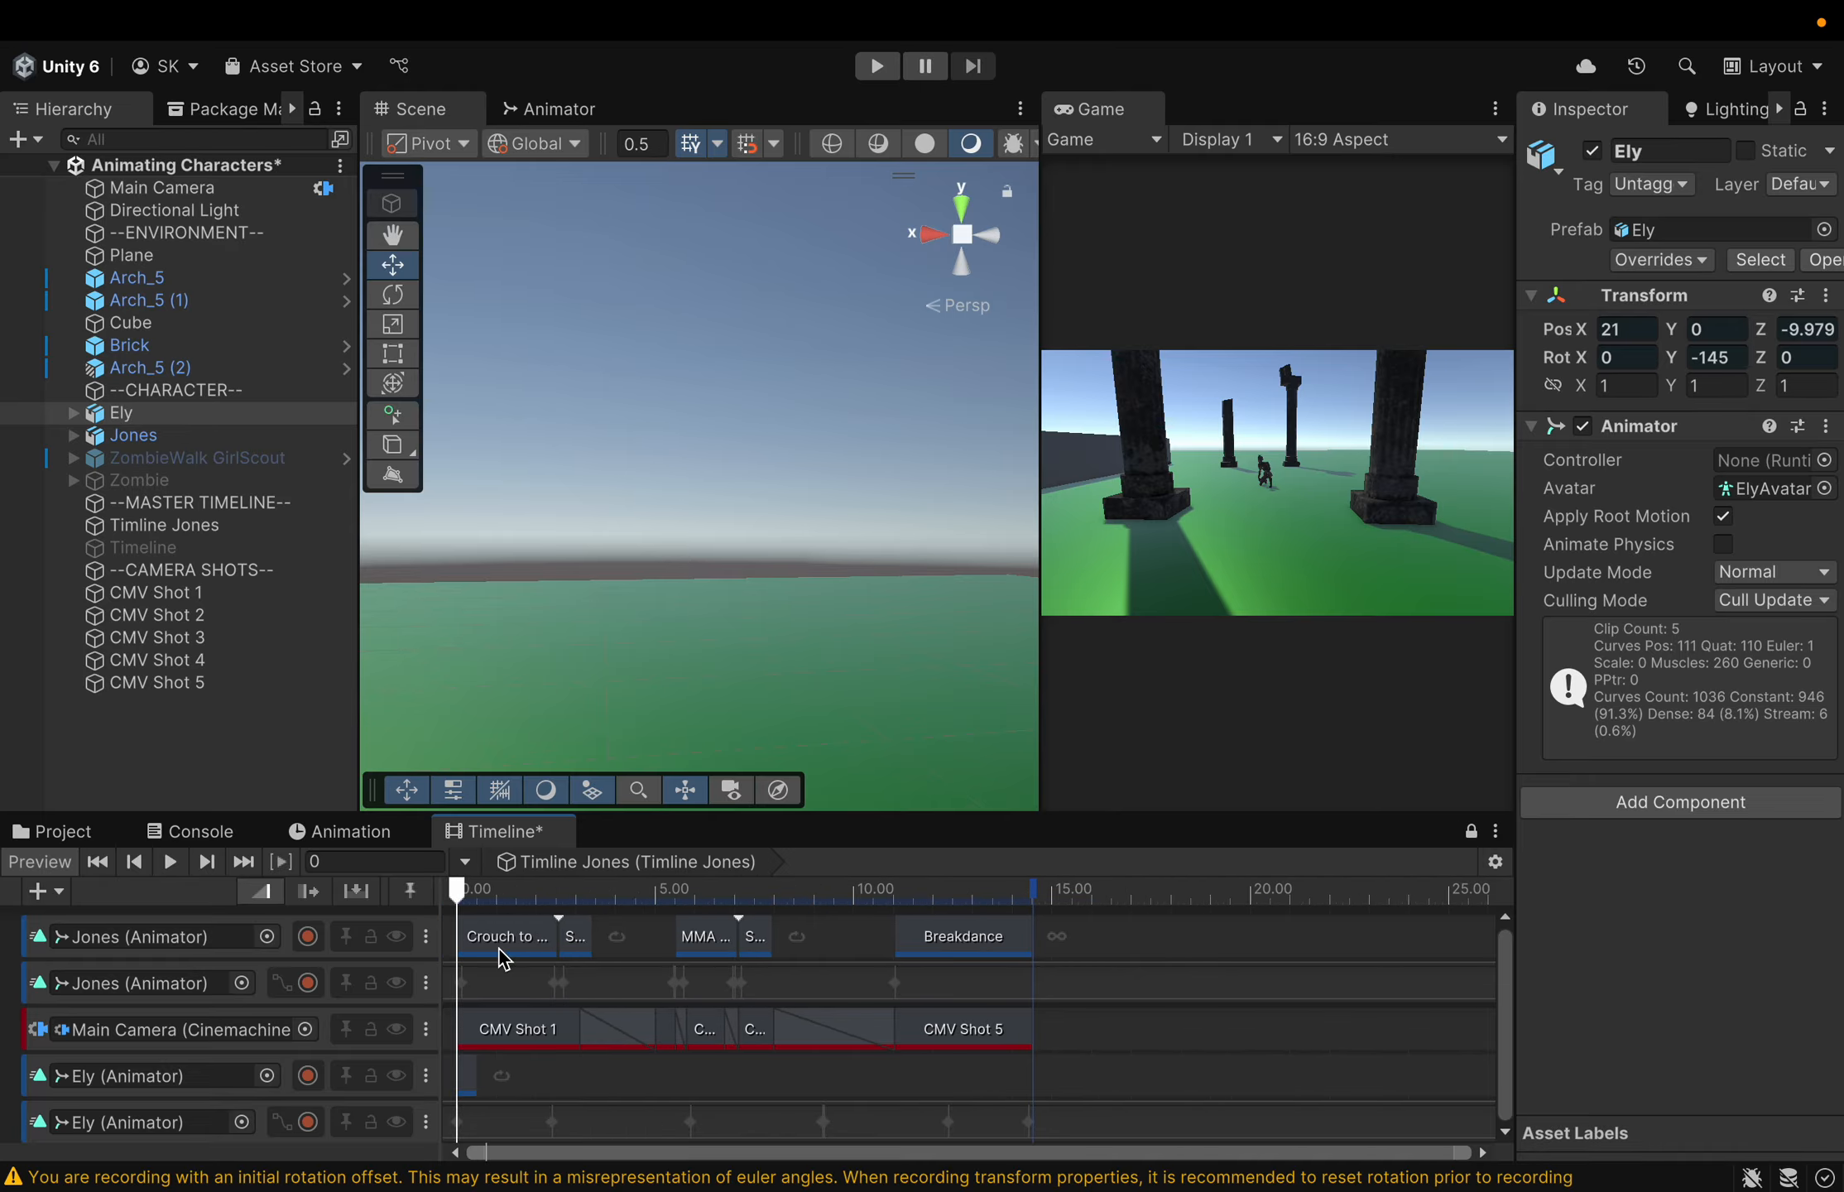
Scrub the timeline from 0 to about 3.22 and examine Ely's run past Jones in the scene
{"action": "left_click_drag", "start_coordinate": [462, 900], "coordinate": [555, 898]}
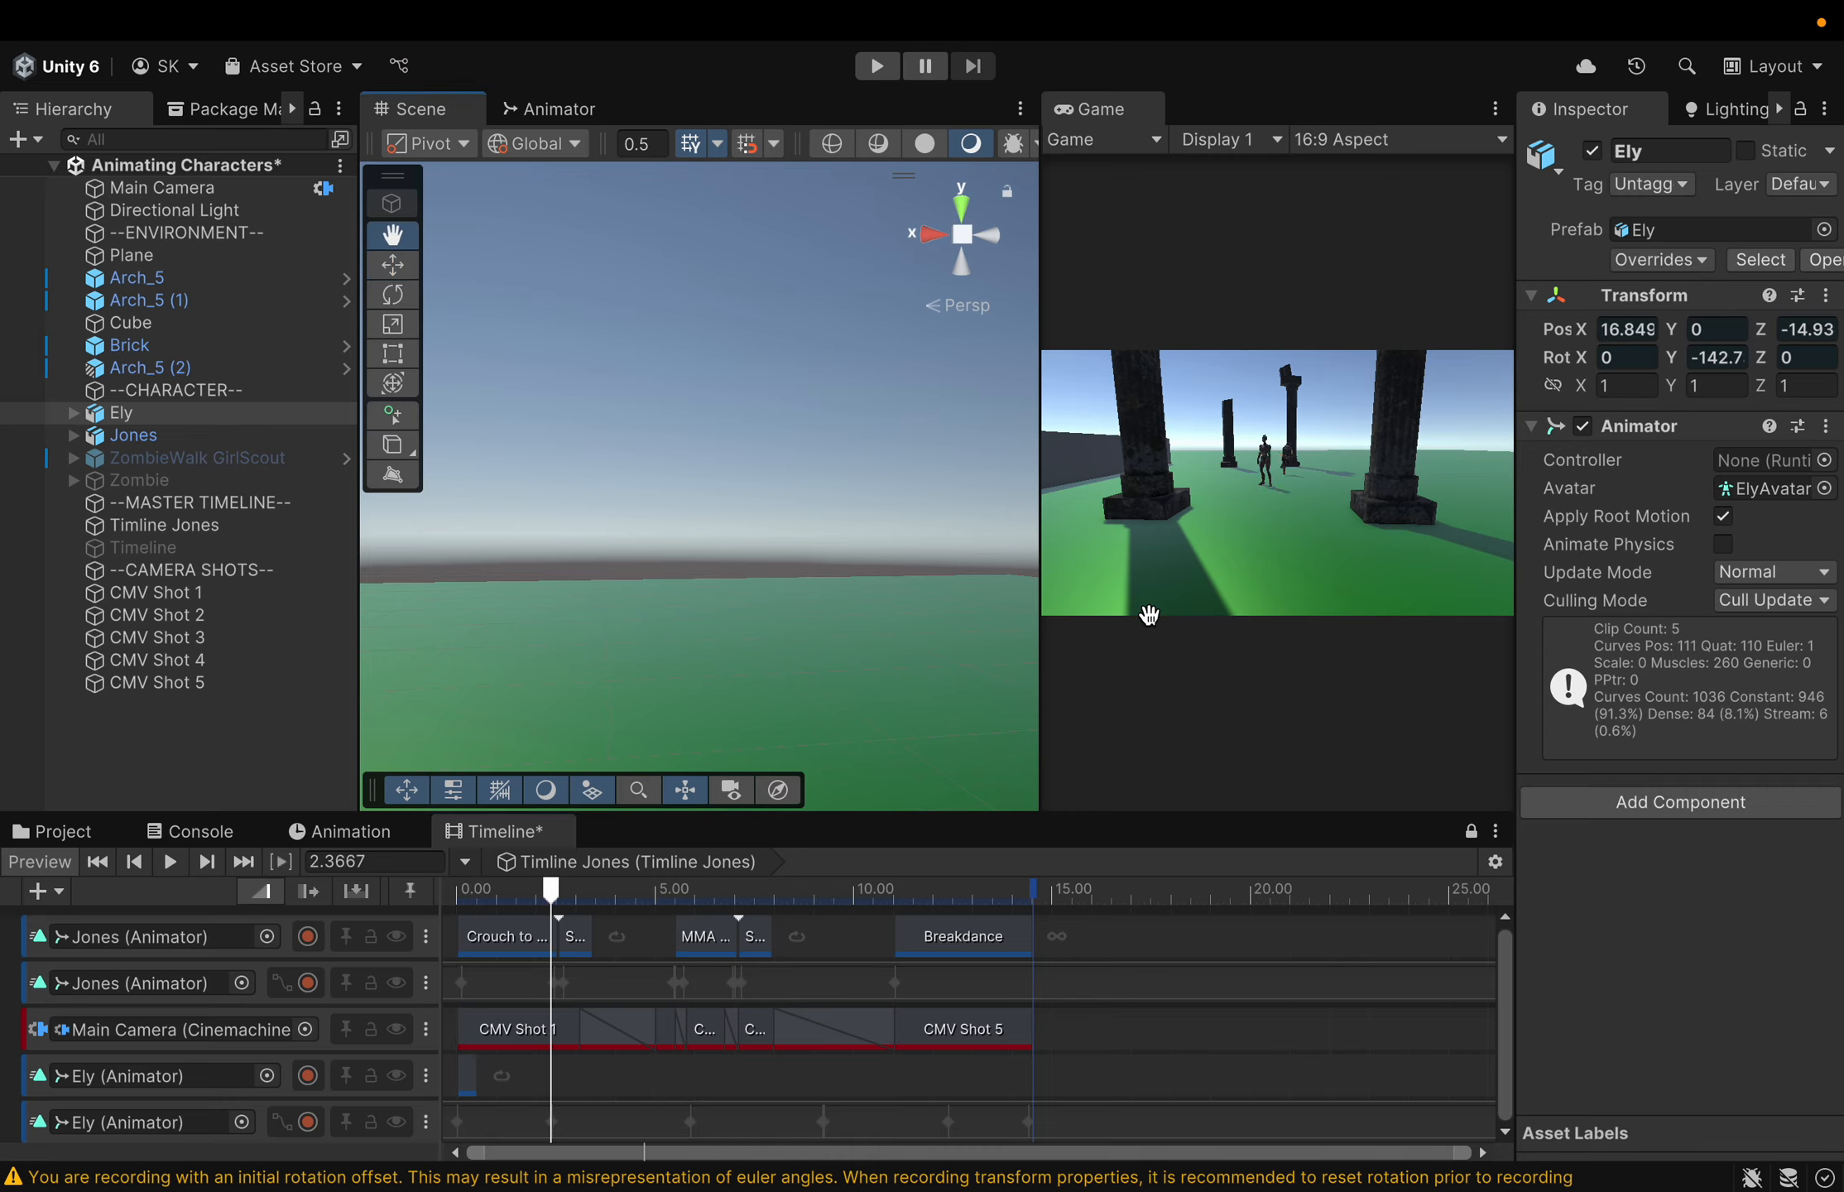
{"action": "left_click_drag", "start_coordinate": [827, 614], "coordinate": [234, 647], "text": "alt"}
{"action": "middle_click_drag", "start_coordinate": [611, 618], "coordinate": [911, 622]}
{"action": "middle_click_drag", "start_coordinate": [527, 652], "coordinate": [1149, 590]}
{"action": "middle_click_drag", "start_coordinate": [412, 689], "coordinate": [1170, 605]}
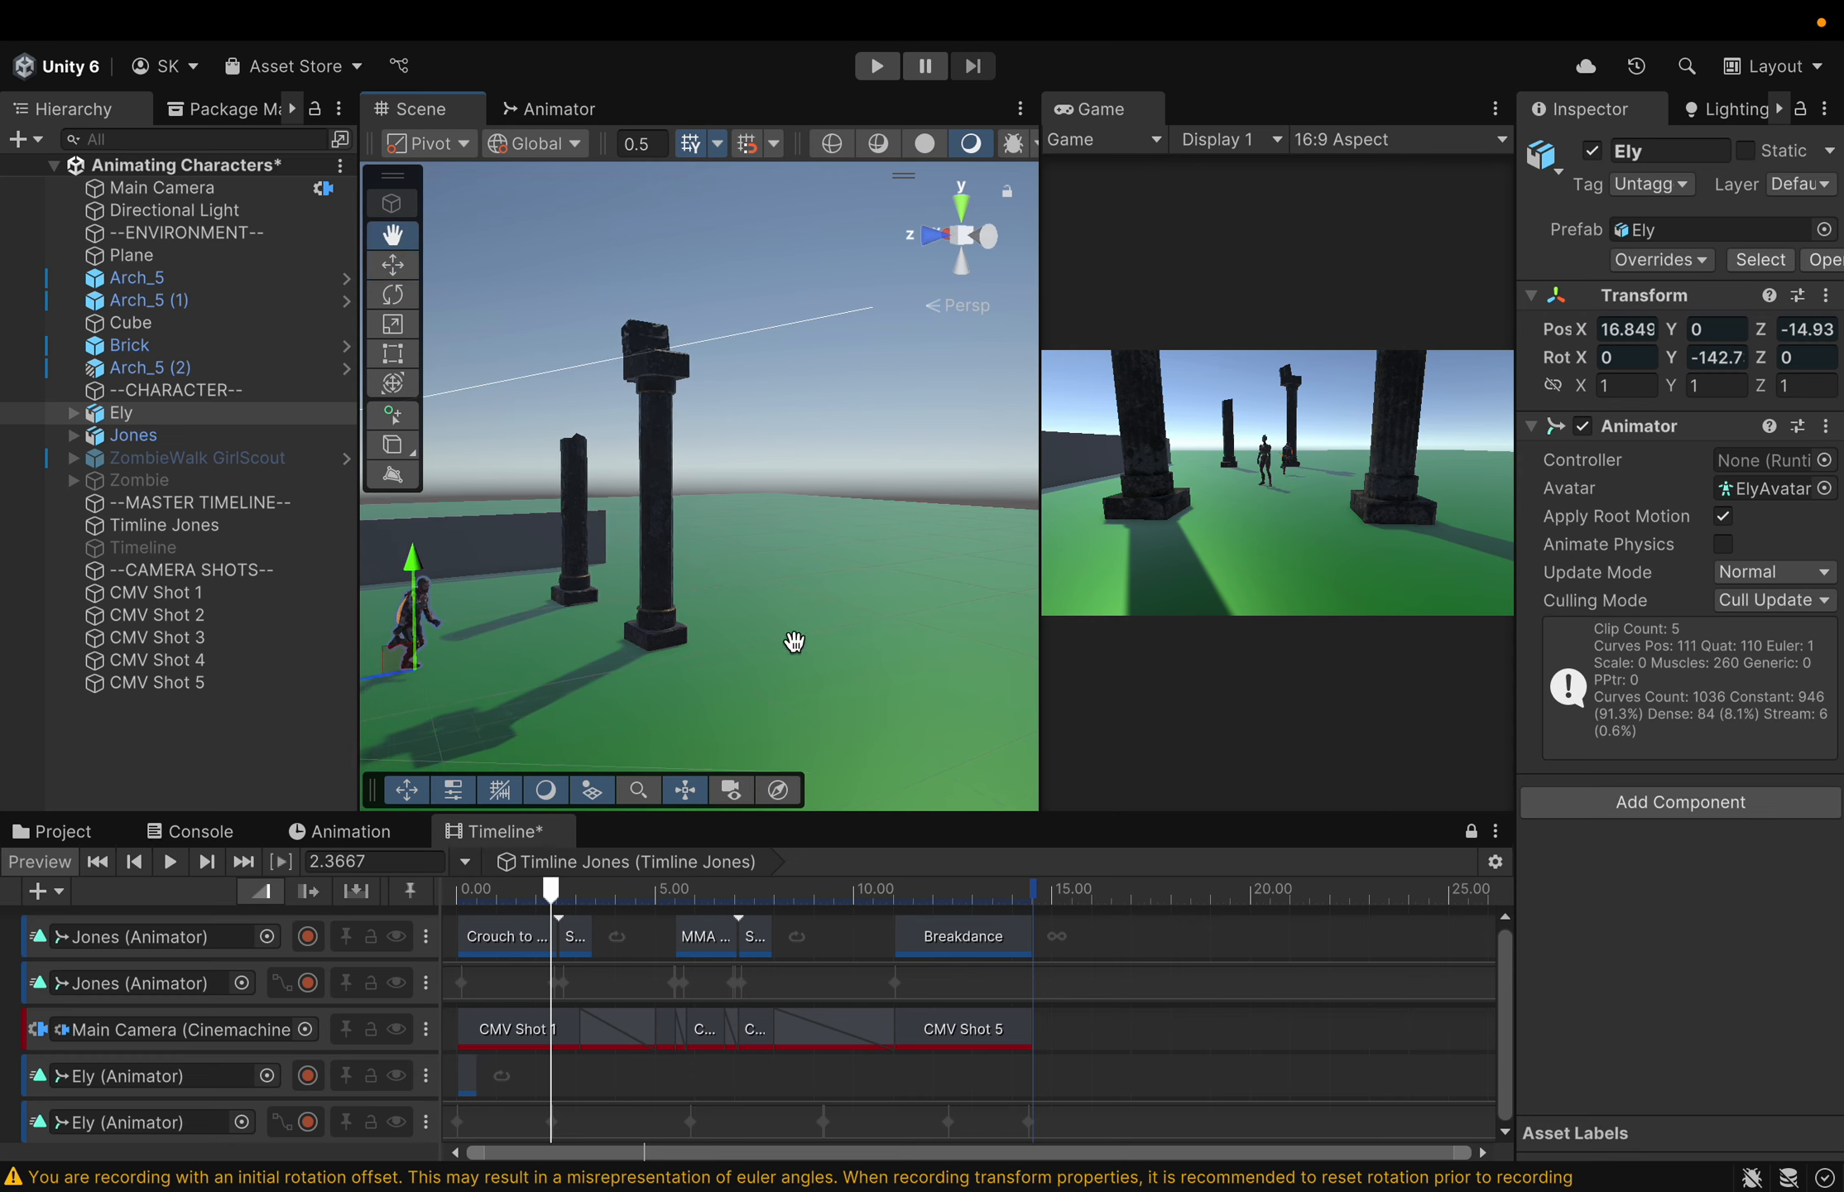
{"action": "left_click_drag", "start_coordinate": [527, 639], "coordinate": [342, 650], "text": "alt"}
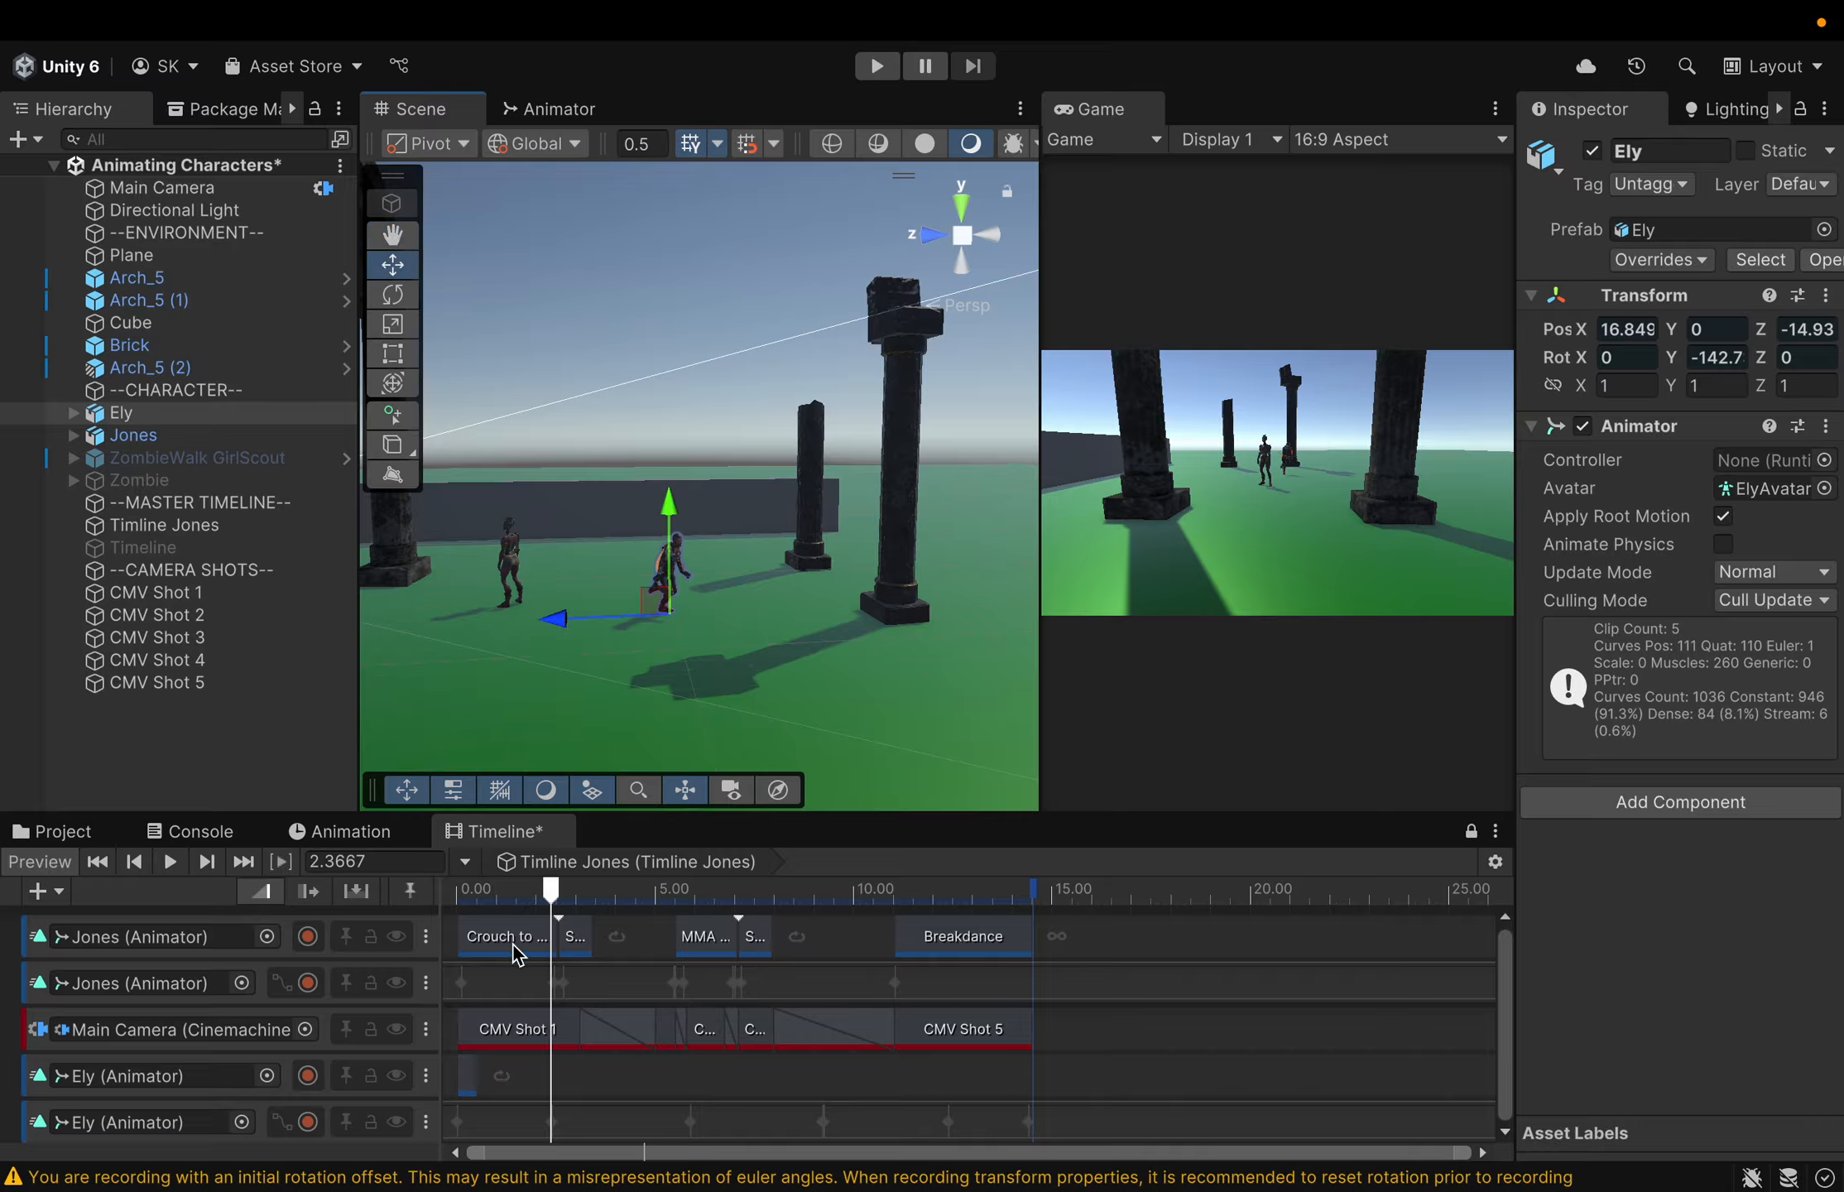
{"action": "mouse_move", "coordinate": [550, 898]}
{"action": "left_mouse_down"}
{"action": "mouse_move", "coordinate": [467, 904]}
{"action": "mouse_move", "coordinate": [564, 907]}
{"action": "left_mouse_up"}
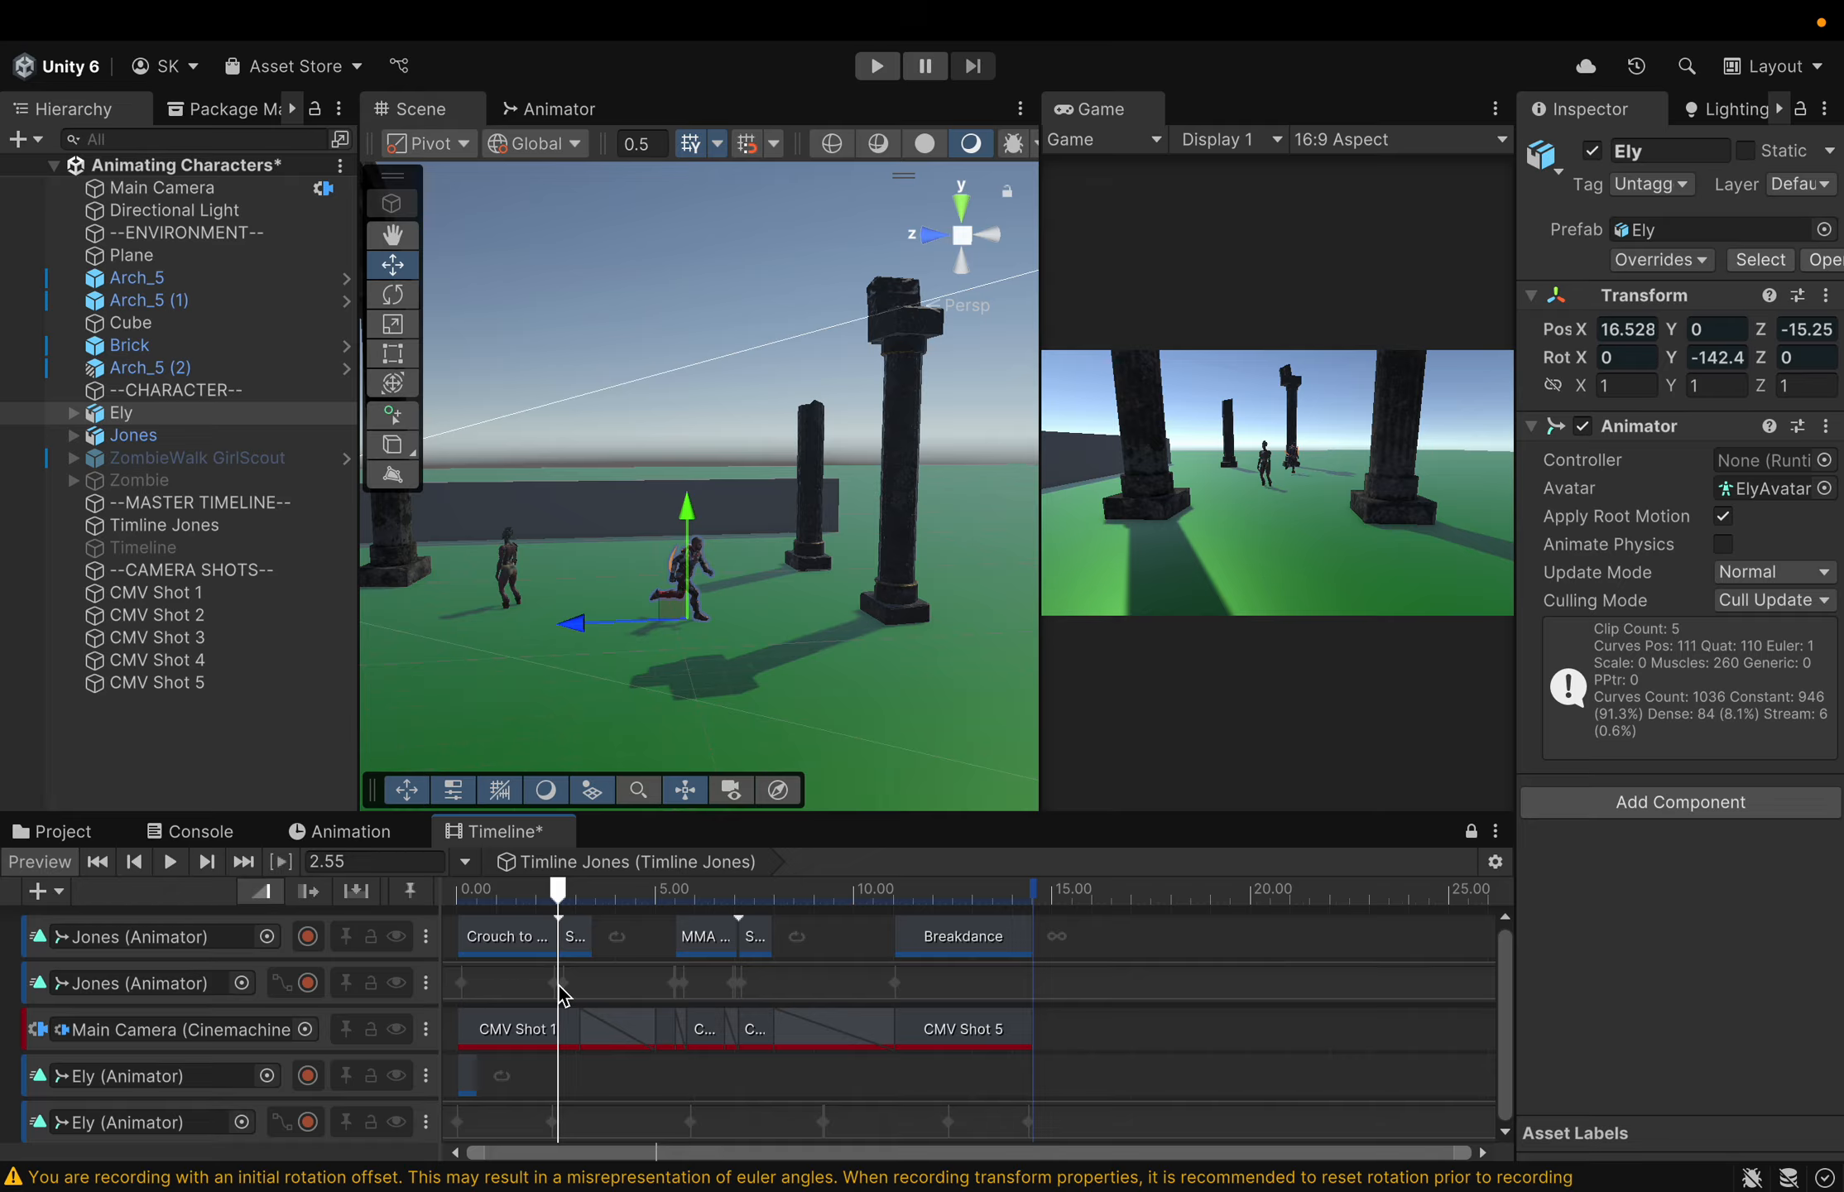
{"action": "left_click_drag", "start_coordinate": [560, 906], "coordinate": [585, 908]}
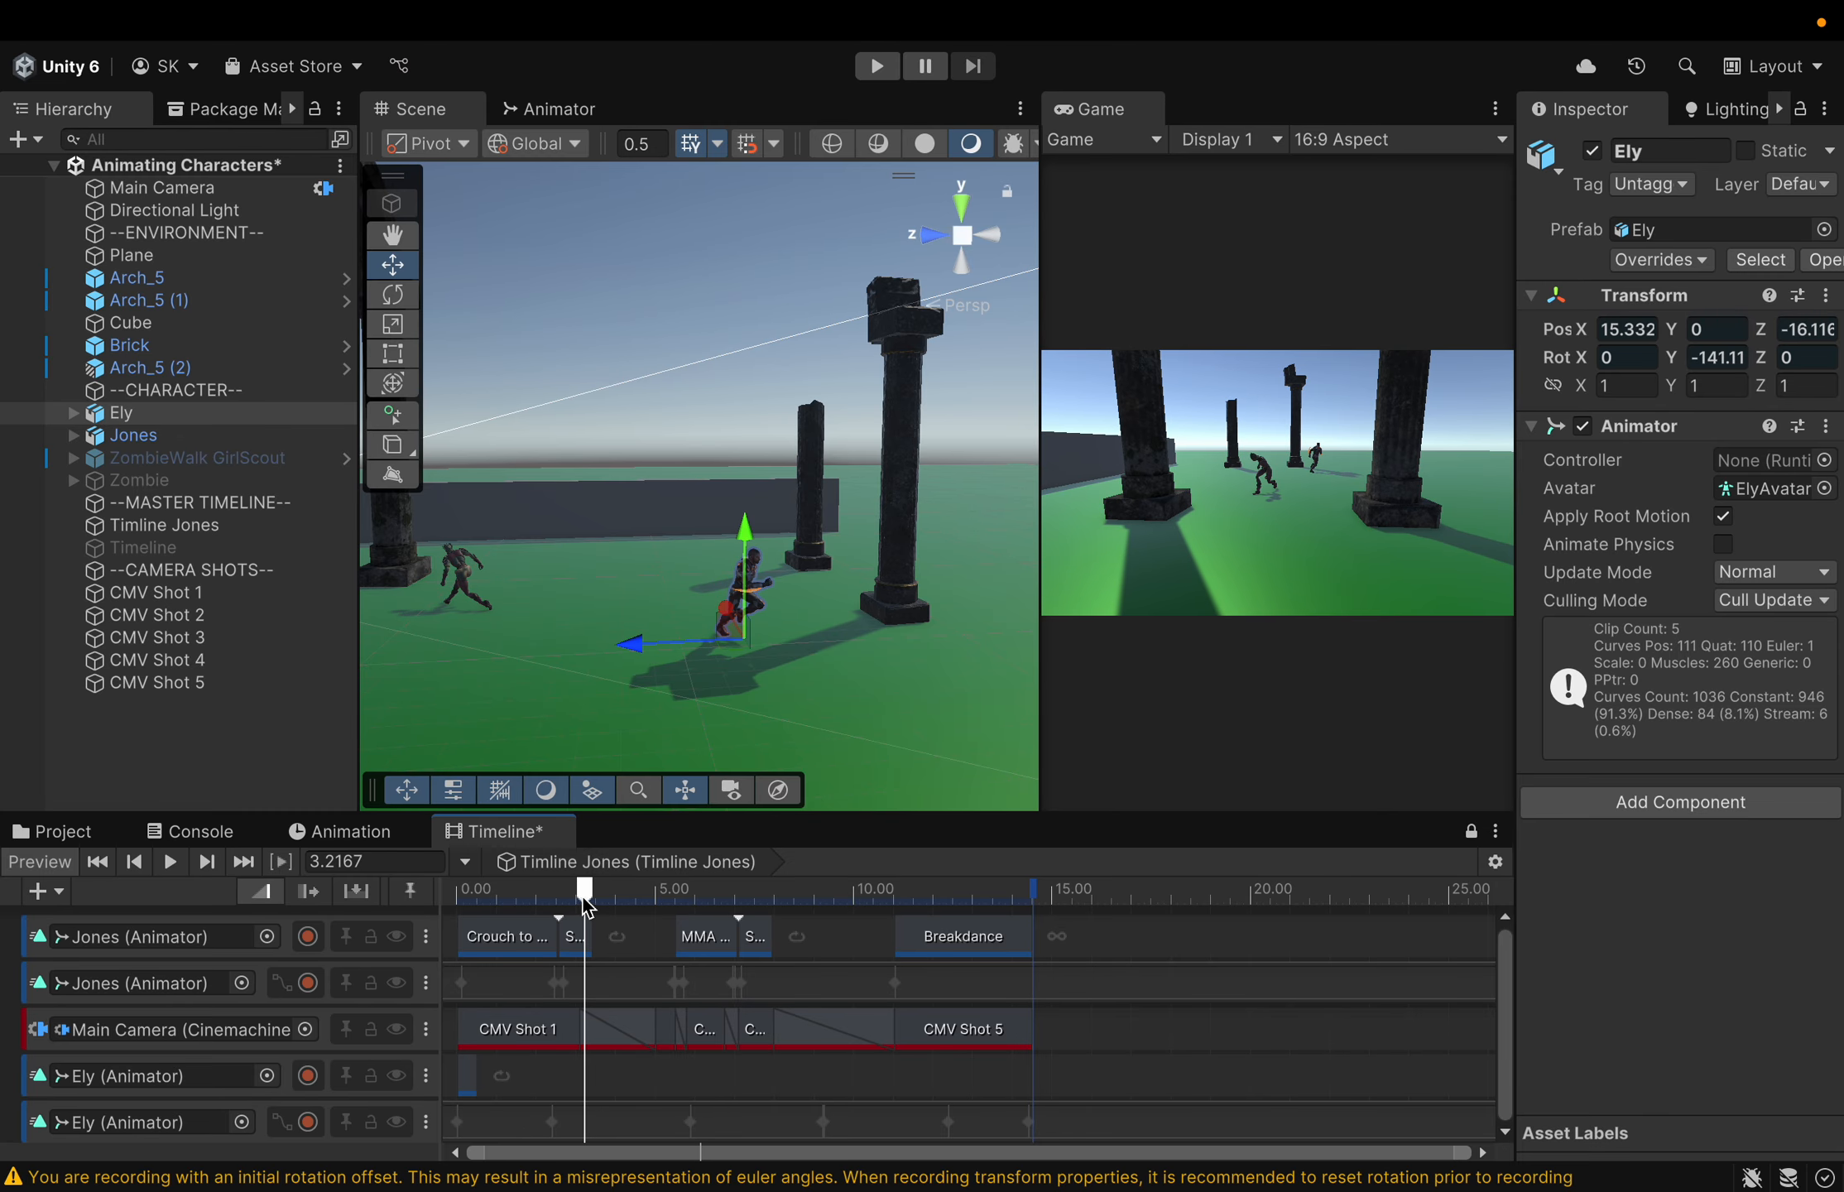
Scrub to about 5.6 and examine Jones's height above the ground beside the arches
{"action": "left_click_drag", "start_coordinate": [588, 904], "coordinate": [684, 901]}
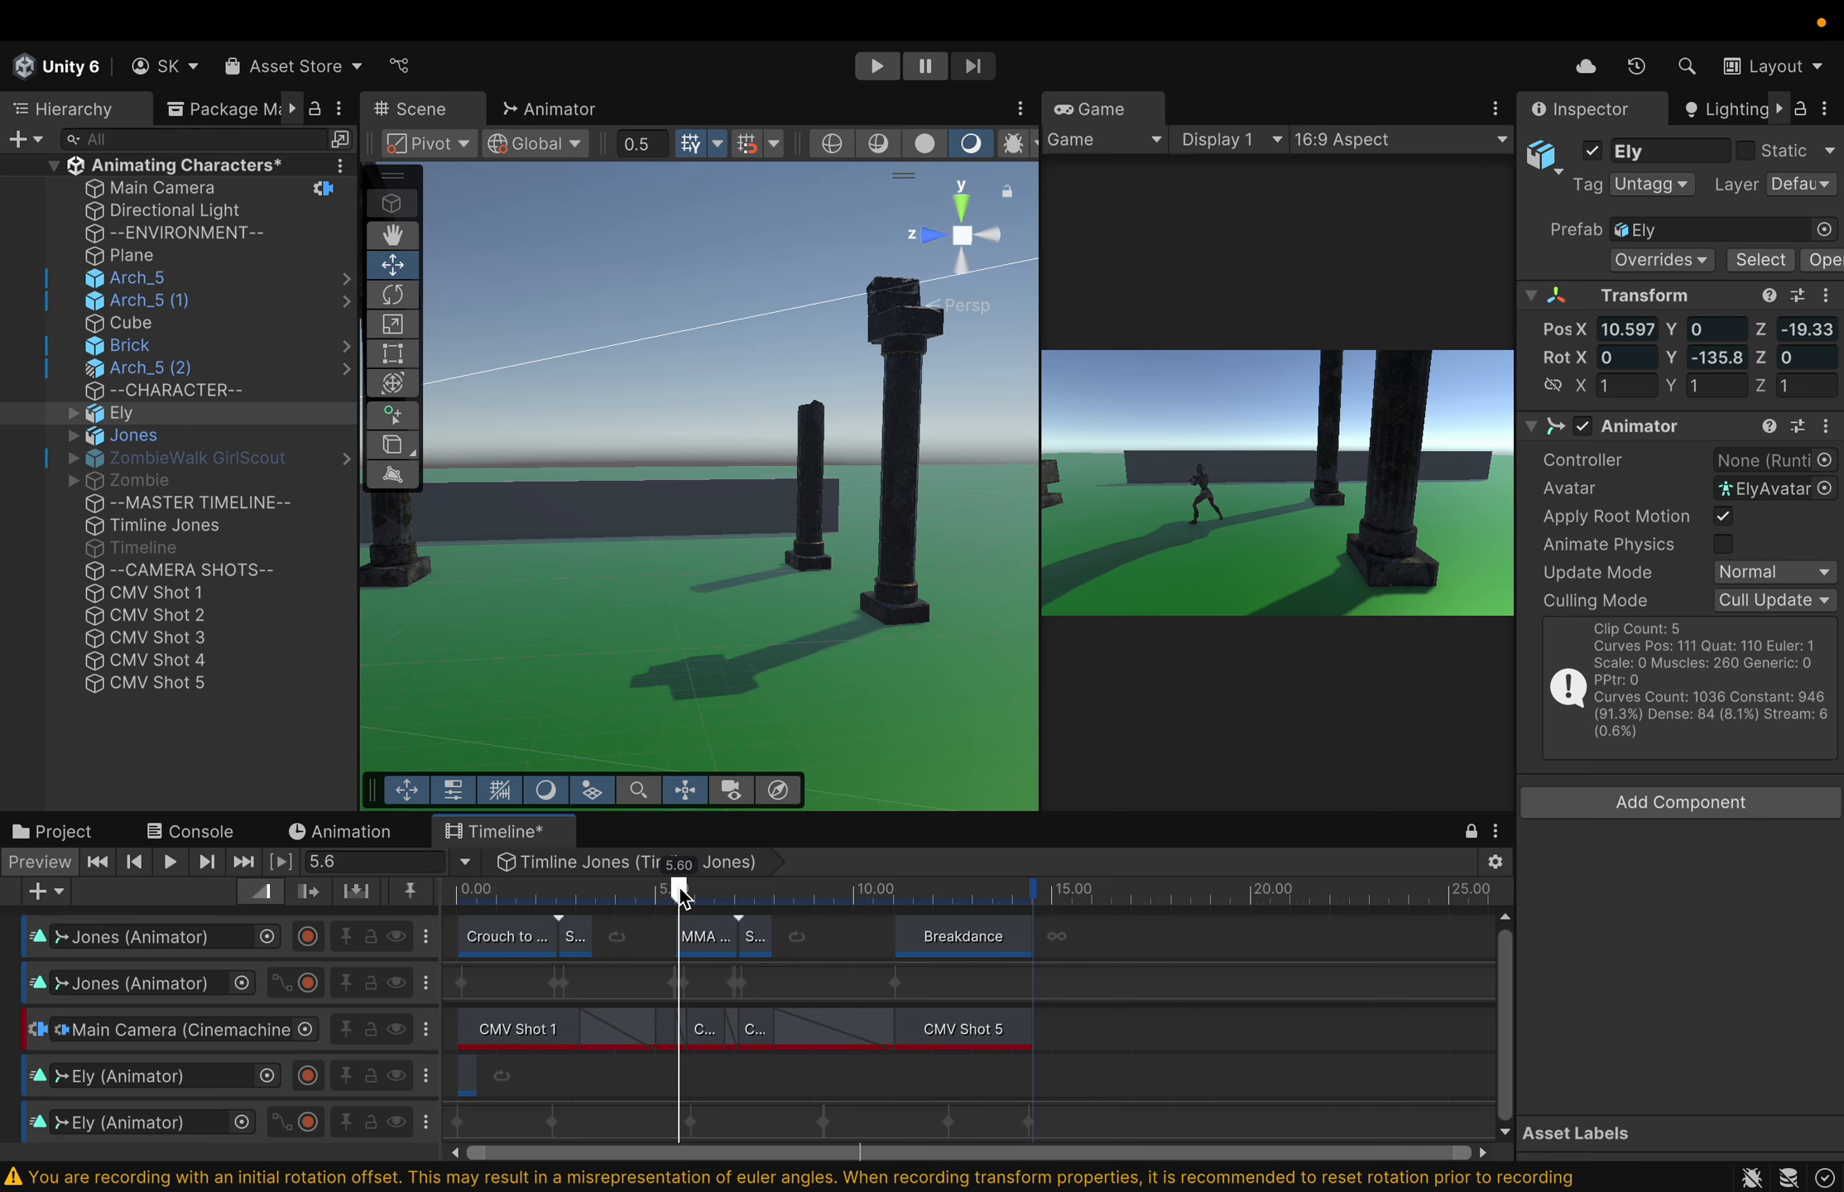
{"action": "middle_click_drag", "start_coordinate": [546, 617], "coordinate": [761, 601]}
{"action": "middle_click_drag", "start_coordinate": [635, 621], "coordinate": [989, 569]}
{"action": "right_click_drag", "start_coordinate": [581, 629], "coordinate": [329, 659]}
{"action": "mouse_move", "coordinate": [509, 654]}
{"action": "right_mouse_down"}
{"action": "mouse_move", "coordinate": [412, 646]}
{"action": "mouse_move", "coordinate": [423, 625]}
{"action": "mouse_move", "coordinate": [513, 646]}
{"action": "mouse_move", "coordinate": [488, 633]}
{"action": "right_mouse_up"}
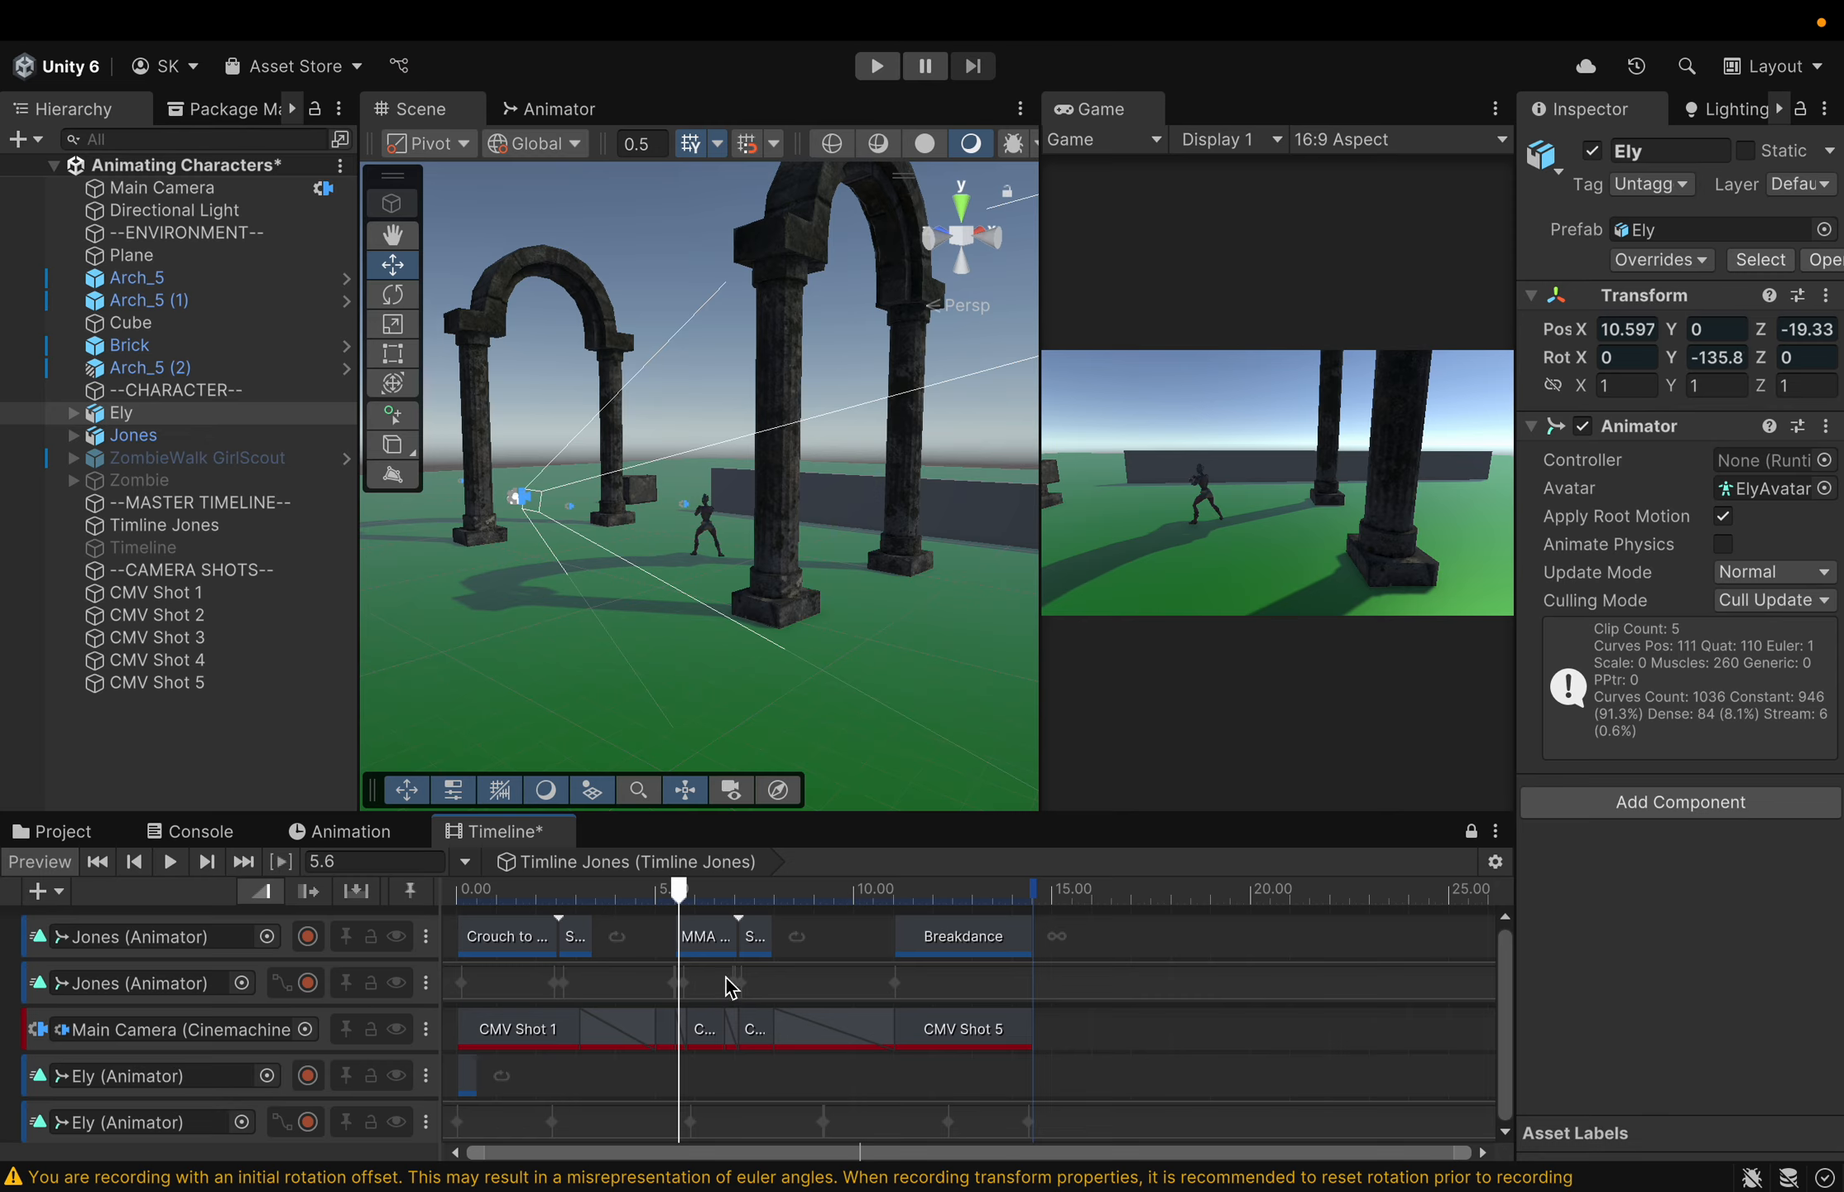
{"action": "left_click_drag", "start_coordinate": [679, 894], "coordinate": [684, 907]}
{"action": "left_click_drag", "start_coordinate": [684, 906], "coordinate": [684, 907]}
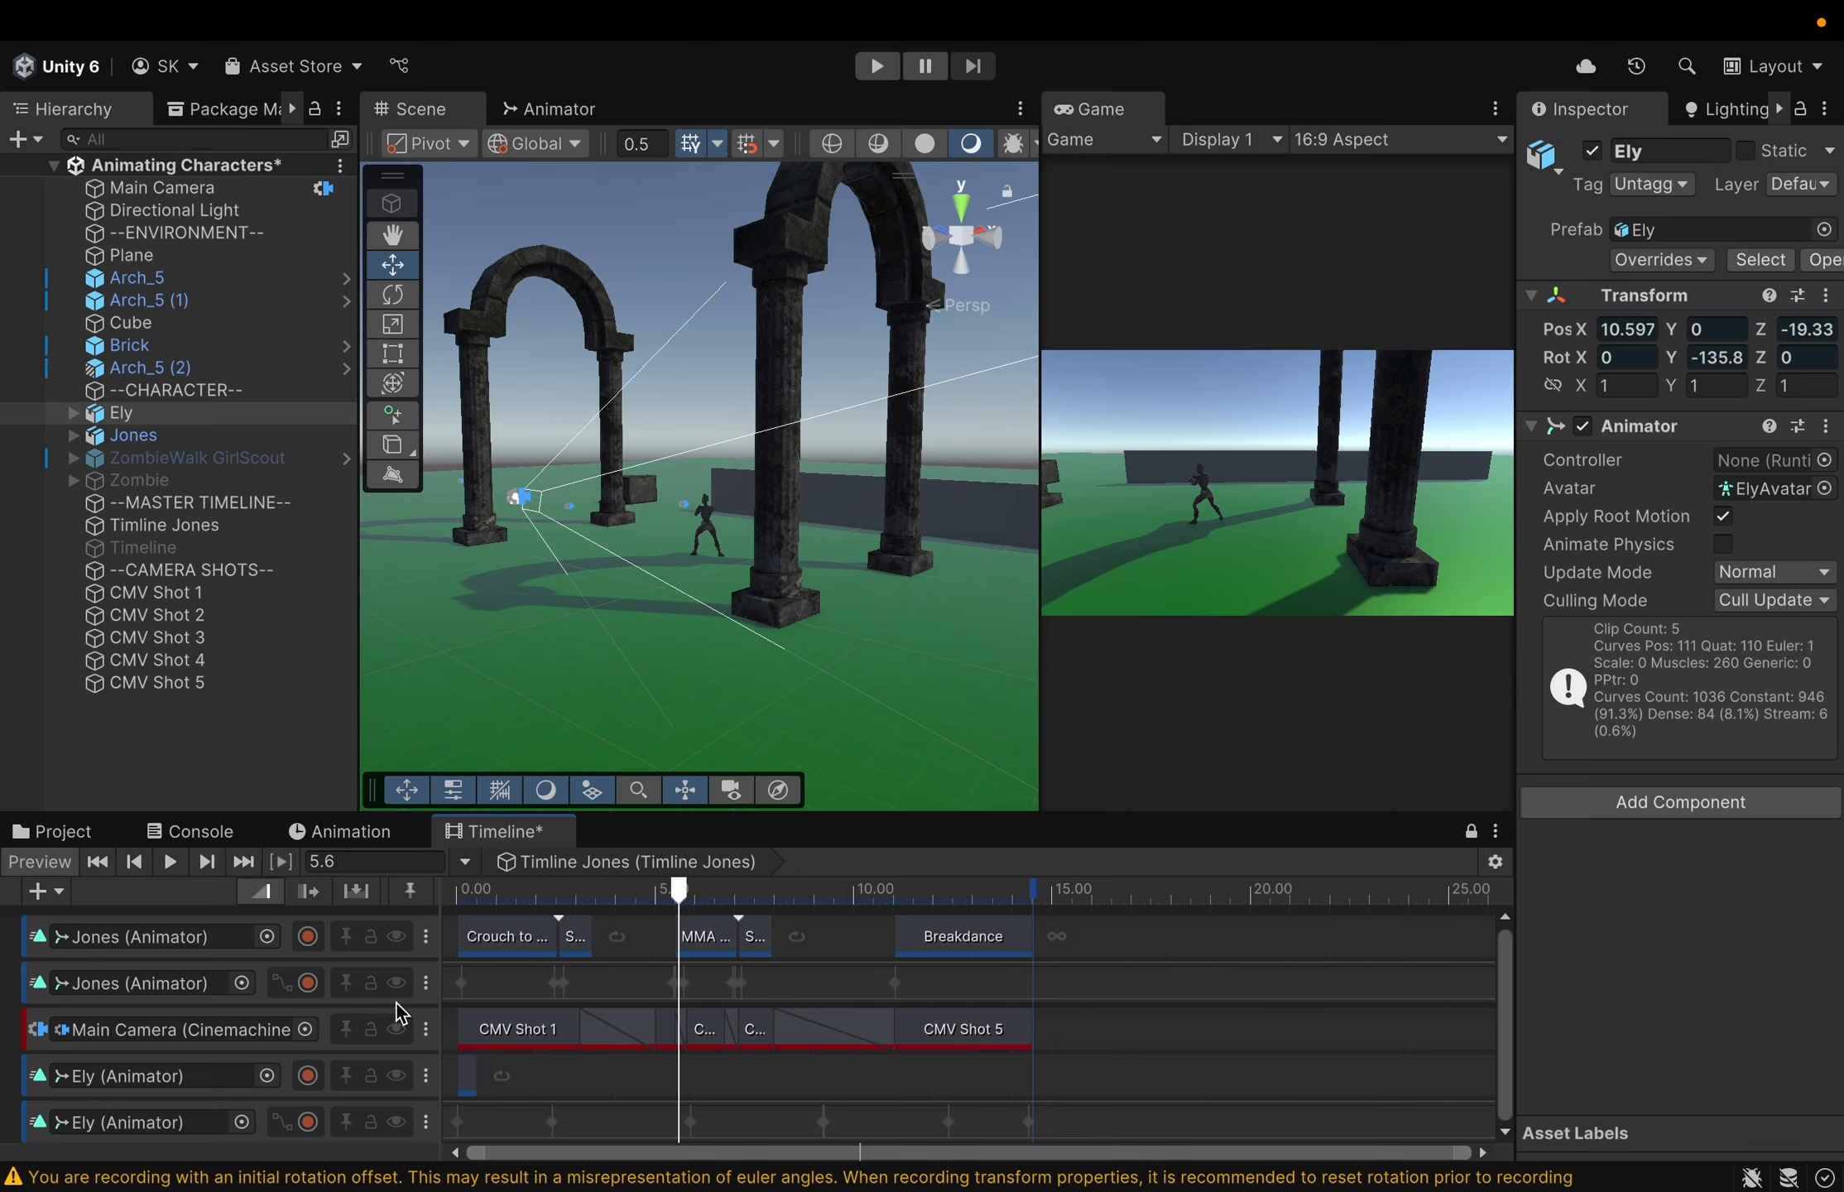
Record Jones lowered along Y to about -0.16 at 5.6 and 5.6333, and stop recording on his track
{"action": "left_click", "coordinate": [309, 985]}
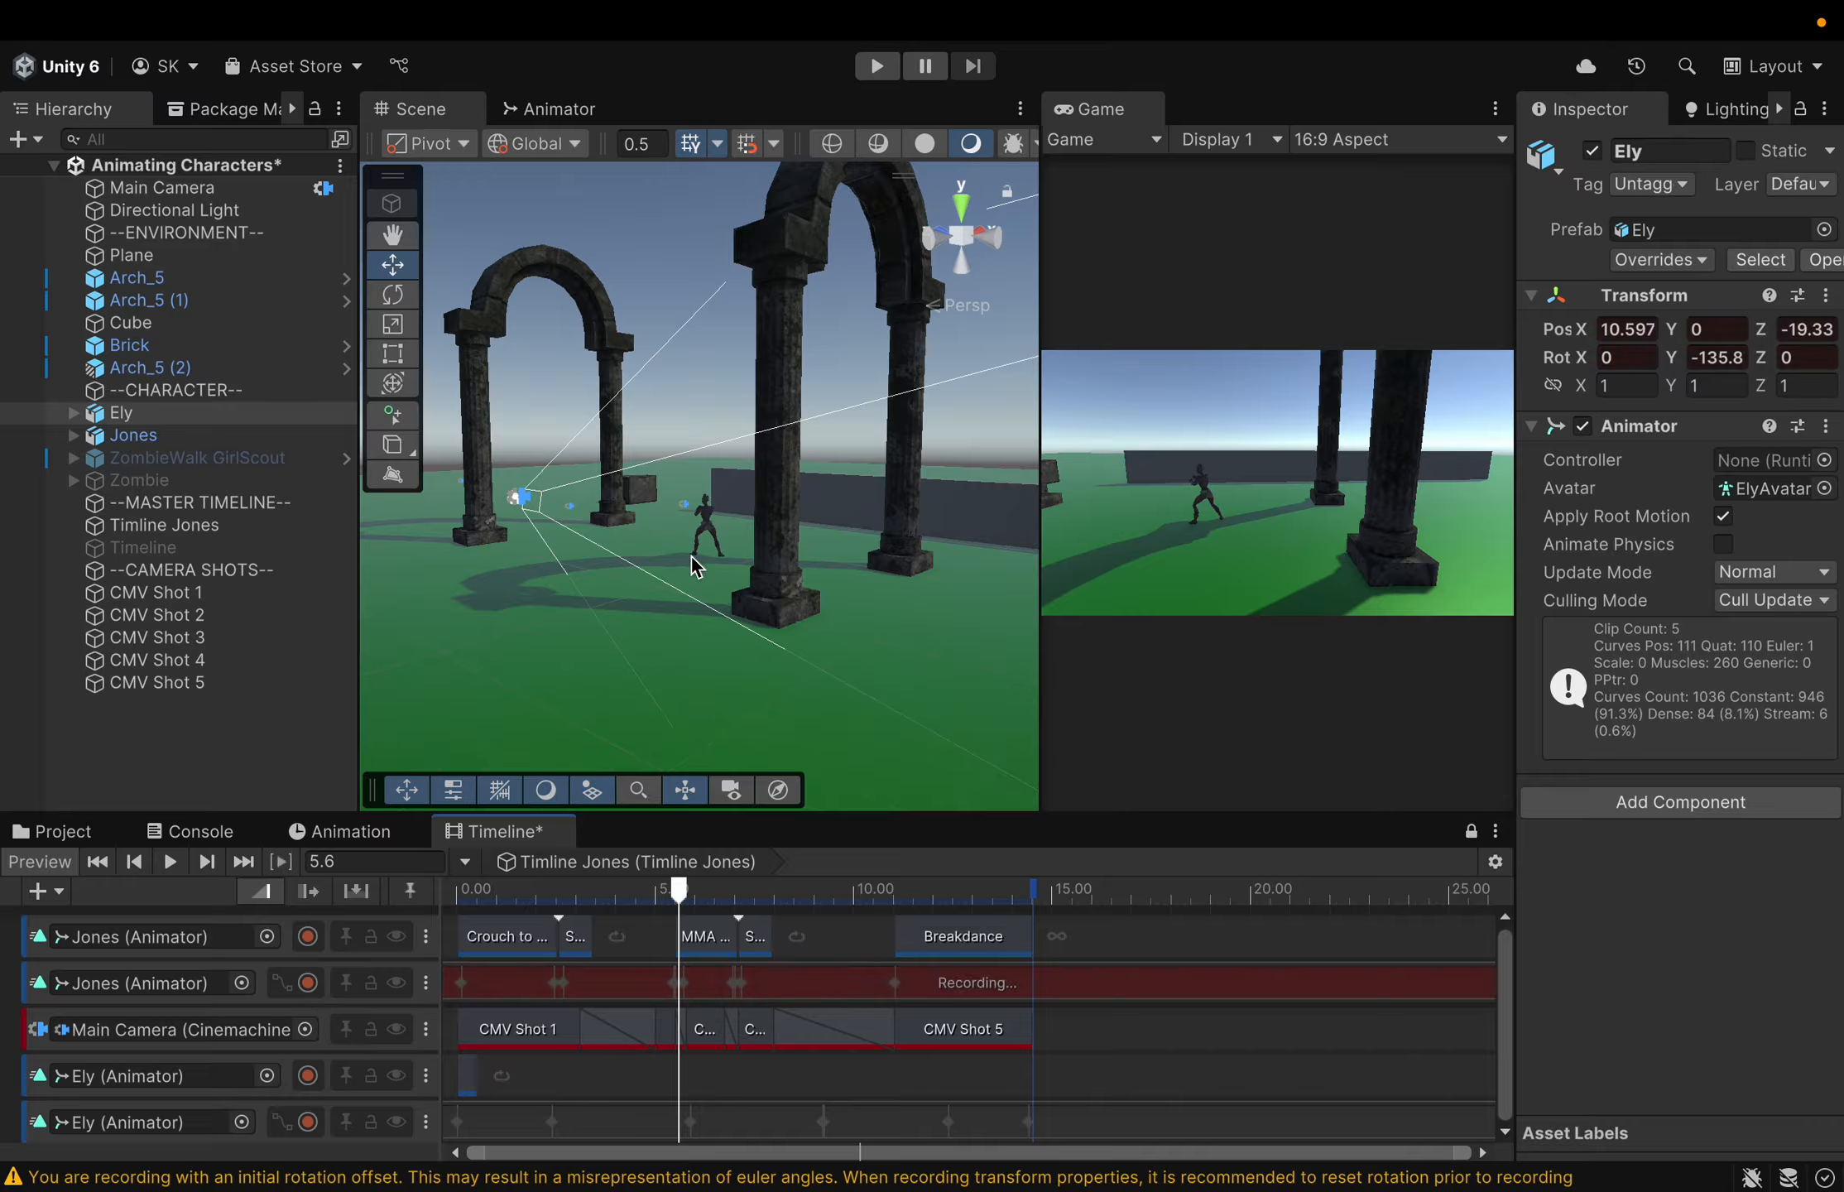
{"action": "left_click", "coordinate": [708, 523]}
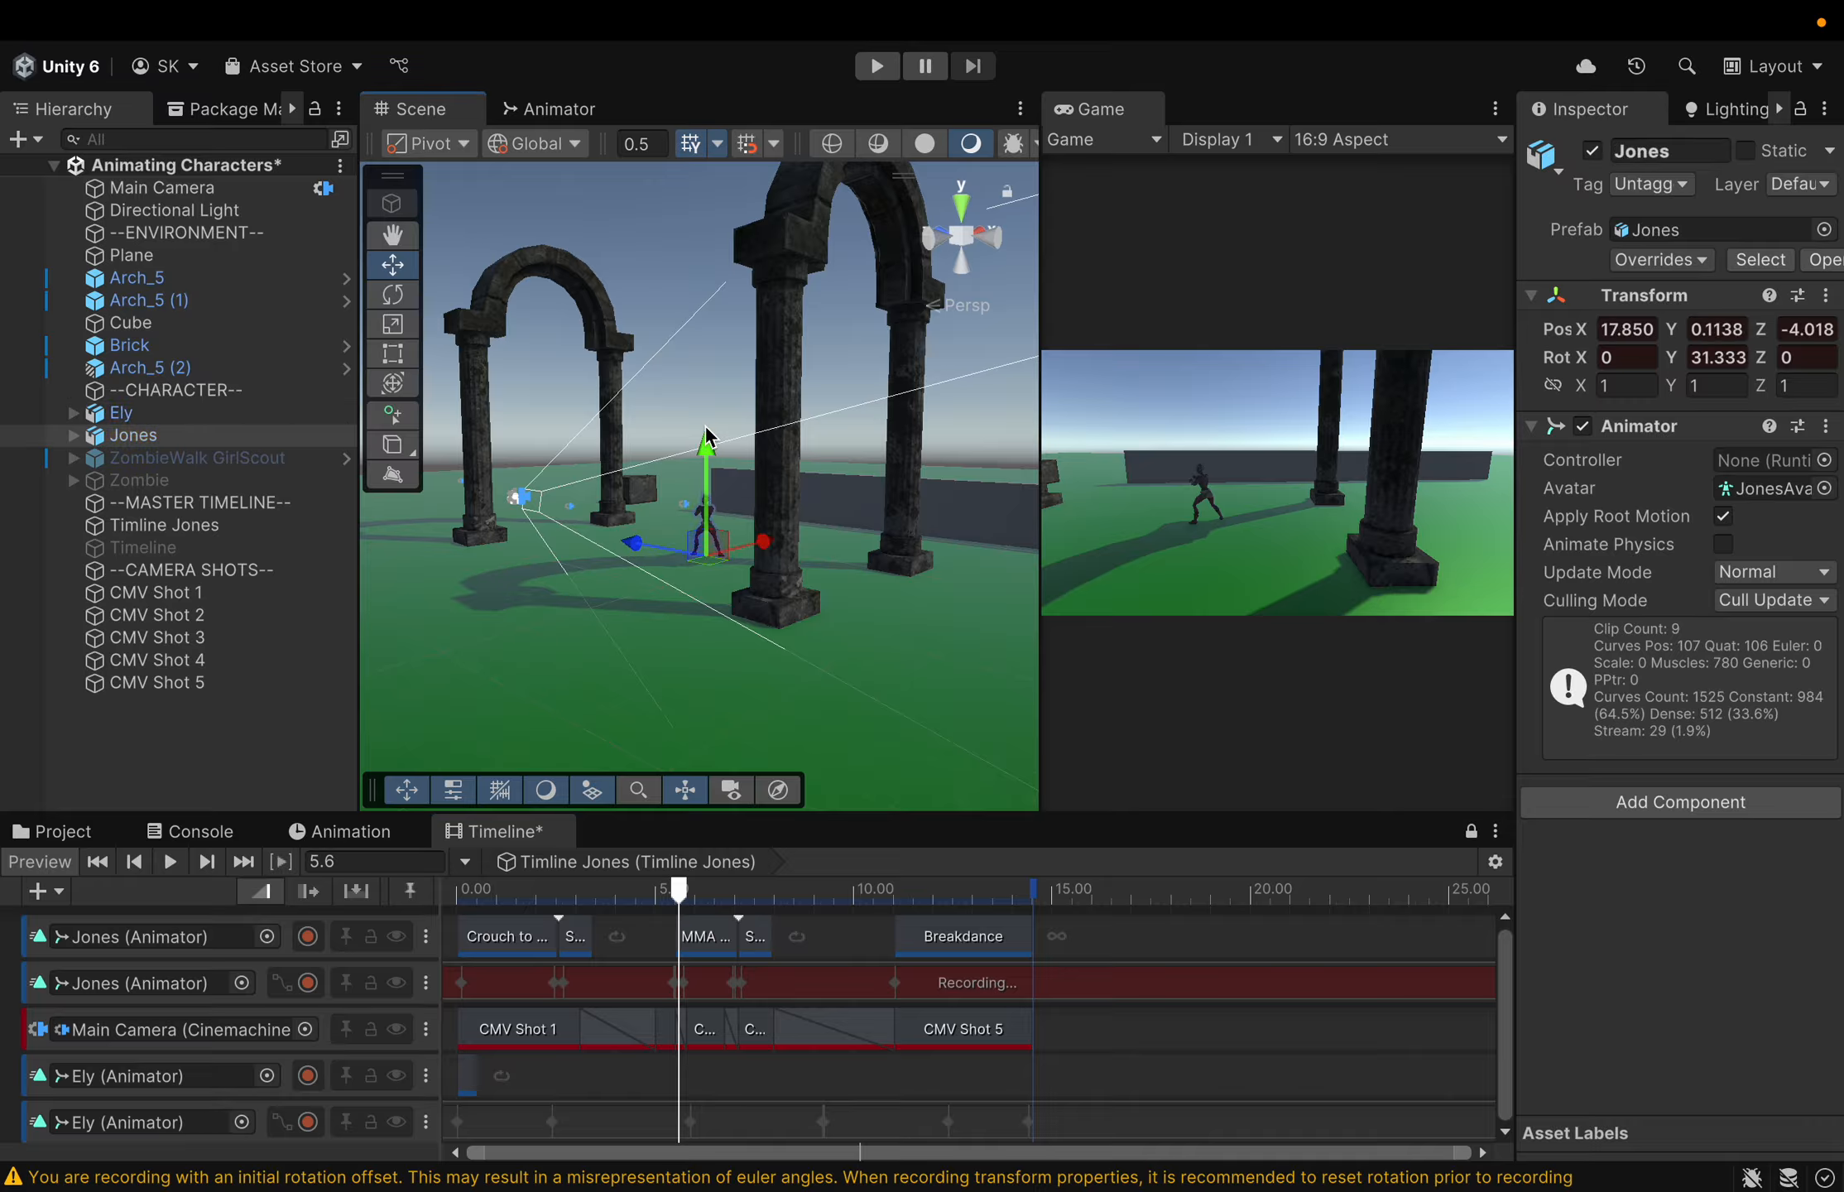
{"action": "left_click_drag", "start_coordinate": [710, 461], "coordinate": [709, 468]}
{"action": "left_click_drag", "start_coordinate": [680, 894], "coordinate": [683, 894]}
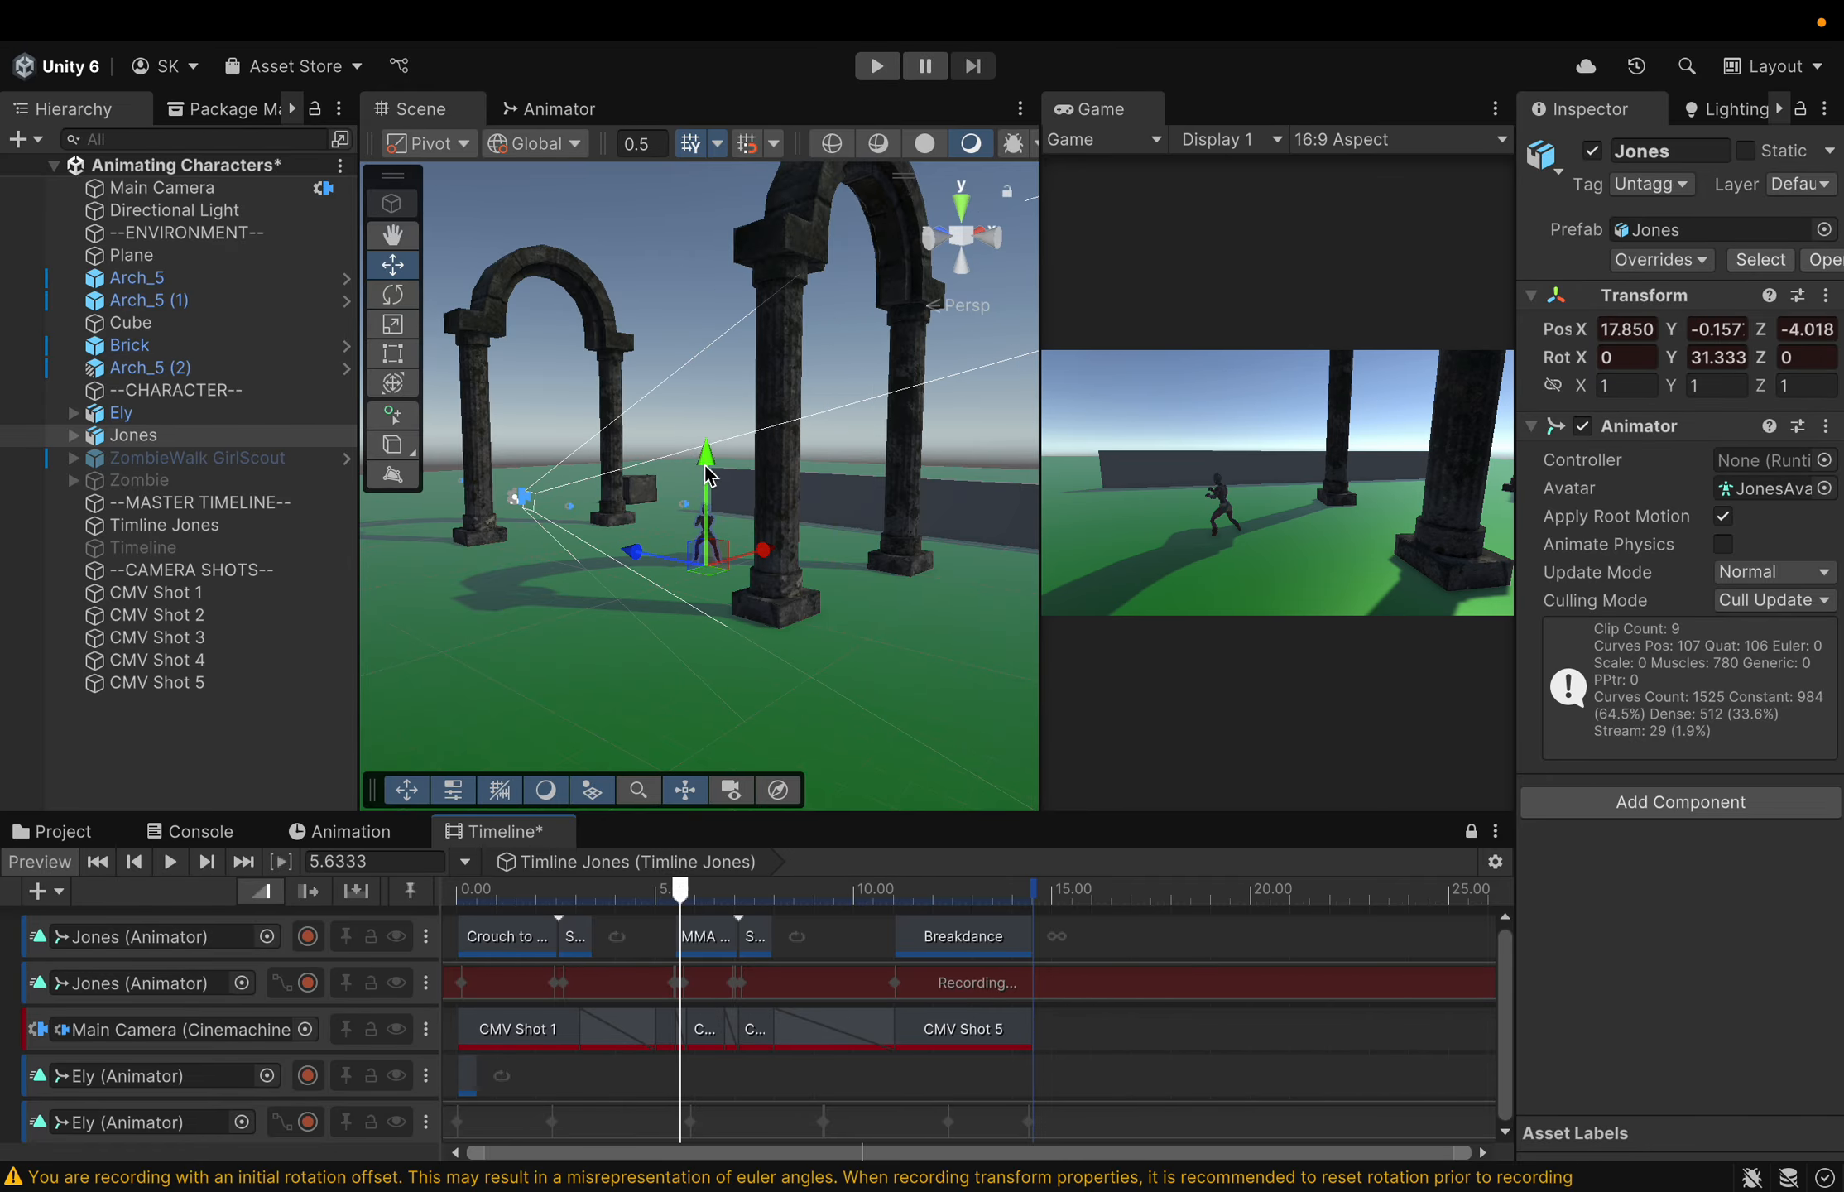
{"action": "left_click_drag", "start_coordinate": [706, 462], "coordinate": [709, 471]}
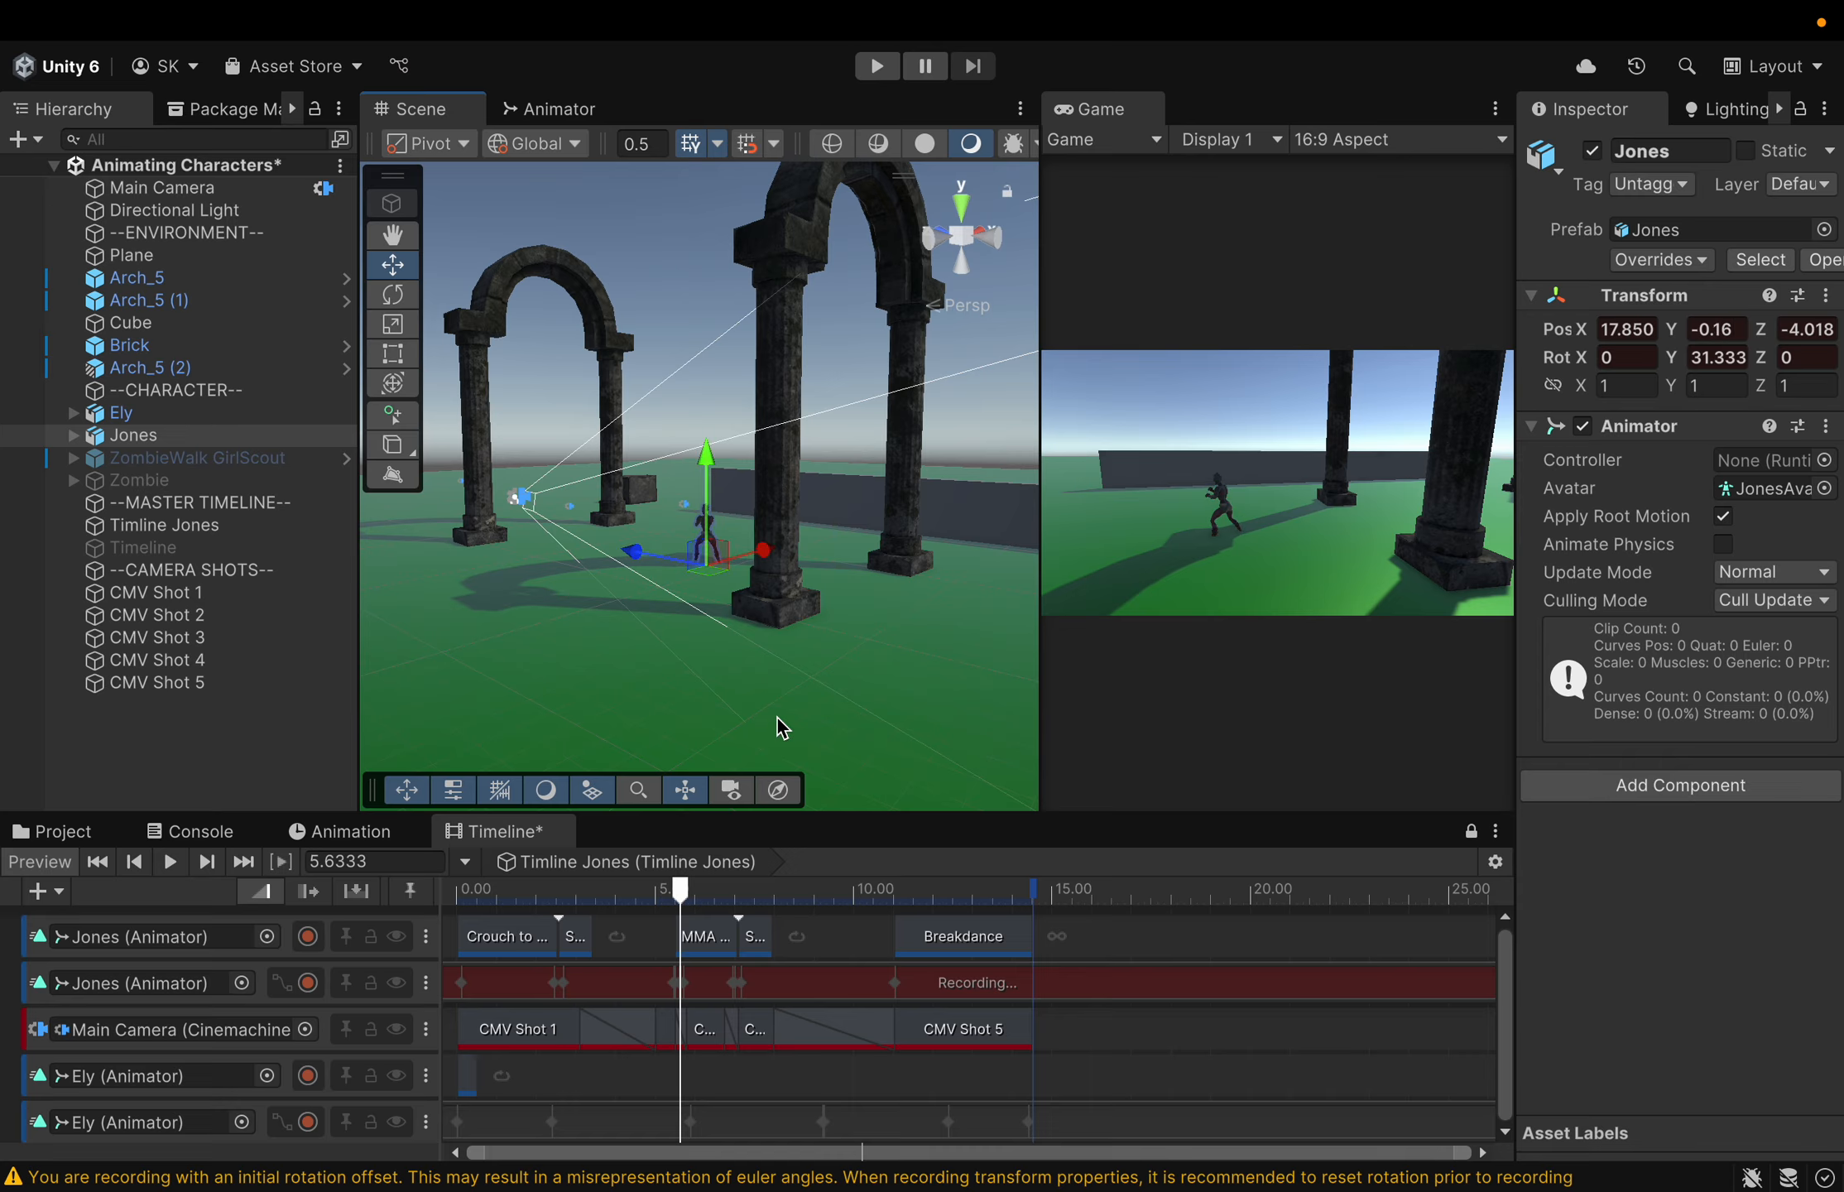
{"action": "left_click", "coordinate": [307, 983]}
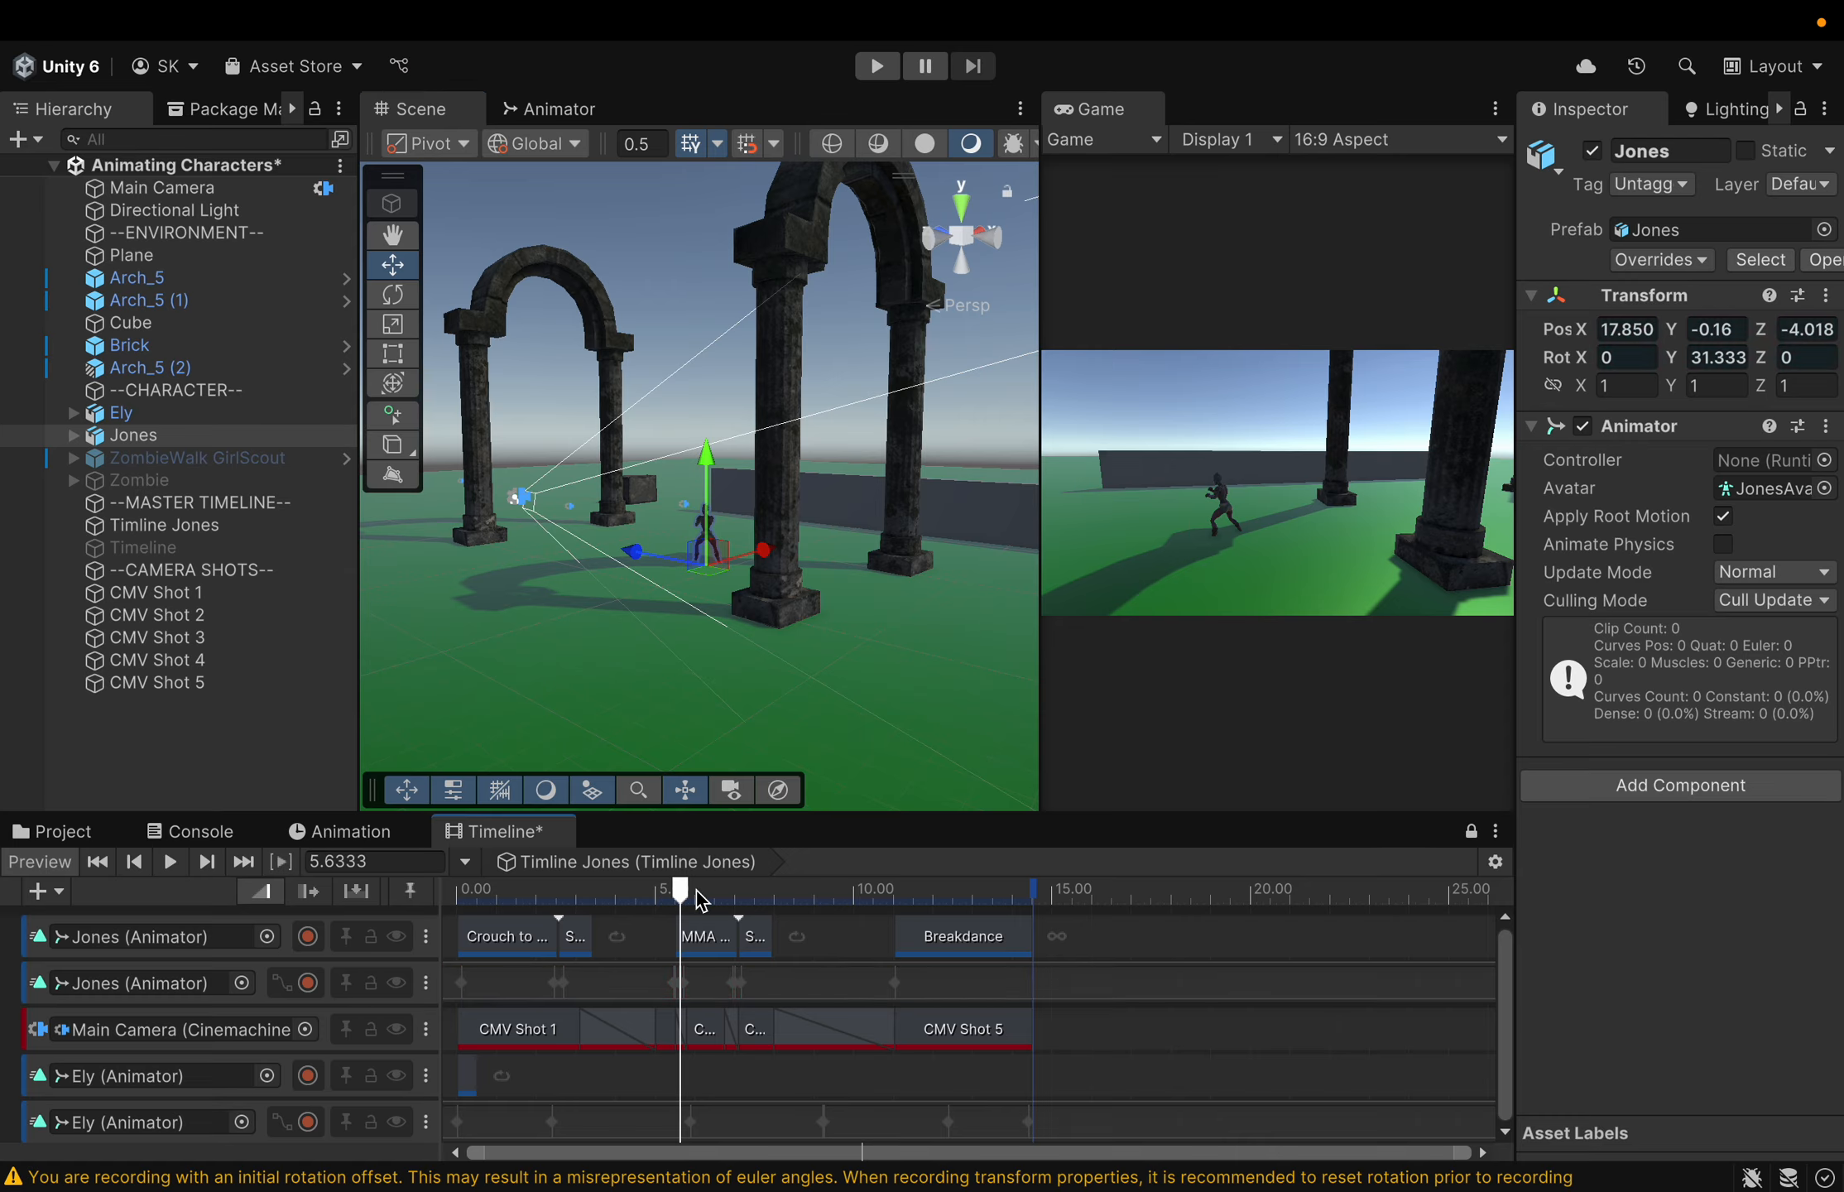
Open Jones's recorded position track for editing and display its animation curves
{"action": "left_click_drag", "start_coordinate": [679, 907], "coordinate": [682, 902]}
{"action": "left_click", "coordinate": [427, 985]}
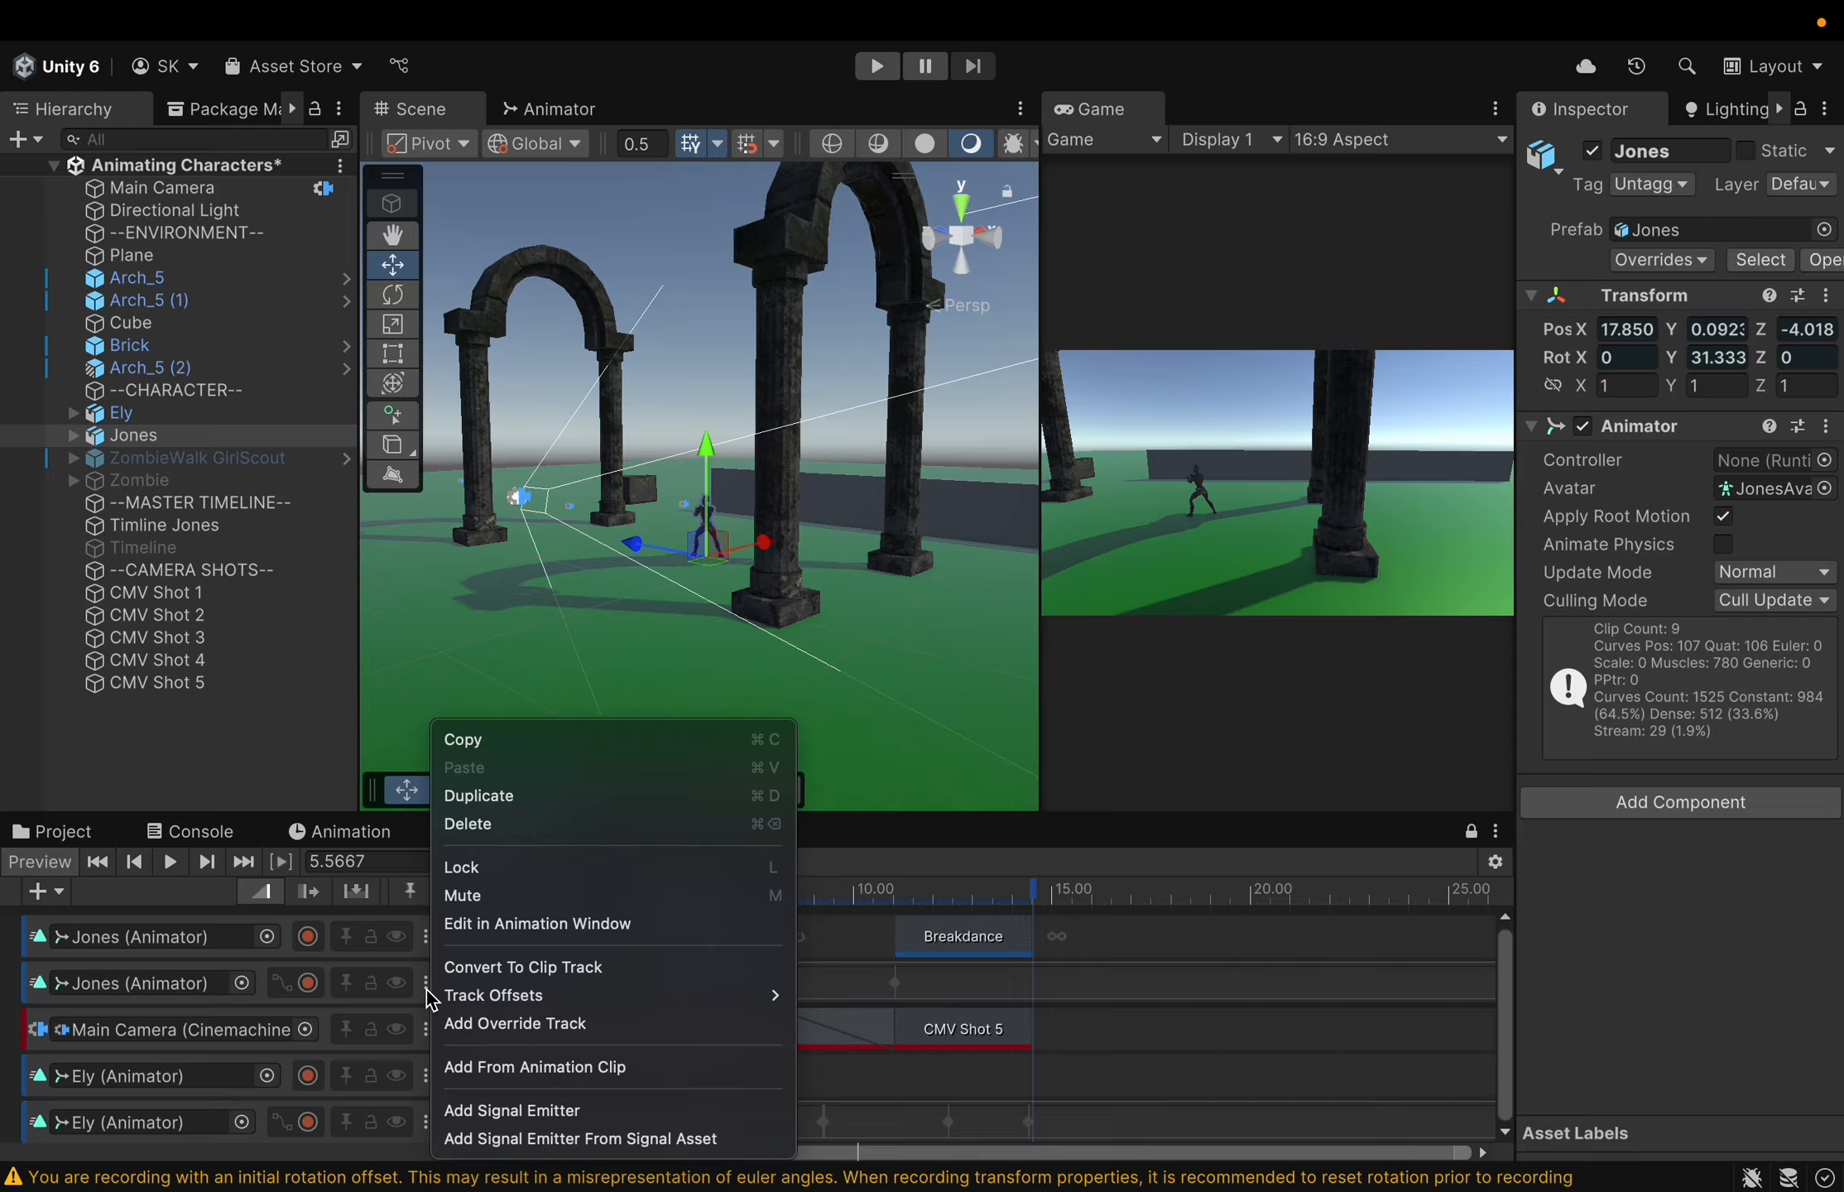
{"action": "left_click", "coordinate": [426, 990]}
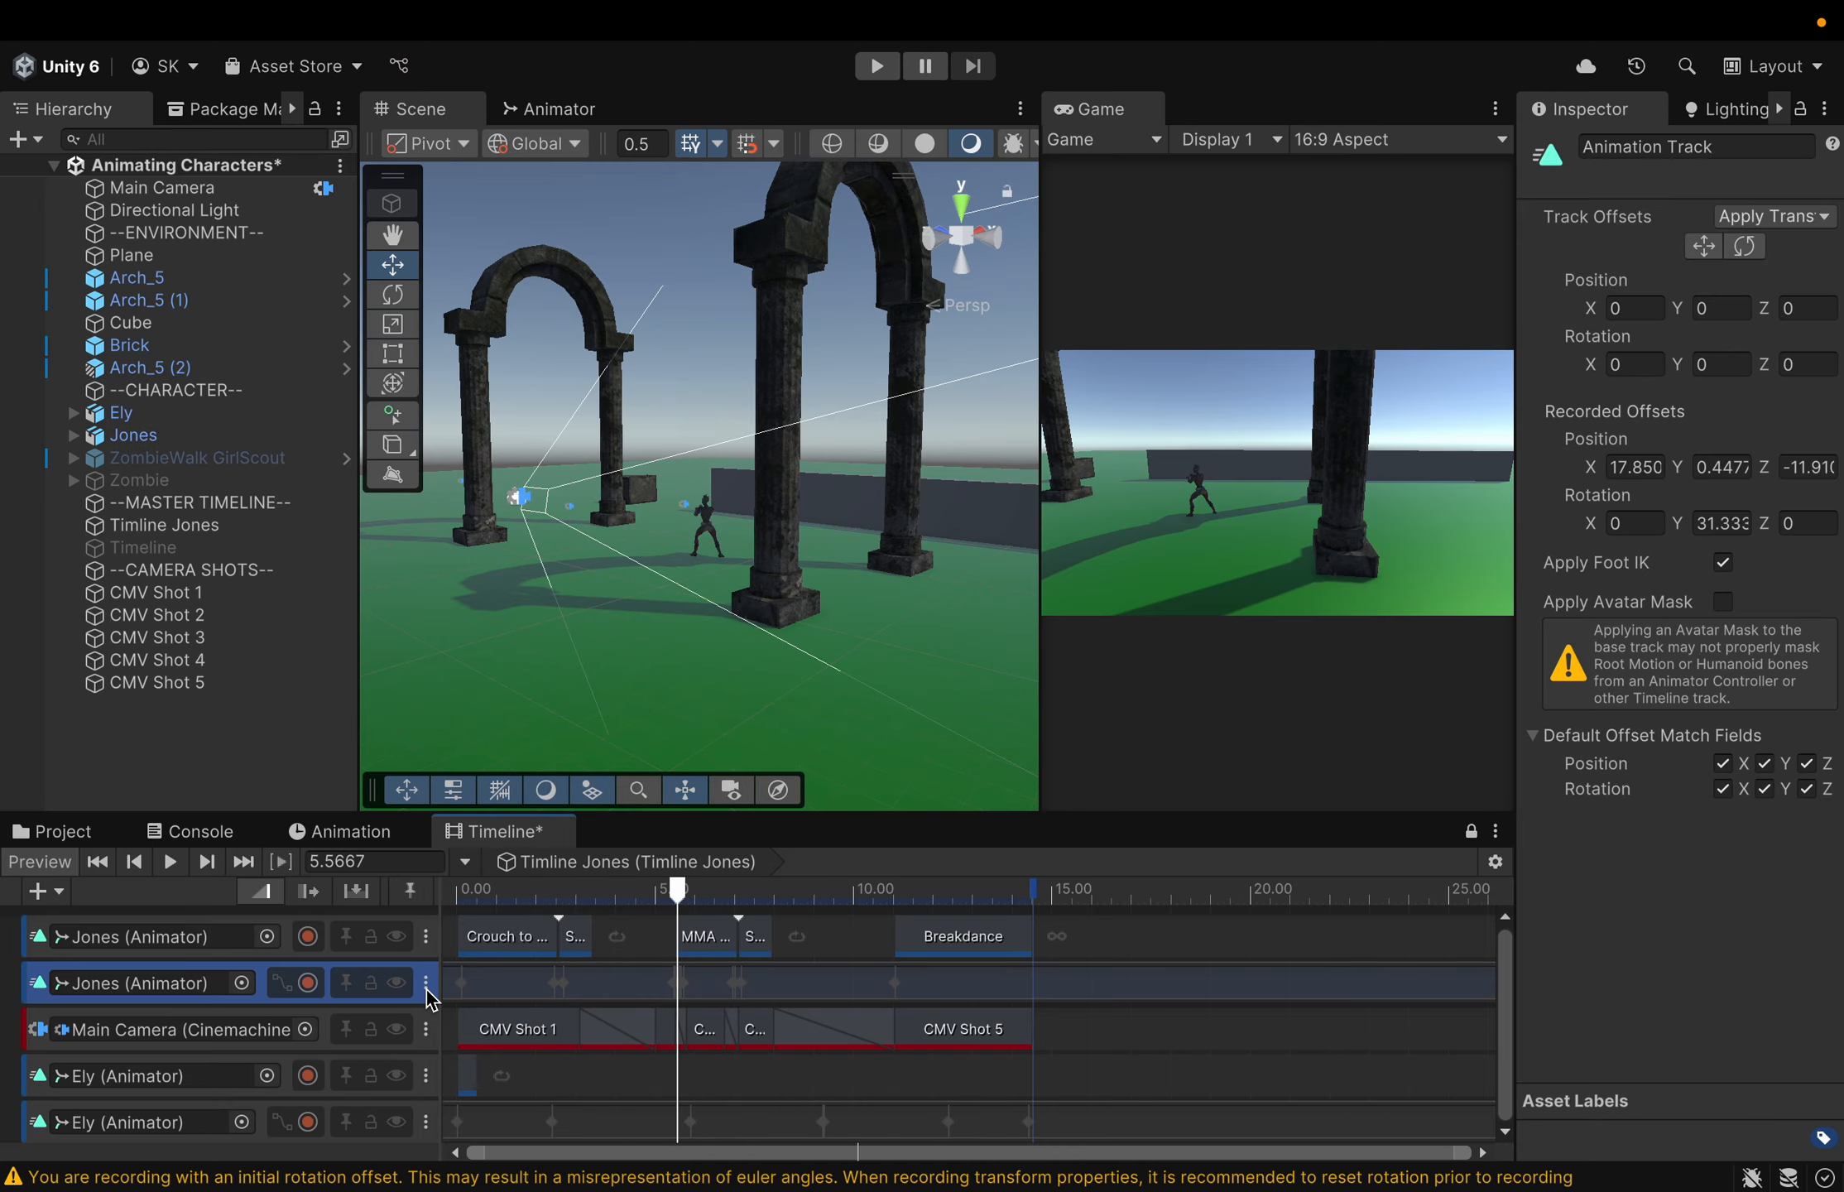
{"action": "double_click", "coordinate": [509, 992]}
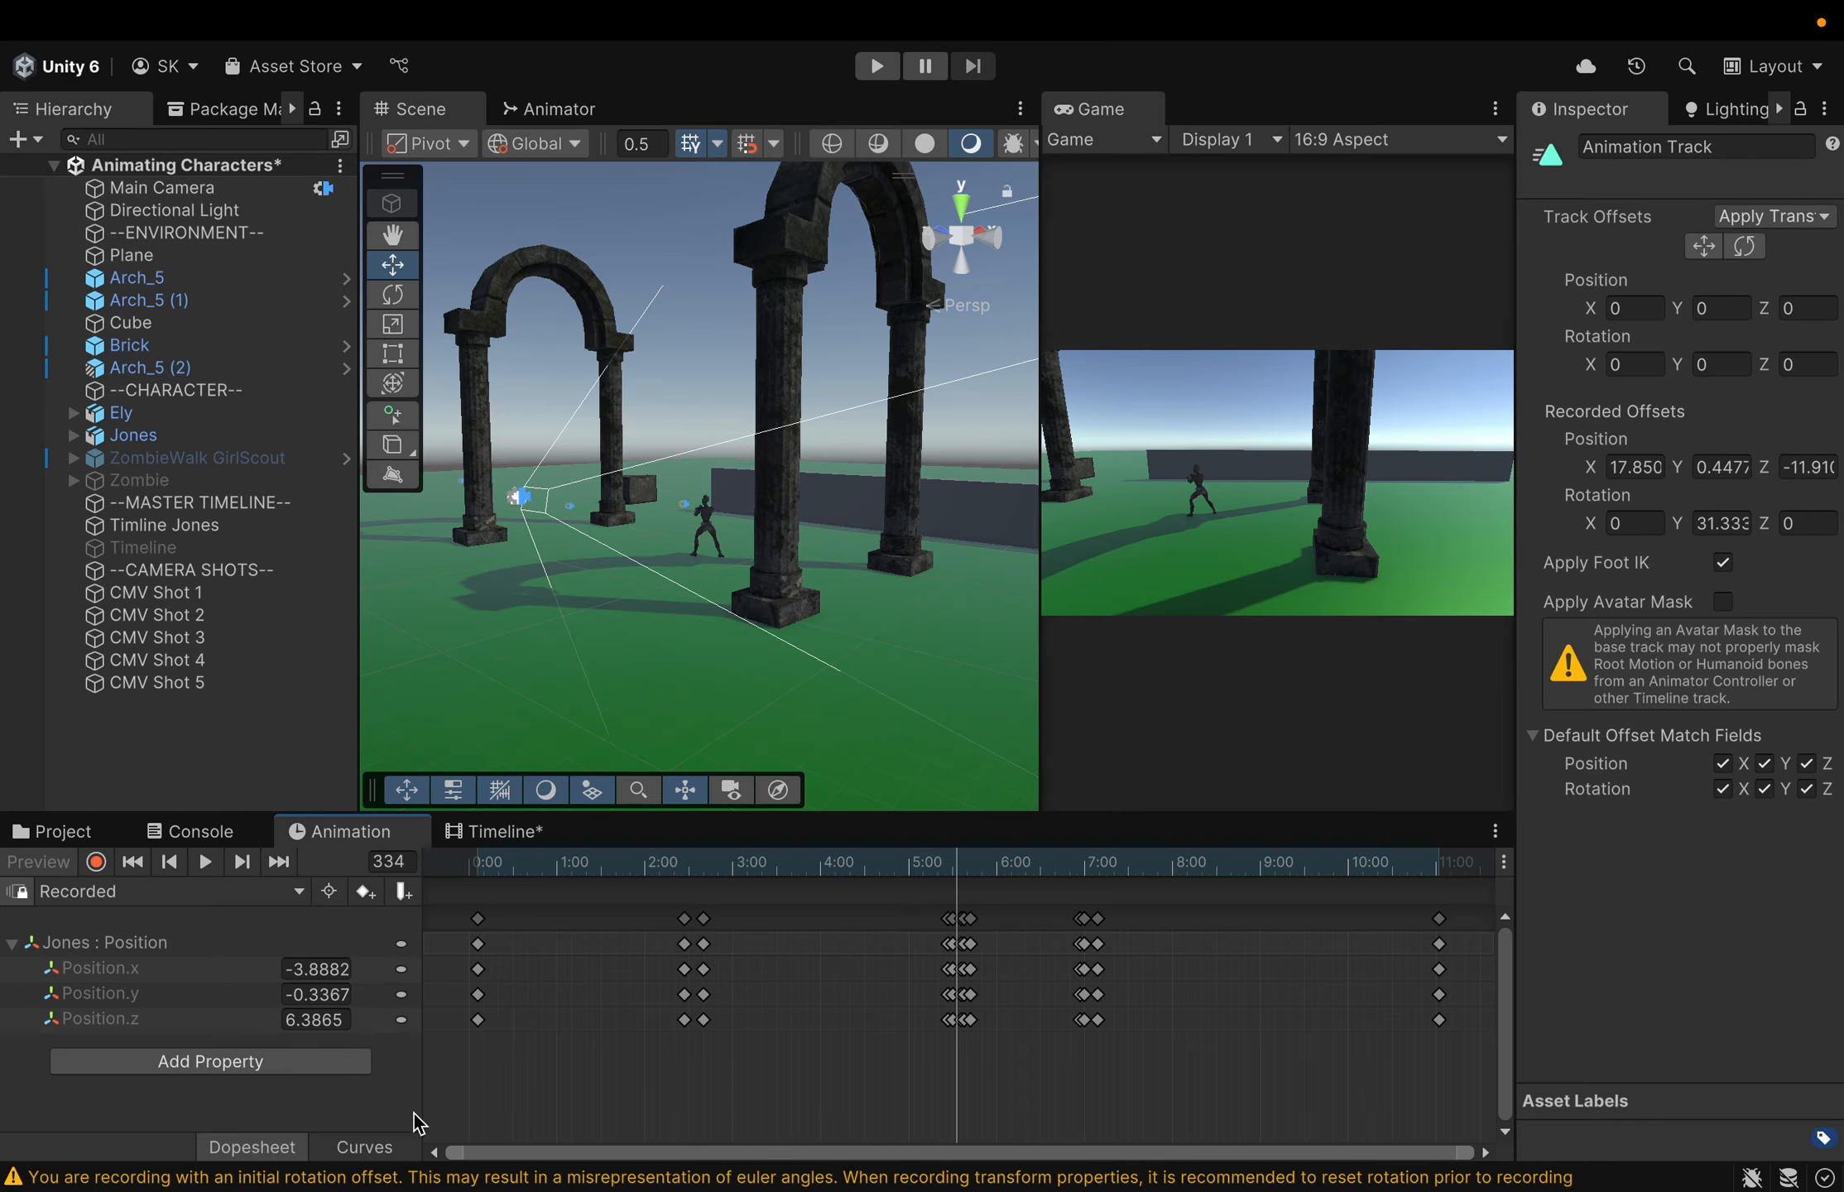
{"action": "left_click", "coordinate": [365, 1148]}
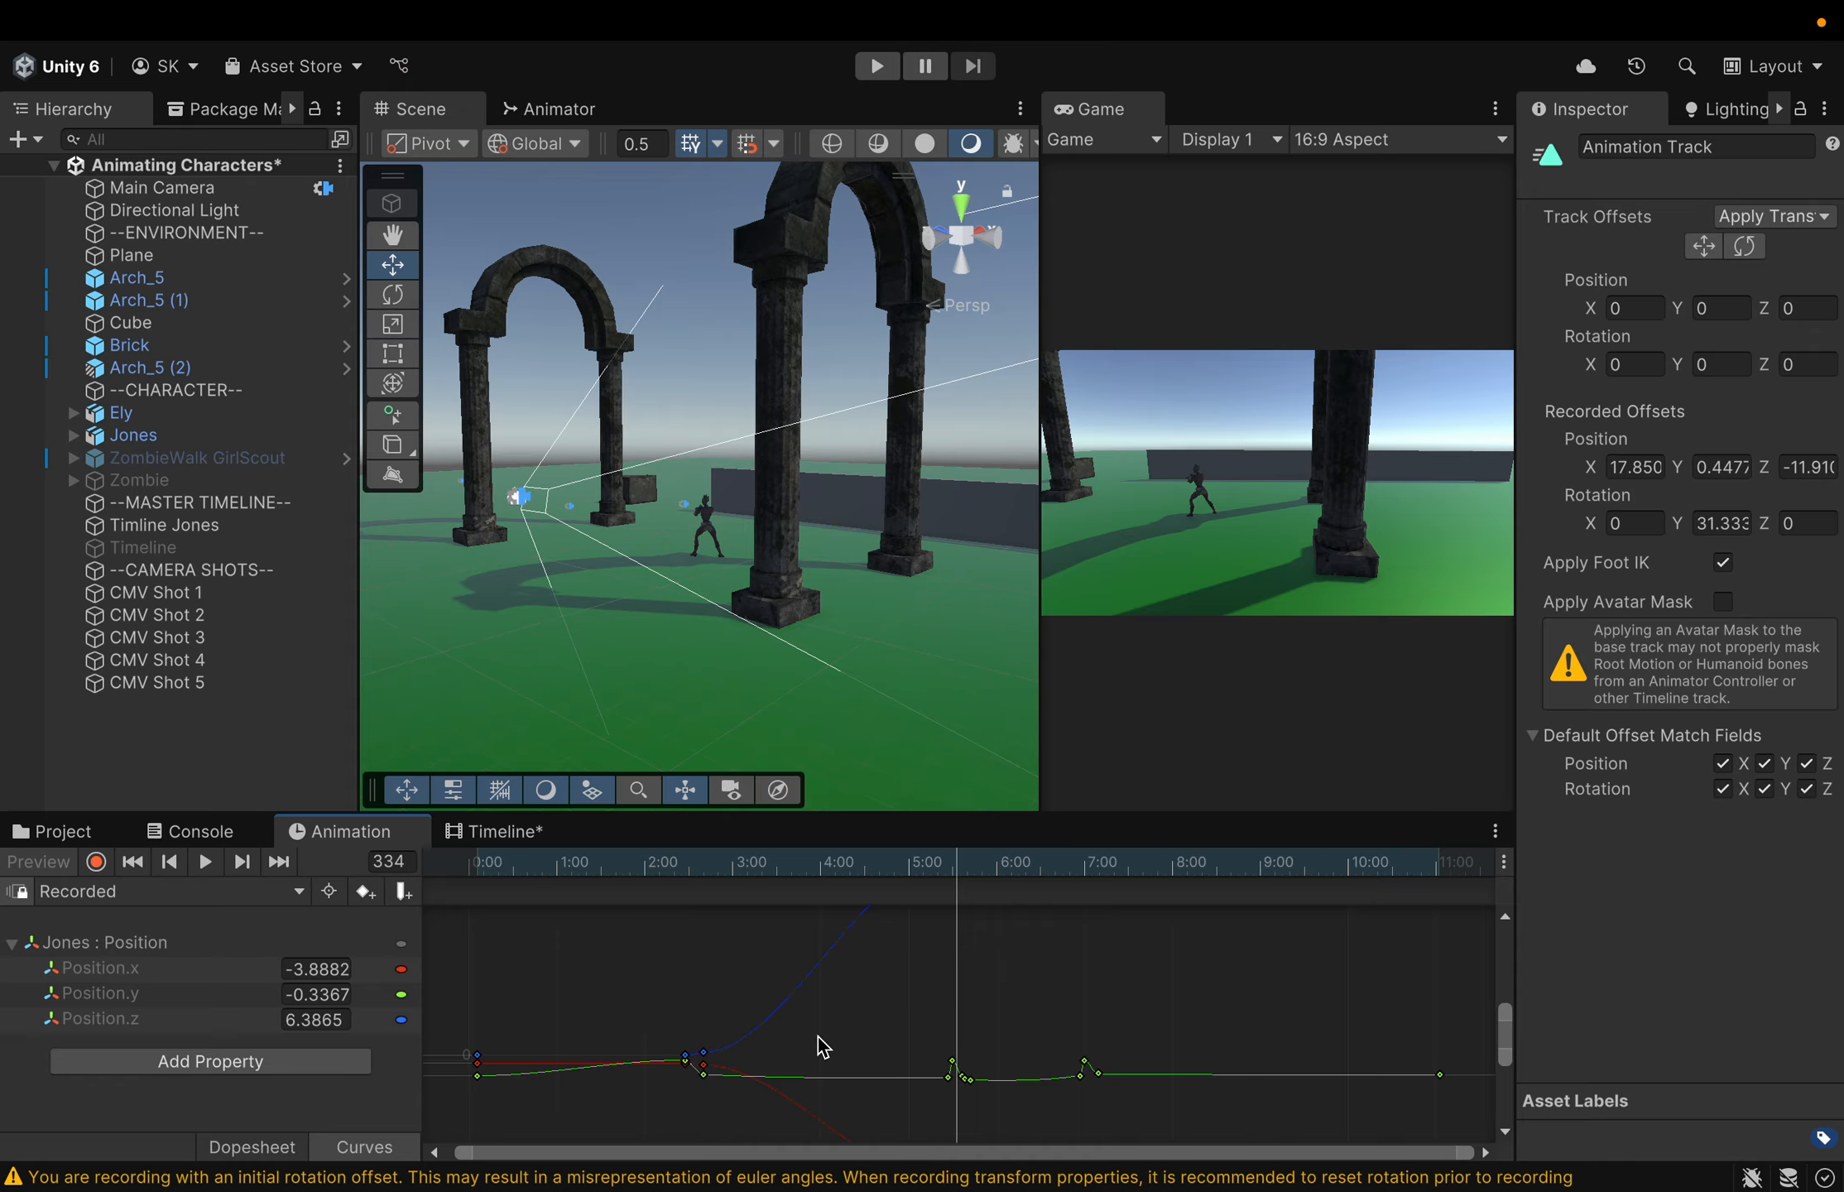
Flatten the spike in Jones's Position.y curve near 5:30 by lowering its key level with the neighbouring keys
{"action": "scroll", "coordinate": [857, 1044], "scroll_direction": "up", "scroll_amount": 3}
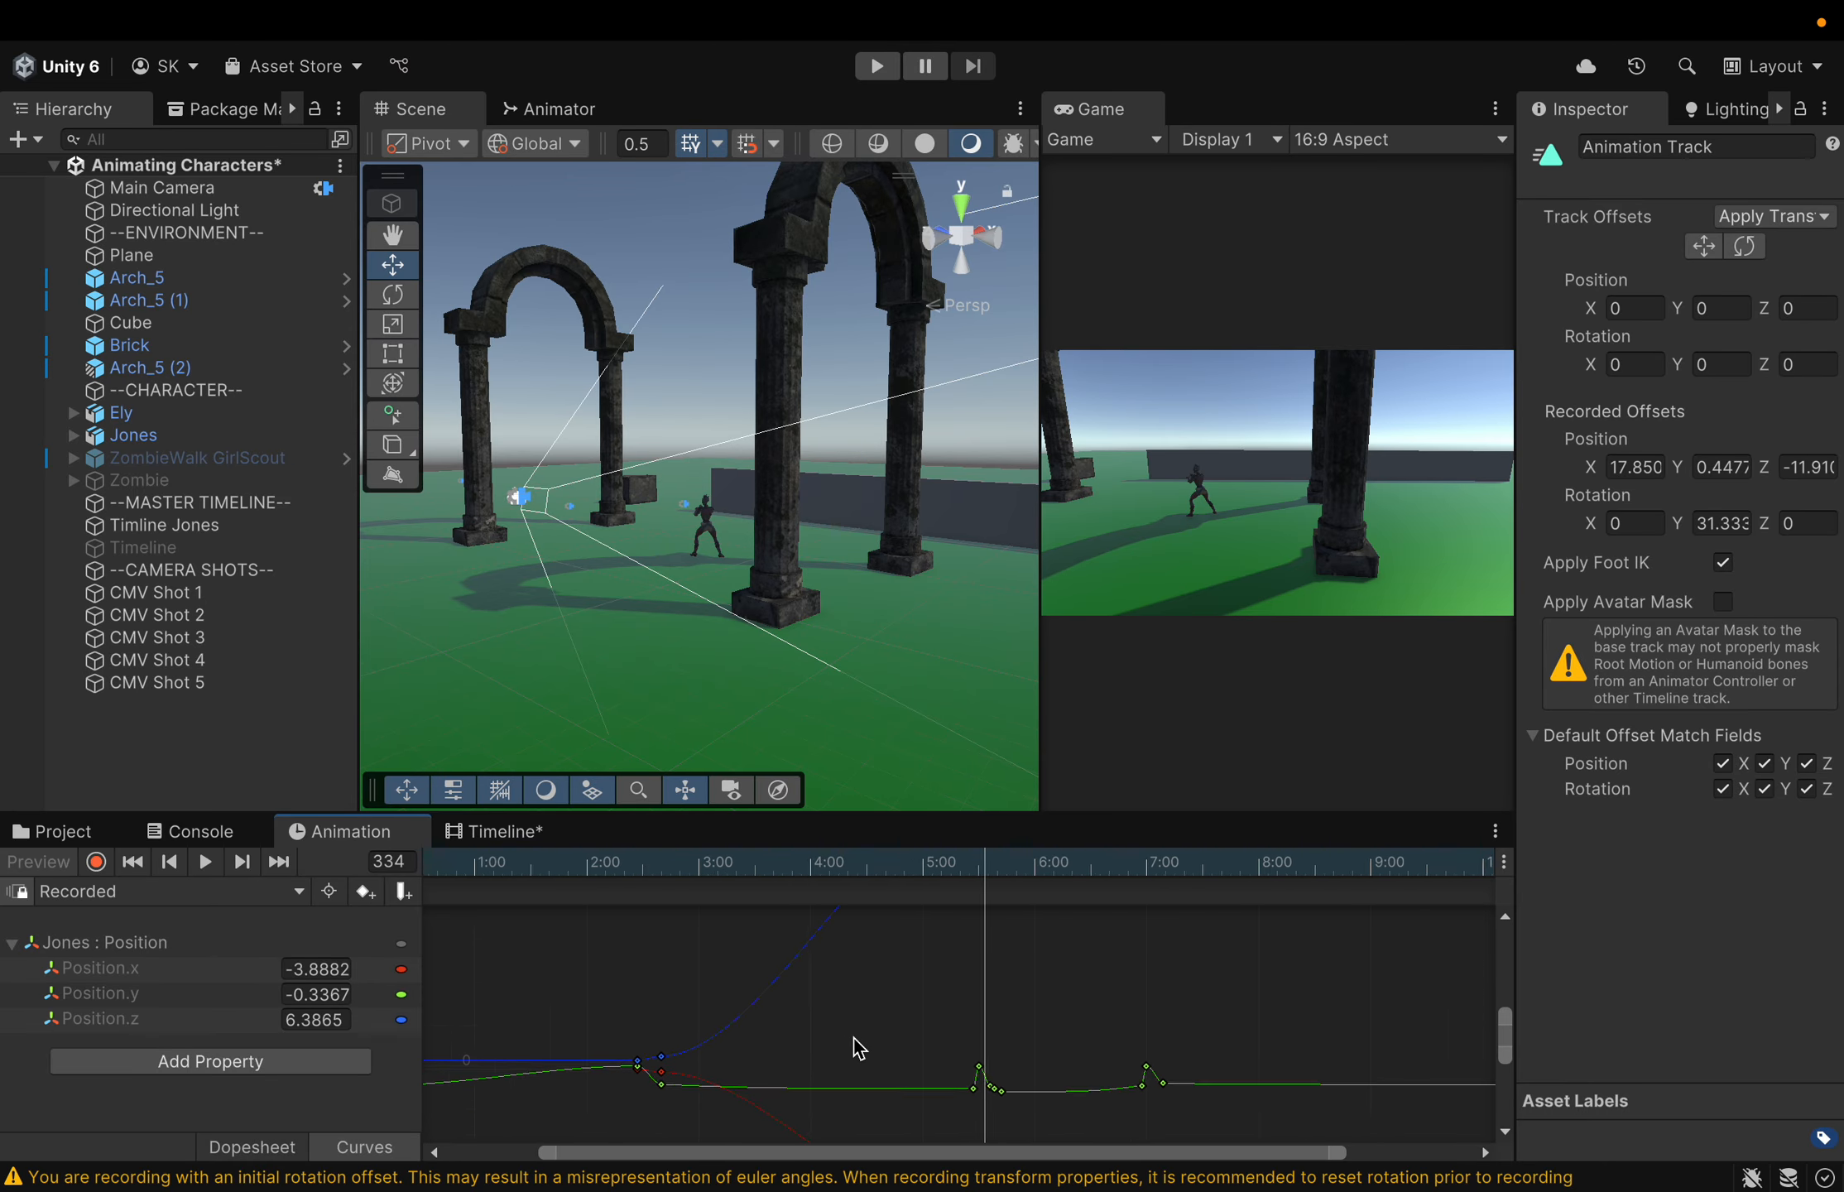
{"action": "scroll", "coordinate": [852, 1038], "scroll_direction": "up", "scroll_amount": 2}
{"action": "middle_click_drag", "start_coordinate": [852, 1039], "coordinate": [814, 978]}
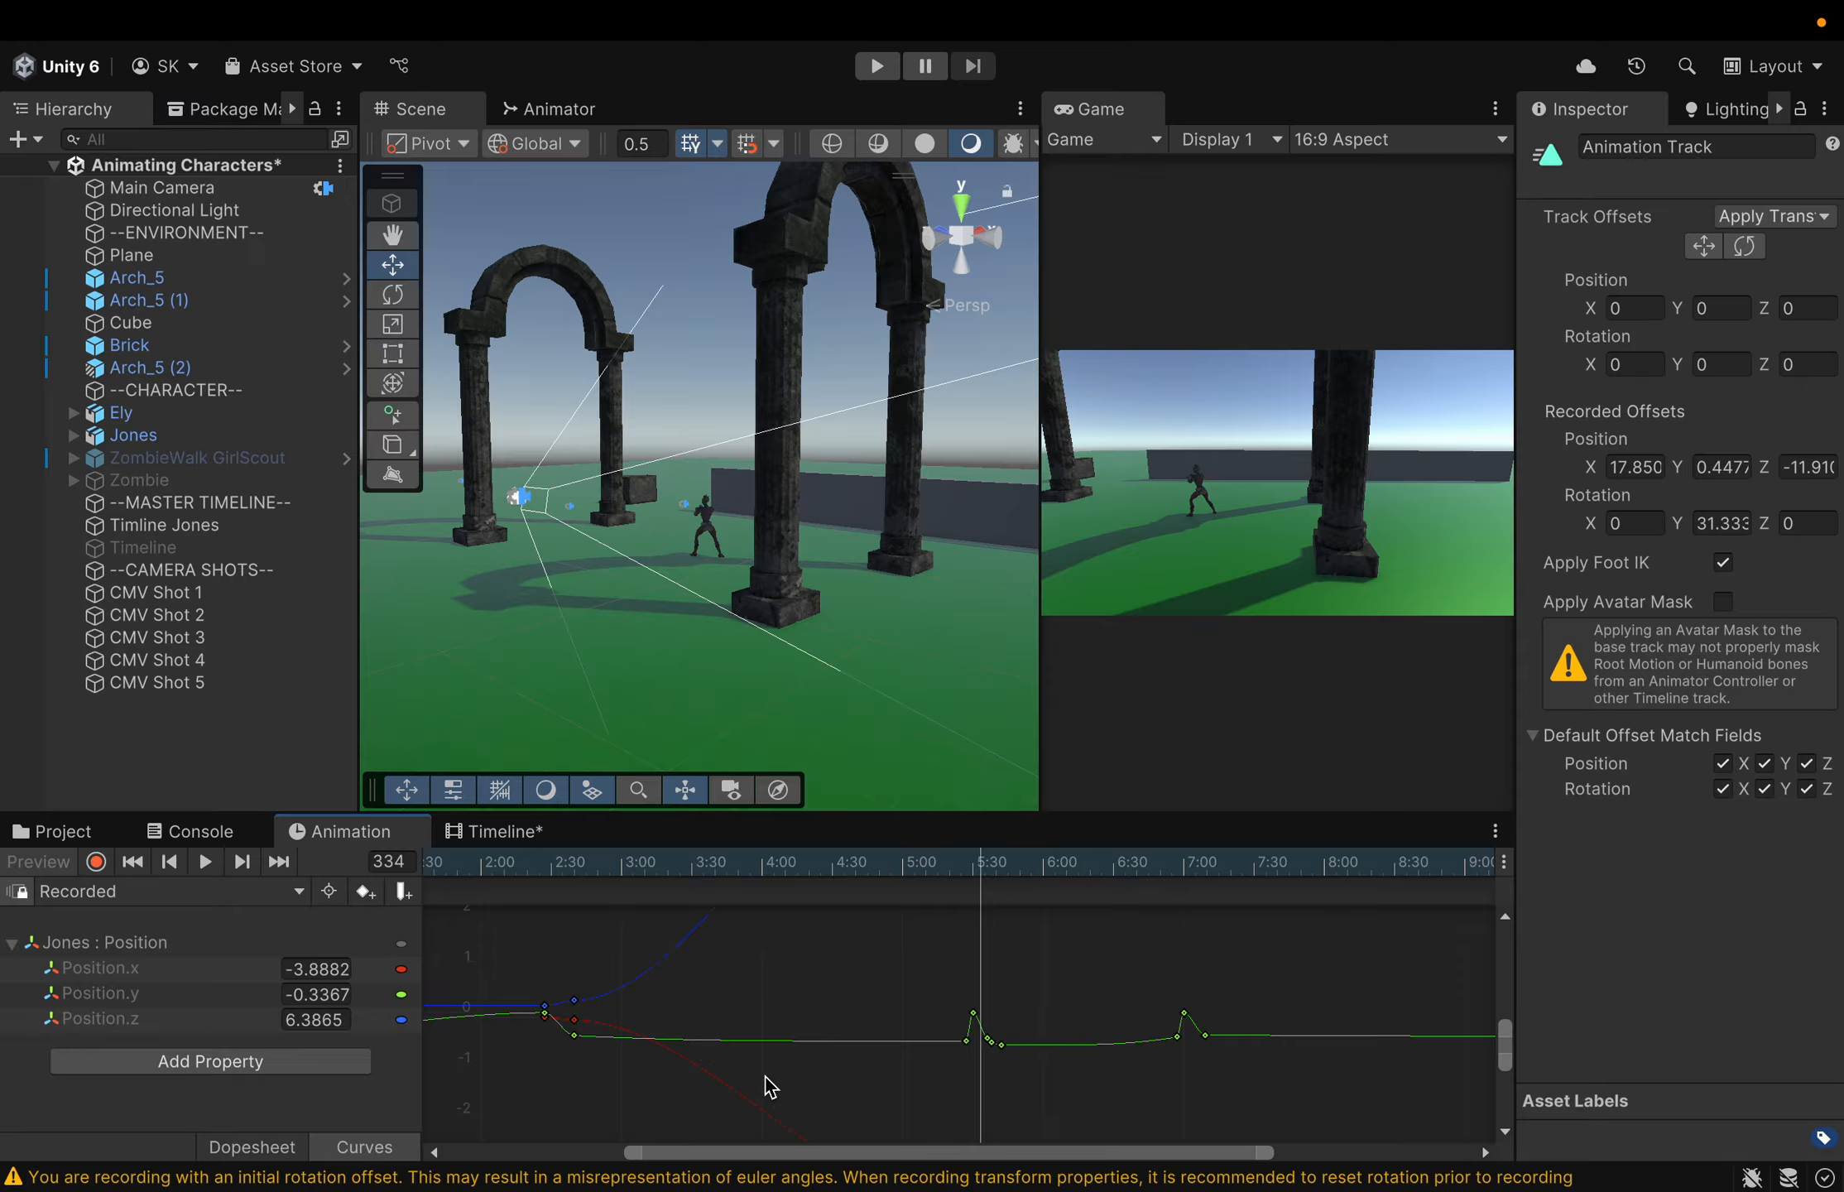
{"action": "left_click_drag", "start_coordinate": [975, 1025], "coordinate": [980, 1057]}
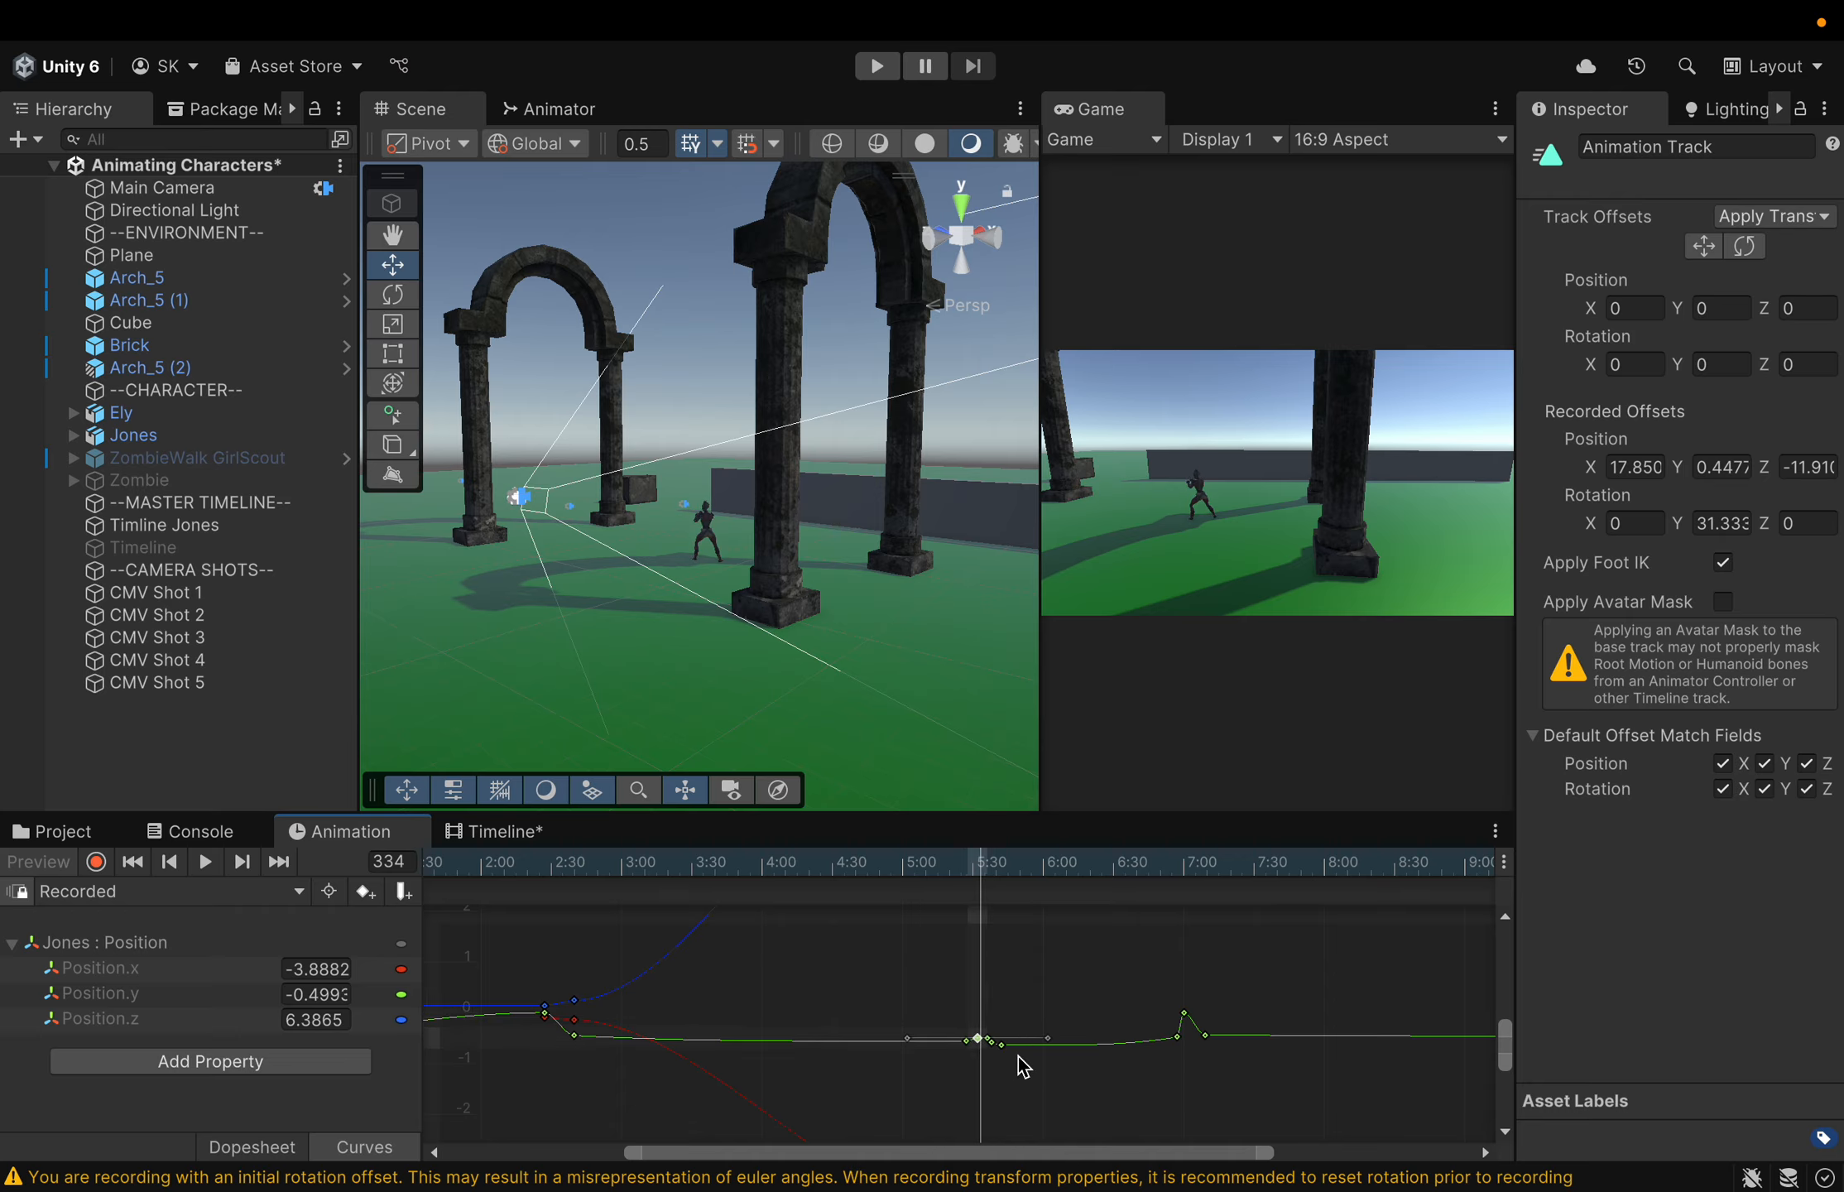
{"action": "key", "text": "f"}
{"action": "scroll", "coordinate": [1014, 1064], "scroll_direction": "up", "scroll_amount": 2}
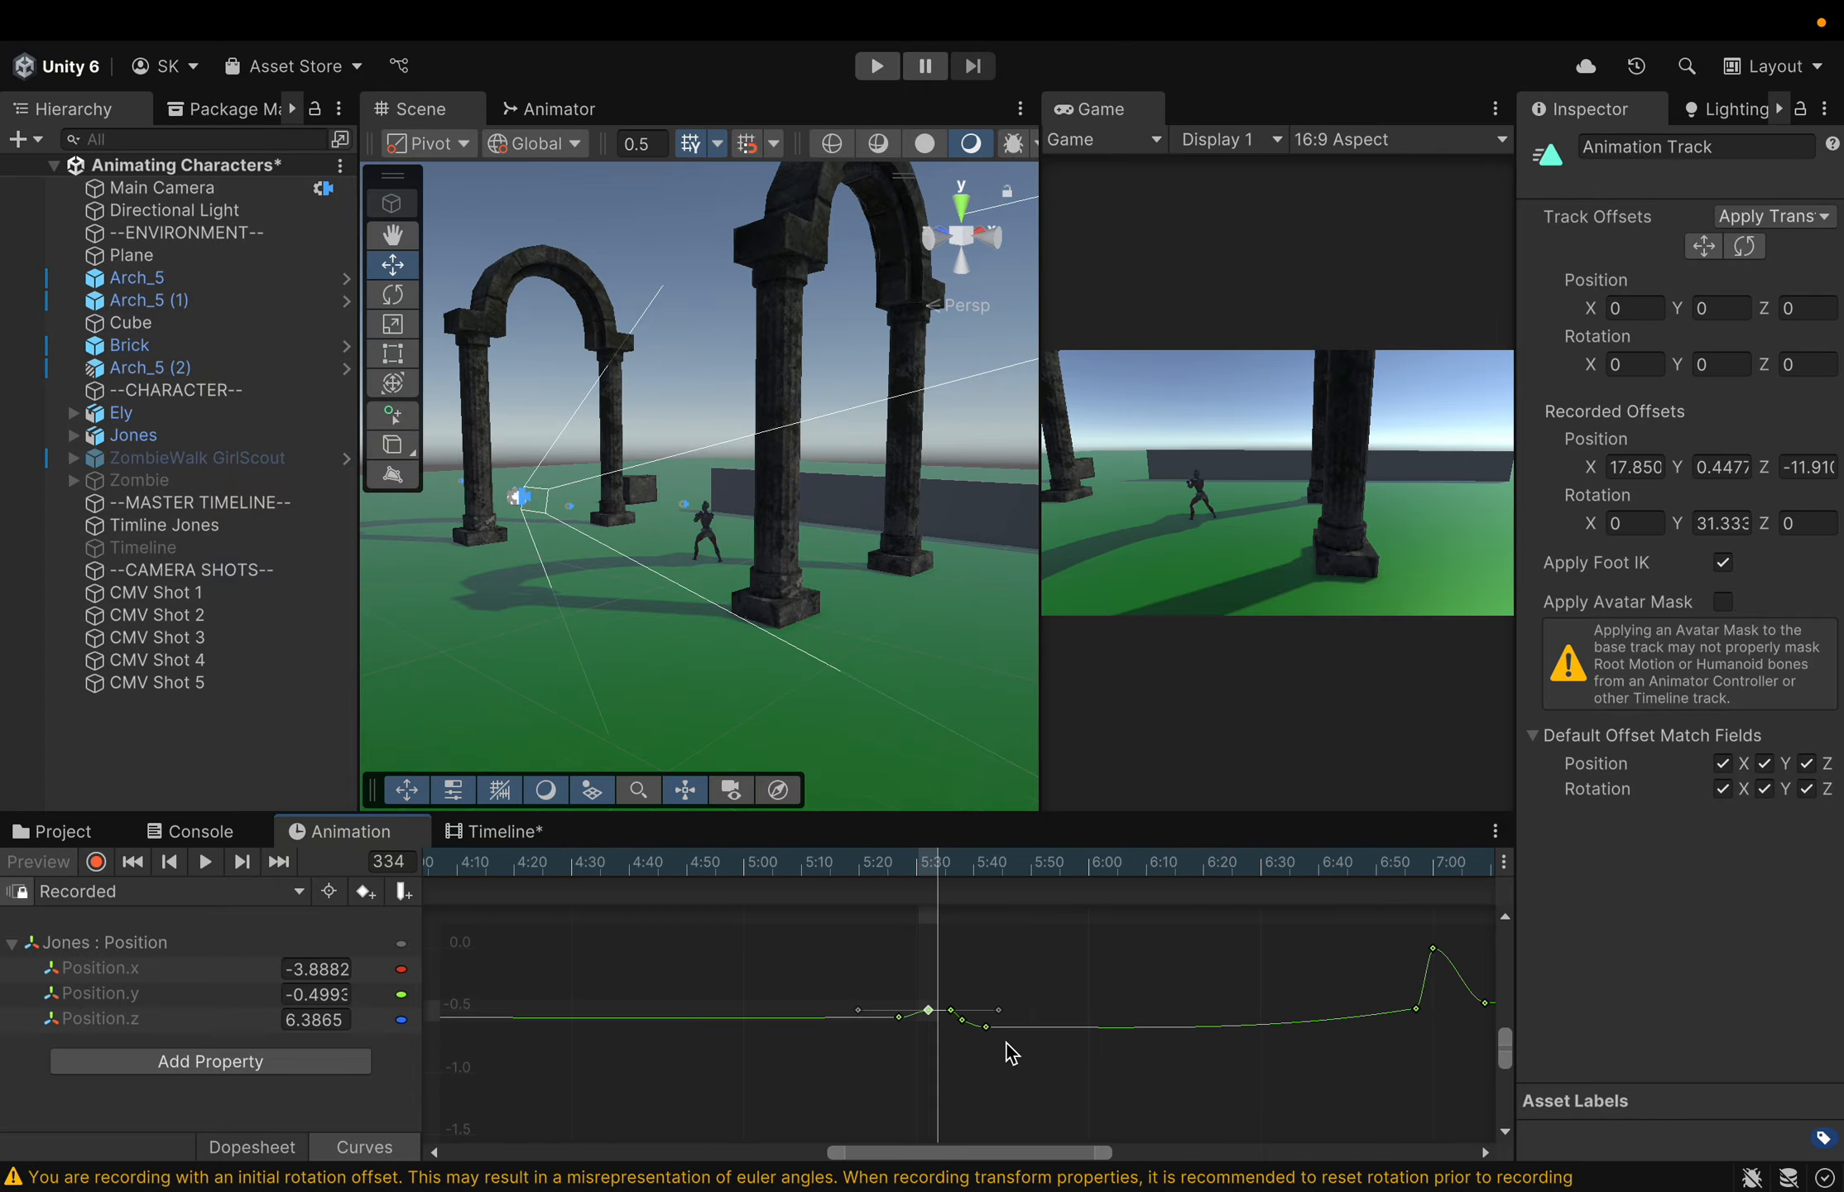
{"action": "left_click_drag", "start_coordinate": [990, 1031], "coordinate": [925, 1026]}
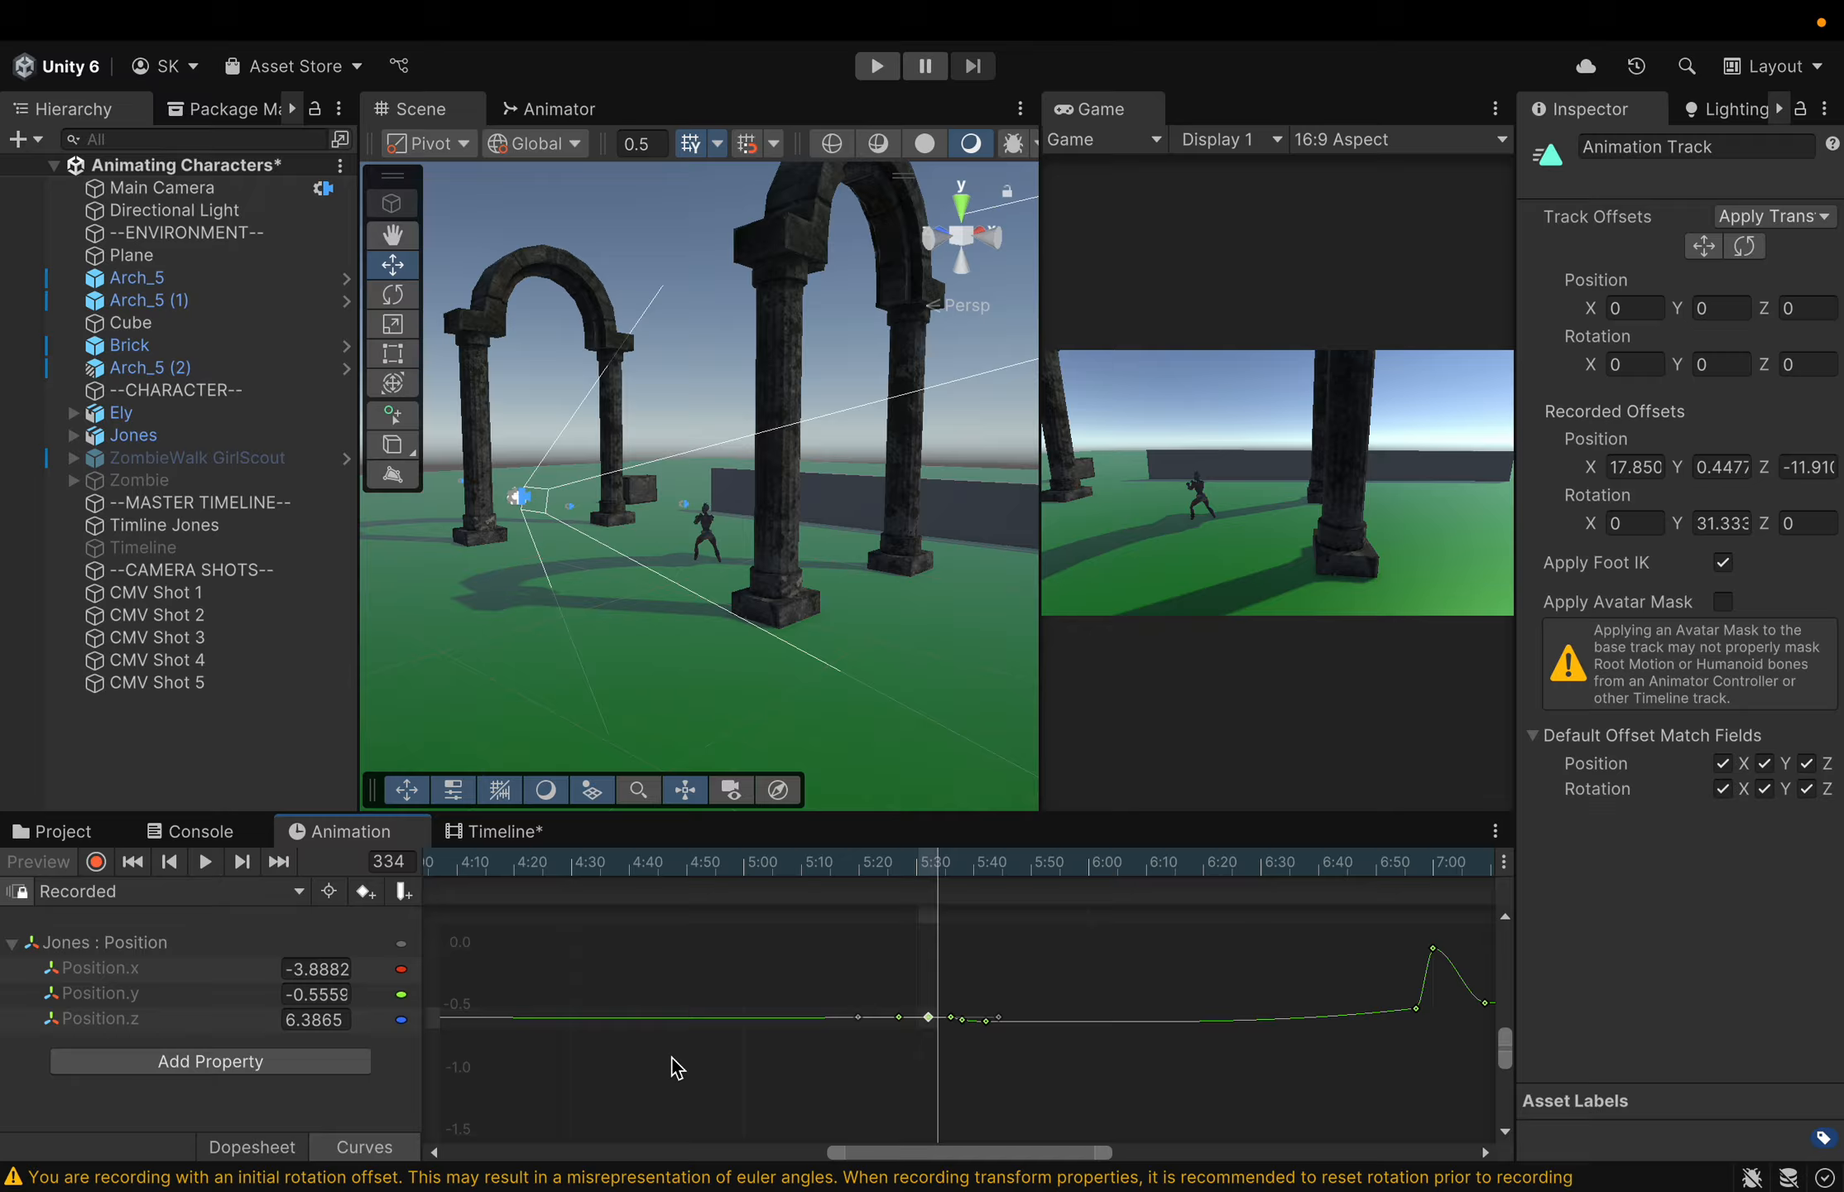
Lower the Position.y key near 7:00 to about -0.5 to flatten the spike, and review the motion up to frame 453
{"action": "middle_click_drag", "start_coordinate": [671, 1058], "coordinate": [172, 1091]}
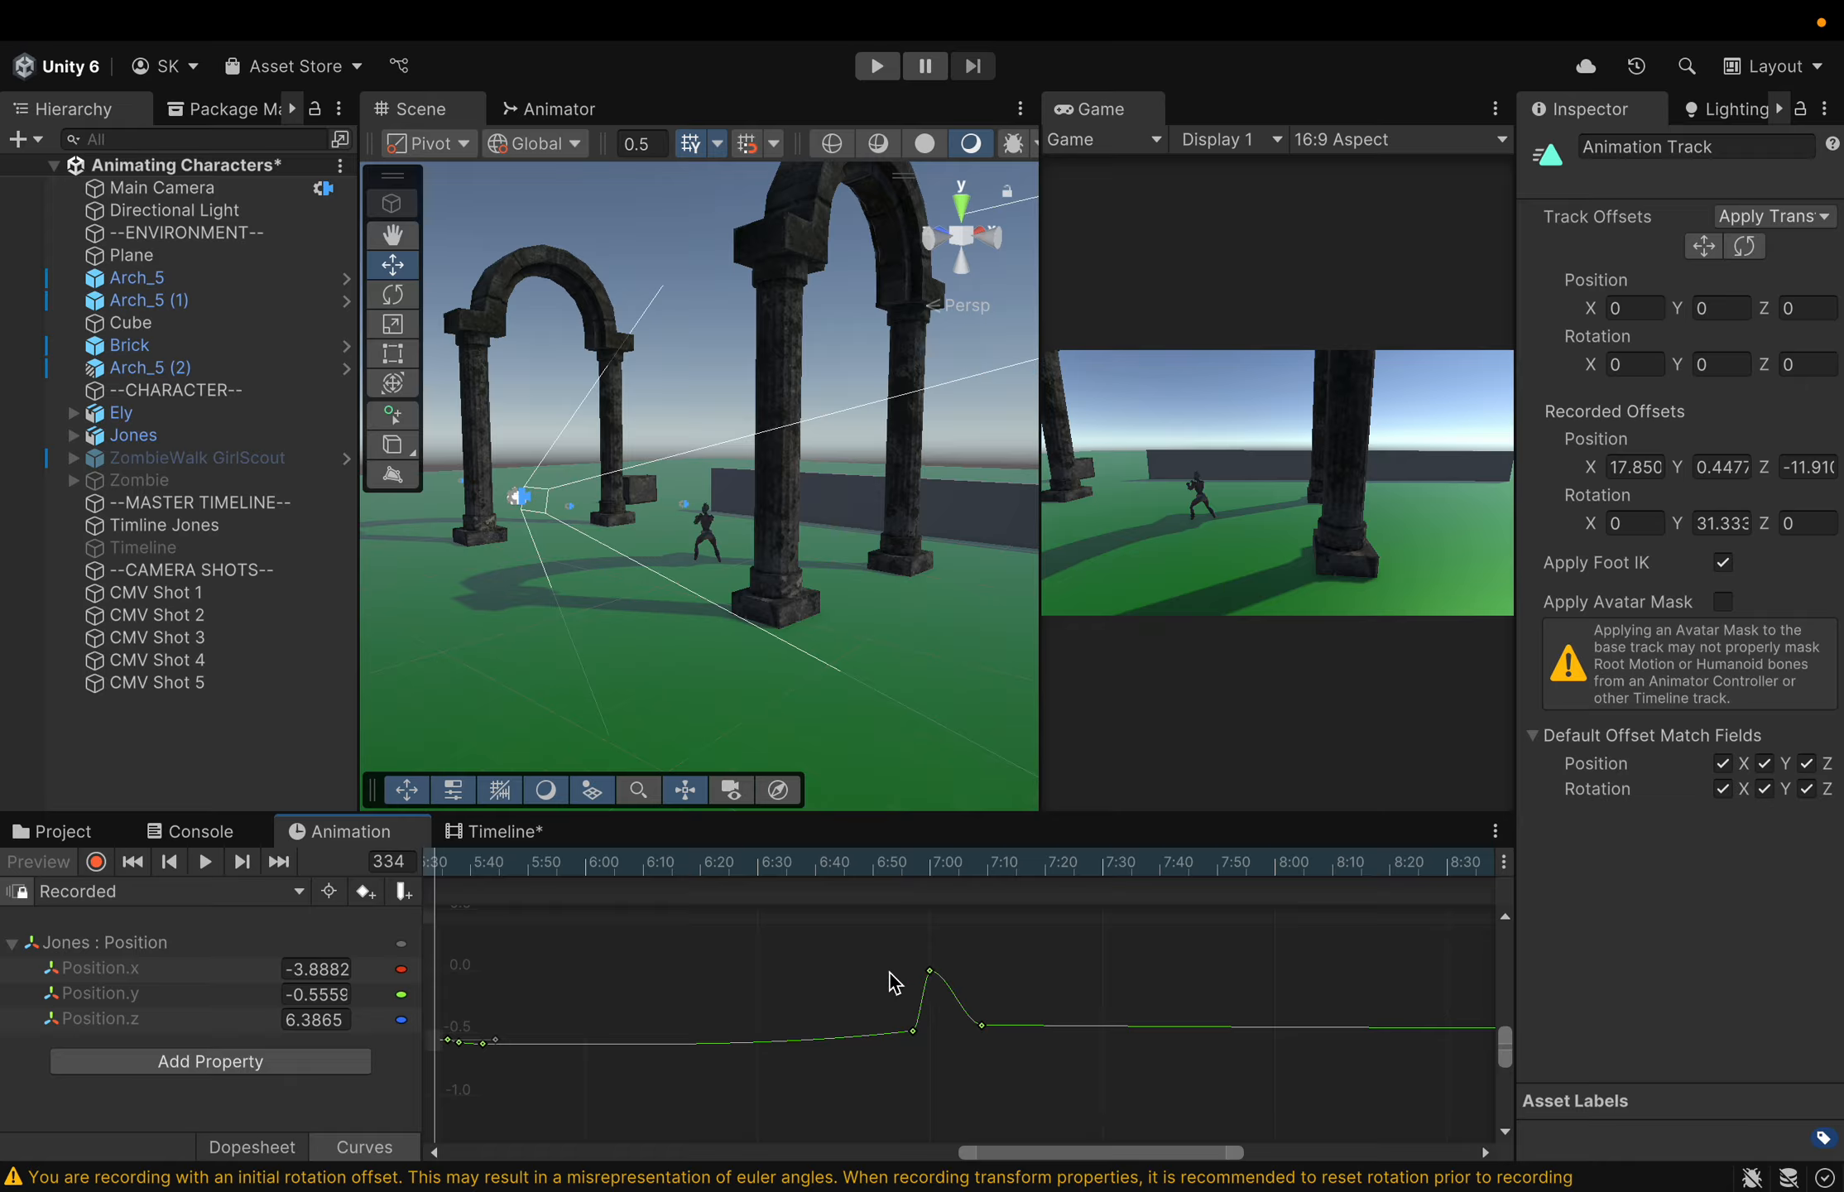
{"action": "left_click_drag", "start_coordinate": [443, 862], "coordinate": [871, 886]}
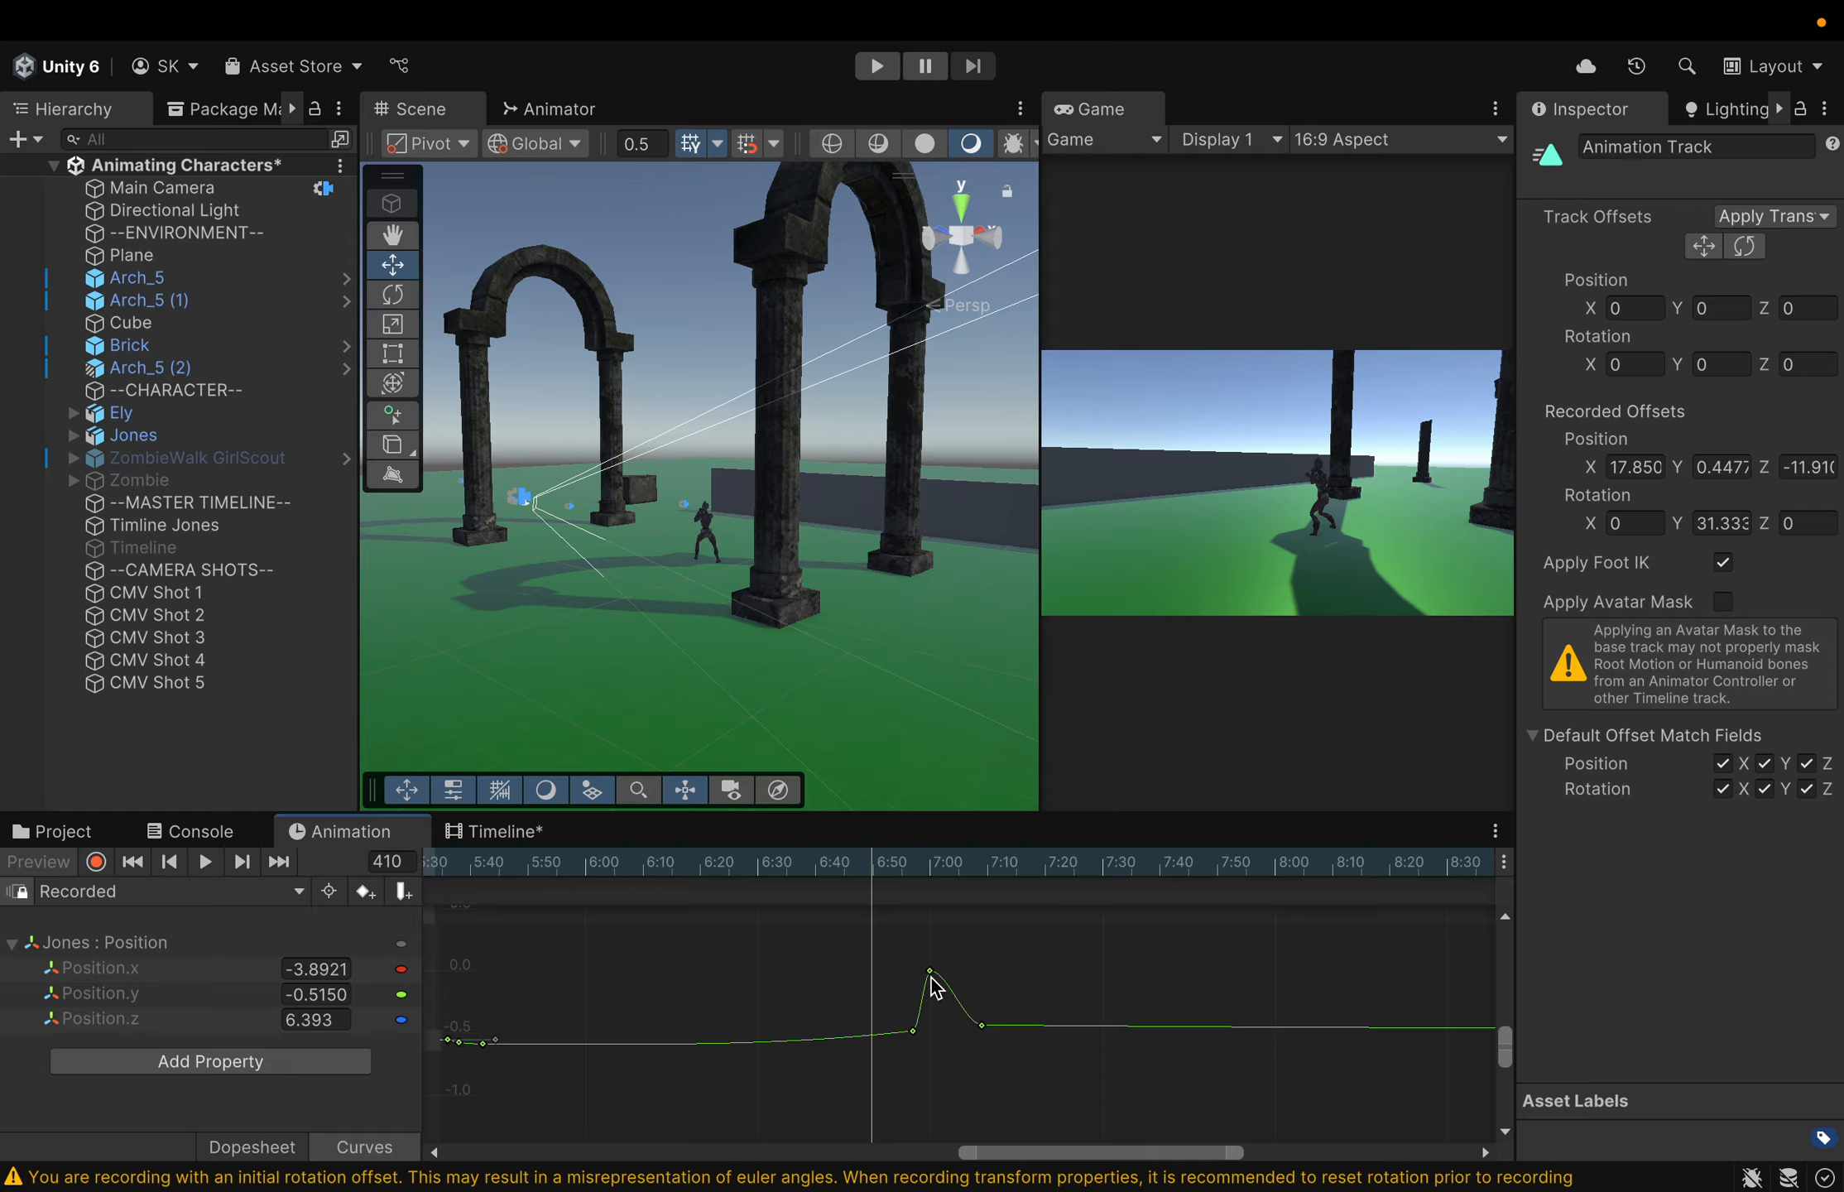
{"action": "left_click_drag", "start_coordinate": [931, 974], "coordinate": [959, 1042]}
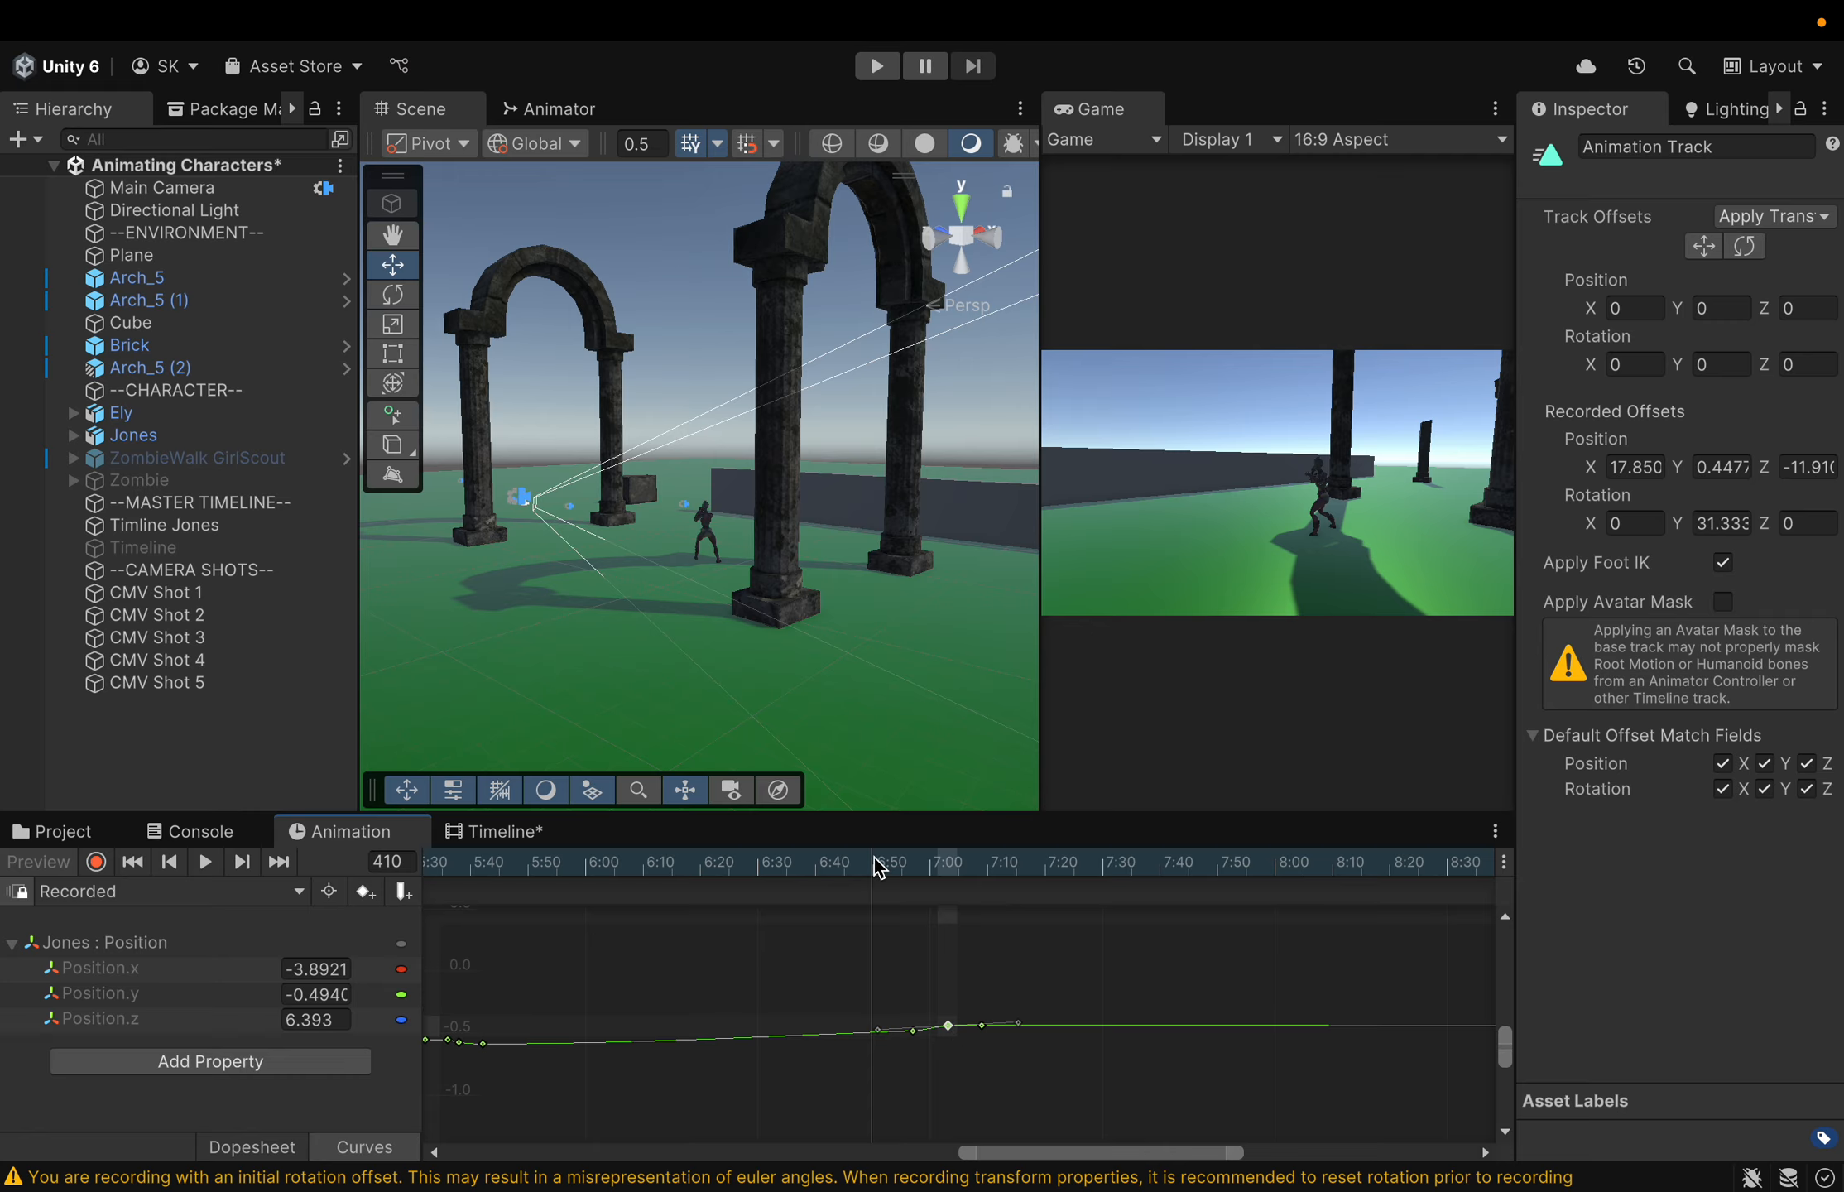
{"action": "mouse_move", "coordinate": [875, 858]}
{"action": "left_mouse_down"}
{"action": "mouse_move", "coordinate": [1051, 880]}
{"action": "mouse_move", "coordinate": [871, 868]}
{"action": "left_mouse_up"}
{"action": "mouse_move", "coordinate": [917, 1041]}
{"action": "left_mouse_down"}
{"action": "mouse_move", "coordinate": [983, 1035]}
{"action": "mouse_move", "coordinate": [950, 1029]}
{"action": "left_mouse_up"}
{"action": "left_click_drag", "start_coordinate": [876, 866], "coordinate": [1120, 882]}
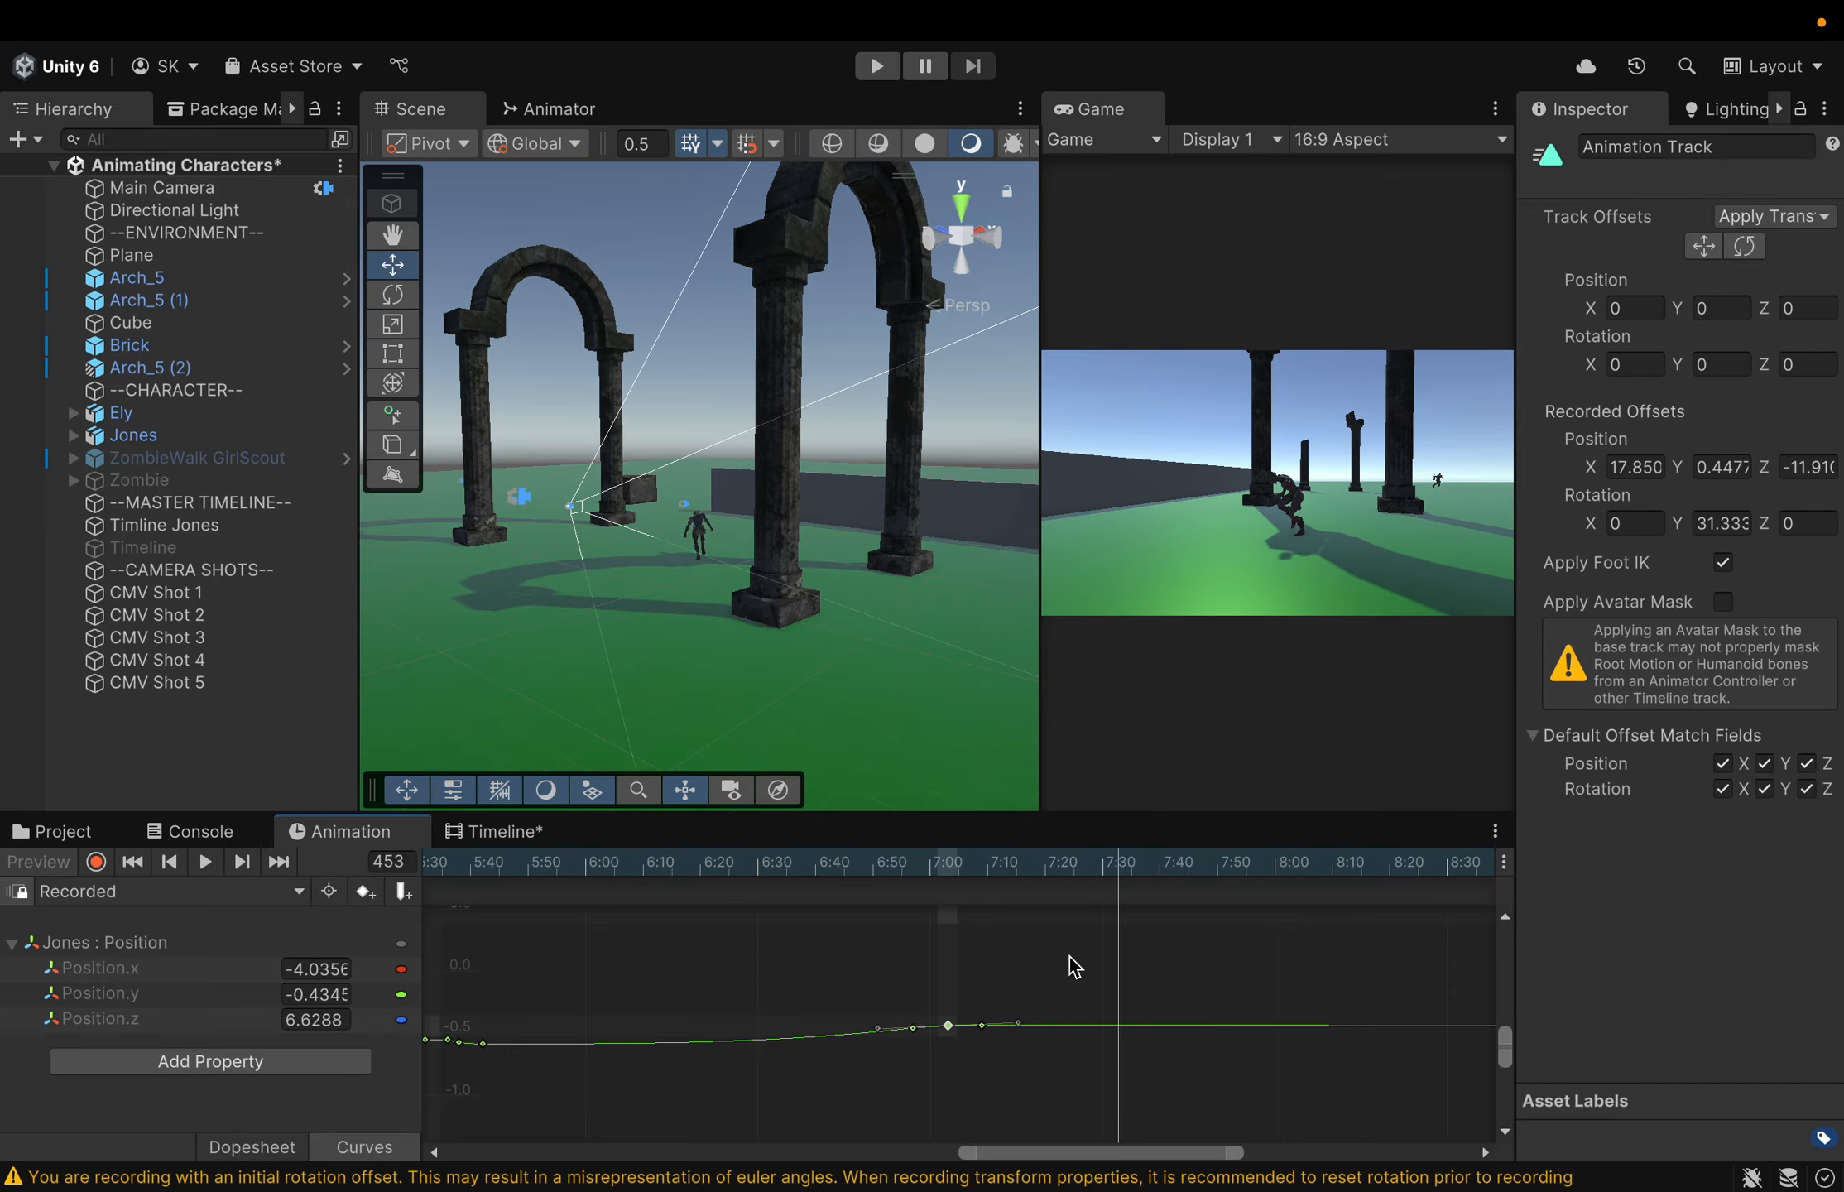
{"action": "scroll", "coordinate": [1076, 968], "scroll_direction": "right", "scroll_amount": 15}
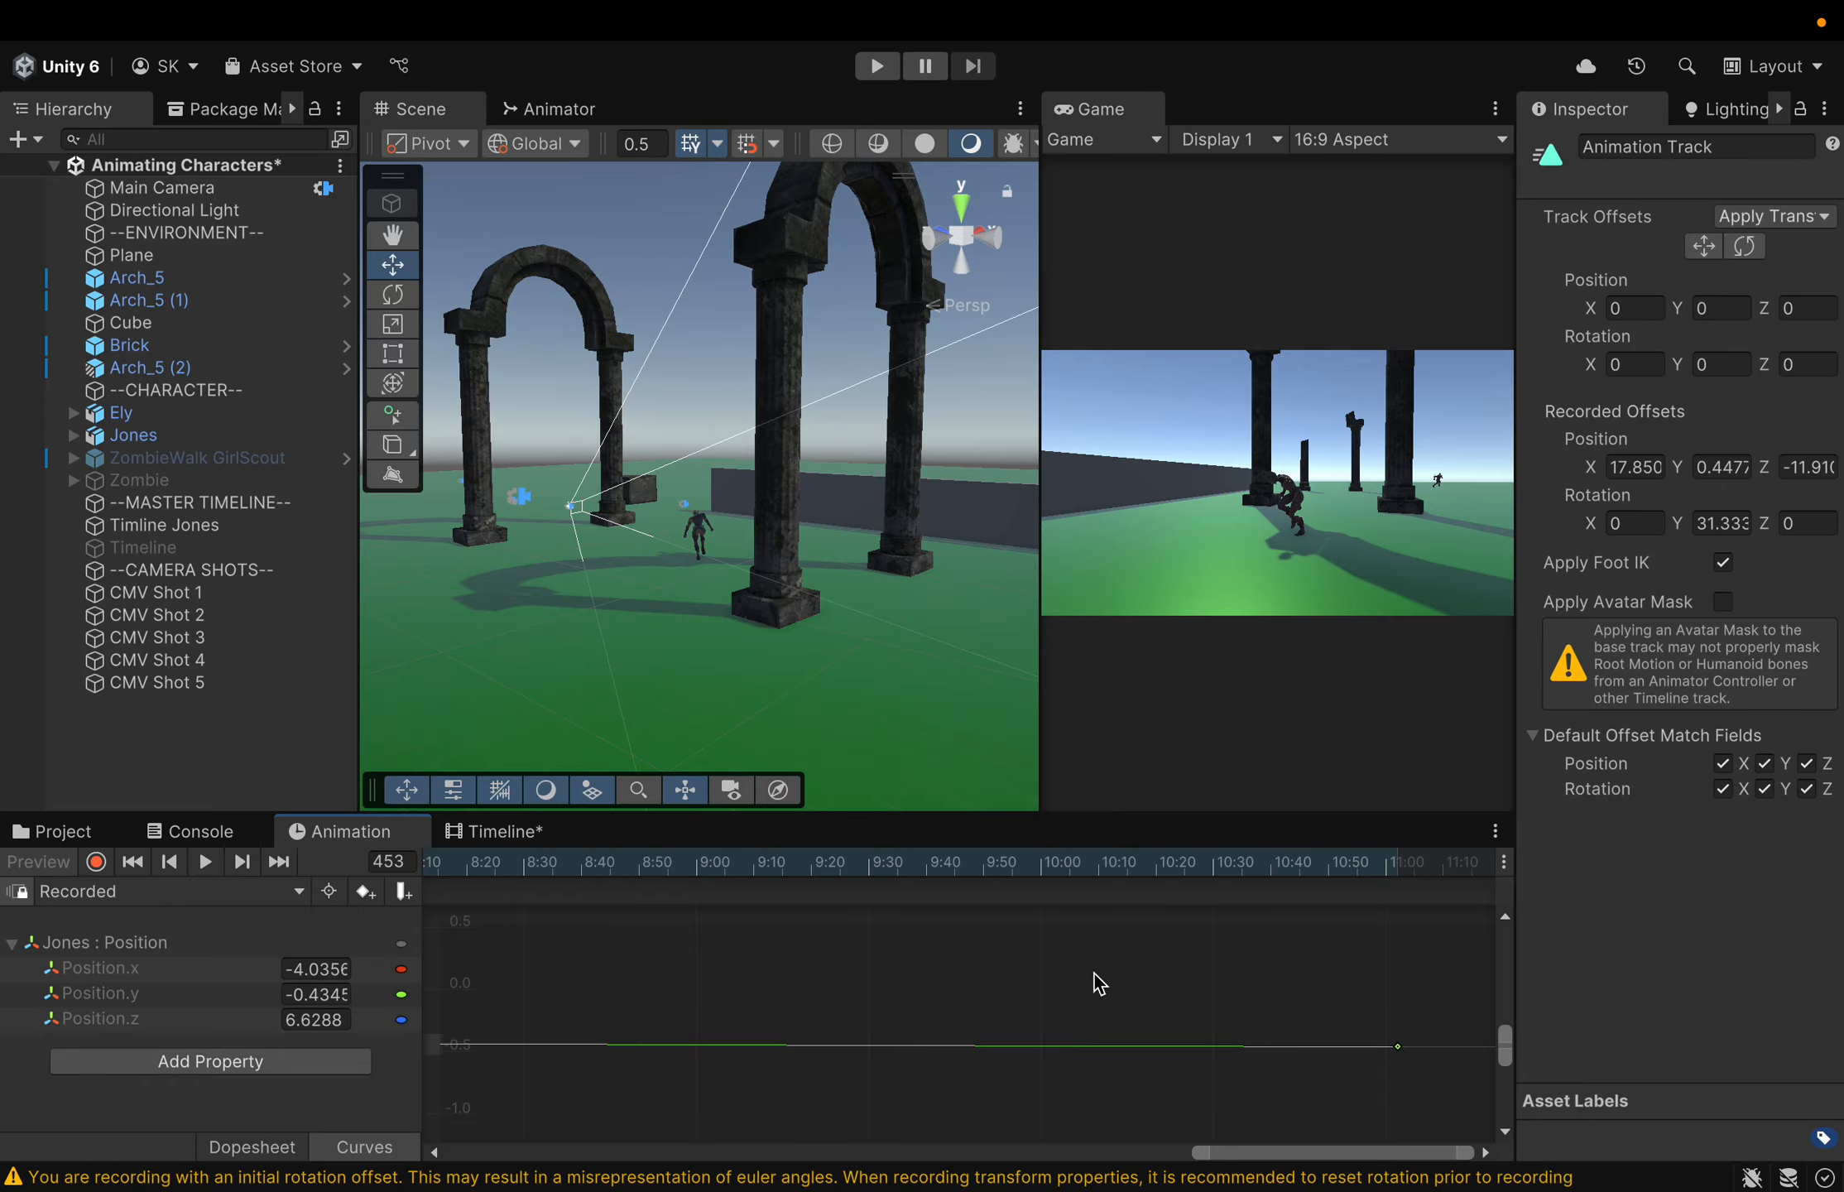
Raise the Position.y key near 2:40 to about -0.1 to level out the dip in Jones's height curve
{"action": "scroll", "coordinate": [1099, 983], "scroll_direction": "left", "scroll_amount": 10}
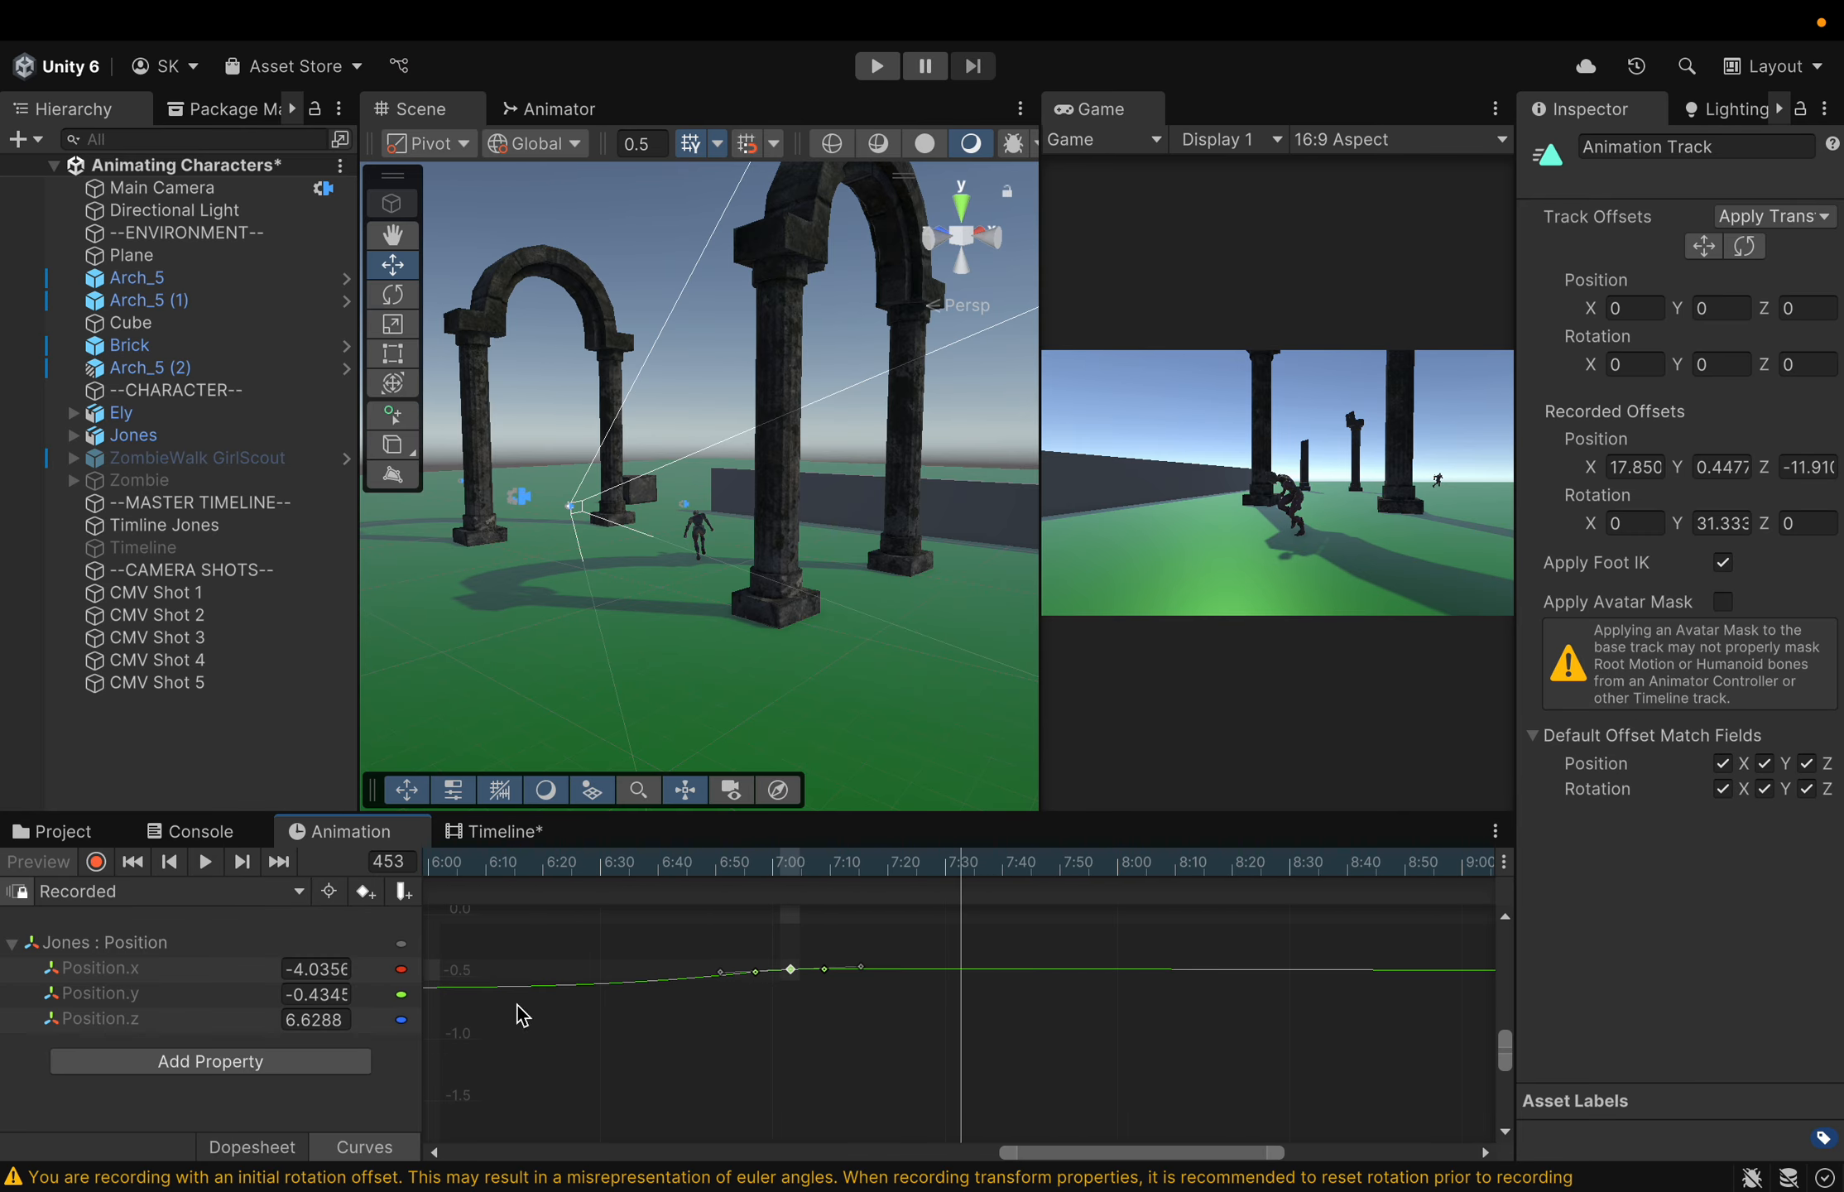
{"action": "scroll", "coordinate": [522, 1015], "scroll_direction": "left", "scroll_amount": 12}
{"action": "scroll", "coordinate": [602, 994], "scroll_direction": "left", "scroll_amount": 7}
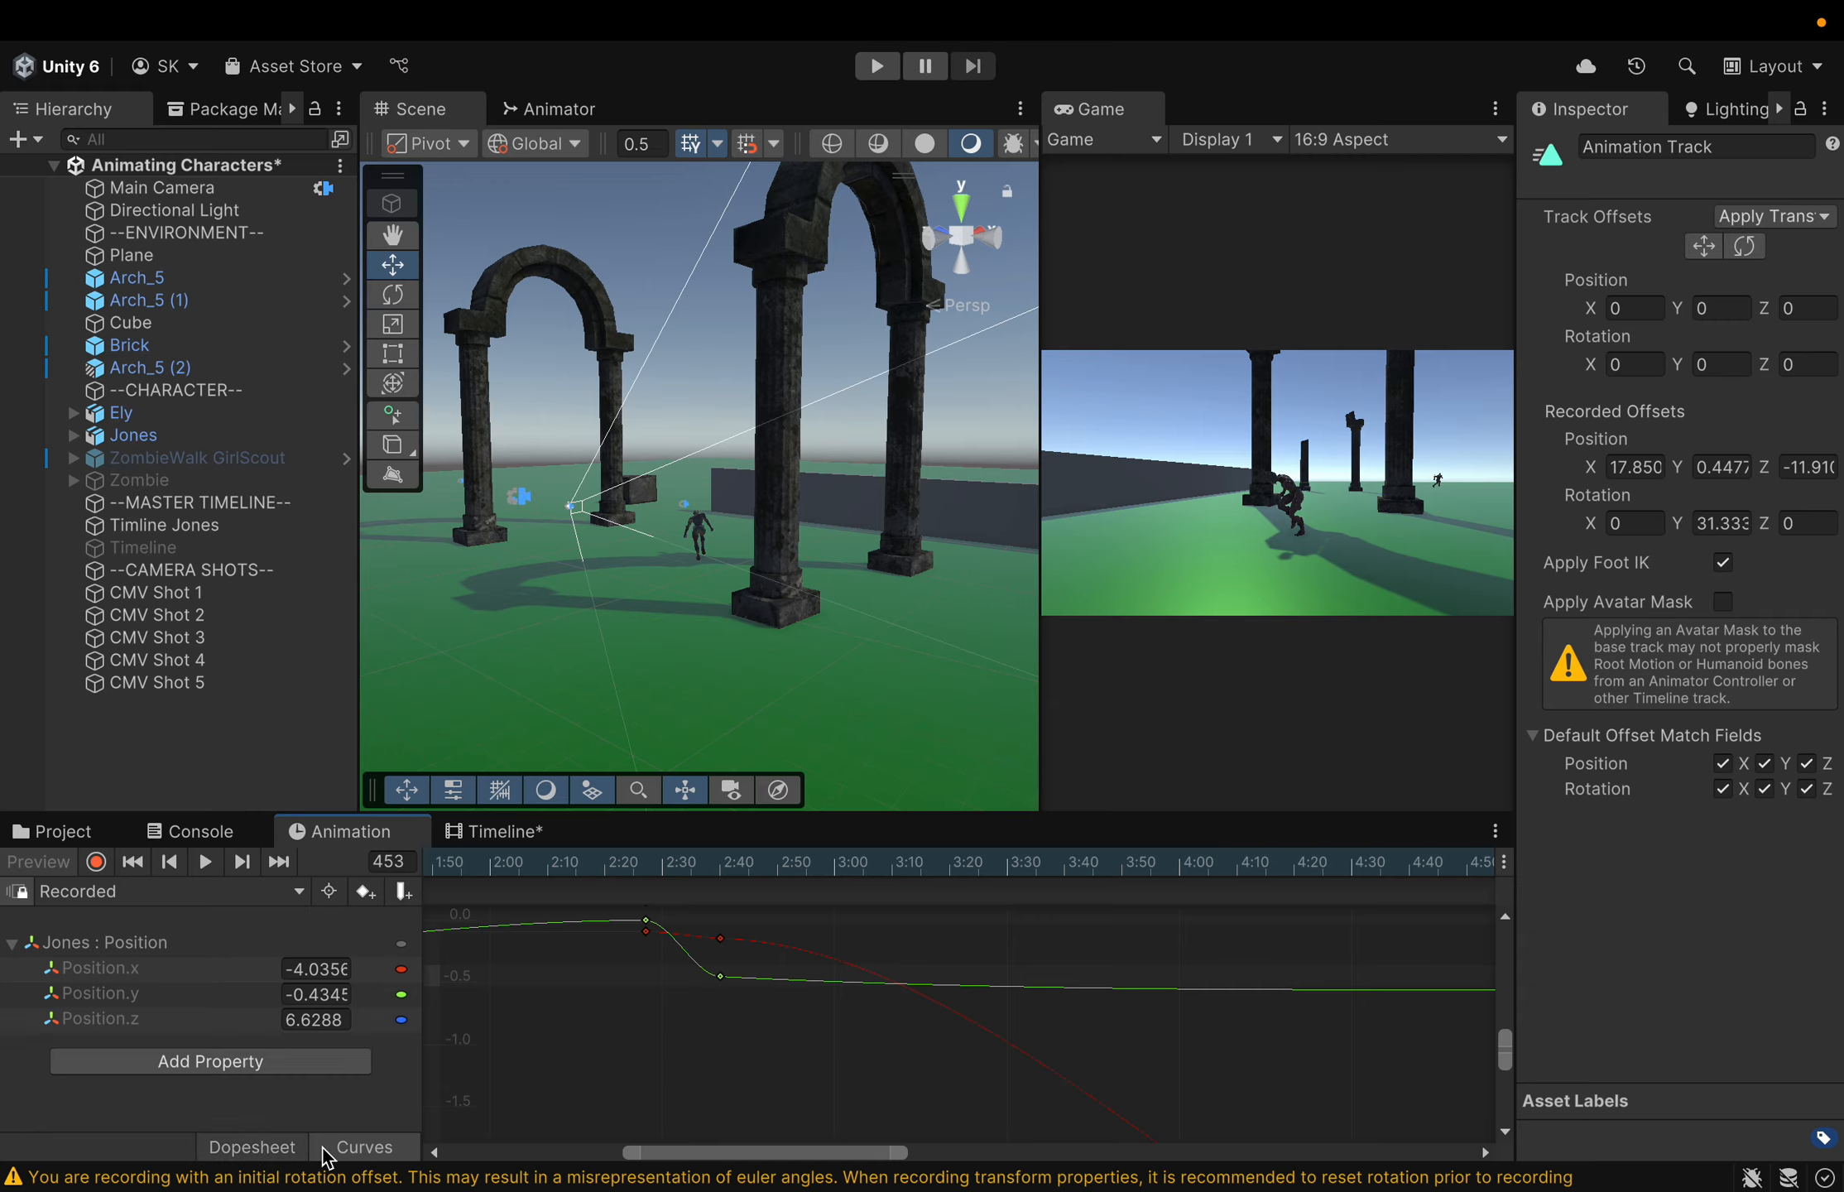
{"action": "middle_click_drag", "start_coordinate": [511, 1087], "coordinate": [652, 1141]}
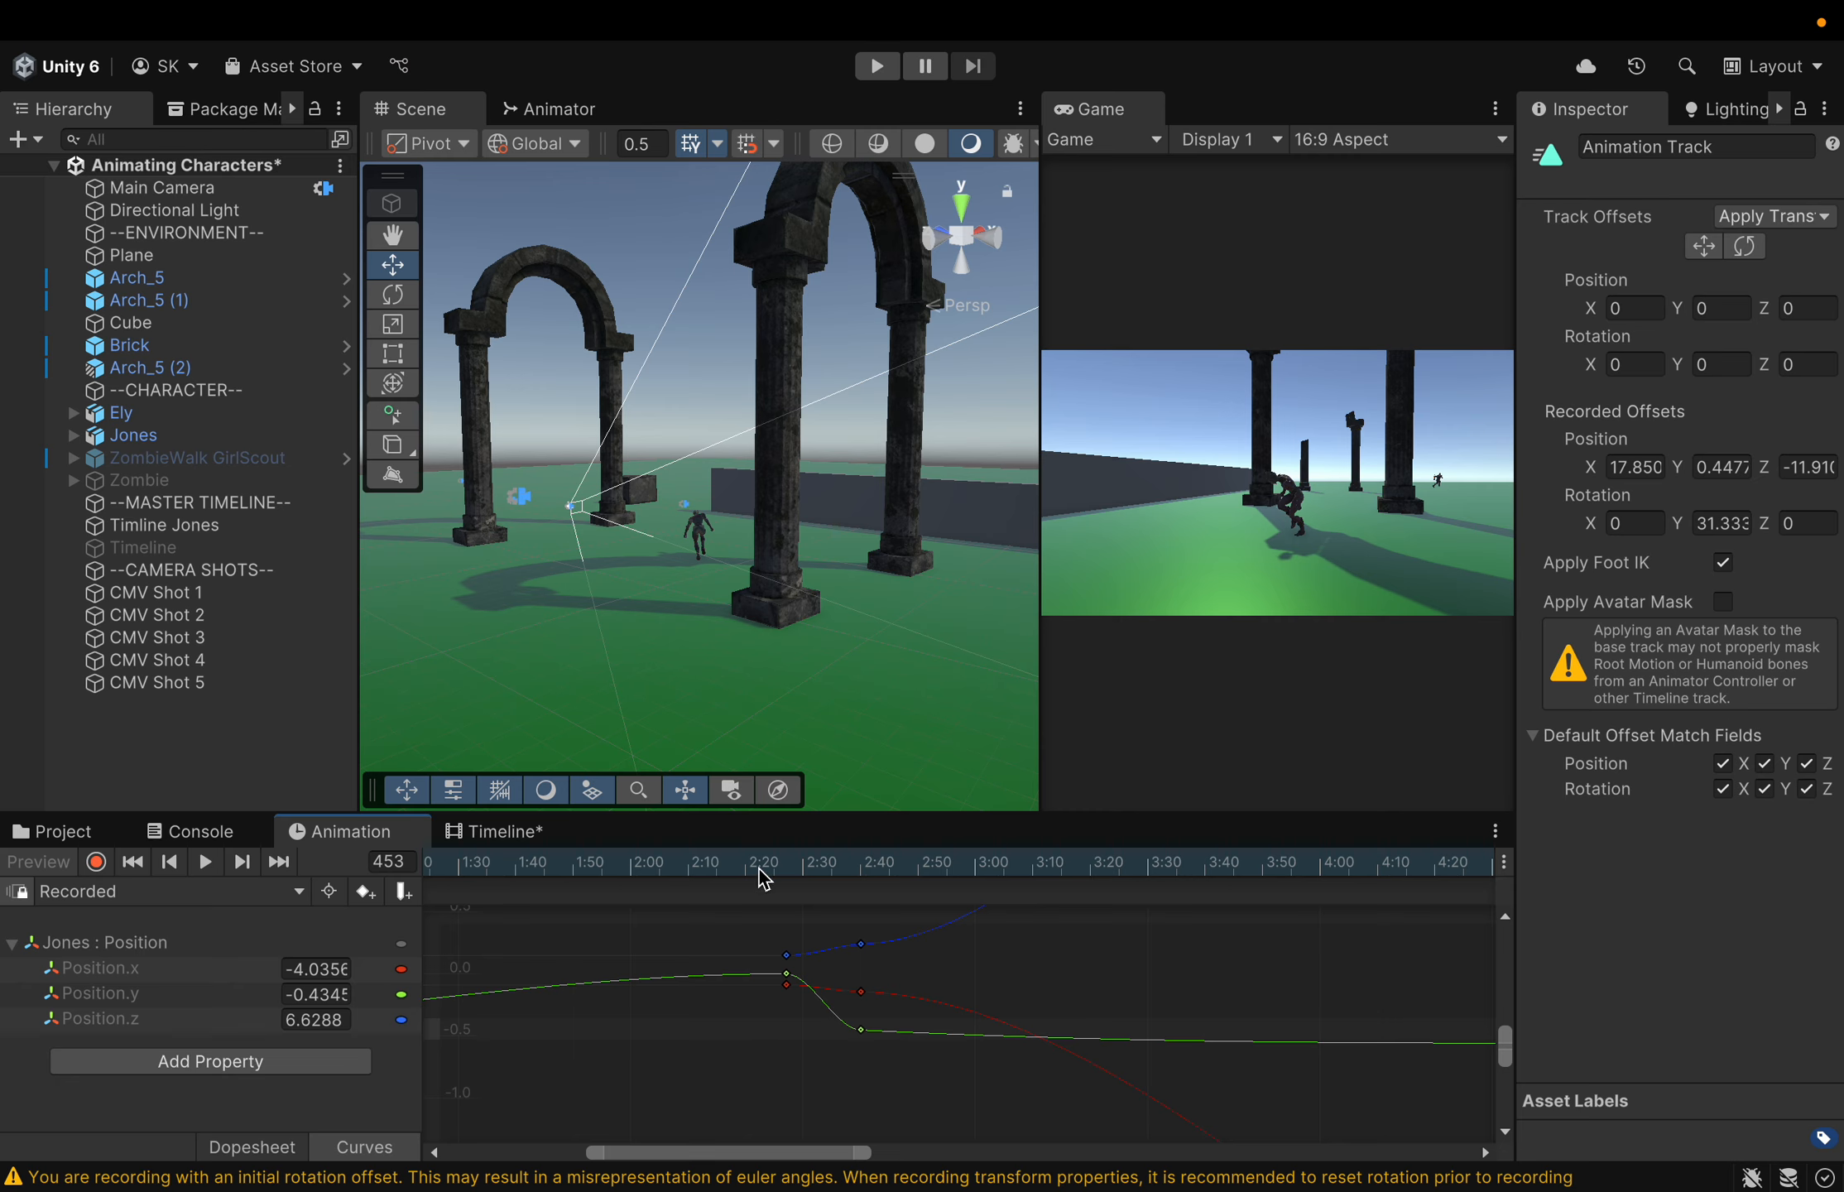
{"action": "mouse_move", "coordinate": [821, 876]}
{"action": "left_mouse_down"}
{"action": "mouse_move", "coordinate": [766, 883]}
{"action": "mouse_move", "coordinate": [846, 884]}
{"action": "mouse_move", "coordinate": [797, 881]}
{"action": "mouse_move", "coordinate": [830, 889]}
{"action": "mouse_move", "coordinate": [799, 895]}
{"action": "left_mouse_up"}
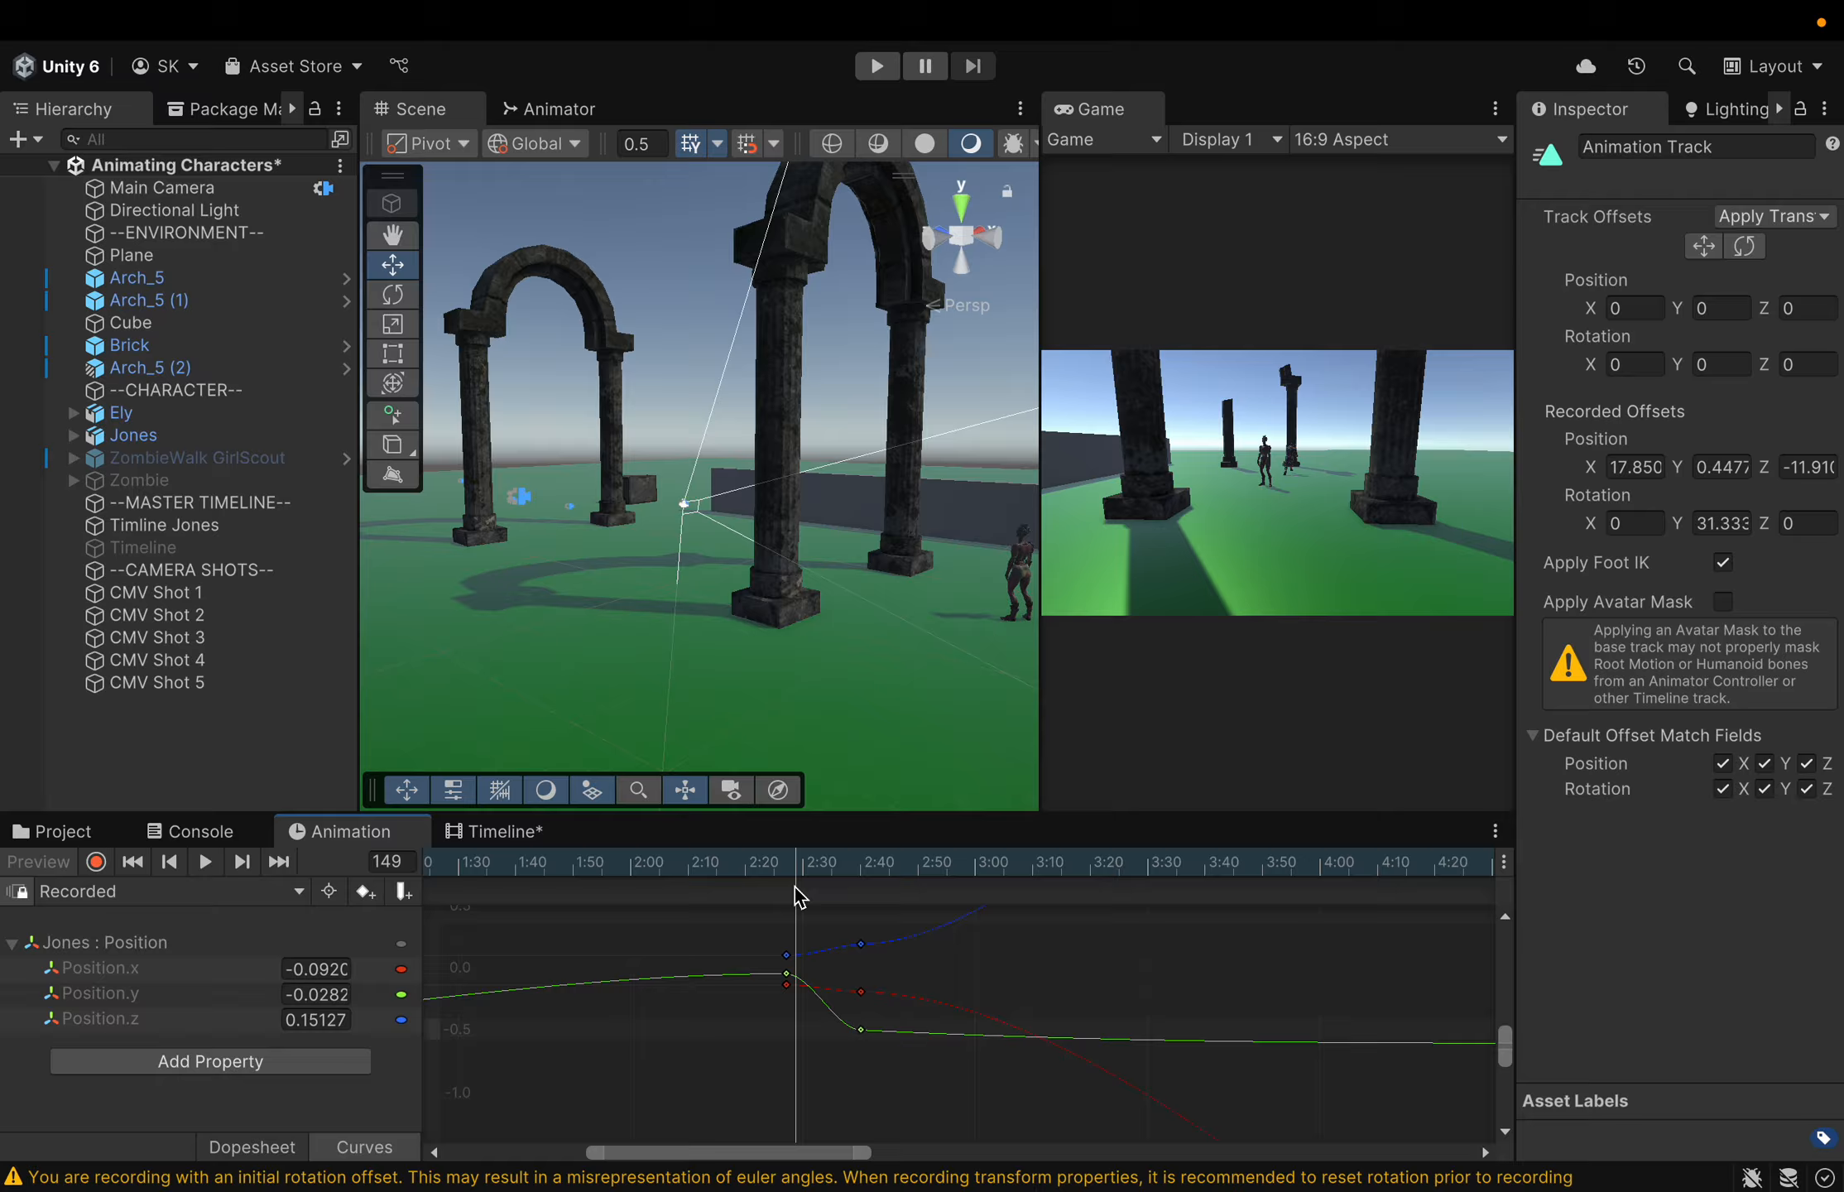
{"action": "left_click", "coordinate": [860, 1032]}
{"action": "left_click_drag", "start_coordinate": [792, 1029], "coordinate": [879, 984]}
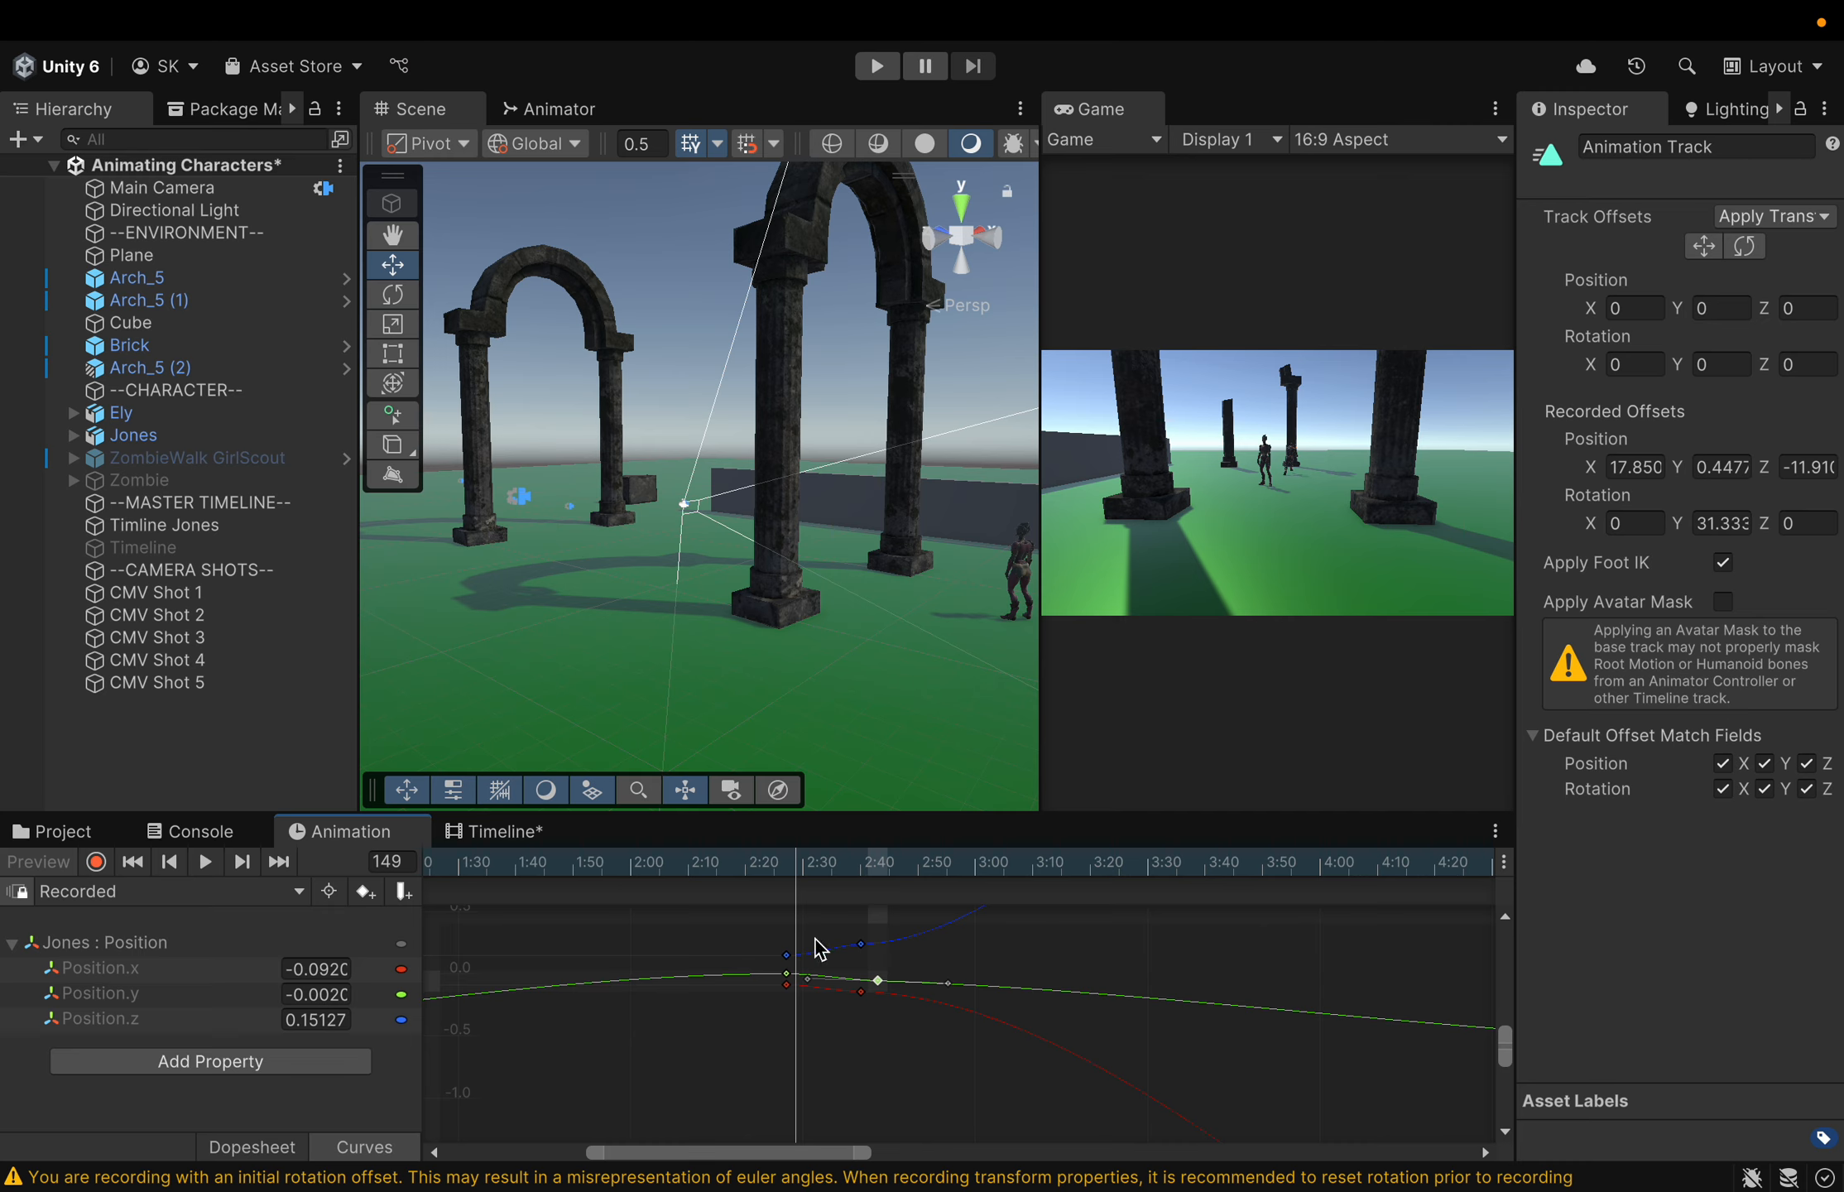
Try a slightly lower level for Jones's Position.z key at 2:40, check the pose around frame 161, and restore the key
{"action": "left_click", "coordinate": [862, 945]}
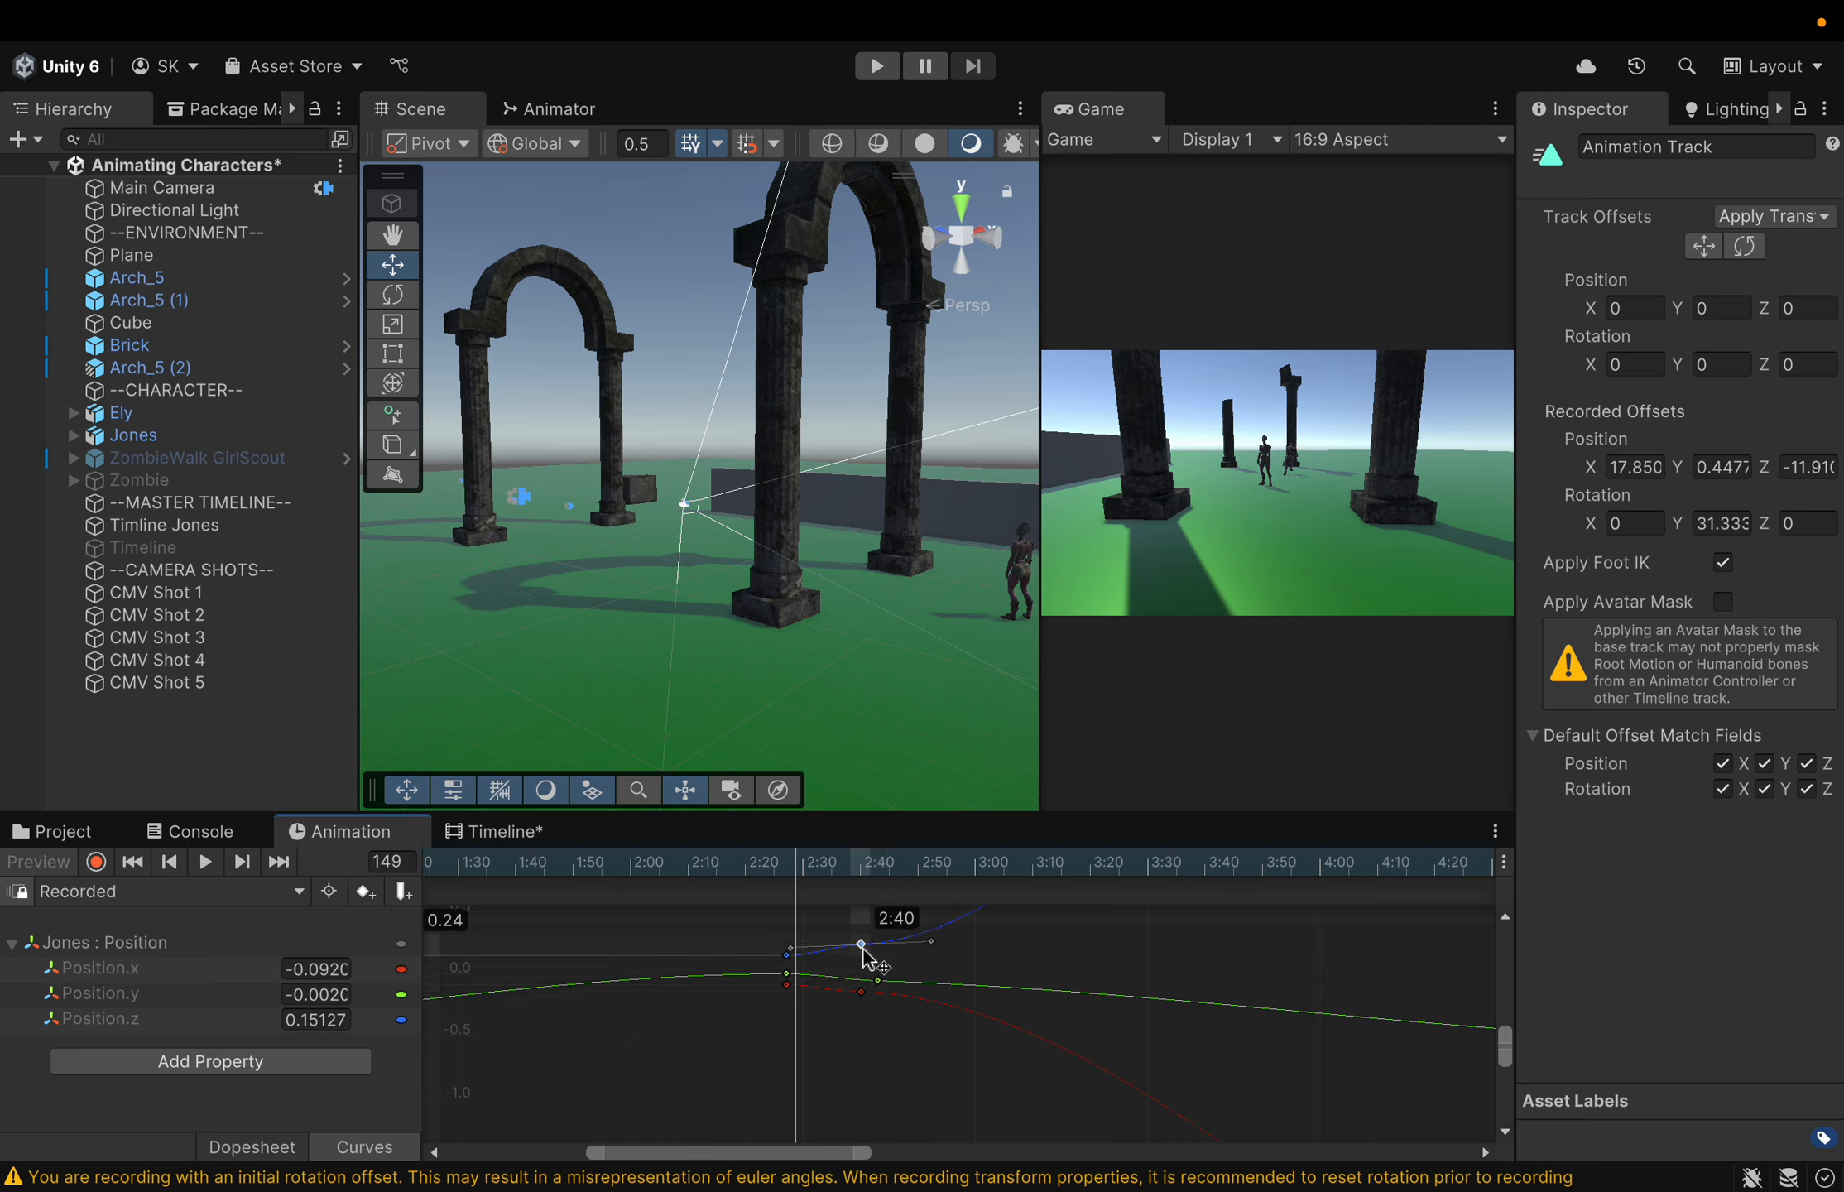
{"action": "left_click_drag", "start_coordinate": [862, 947], "coordinate": [871, 959]}
{"action": "left_click_drag", "start_coordinate": [803, 865], "coordinate": [869, 876]}
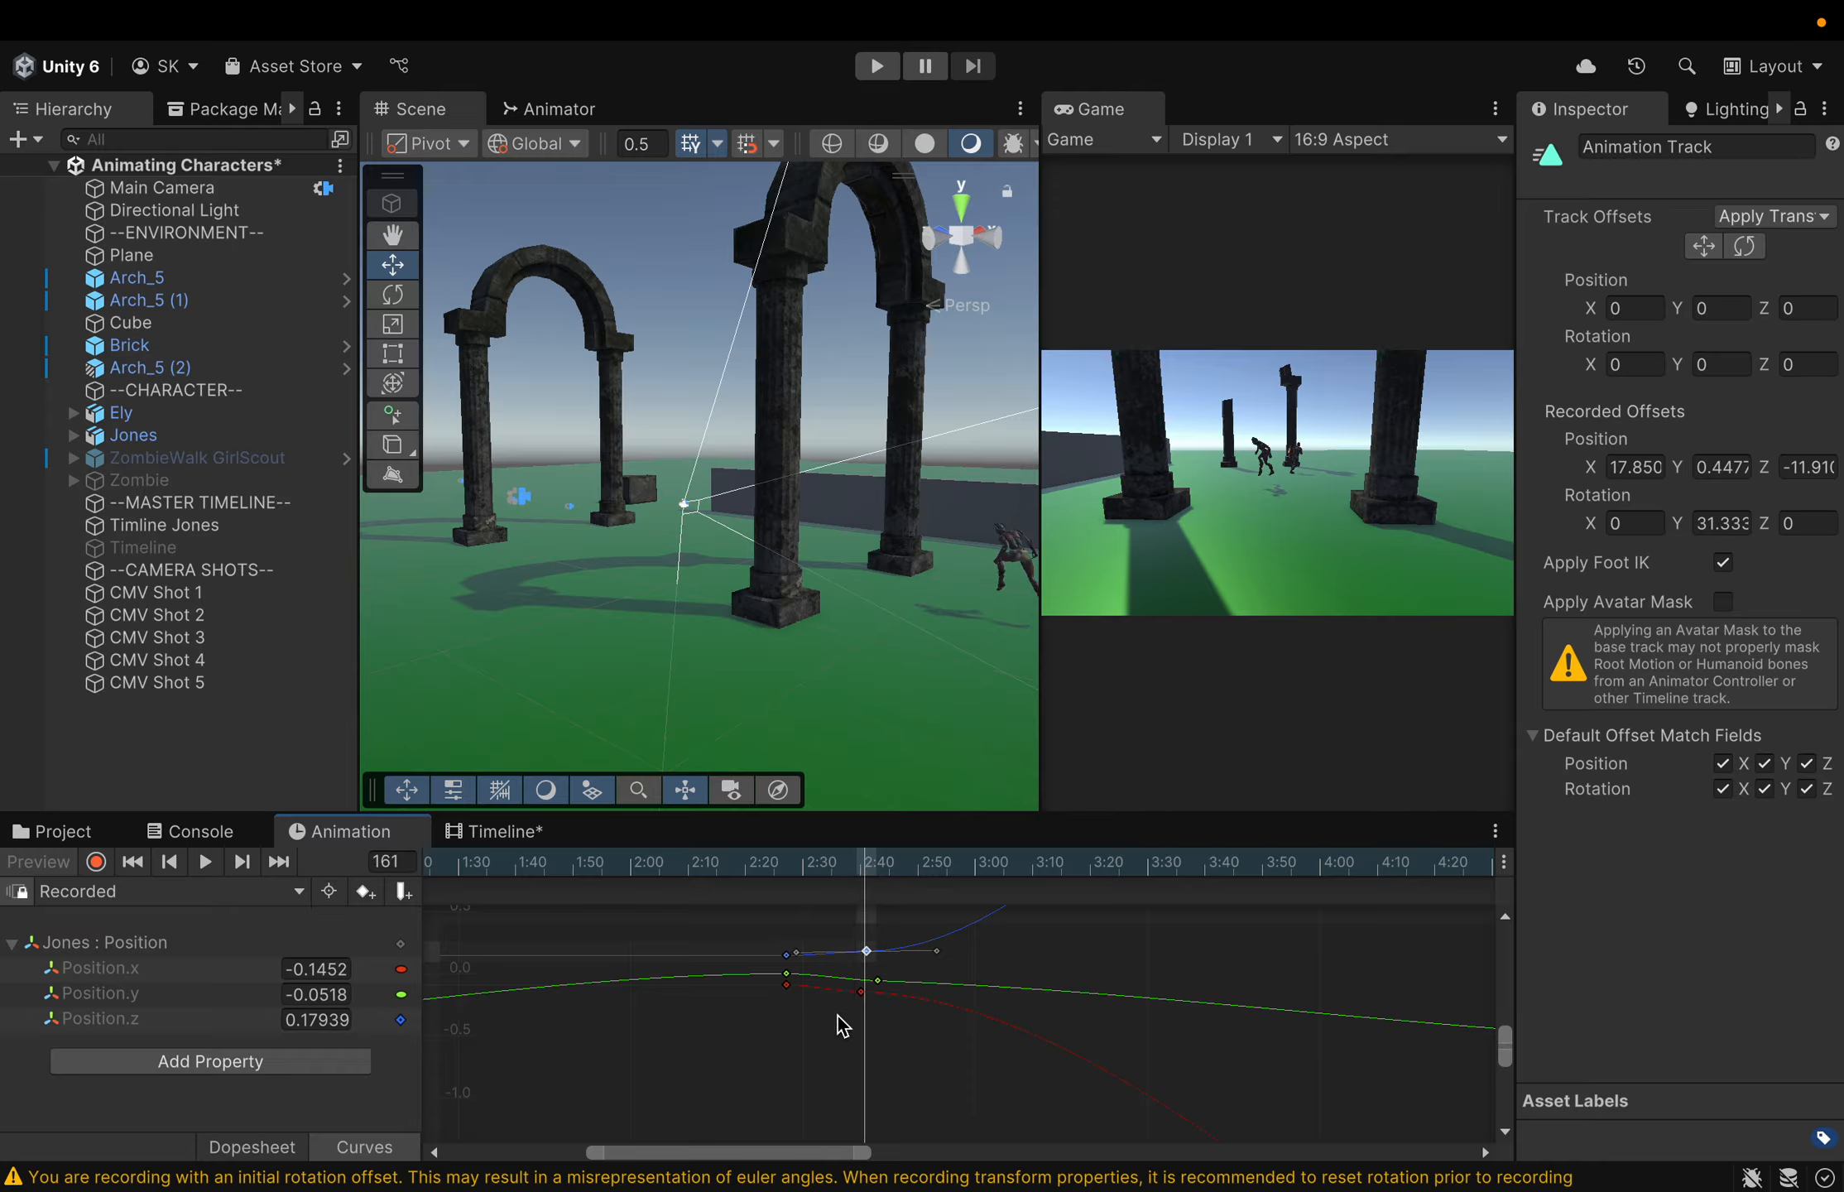
{"action": "left_click_drag", "start_coordinate": [866, 954], "coordinate": [920, 935]}
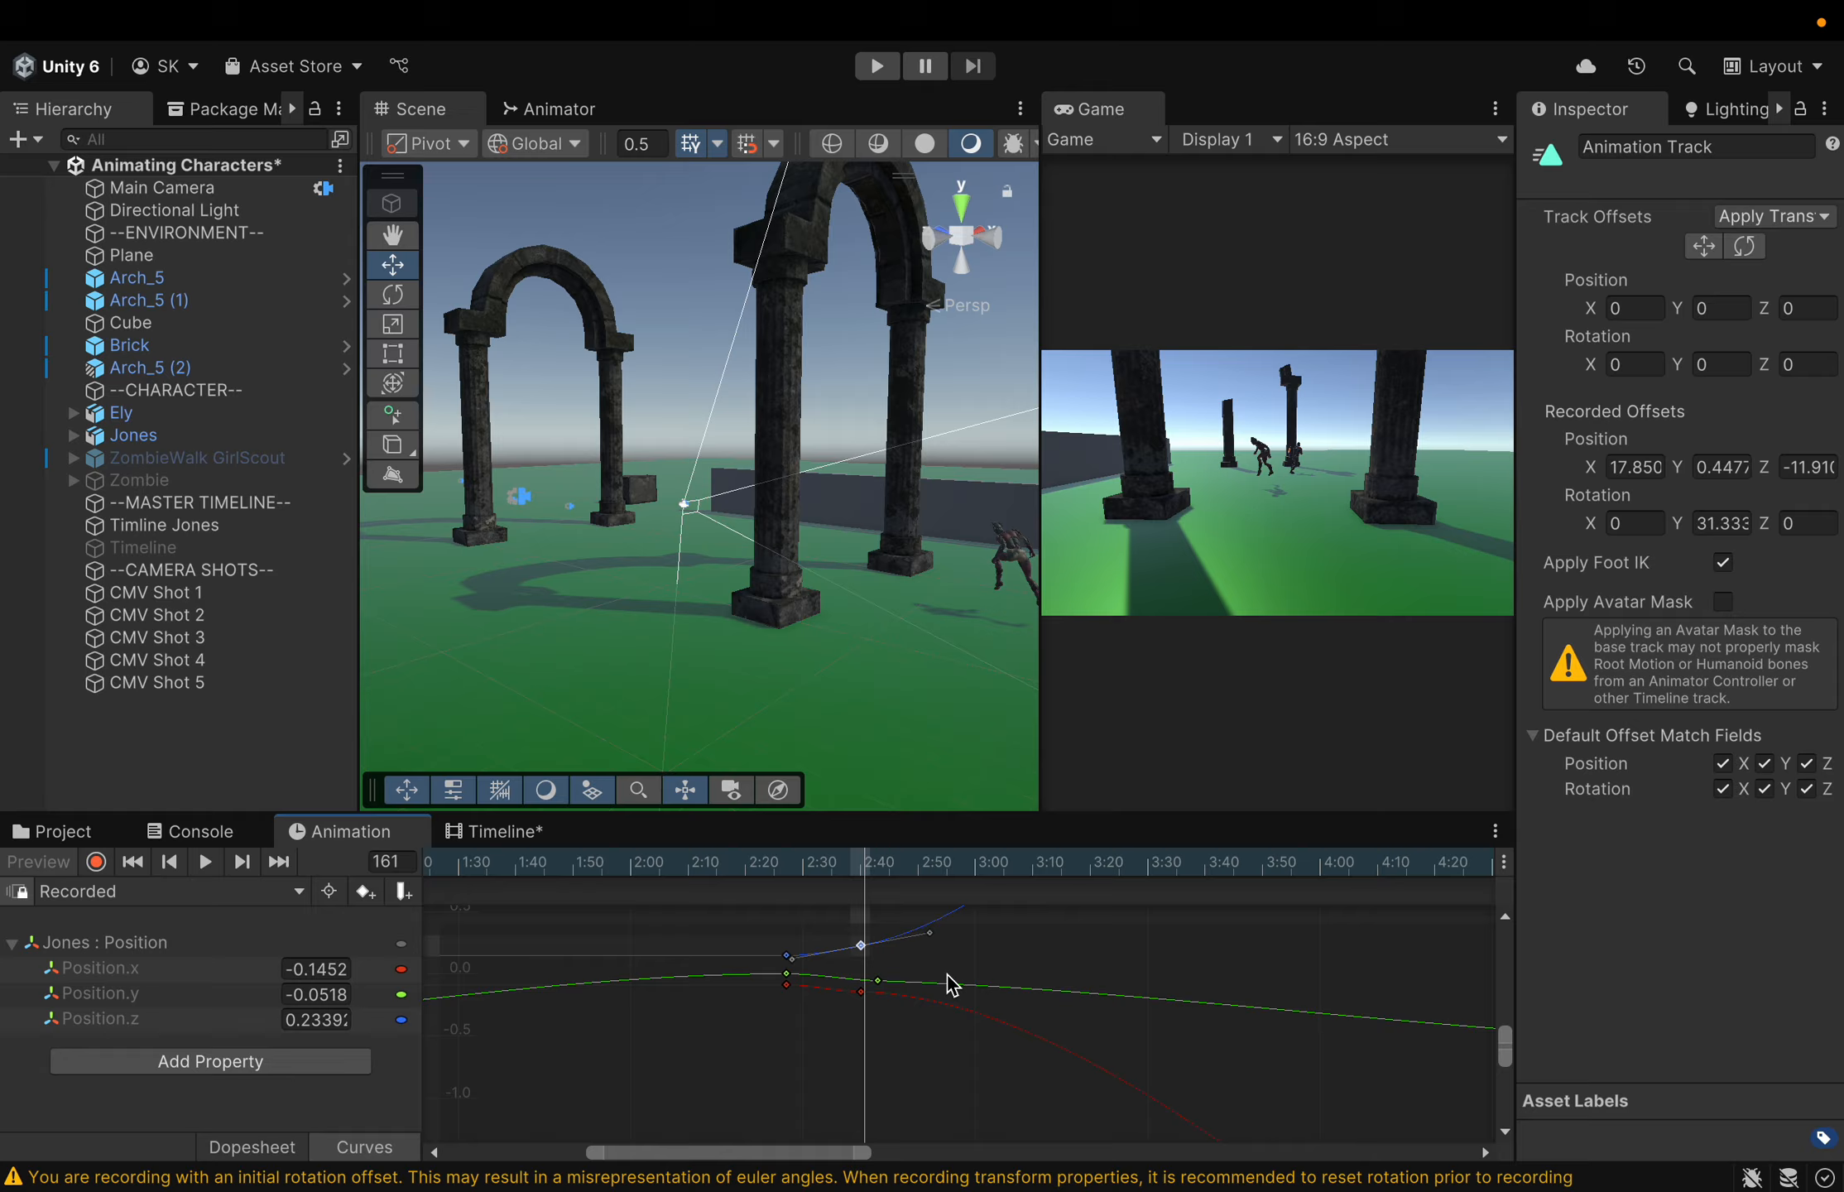
Lower Jones's Position.y keys to about -0.5 near 2:40 and about -0.2 near 2:27, and check the motion back to frame 101
{"action": "middle_click_drag", "start_coordinate": [930, 992], "coordinate": [1012, 940]}
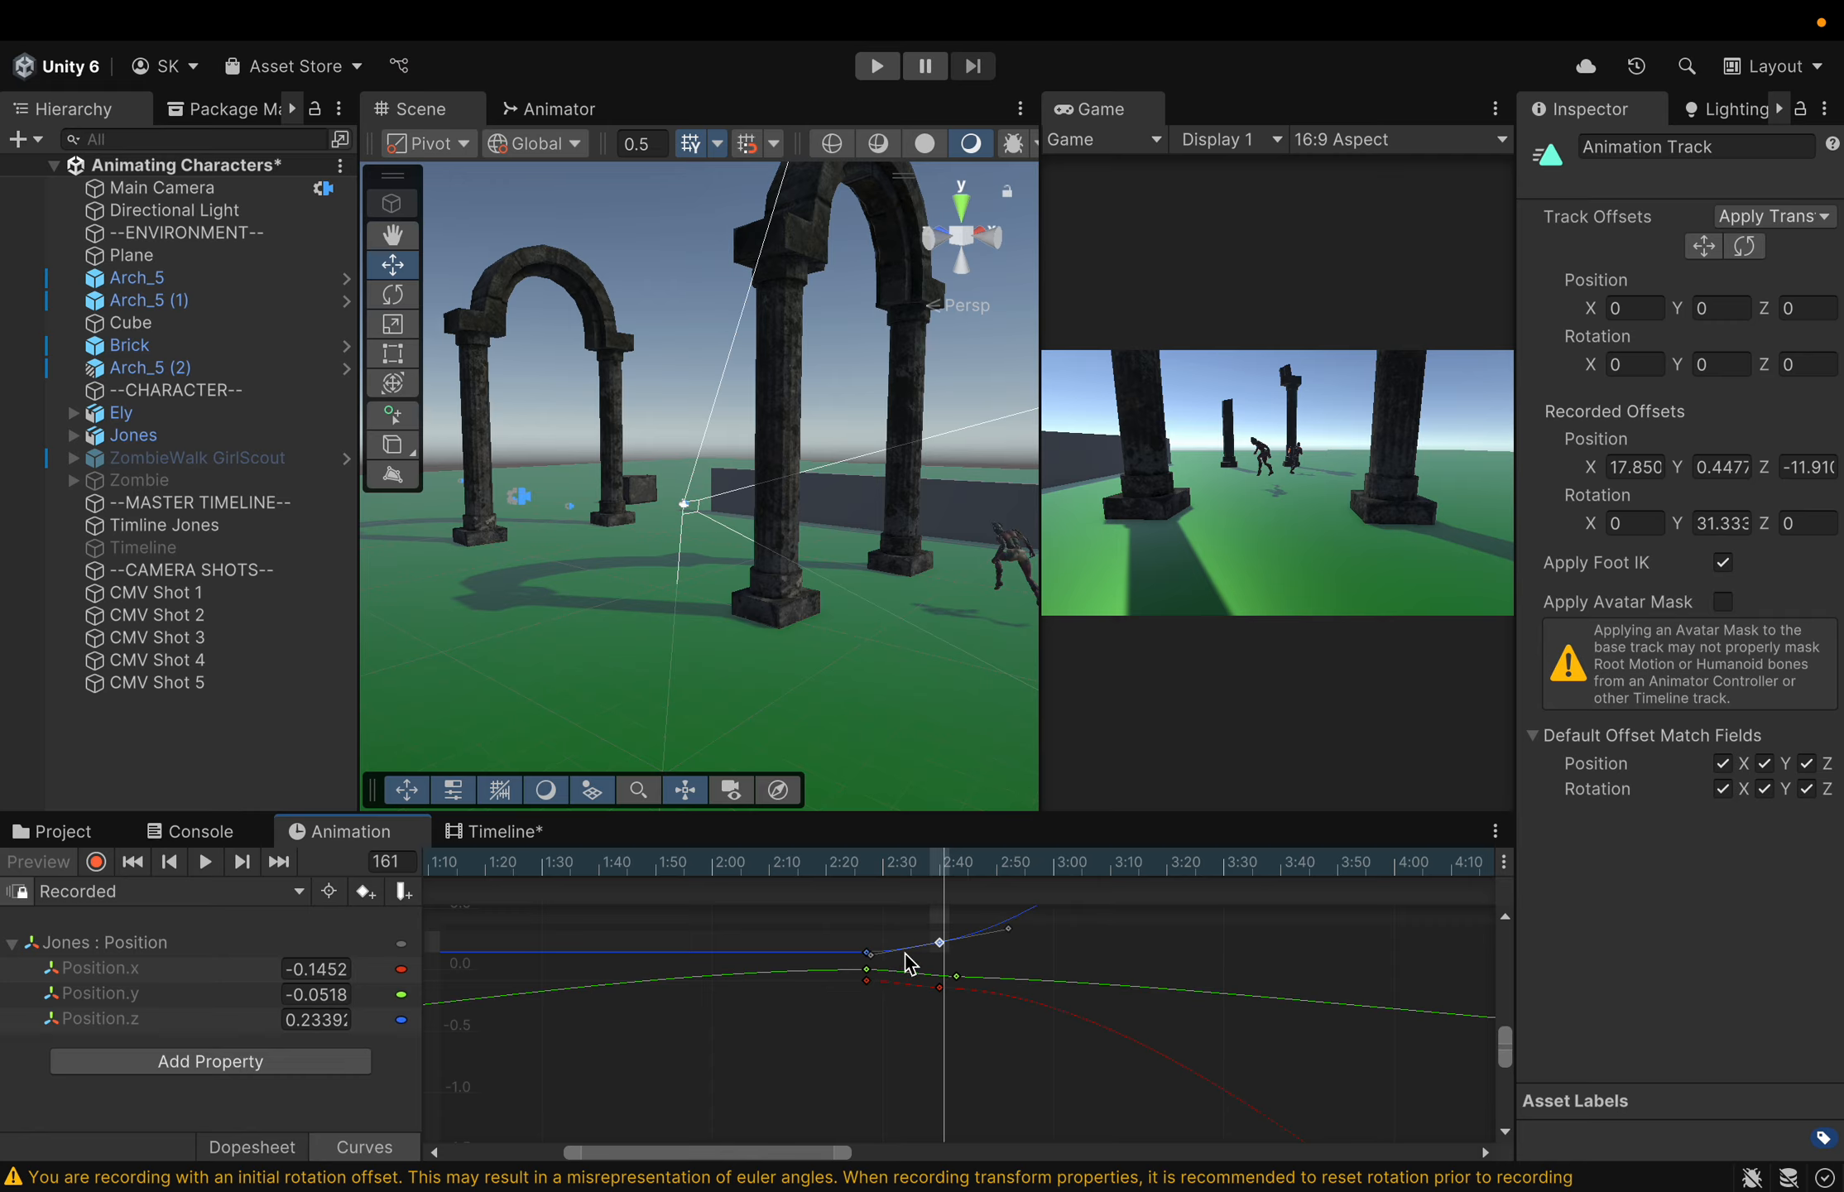
{"action": "left_click", "coordinate": [958, 978]}
{"action": "left_click_drag", "start_coordinate": [958, 978], "coordinate": [945, 1034]}
{"action": "mouse_move", "coordinate": [866, 972]}
{"action": "left_mouse_down"}
{"action": "mouse_move", "coordinate": [862, 1022]}
{"action": "mouse_move", "coordinate": [866, 1006]}
{"action": "left_mouse_up"}
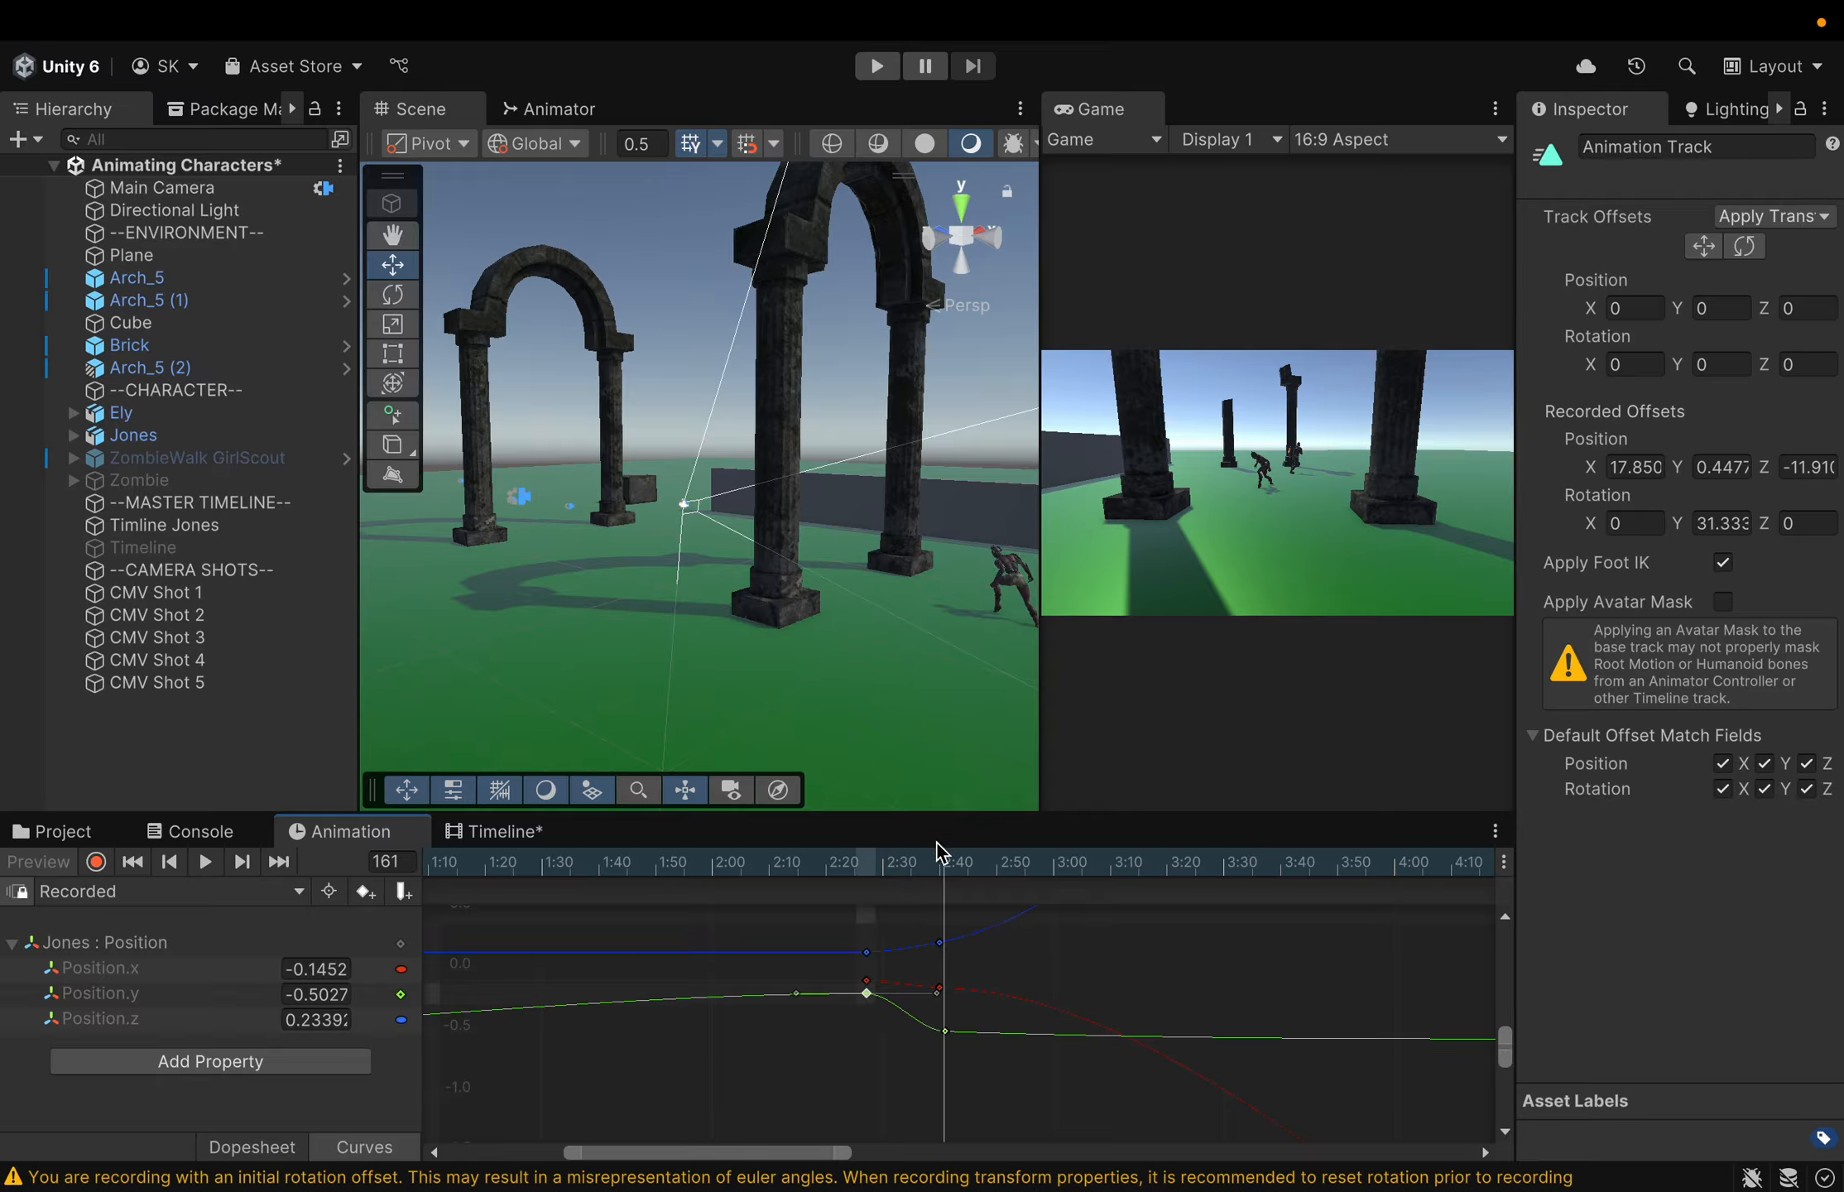
{"action": "left_click", "coordinate": [935, 861]}
{"action": "left_click_drag", "start_coordinate": [933, 863], "coordinate": [608, 975]}
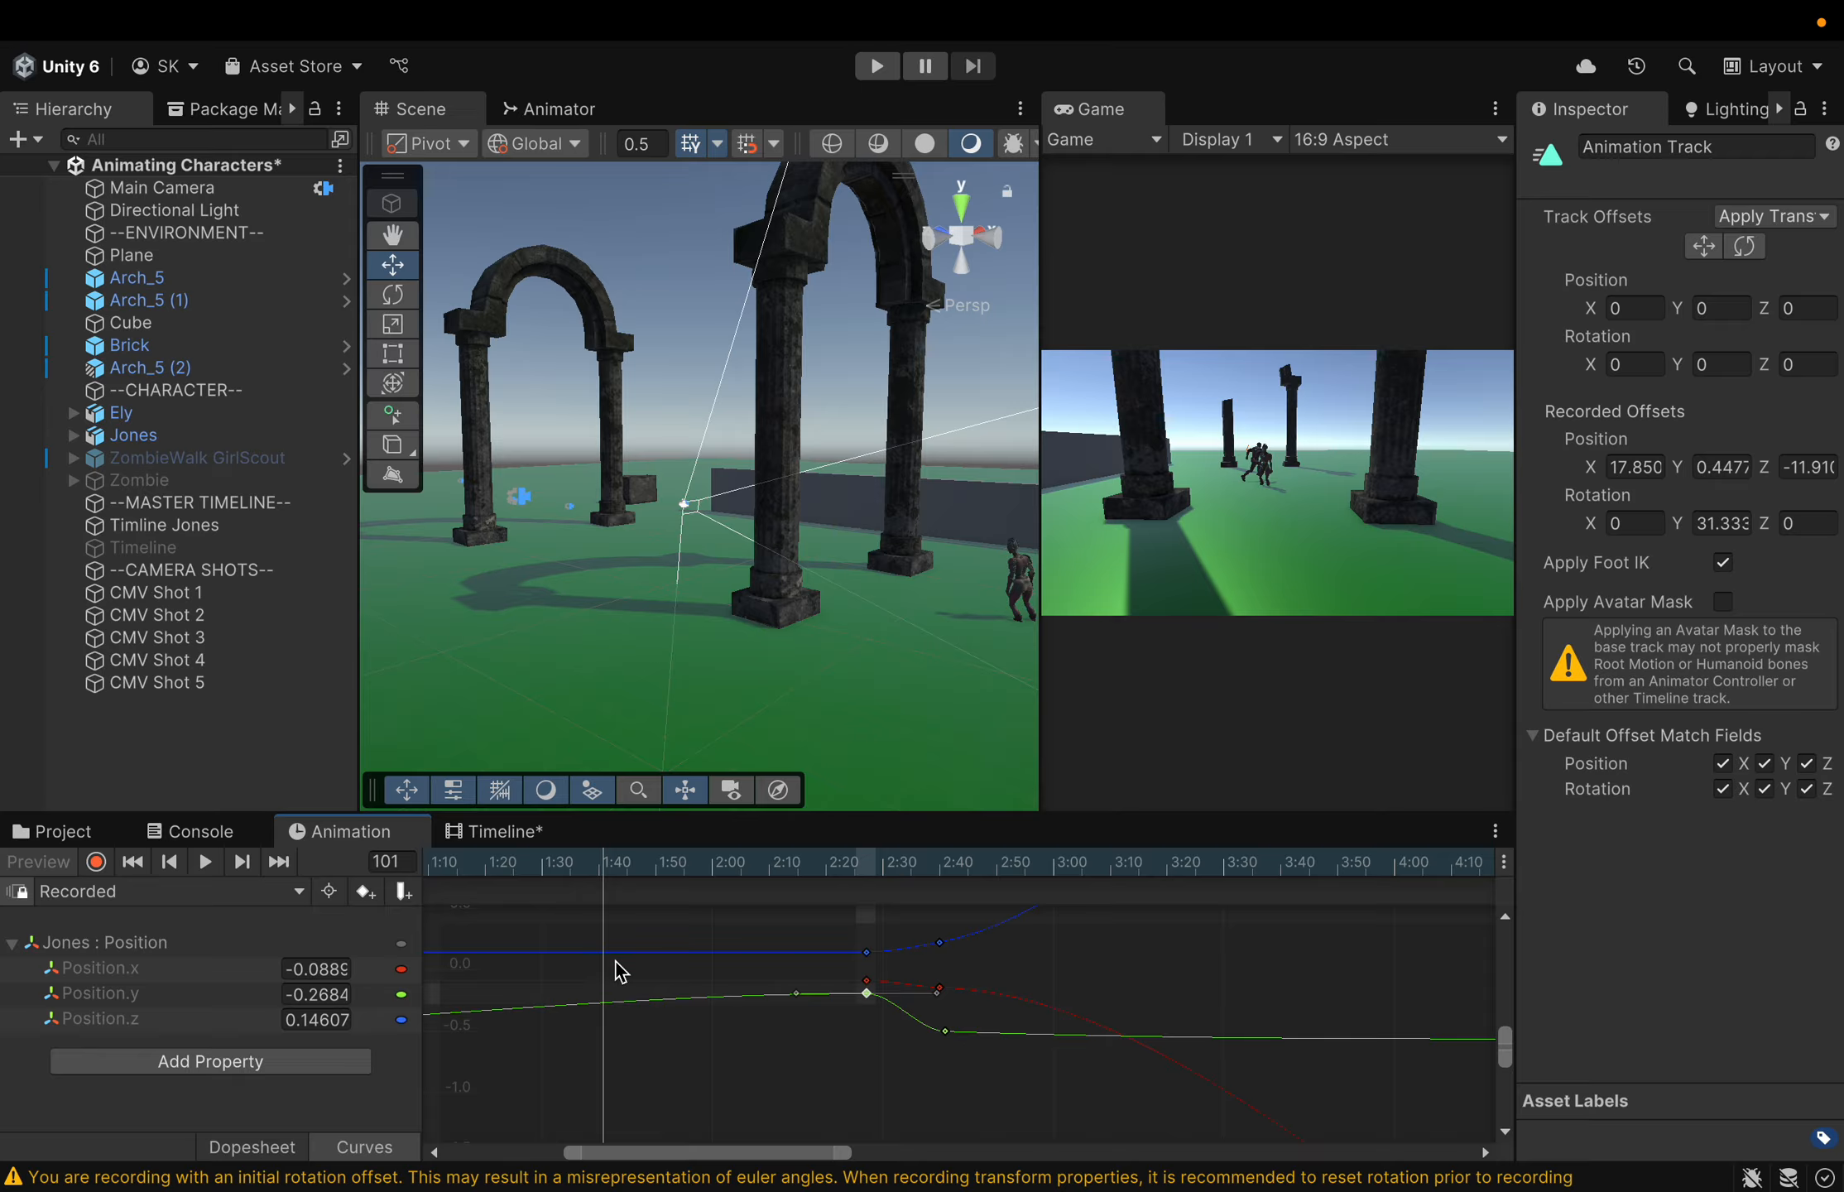
Raise Jones's Position.y key near 2:27 to about 0.01 and check his height at frame 147
{"action": "middle_click_drag", "start_coordinate": [621, 972], "coordinate": [1209, 943]}
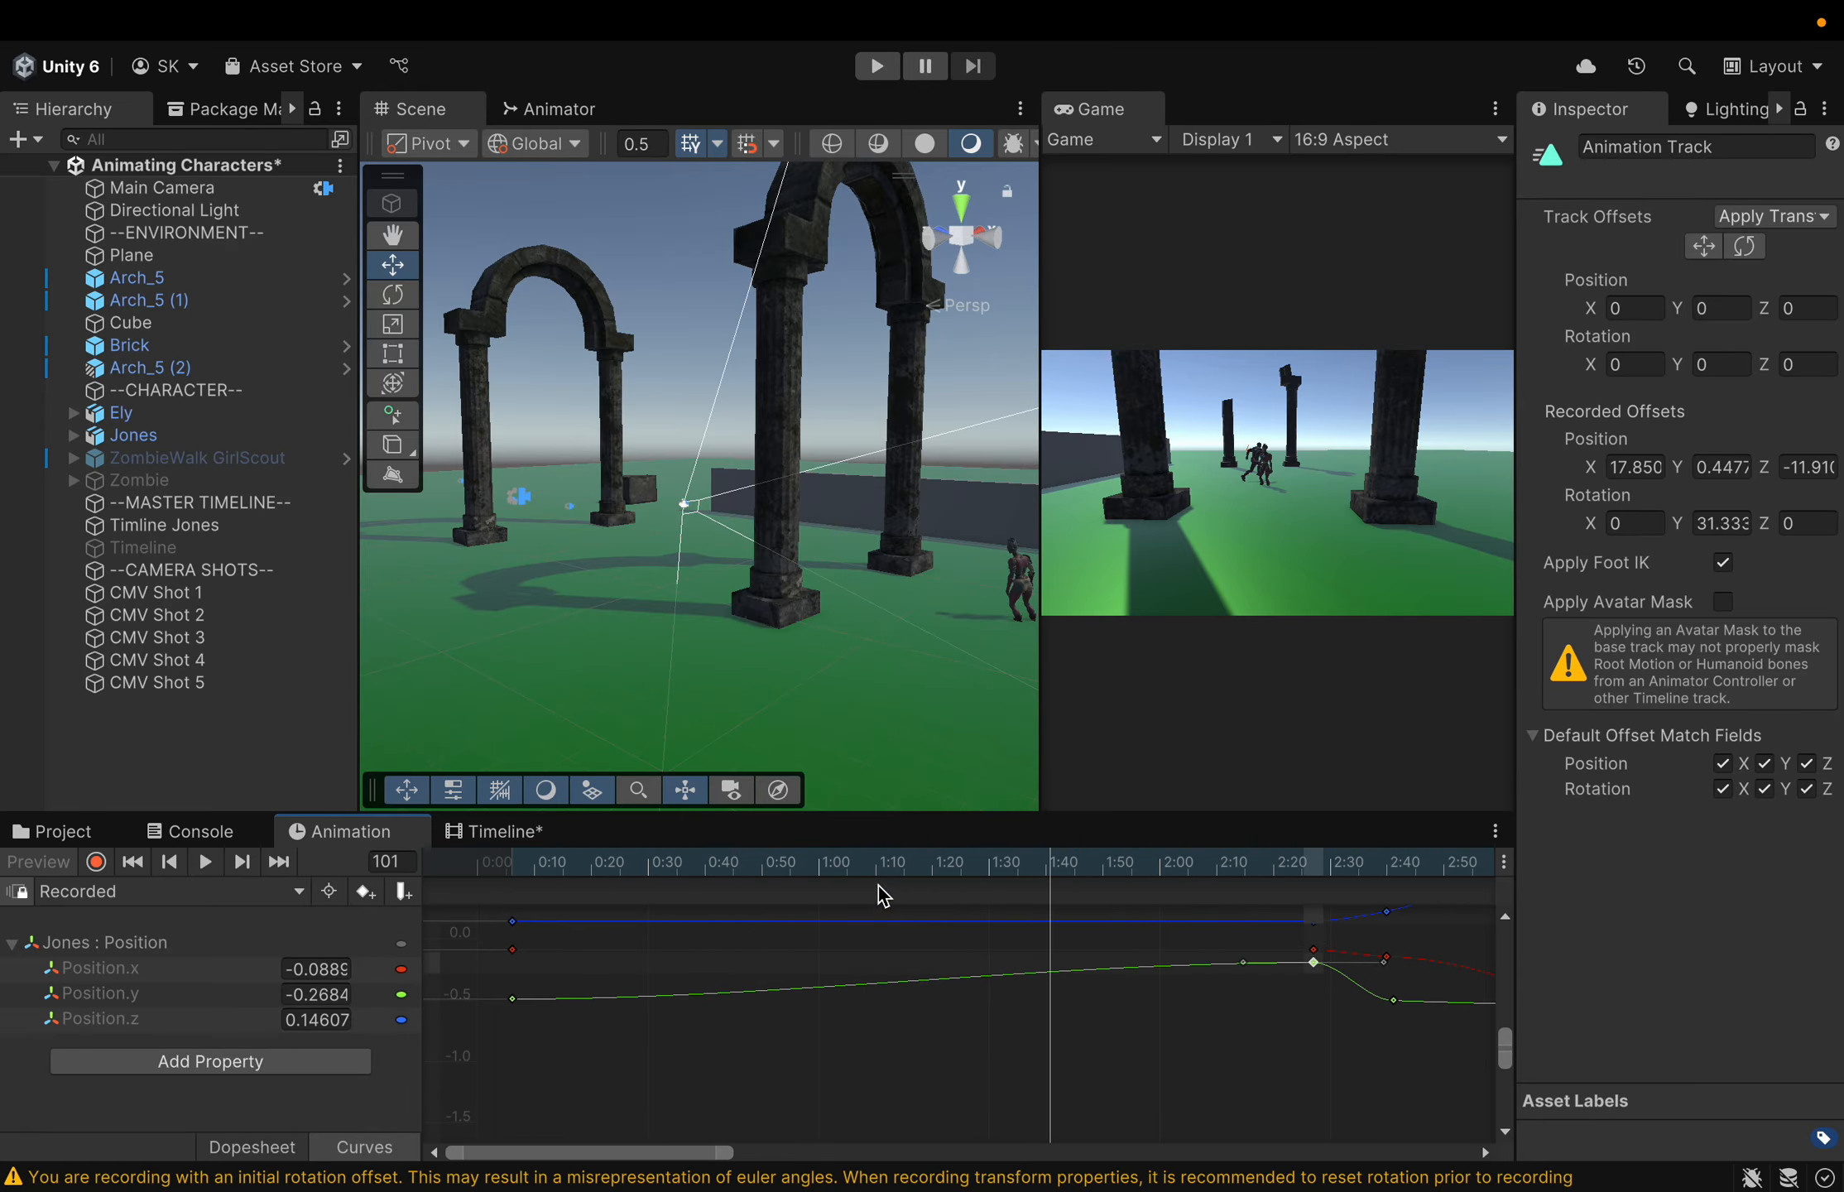
{"action": "left_click_drag", "start_coordinate": [1056, 877], "coordinate": [1092, 927]}
{"action": "left_click_drag", "start_coordinate": [1149, 924], "coordinate": [1380, 936]}
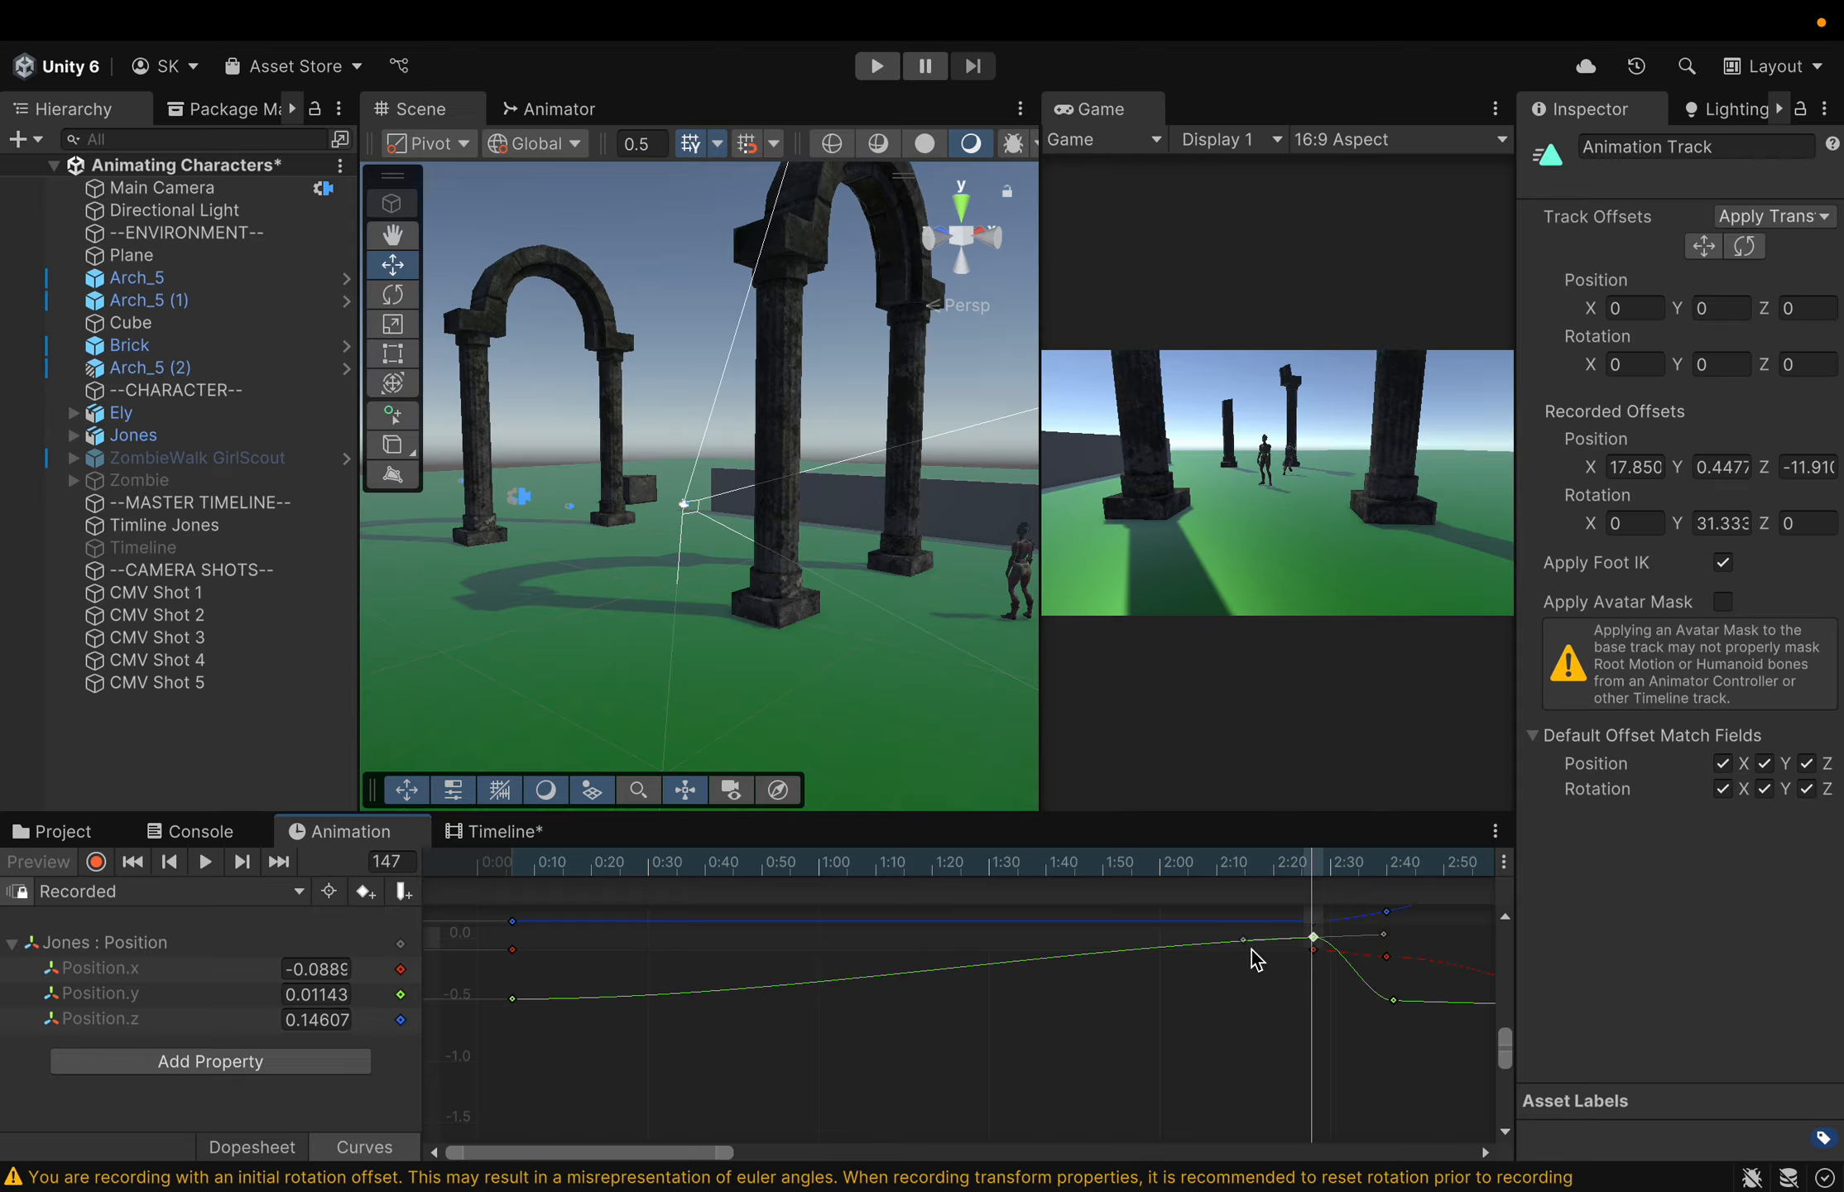
Set the Position.y key near 2:27 to Broken tangents and angle its outgoing tangent down towards the next key
{"action": "right_click", "coordinate": [1314, 937]}
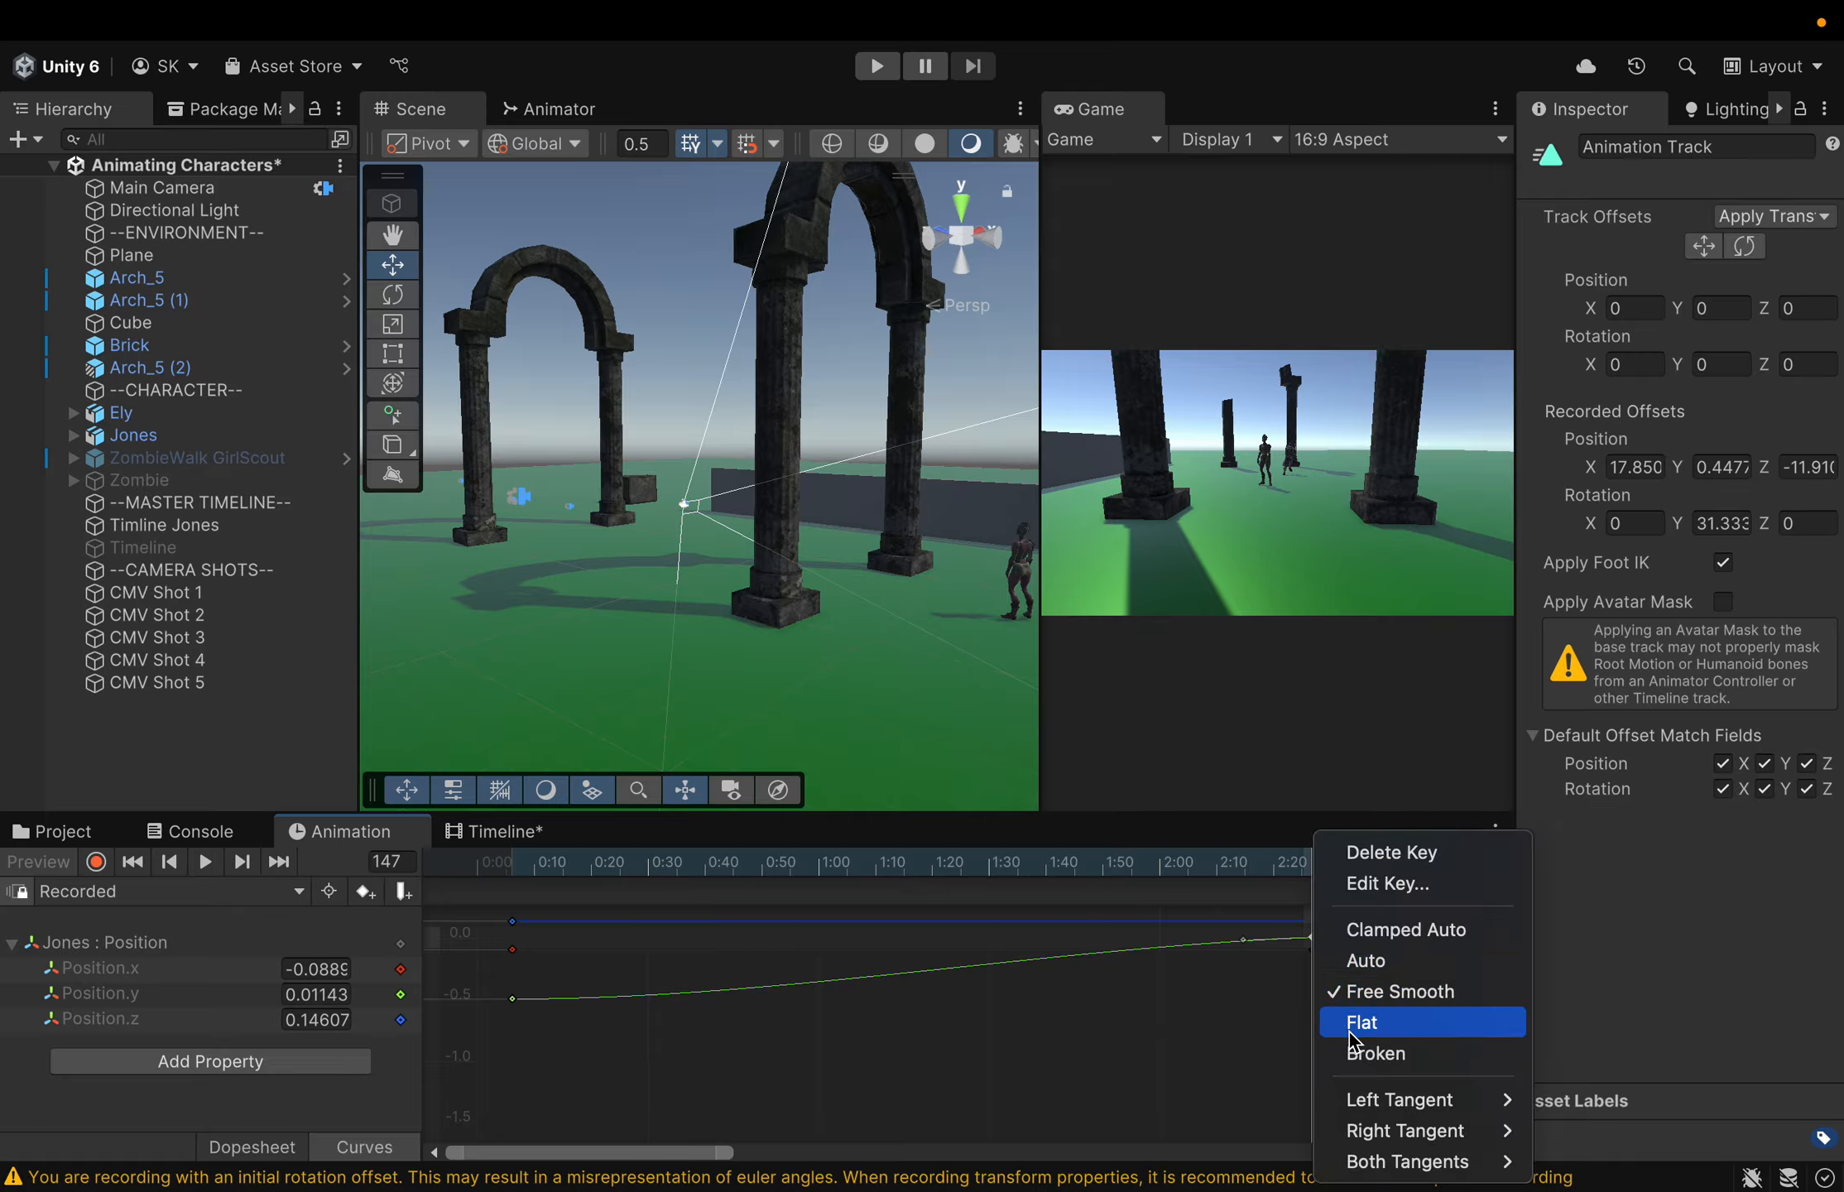
{"action": "left_click", "coordinate": [1357, 1054]}
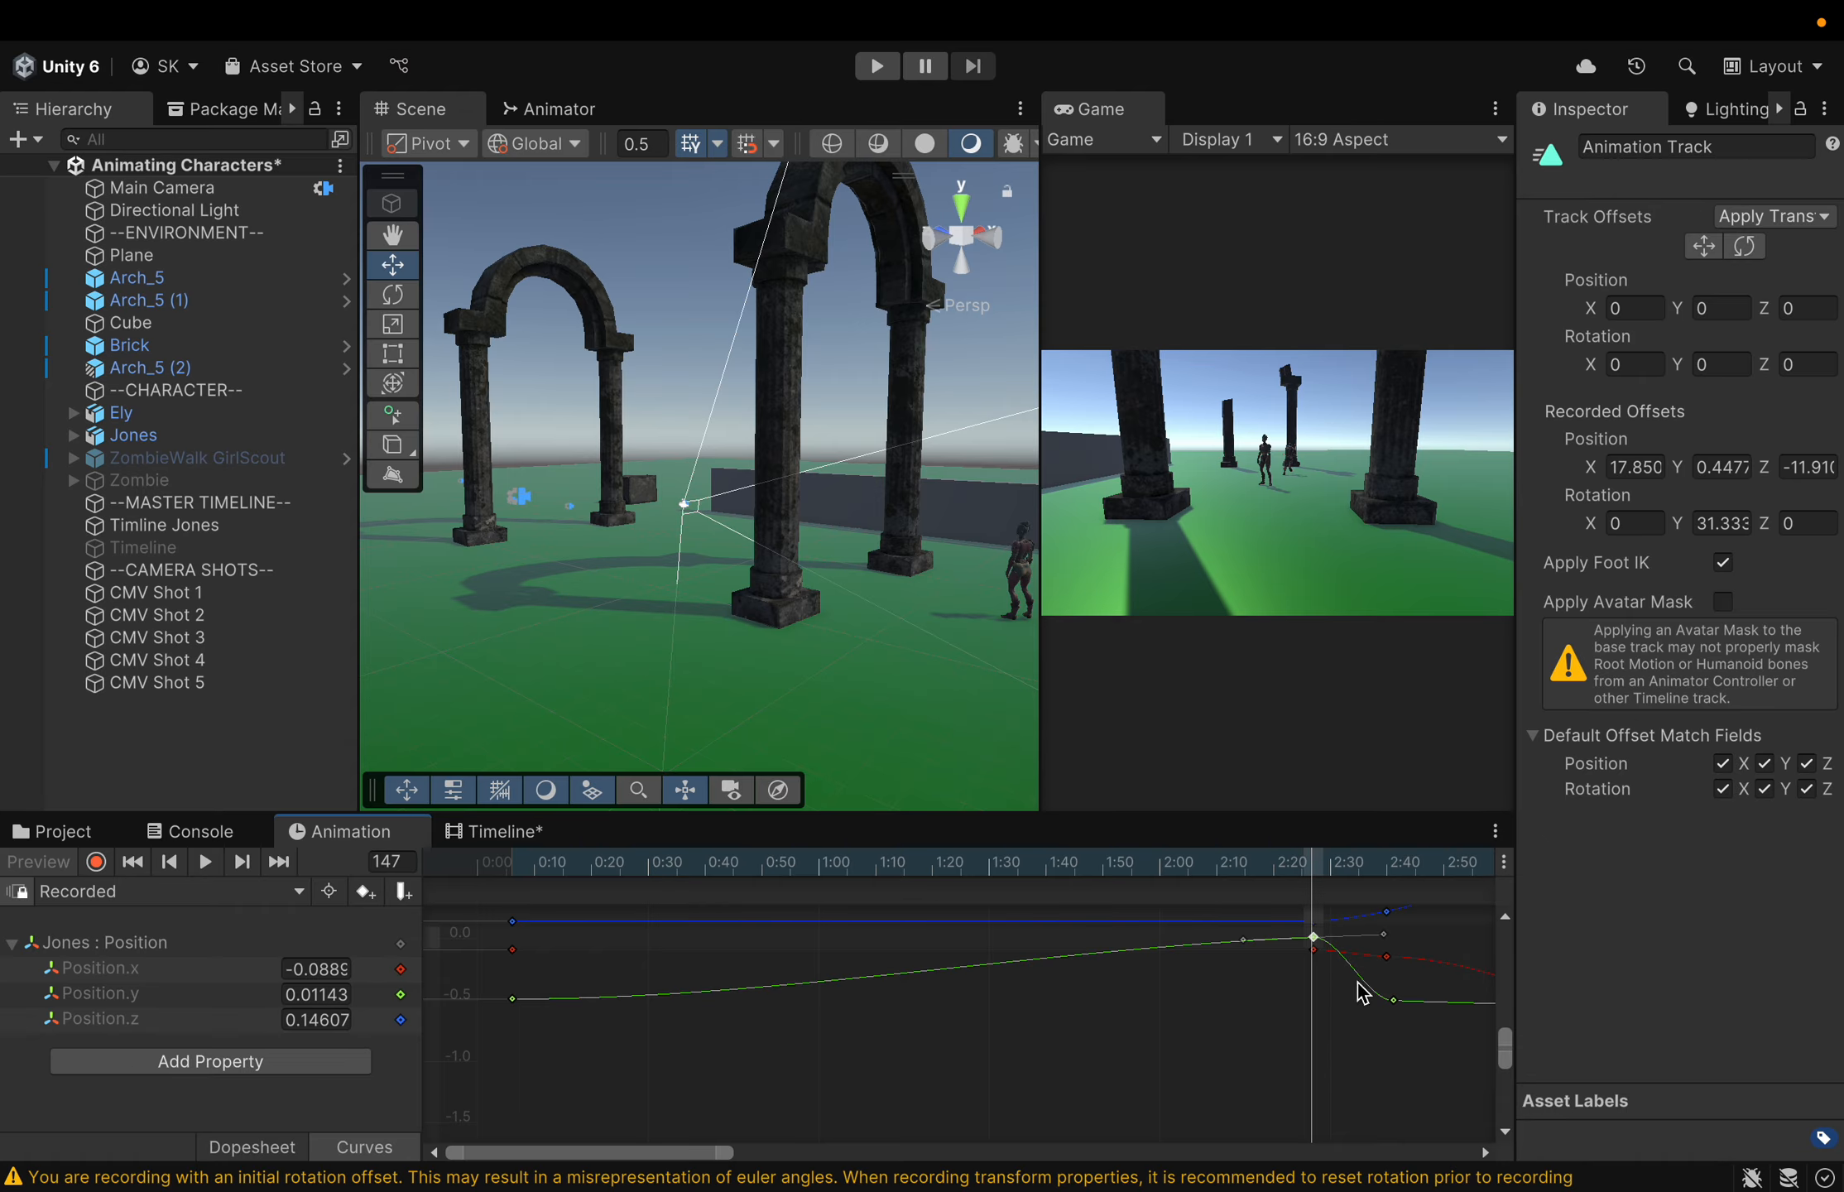
{"action": "mouse_move", "coordinate": [1383, 936]}
{"action": "left_mouse_down"}
{"action": "mouse_move", "coordinate": [1381, 967]}
{"action": "mouse_move", "coordinate": [1391, 939]}
{"action": "mouse_move", "coordinate": [1337, 875]}
{"action": "mouse_move", "coordinate": [1376, 970]}
{"action": "left_mouse_up"}
Review the left and right tangent types available for the Position.y key near 2:27
{"action": "right_click", "coordinate": [1314, 942]}
{"action": "mouse_move", "coordinate": [1372, 1110]}
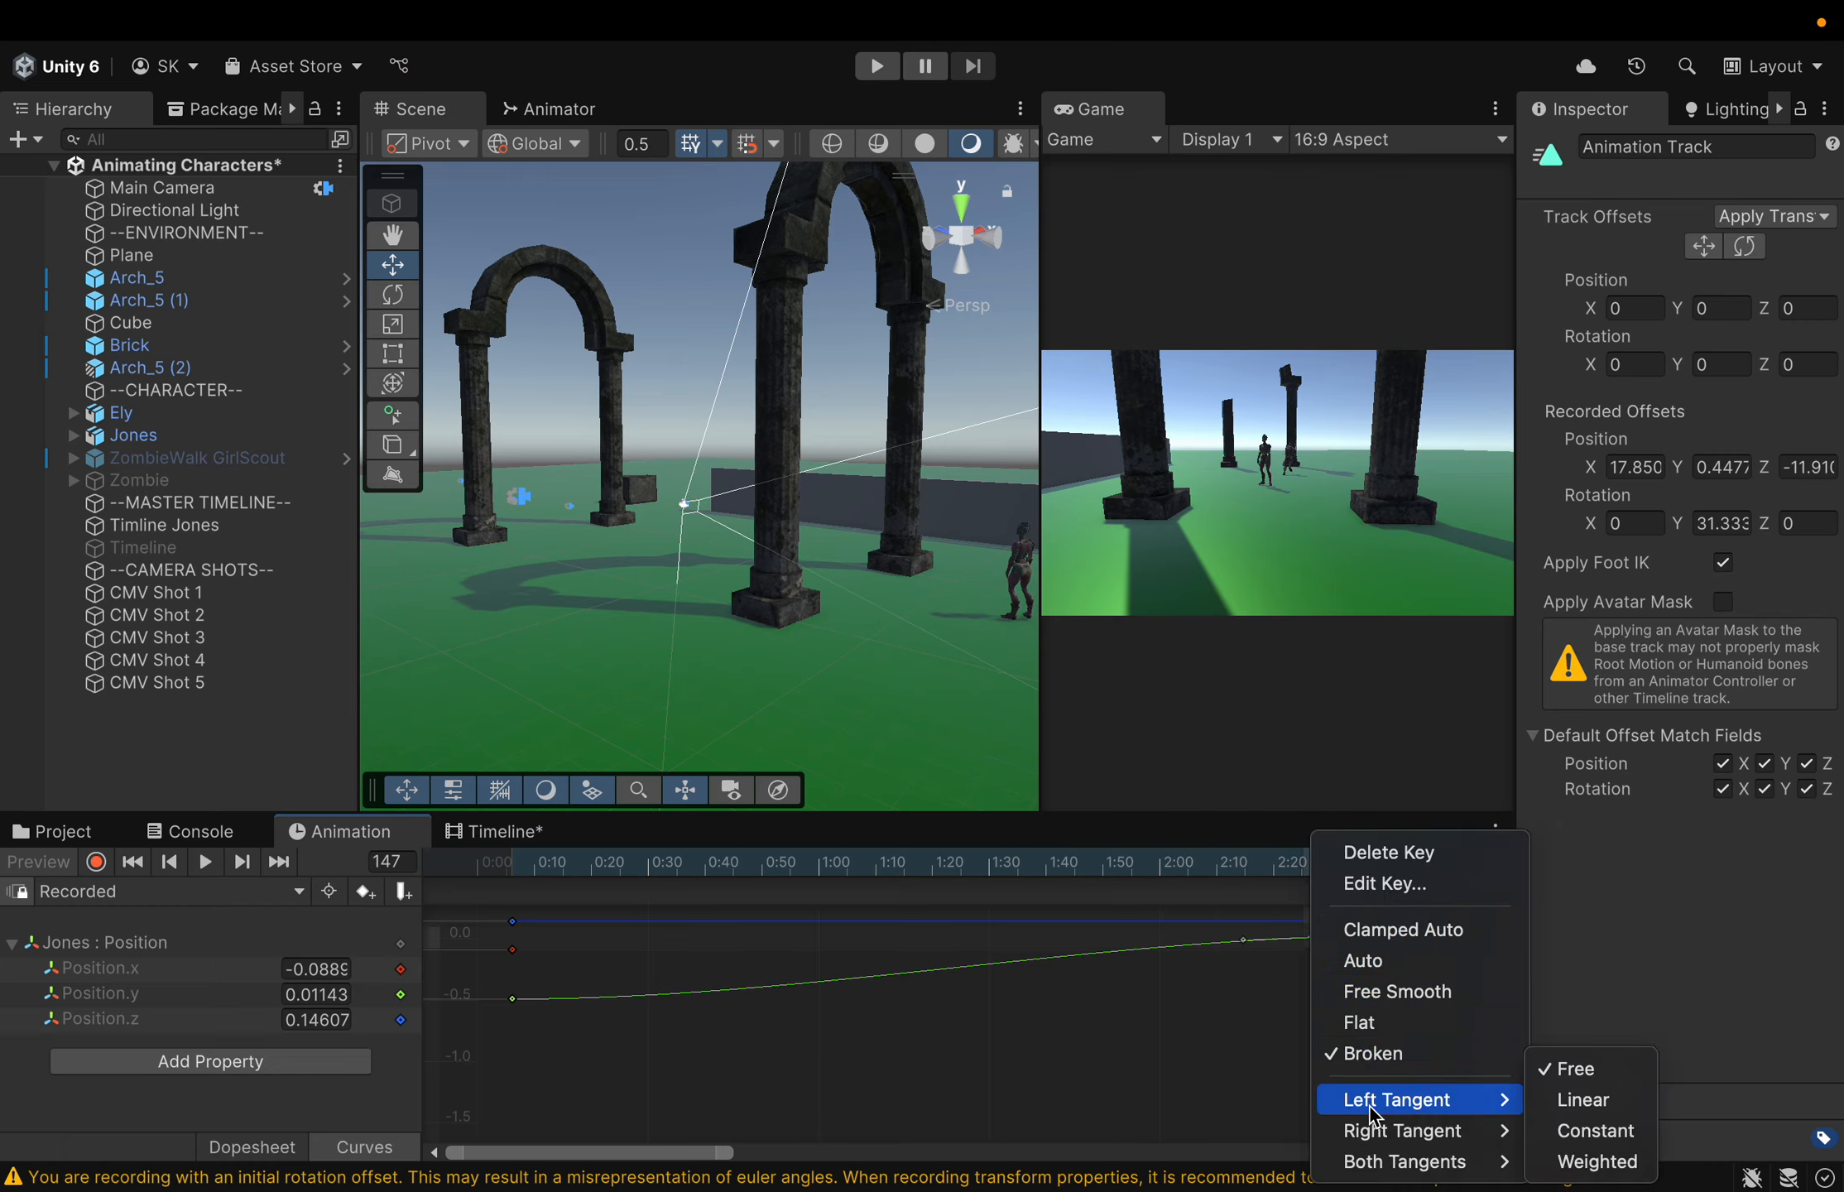
{"action": "left_click", "coordinate": [1562, 1100]}
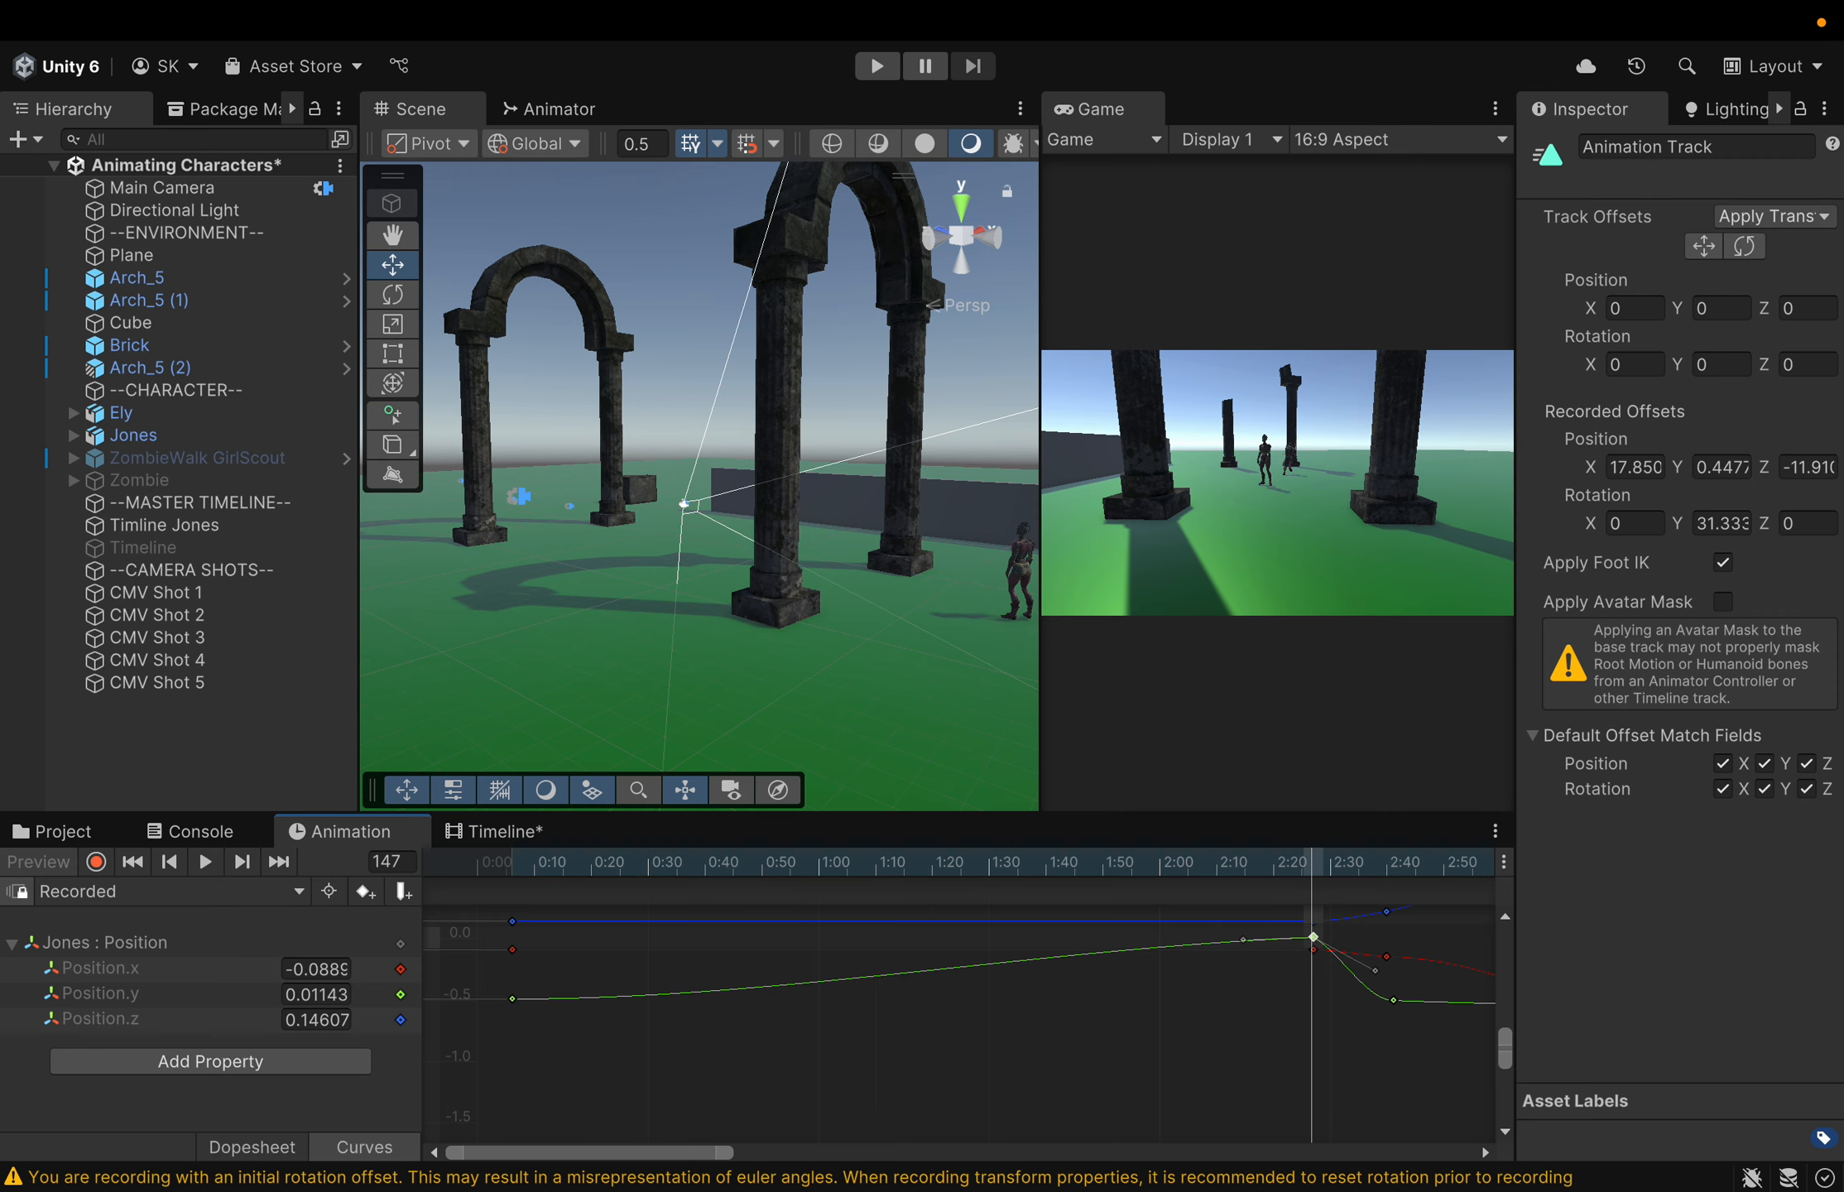
{"action": "right_click", "coordinate": [1314, 938]}
{"action": "mouse_move", "coordinate": [1424, 1145]}
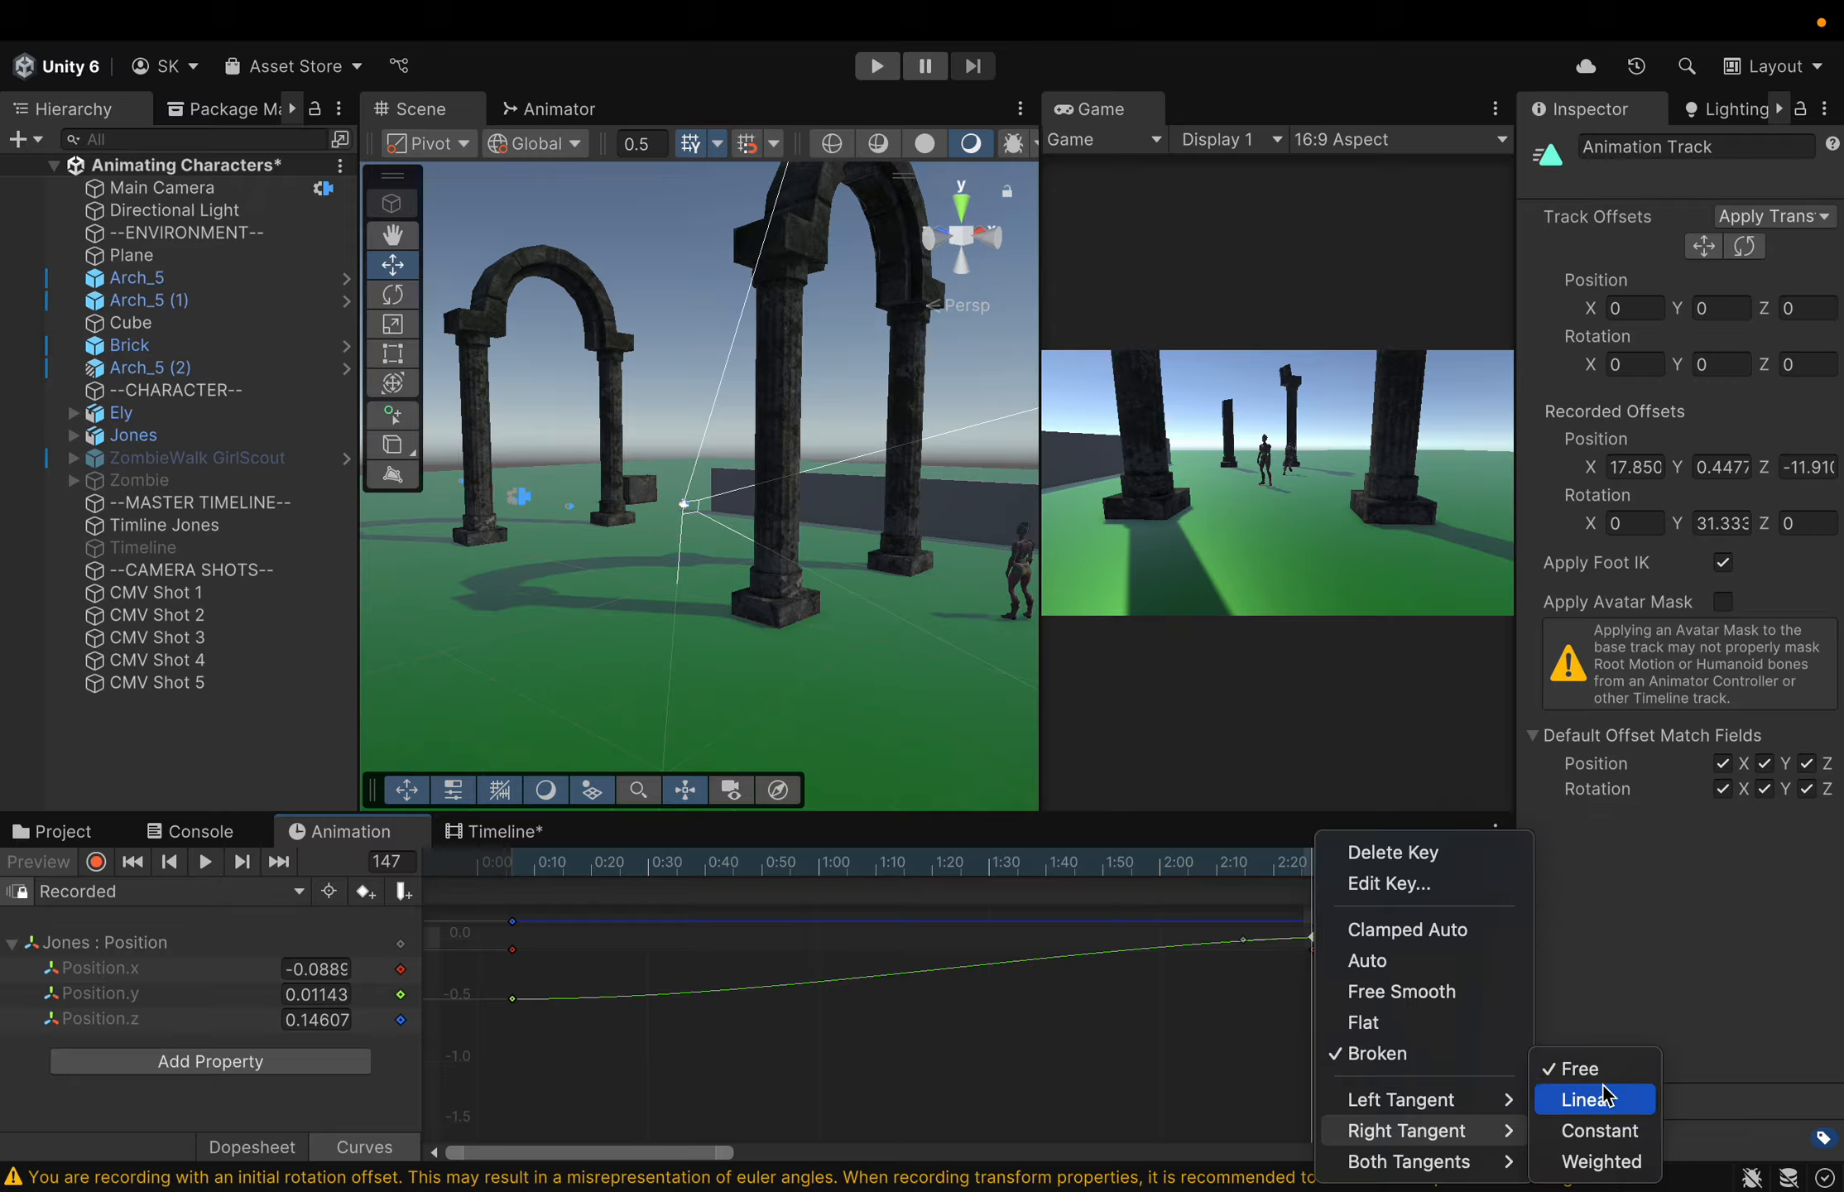
{"action": "left_click", "coordinate": [1235, 1098]}
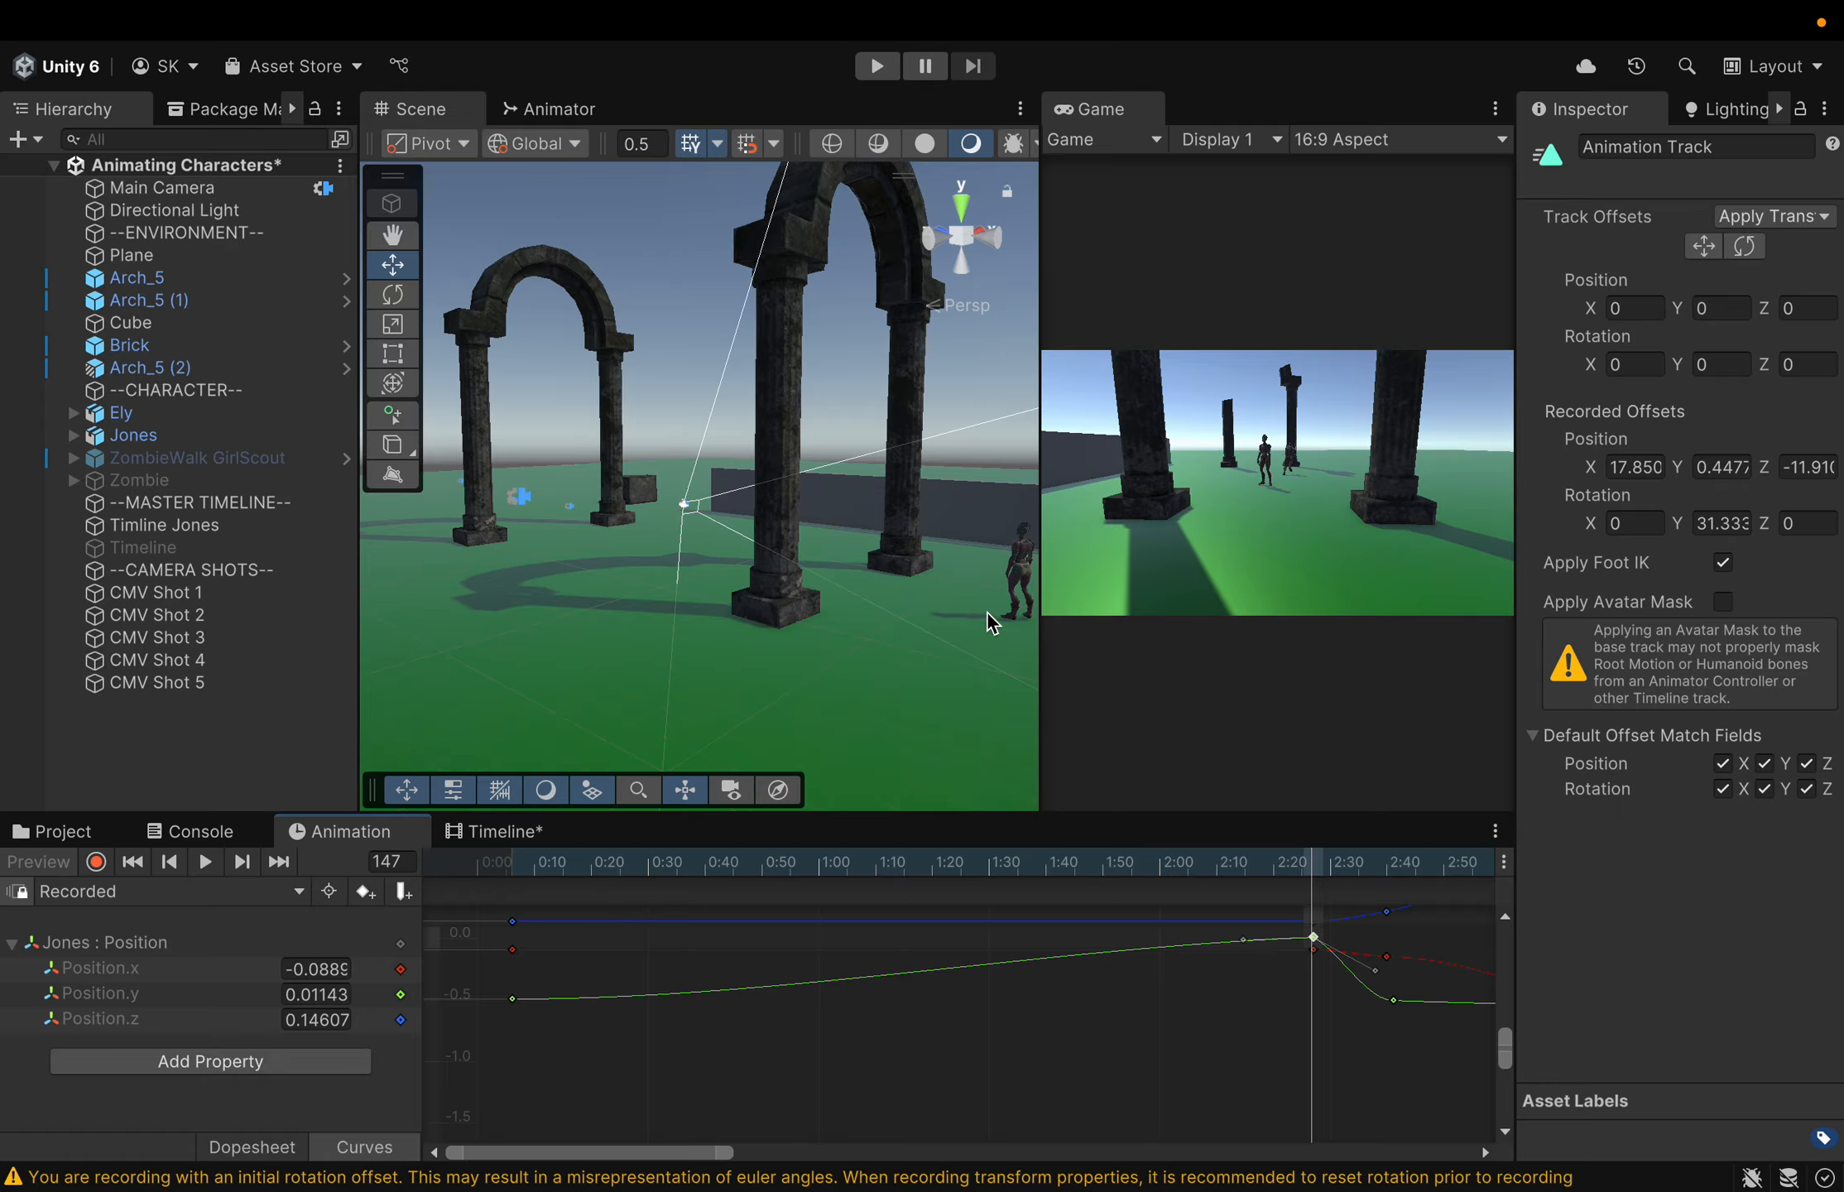
Display Jones's position keys as a dopesheet, select the full range of keys, and clear the selection
{"action": "left_click", "coordinate": [252, 1146]}
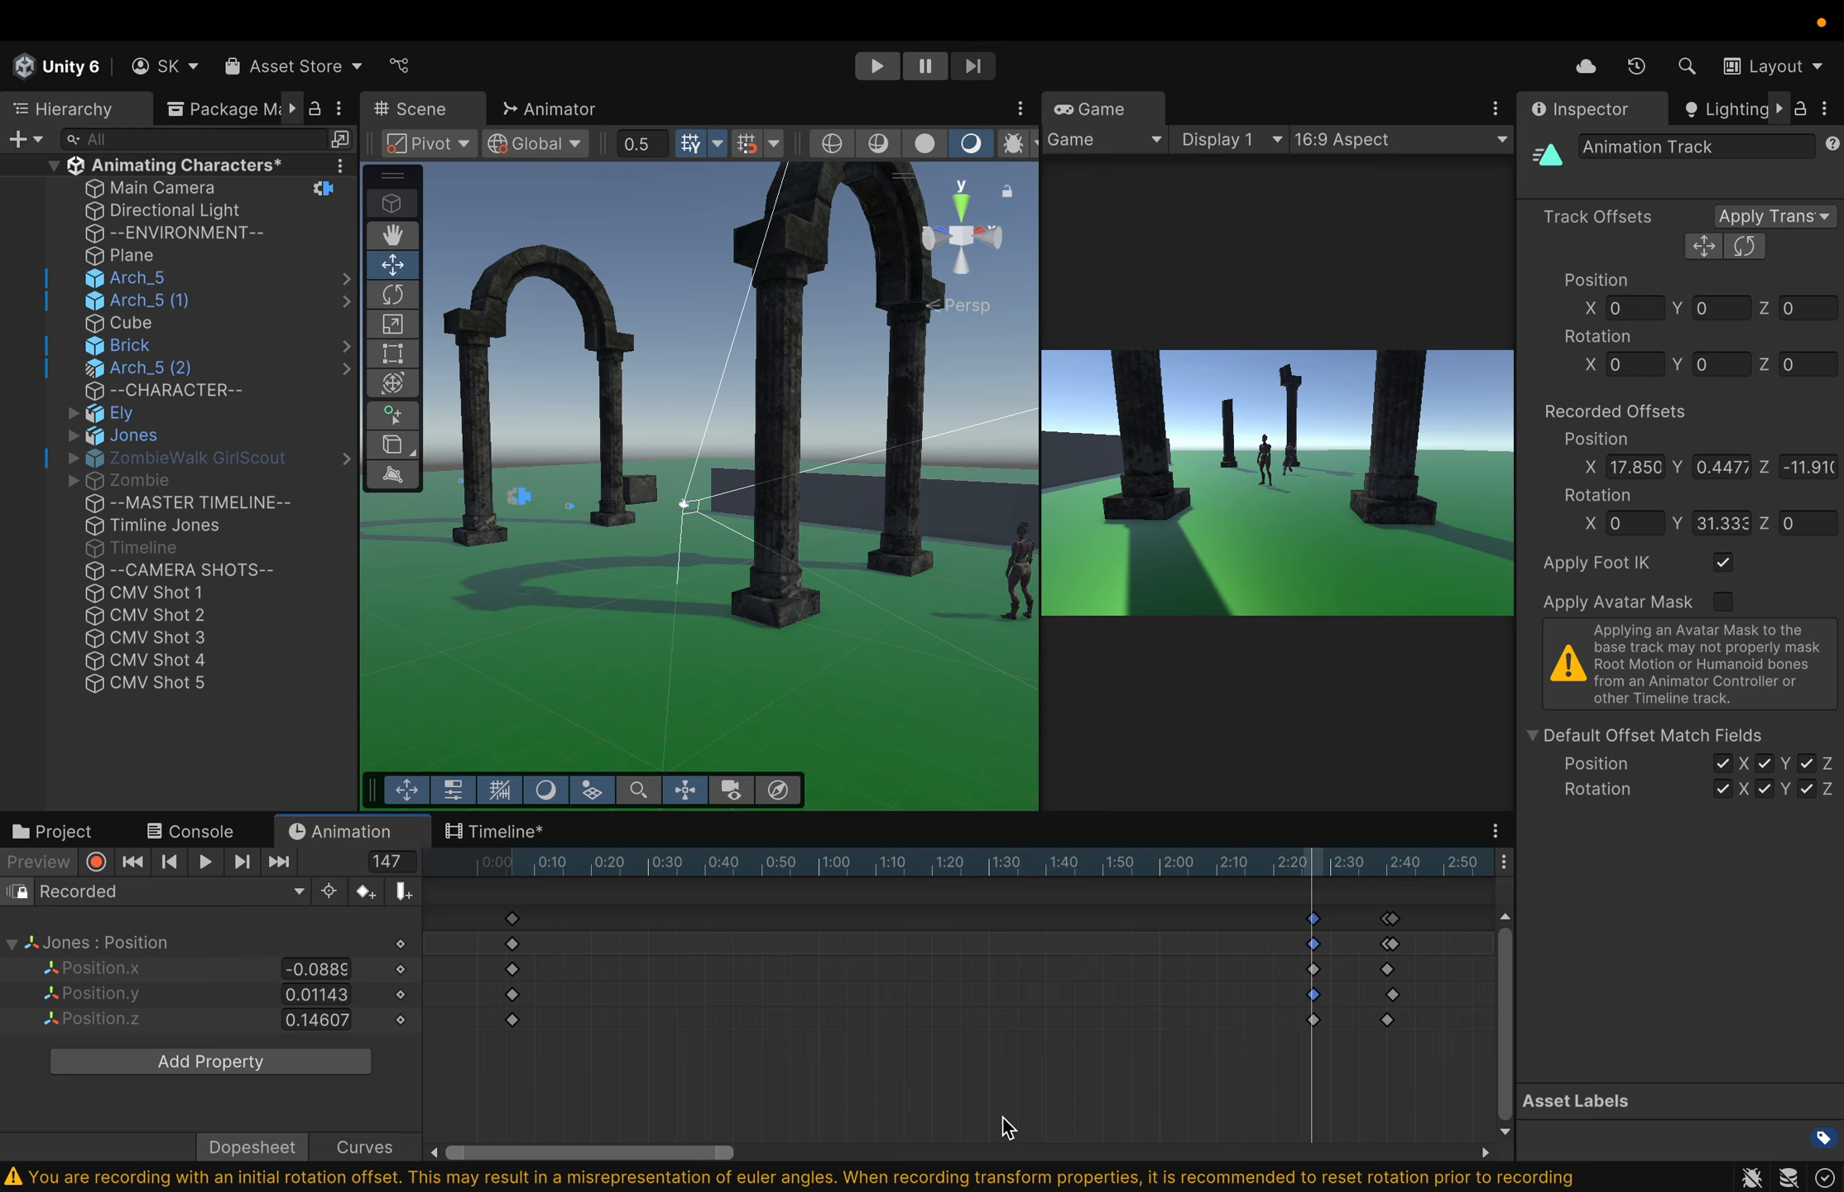
{"action": "scroll", "coordinate": [1158, 1091], "scroll_direction": "down", "scroll_amount": 5}
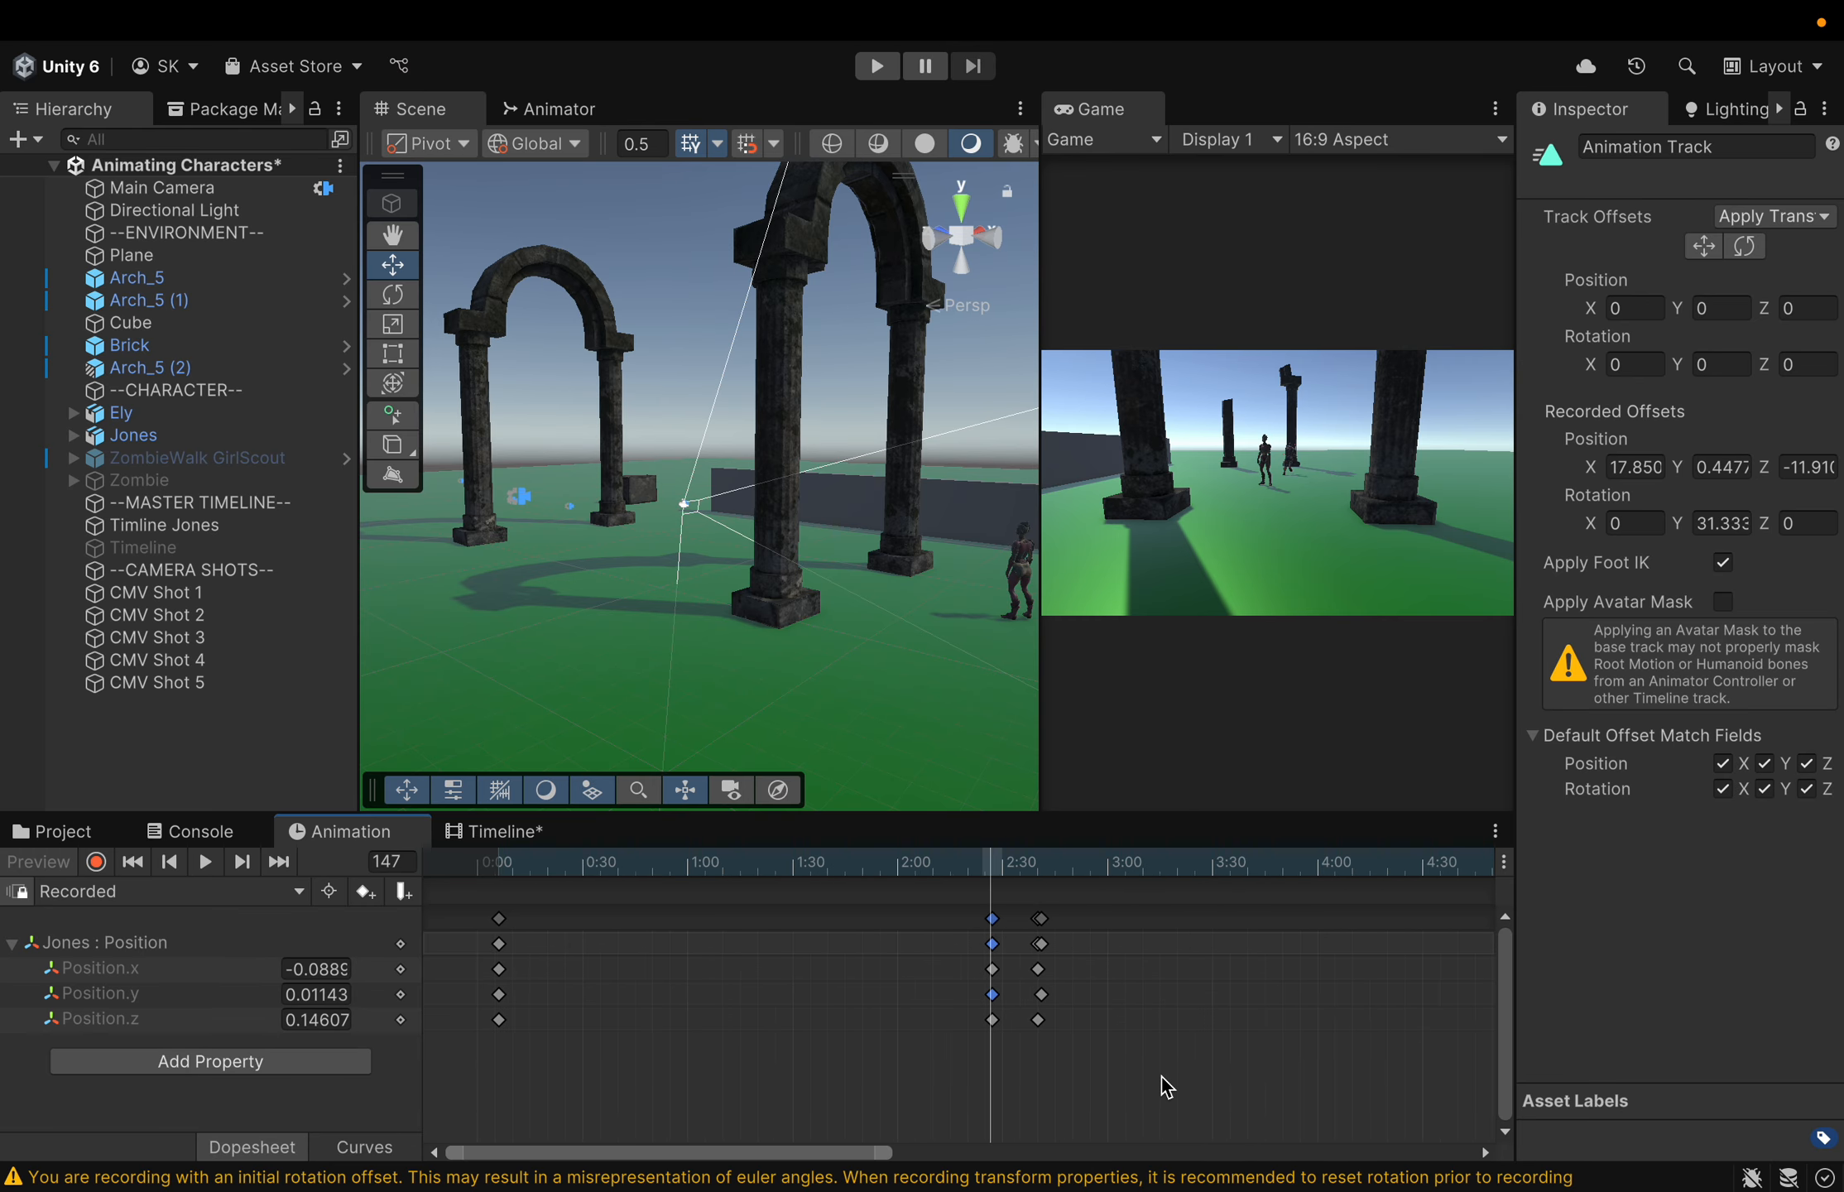
{"action": "scroll", "coordinate": [1180, 1076], "scroll_direction": "down", "scroll_amount": 3}
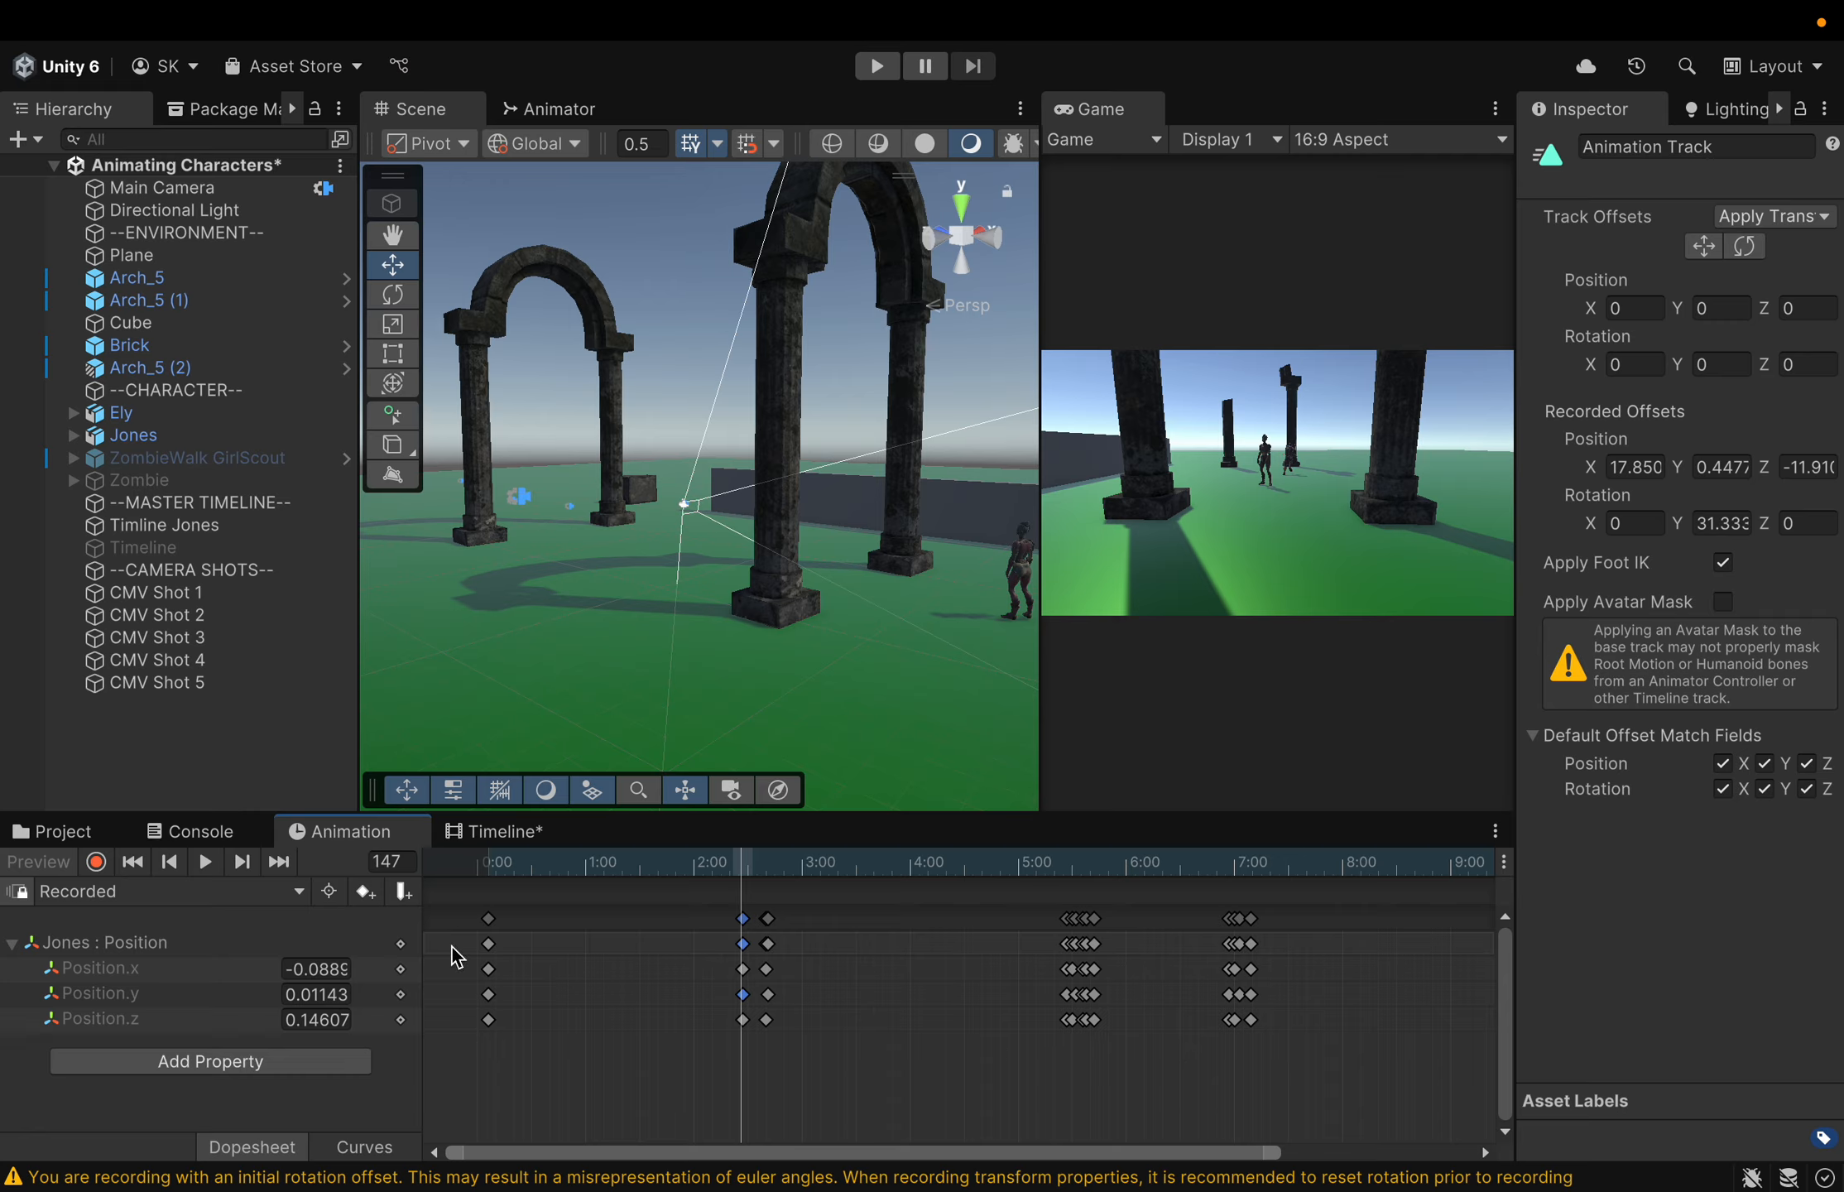
{"action": "left_click_drag", "start_coordinate": [458, 946], "coordinate": [1381, 1103]}
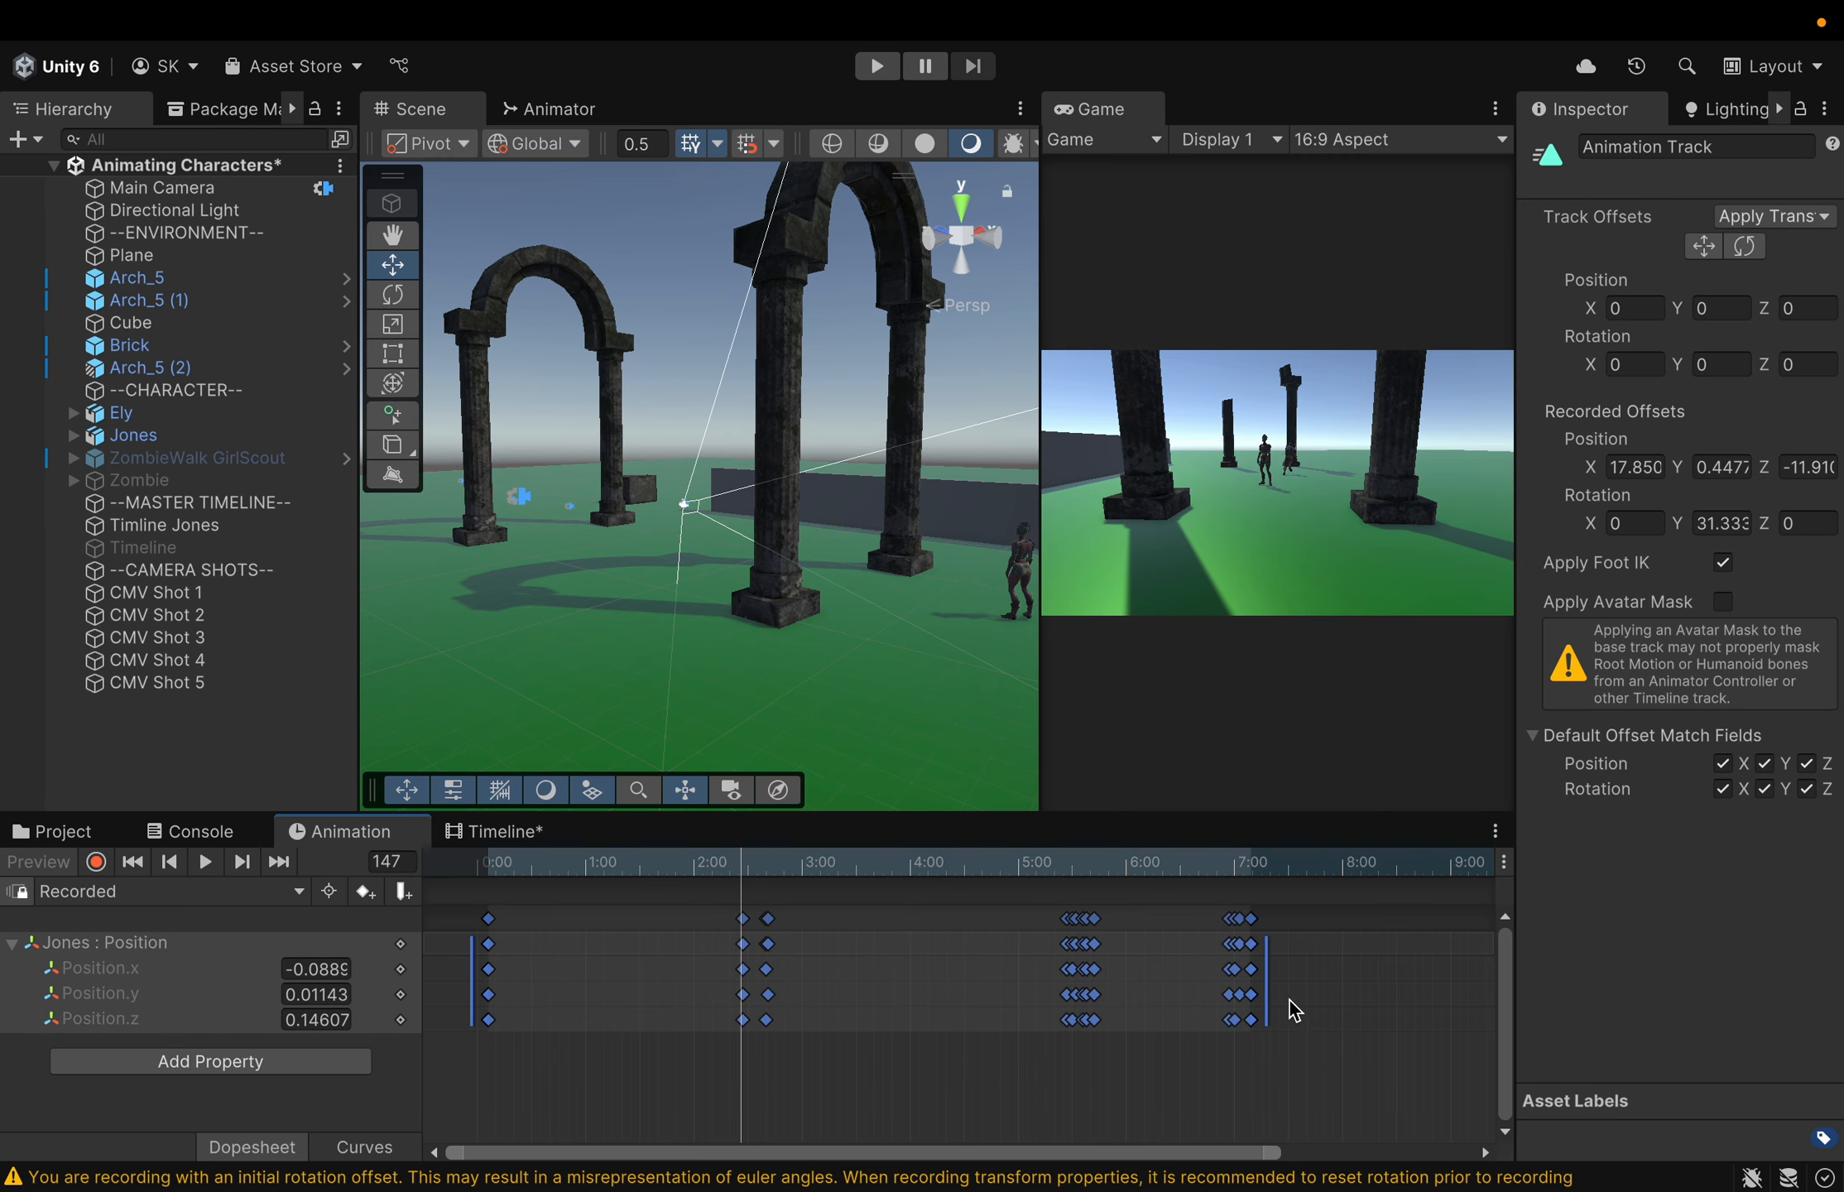
{"action": "left_click", "coordinate": [1106, 1107]}
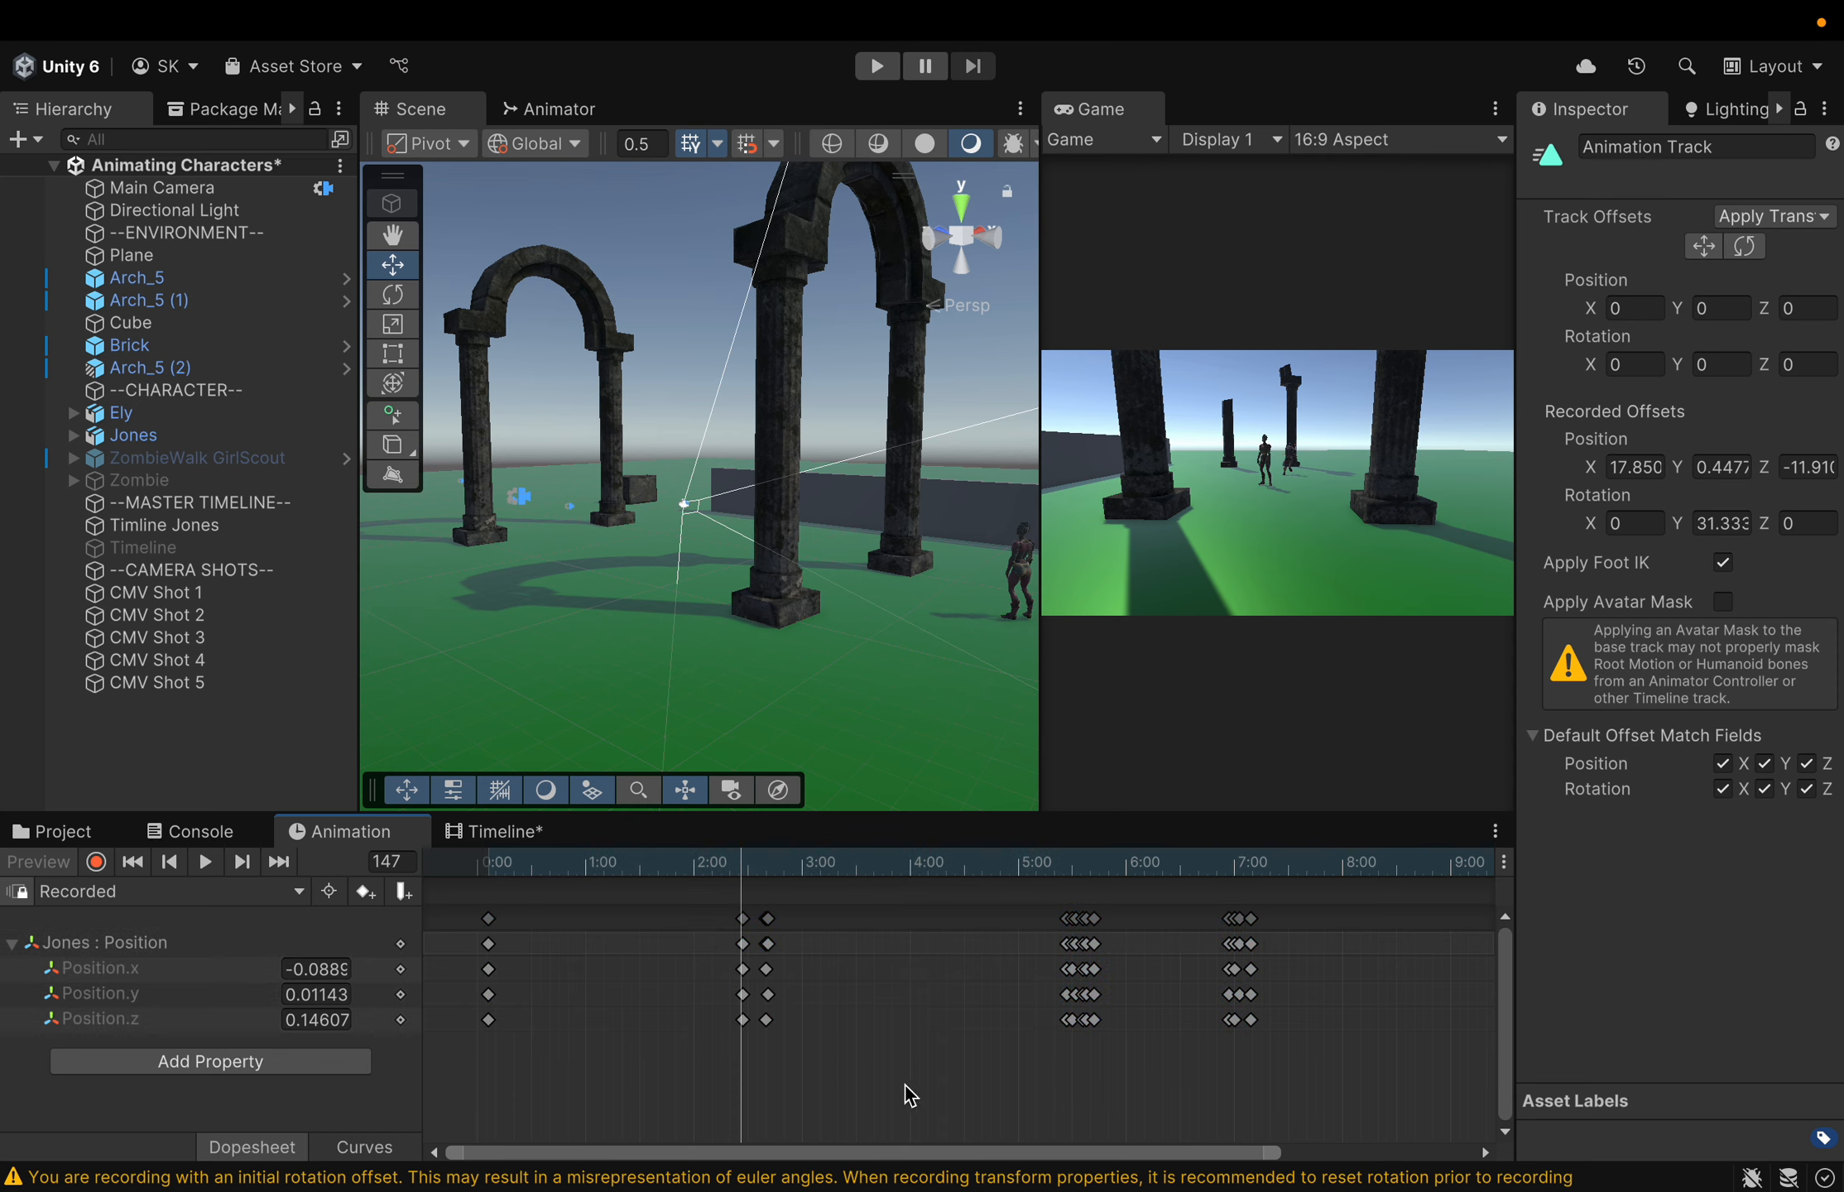
Rewind the Timline Jones timeline to 0, play the scene in an enlarged Game view, then stop and enlarge the Scene view
{"action": "left_click", "coordinate": [500, 836]}
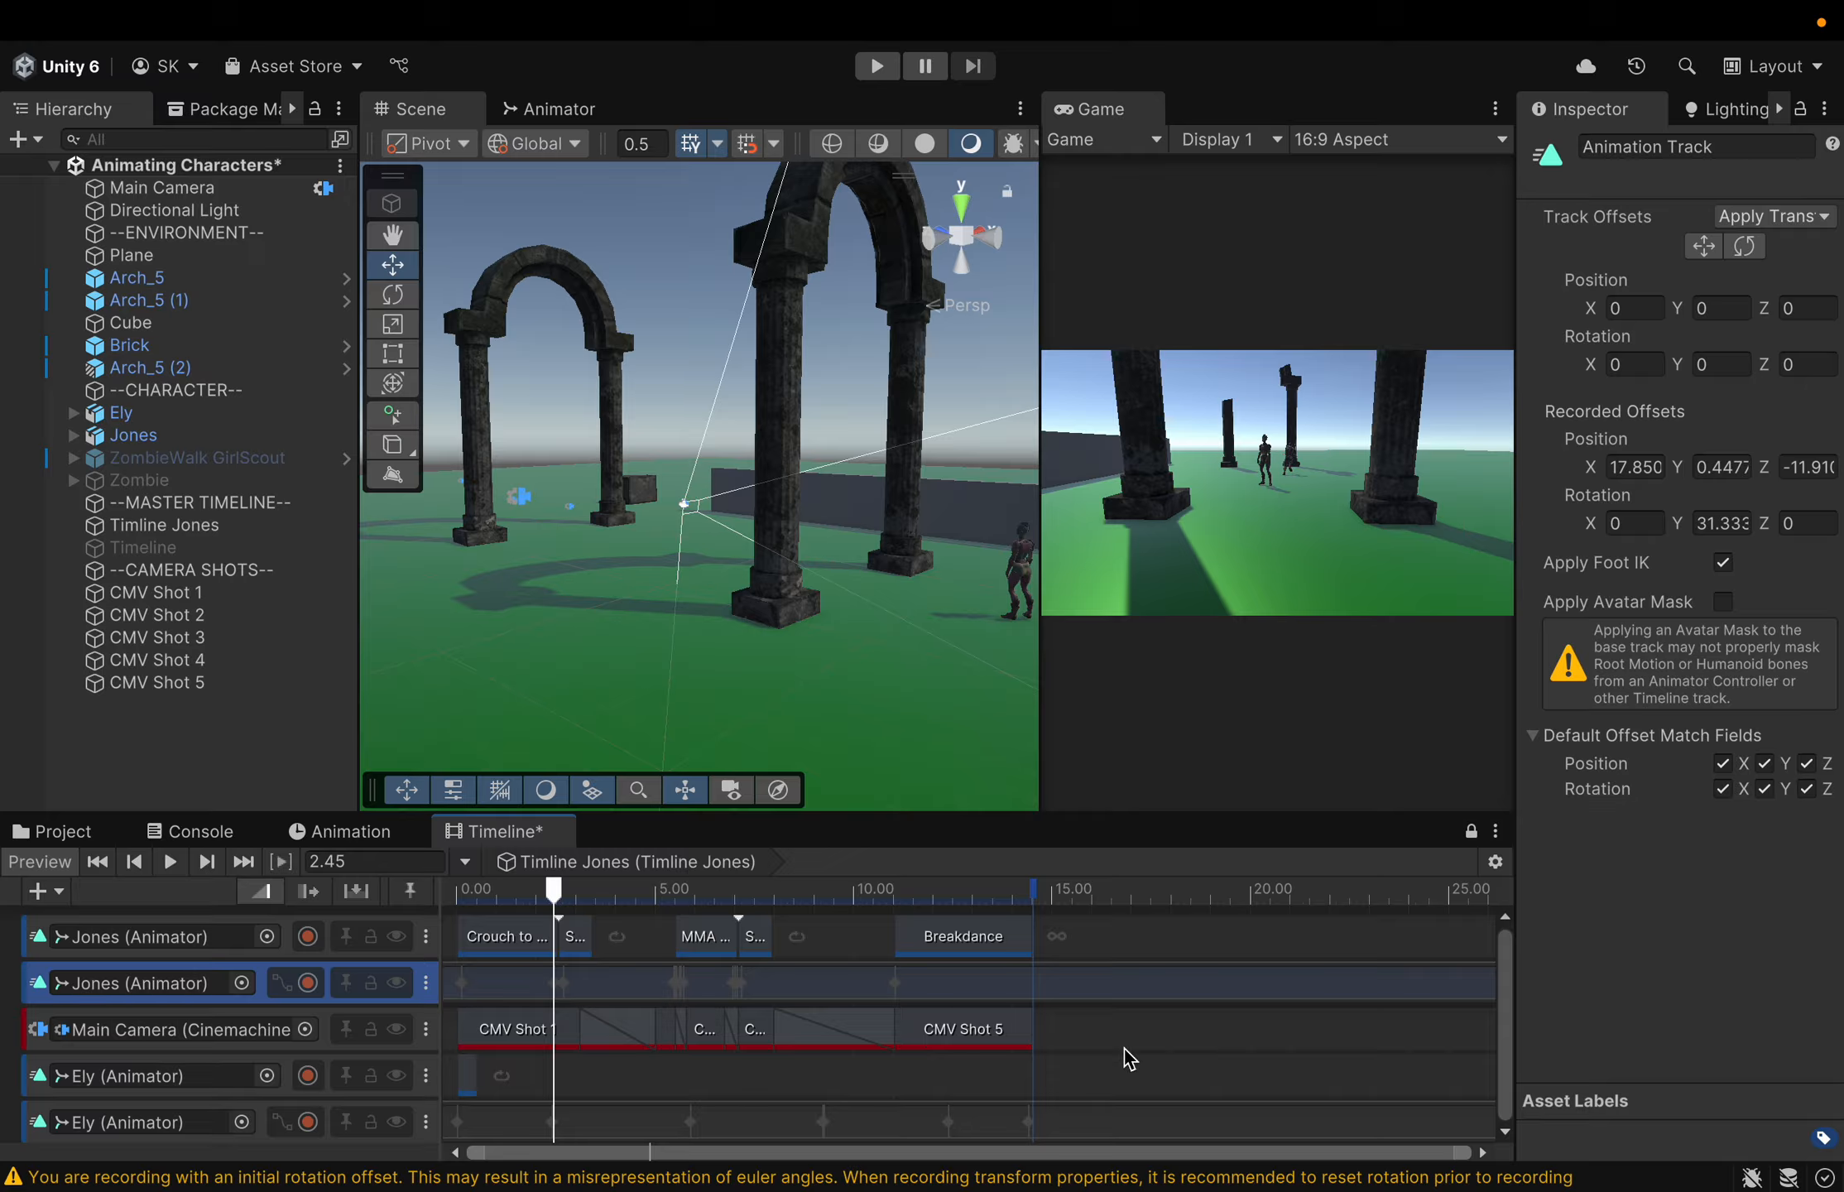
{"action": "left_click_drag", "start_coordinate": [555, 905], "coordinate": [426, 955]}
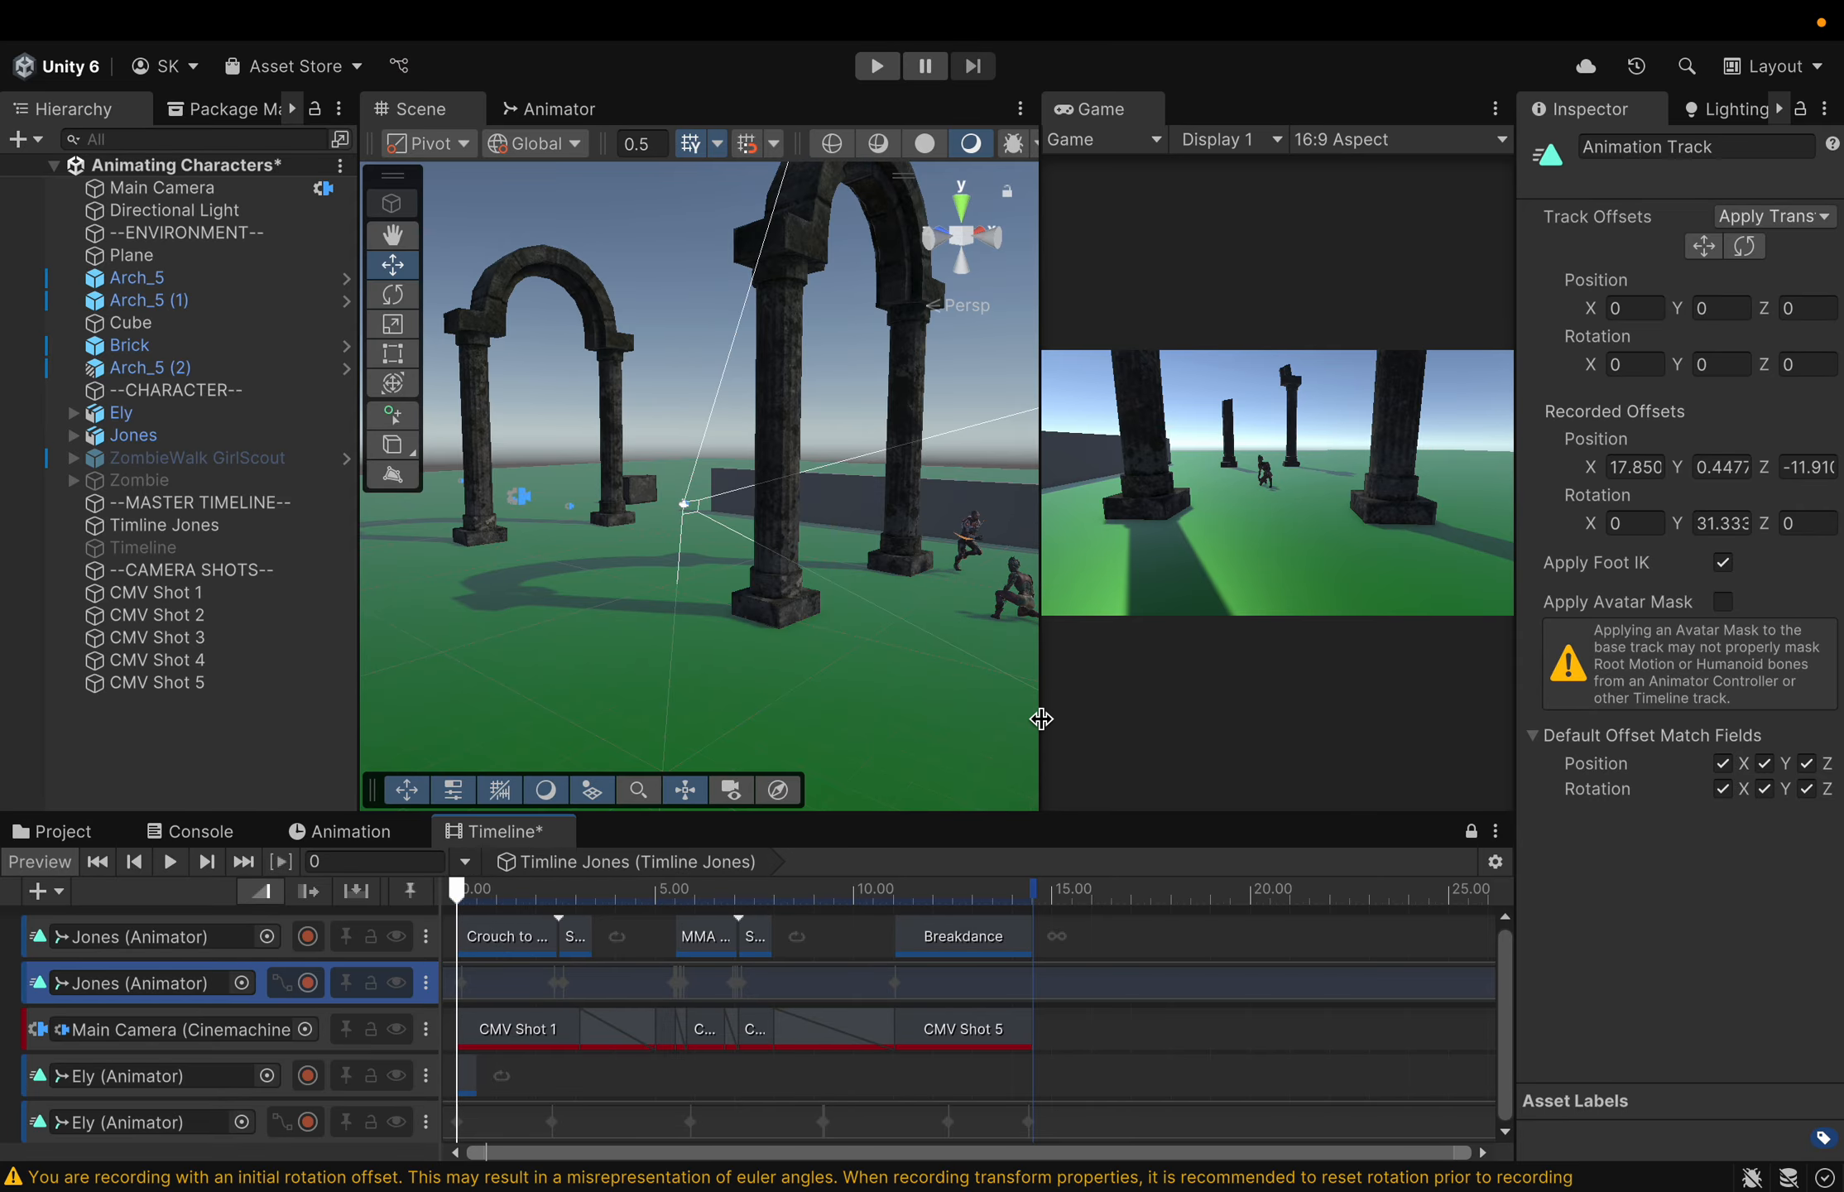
{"action": "left_click_drag", "start_coordinate": [1042, 719], "coordinate": [626, 749]}
{"action": "left_click", "coordinate": [876, 66]}
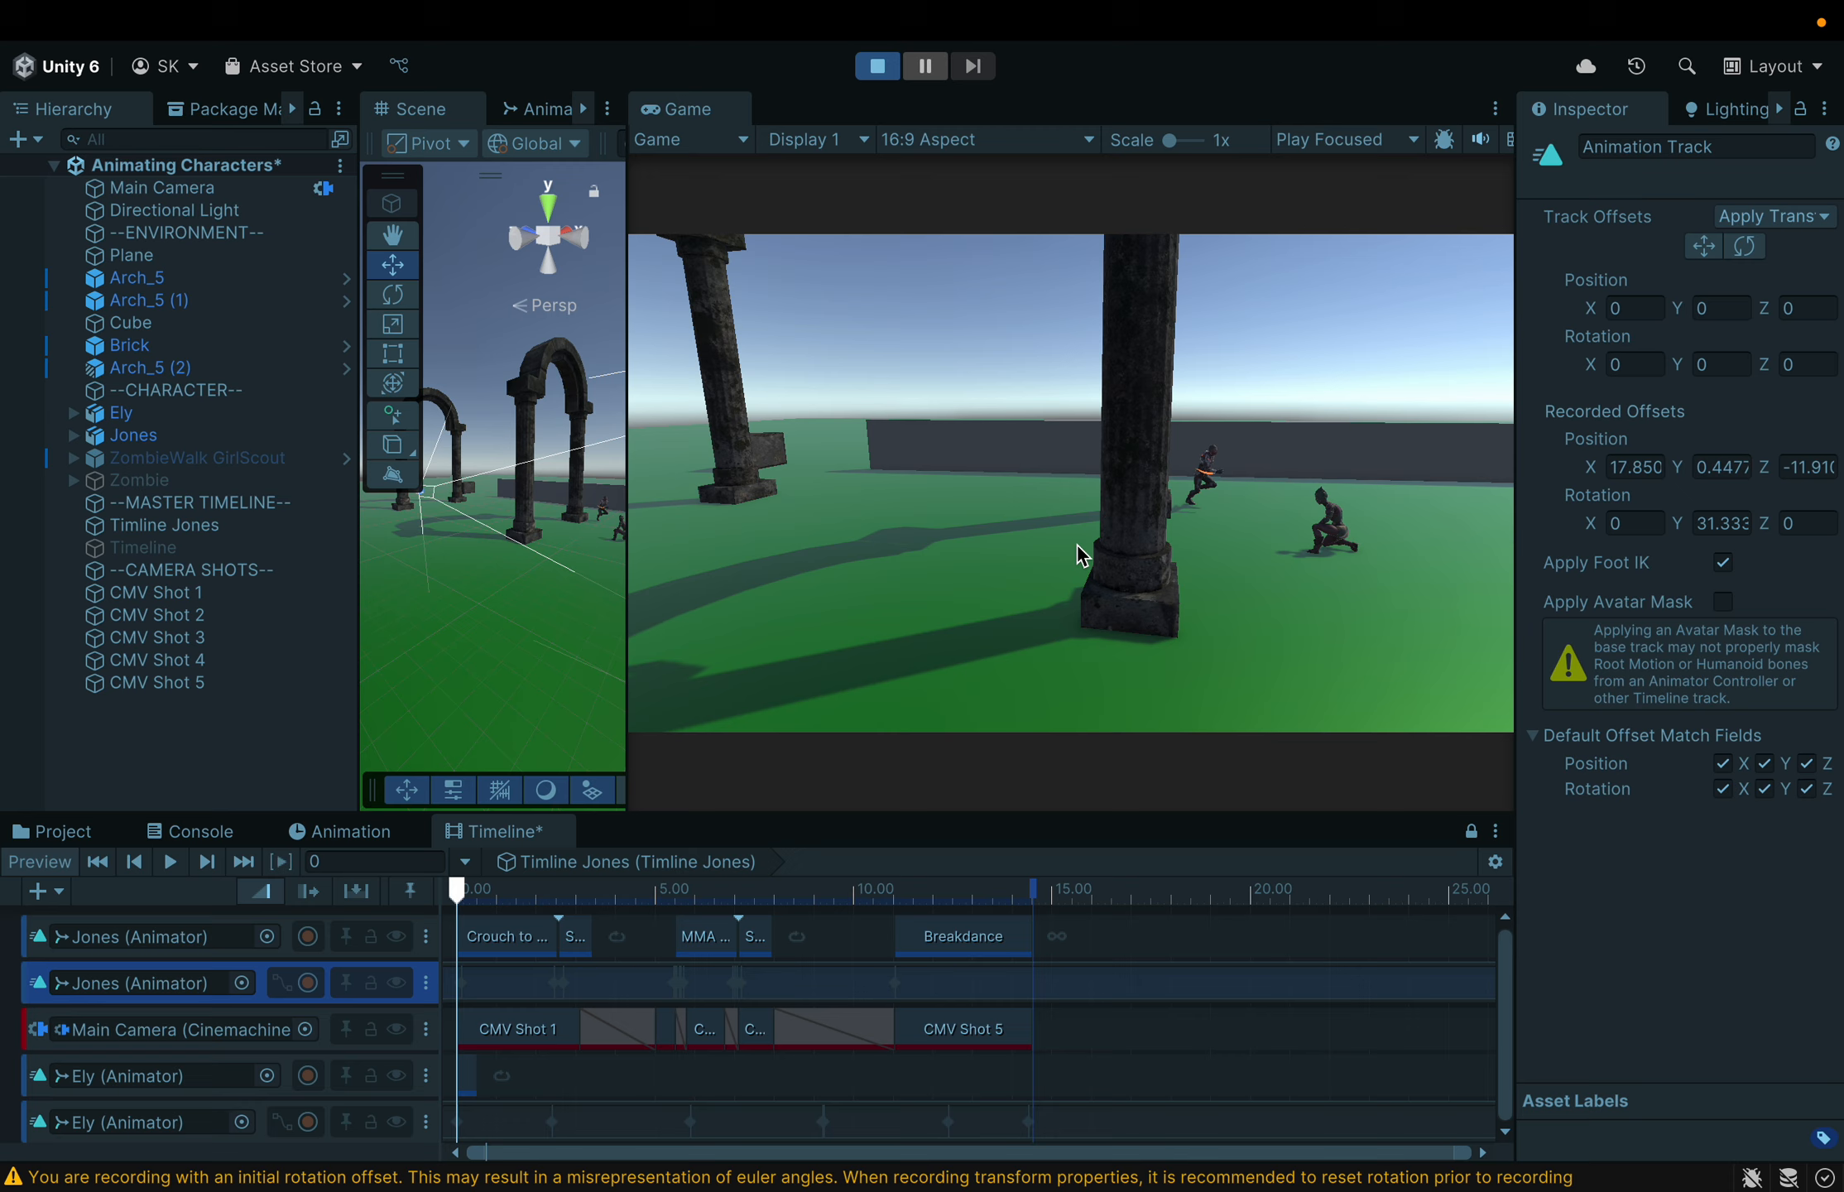
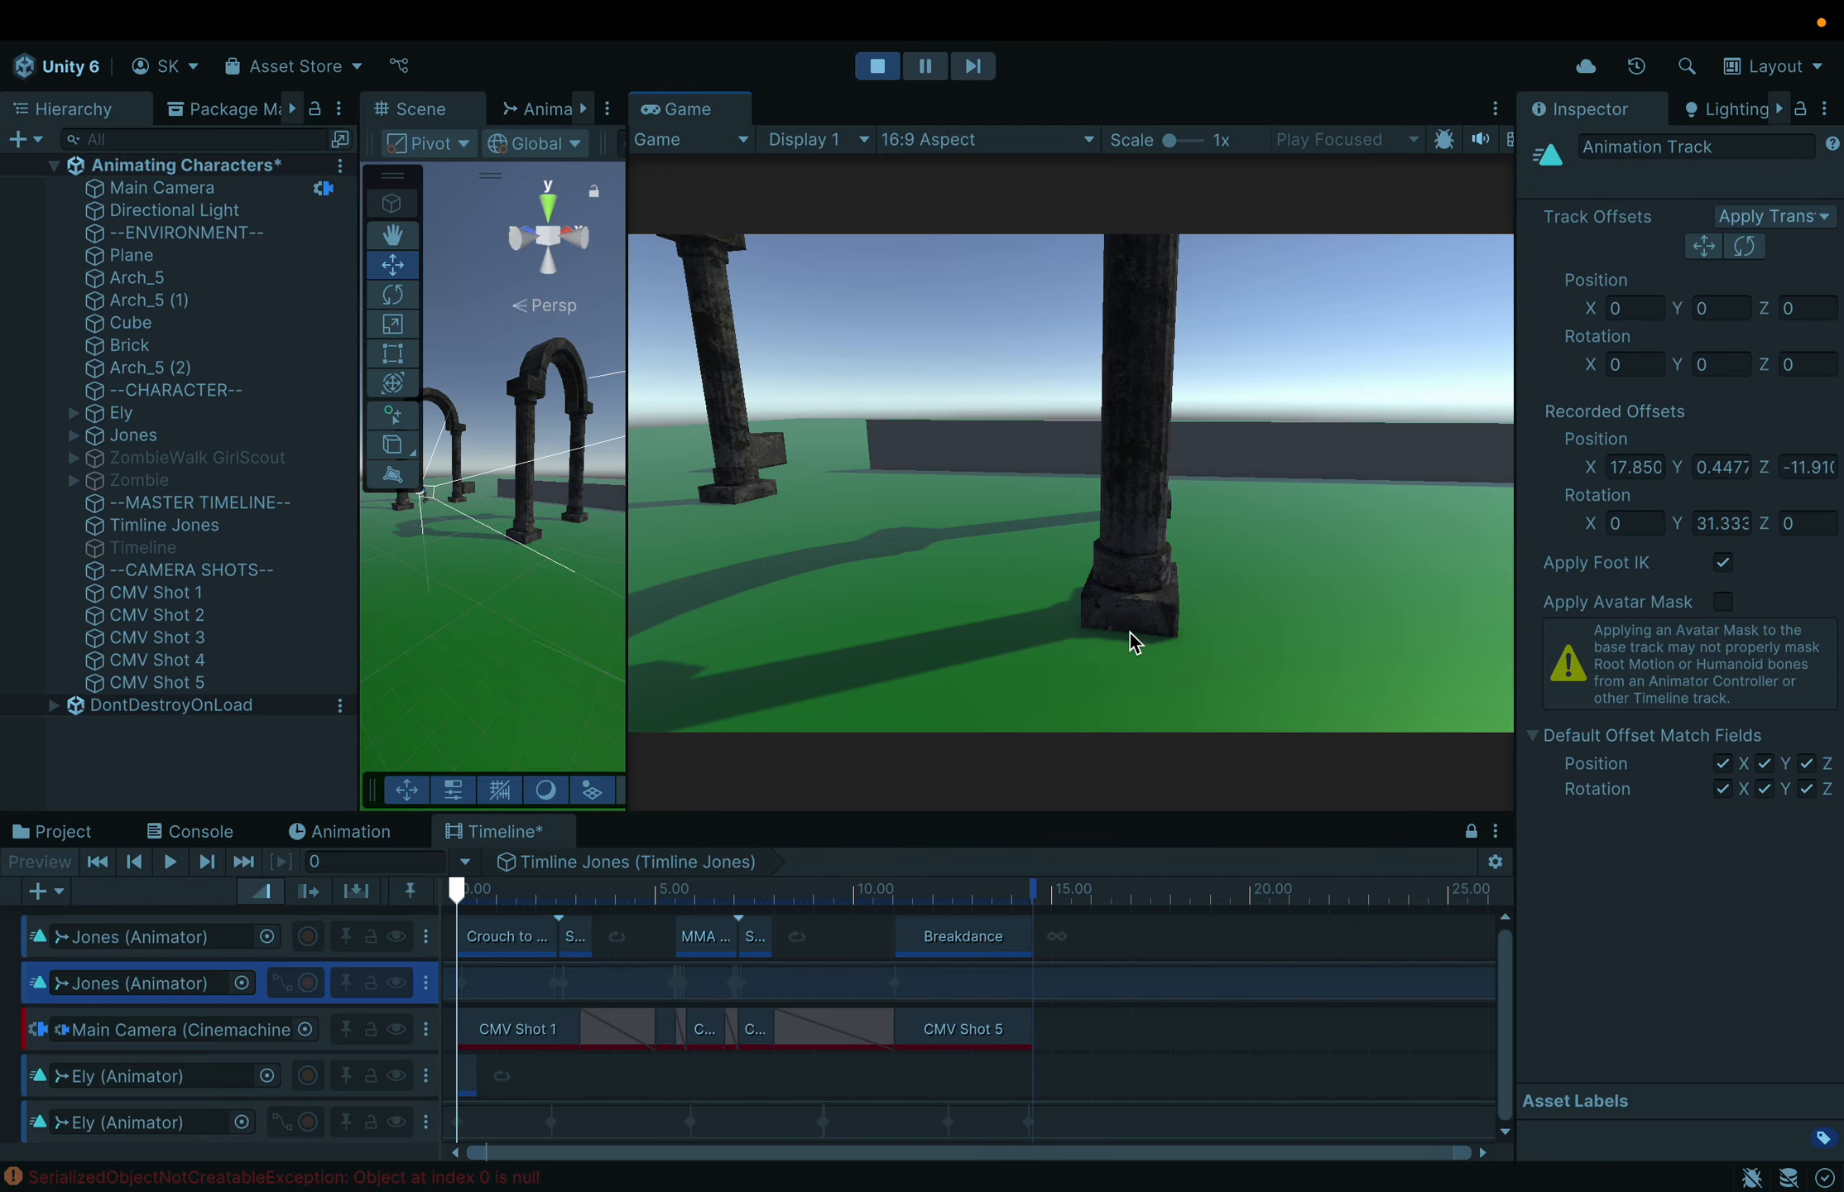
{"action": "left_click", "coordinate": [877, 66]}
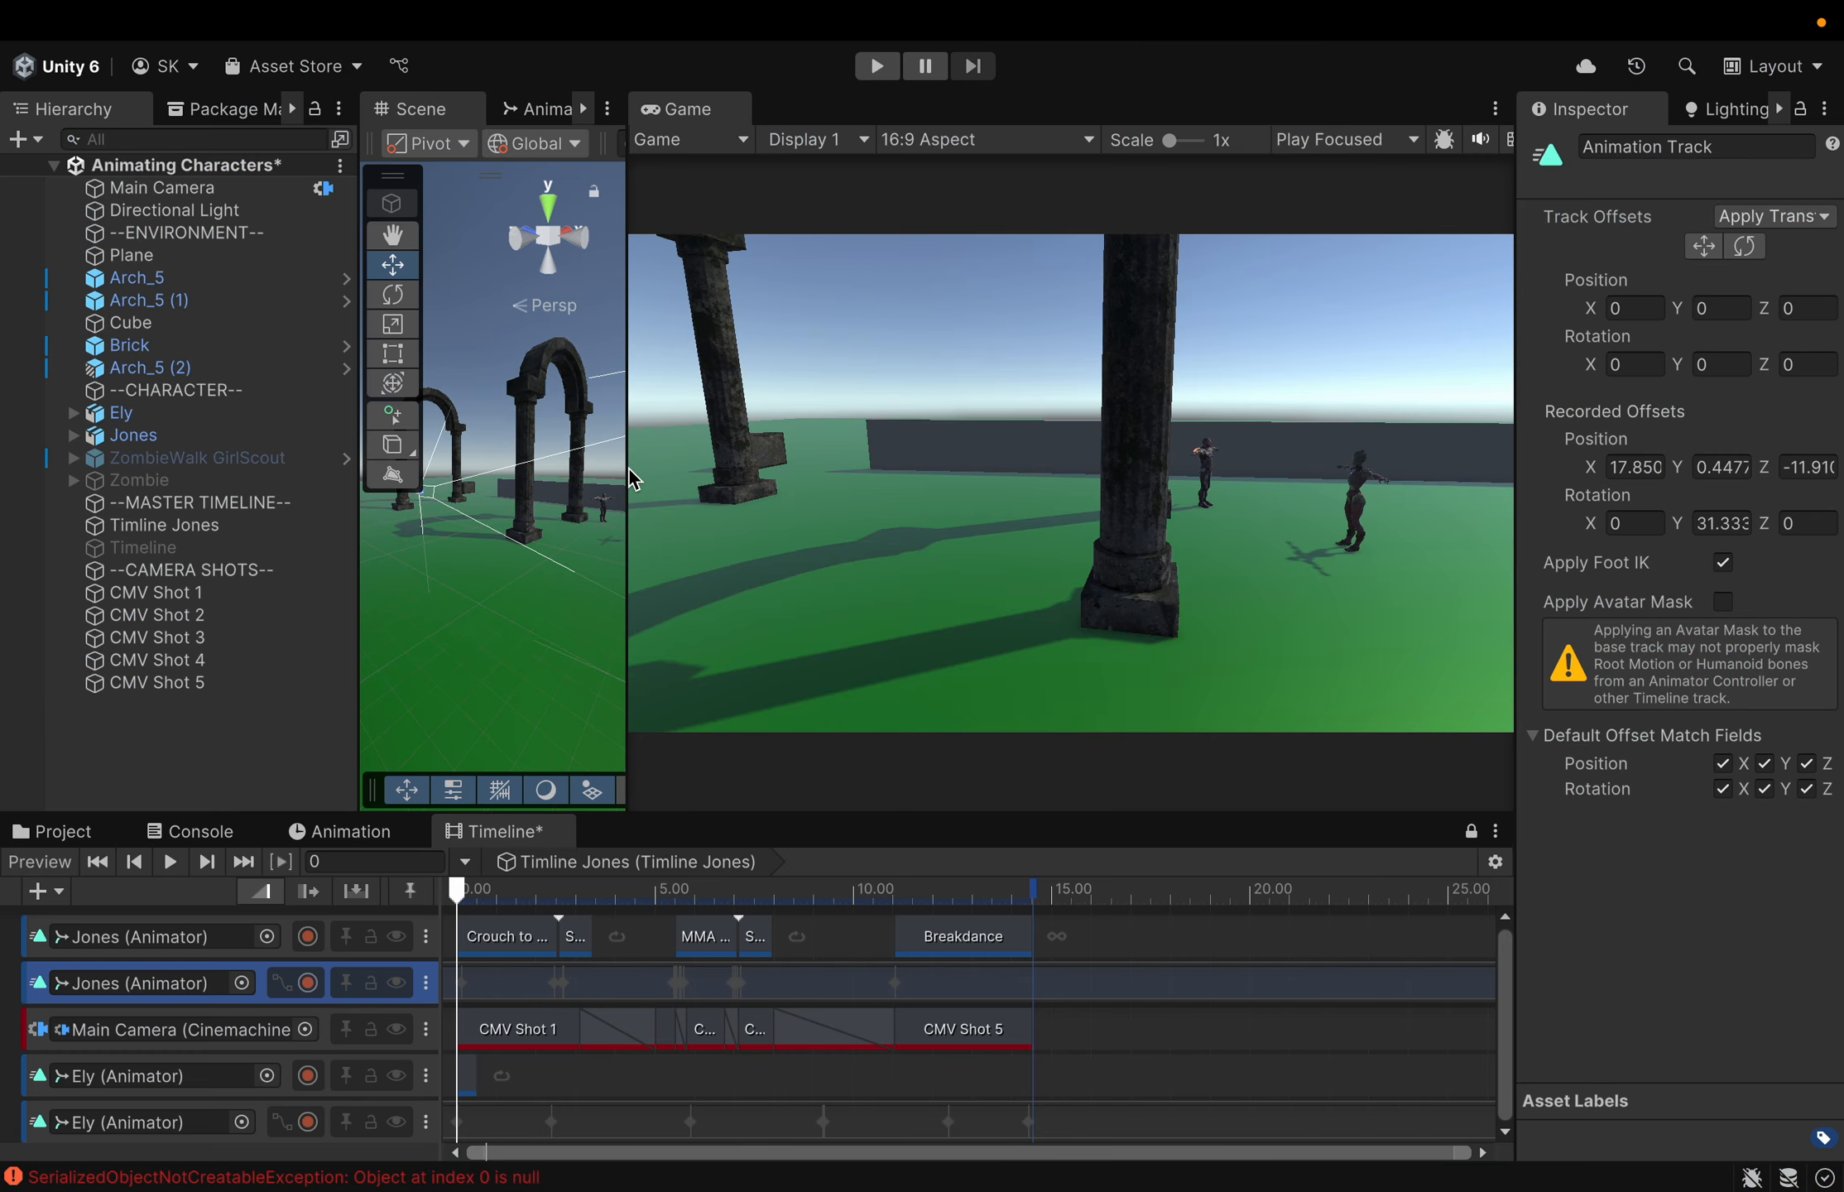
{"action": "left_click_drag", "start_coordinate": [626, 484], "coordinate": [1293, 459]}
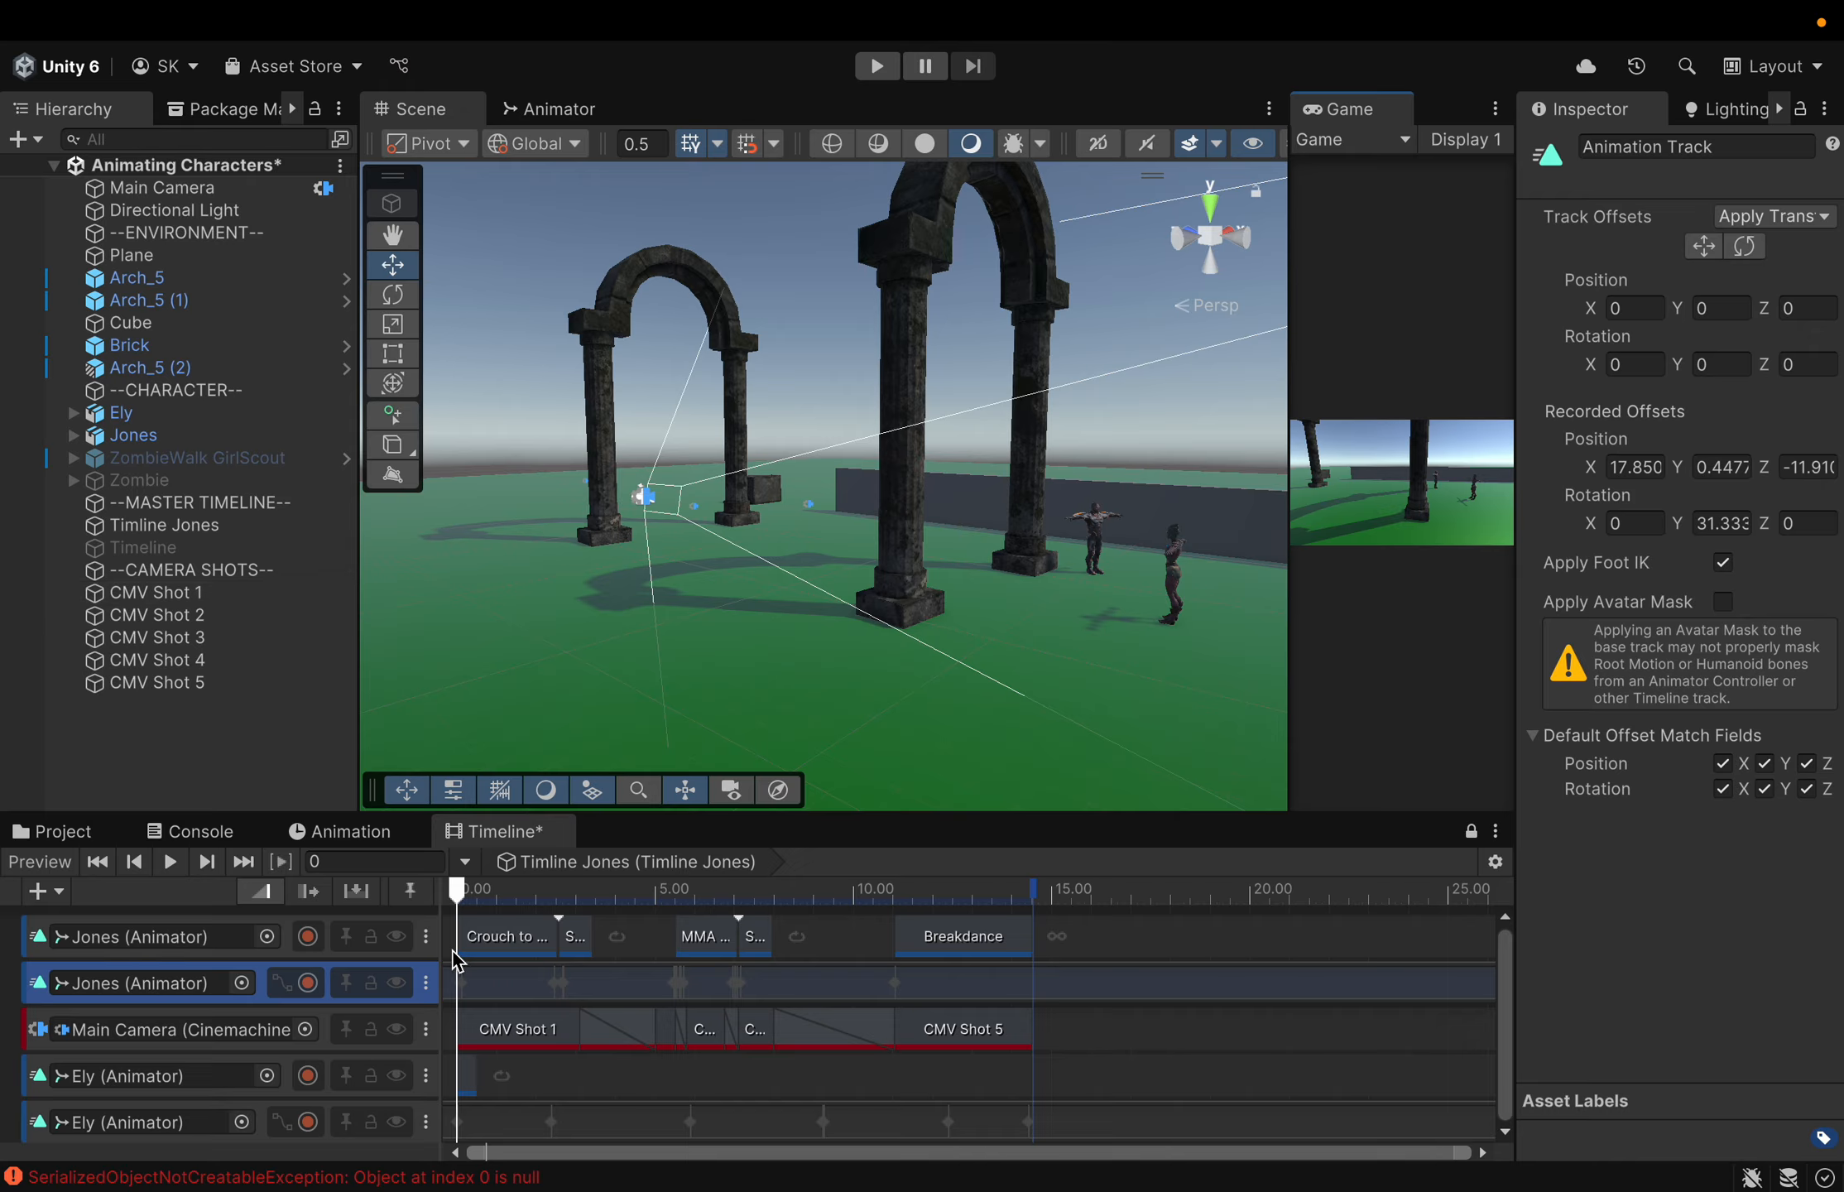
Add a new Cinemachine Camera to the scene and name it CMV Shot 6
{"action": "left_click", "coordinate": [169, 594]}
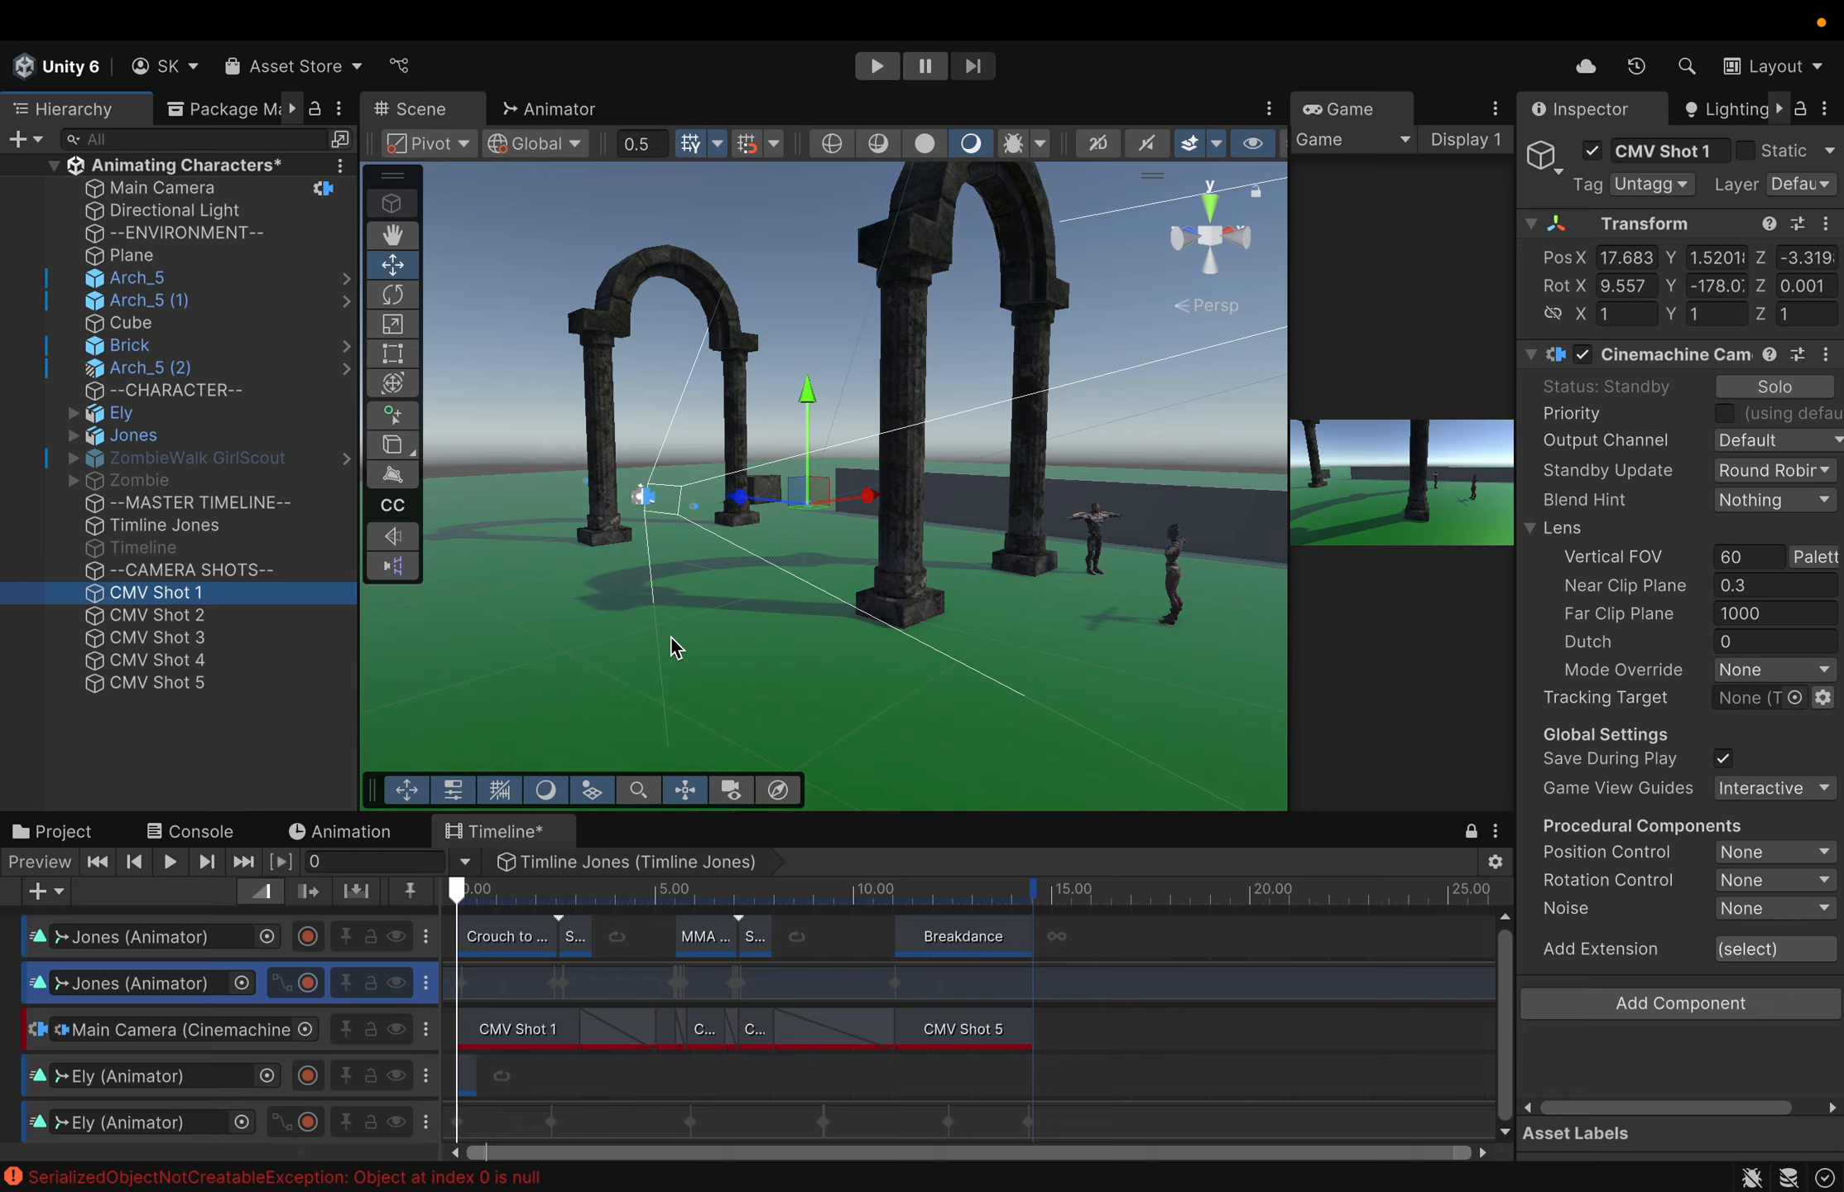
{"action": "left_click", "coordinate": [258, 739]}
{"action": "right_click", "coordinate": [180, 765]}
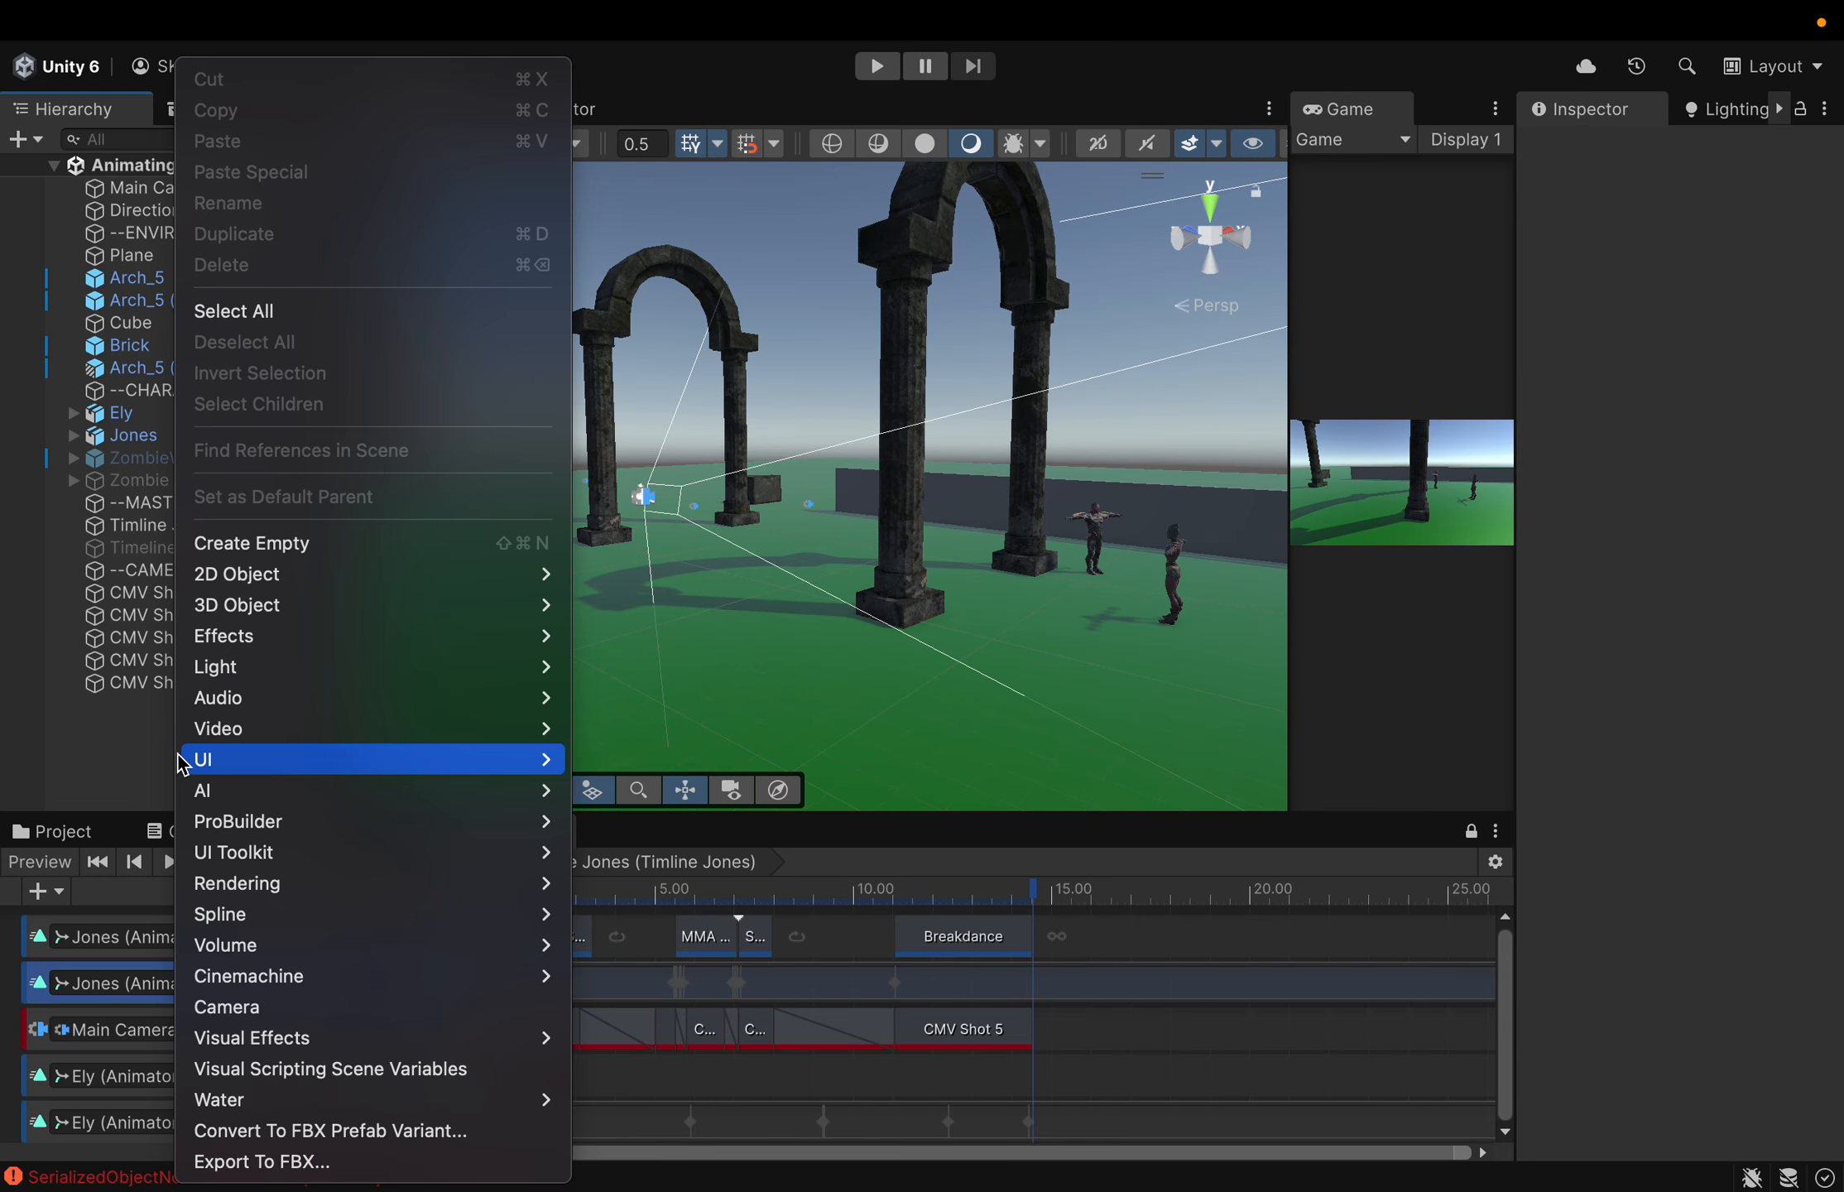
{"action": "mouse_move", "coordinate": [295, 982]}
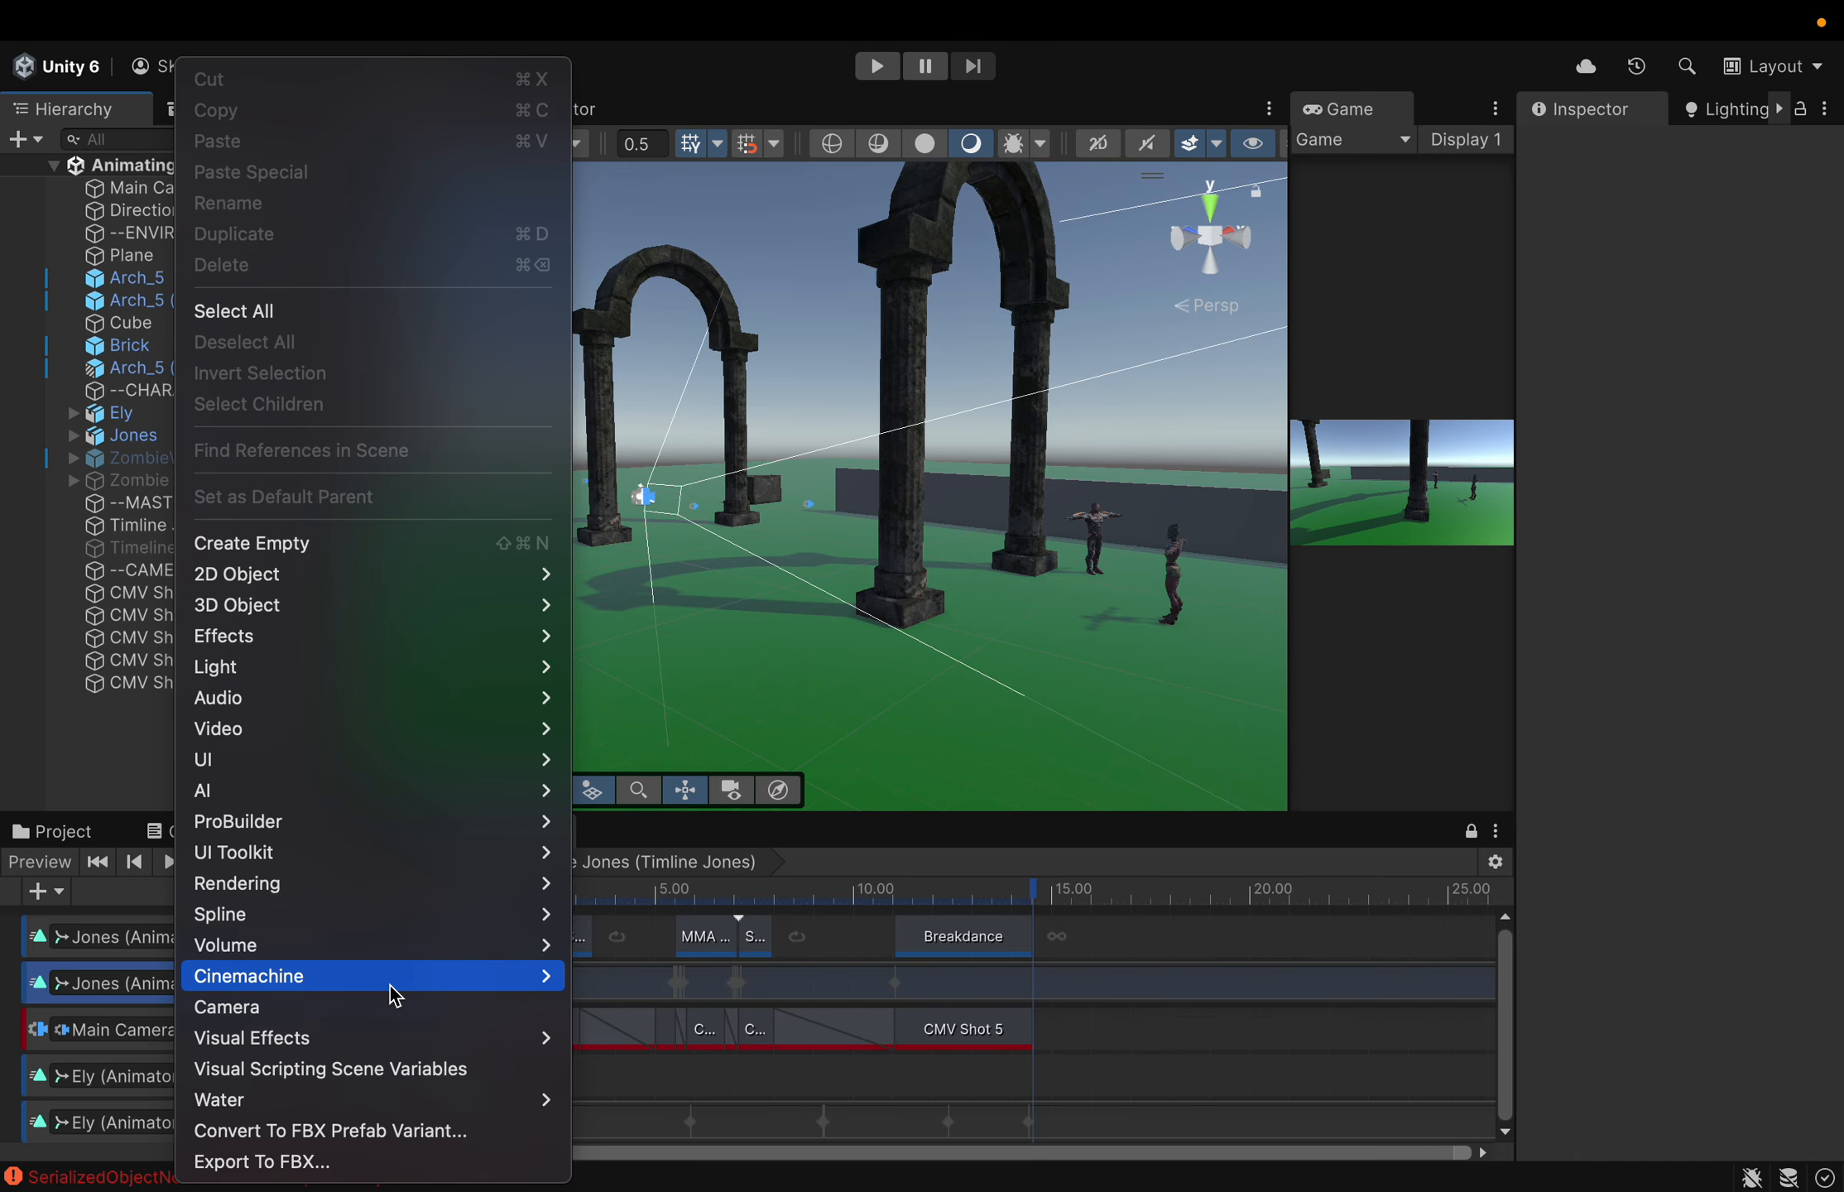
{"action": "mouse_move", "coordinate": [389, 985]}
{"action": "left_click", "coordinate": [654, 980]}
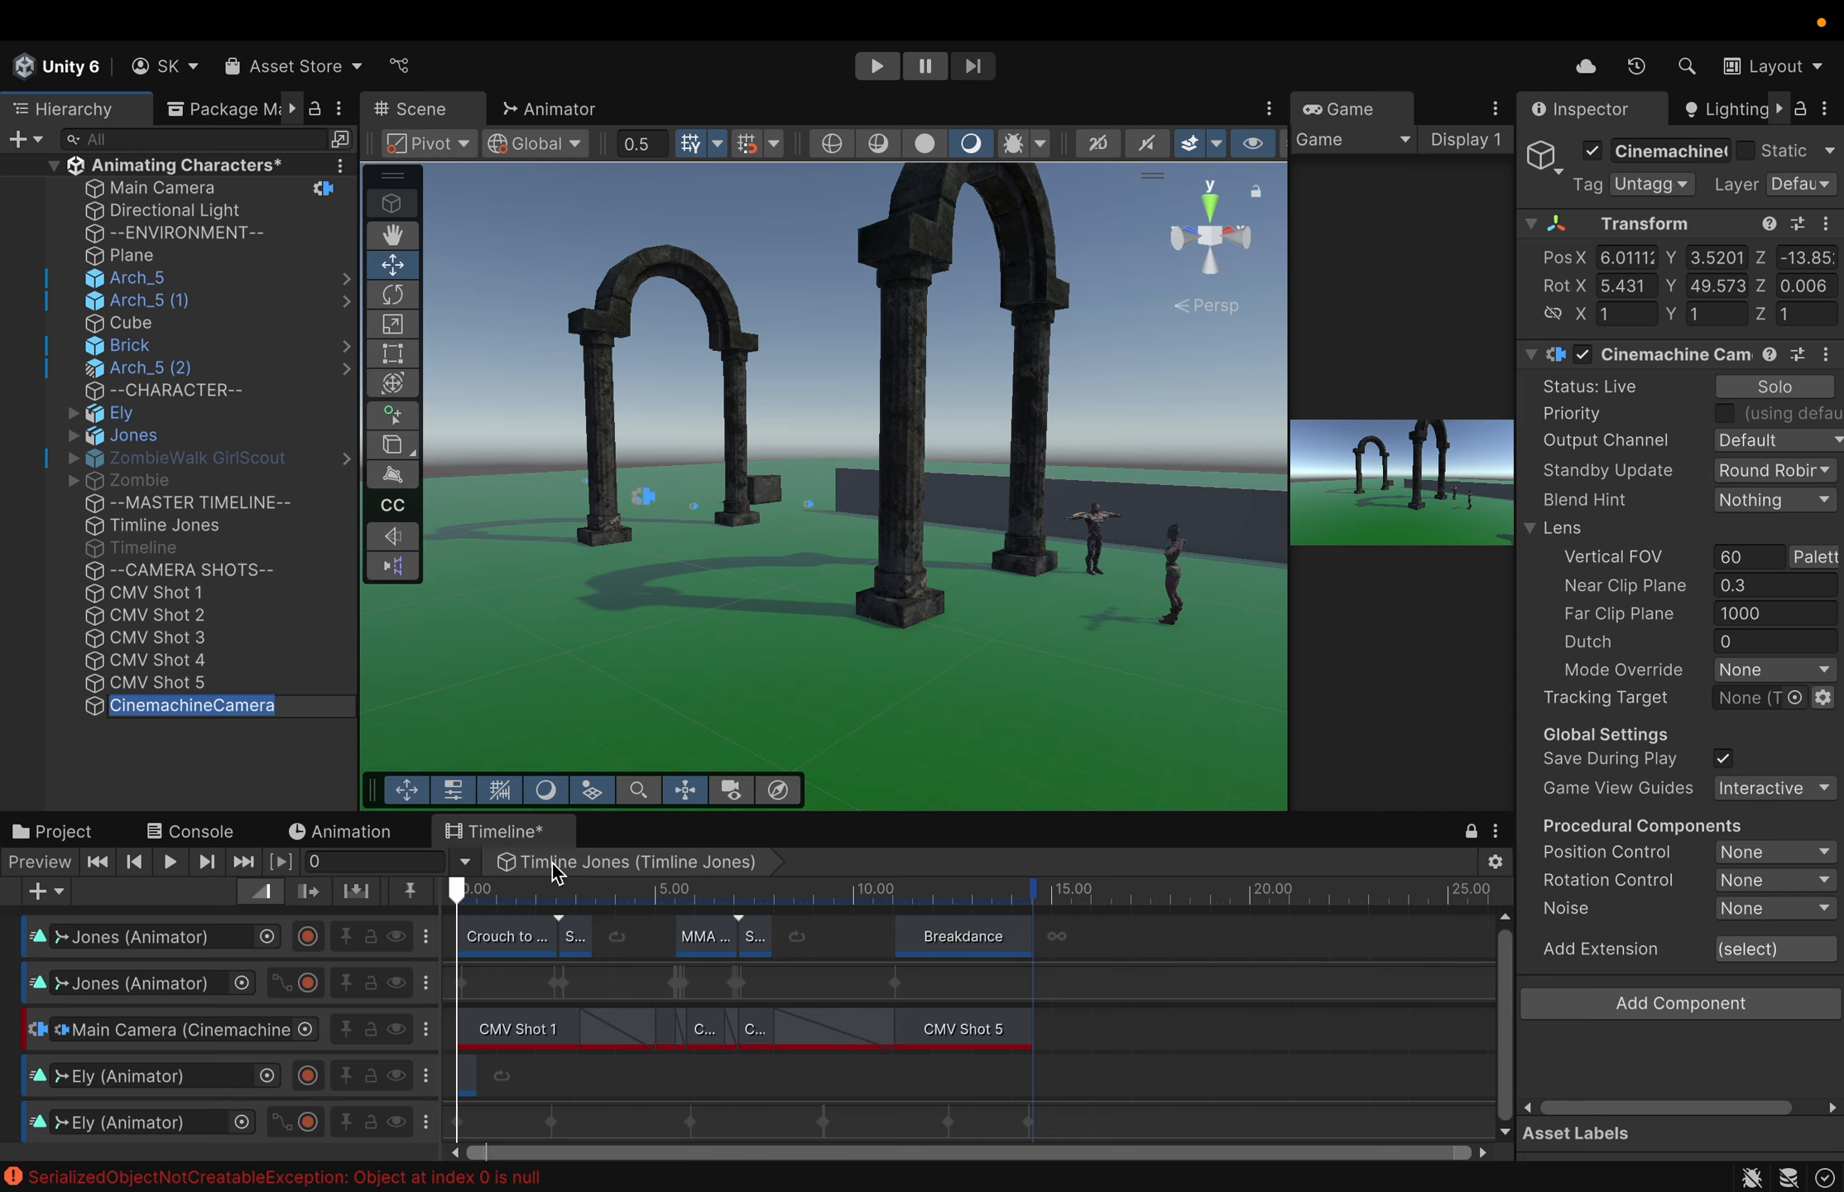
{"action": "type", "text": "CMV Shot 6"}
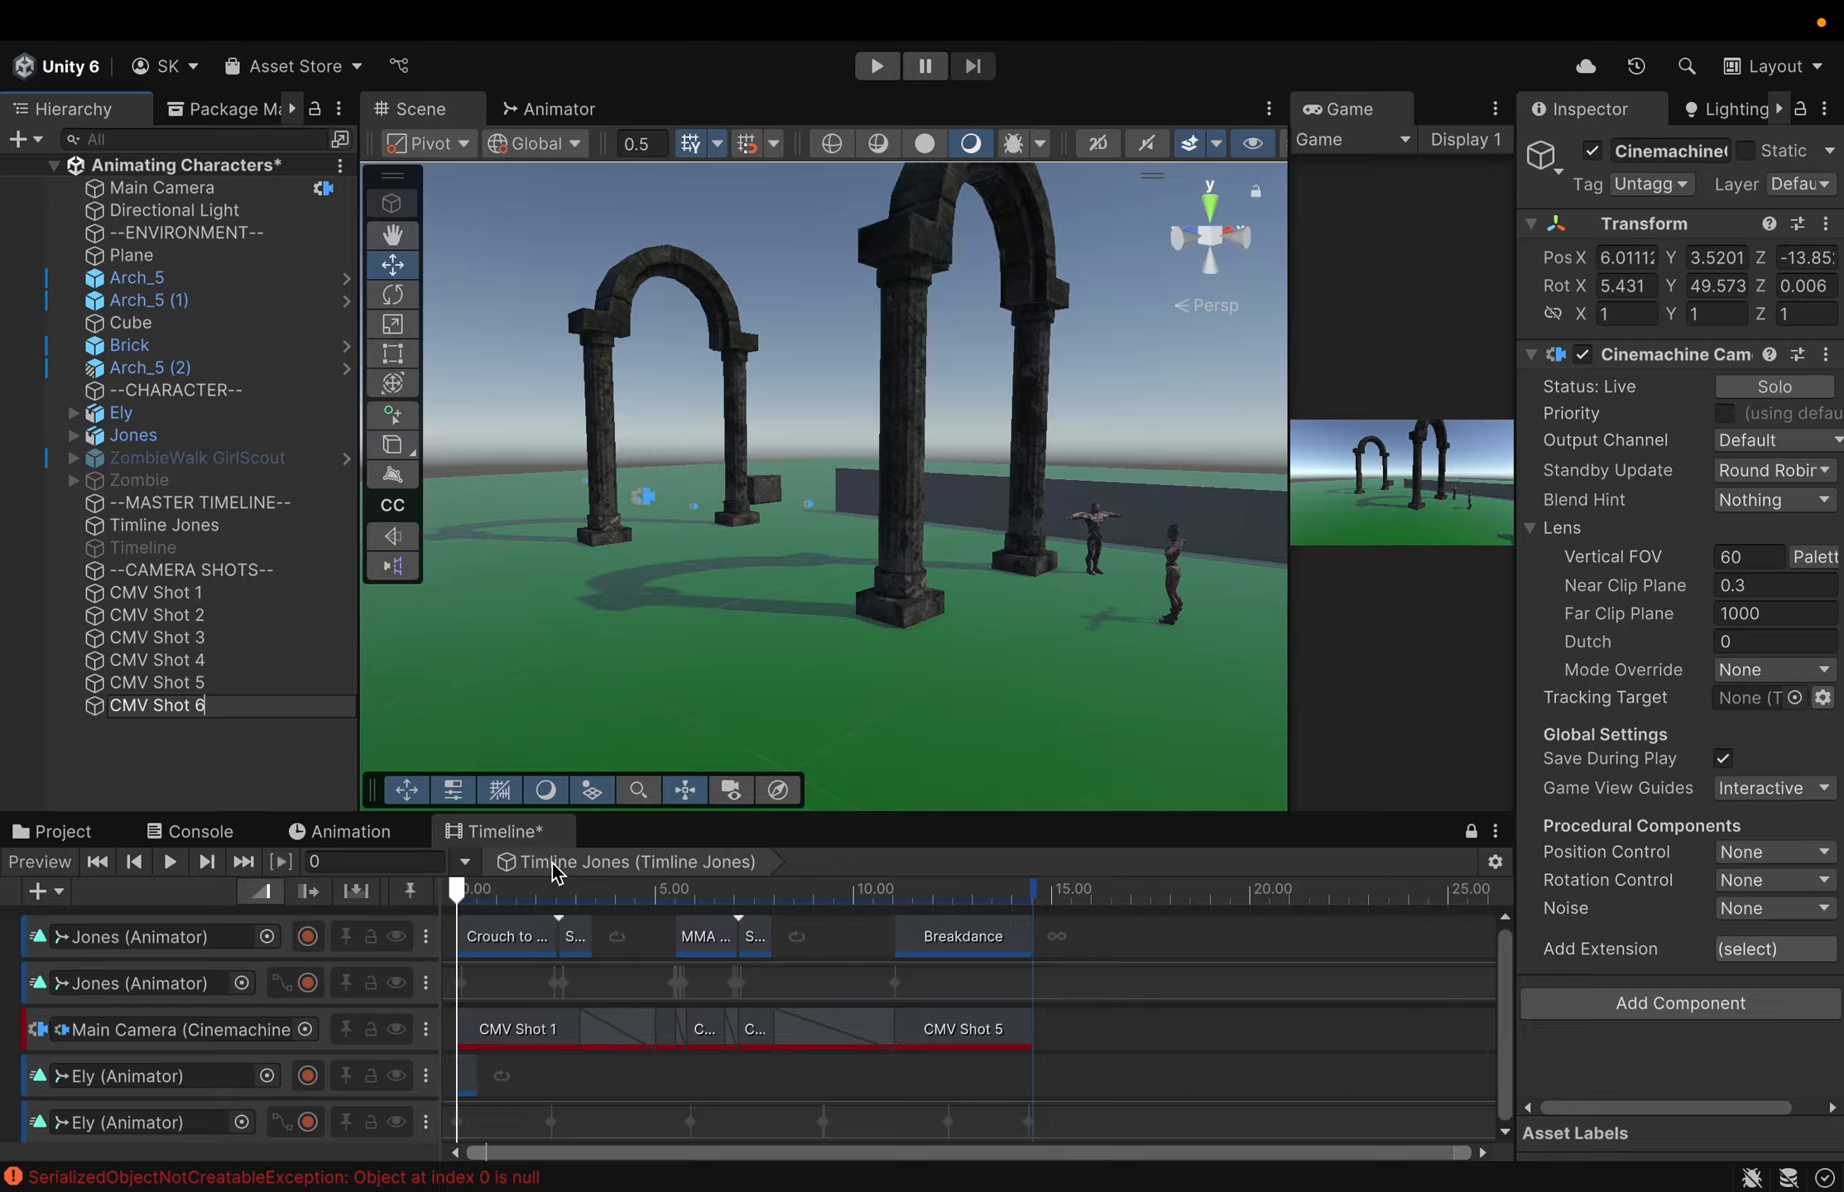
Set the playhead to 14.6 s at the end of the Breakdance clip and frame Ely in the Scene view
{"action": "left_click_drag", "start_coordinate": [456, 894], "coordinate": [1033, 933]}
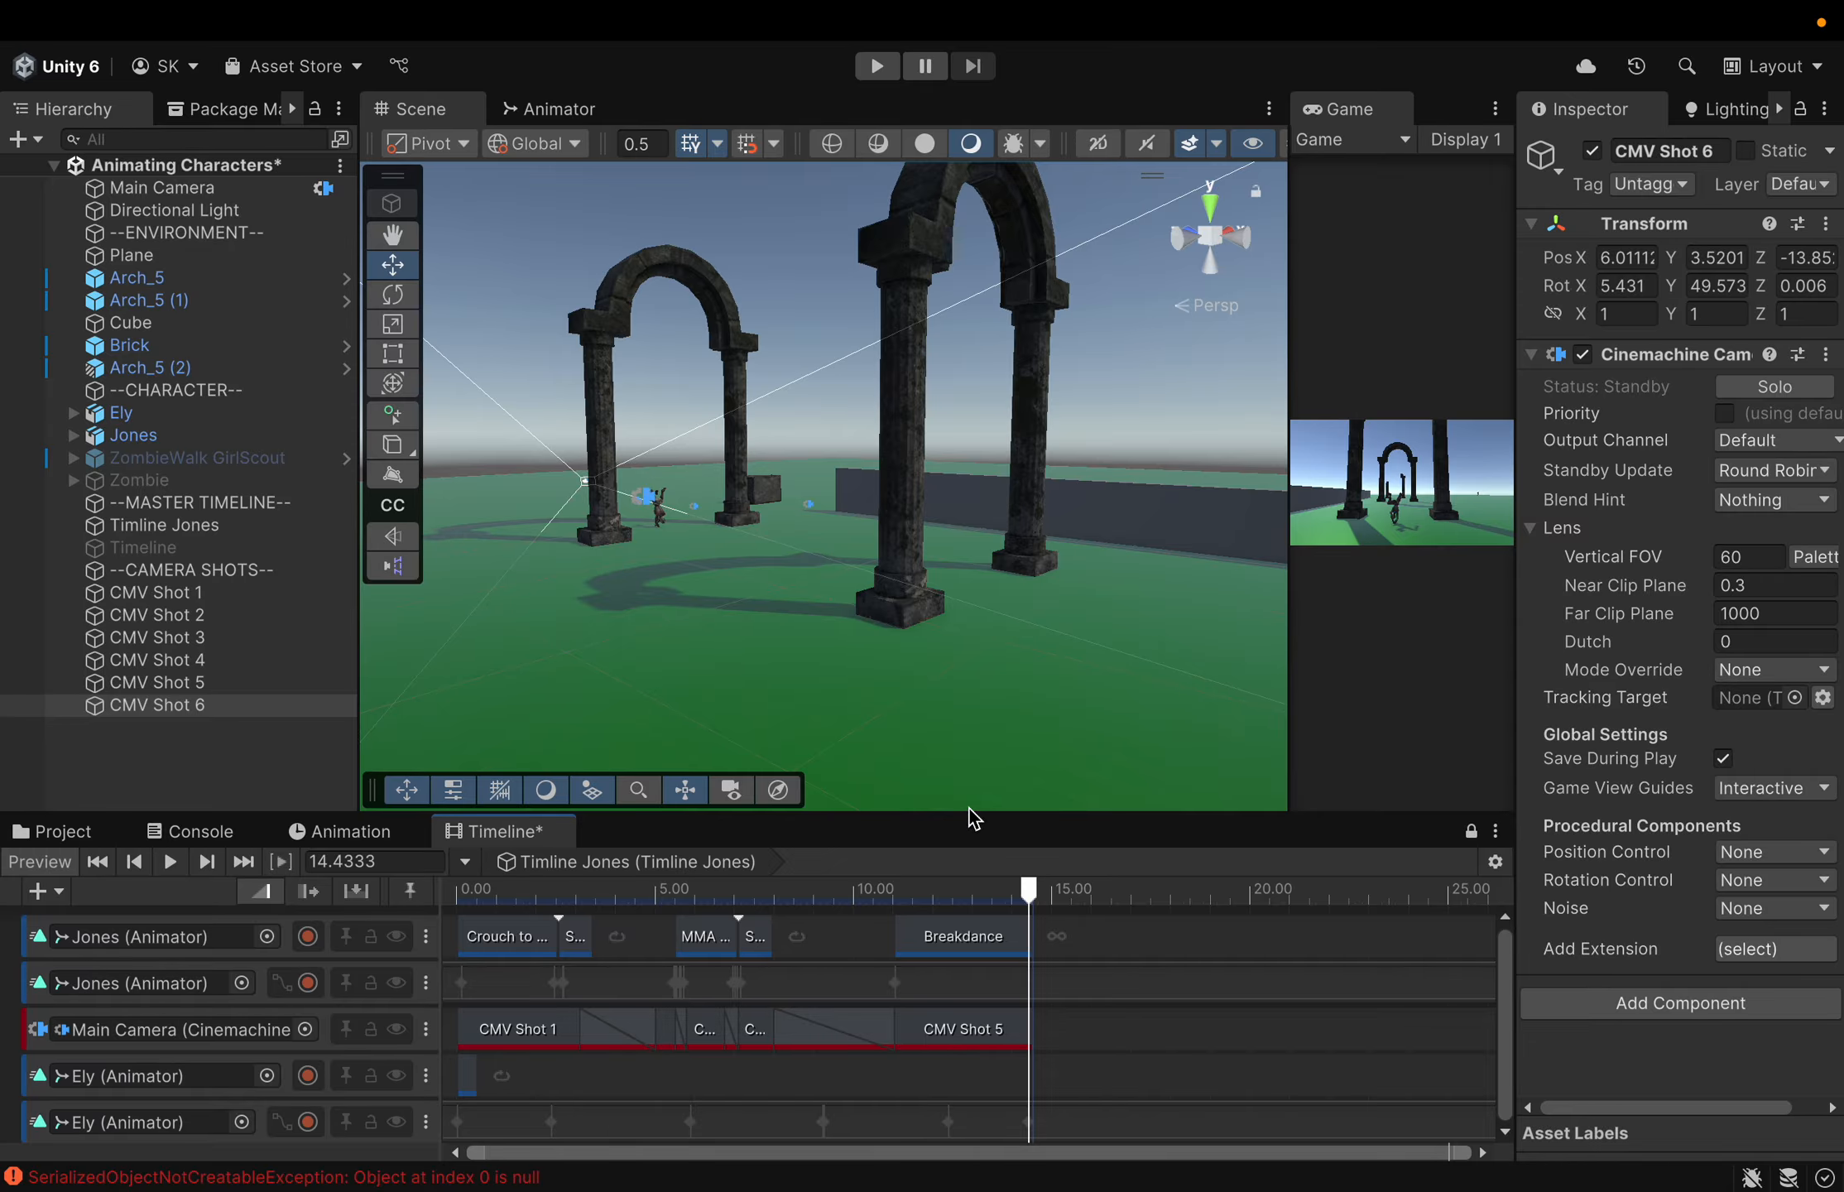
{"action": "middle_click_drag", "start_coordinate": [883, 621], "coordinate": [1083, 686]}
{"action": "right_click_drag", "start_coordinate": [886, 690], "coordinate": [1435, 600]}
{"action": "right_click_drag", "start_coordinate": [1000, 710], "coordinate": [1131, 717]}
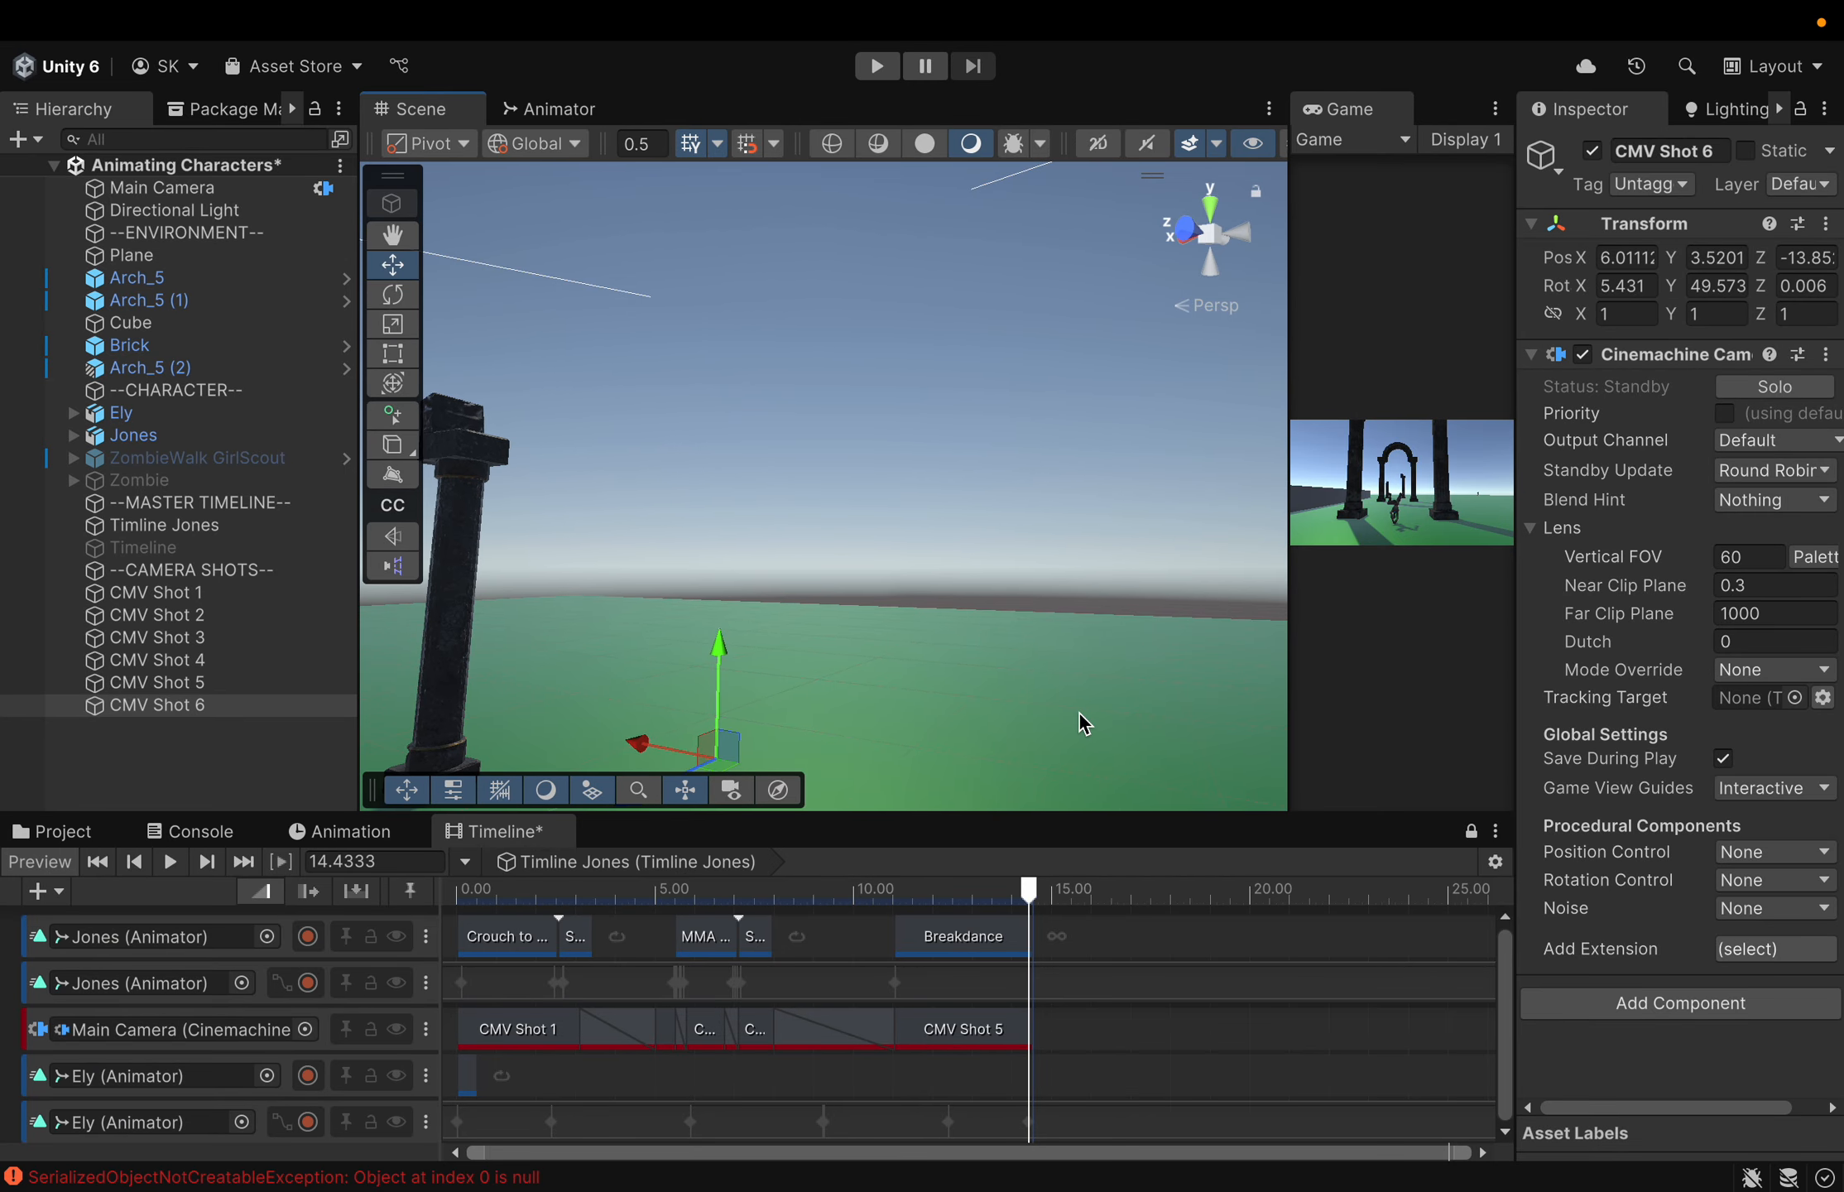
{"action": "left_click", "coordinate": [149, 438]}
{"action": "double_click", "coordinate": [153, 439]}
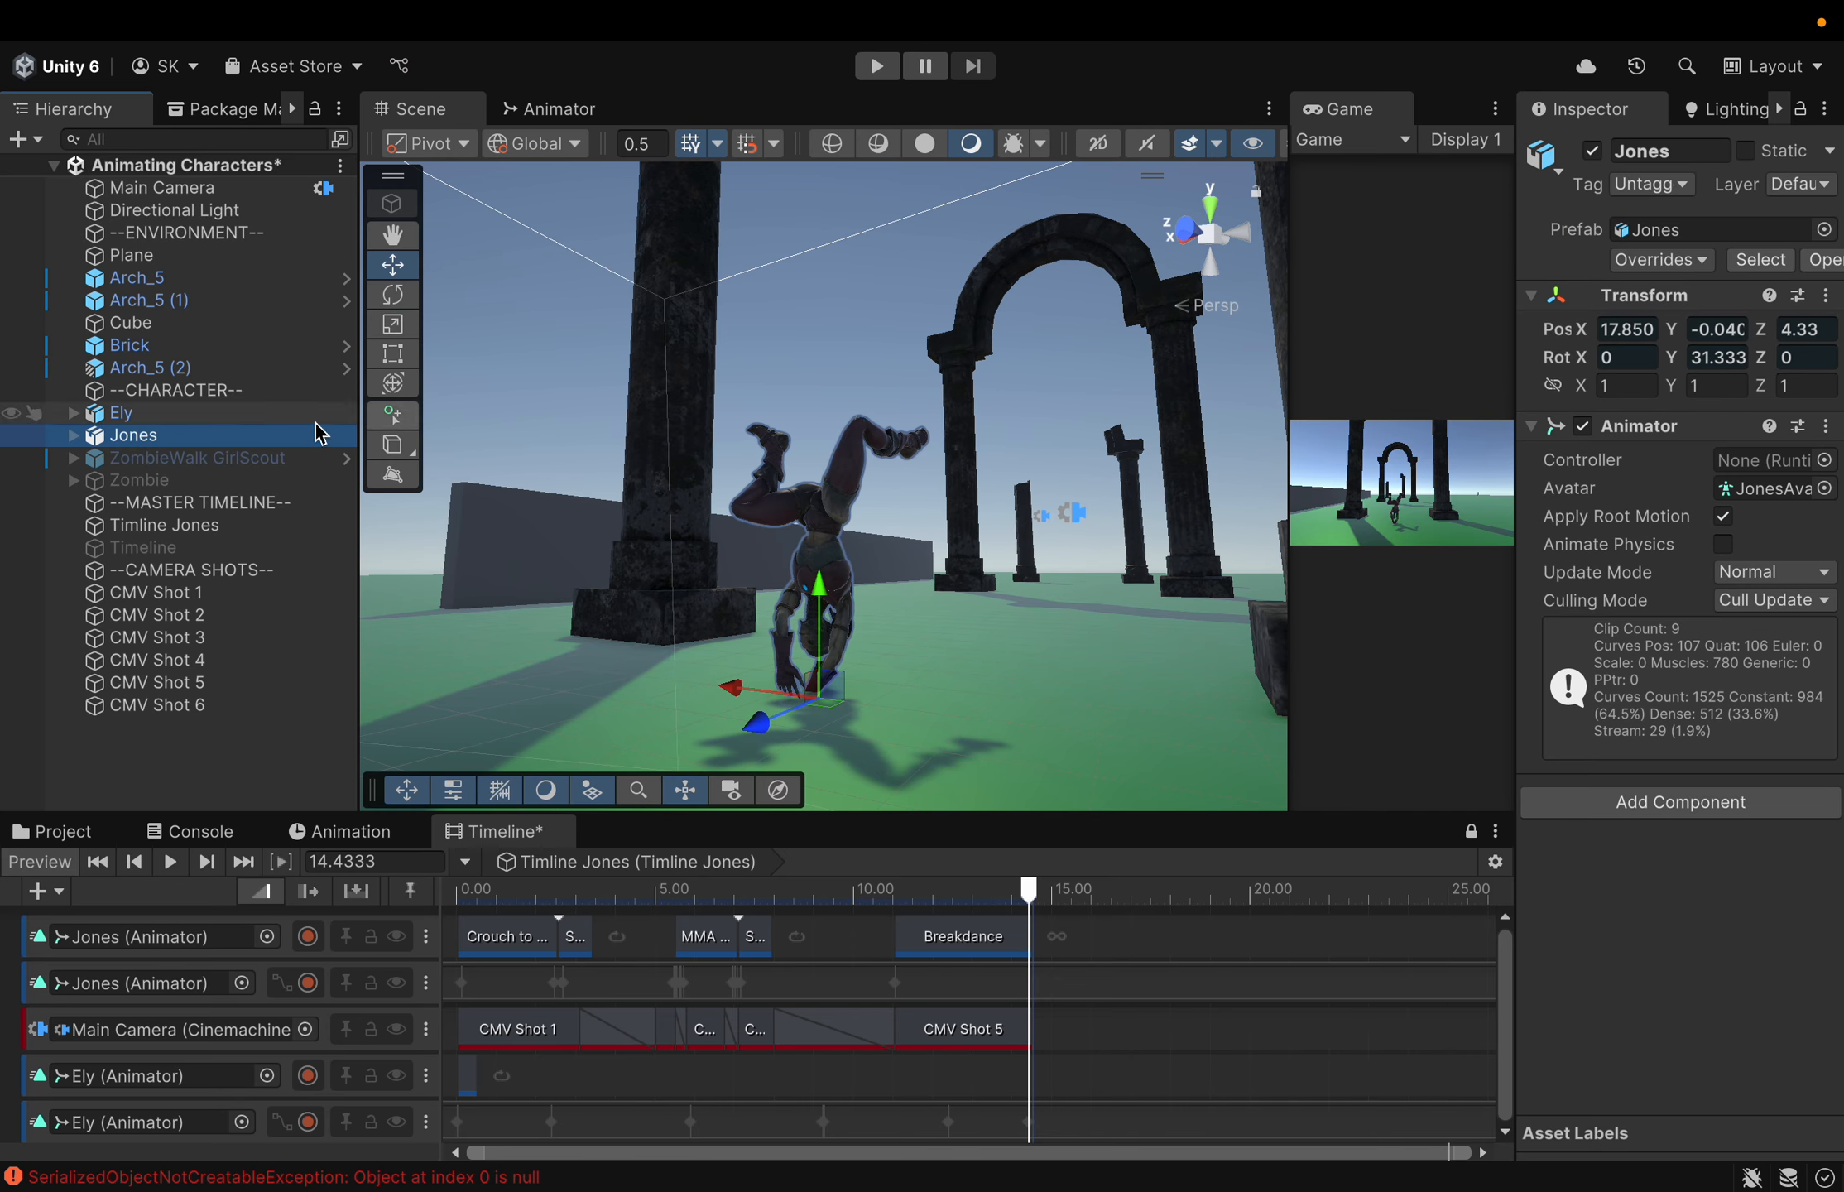
{"action": "double_click", "coordinate": [124, 412]}
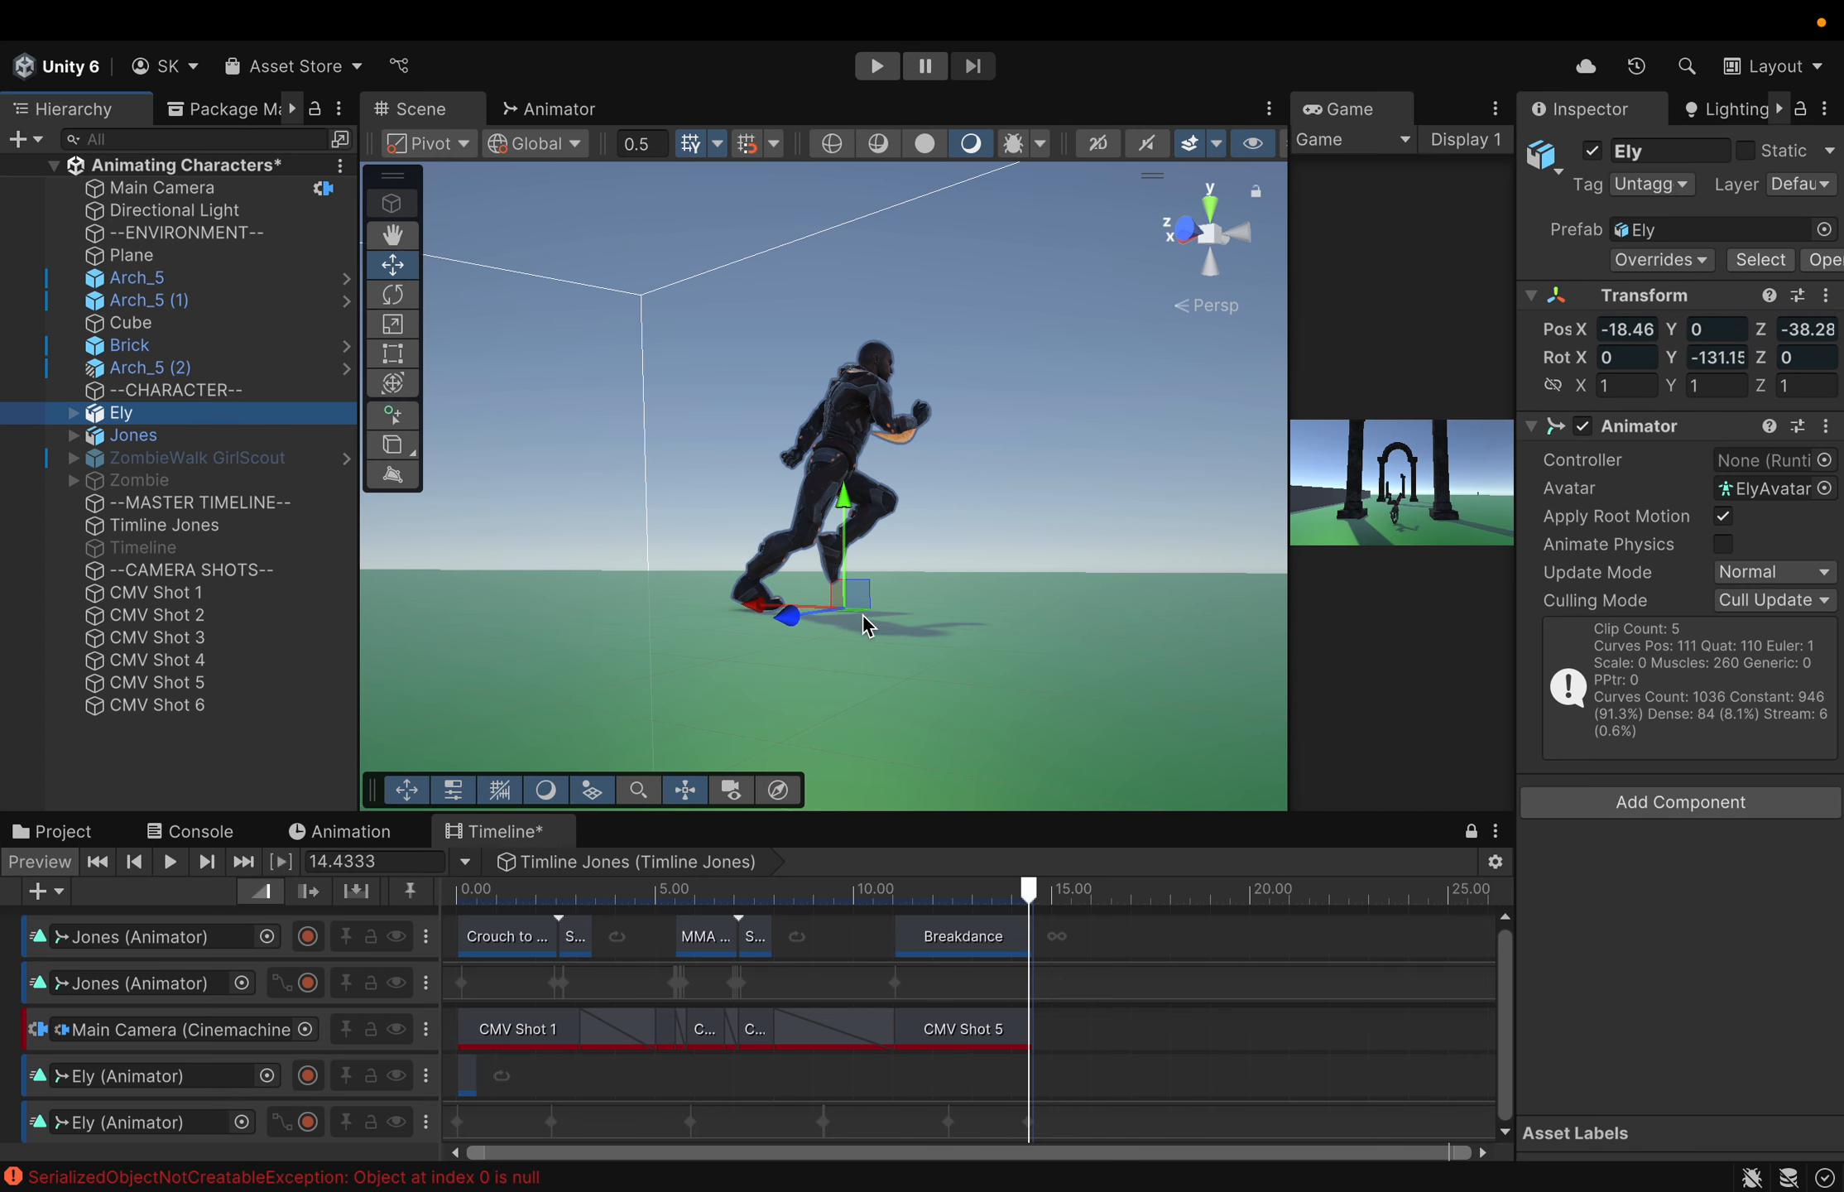
{"action": "left_click", "coordinate": [1026, 894]}
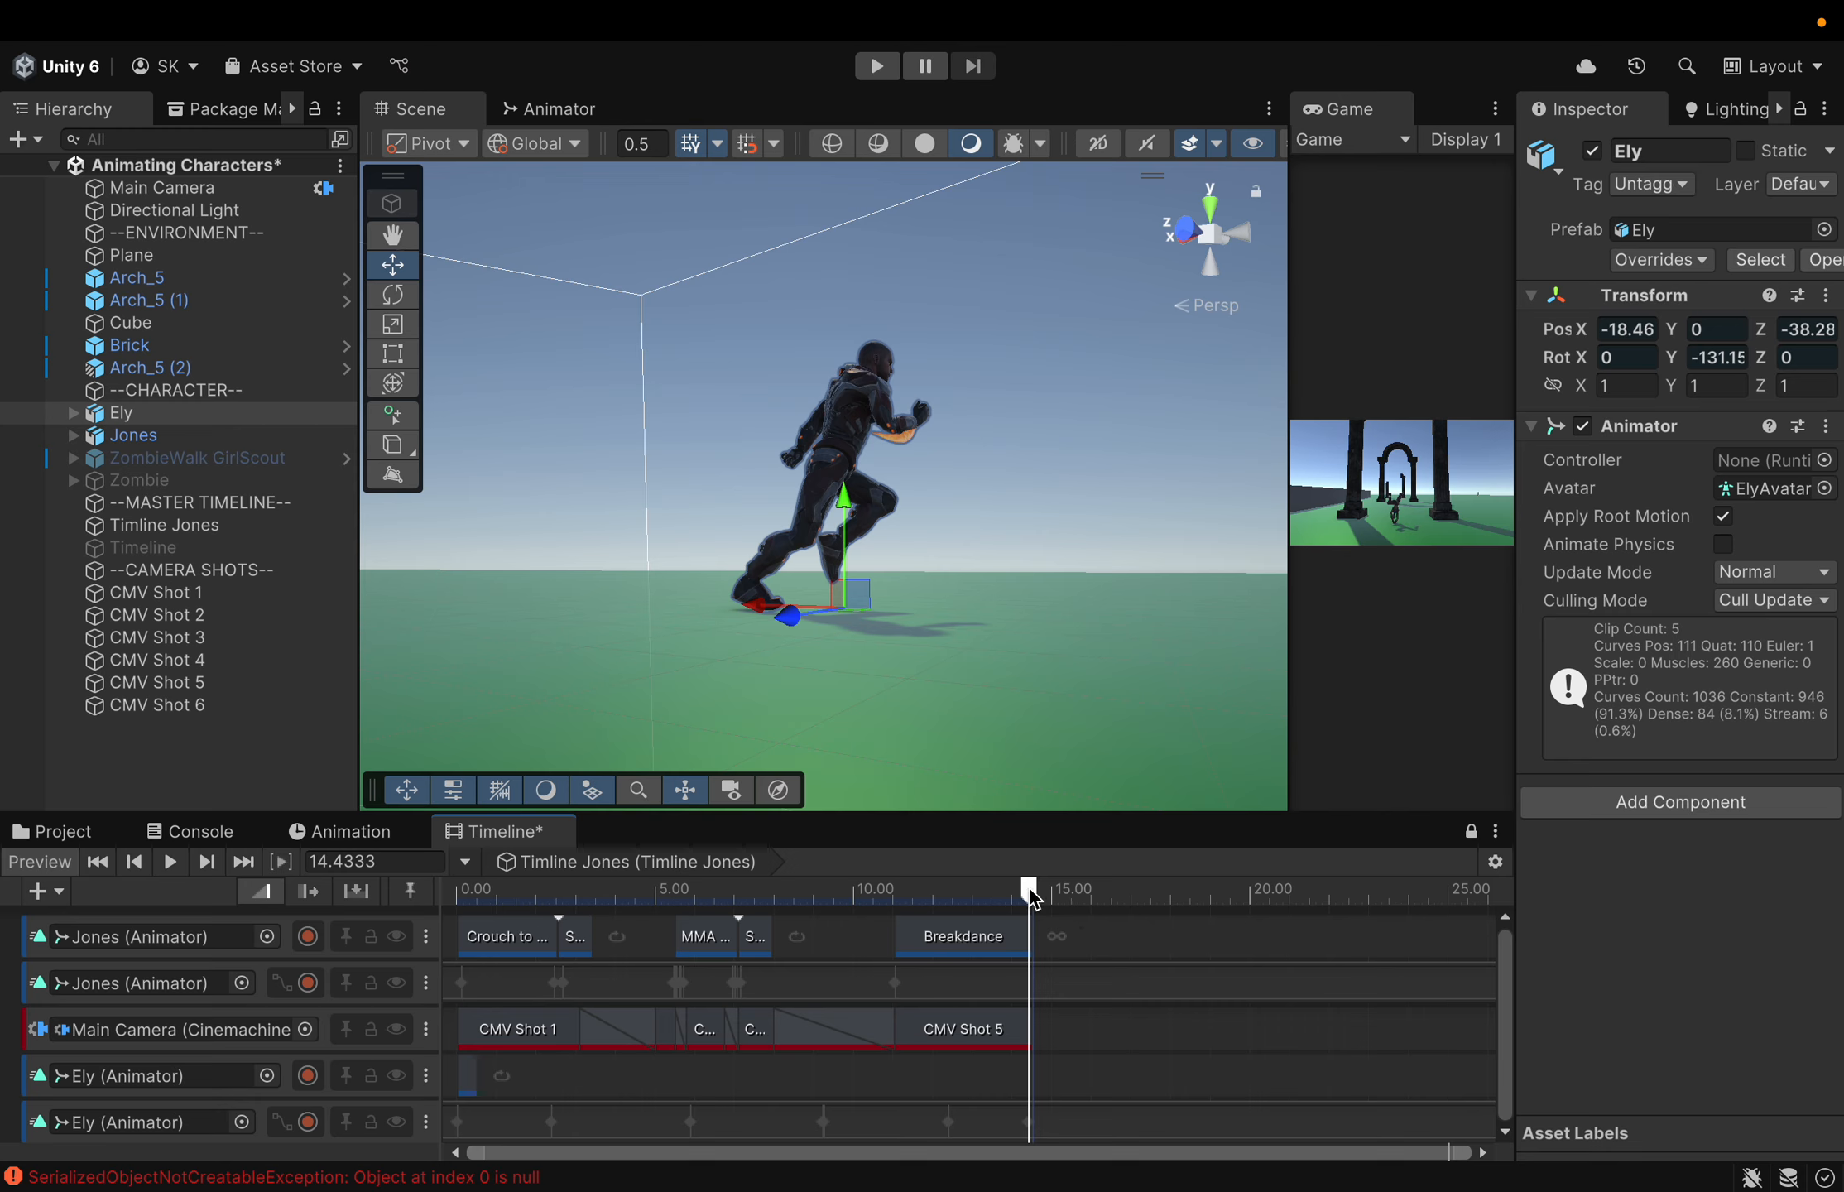
{"action": "mouse_move", "coordinate": [1030, 897]}
{"action": "left_mouse_down"}
{"action": "mouse_move", "coordinate": [951, 903]}
{"action": "mouse_move", "coordinate": [1034, 911]}
{"action": "left_mouse_up"}
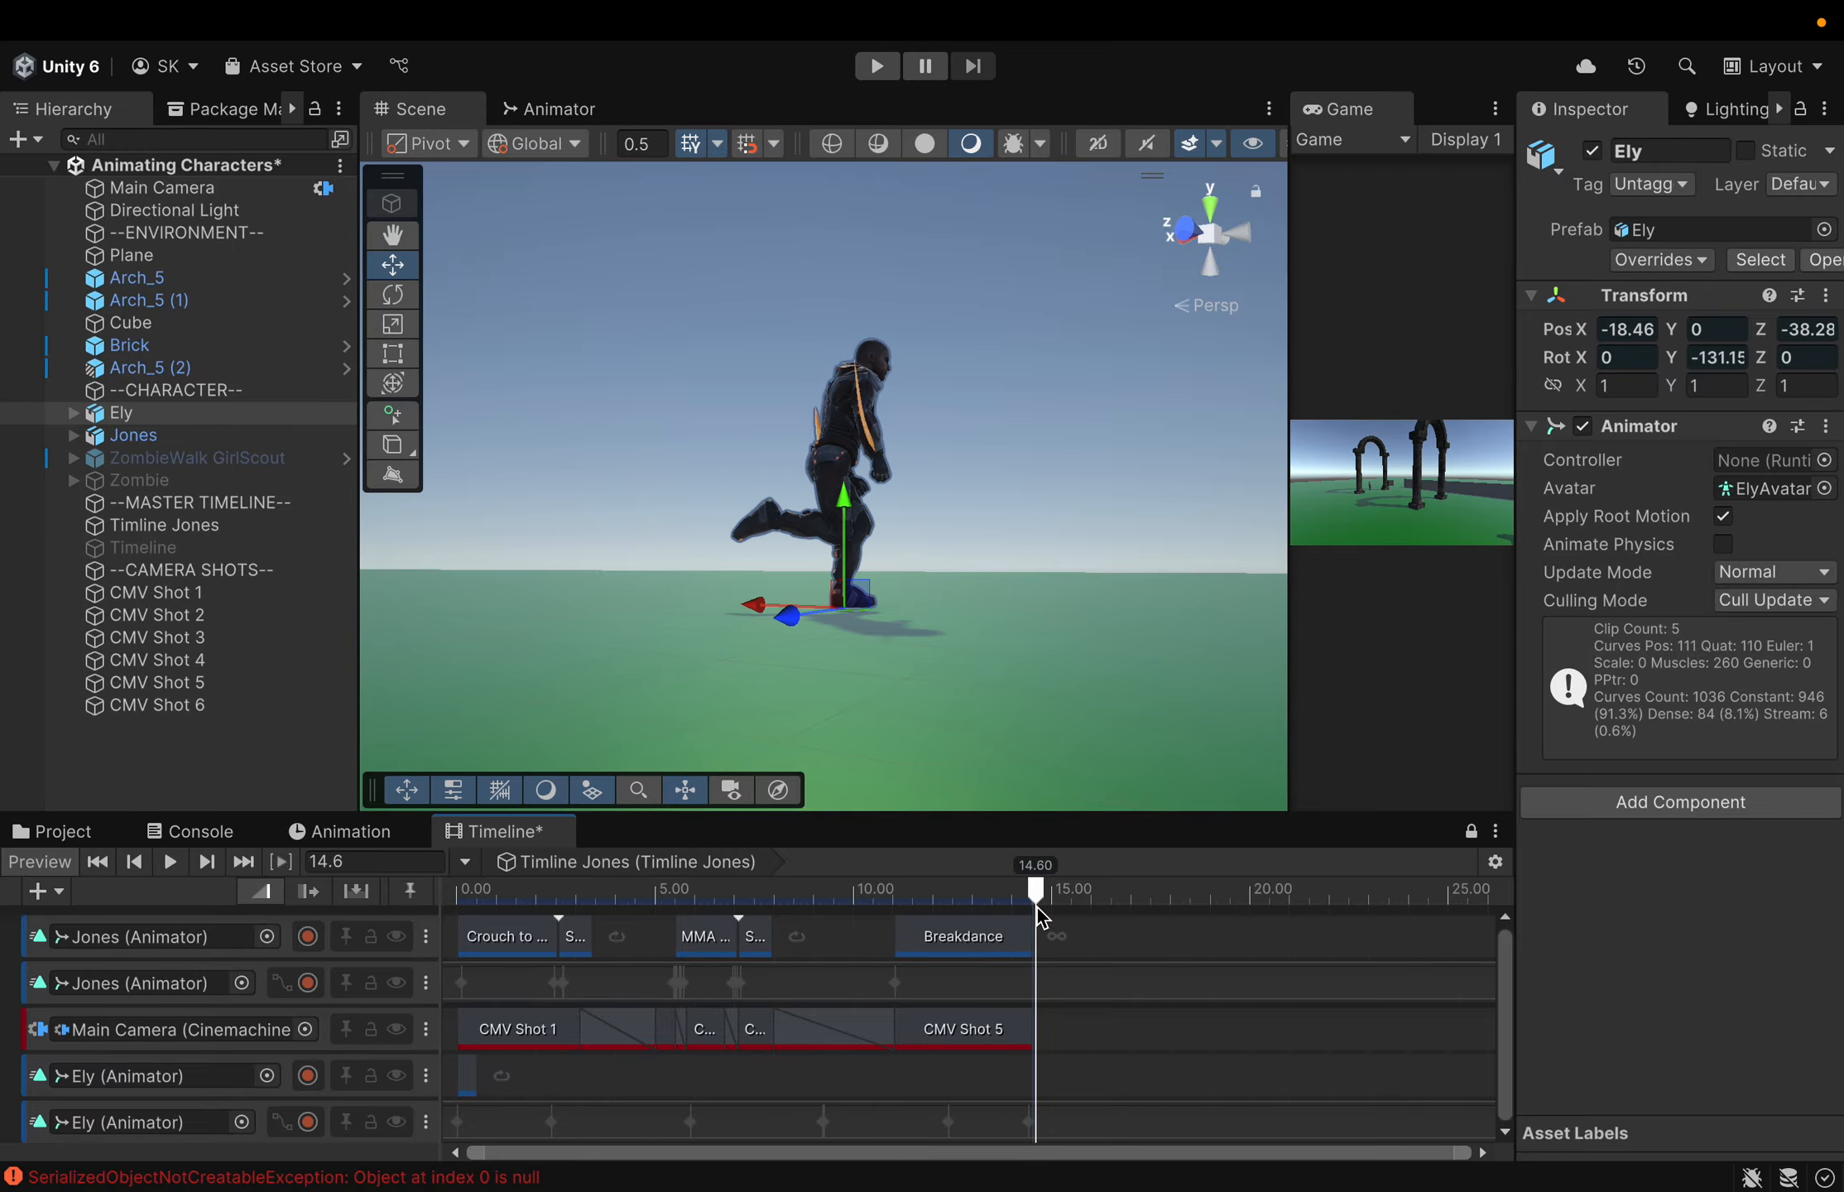
Set up a low view of the open ground beside Ely and align CMV Shot 6 with that view
{"action": "key", "text": "q"}
{"action": "left_click_drag", "start_coordinate": [1119, 729], "coordinate": [928, 745]}
{"action": "key", "text": "w"}
{"action": "left_click_drag", "start_coordinate": [1107, 656], "coordinate": [1204, 663], "text": "alt"}
{"action": "right_click_drag", "start_coordinate": [1213, 672], "coordinate": [1223, 691]}
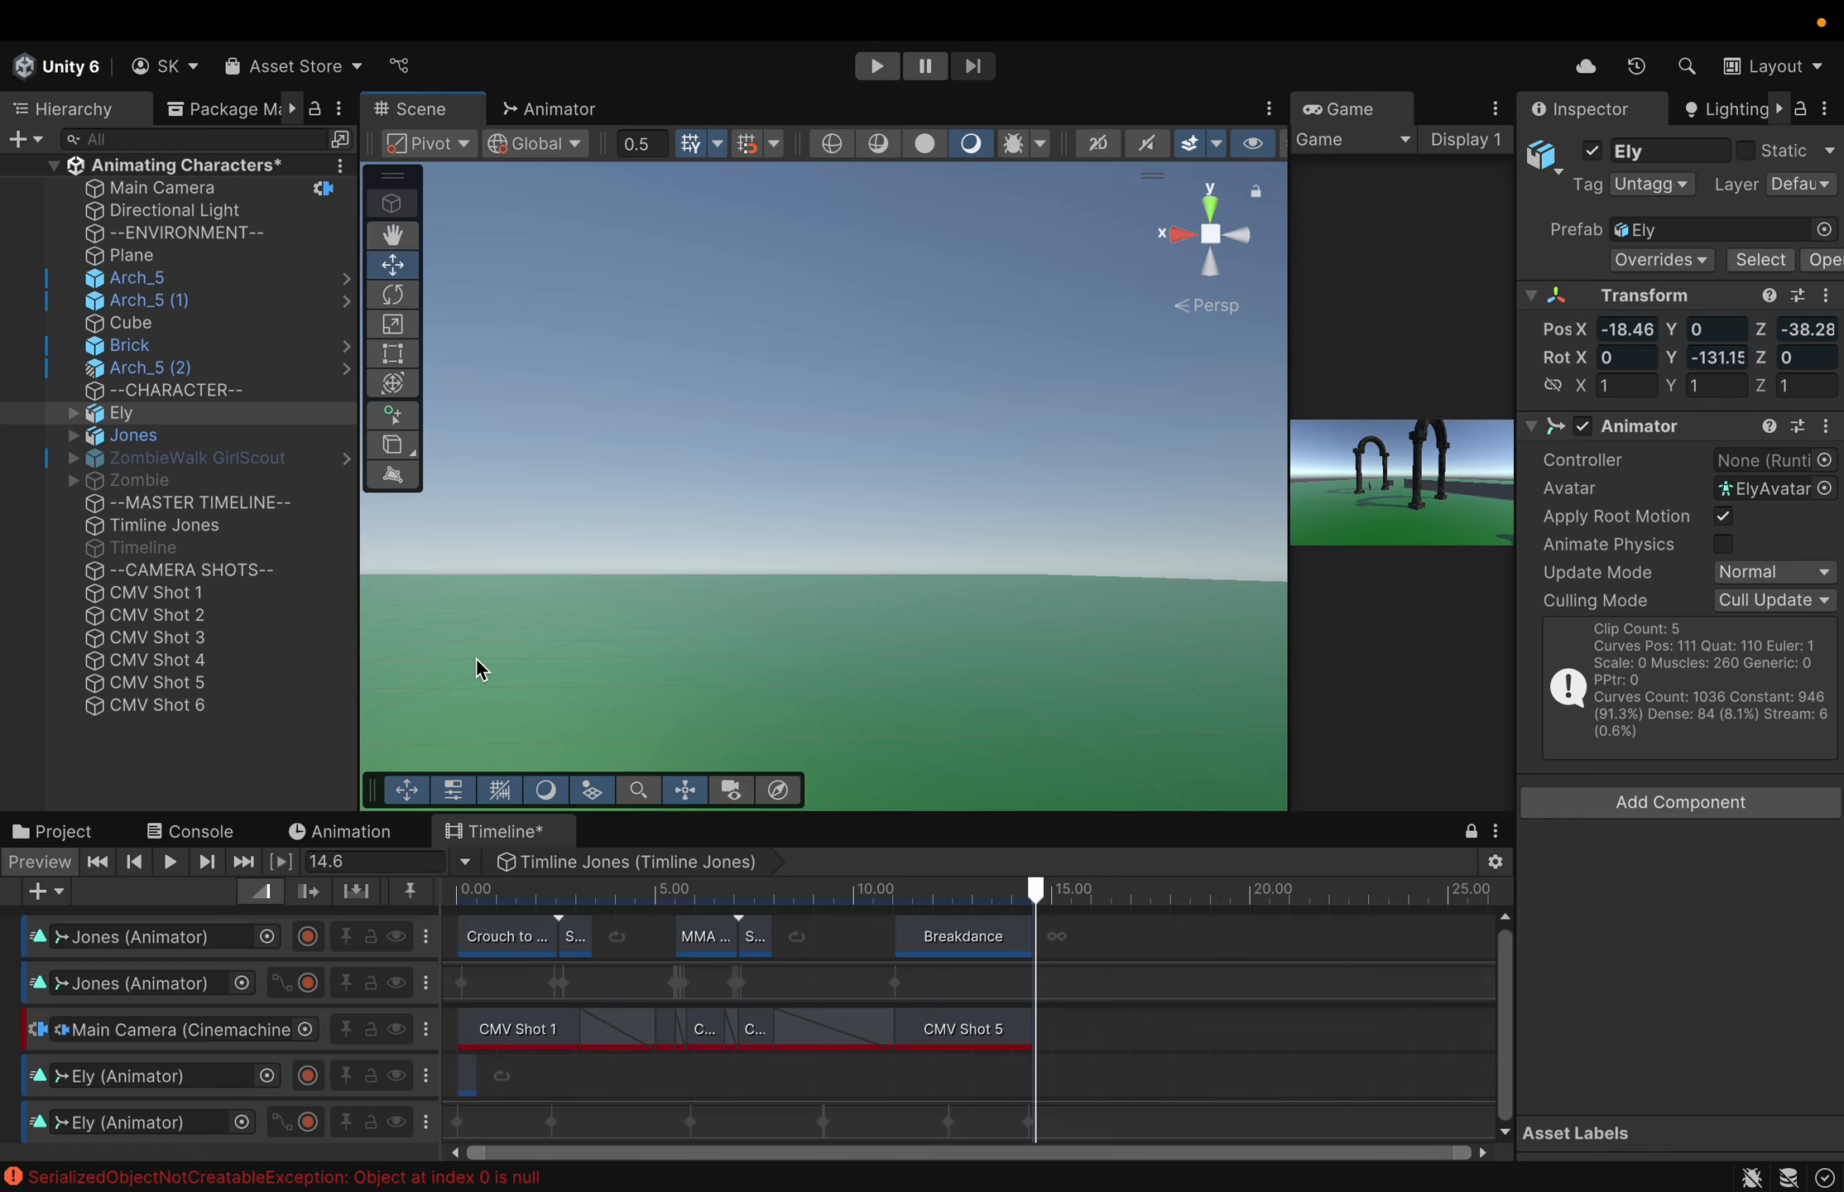
{"action": "left_click", "coordinate": [200, 705]}
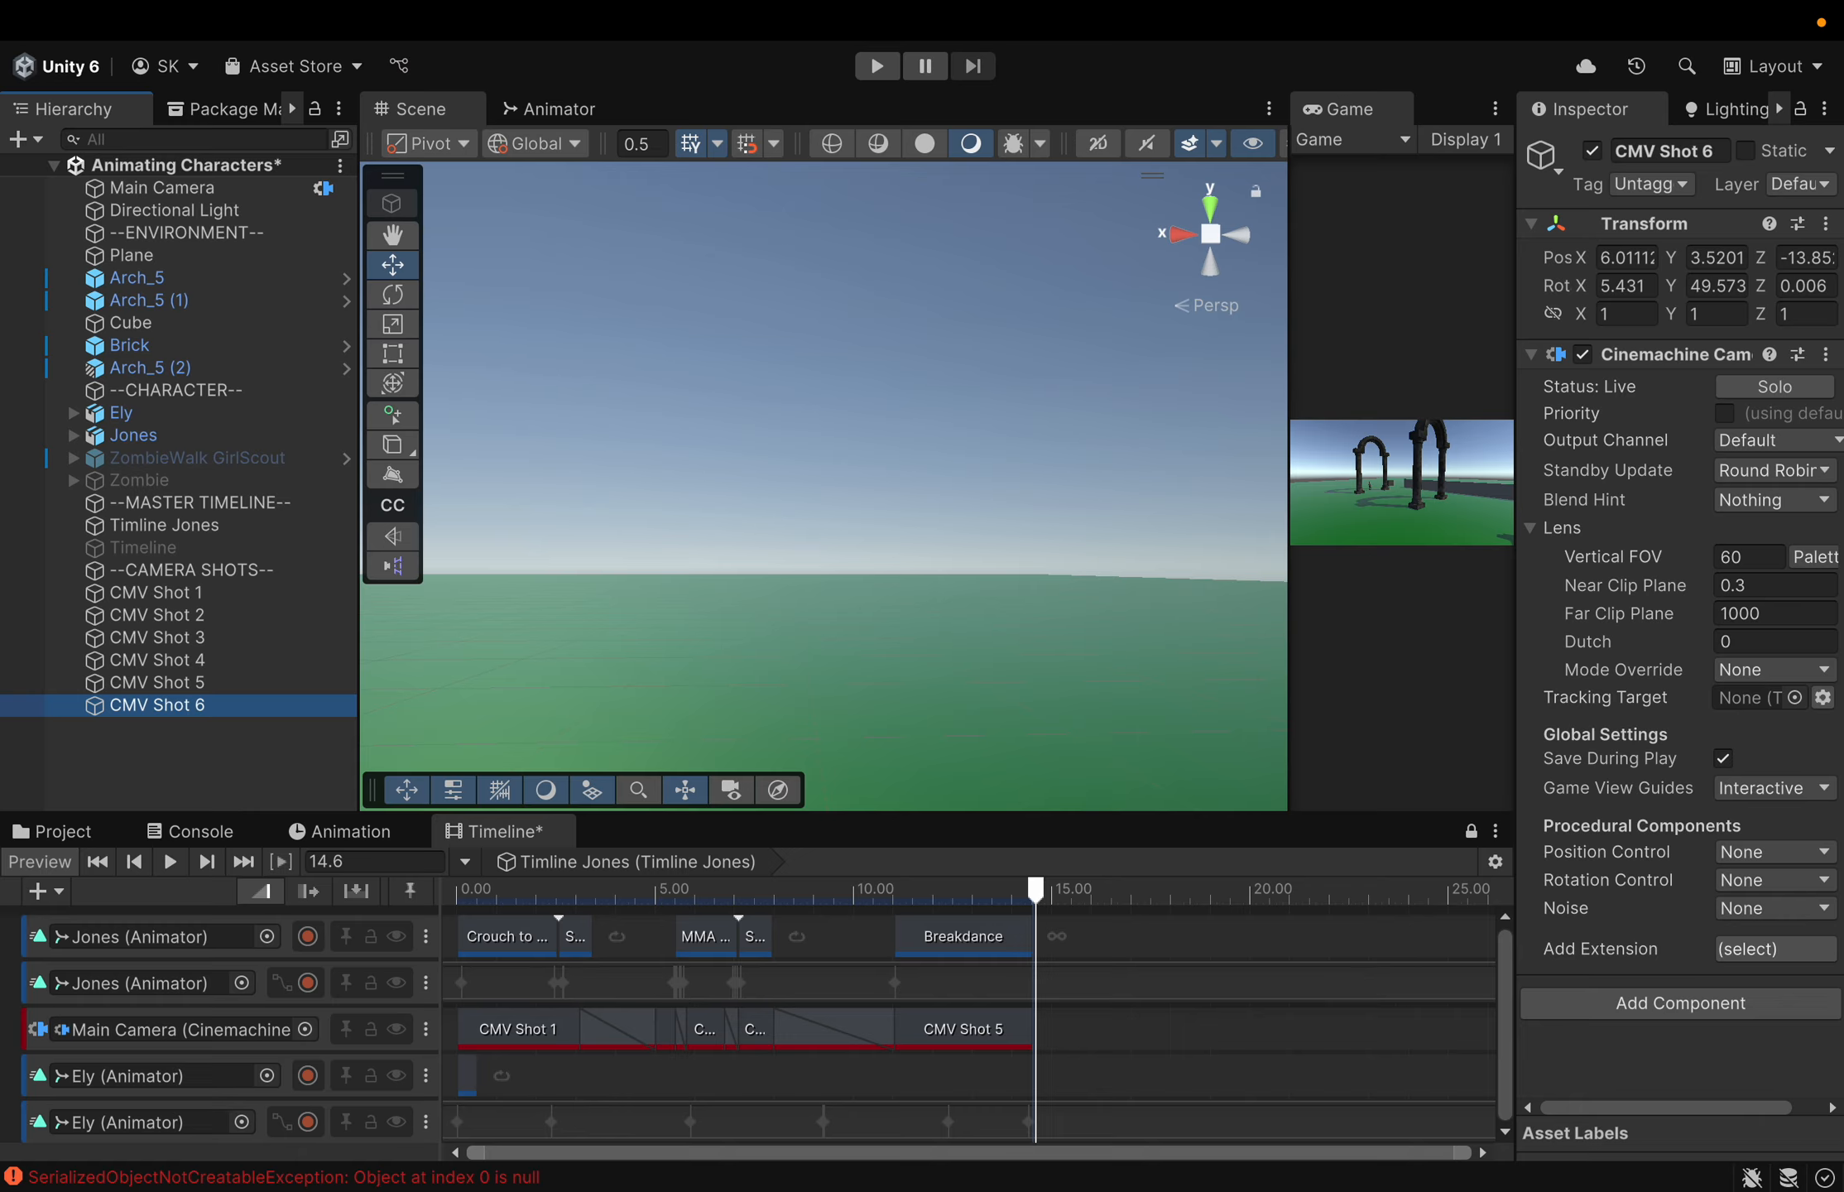
{"action": "key", "text": "super+shift+f"}
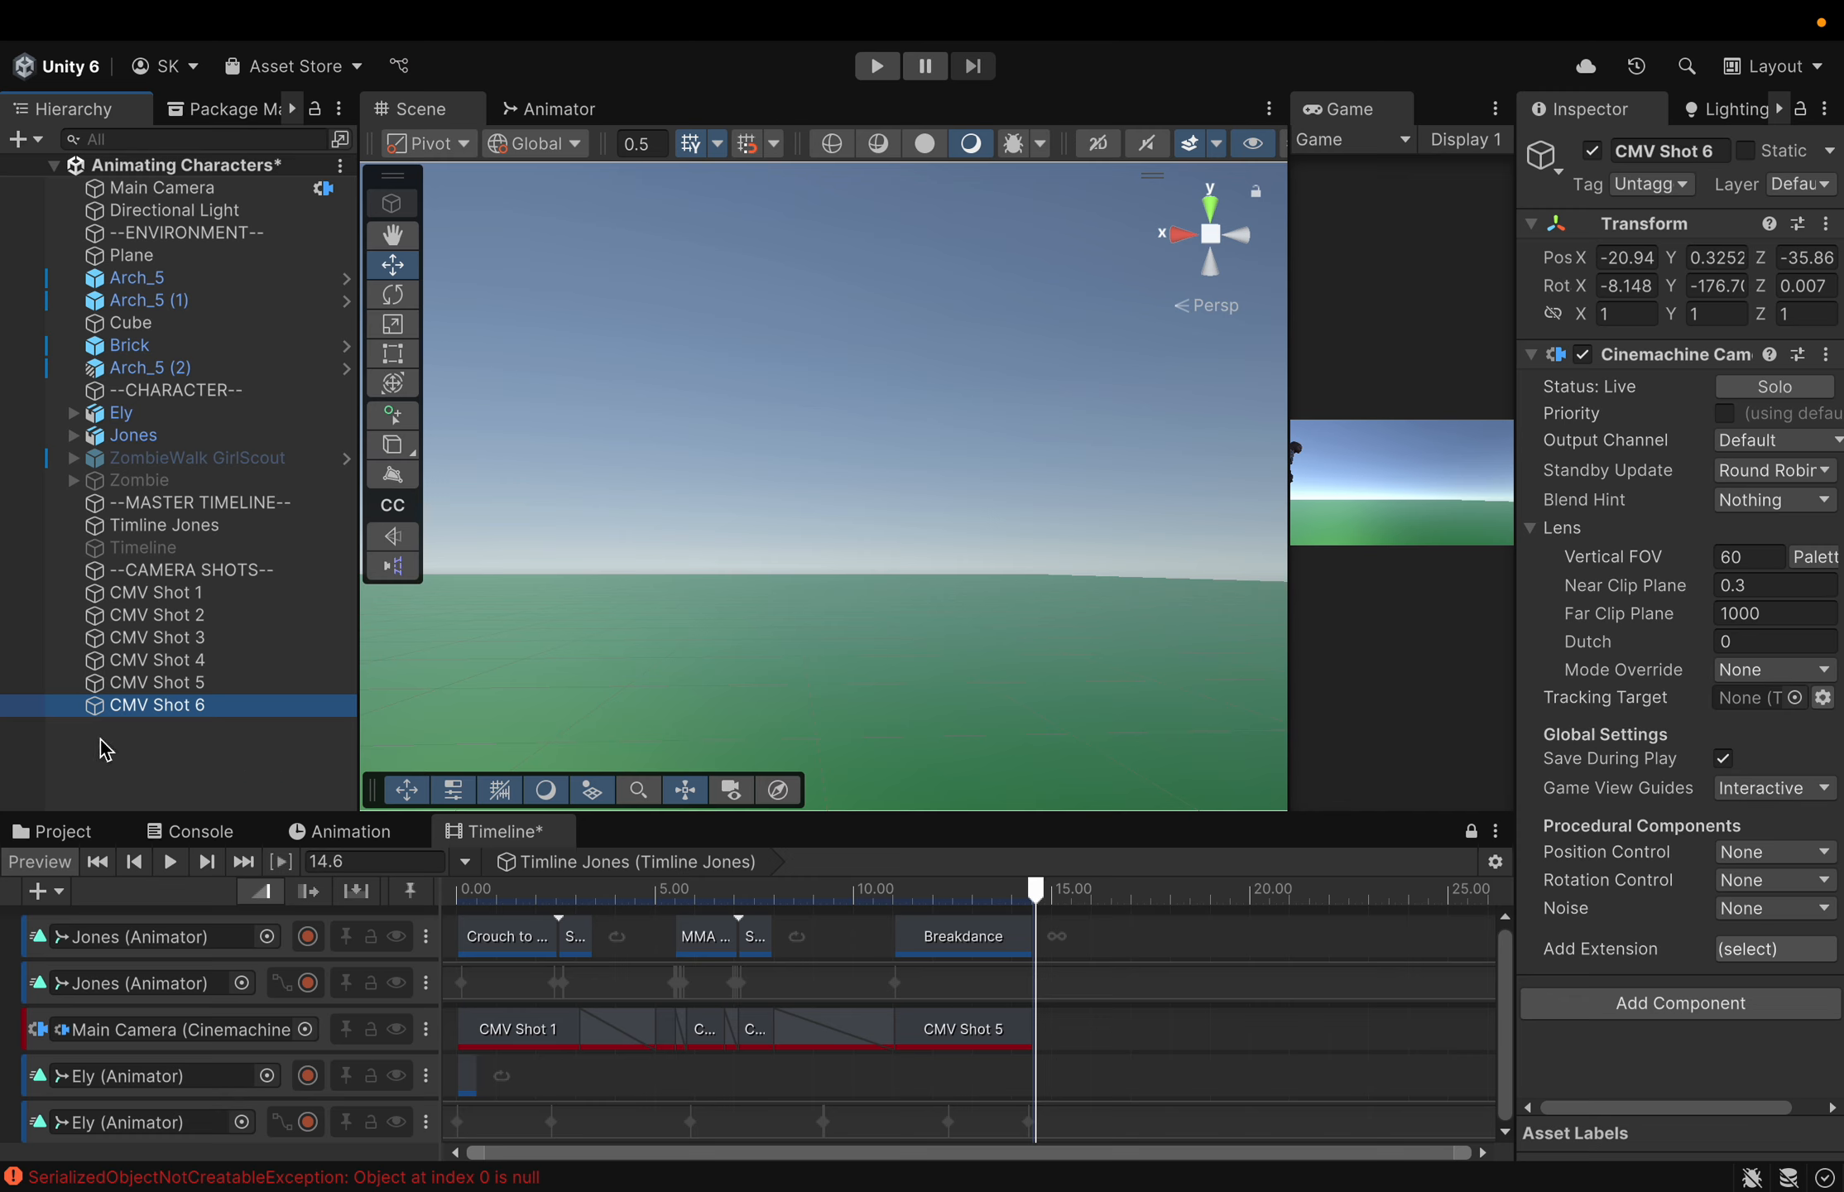
Add CMV Shot 6 as a clip on the Main Camera track after CMV Shot 5 and shorten it to end at about 16.4 s
{"action": "left_click_drag", "start_coordinate": [154, 710], "coordinate": [1072, 1060]}
{"action": "left_click_drag", "start_coordinate": [1184, 1038], "coordinate": [1105, 1046]}
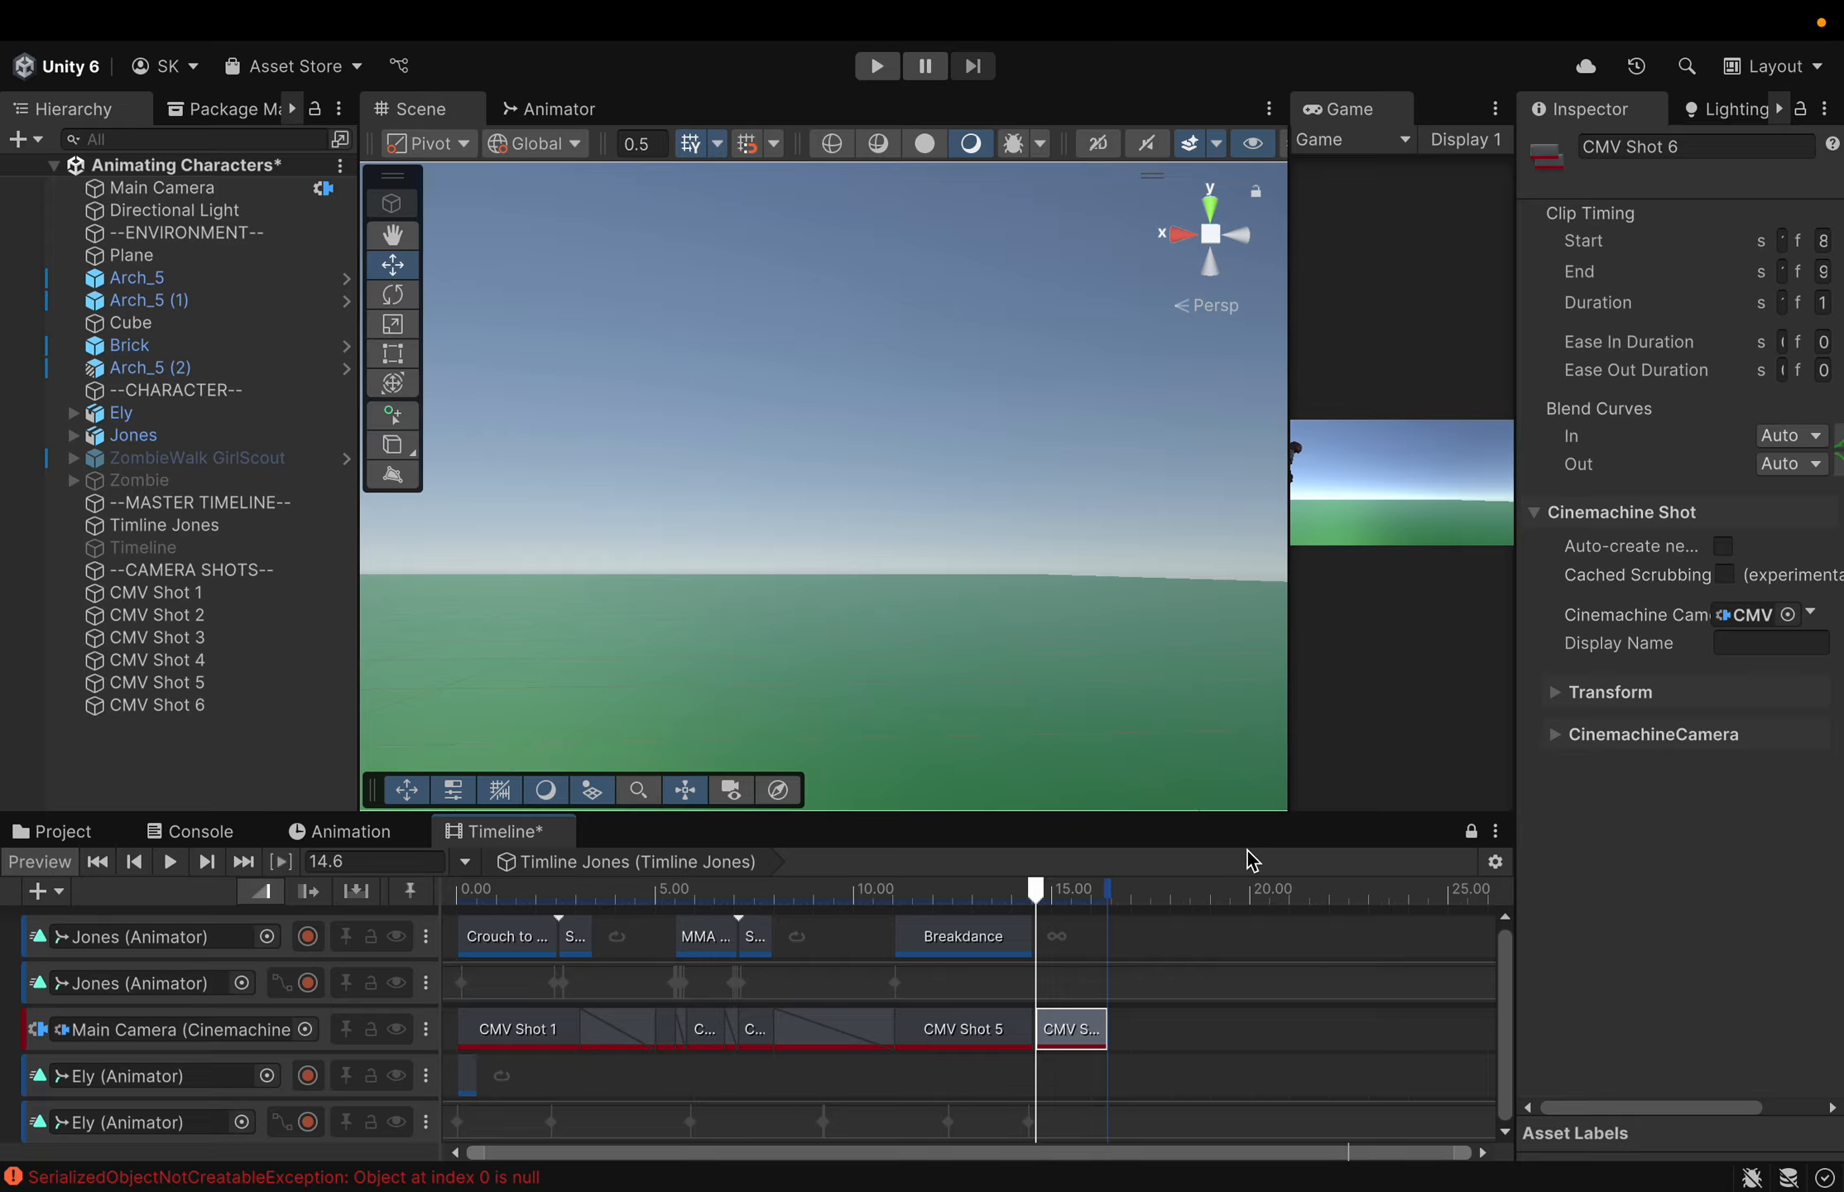
{"action": "left_click", "coordinate": [1065, 1130]}
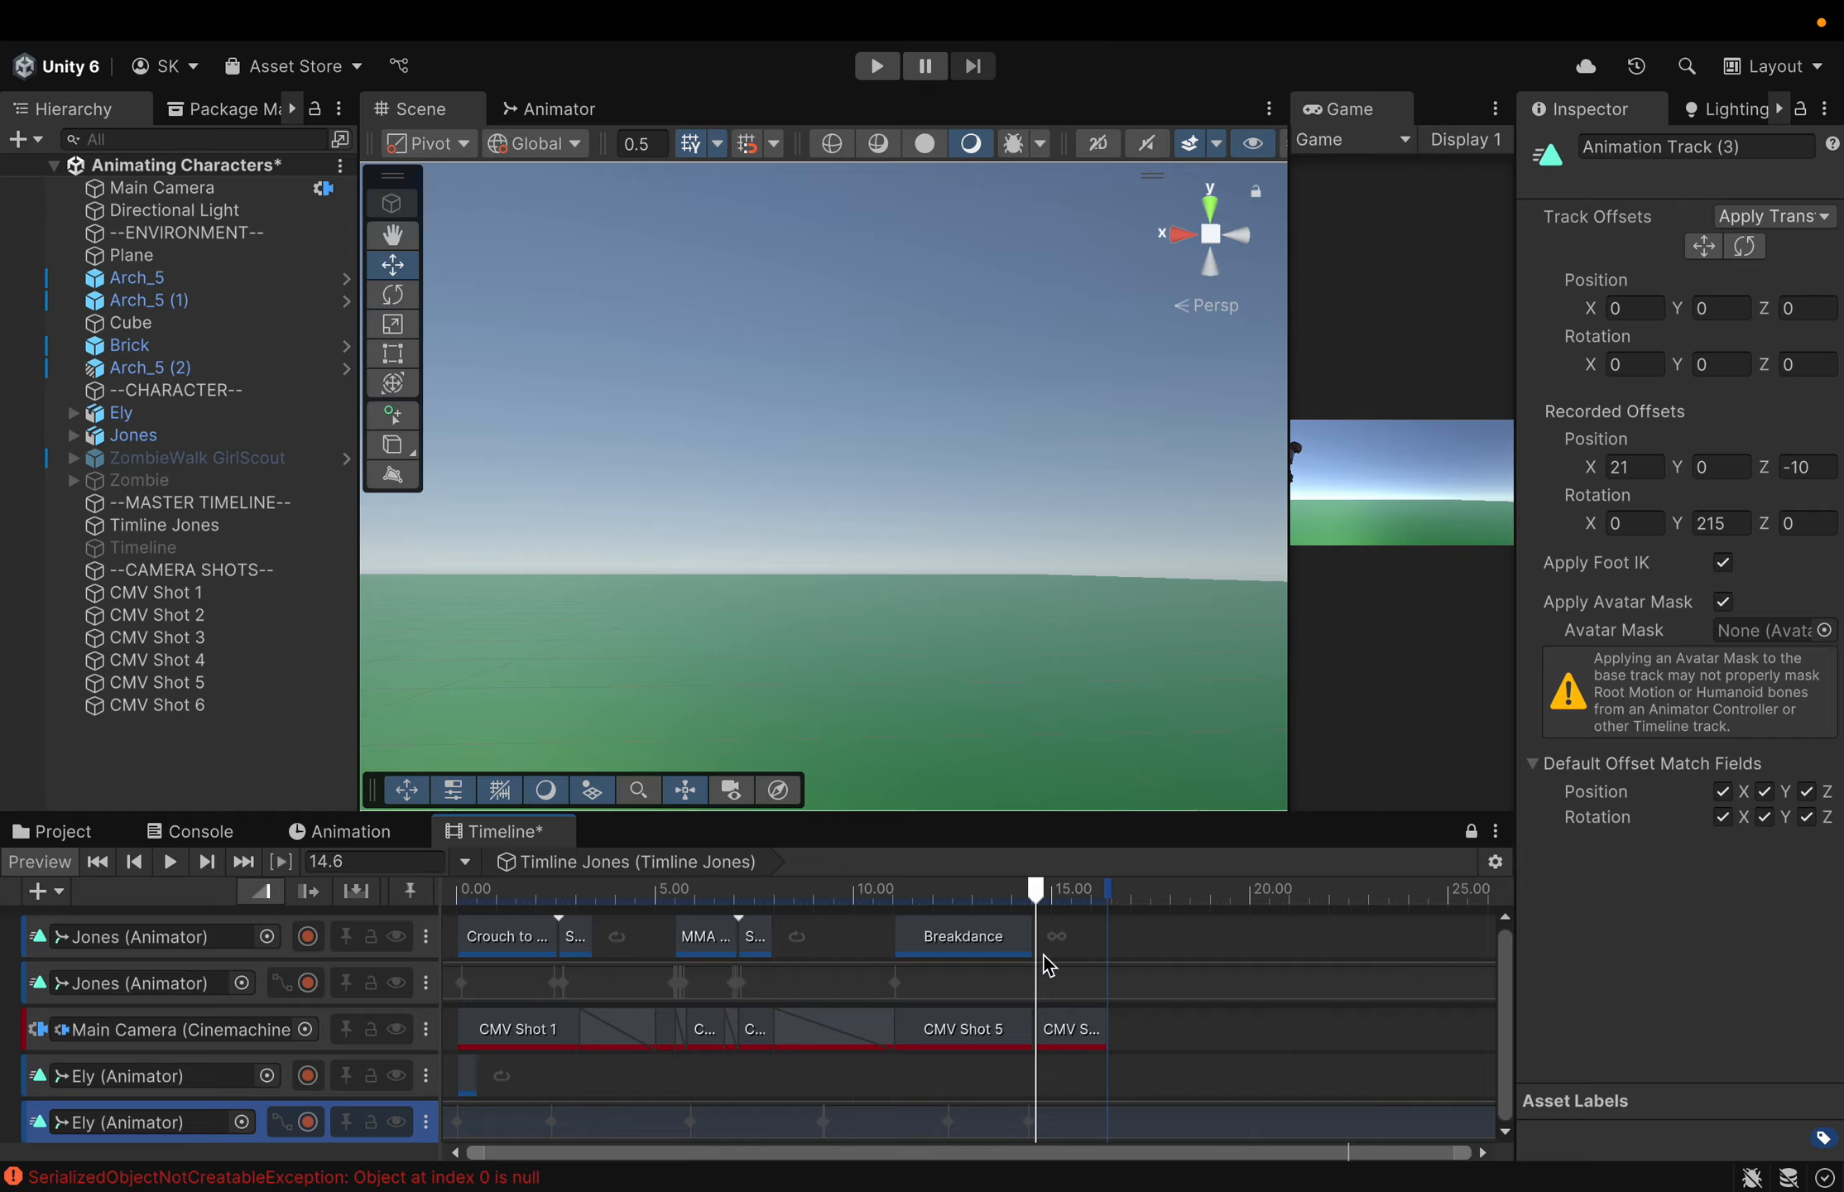
Preview the new shot in a wider Game view, shift the CMV Shot 6 clip to start at 14.53 s, and set the playhead to 14.5667
{"action": "mouse_move", "coordinate": [1036, 880]}
{"action": "left_mouse_down"}
{"action": "mouse_move", "coordinate": [1088, 887]}
{"action": "mouse_move", "coordinate": [1029, 902]}
{"action": "mouse_move", "coordinate": [1045, 899]}
{"action": "left_mouse_up"}
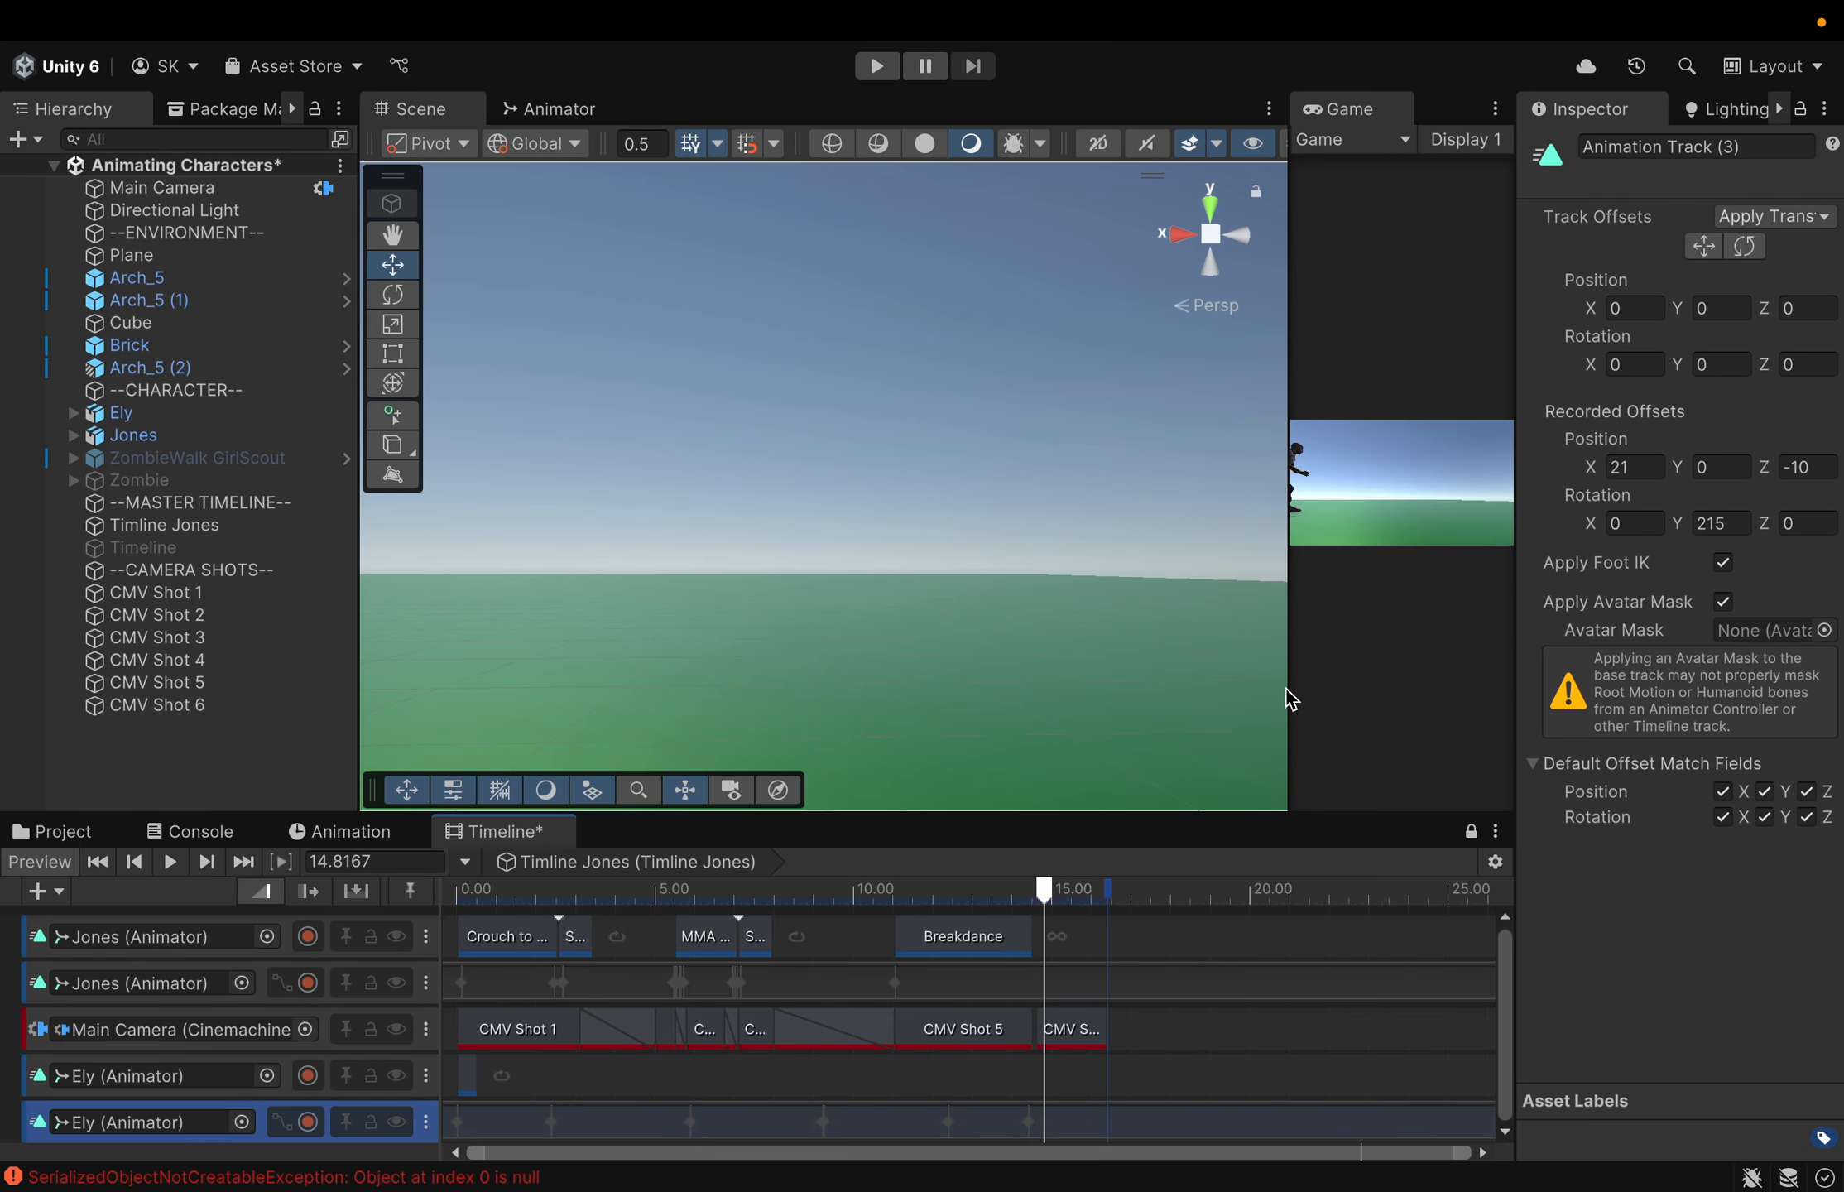
{"action": "left_click_drag", "start_coordinate": [1288, 689], "coordinate": [1061, 739]}
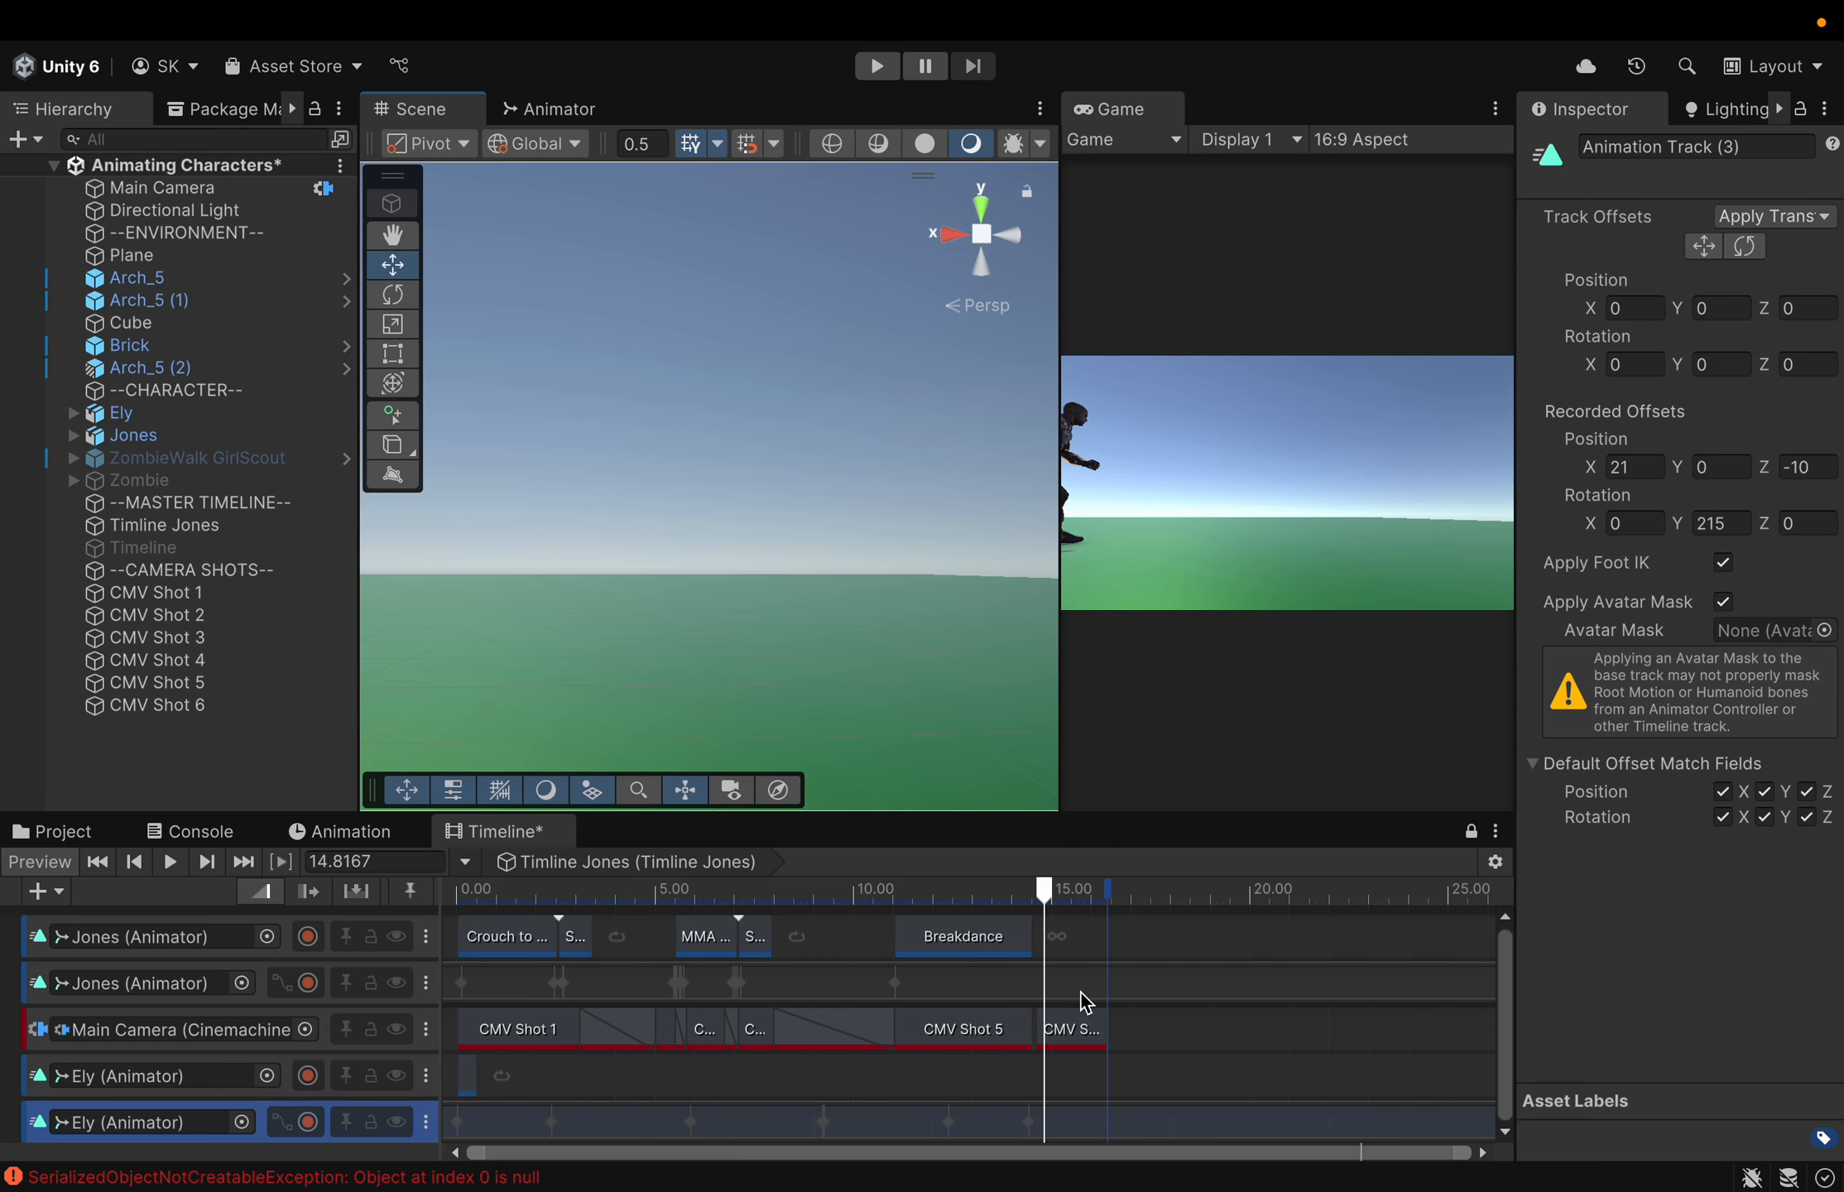
{"action": "mouse_move", "coordinate": [1045, 900]}
{"action": "left_mouse_down"}
{"action": "mouse_move", "coordinate": [1105, 903]}
{"action": "mouse_move", "coordinate": [1040, 907]}
{"action": "mouse_move", "coordinate": [1060, 907]}
{"action": "left_mouse_up"}
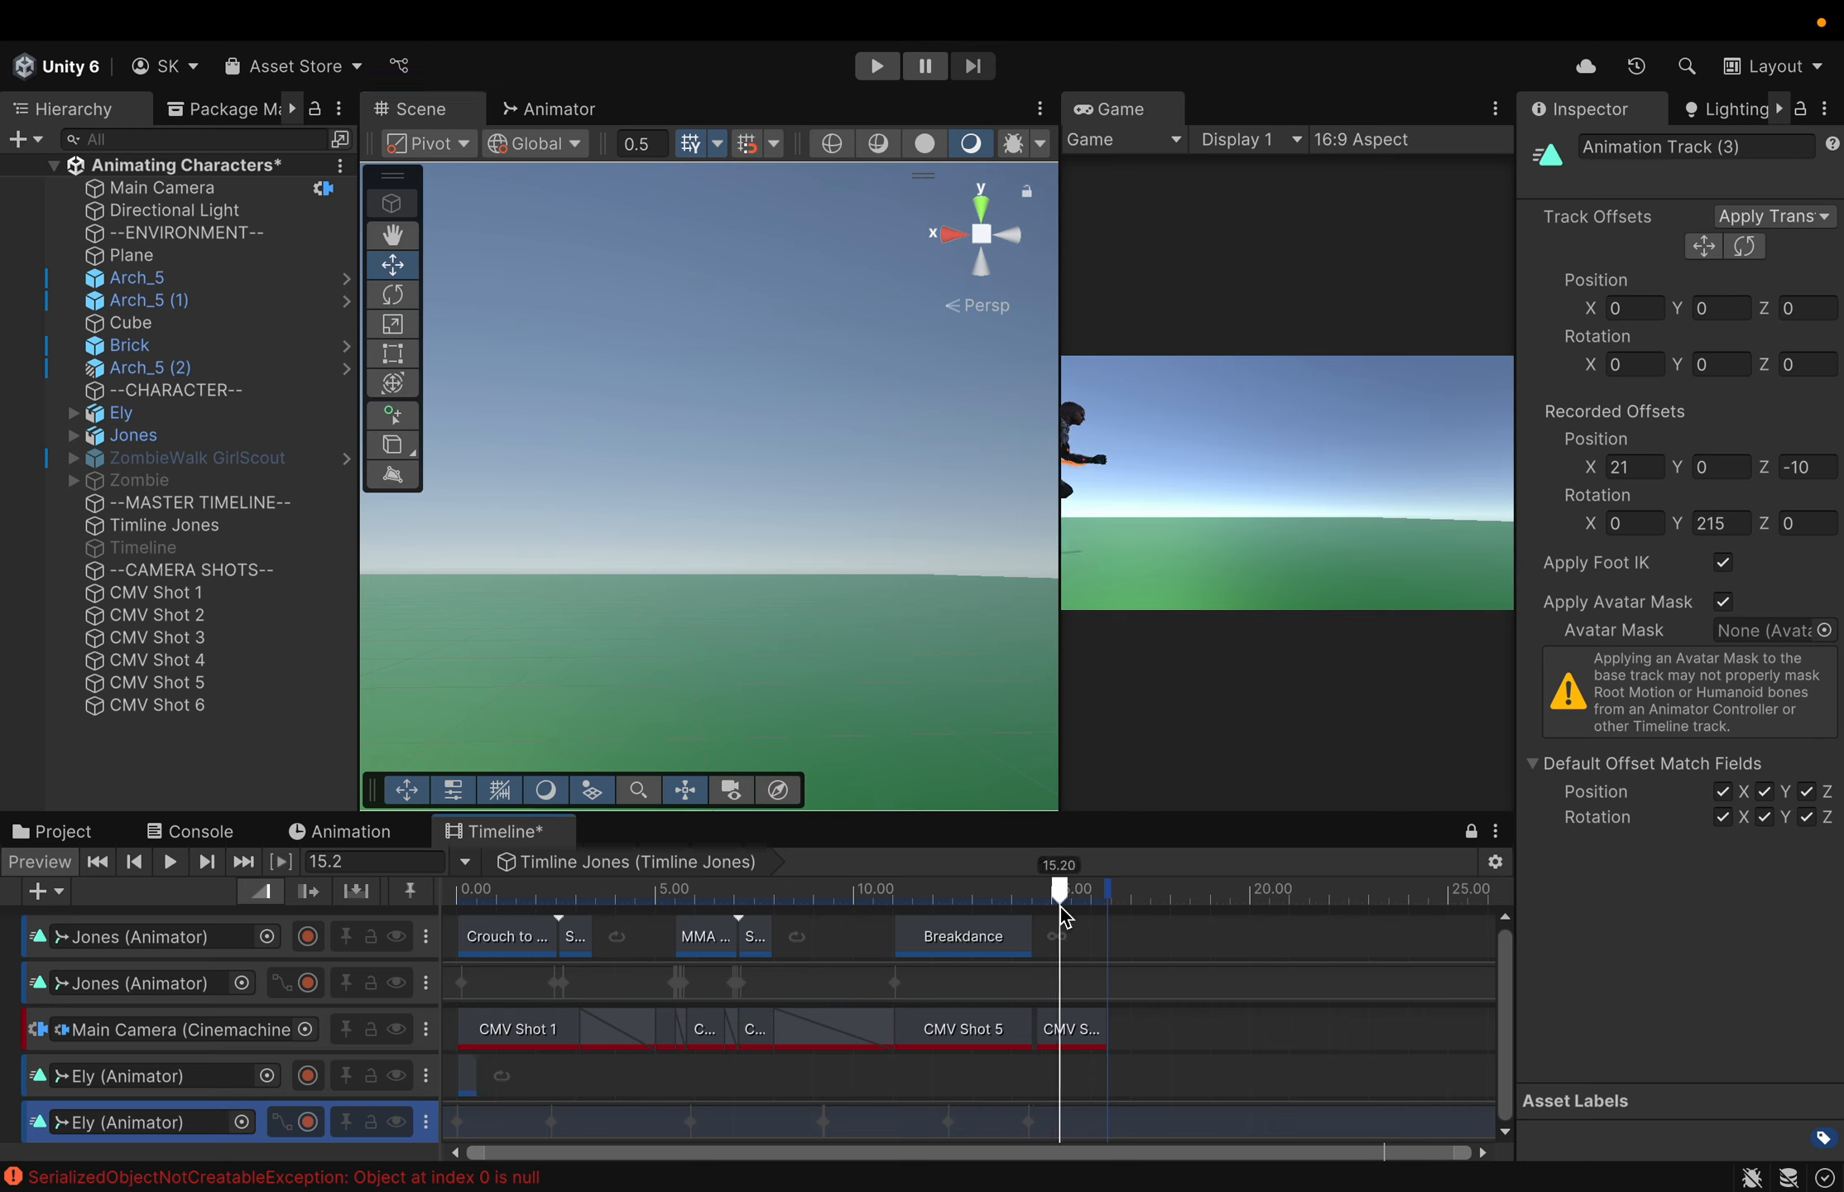
{"action": "left_click", "coordinate": [1091, 1031]}
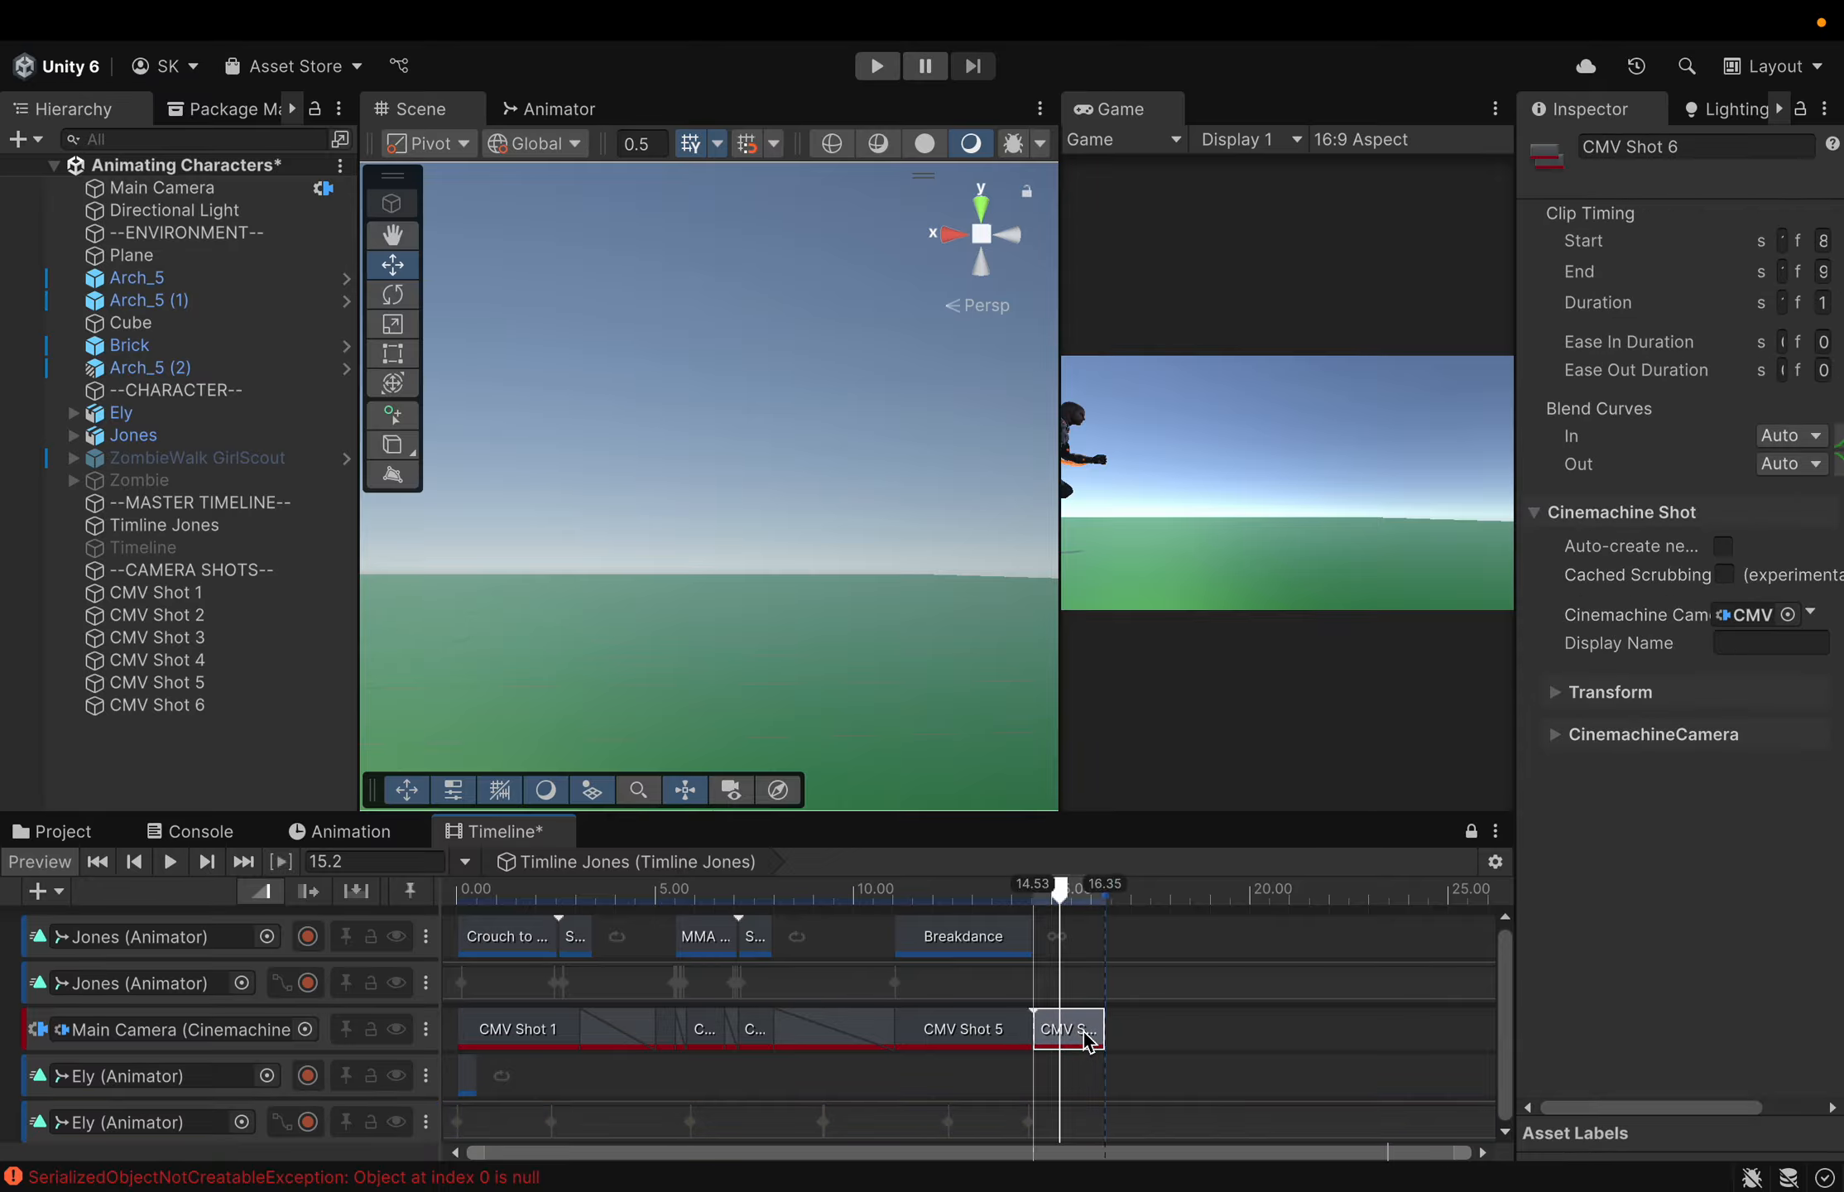
{"action": "left_click_drag", "start_coordinate": [1060, 900], "coordinate": [1035, 901]}
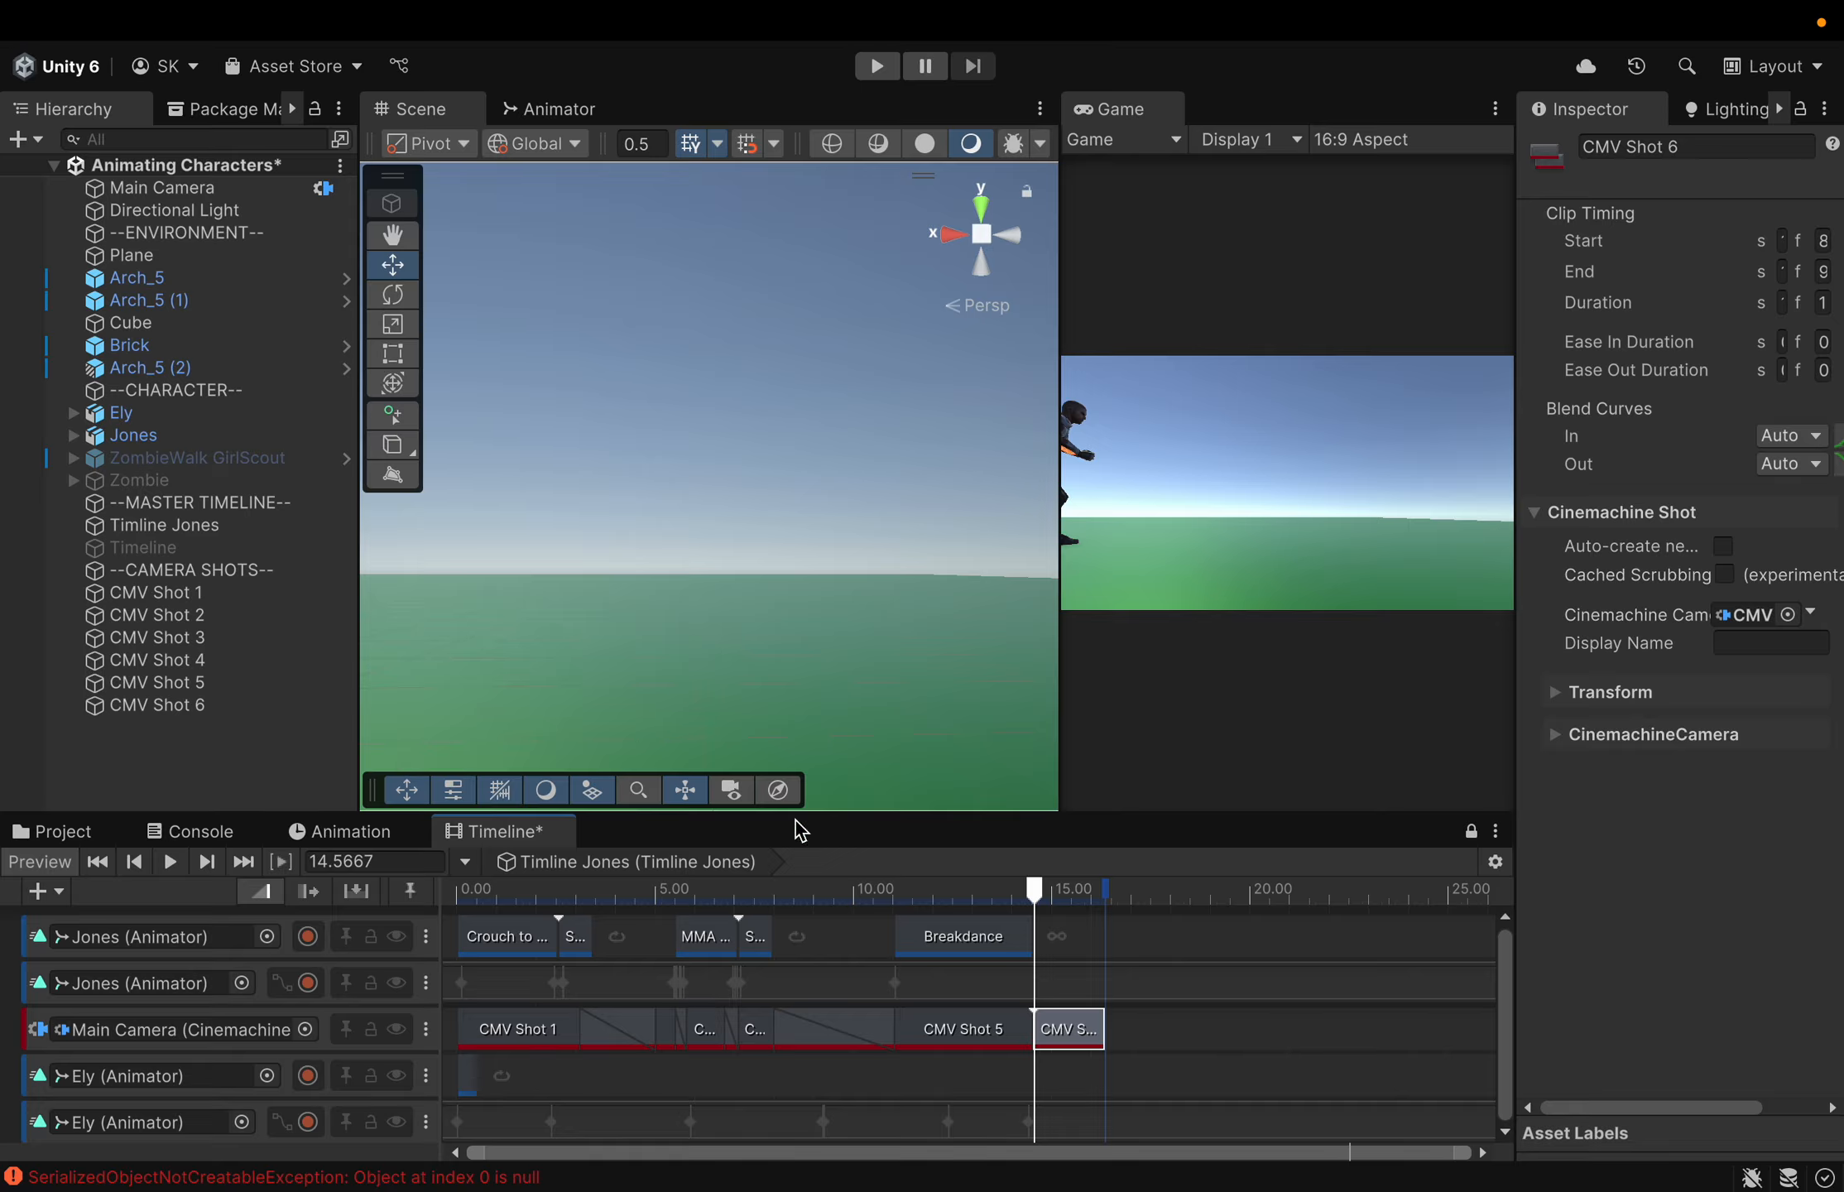
Start recording on Ely's keyframed track and key Ely at 16.45 s, moved along X to about -25.35, across the camera's view
{"action": "key", "text": "f"}
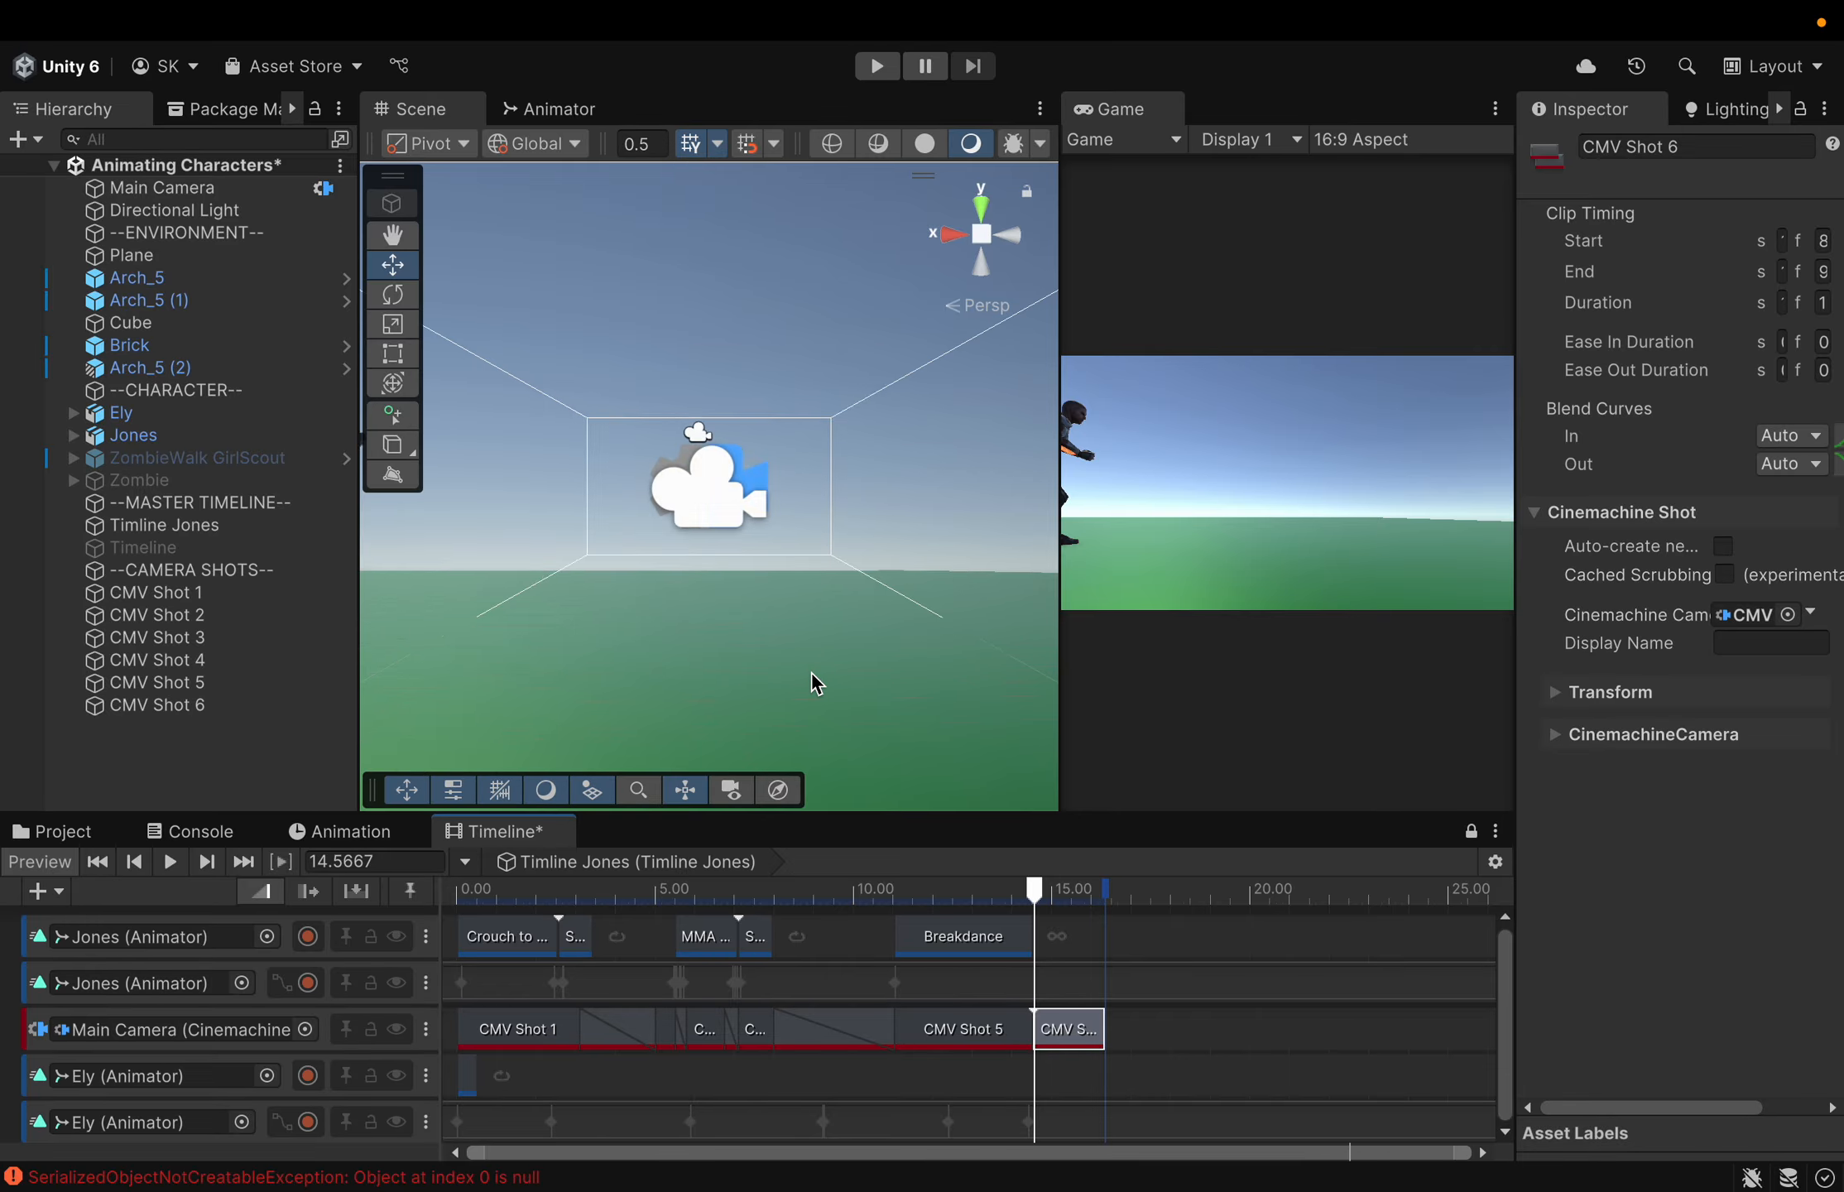
{"action": "scroll", "coordinate": [811, 673], "scroll_direction": "down", "scroll_amount": 5}
{"action": "middle_click_drag", "start_coordinate": [789, 645], "coordinate": [793, 753]}
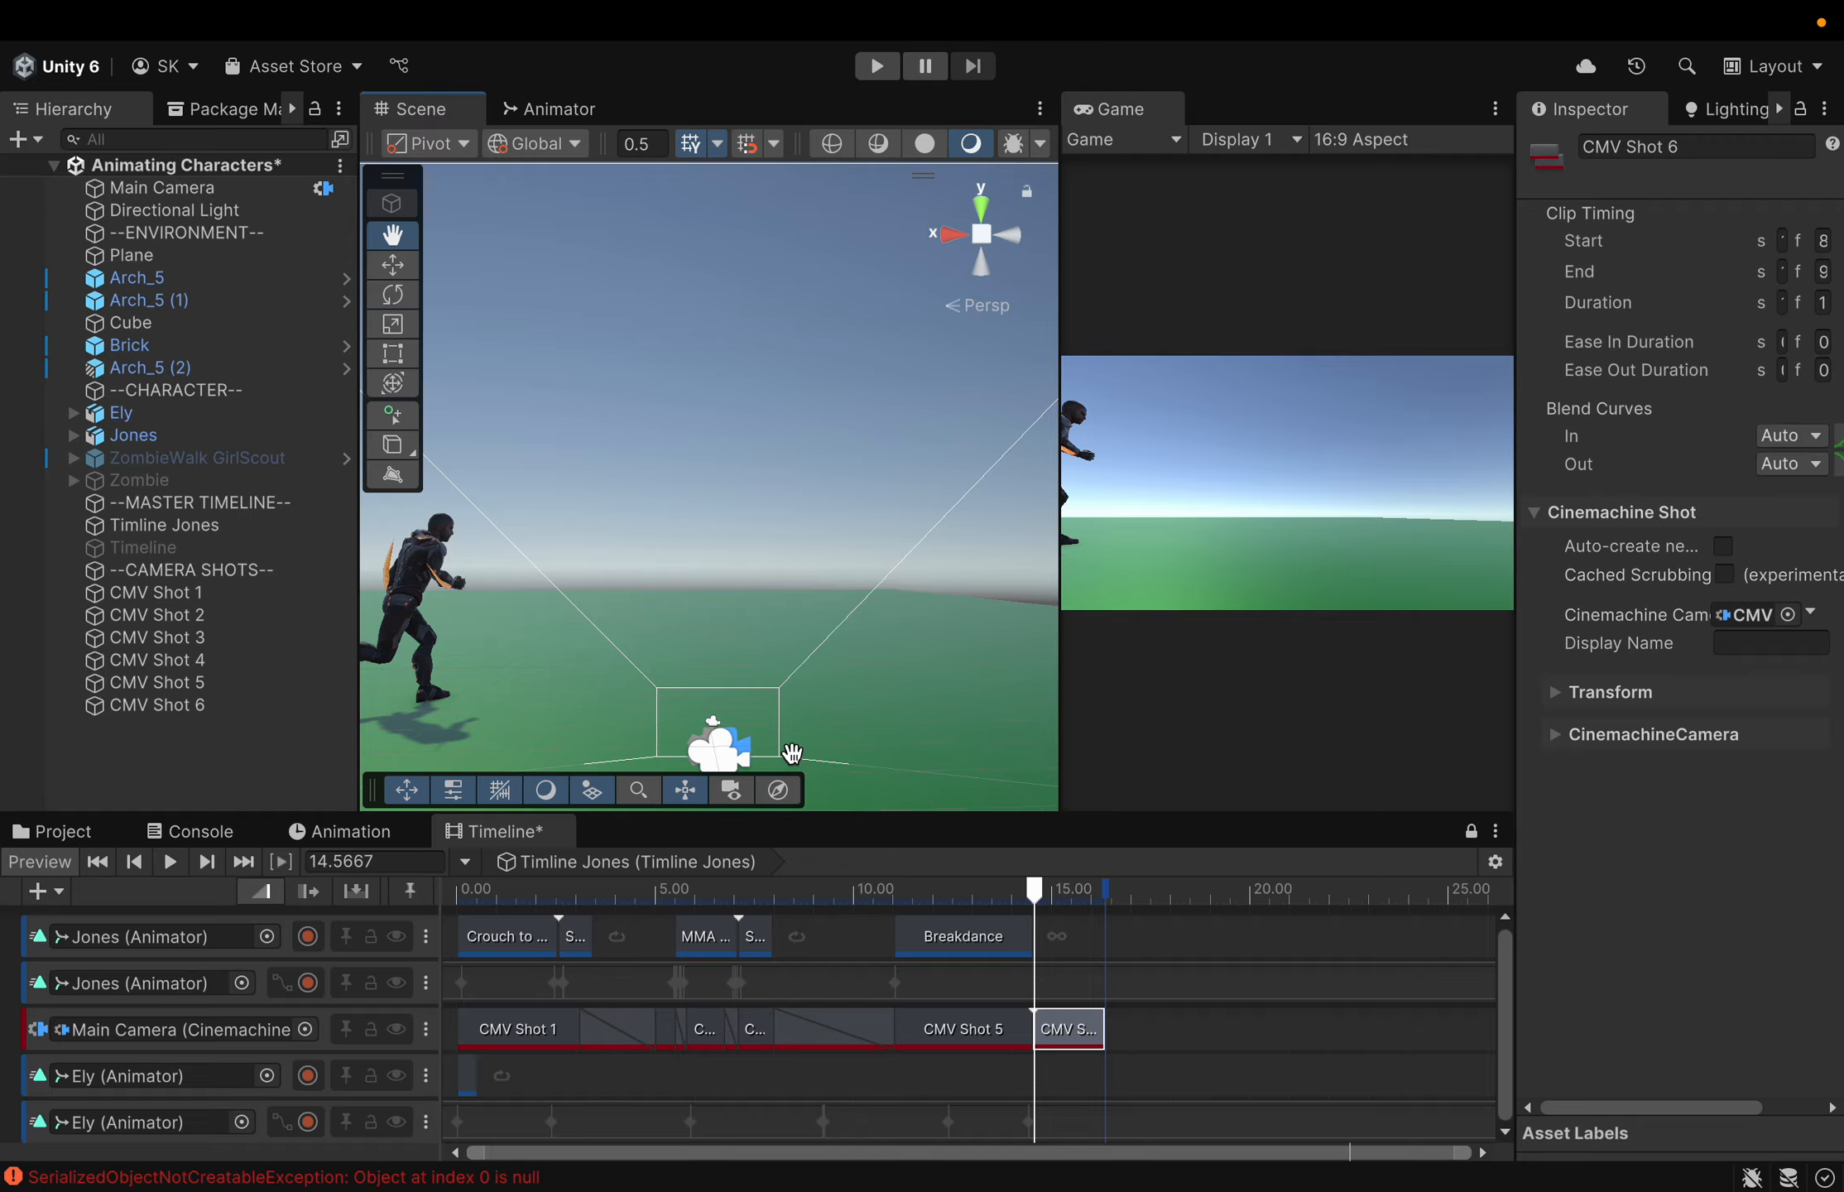
{"action": "left_click", "coordinate": [308, 1122]}
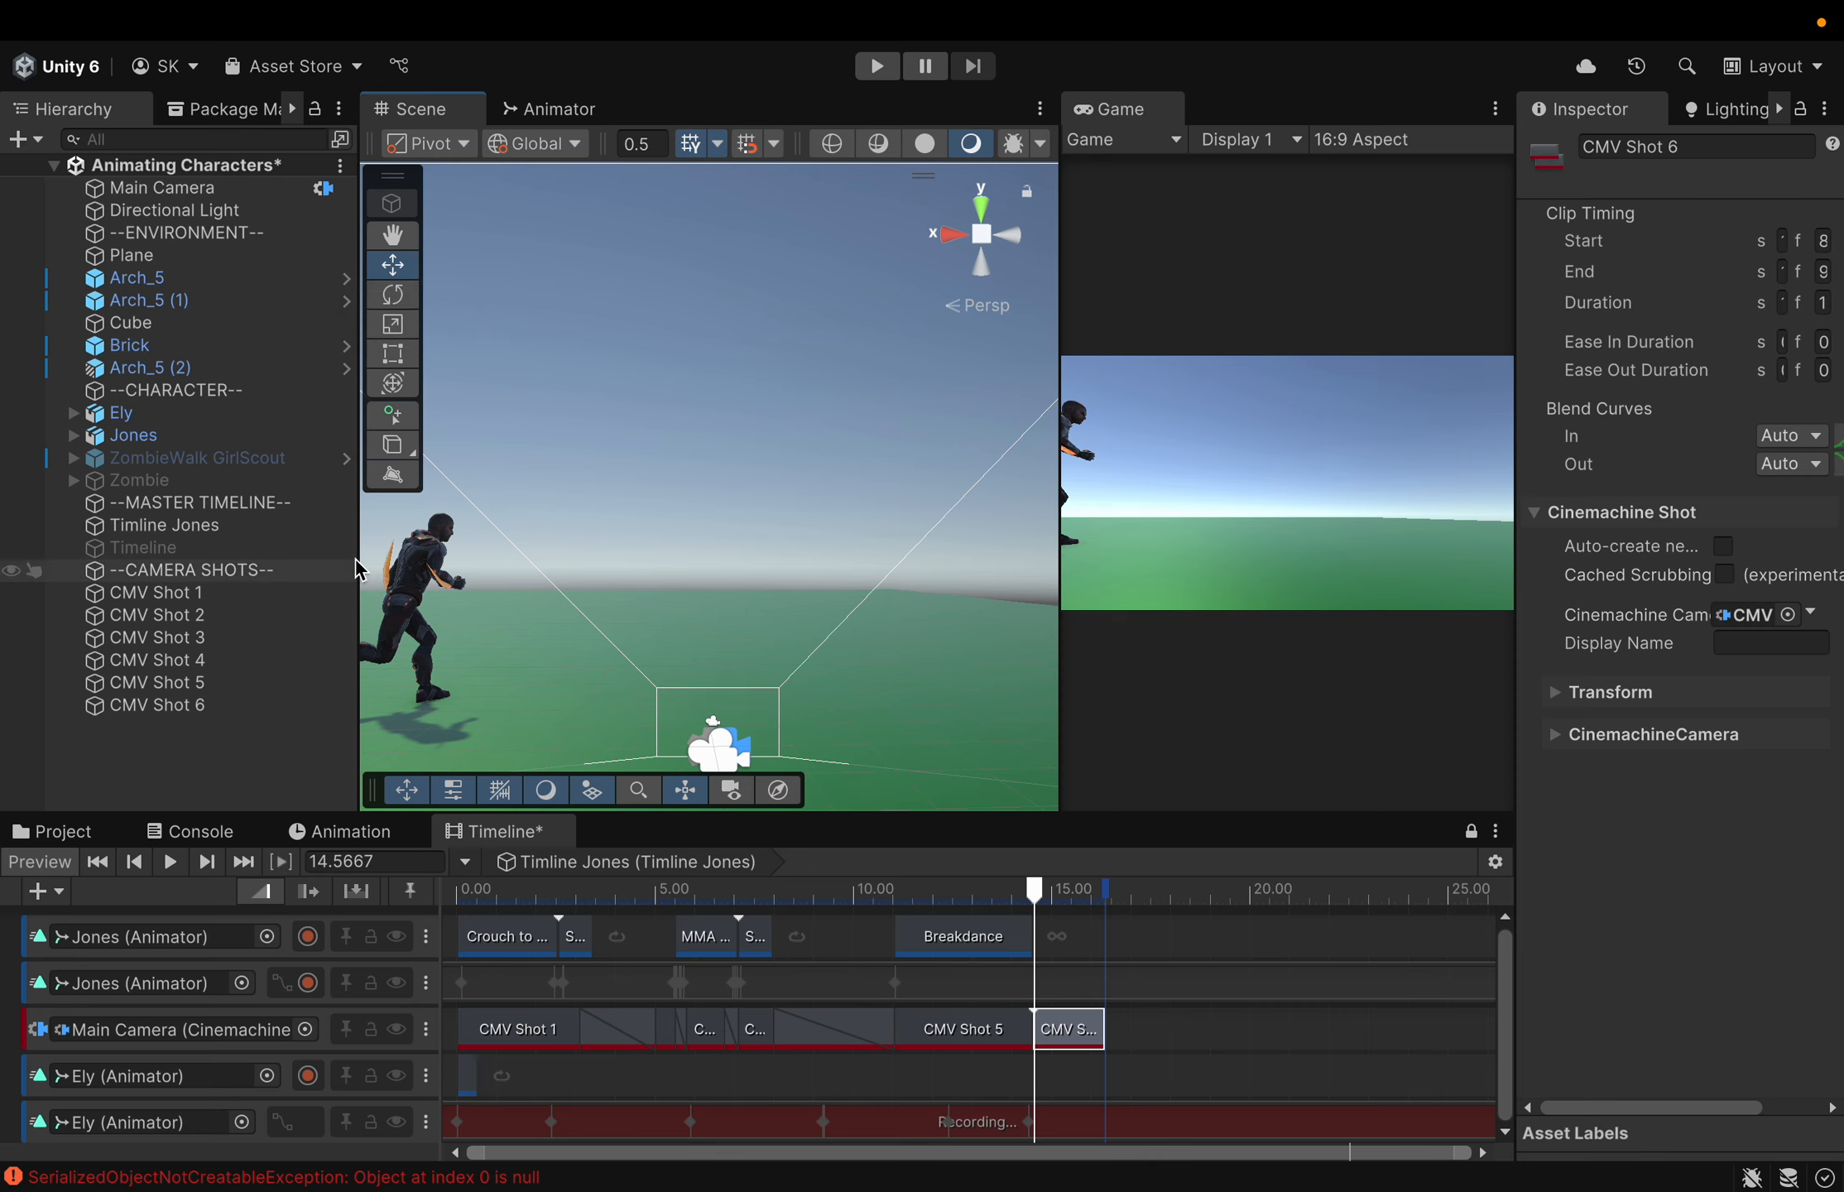
{"action": "left_click", "coordinate": [122, 413]}
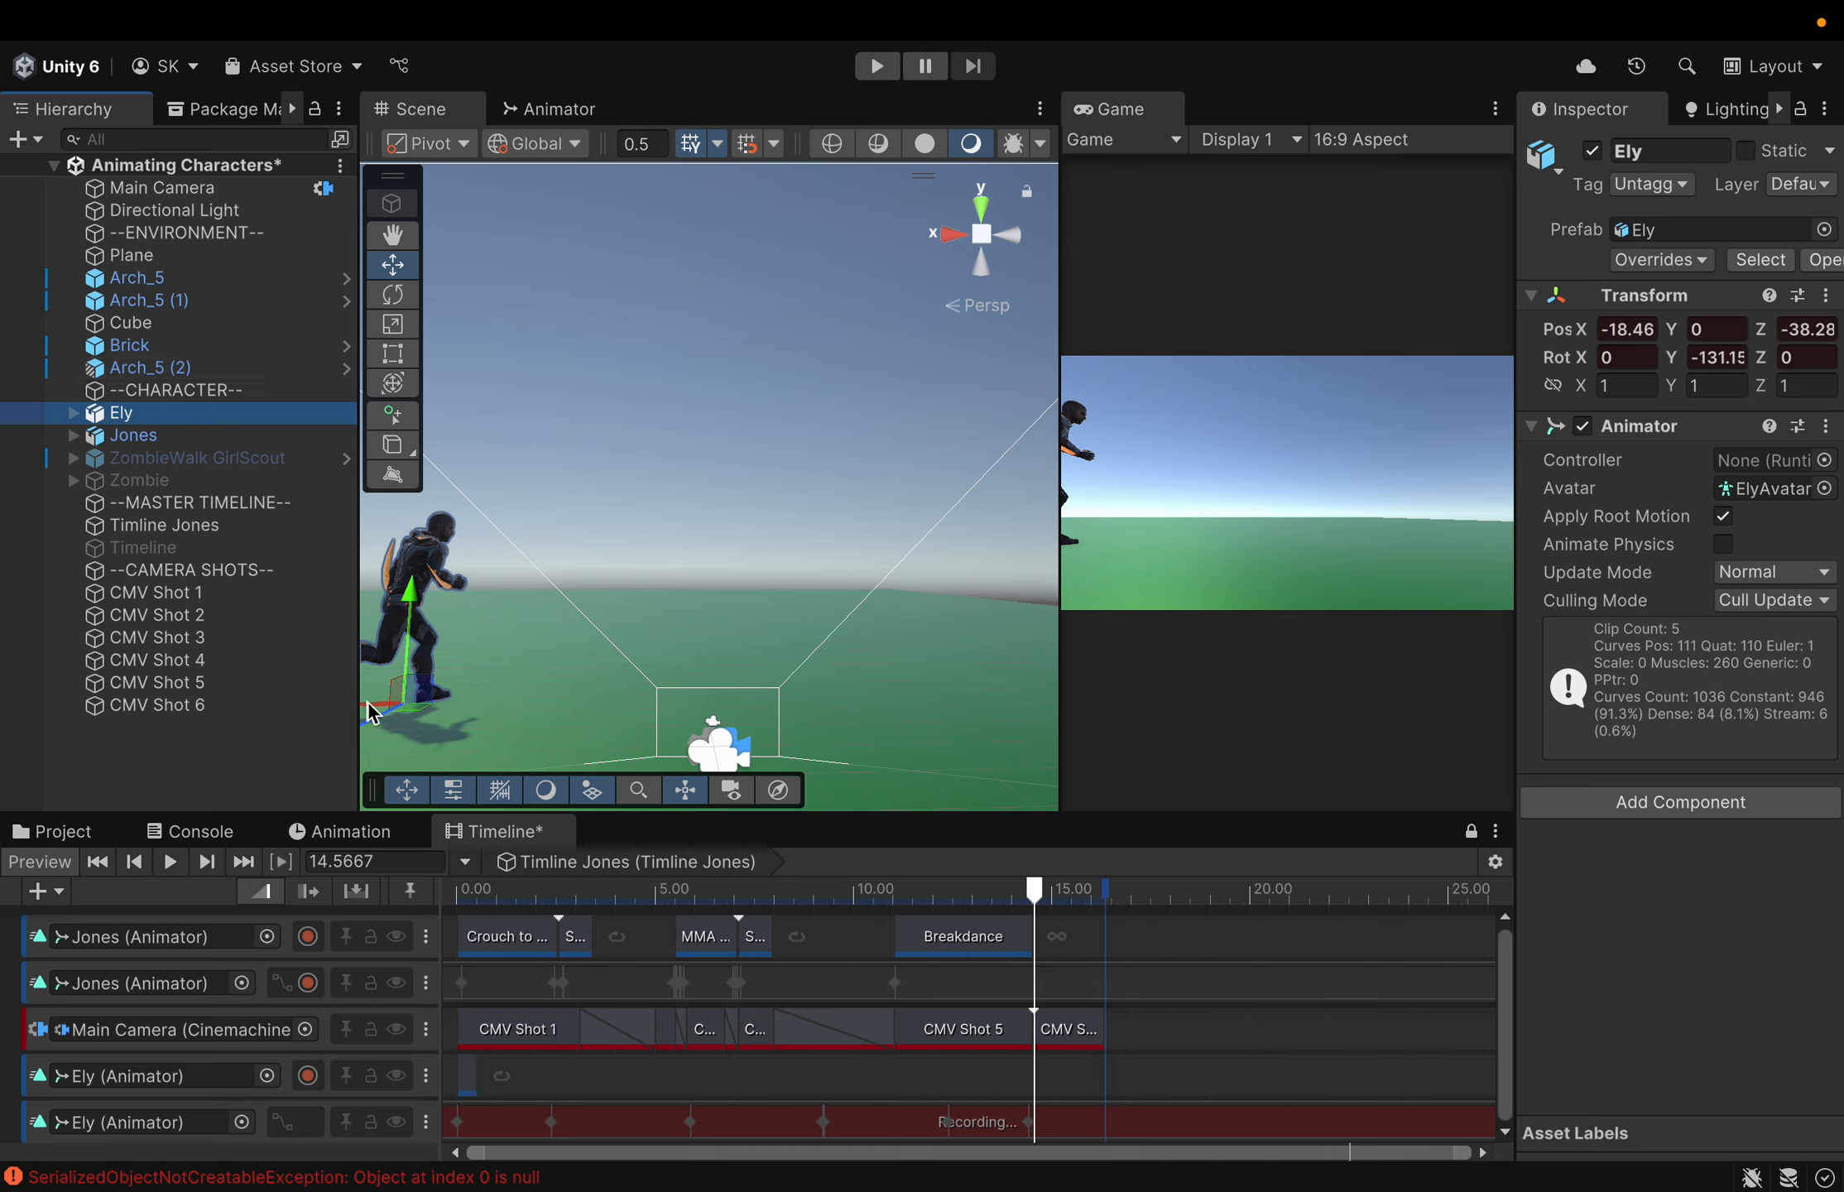
{"action": "left_click_drag", "start_coordinate": [1034, 890], "coordinate": [1113, 908]}
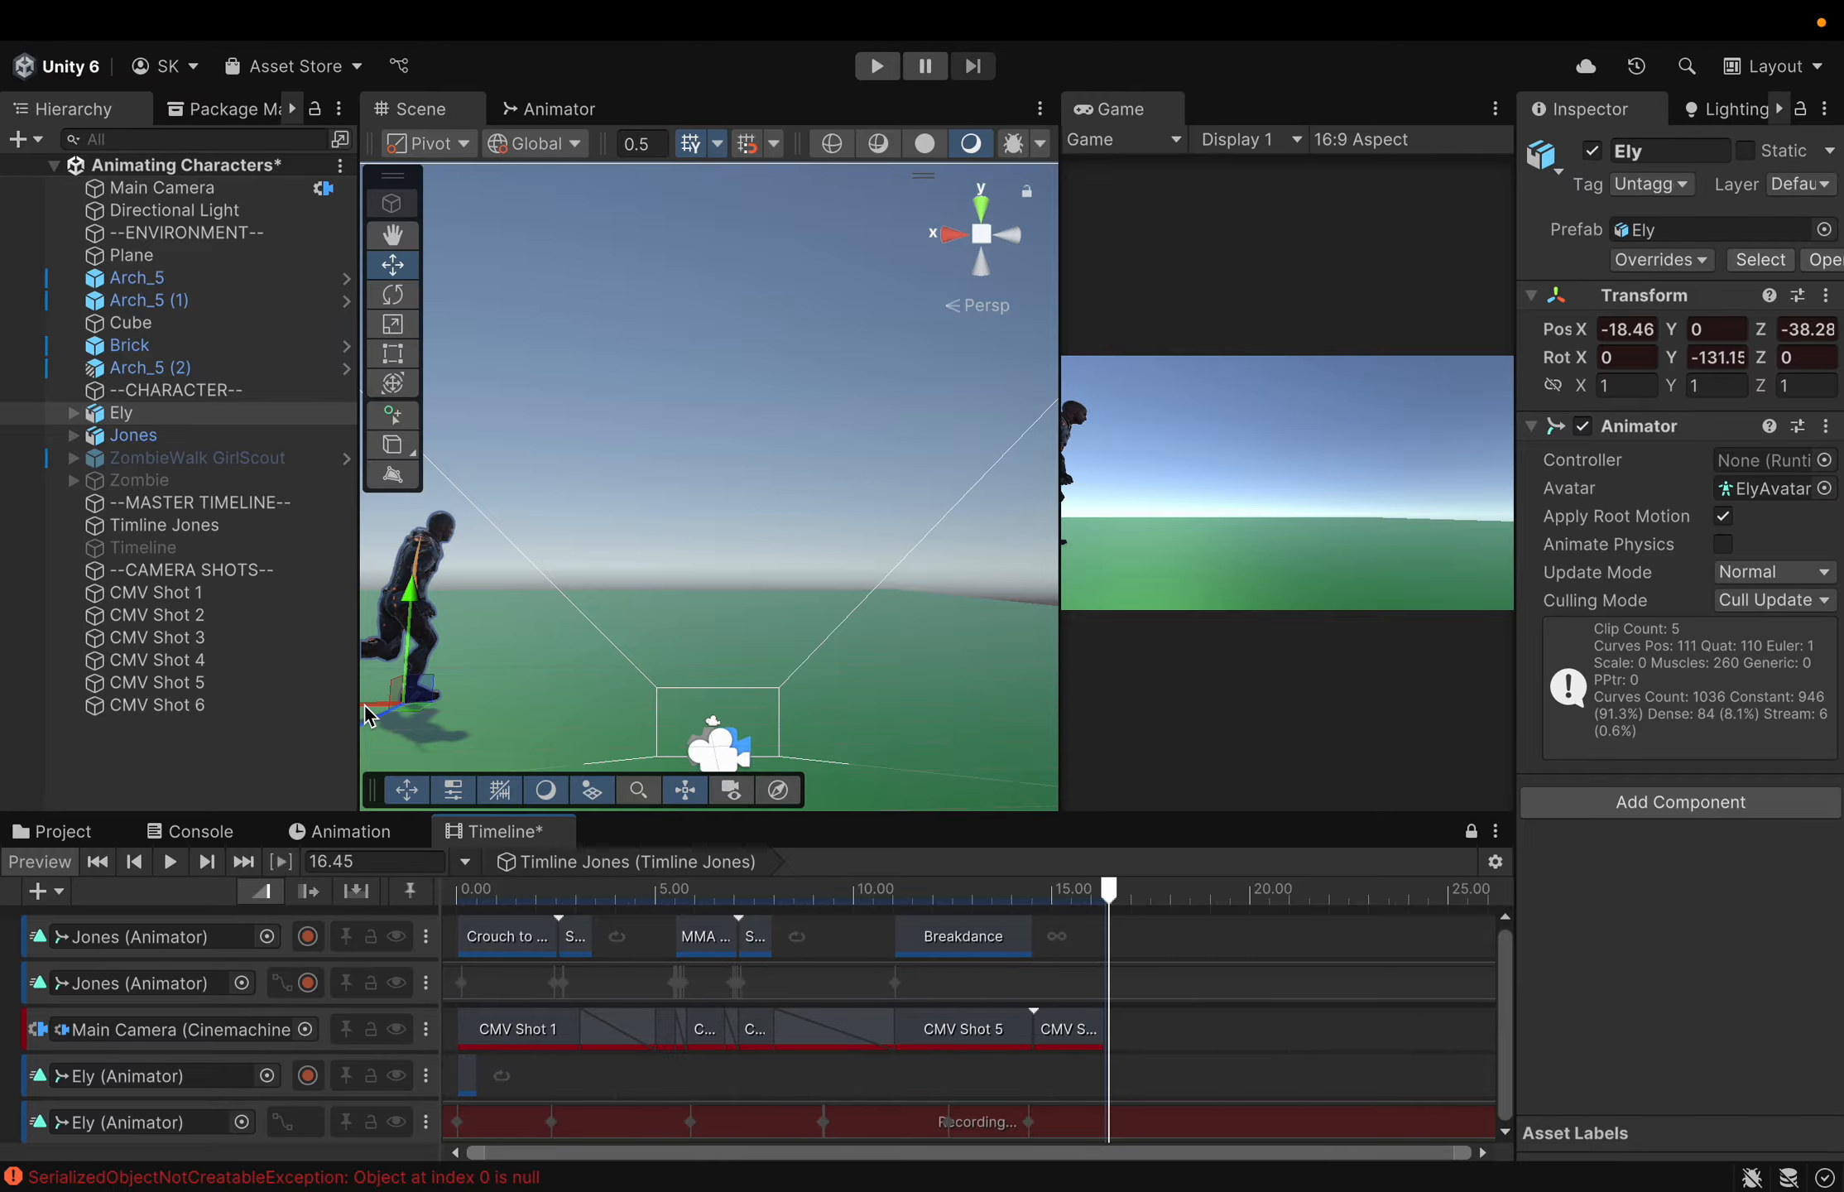
{"action": "left_click_drag", "start_coordinate": [361, 705], "coordinate": [1041, 660]}
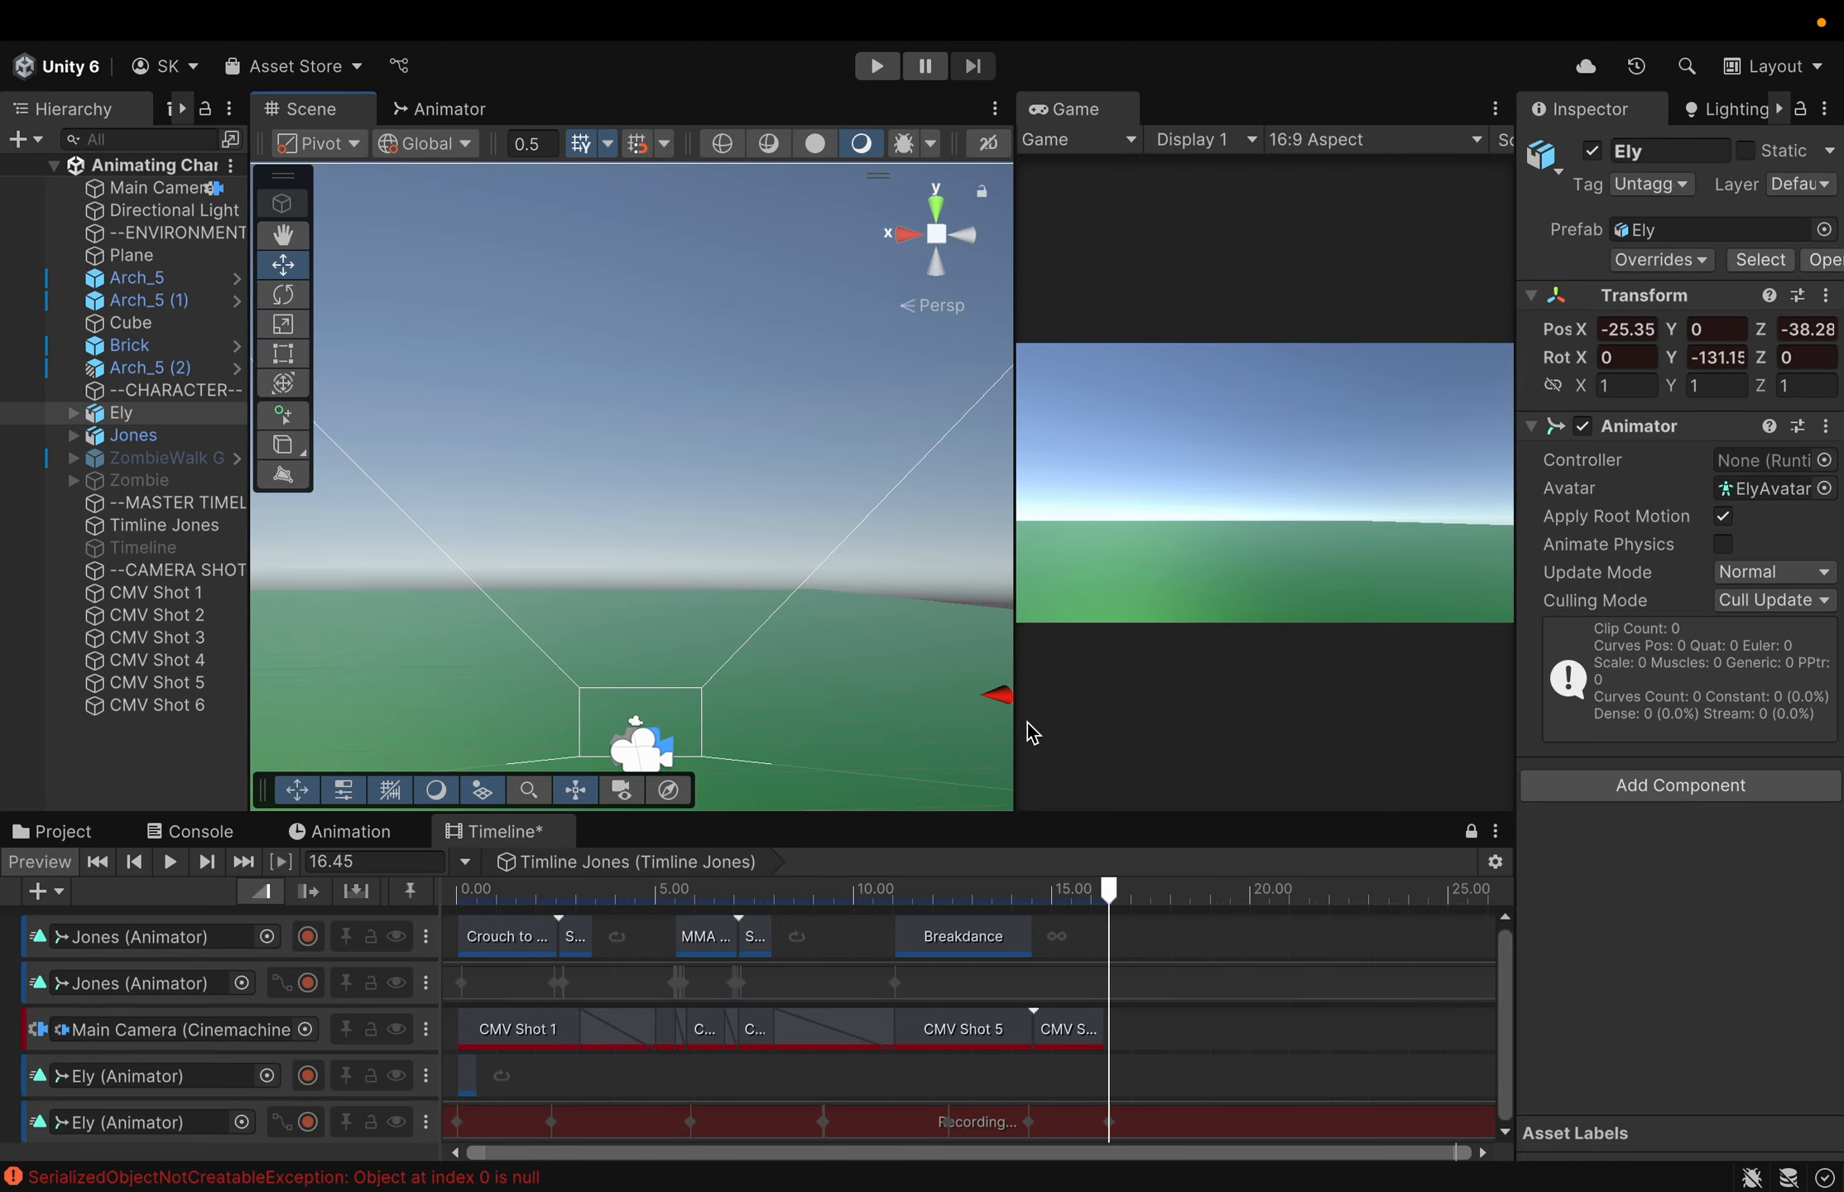
Rotate Ely to about -67.1 degrees in Y, move Ely along X to about -27.3, and stop recording
{"action": "left_click_drag", "start_coordinate": [1017, 733], "coordinate": [1416, 693]}
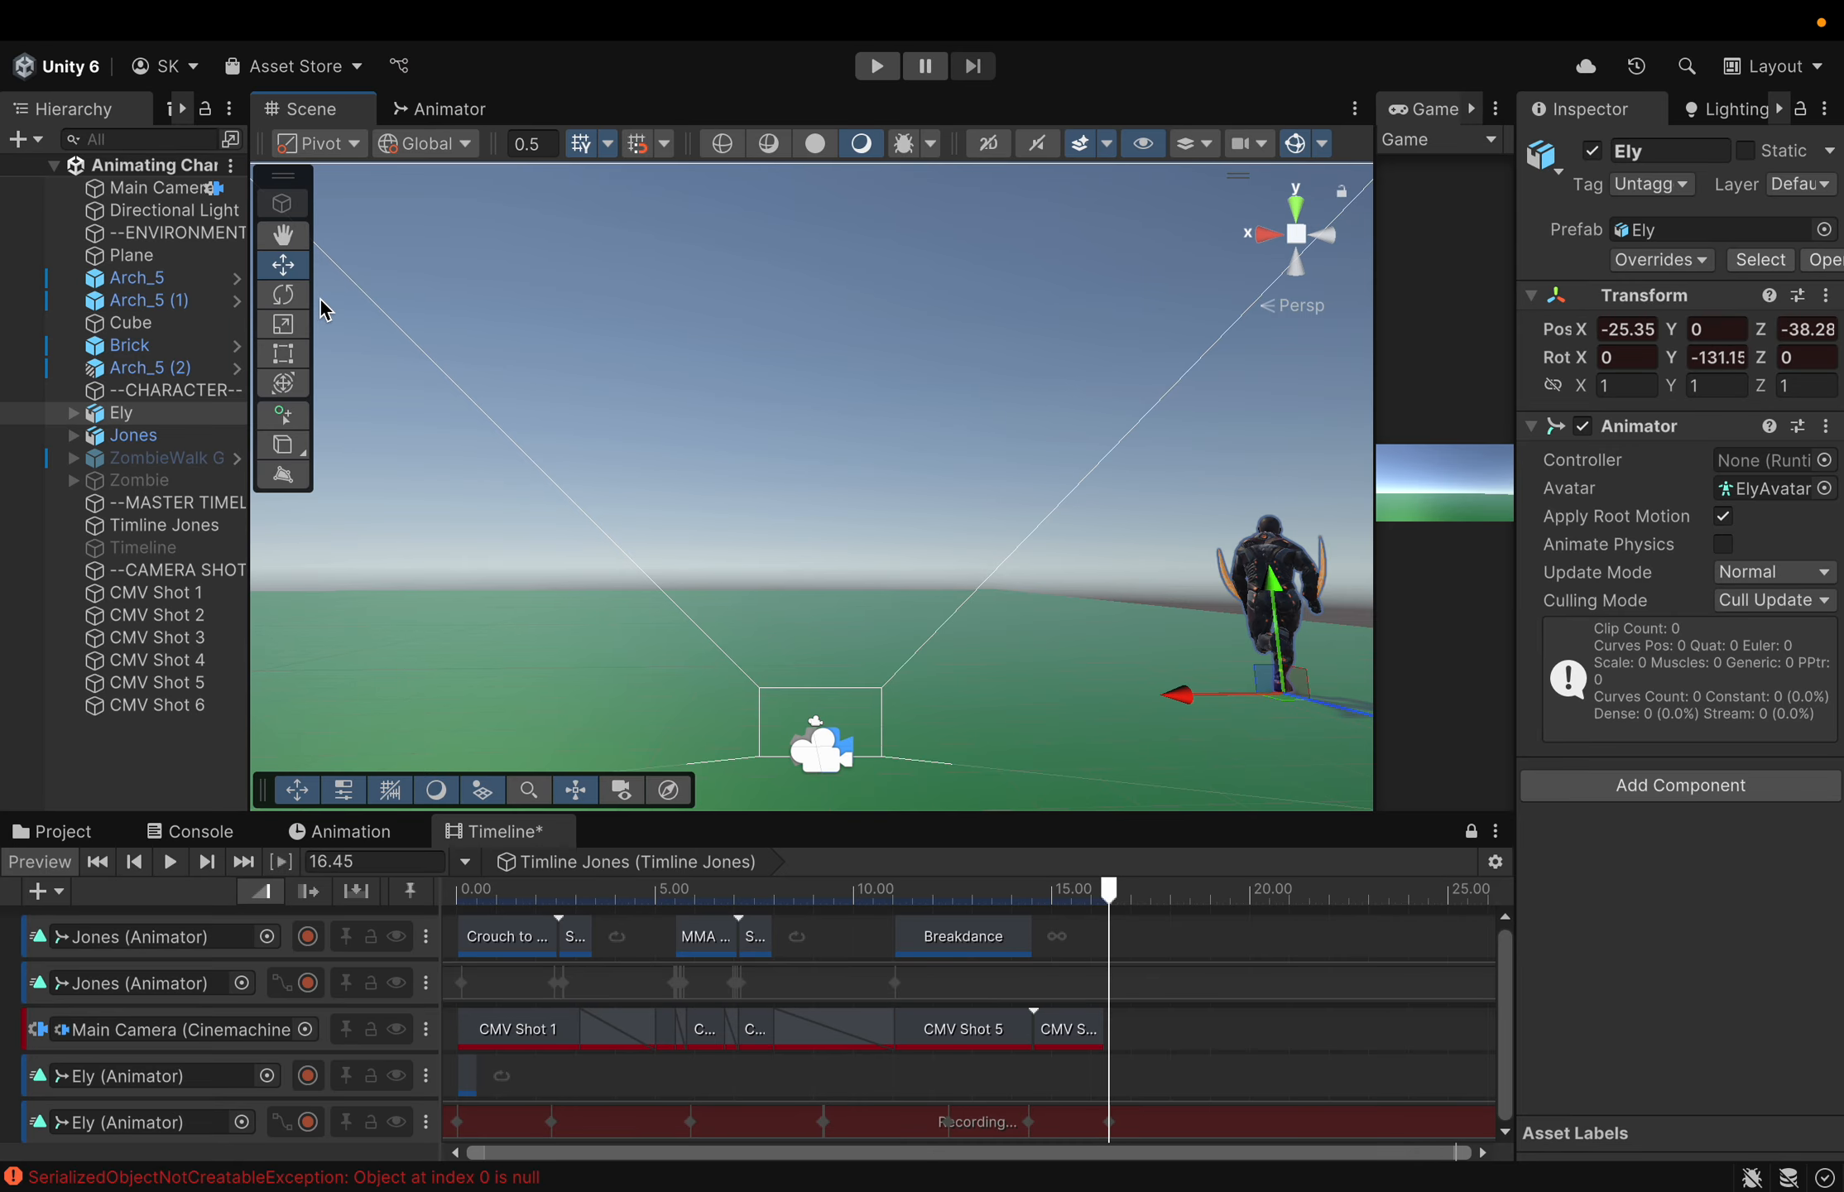
{"action": "left_click", "coordinate": [286, 296]}
{"action": "left_click_drag", "start_coordinate": [1320, 727], "coordinate": [978, 710]}
{"action": "left_click", "coordinate": [282, 269]}
{"action": "left_click_drag", "start_coordinate": [1176, 695], "coordinate": [1357, 654]}
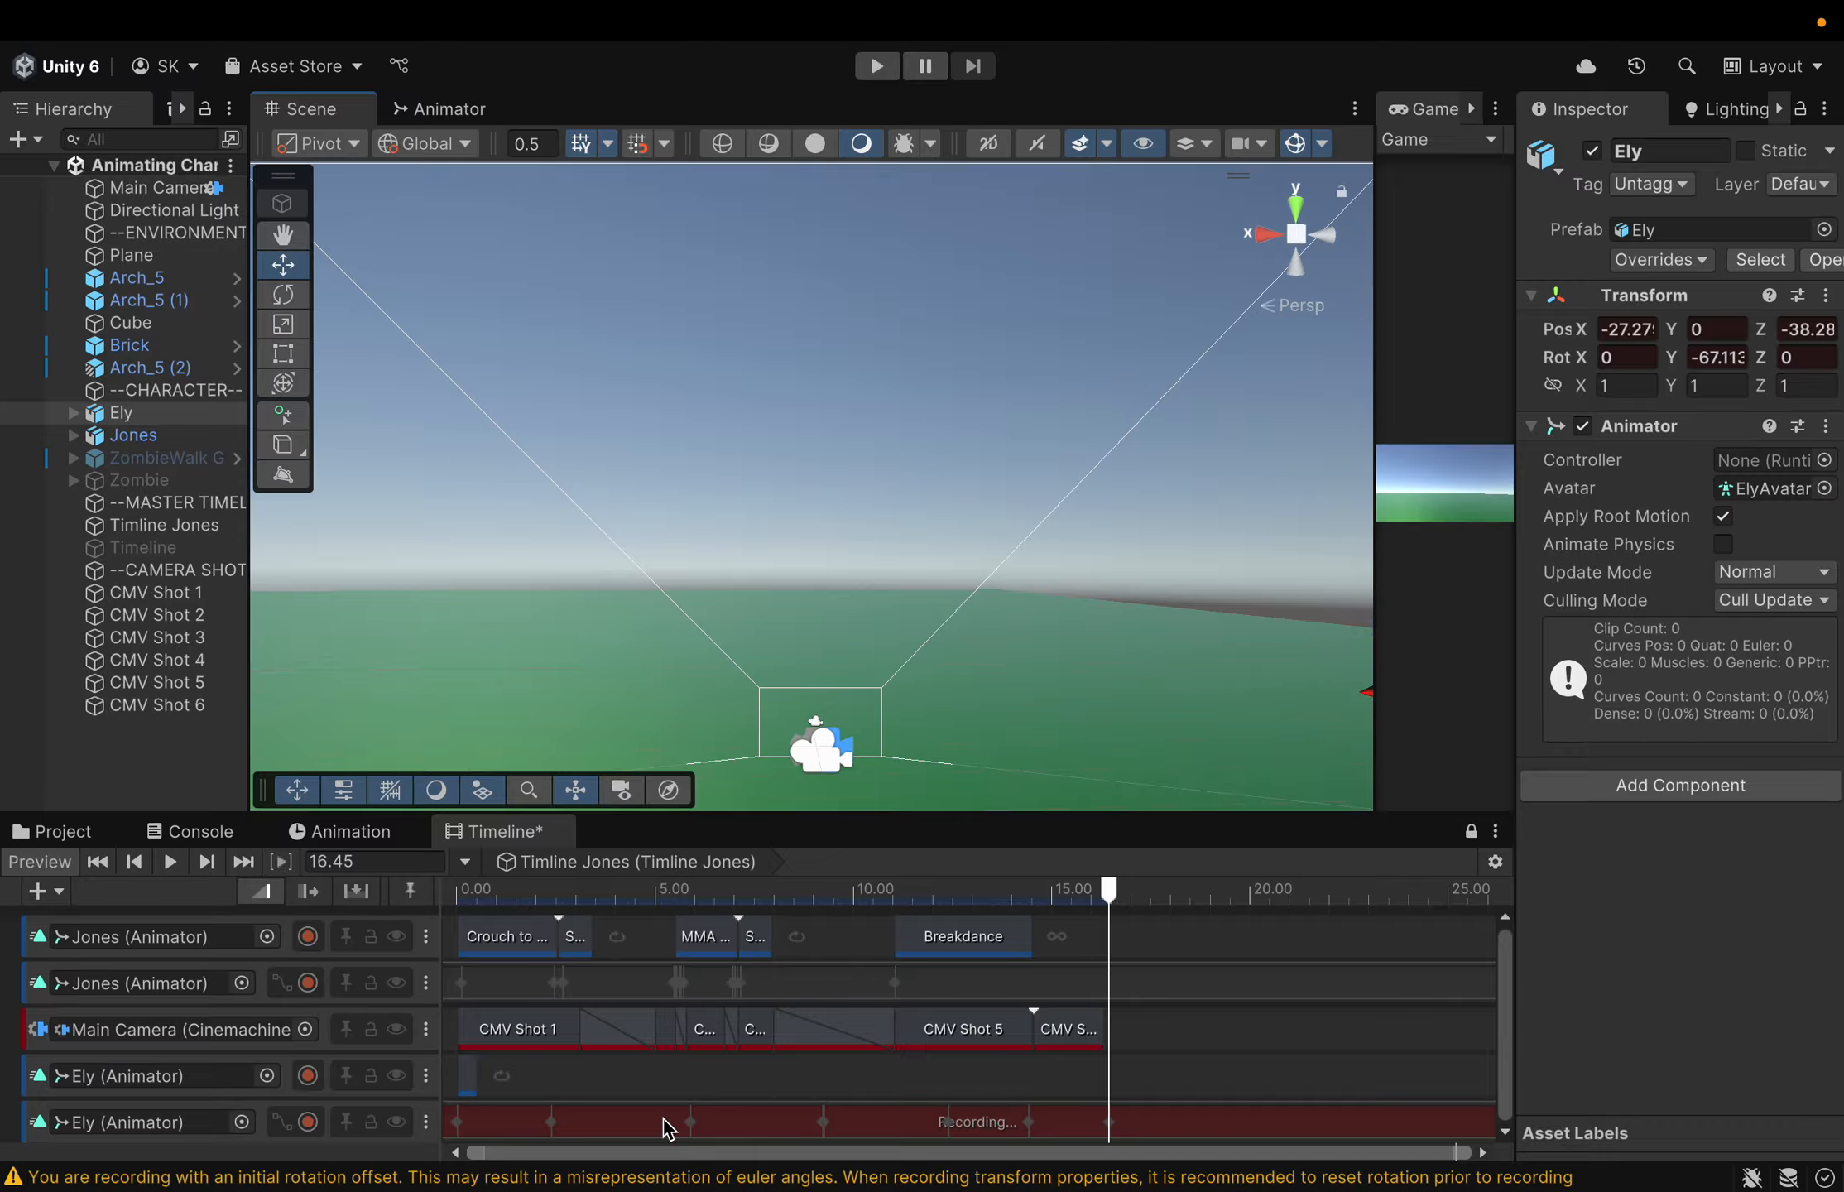
{"action": "left_click", "coordinate": [306, 1123]}
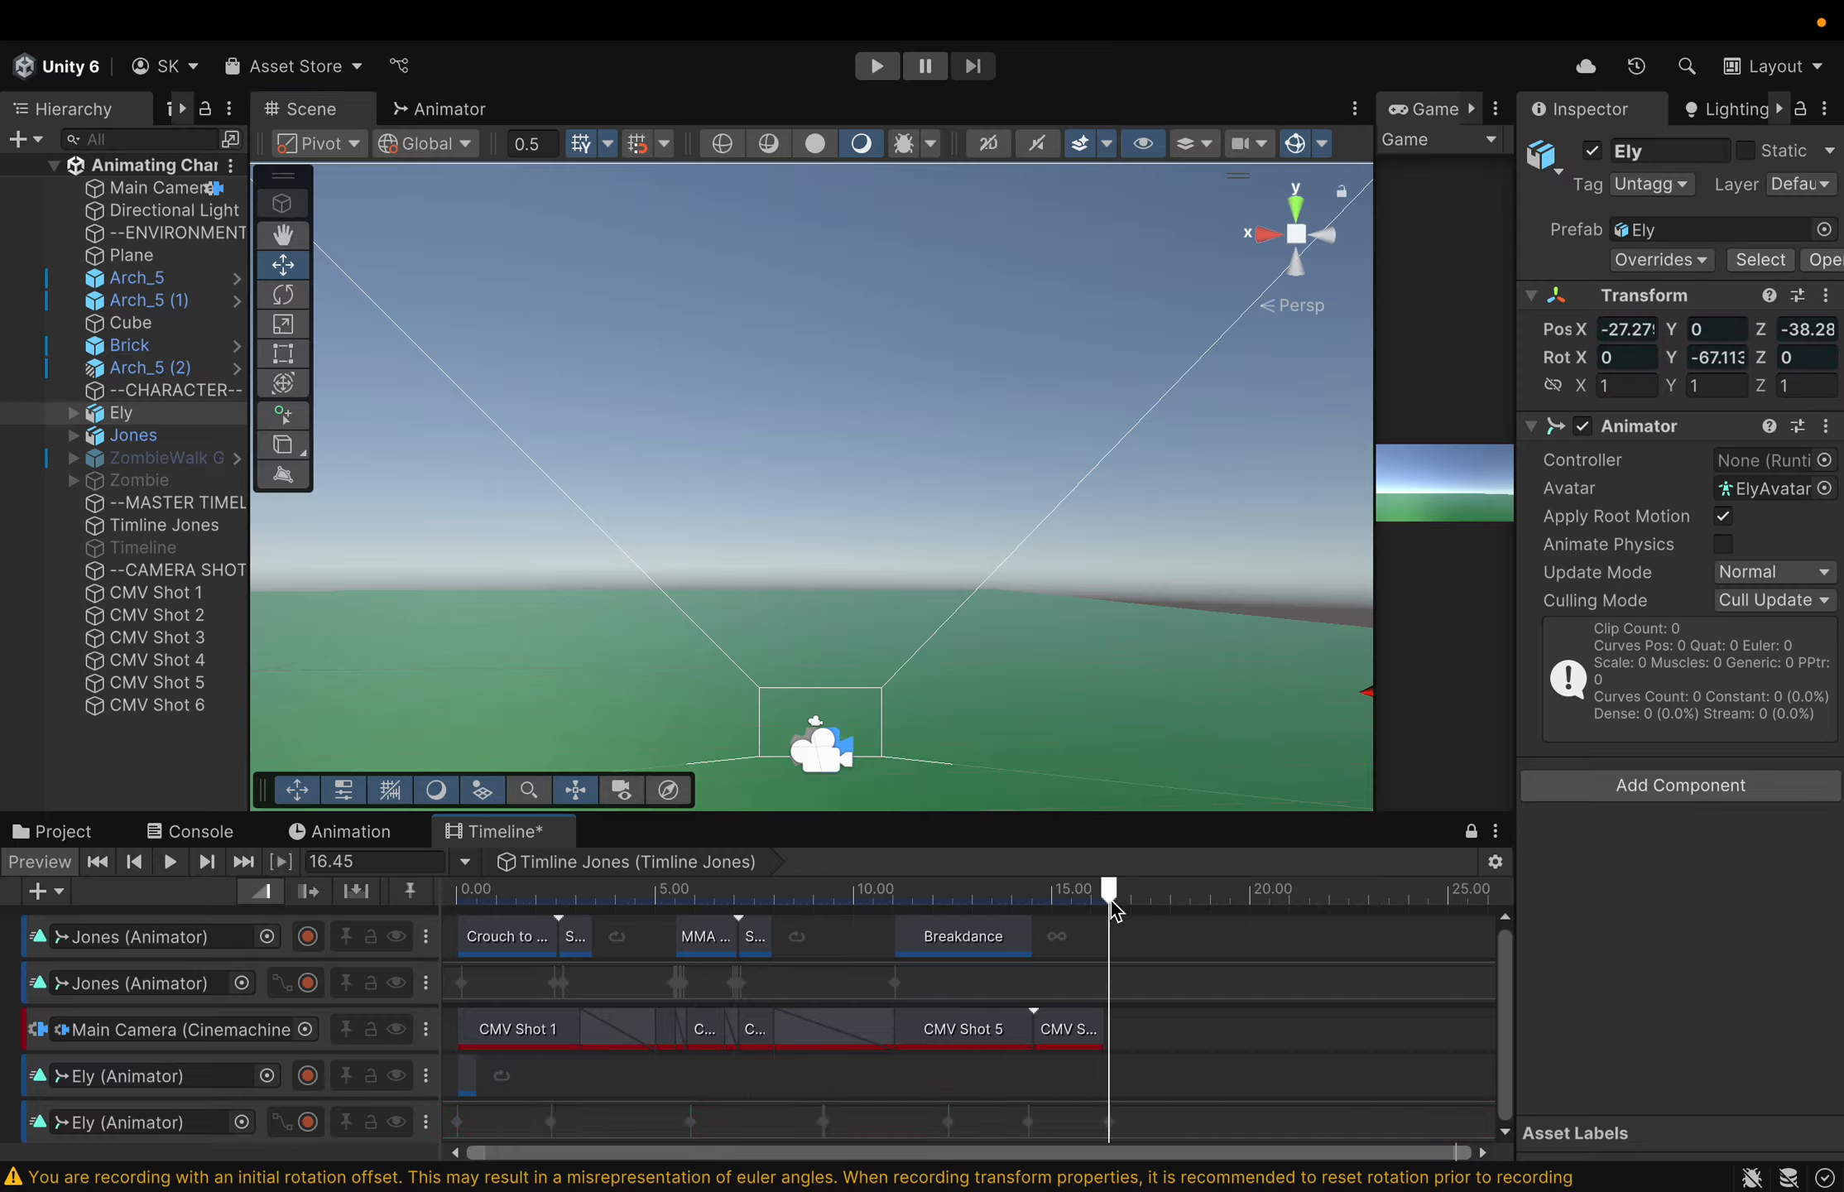
Enlarge the Game view and scrub the timeline from 9.75 to 16.2667 s to review the last shots
{"action": "left_click_drag", "start_coordinate": [1111, 901], "coordinate": [967, 918]}
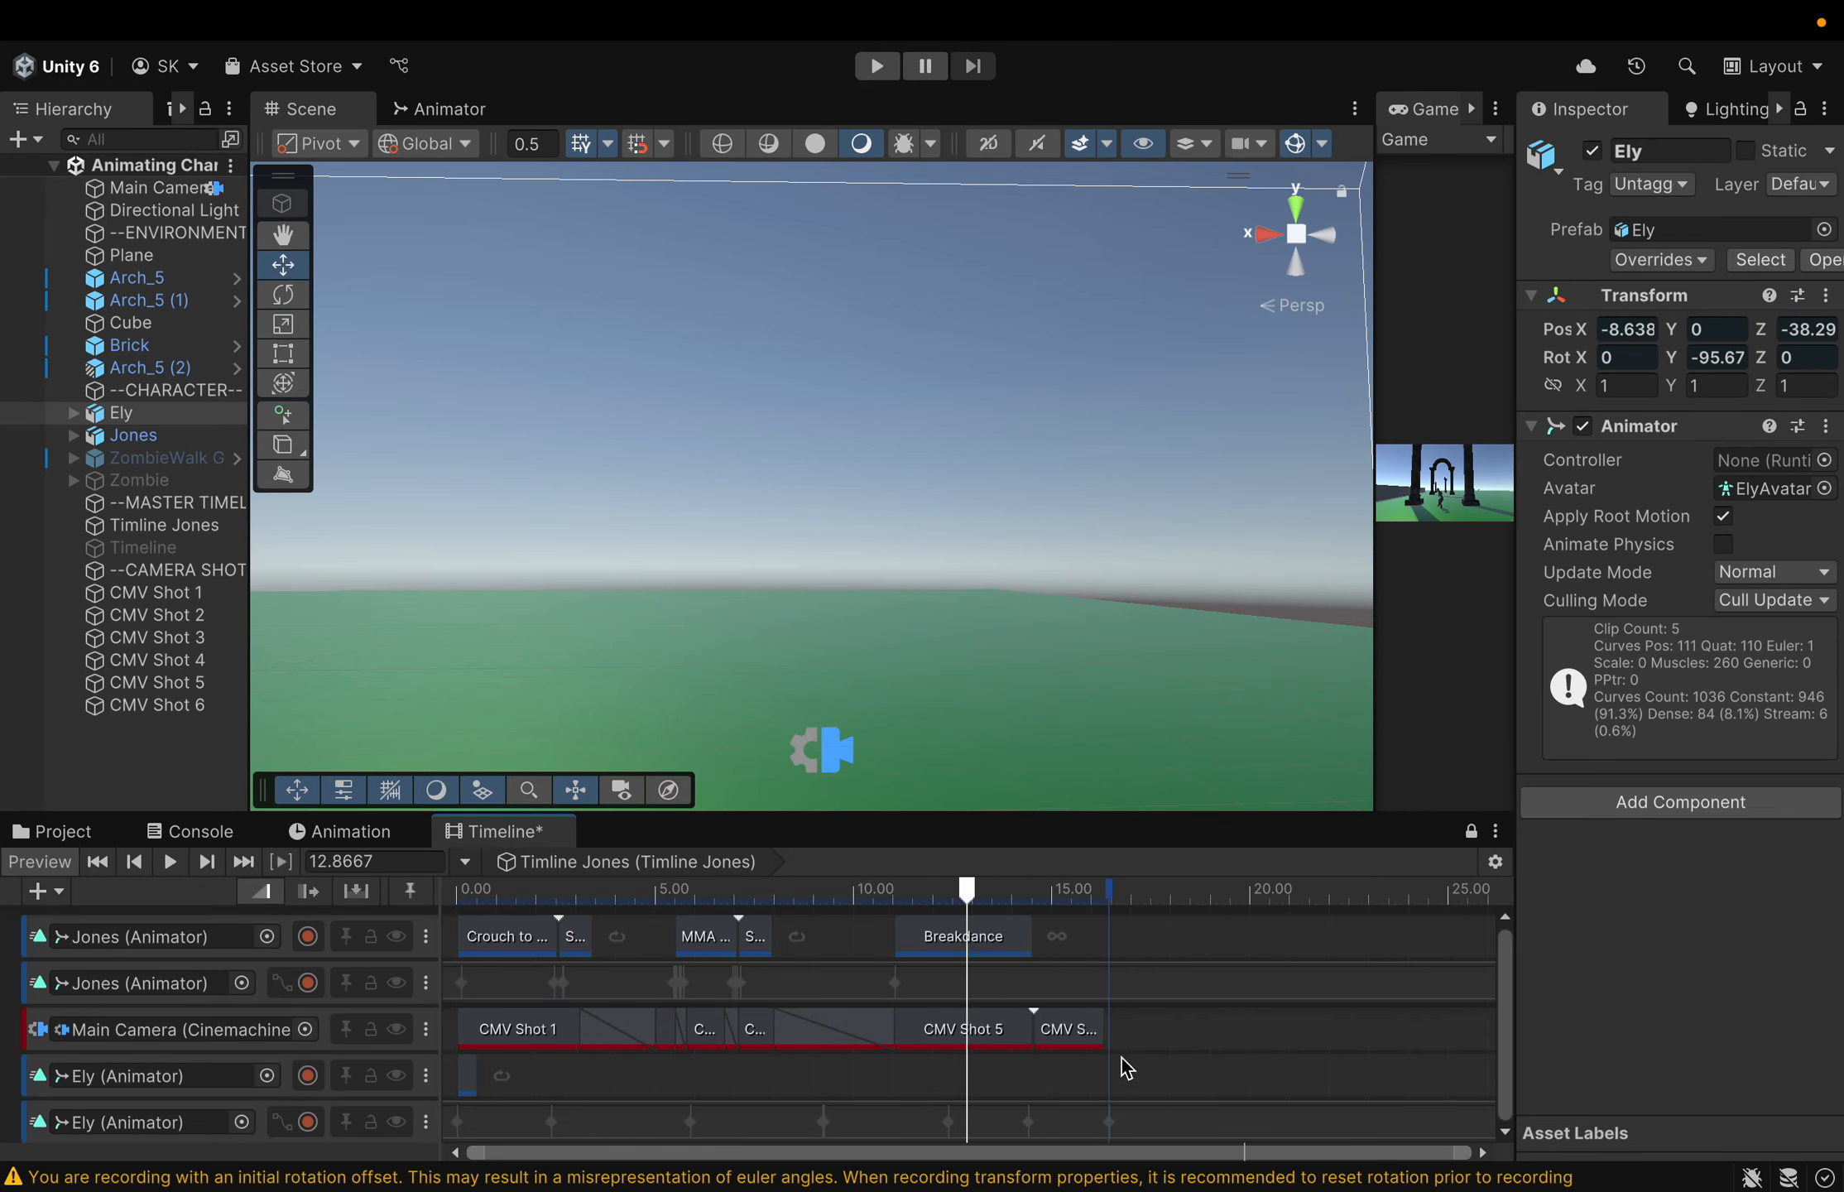
{"action": "left_click", "coordinate": [1080, 1045]}
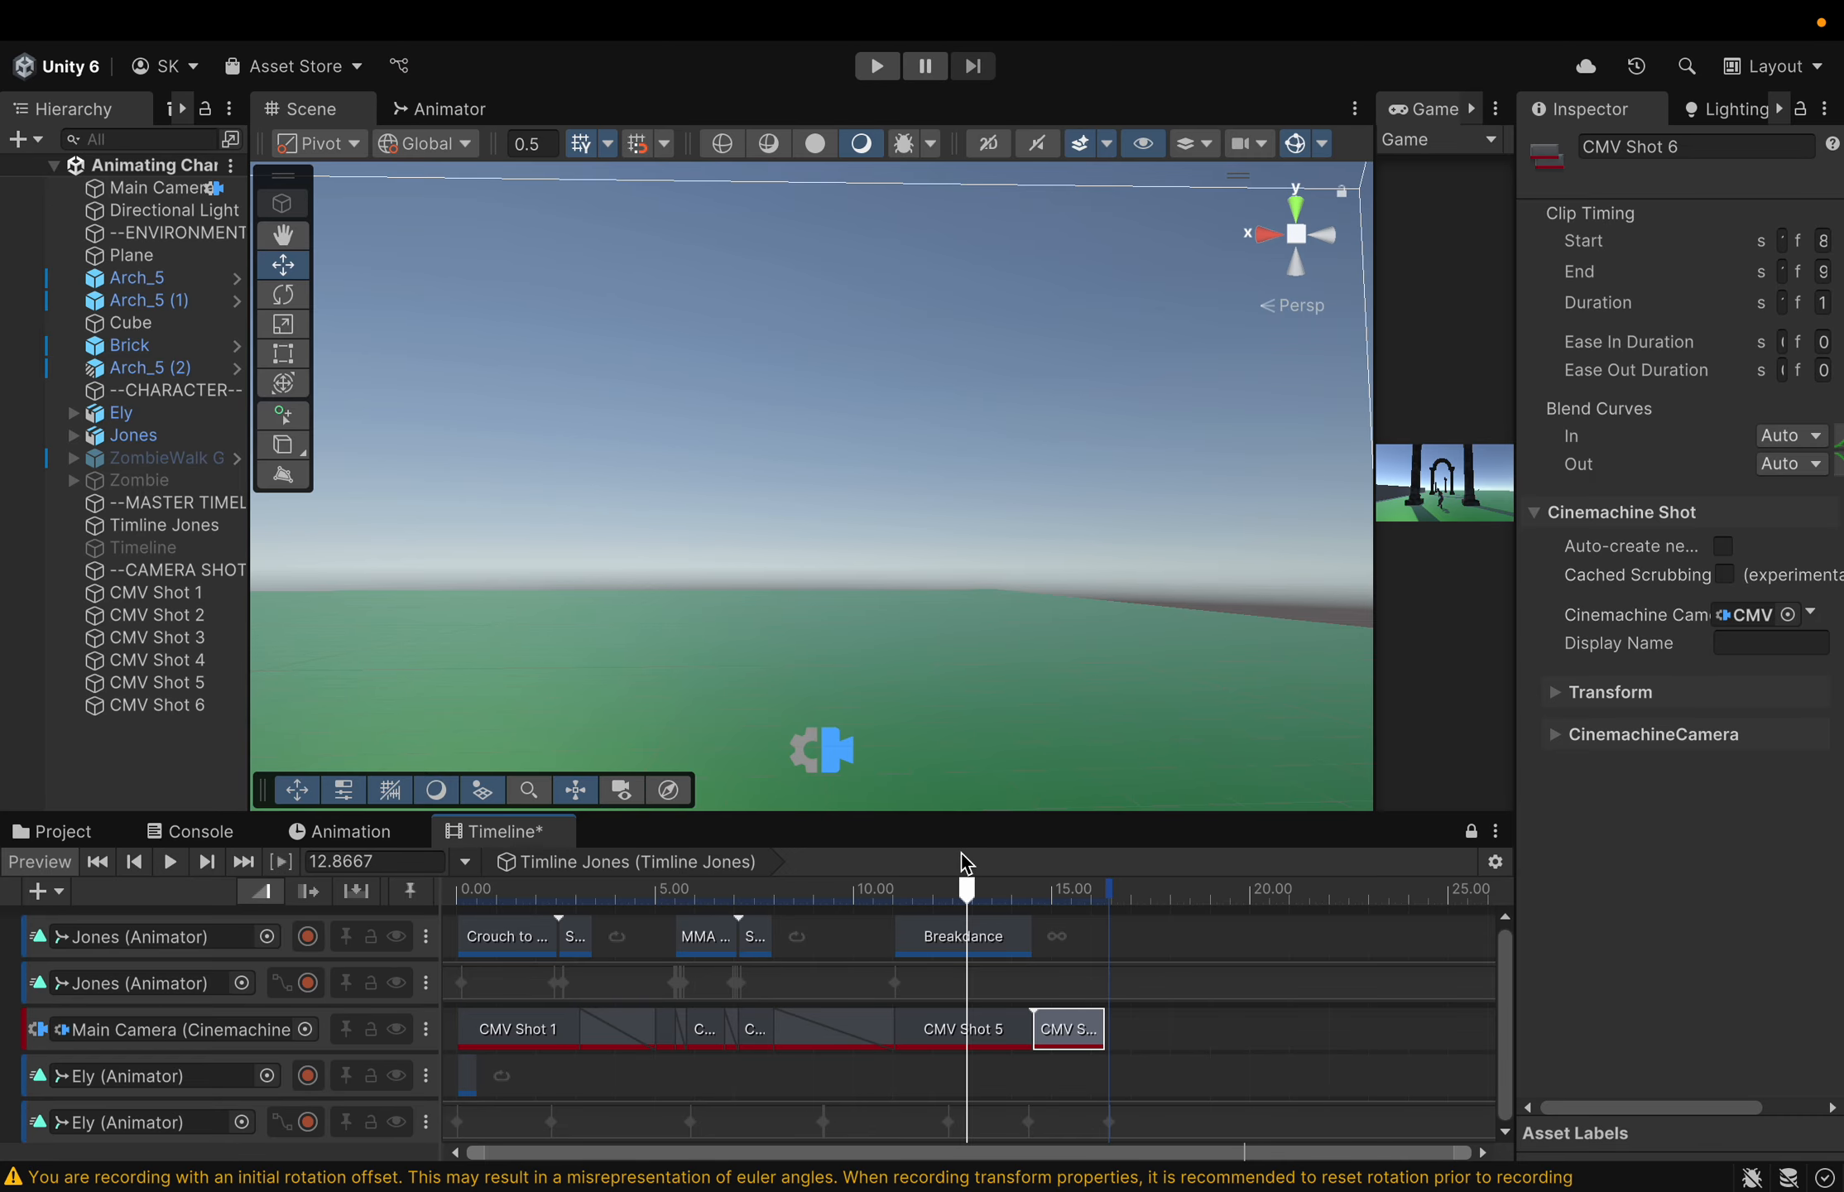
{"action": "left_click_drag", "start_coordinate": [975, 897], "coordinate": [843, 890]}
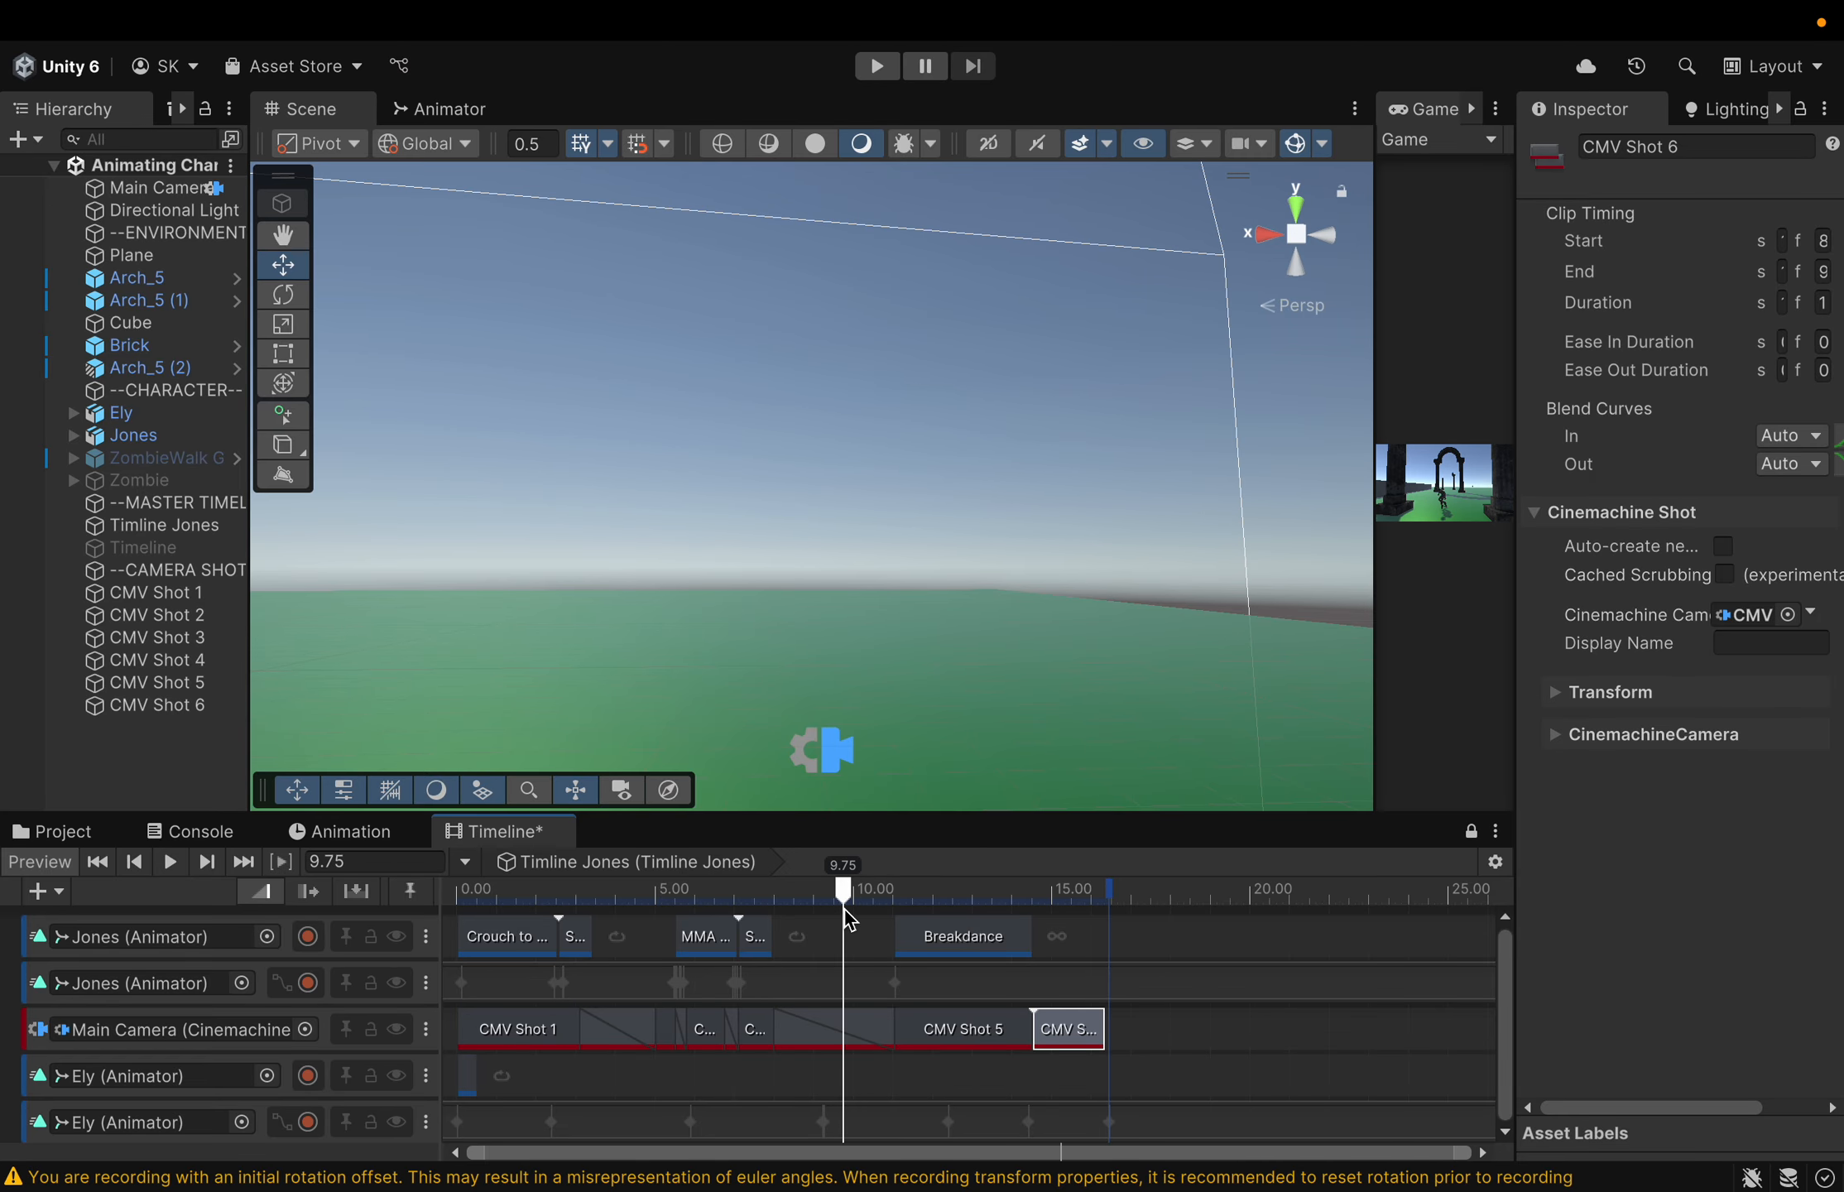
{"action": "left_click_drag", "start_coordinate": [1374, 643], "coordinate": [623, 682]}
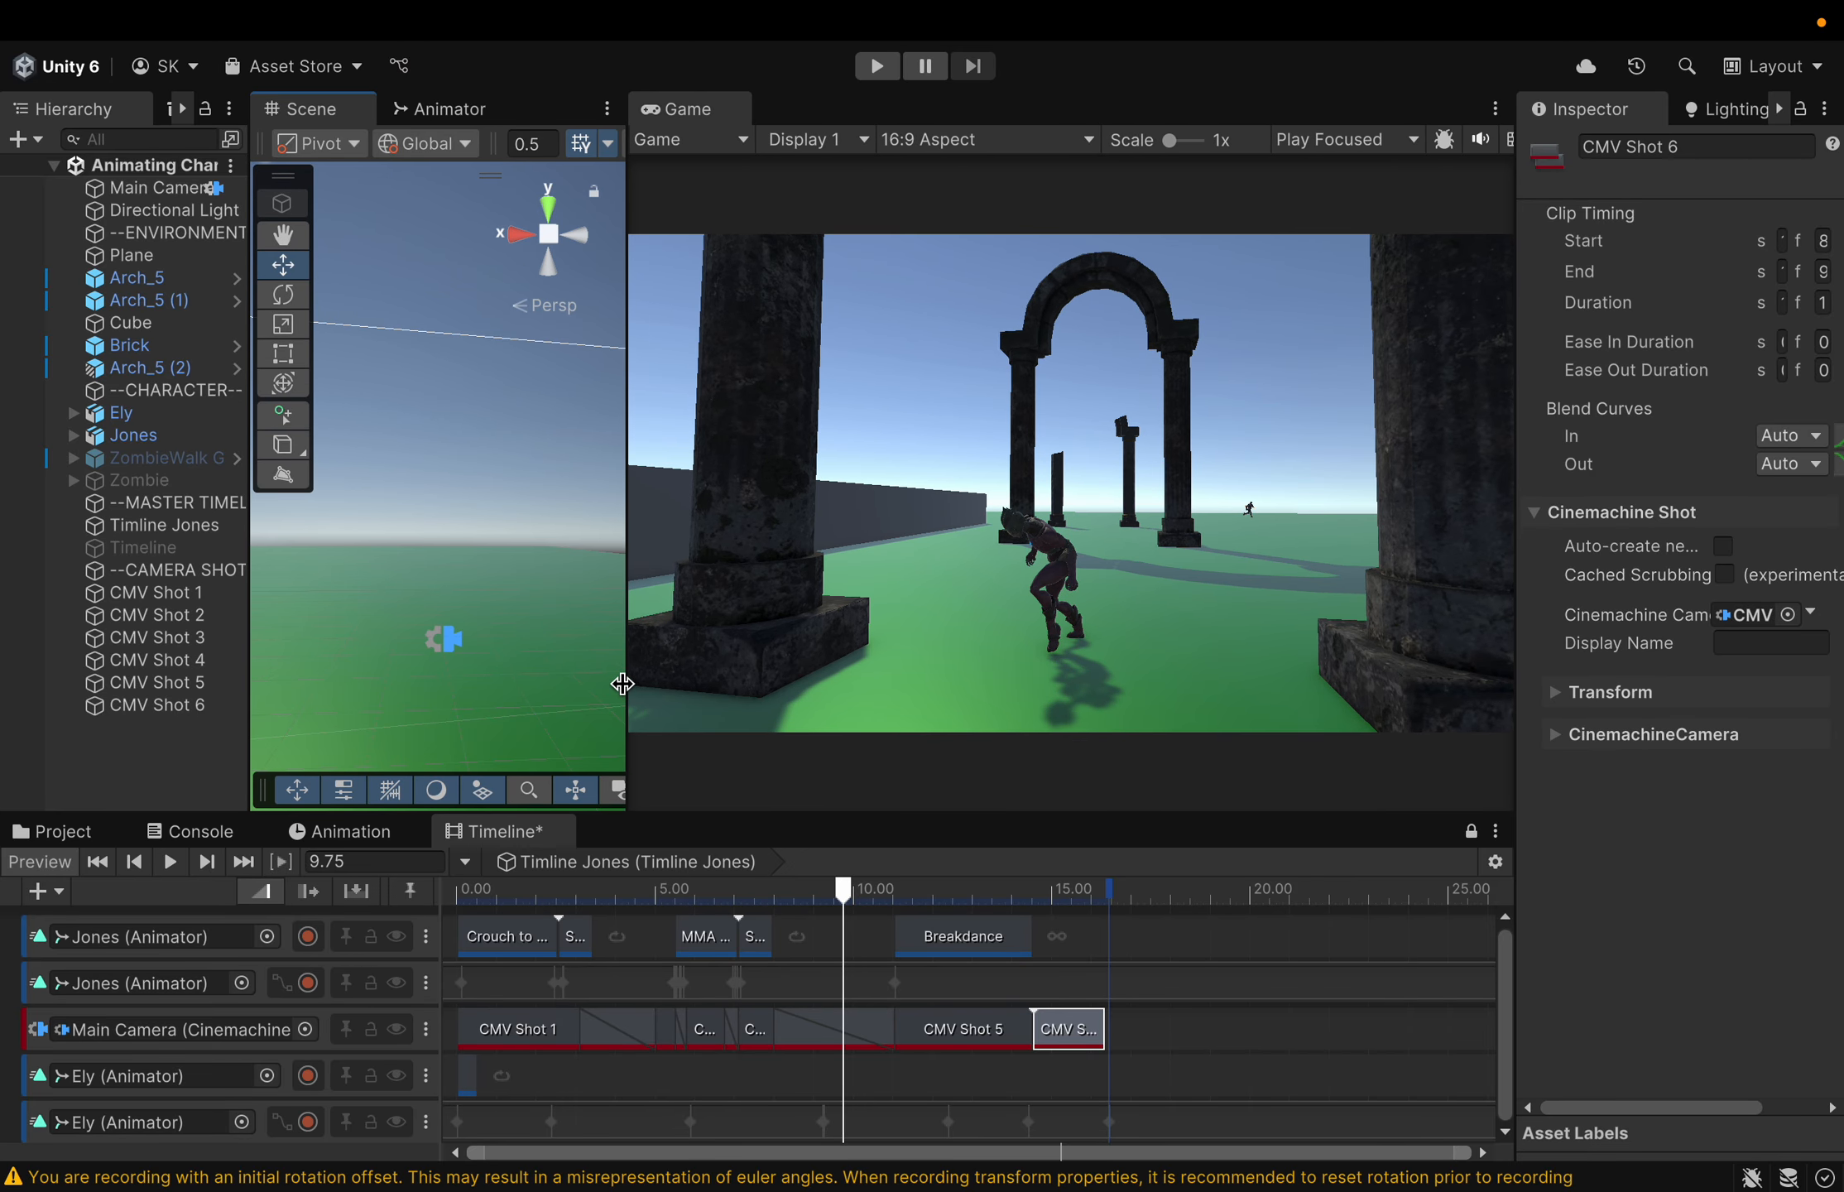
{"action": "left_click_drag", "start_coordinate": [850, 897], "coordinate": [1102, 870]}
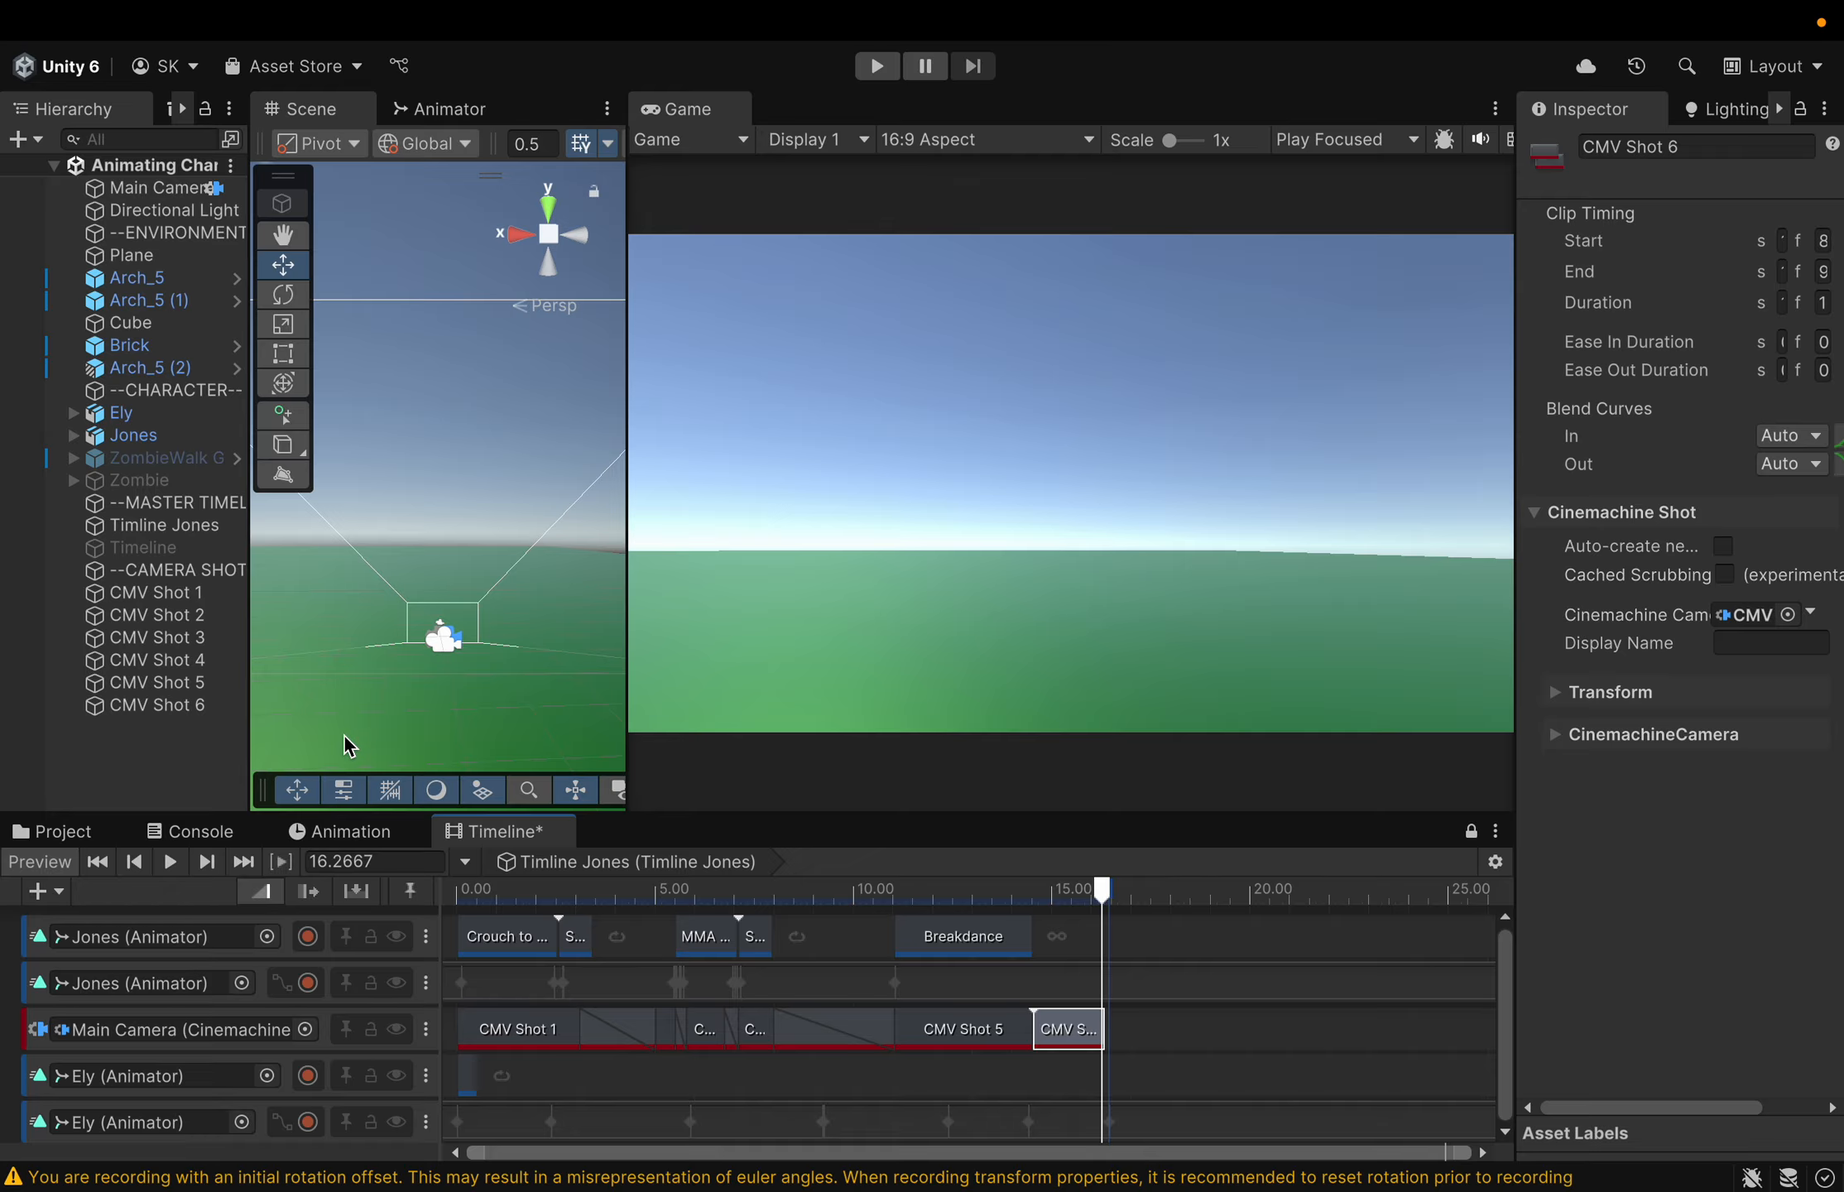
Create an empty object in the scene hierarchy and name it --MUSIC--
{"action": "right_click", "coordinate": [125, 784]}
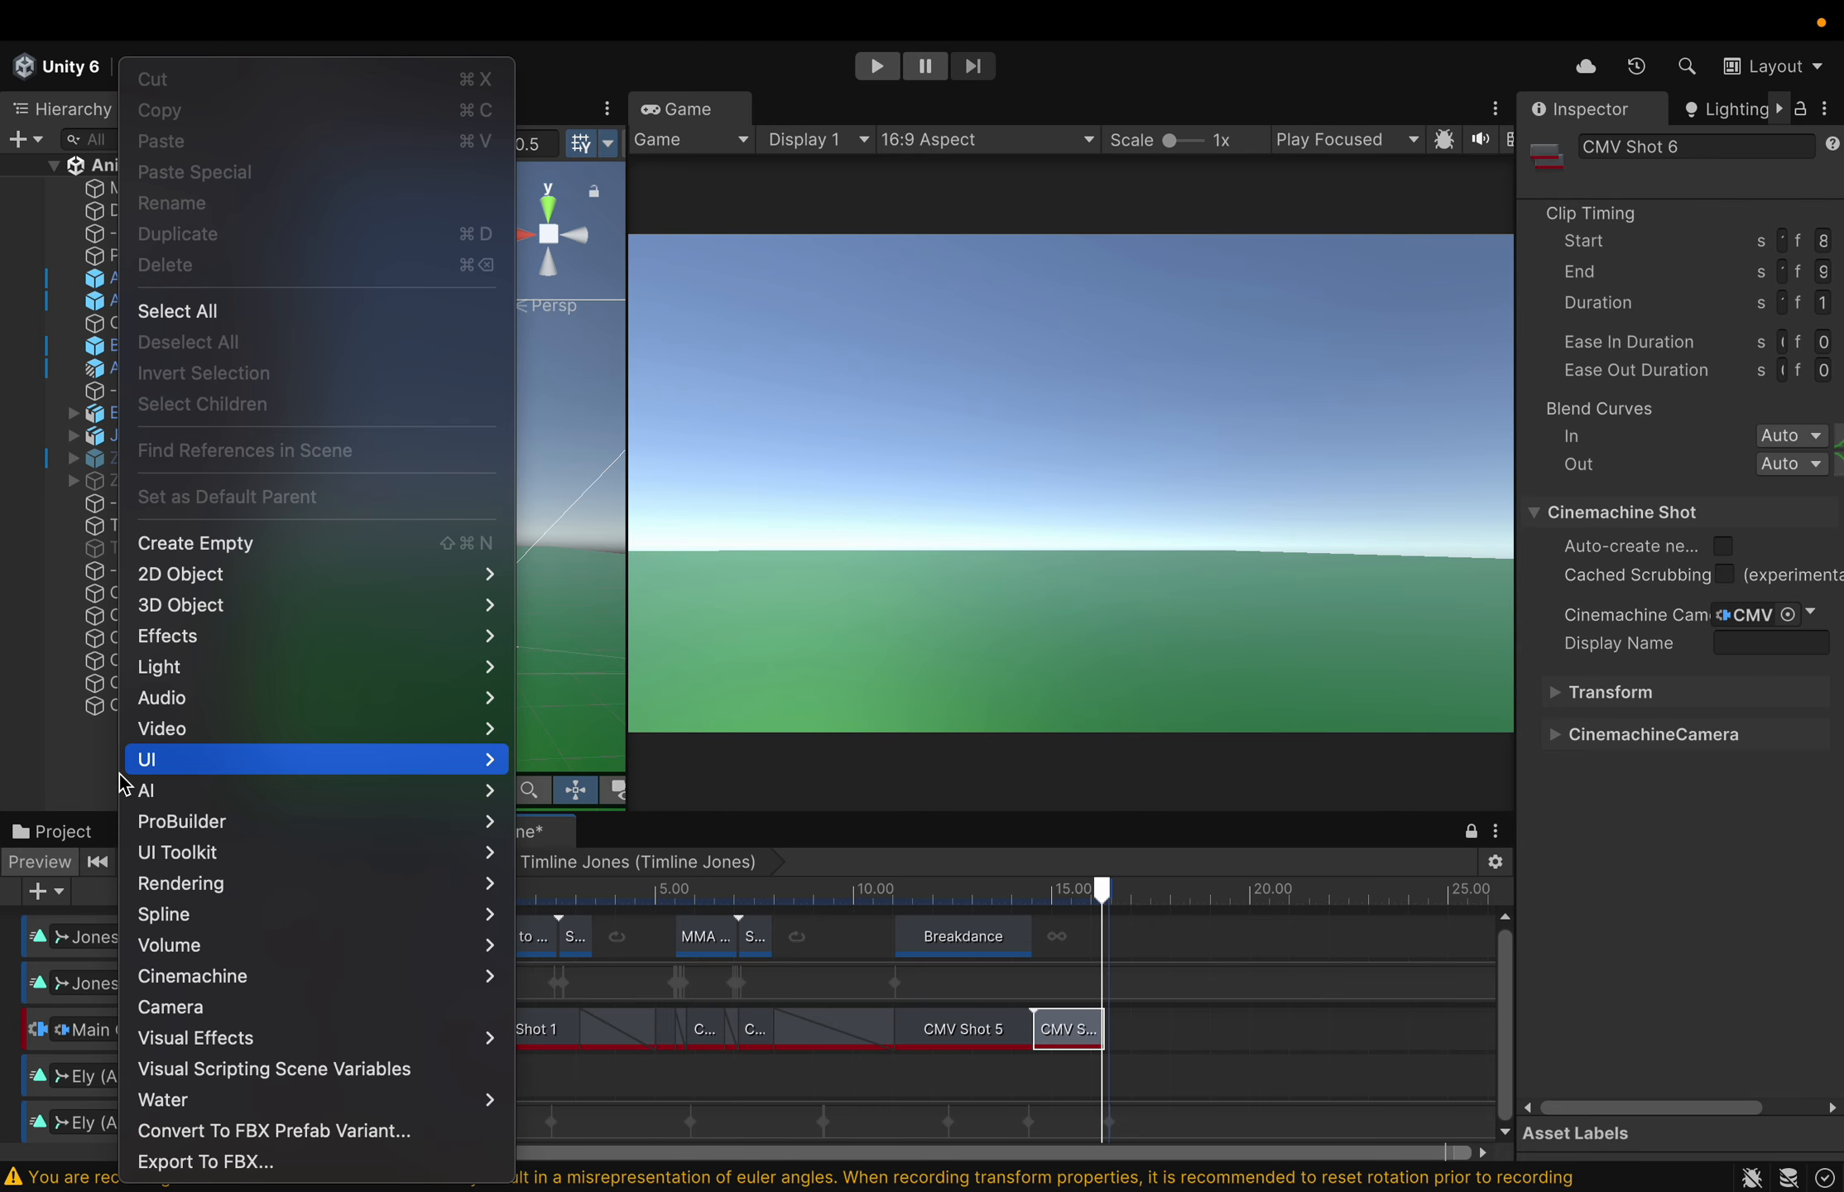
{"action": "left_click", "coordinate": [253, 544]}
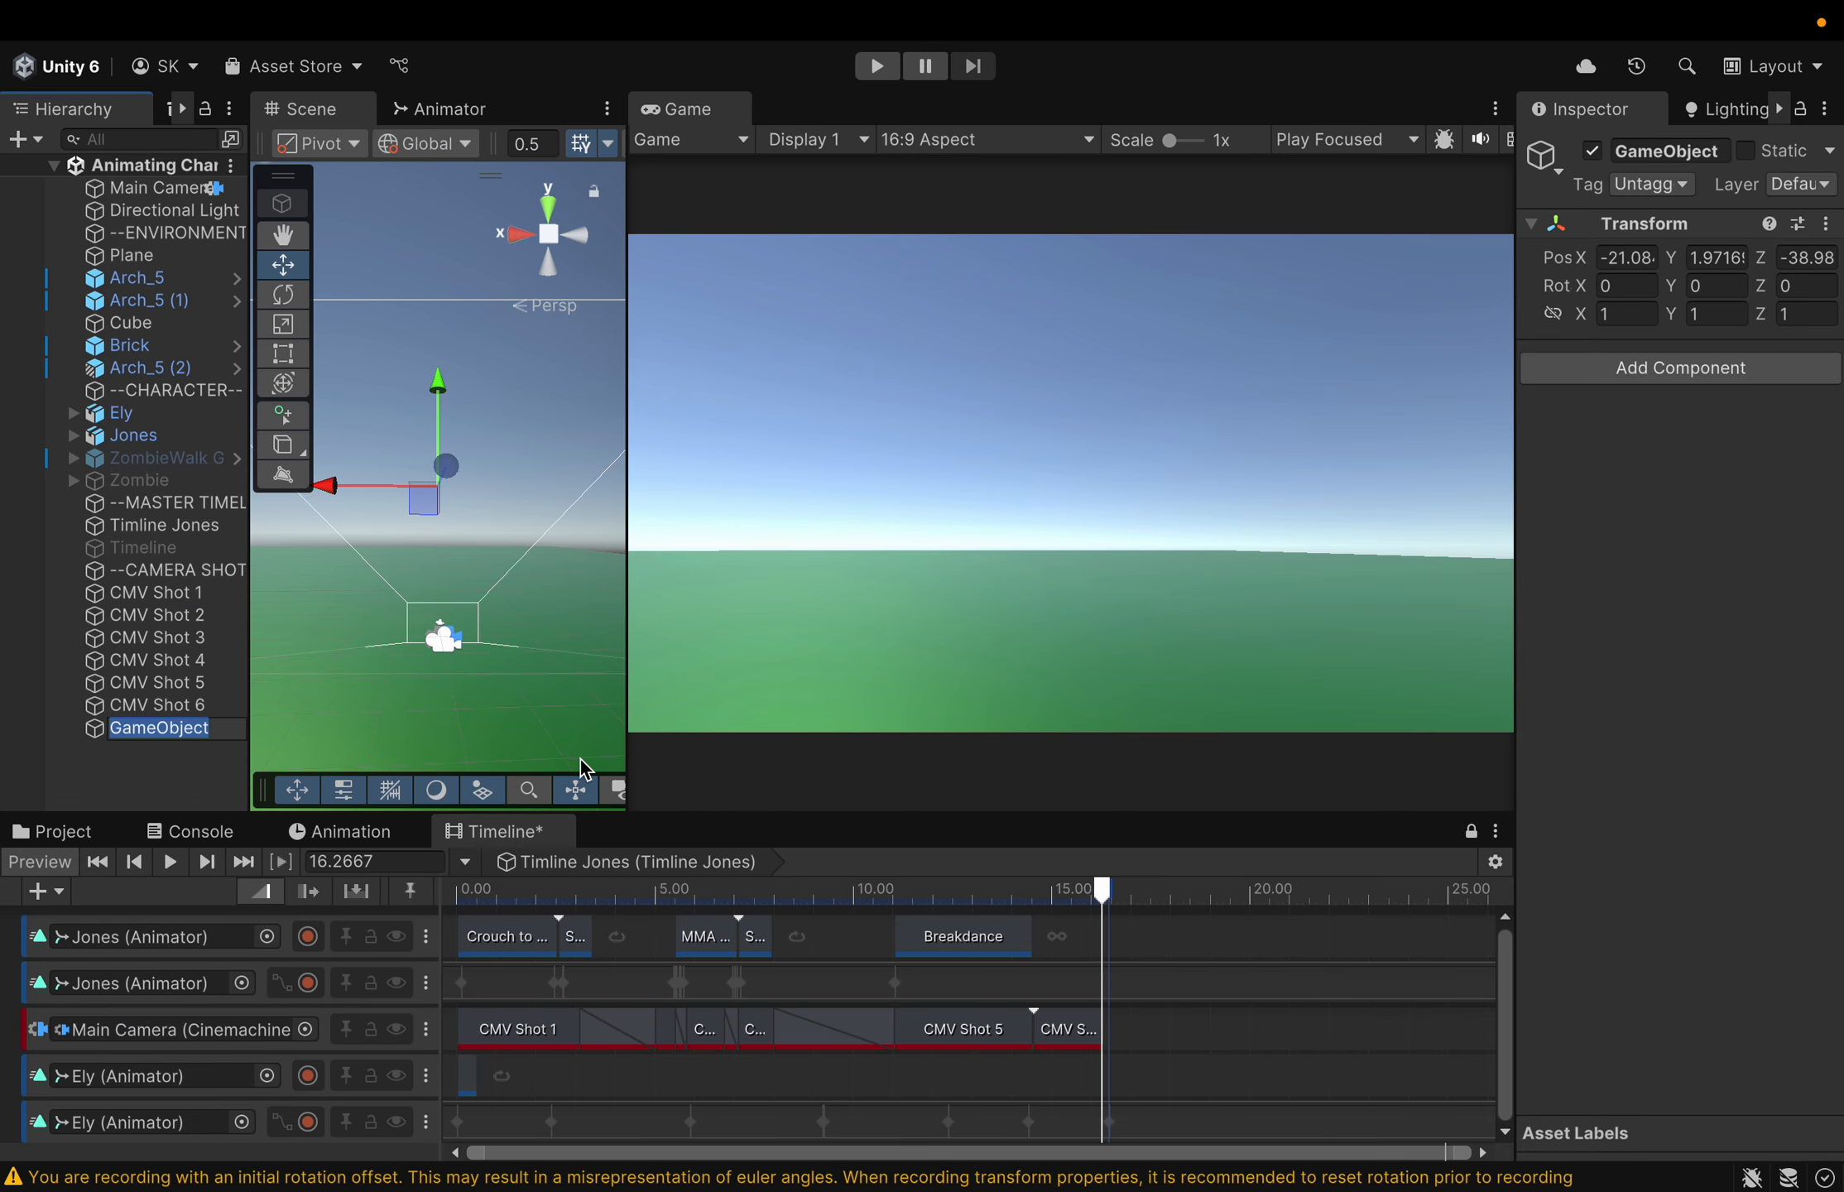
{"action": "type", "text": "--MUSIC--"}
{"action": "key", "text": "Return"}
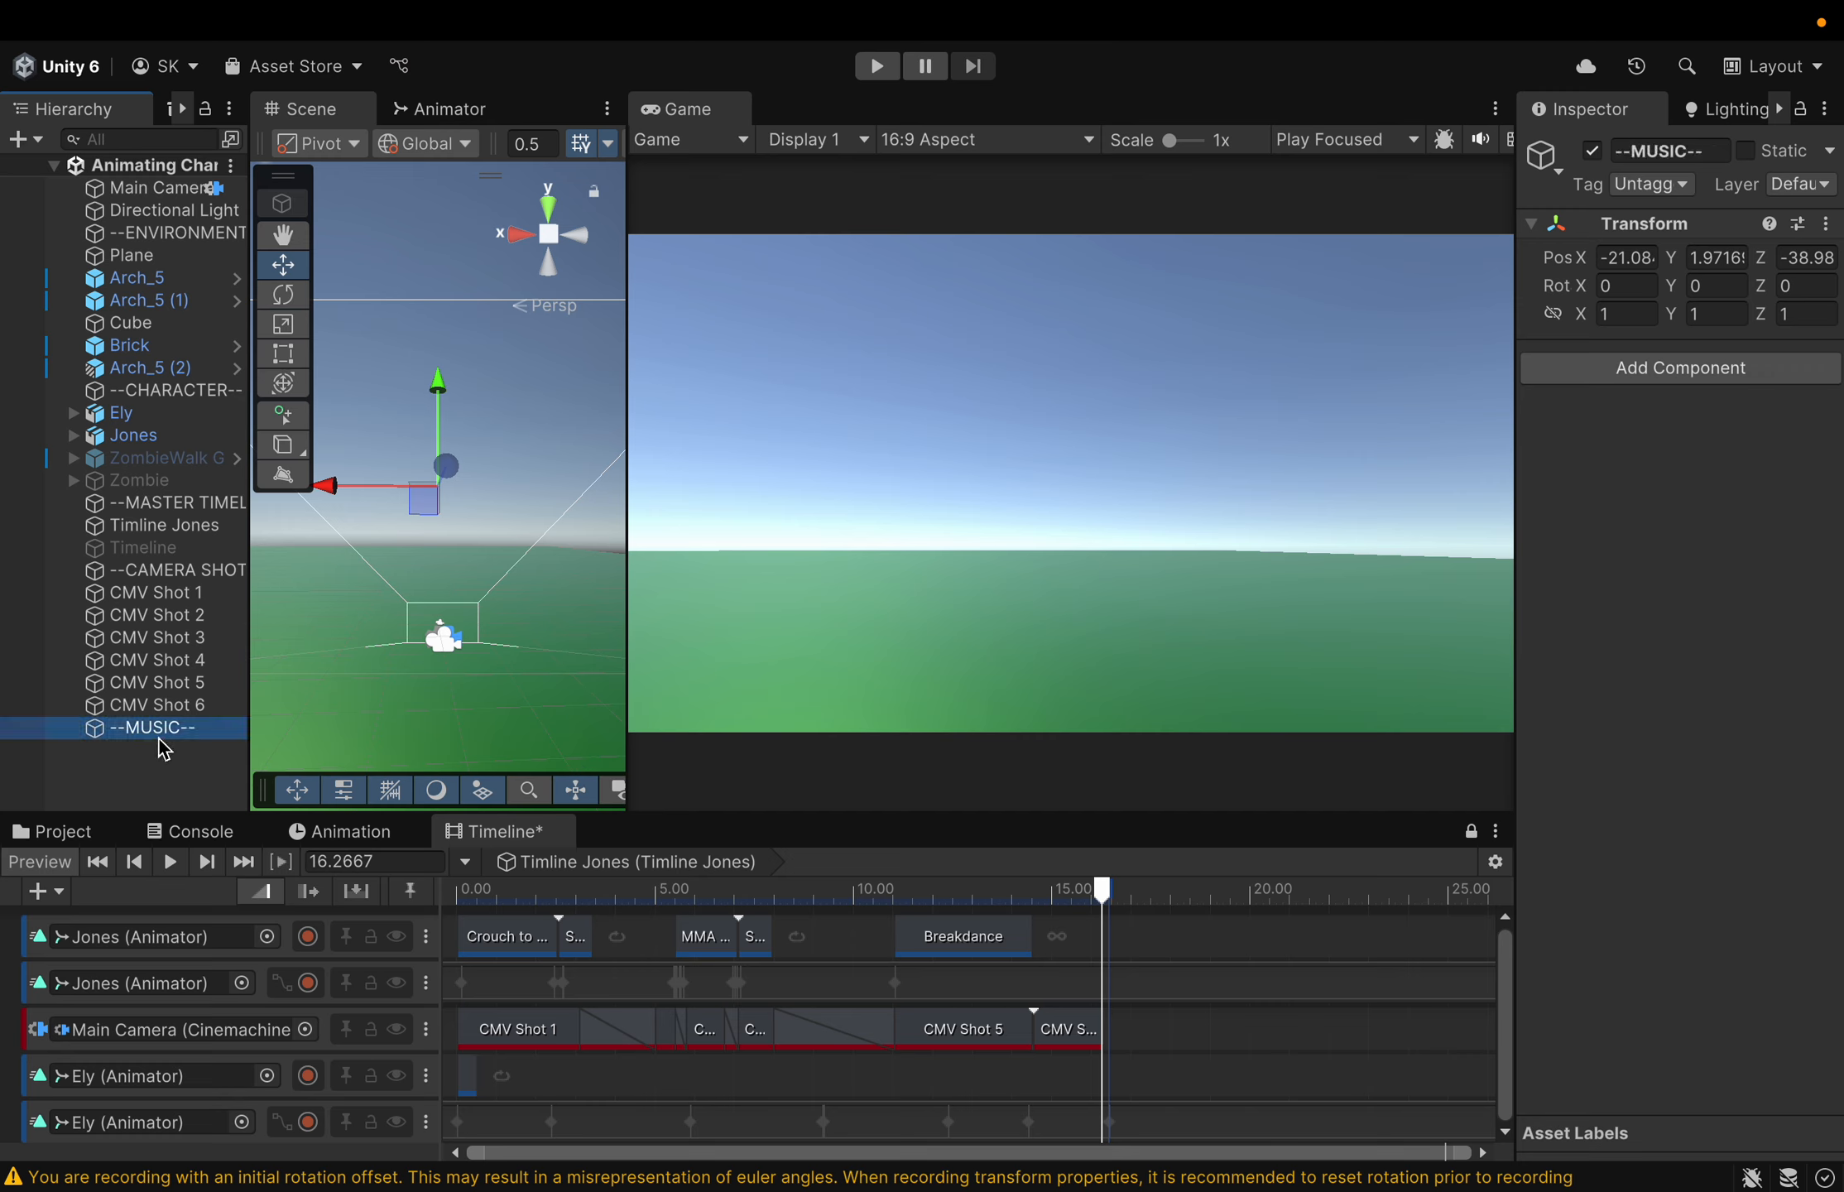
Add an Audio Source component to the --MUSIC-- object and widen the Inspector to show its settings
{"action": "left_click", "coordinate": [1704, 383]}
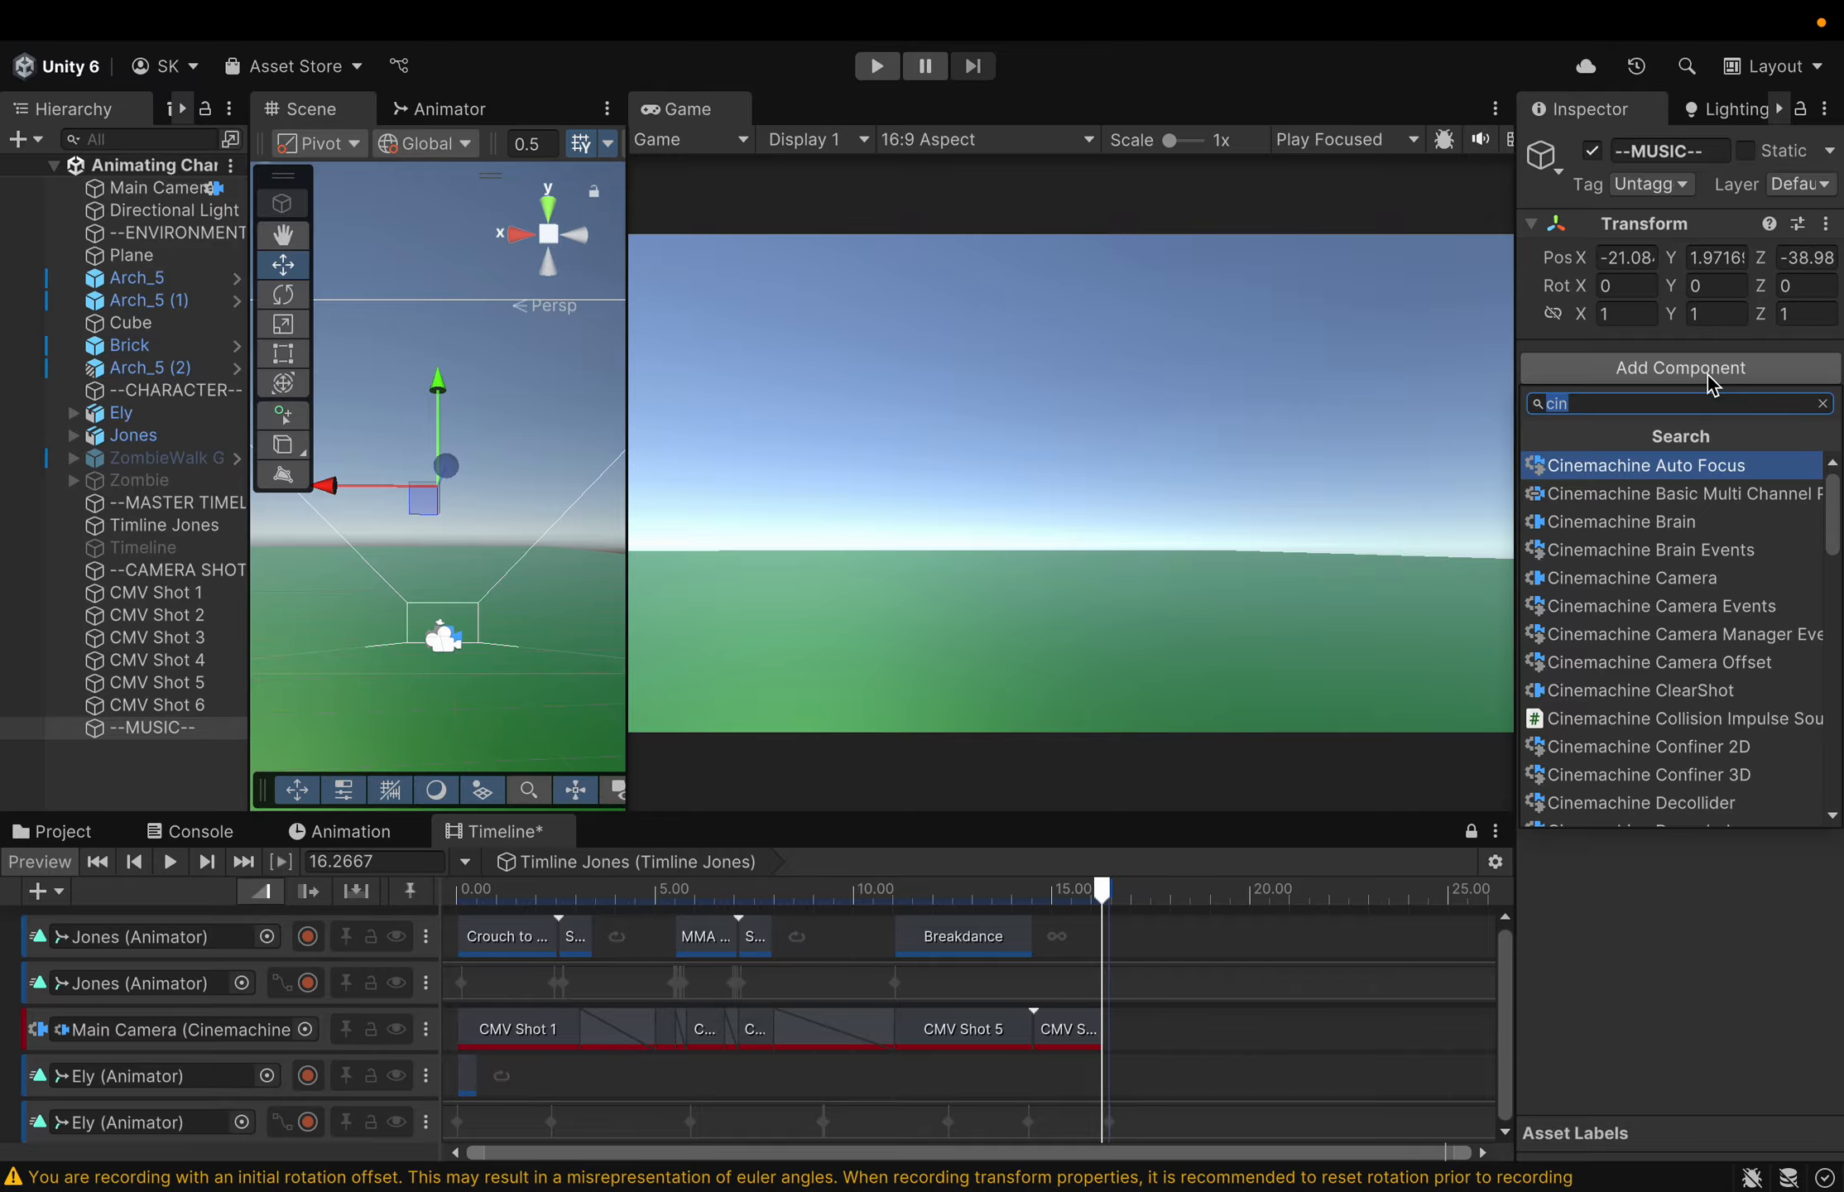
{"action": "type", "text": "audio"}
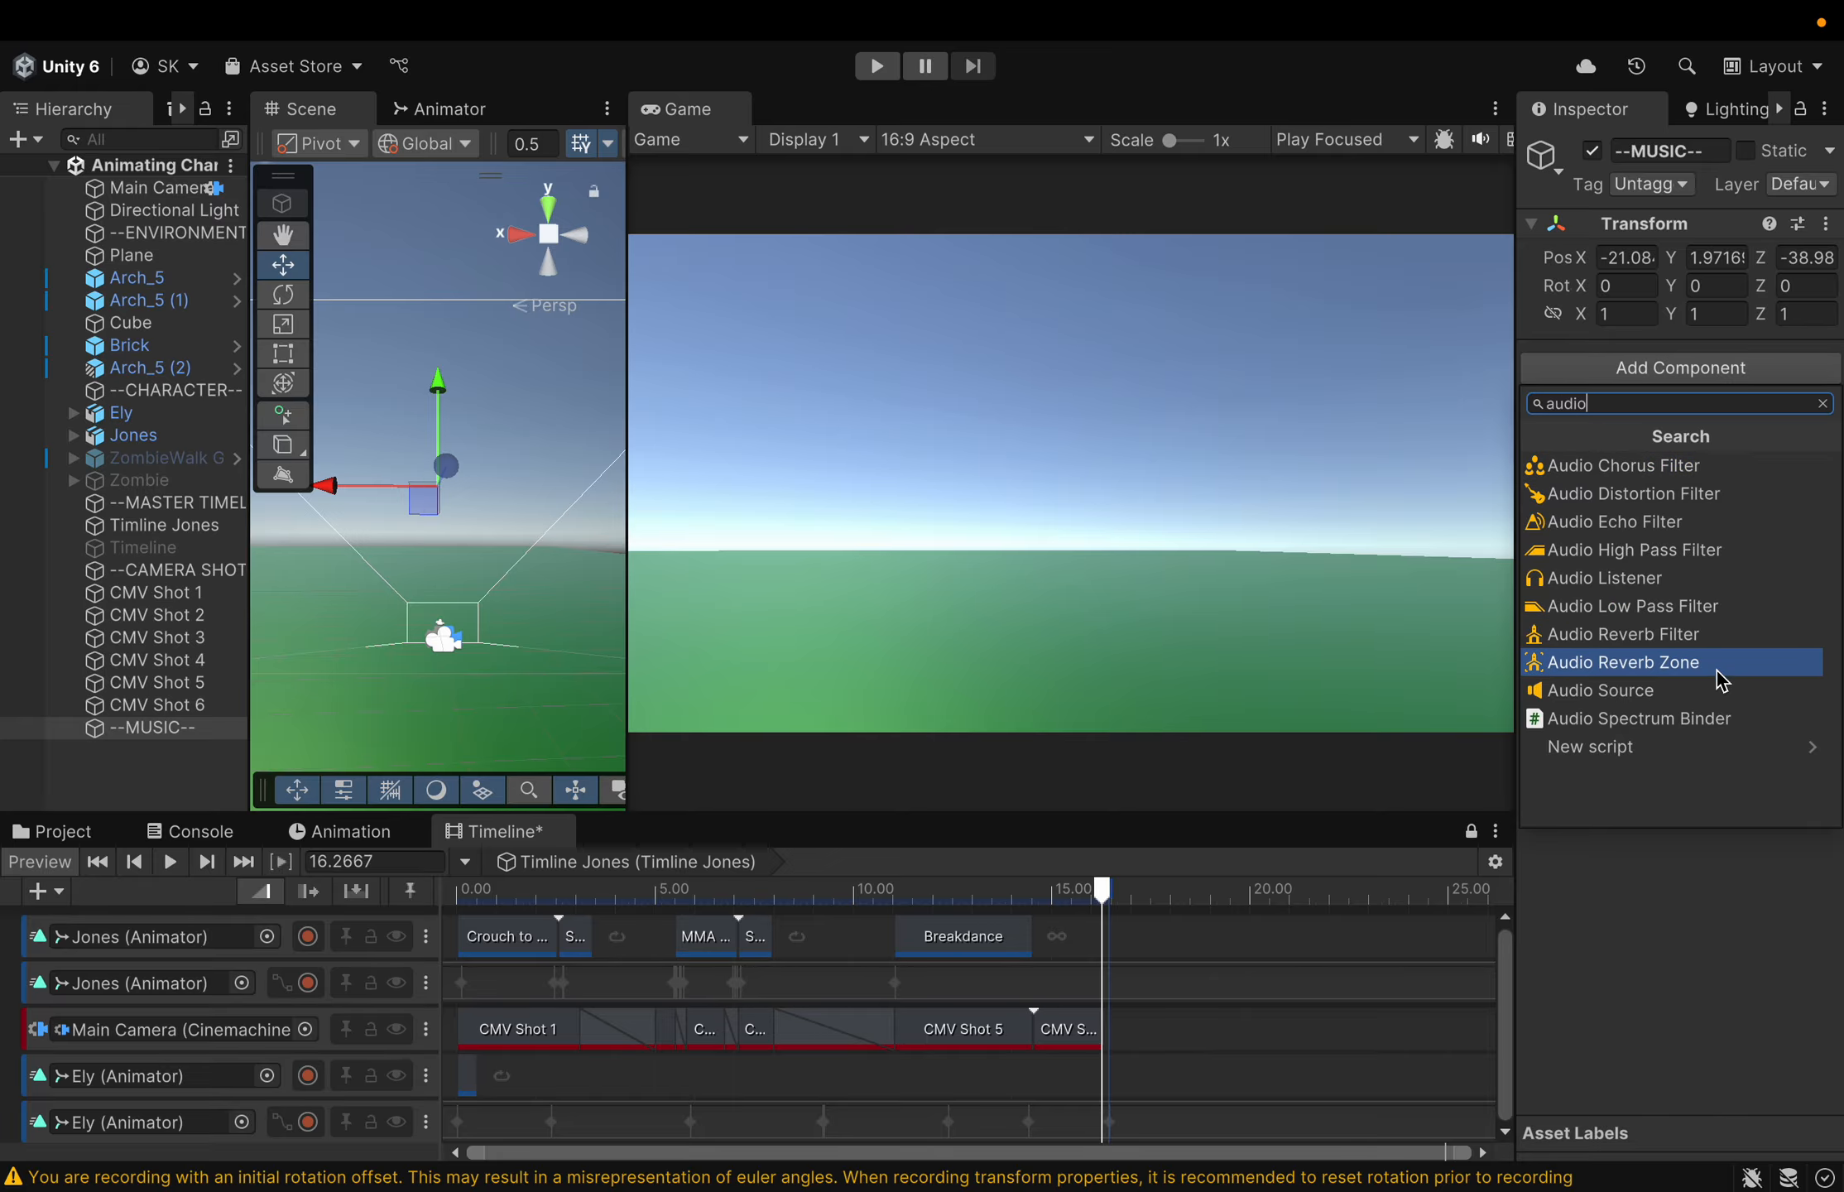
{"action": "left_click", "coordinate": [1683, 700]}
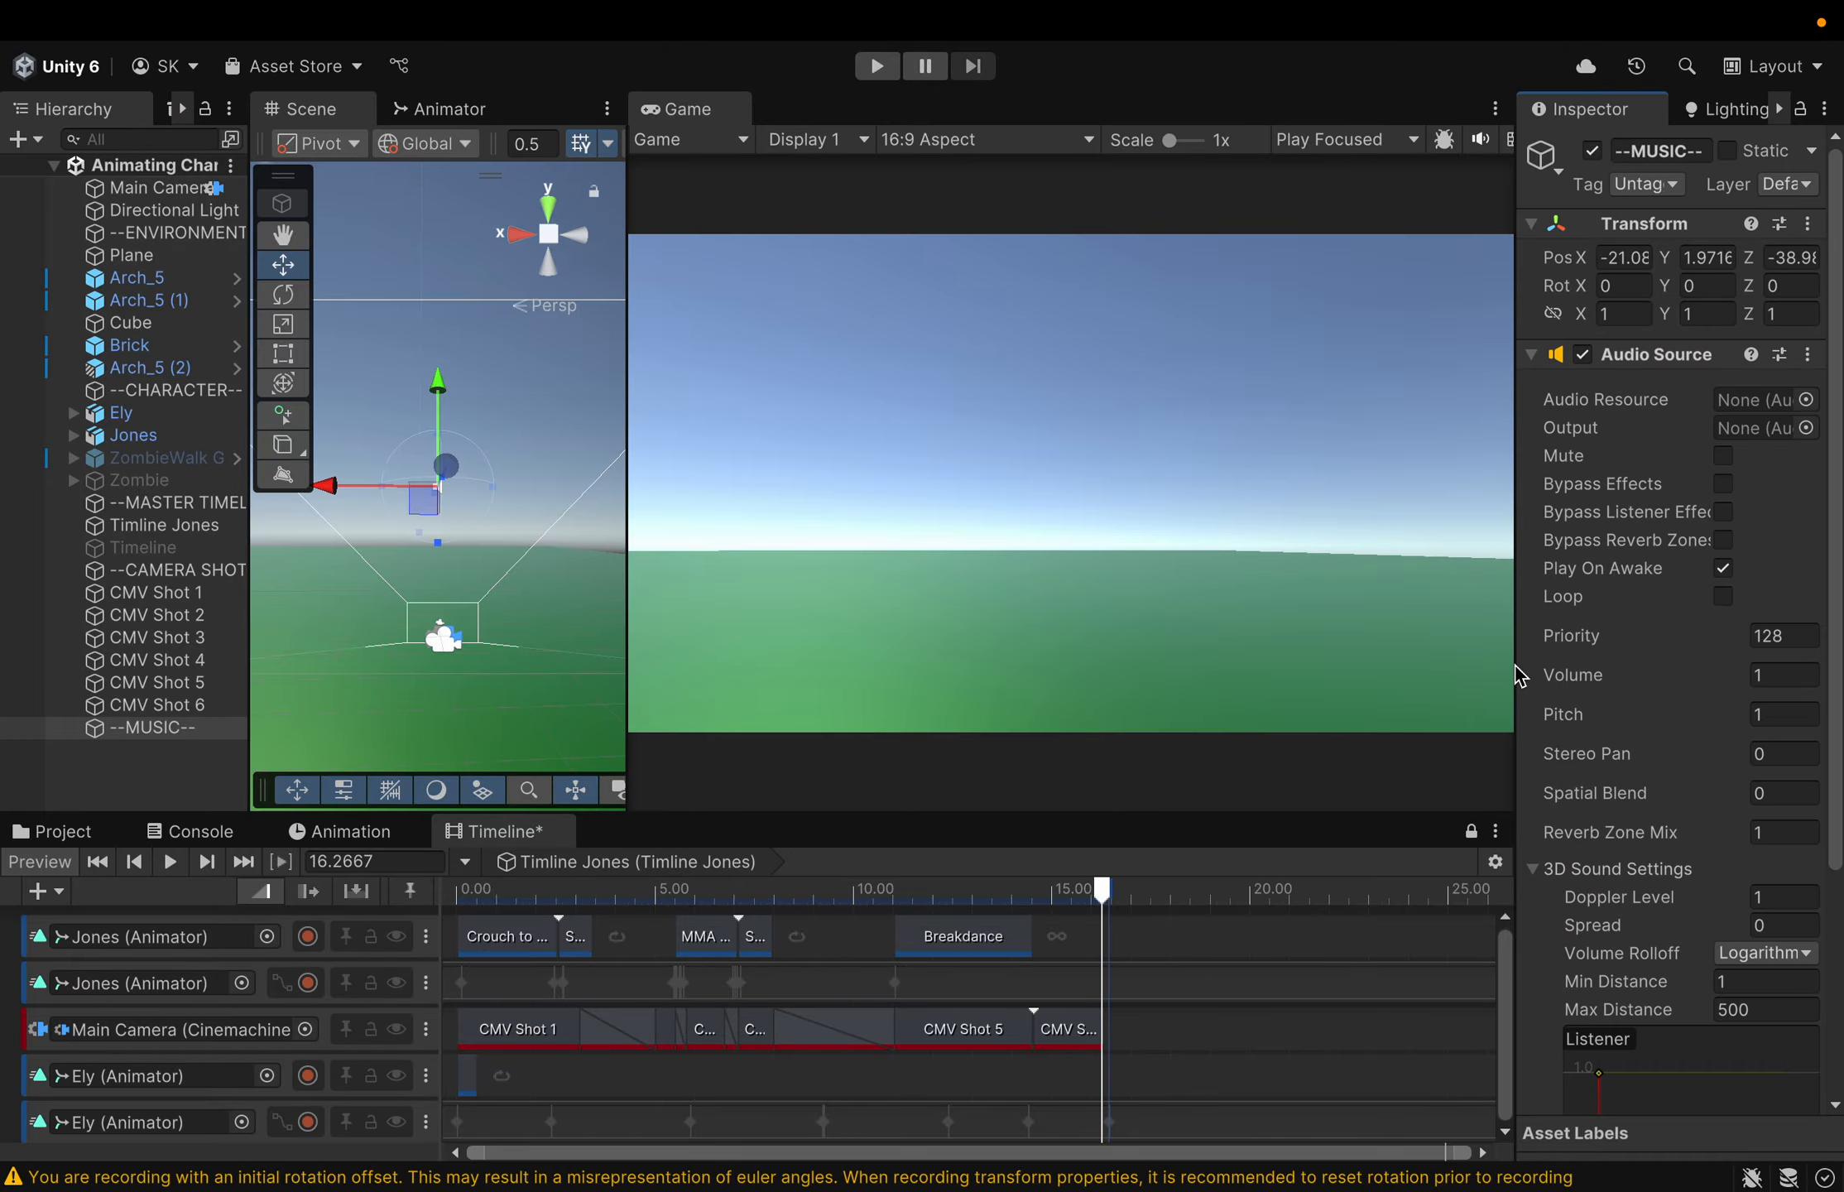
{"action": "left_click_drag", "start_coordinate": [1456, 662], "coordinate": [1156, 672]}
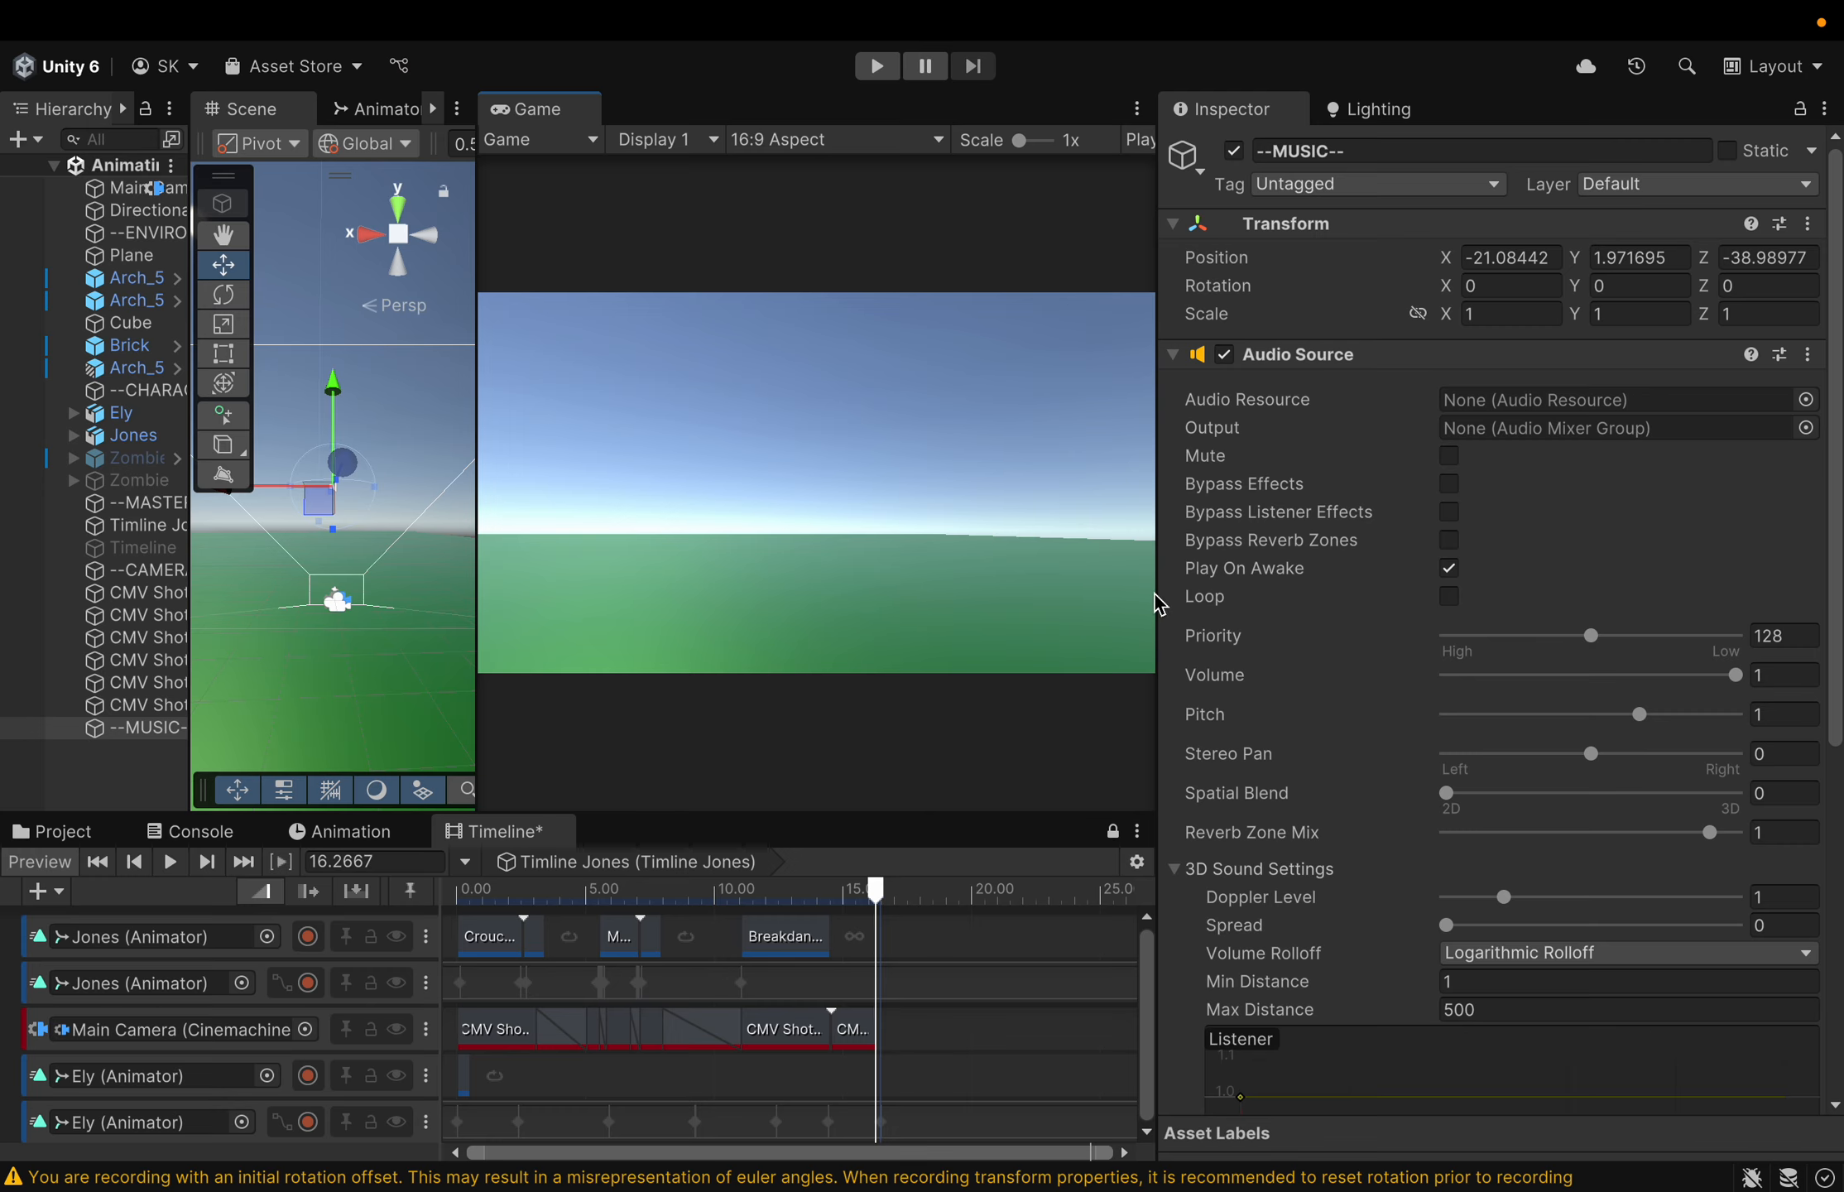
{"action": "left_click_drag", "start_coordinate": [1161, 602], "coordinate": [1328, 584]}
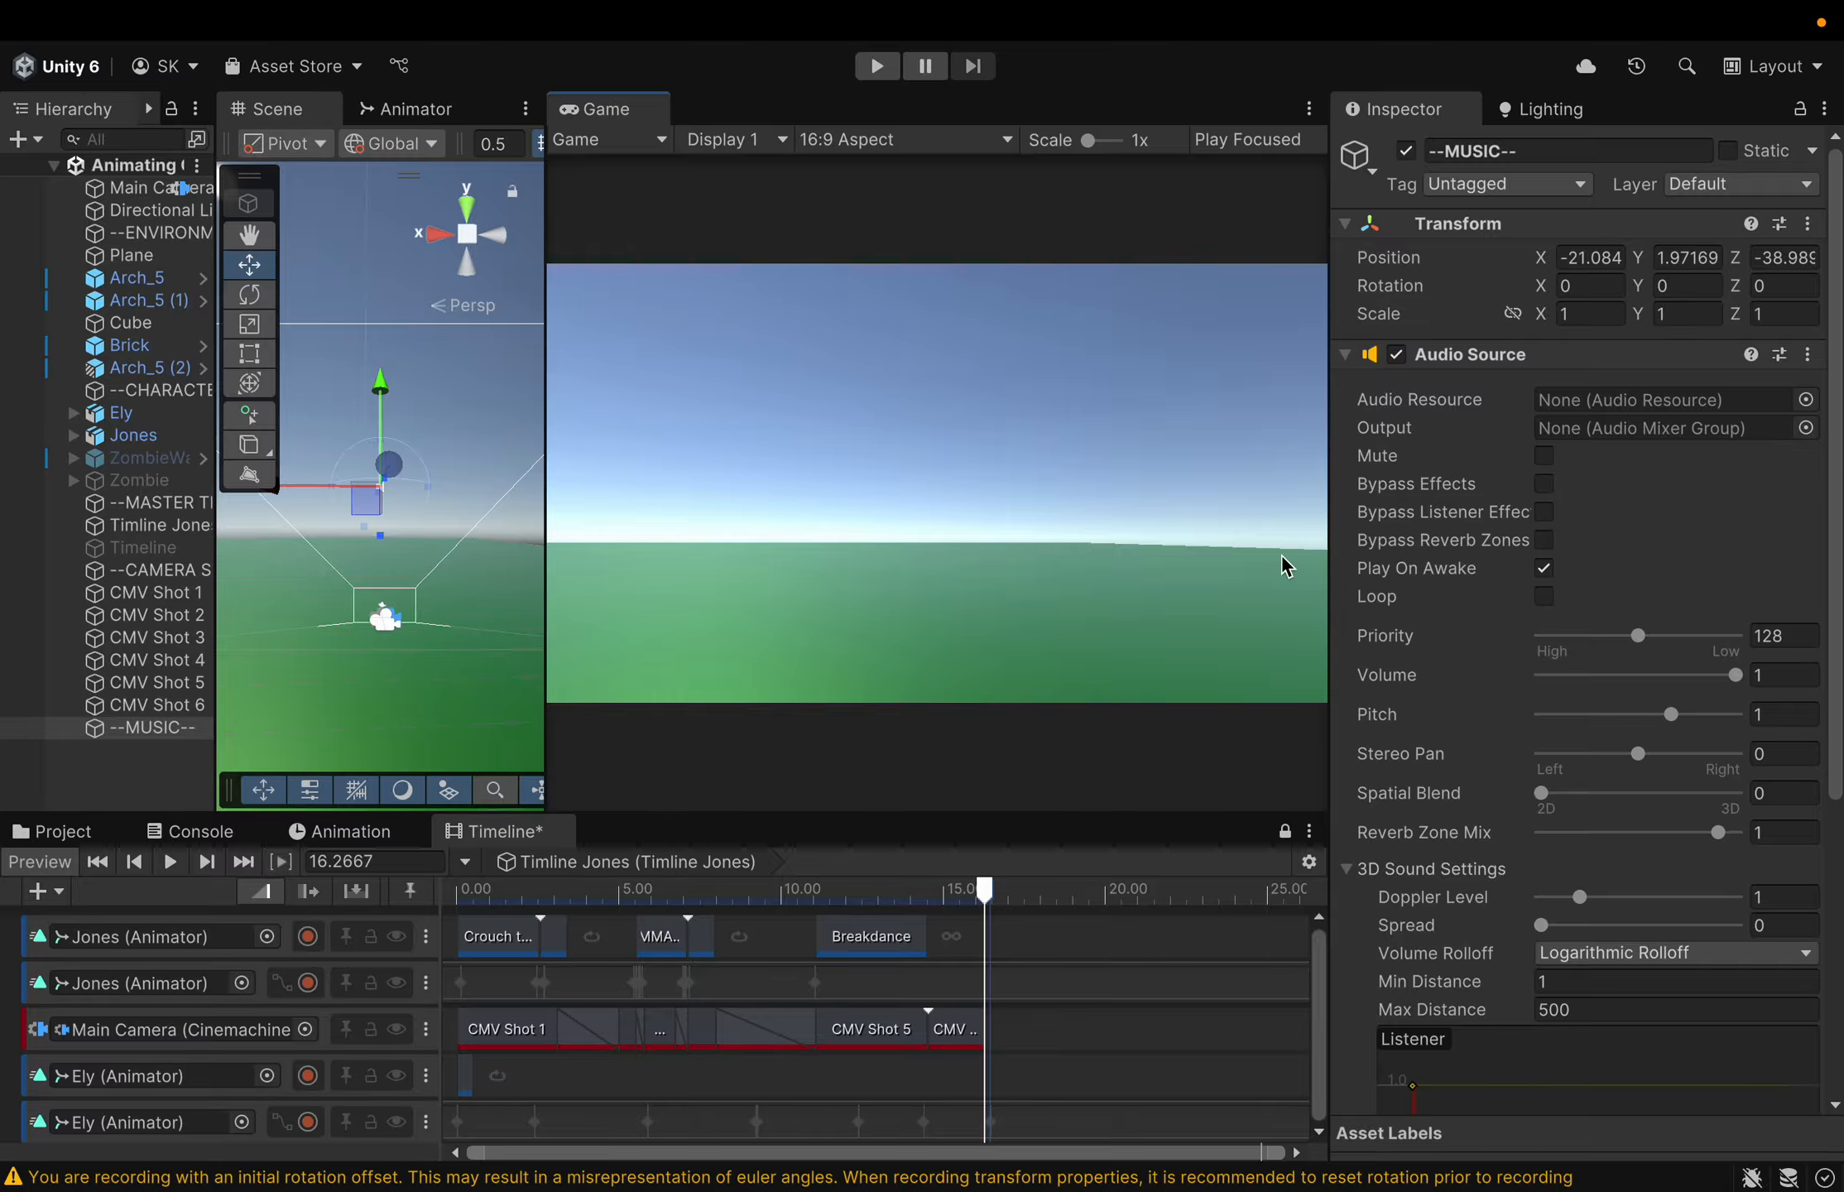
Check the Main Camera's components for an Audio Listener, and widen the Scene view
{"action": "left_click", "coordinate": [143, 191]}
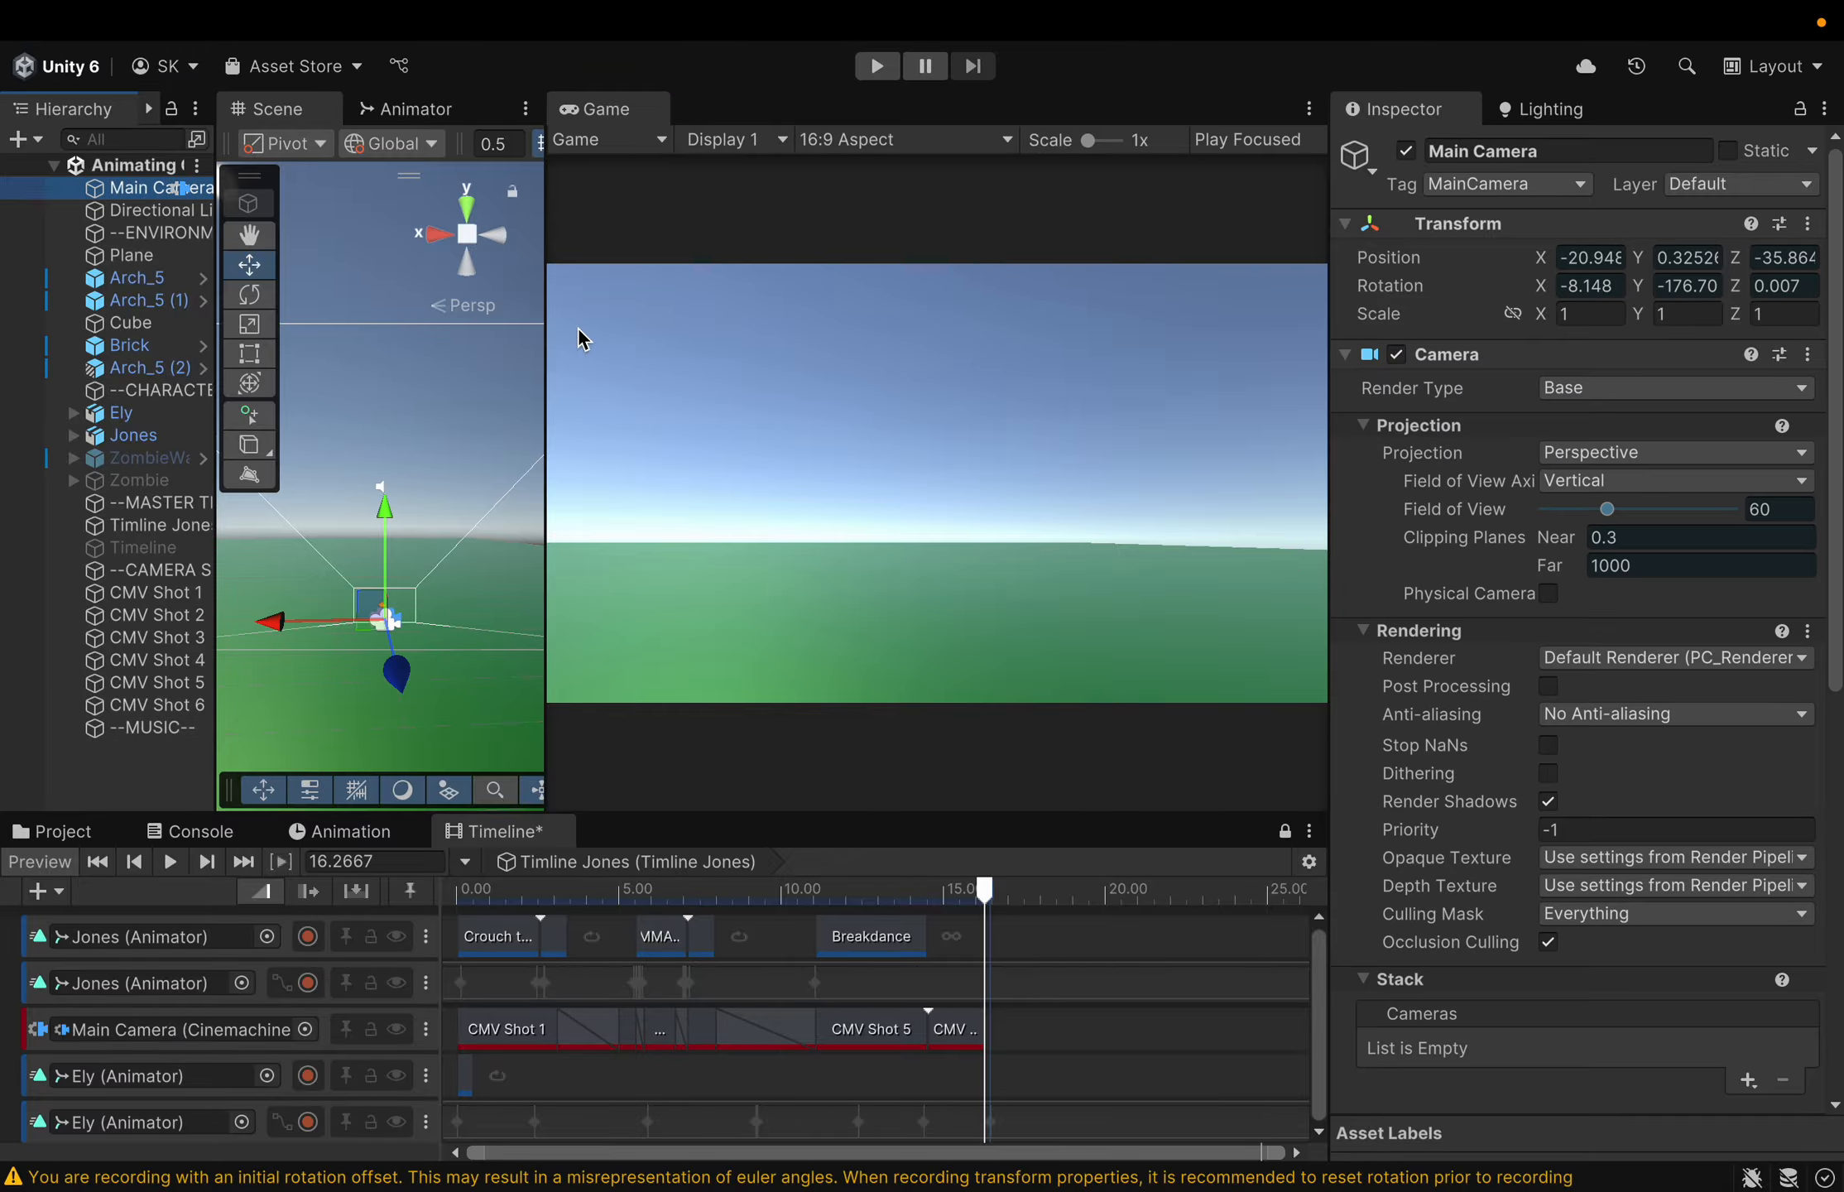
{"action": "left_click", "coordinate": [1331, 714]}
{"action": "left_click_drag", "start_coordinate": [1330, 716], "coordinate": [1201, 713]}
{"action": "scroll", "coordinate": [1412, 722], "scroll_direction": "down", "scroll_amount": 10}
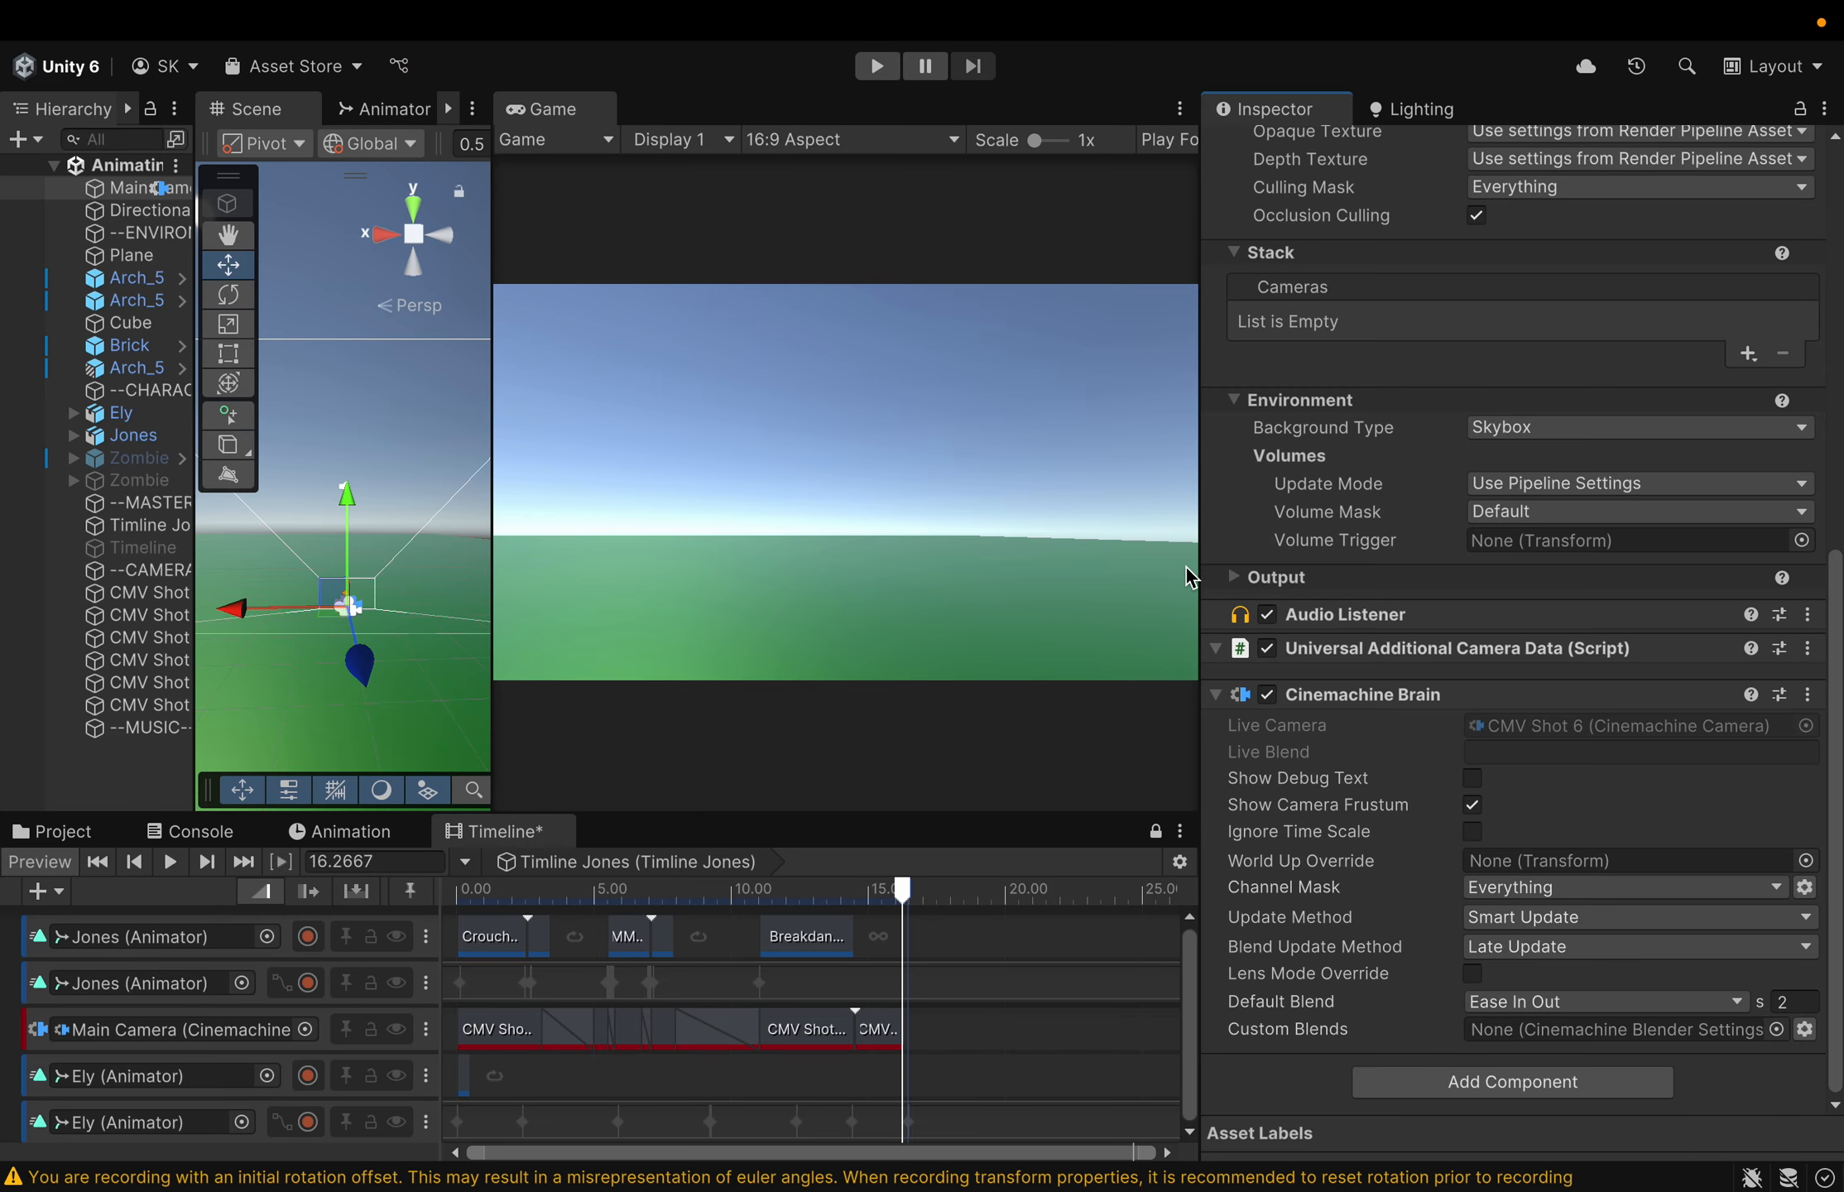
{"action": "left_click_drag", "start_coordinate": [1203, 567], "coordinate": [1343, 548]}
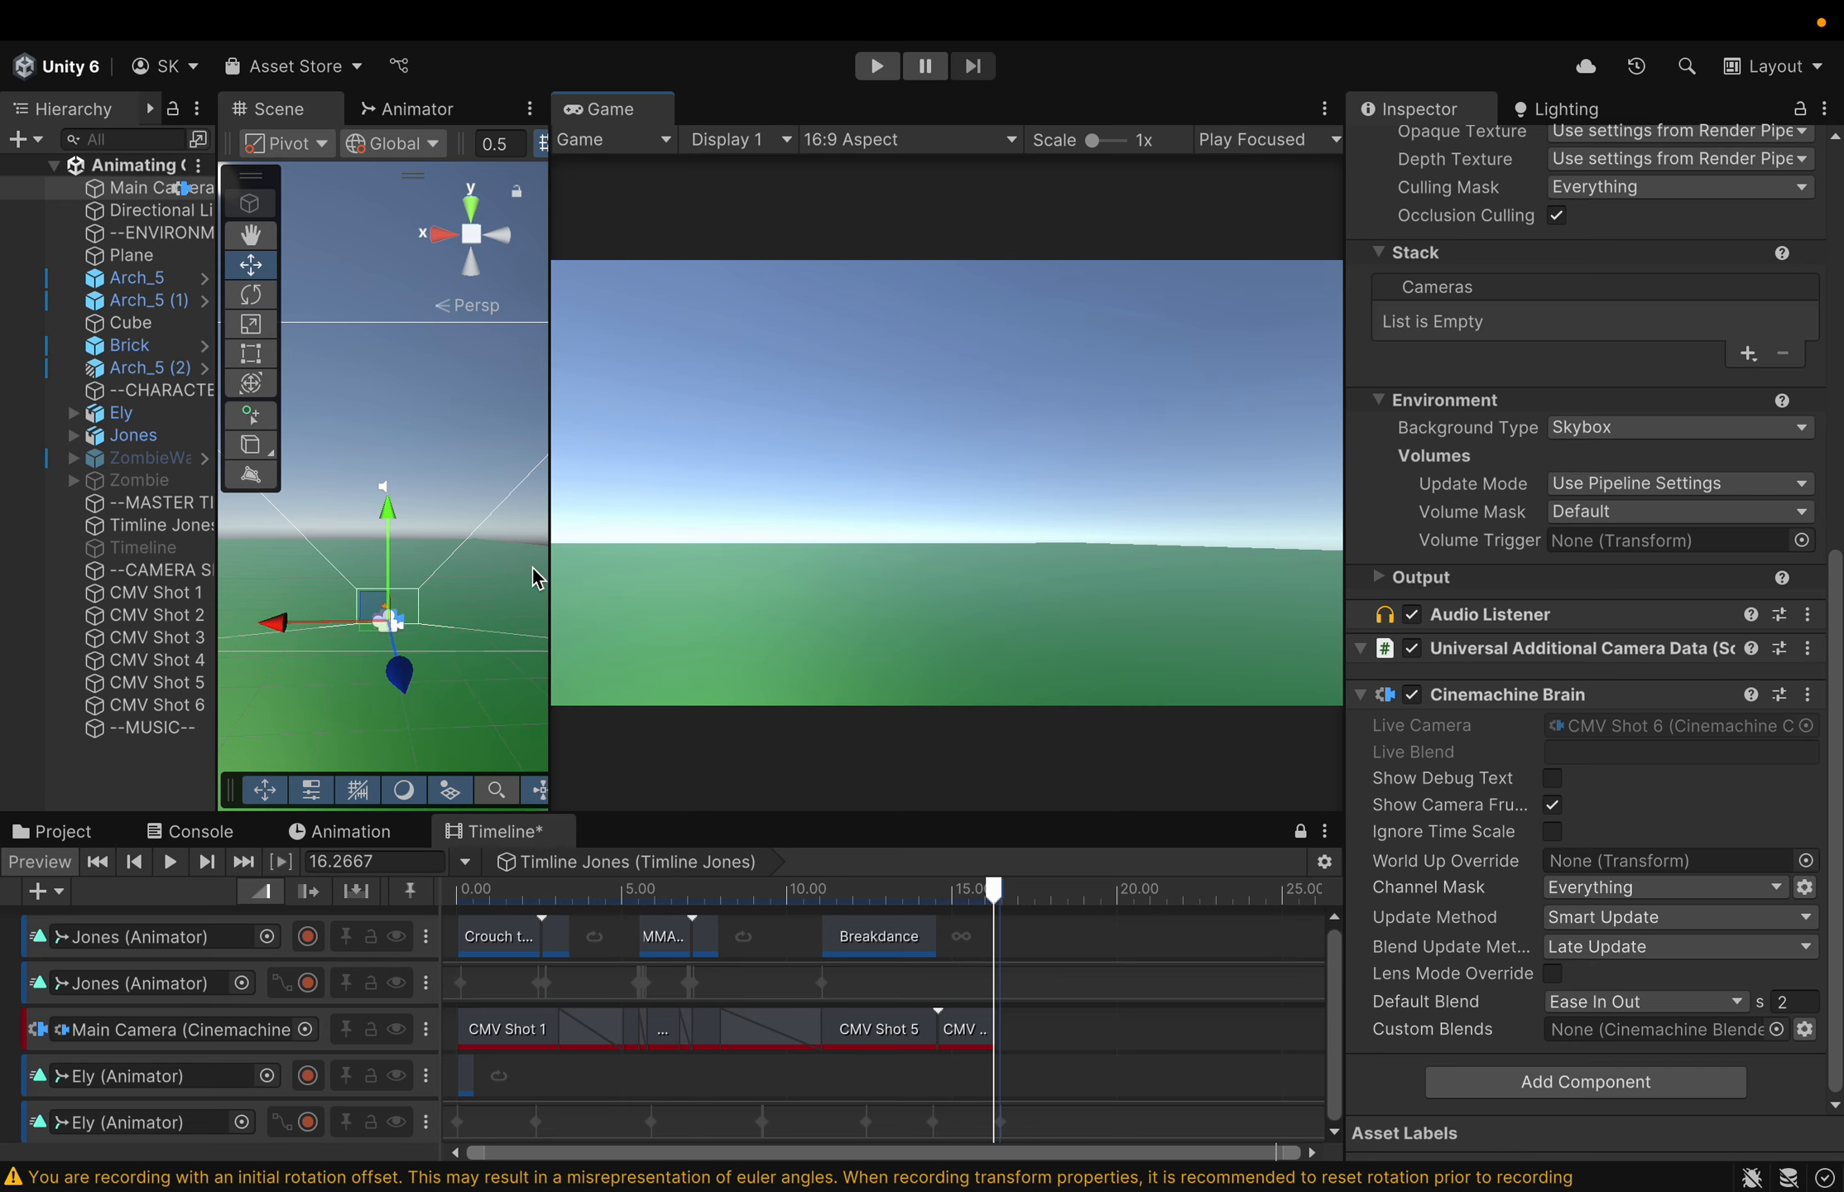
{"action": "left_click_drag", "start_coordinate": [551, 571], "coordinate": [834, 572]}
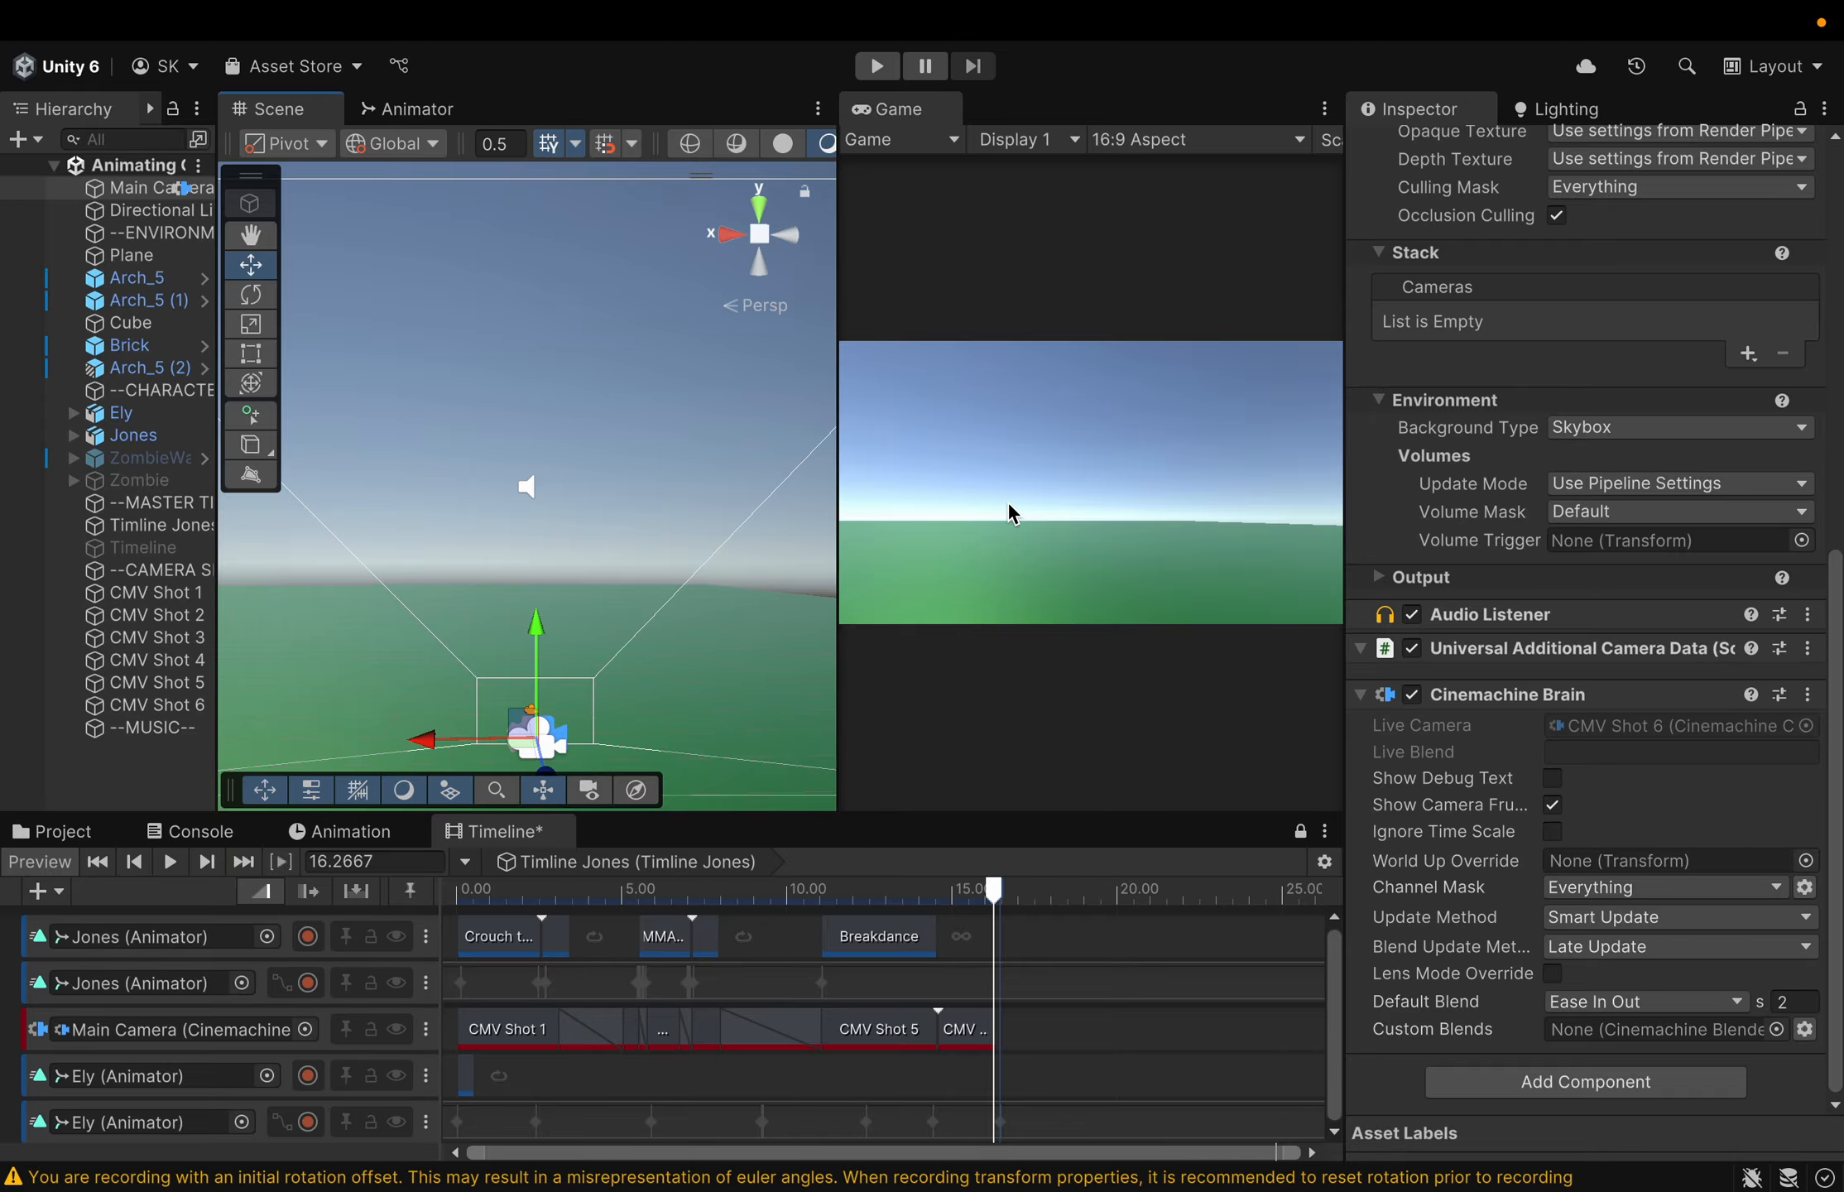
{"action": "mouse_move", "coordinate": [1213, 4]}
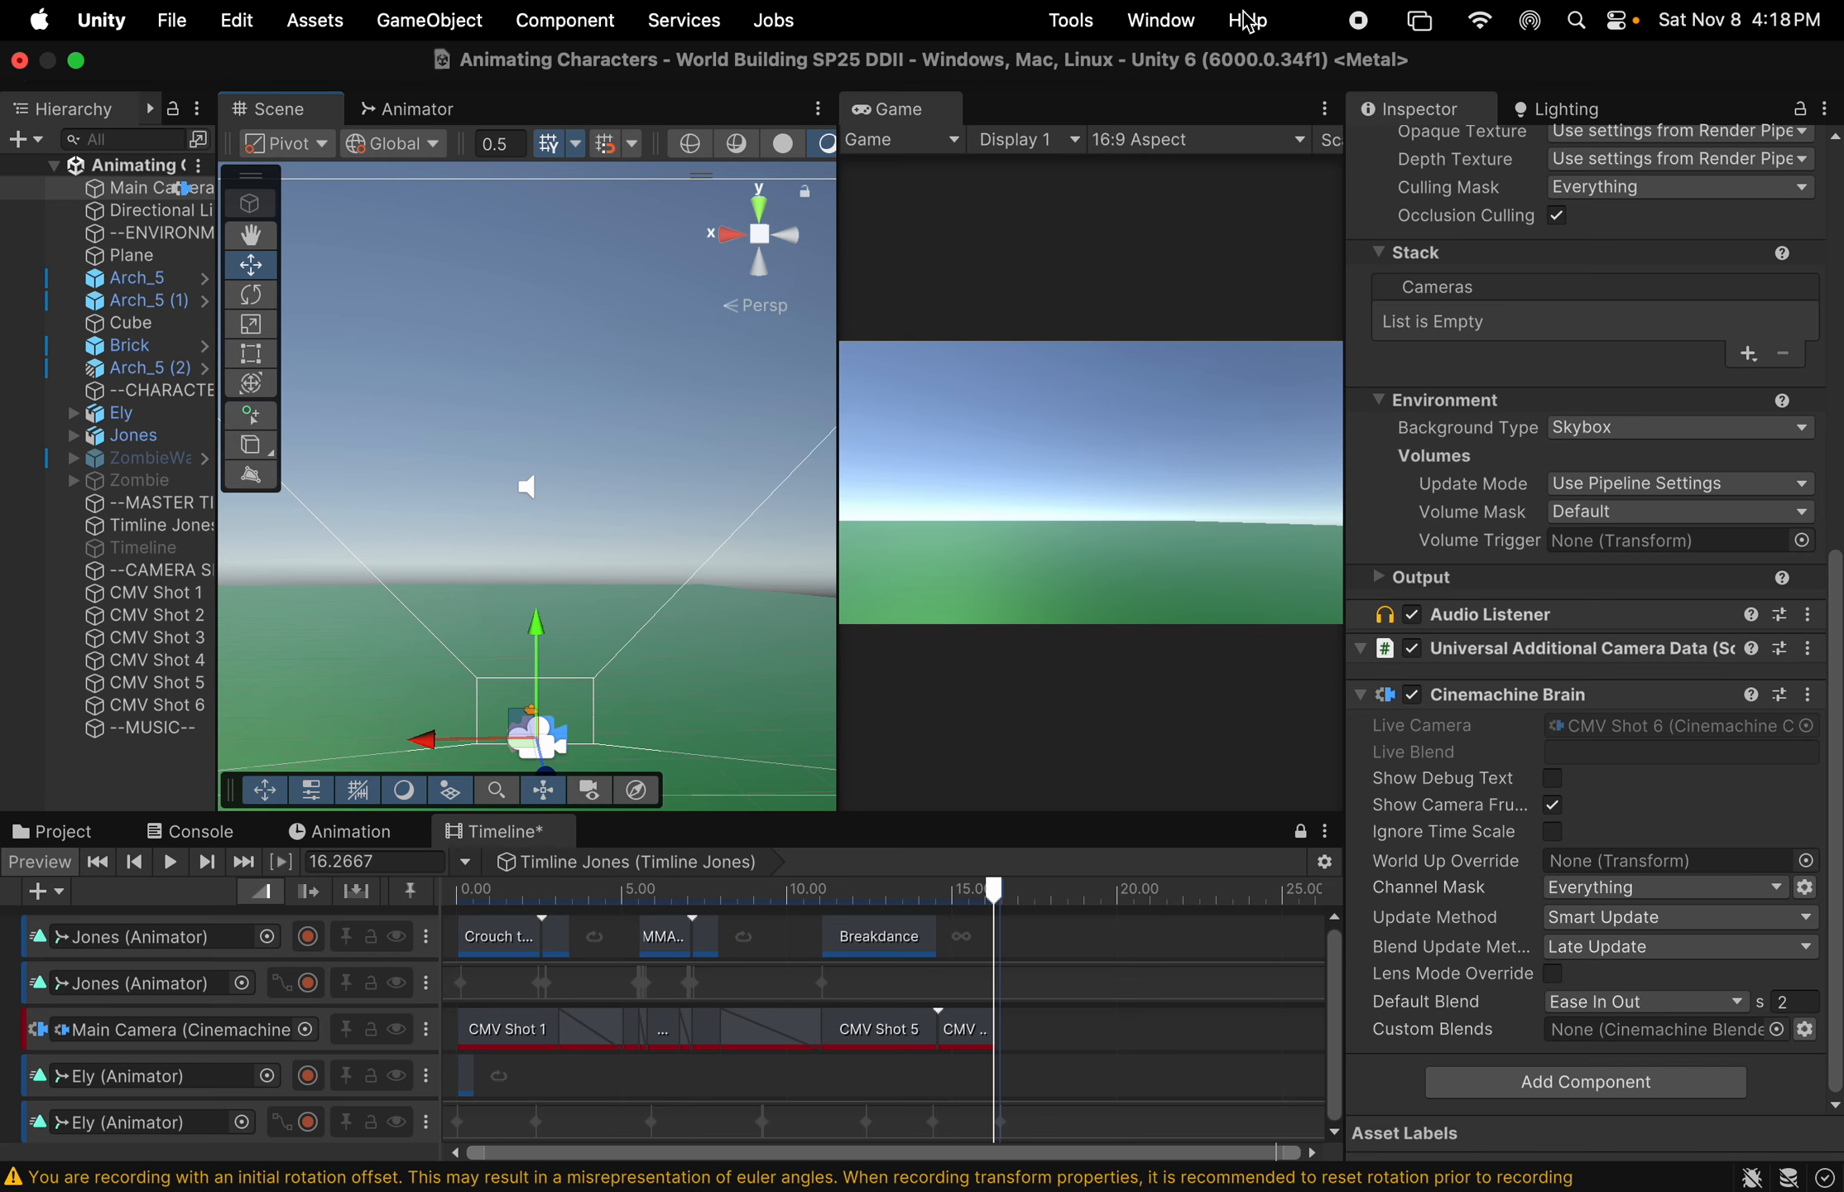